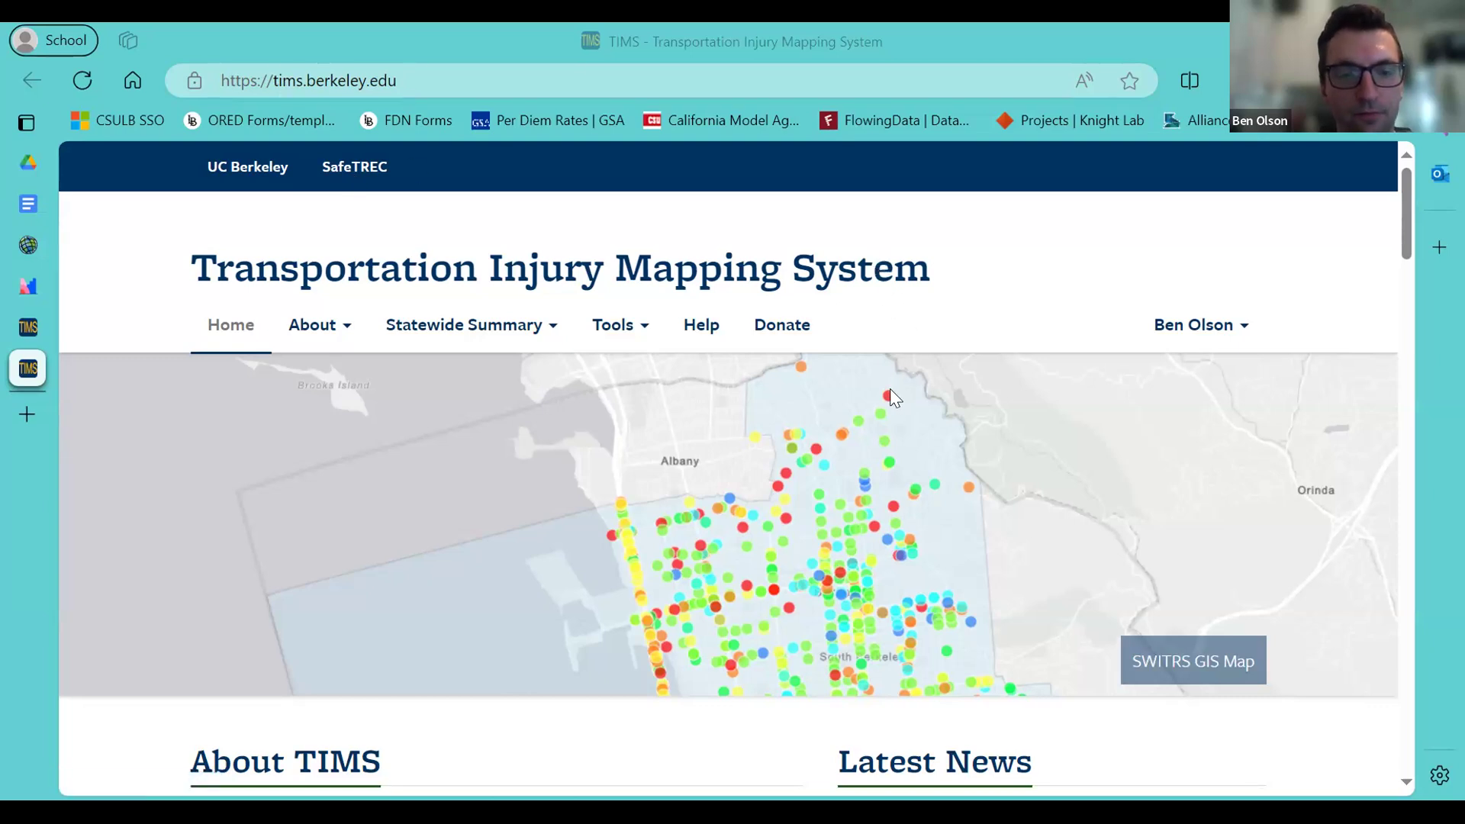
# Open the SWITRS GIS Map tool from the TIMS home page and get started with a crash query.
pyautogui.scroll(-1, 975, 389)
pyautogui.scroll(-10, 979, 392)
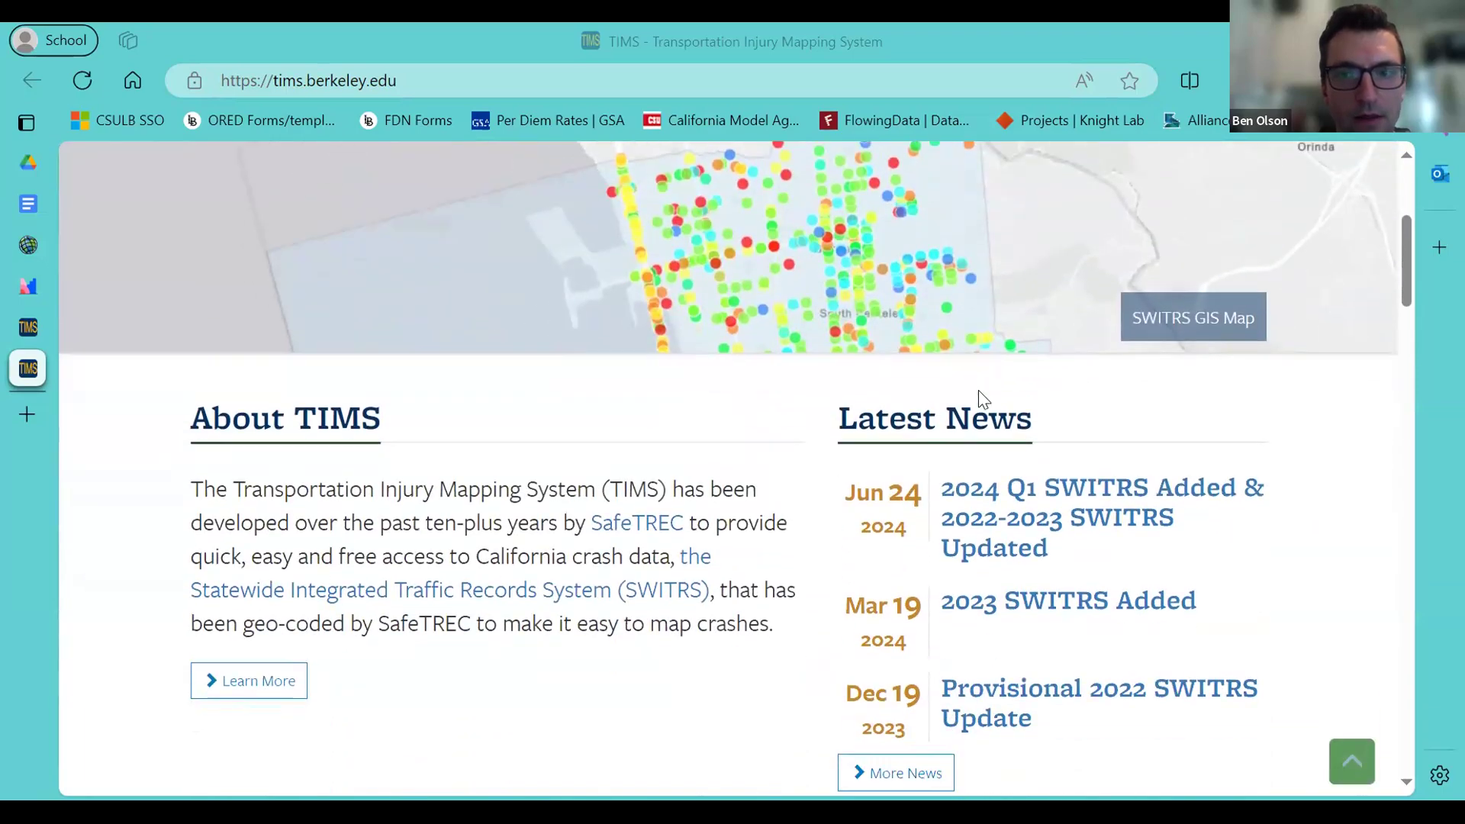
pyautogui.scroll(-10, 983, 399)
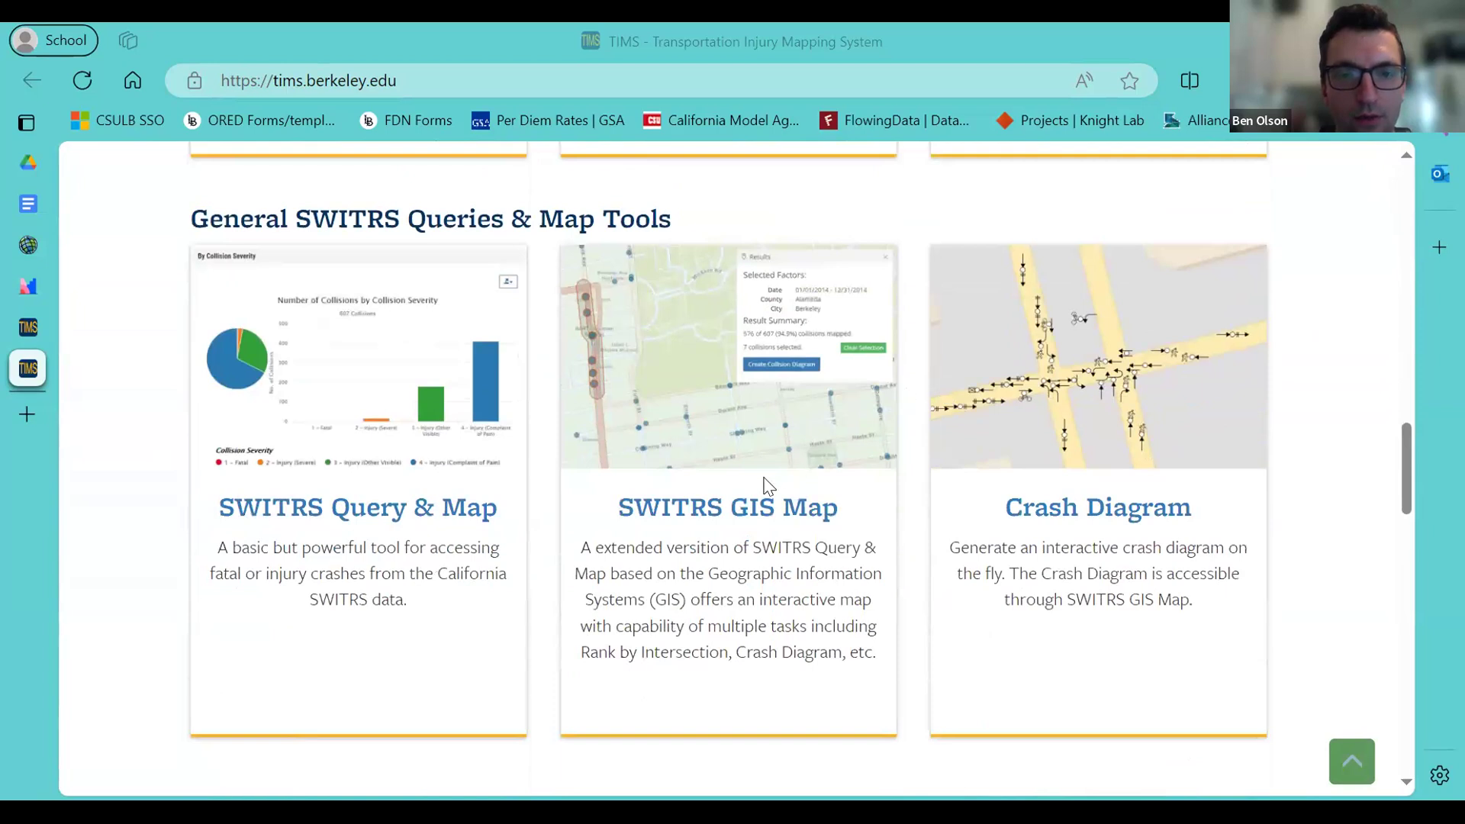
pyautogui.click(702, 524)
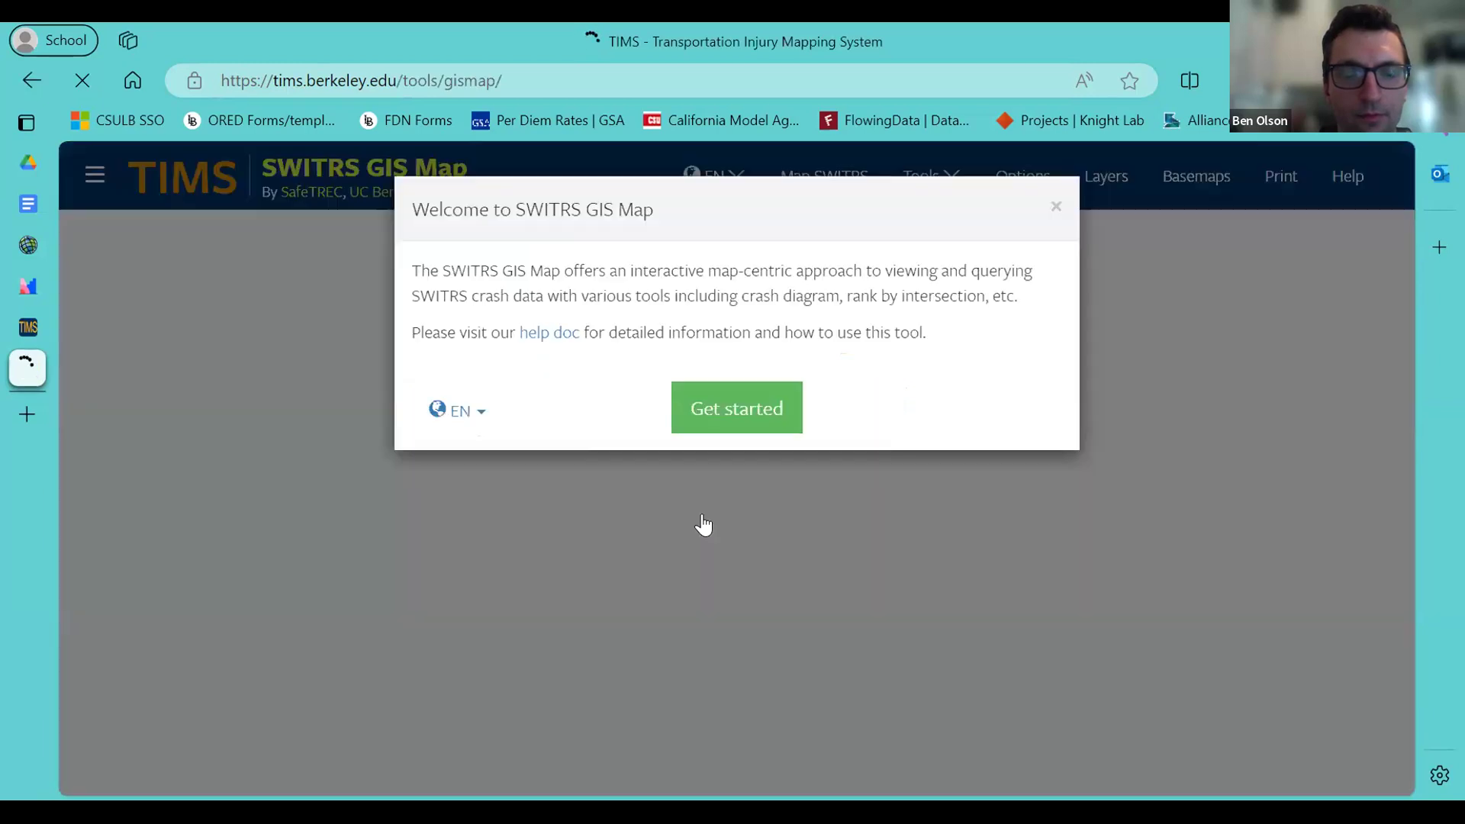
pyautogui.click(735, 416)
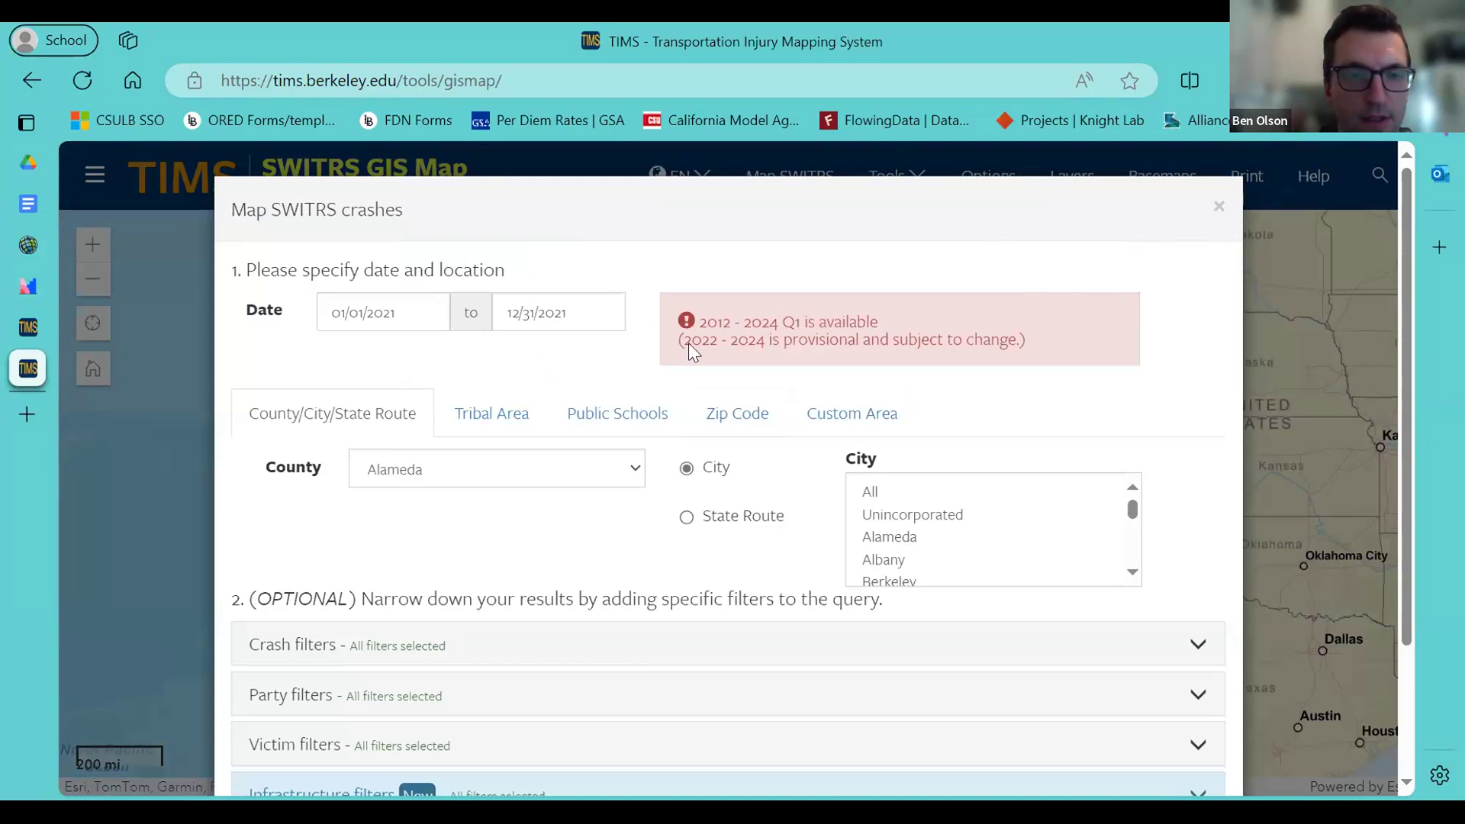
# Leave the crash query form to view California on the base map, and reopen the form.
pyautogui.click(1217, 210)
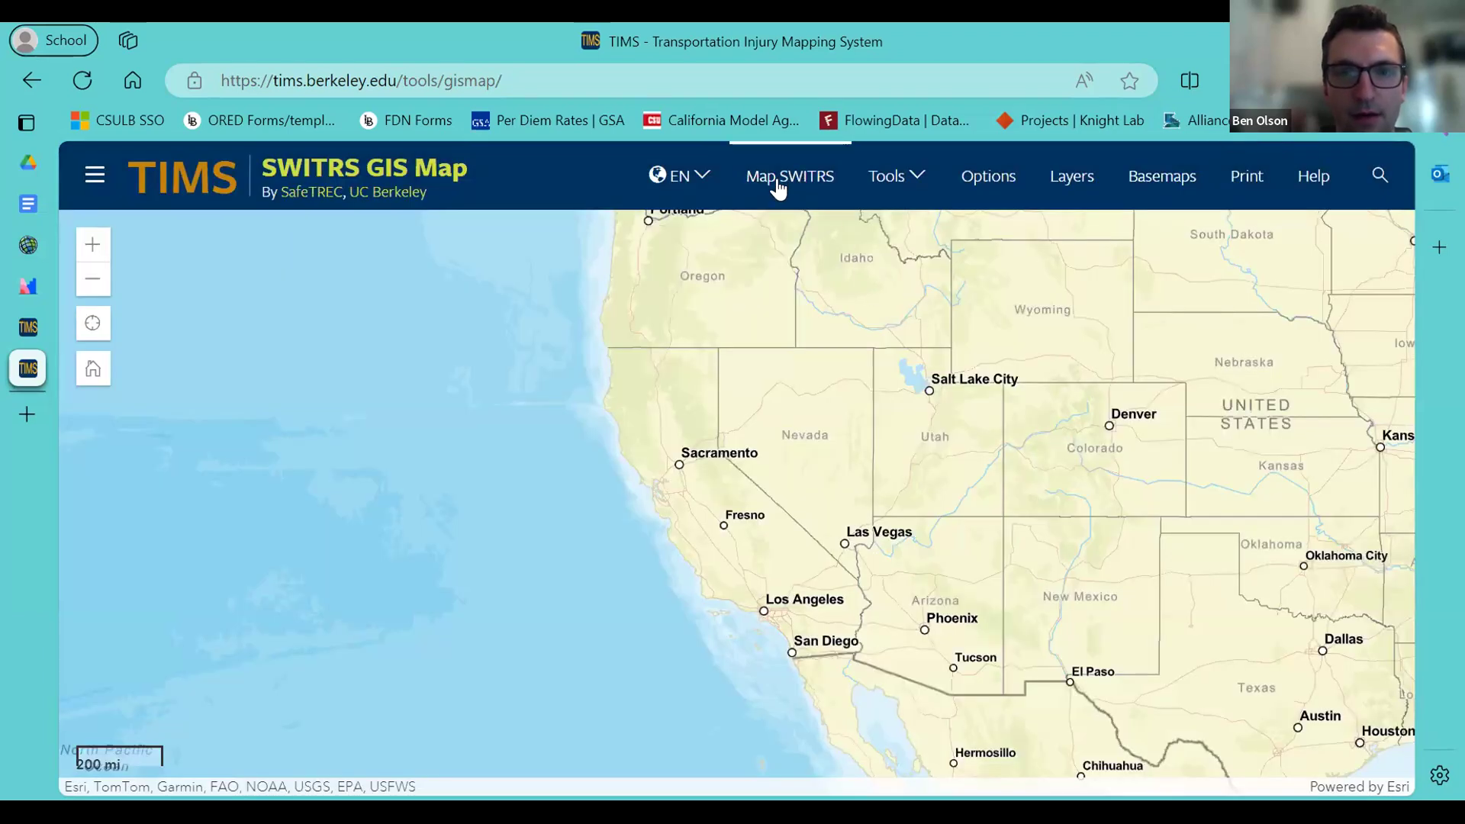
pyautogui.scroll(1, 709, 541)
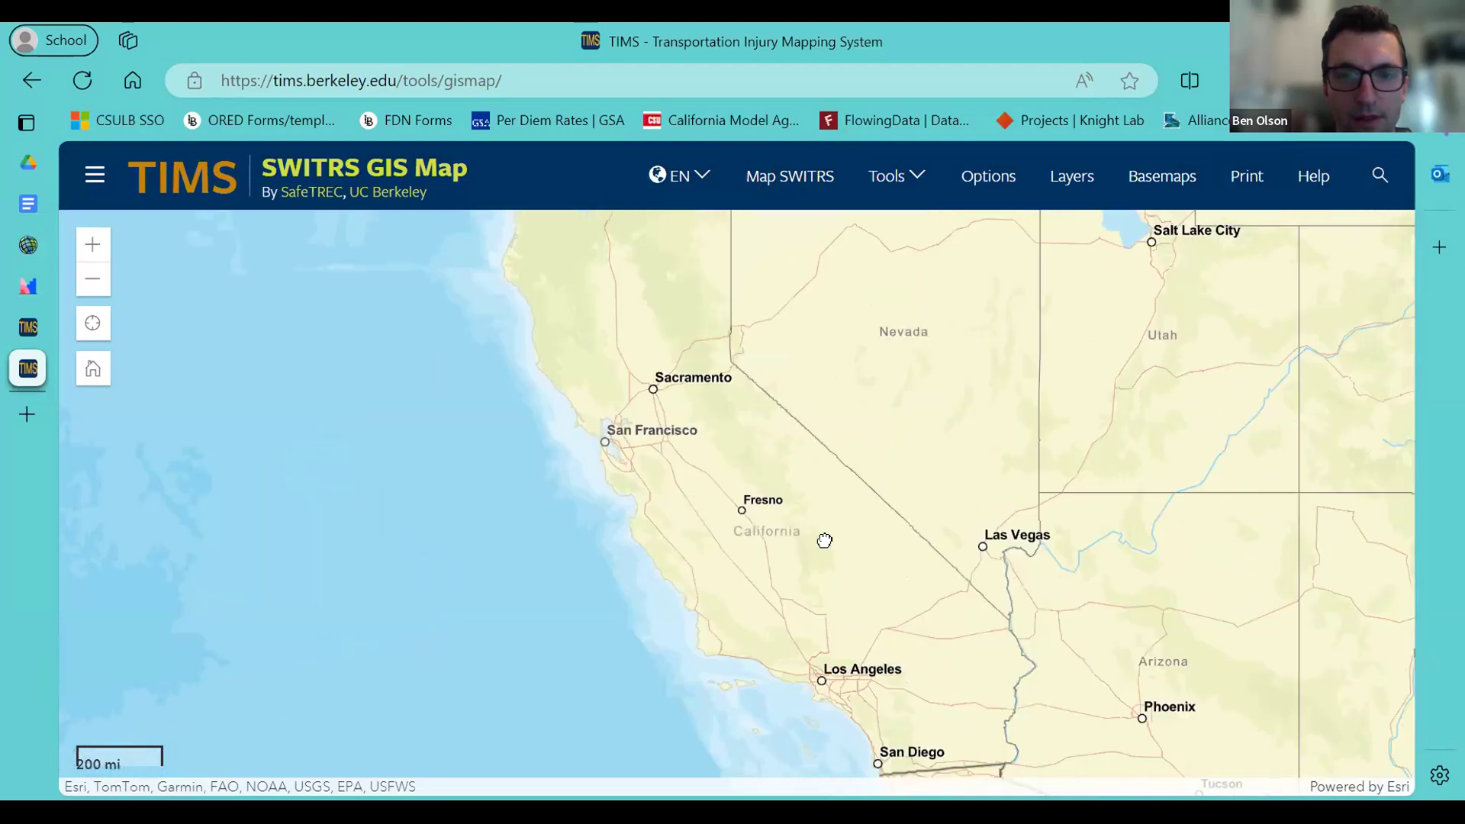
pyautogui.moveTo(822, 540); pyautogui.dragTo(777, 502)
pyautogui.scroll(1, 733, 465)
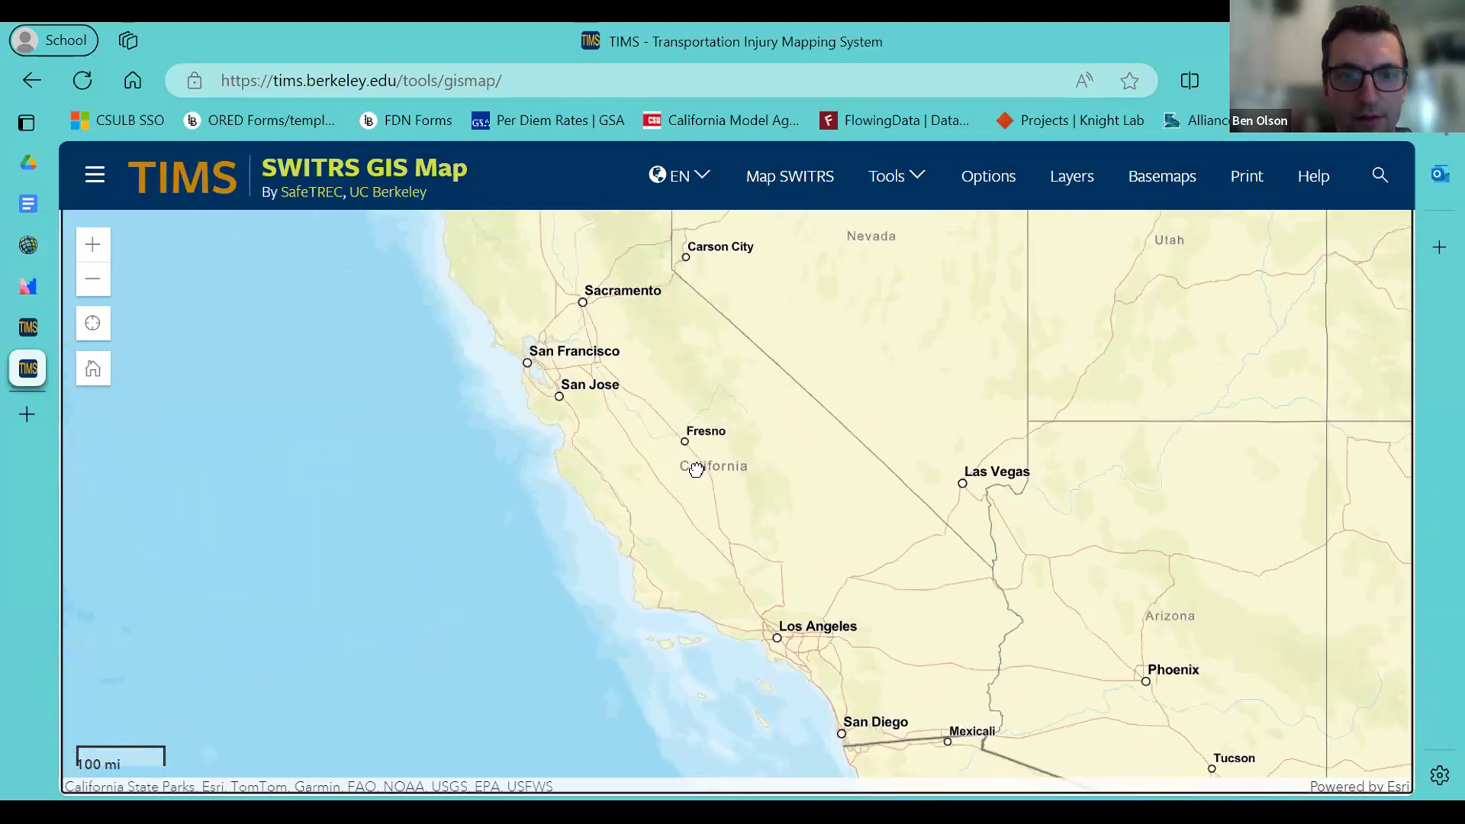
pyautogui.scroll(-1, 732, 467)
pyautogui.moveTo(640, 230); pyautogui.dragTo(671, 221)
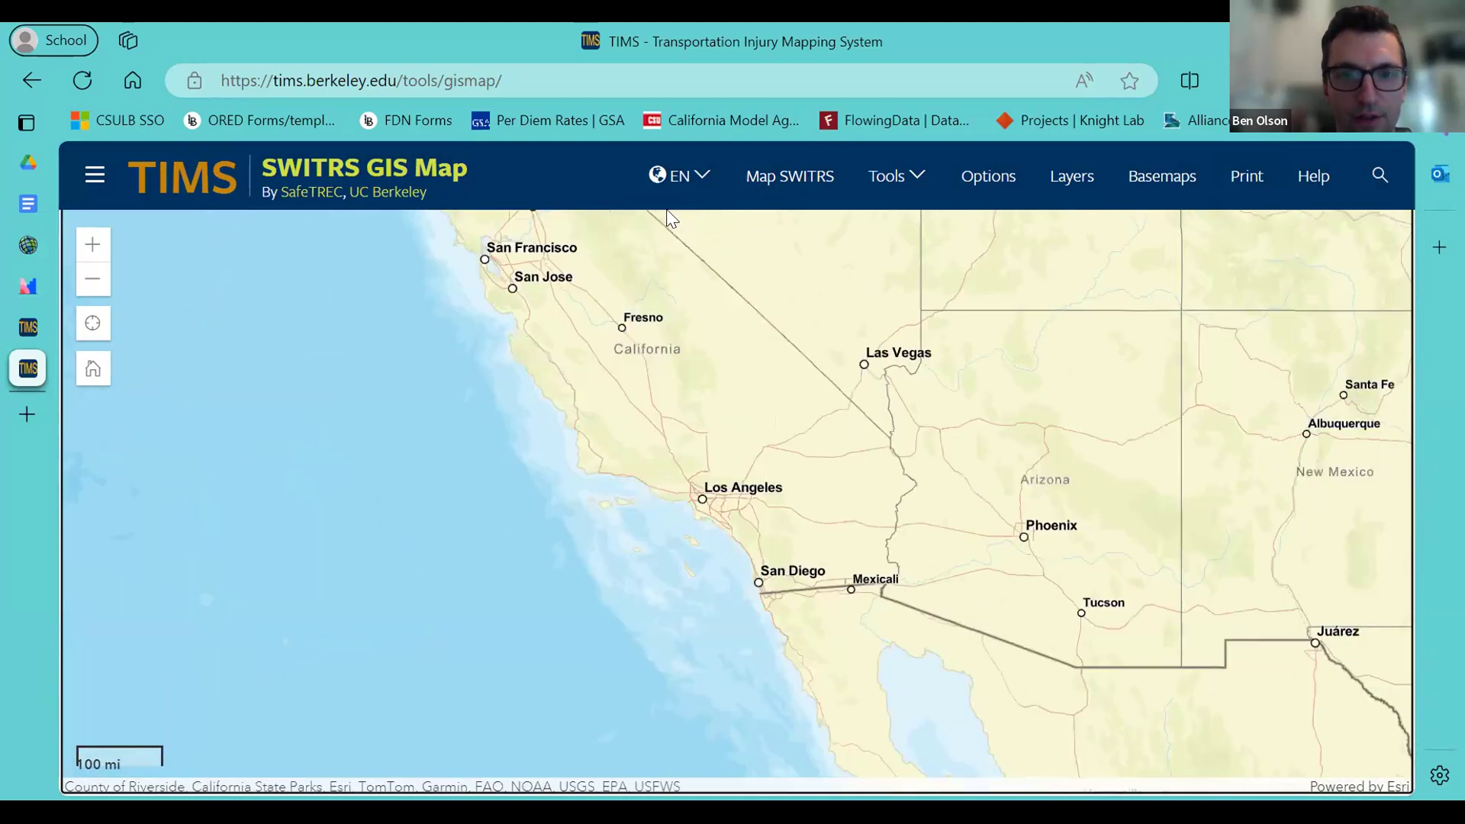
pyautogui.click(783, 192)
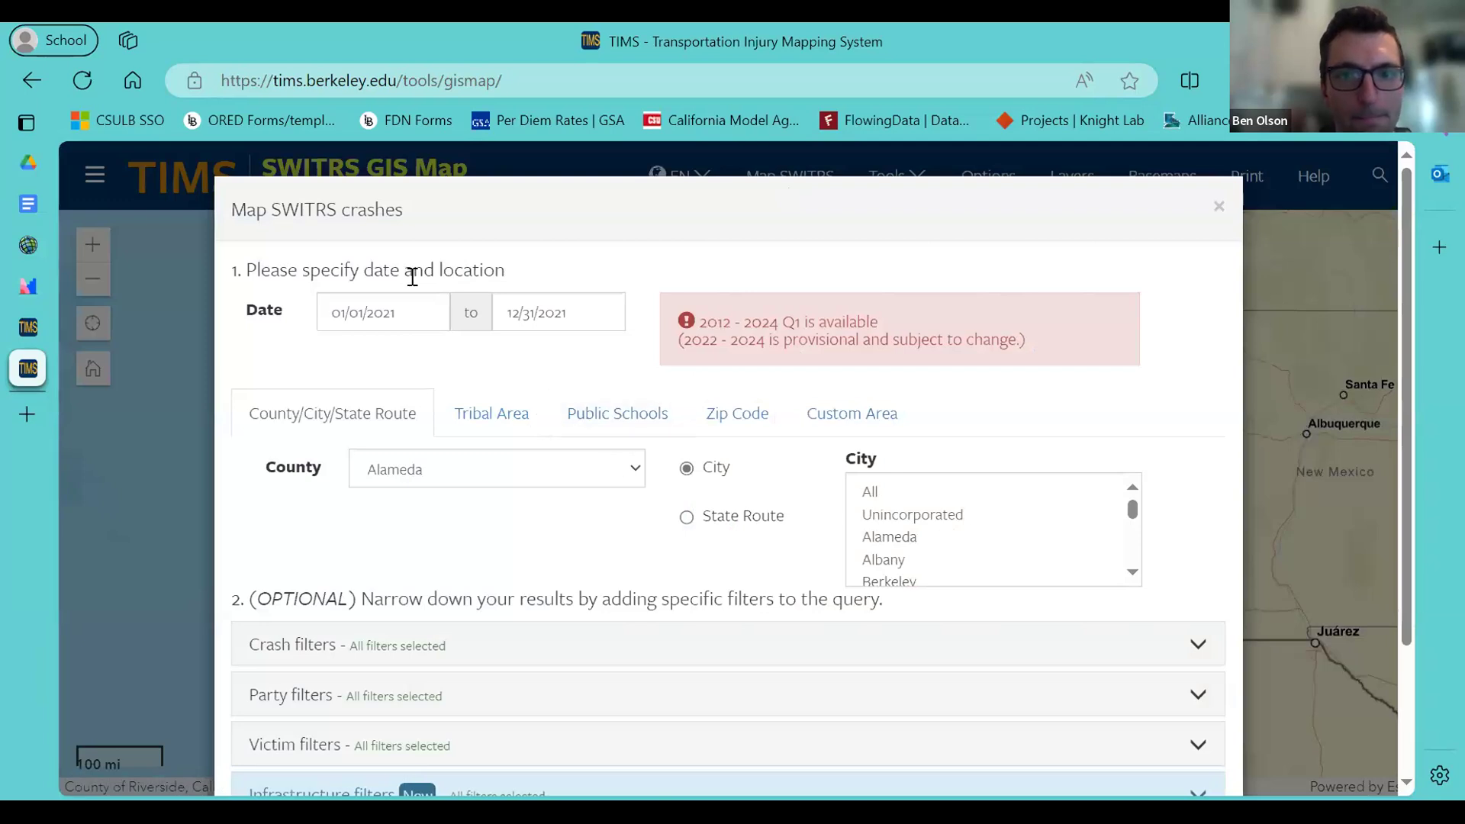
# Set the start date of the crash query to 03/01/2019.
pyautogui.scroll(-1, 424, 310)
pyautogui.scroll(1, 425, 310)
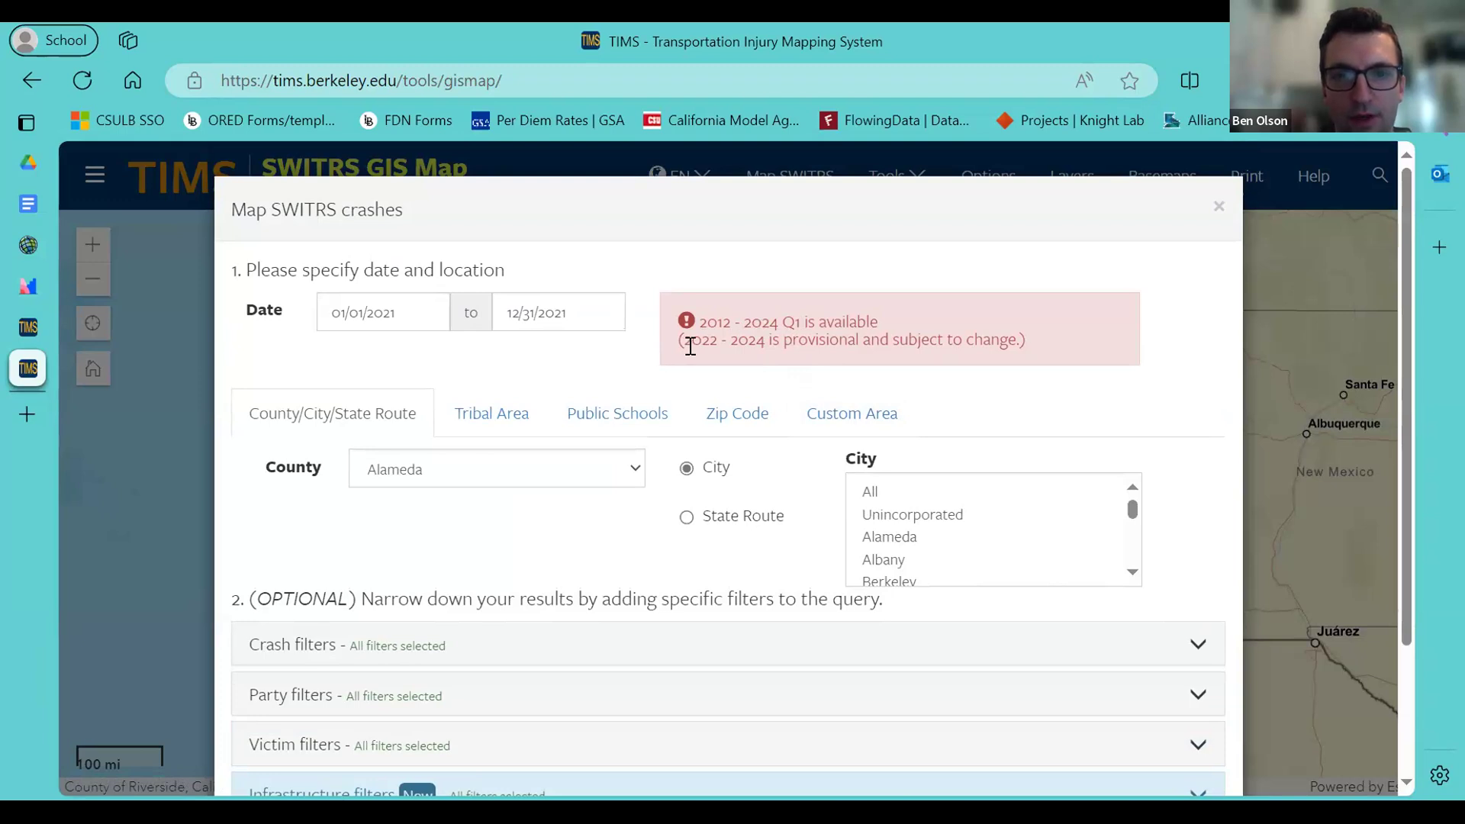
pyautogui.click(402, 307)
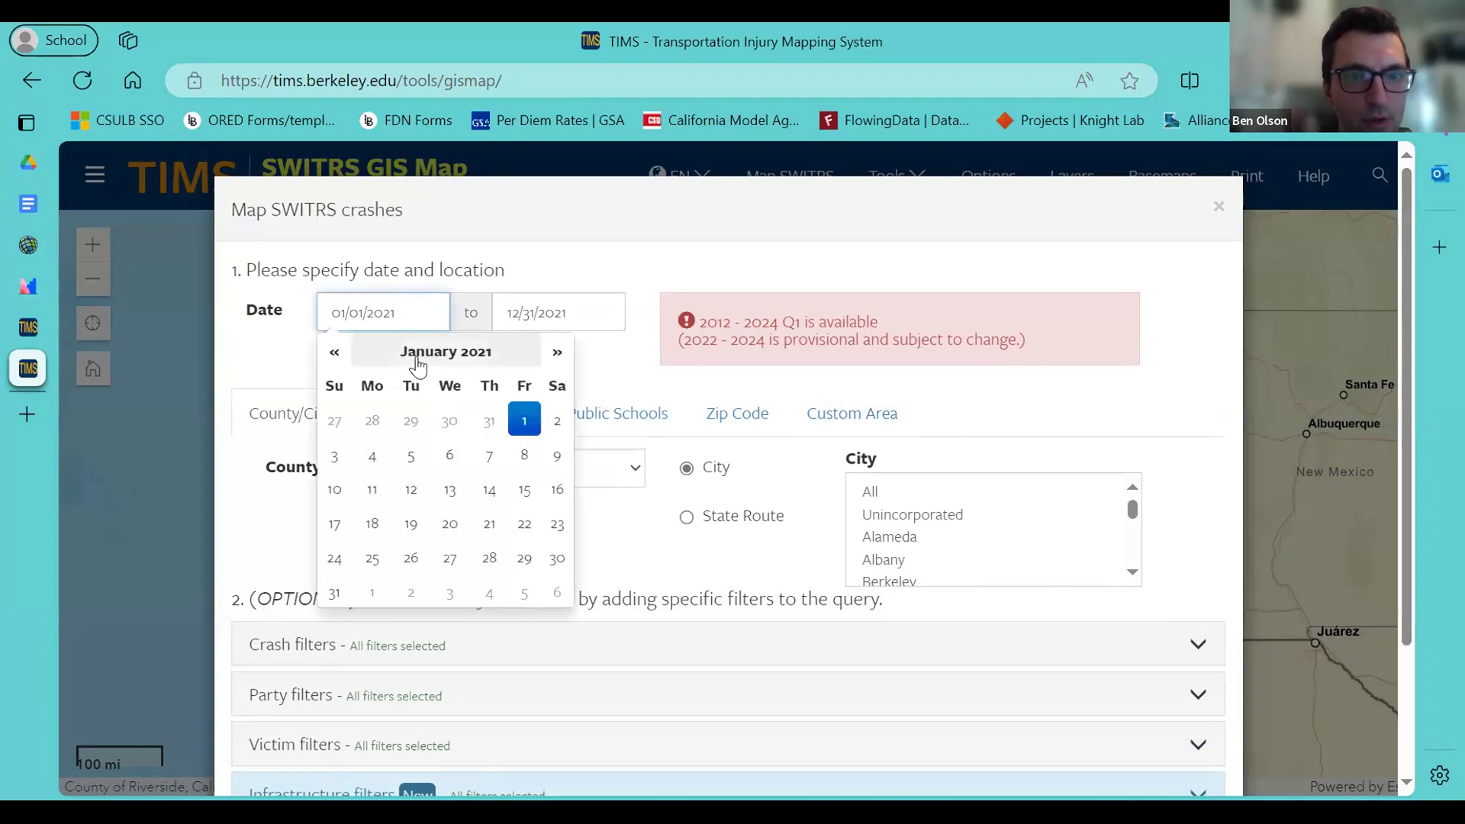
pyautogui.click(441, 353)
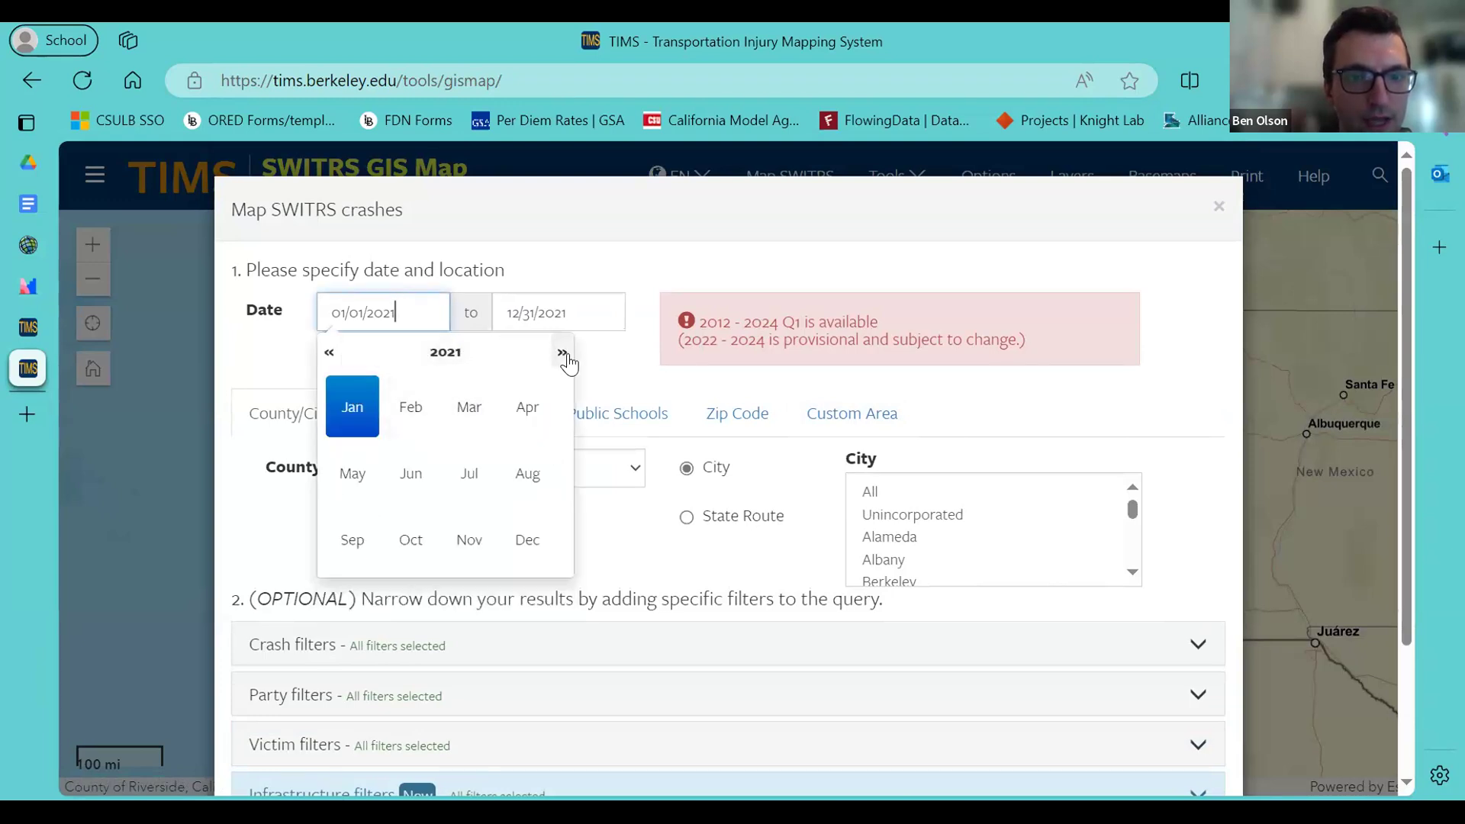
pyautogui.click(472, 411)
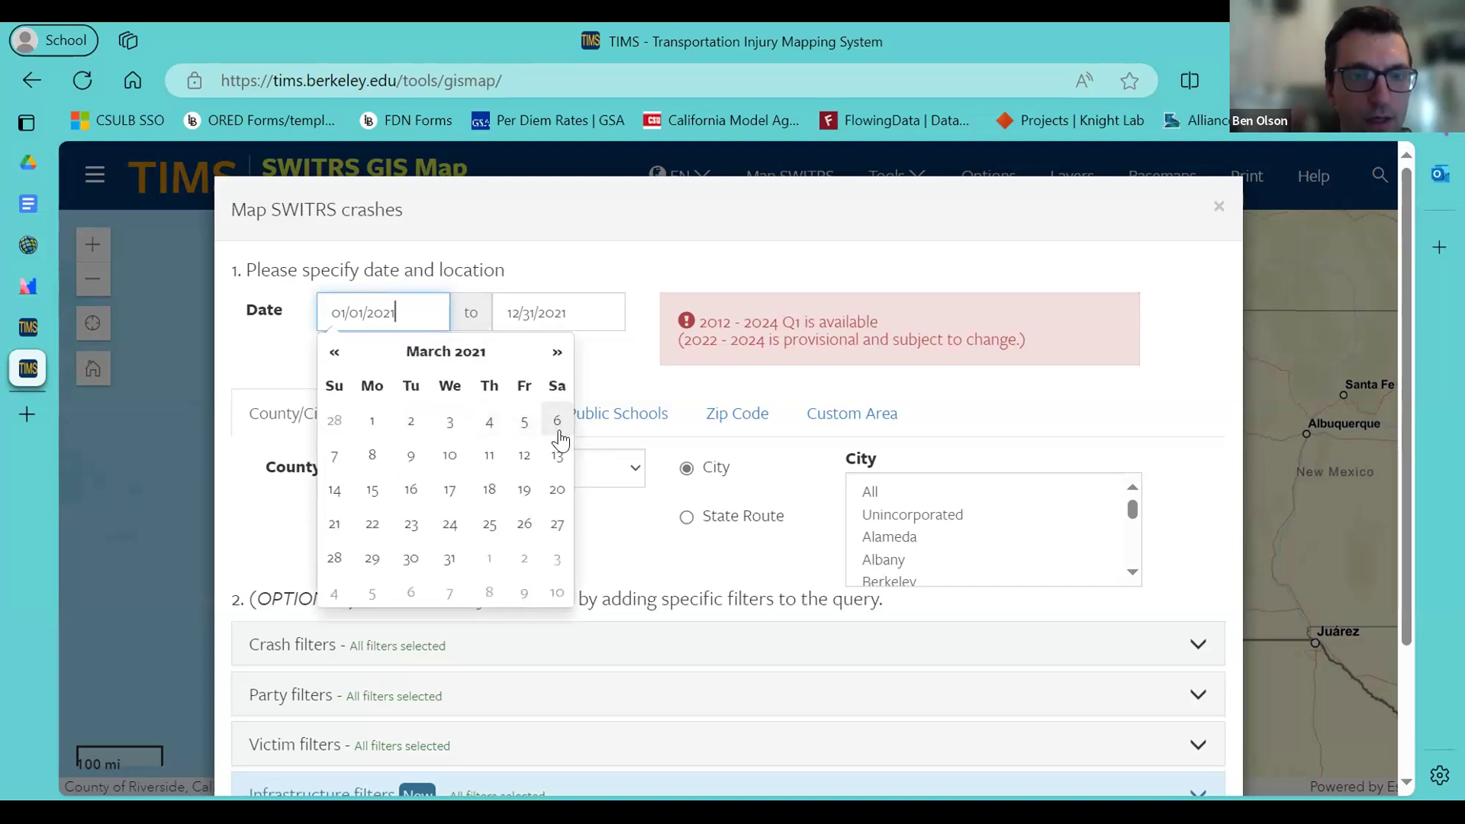
pyautogui.click(395, 352)
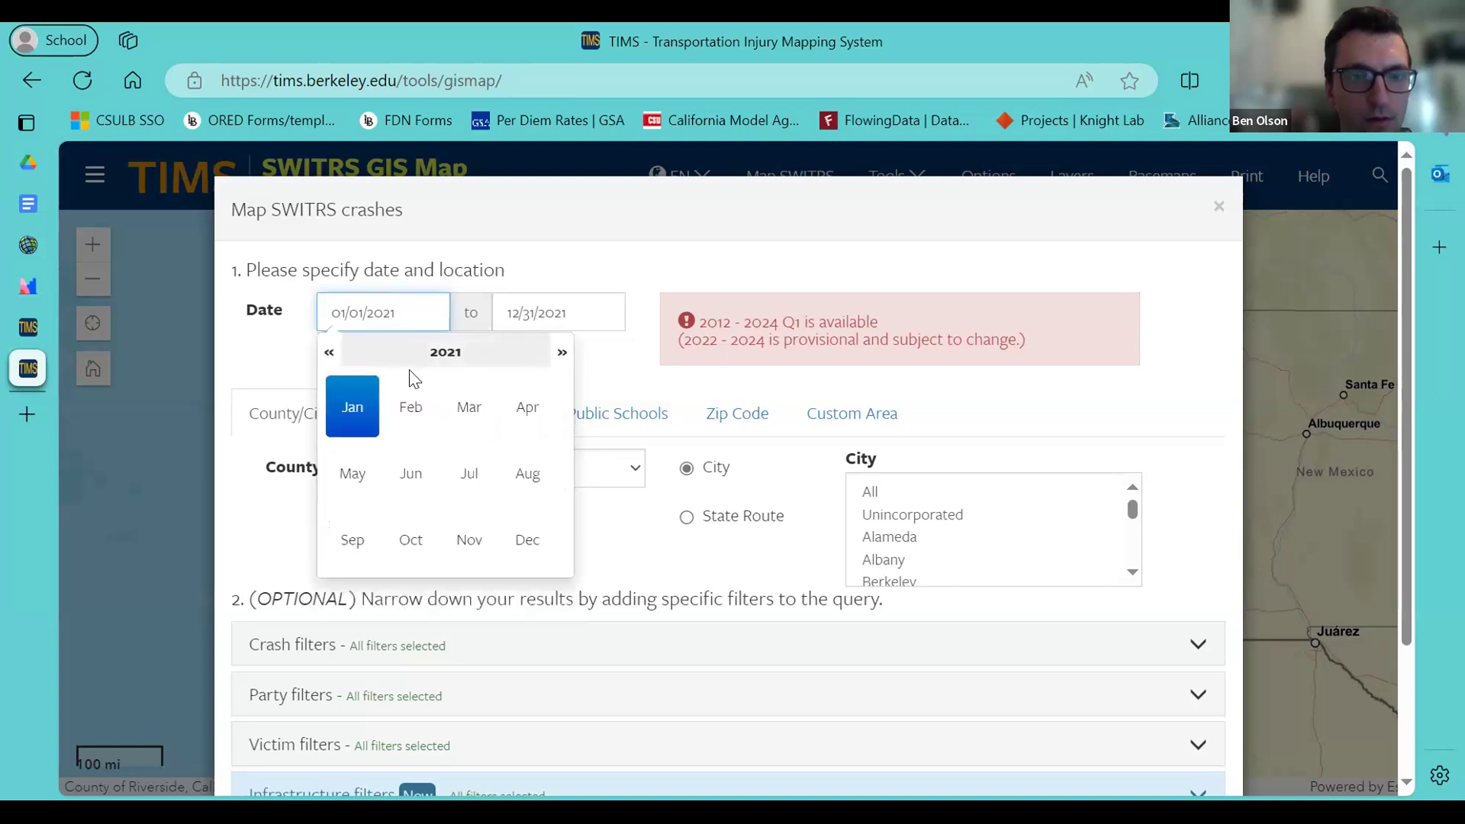
pyautogui.click(329, 353)
pyautogui.click(330, 355)
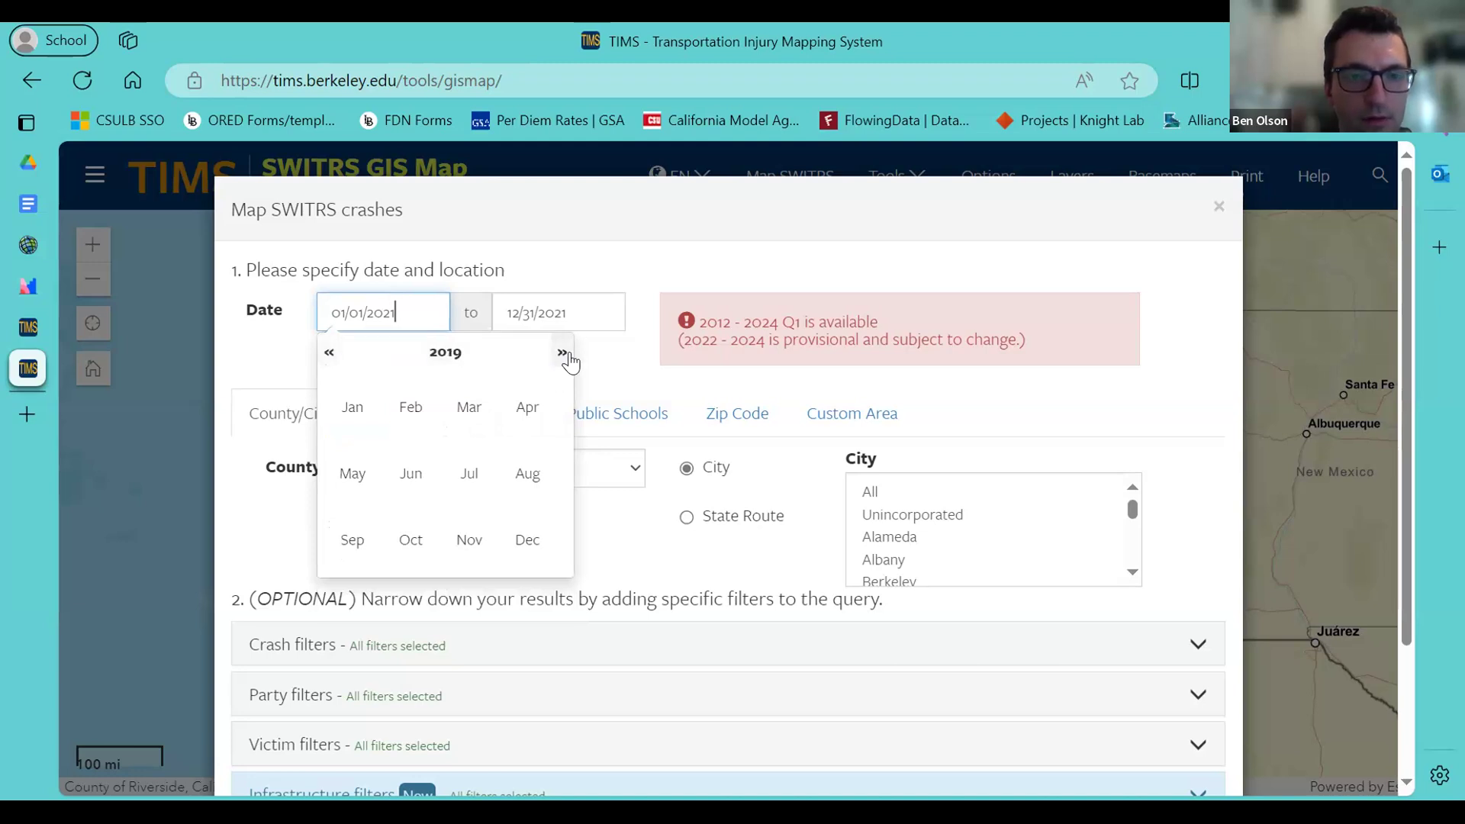
pyautogui.click(468, 408)
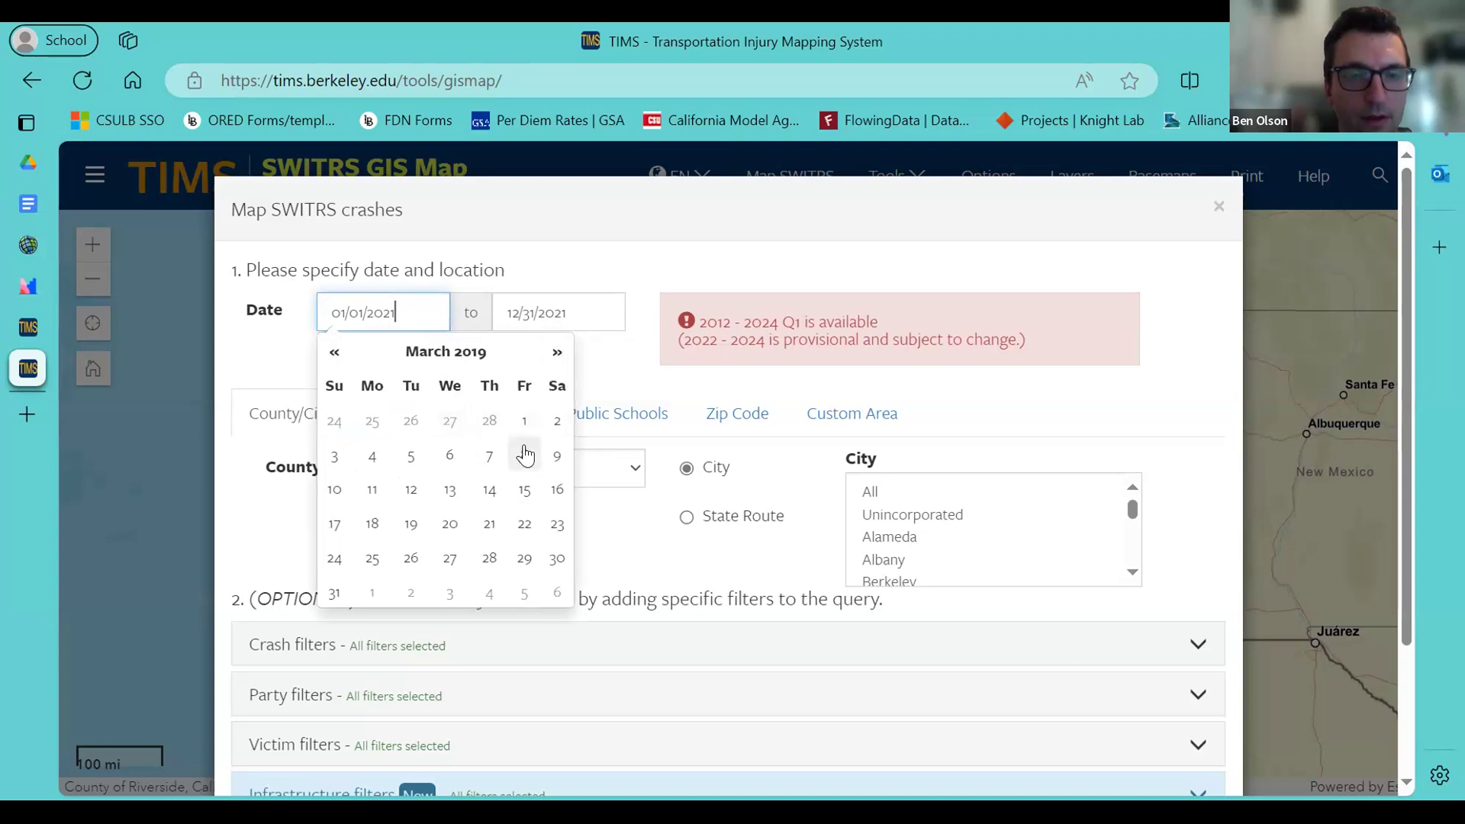
pyautogui.click(525, 422)
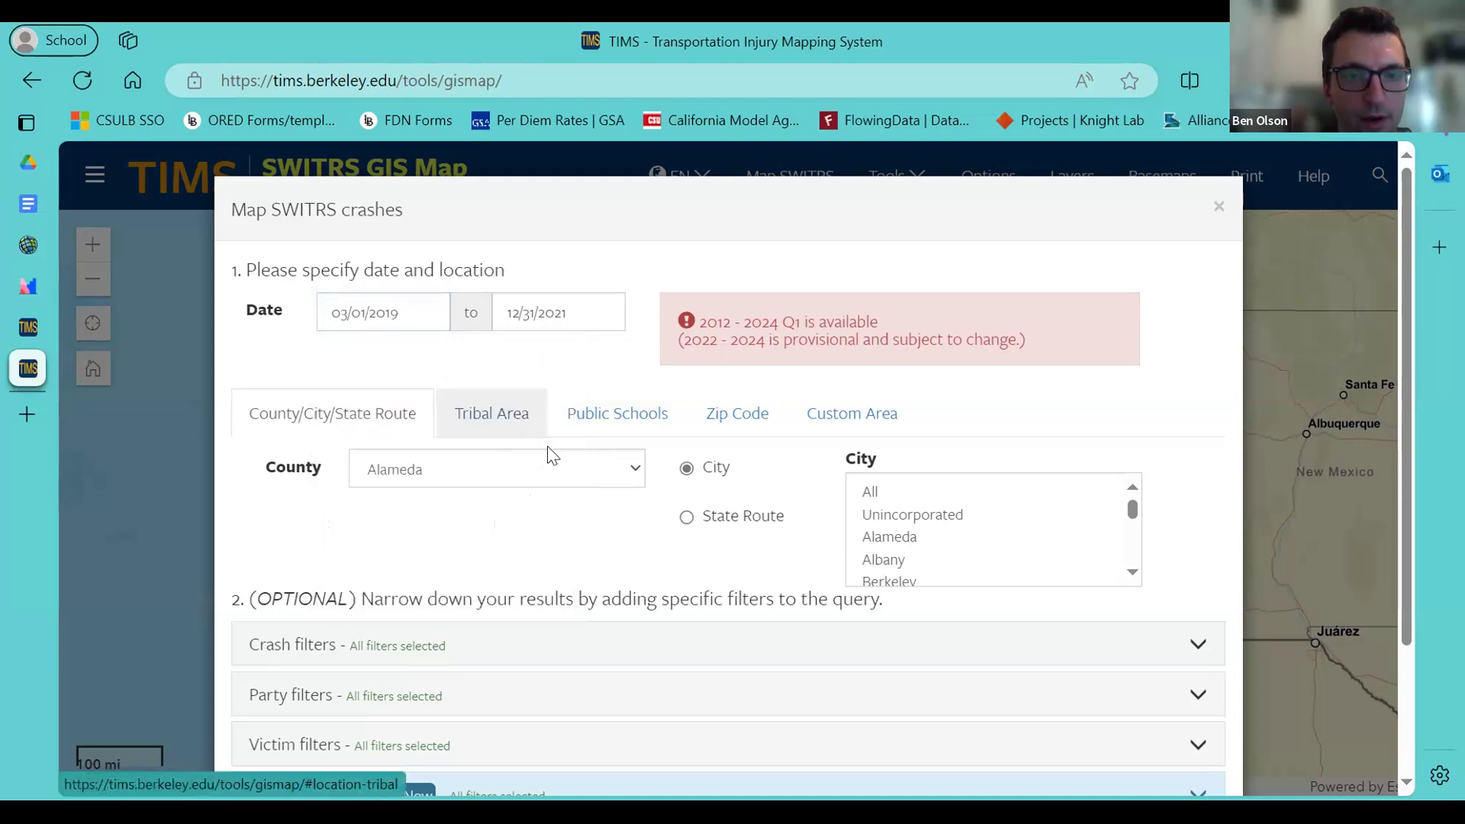
# Set the end date of the crash query to 03/15/2019.
pyautogui.click(561, 314)
pyautogui.click(639, 353)
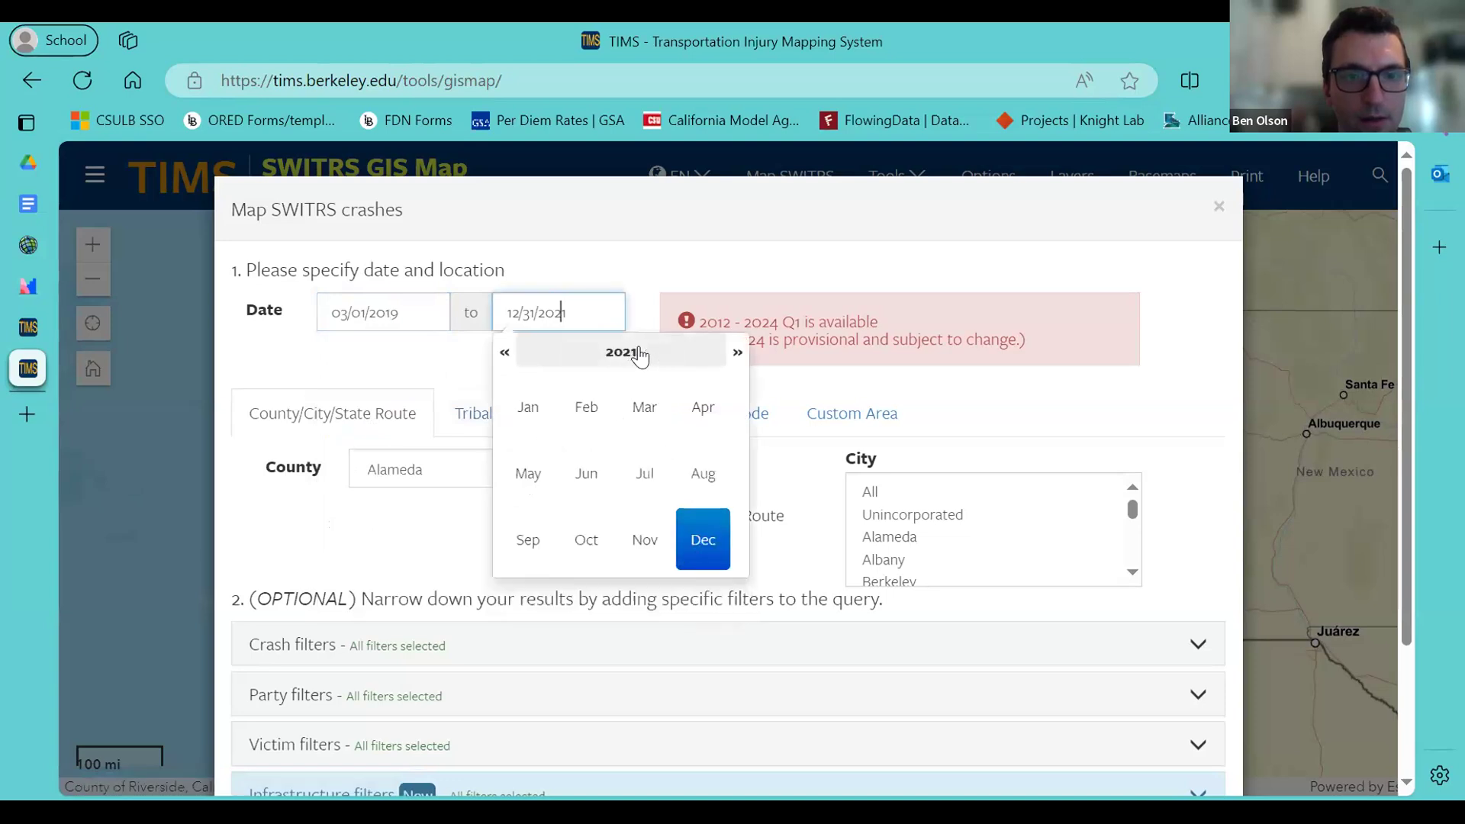
pyautogui.click(510, 352)
pyautogui.click(510, 351)
pyautogui.click(693, 406)
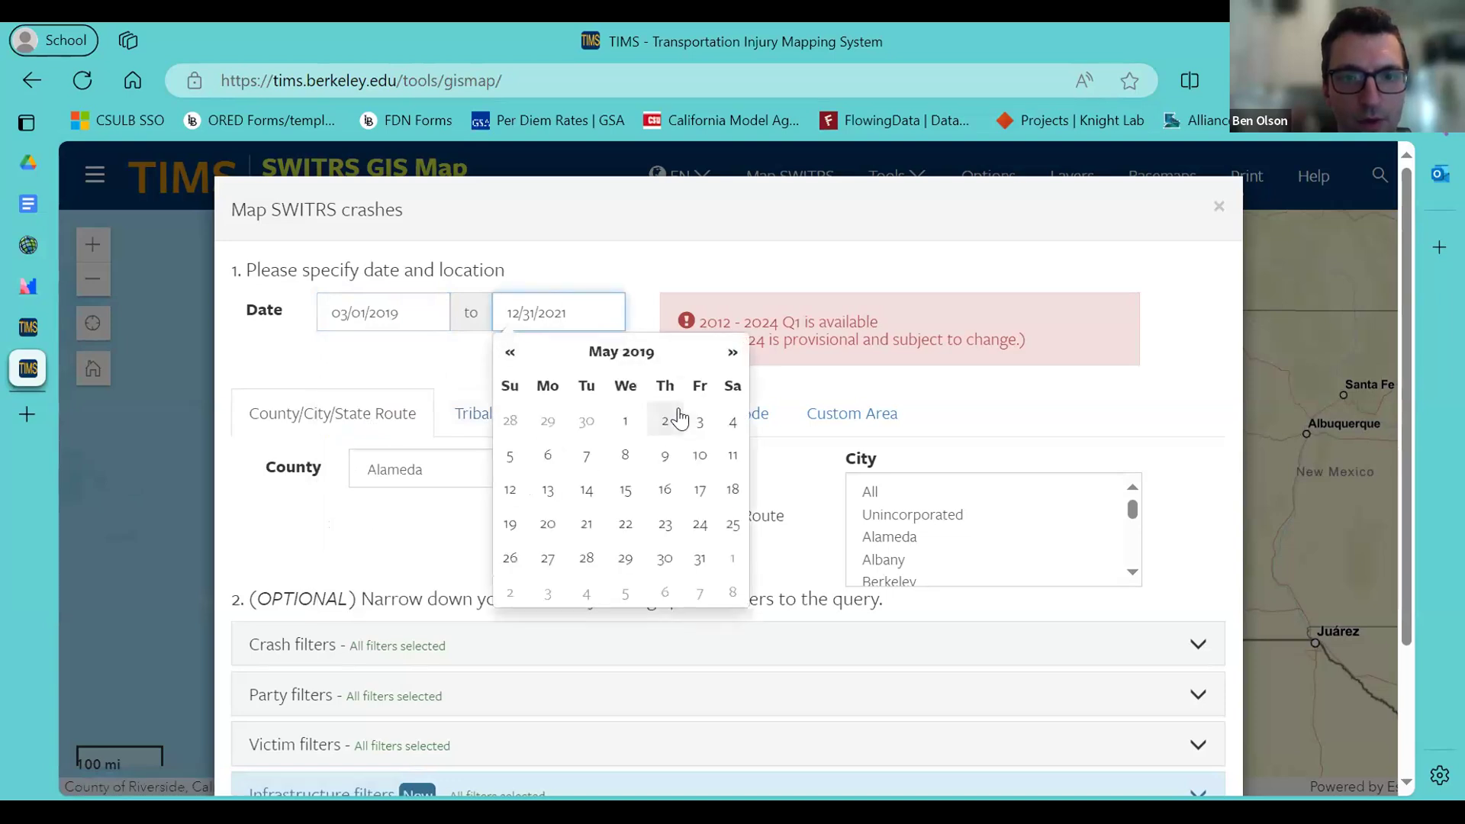
pyautogui.click(573, 351)
pyautogui.click(645, 409)
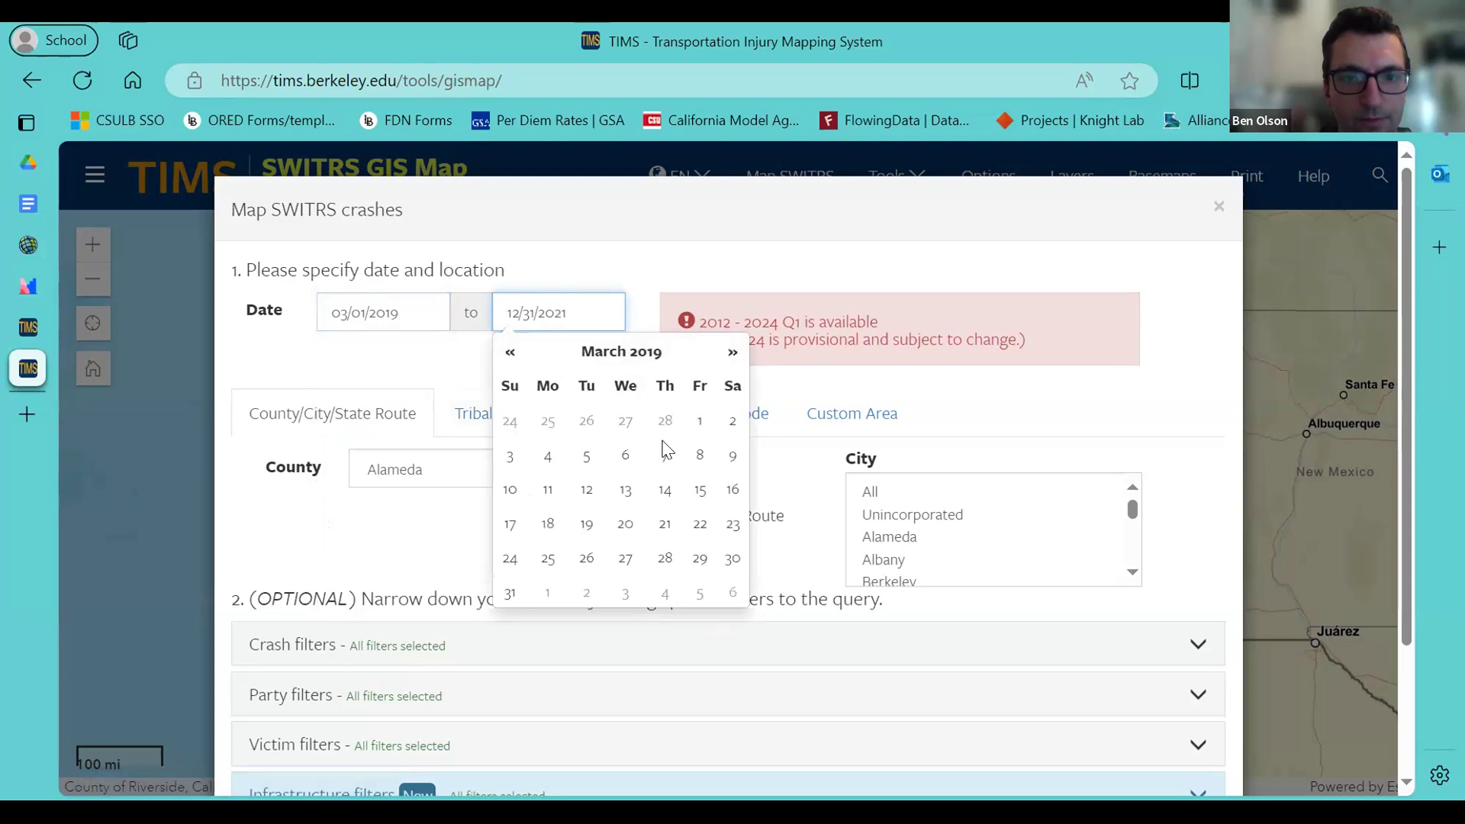
pyautogui.click(700, 491)
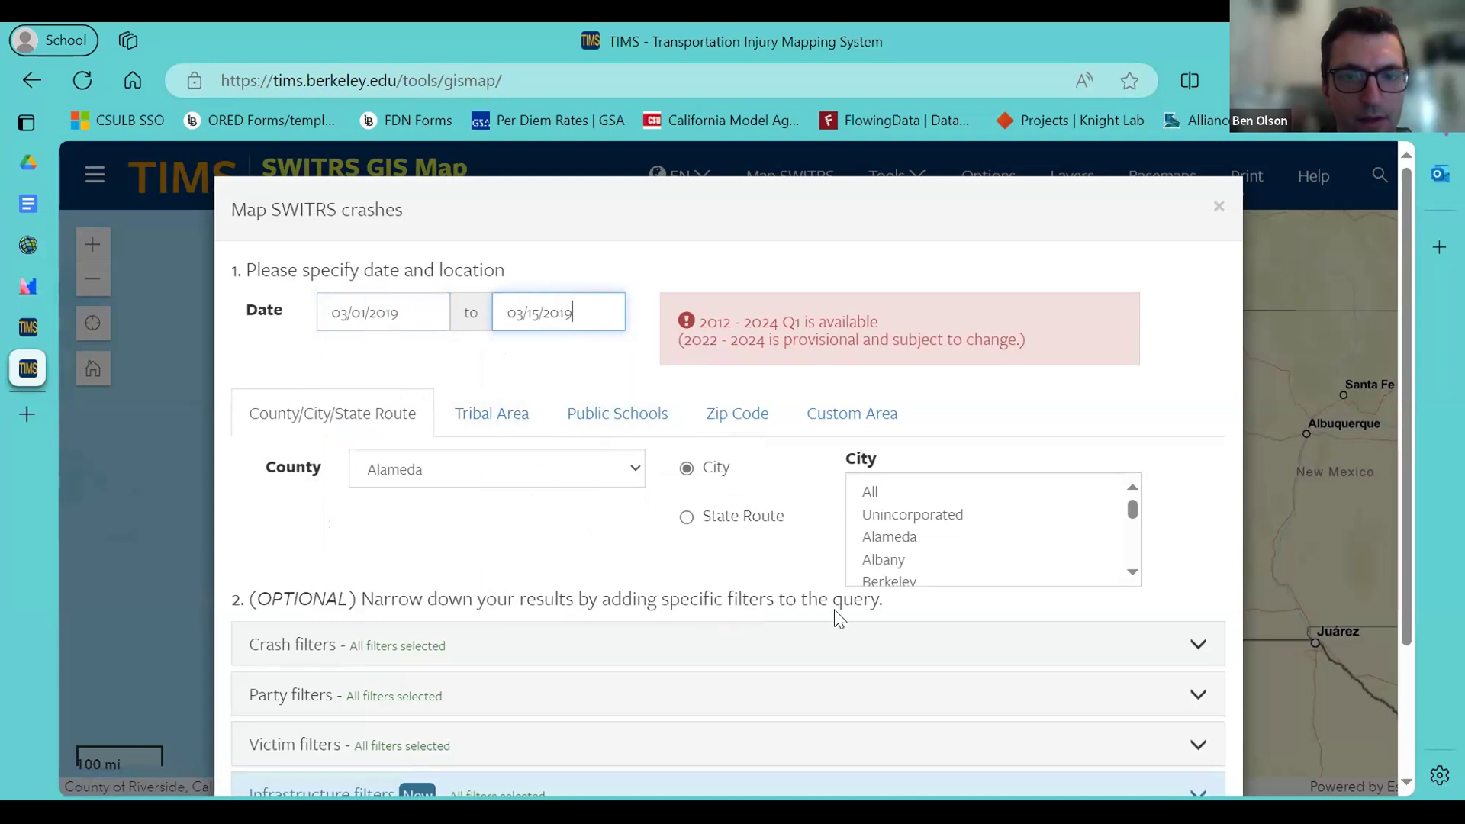
# Examine the State Route, Tribal Area, Public Schools, Zip Code and Custom Area location options, returning to the county and city selection.
pyautogui.scroll(-2, 839, 618)
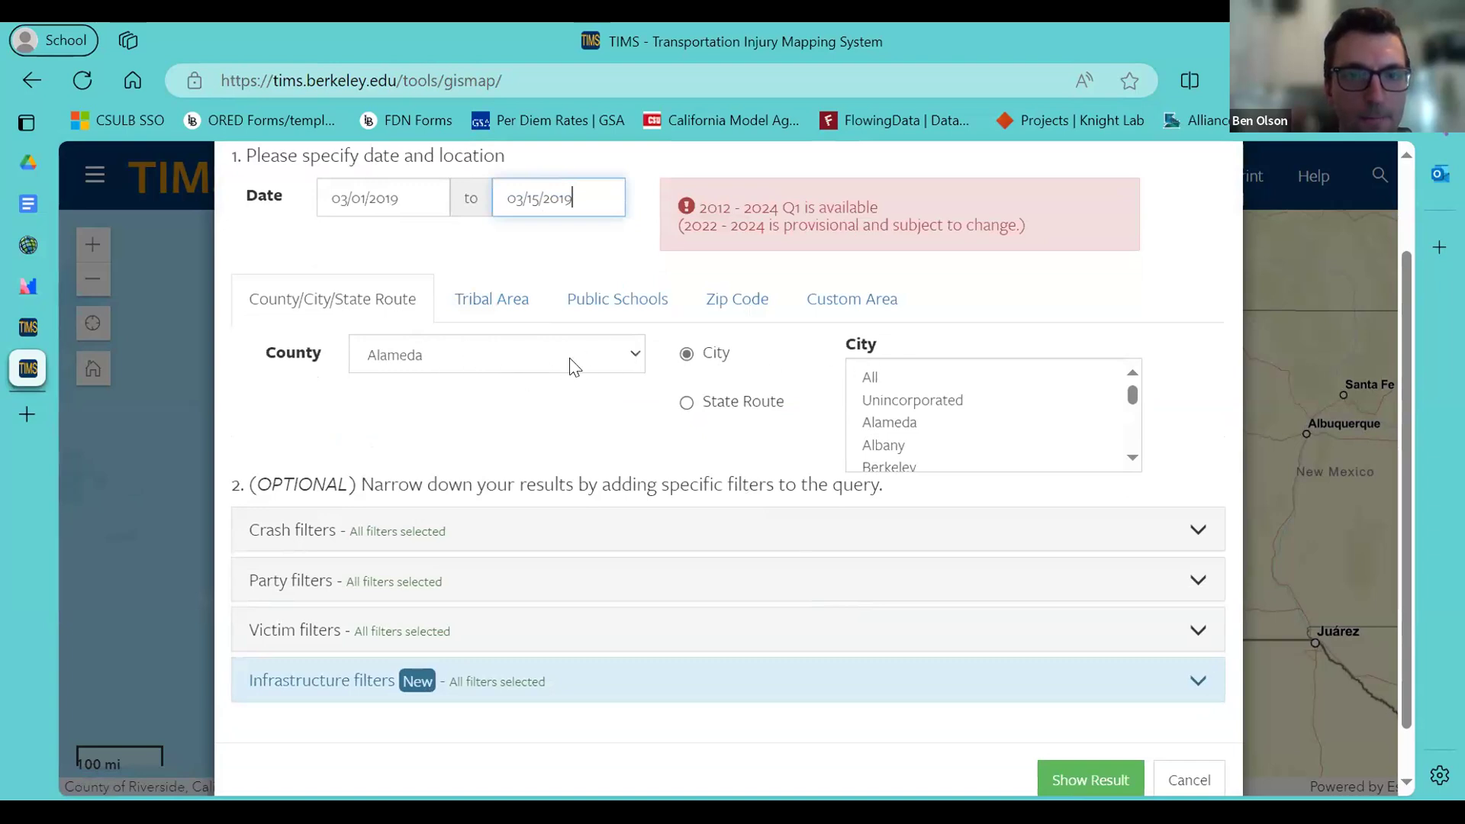
pyautogui.click(686, 401)
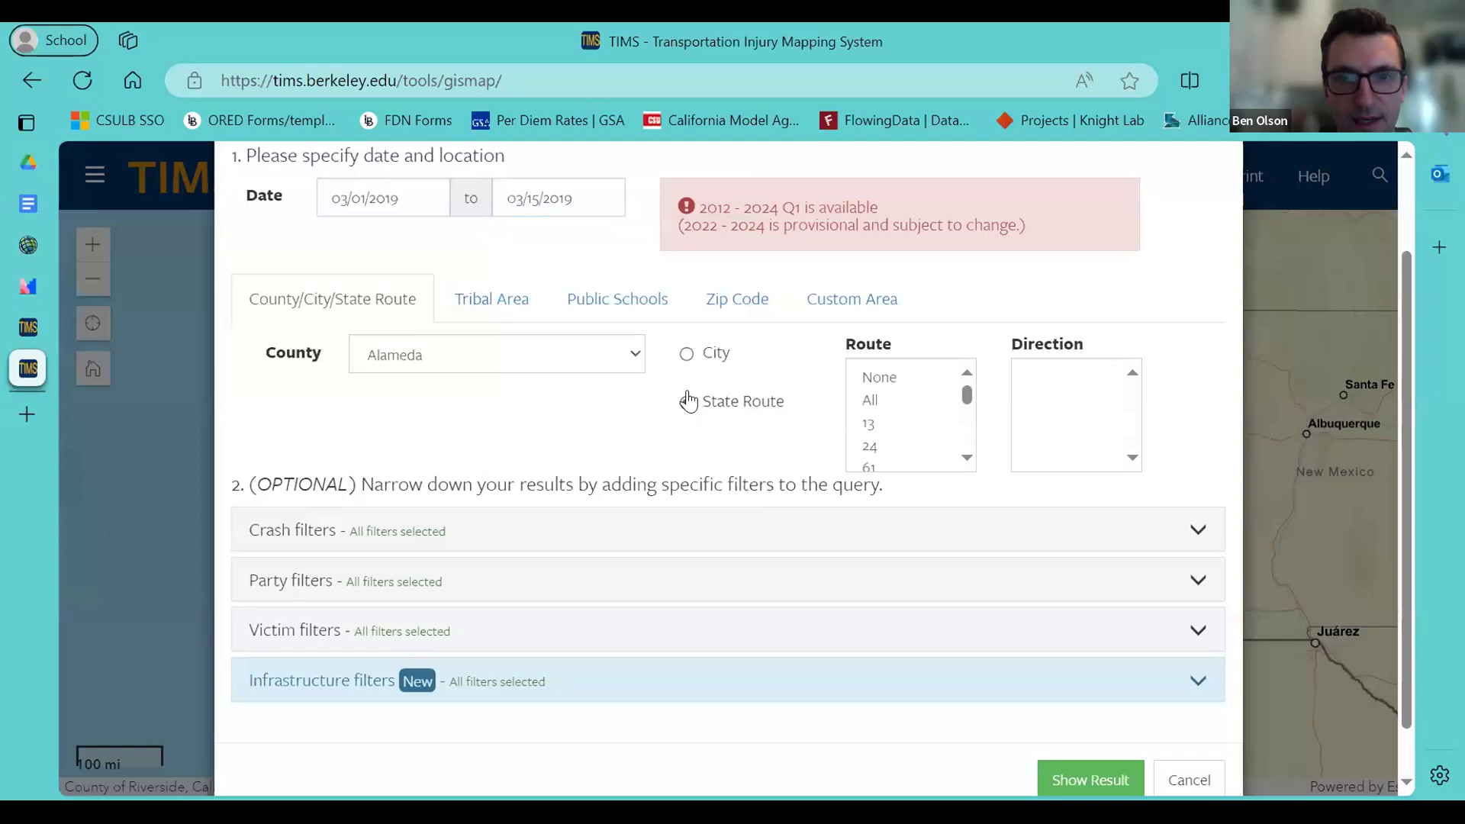
pyautogui.click(686, 354)
pyautogui.click(507, 304)
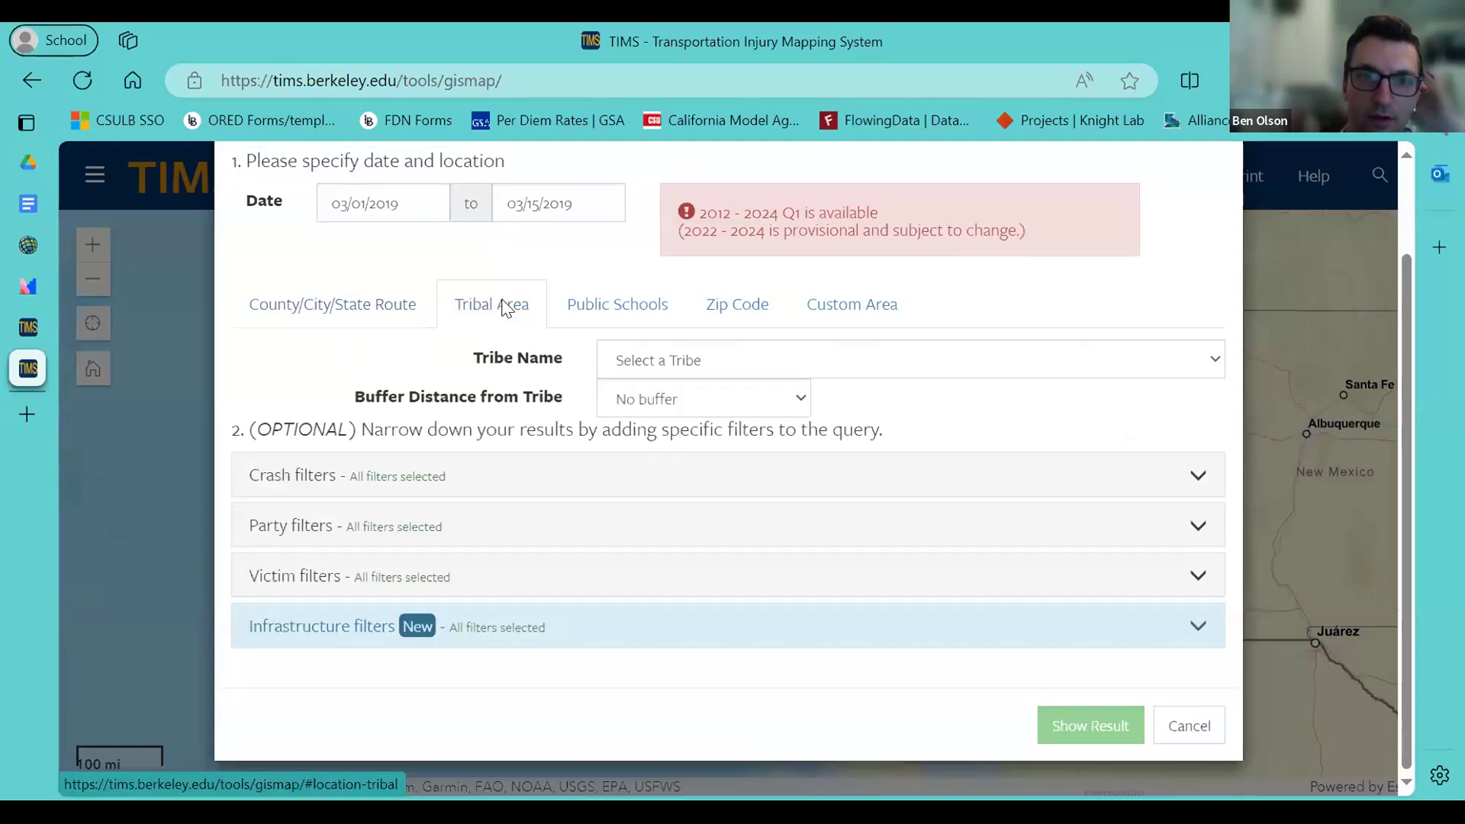
pyautogui.click(616, 318)
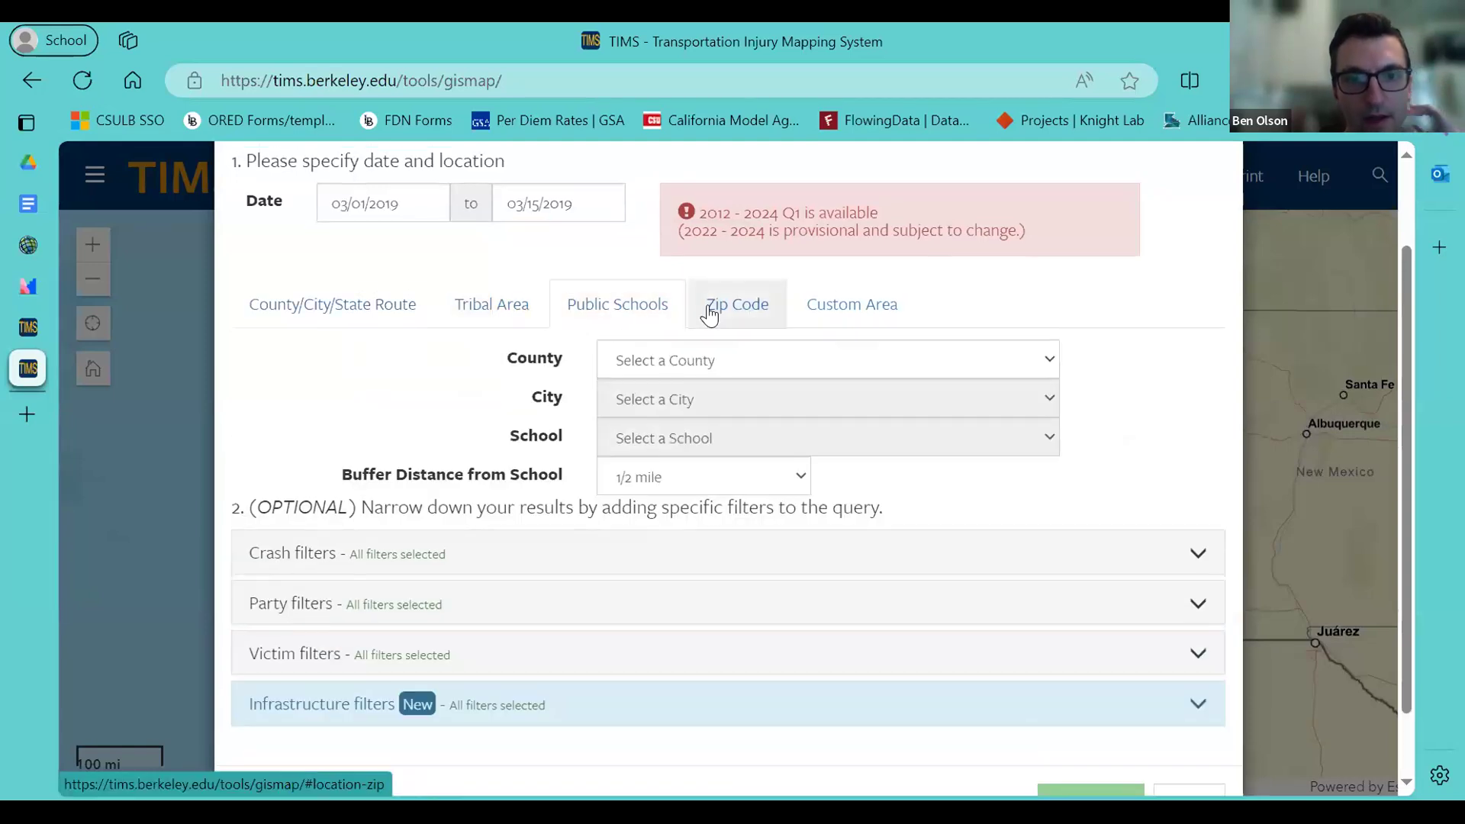
pyautogui.click(710, 306)
pyautogui.click(859, 340)
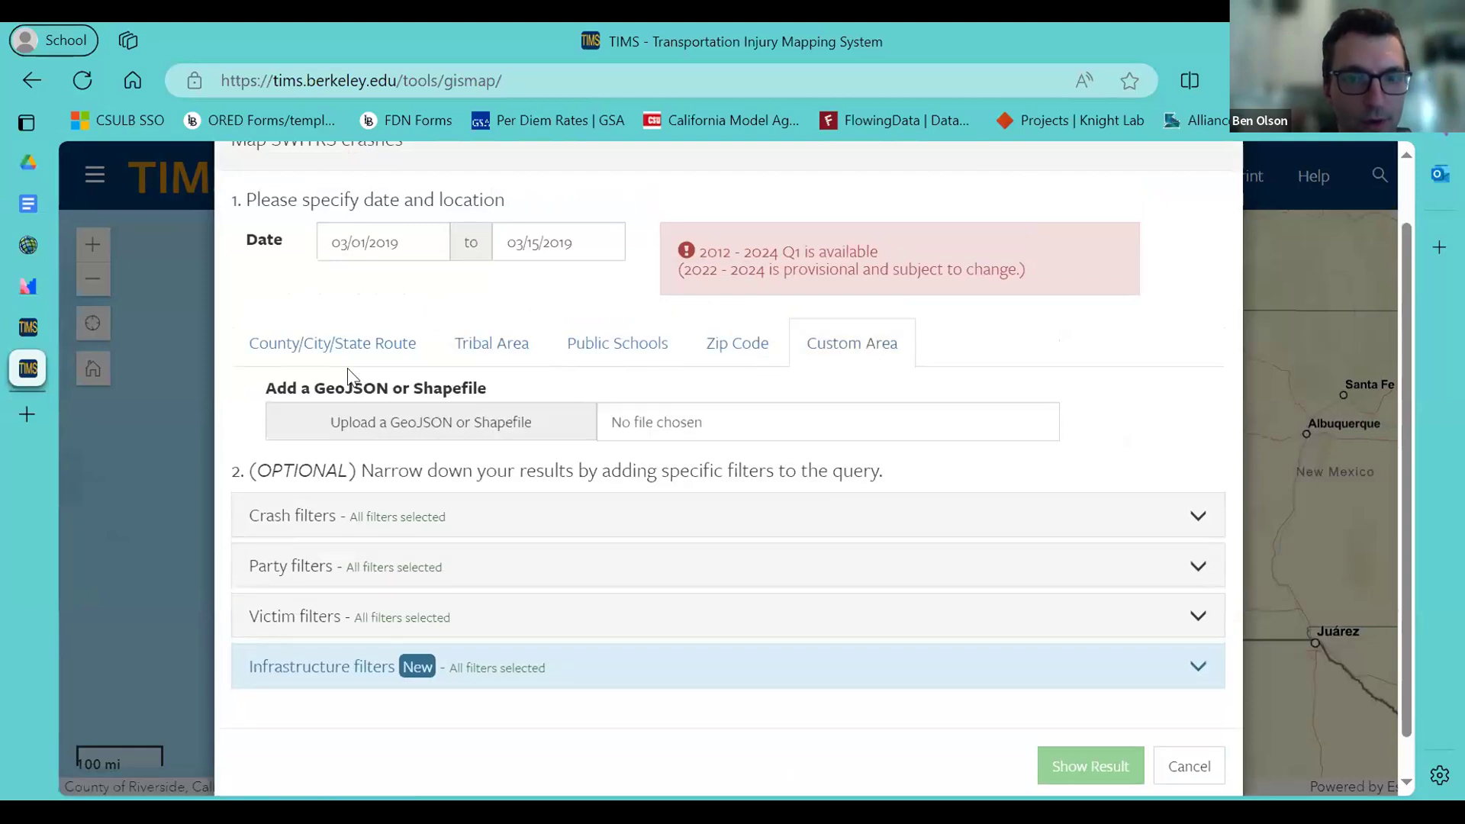
pyautogui.click(392, 342)
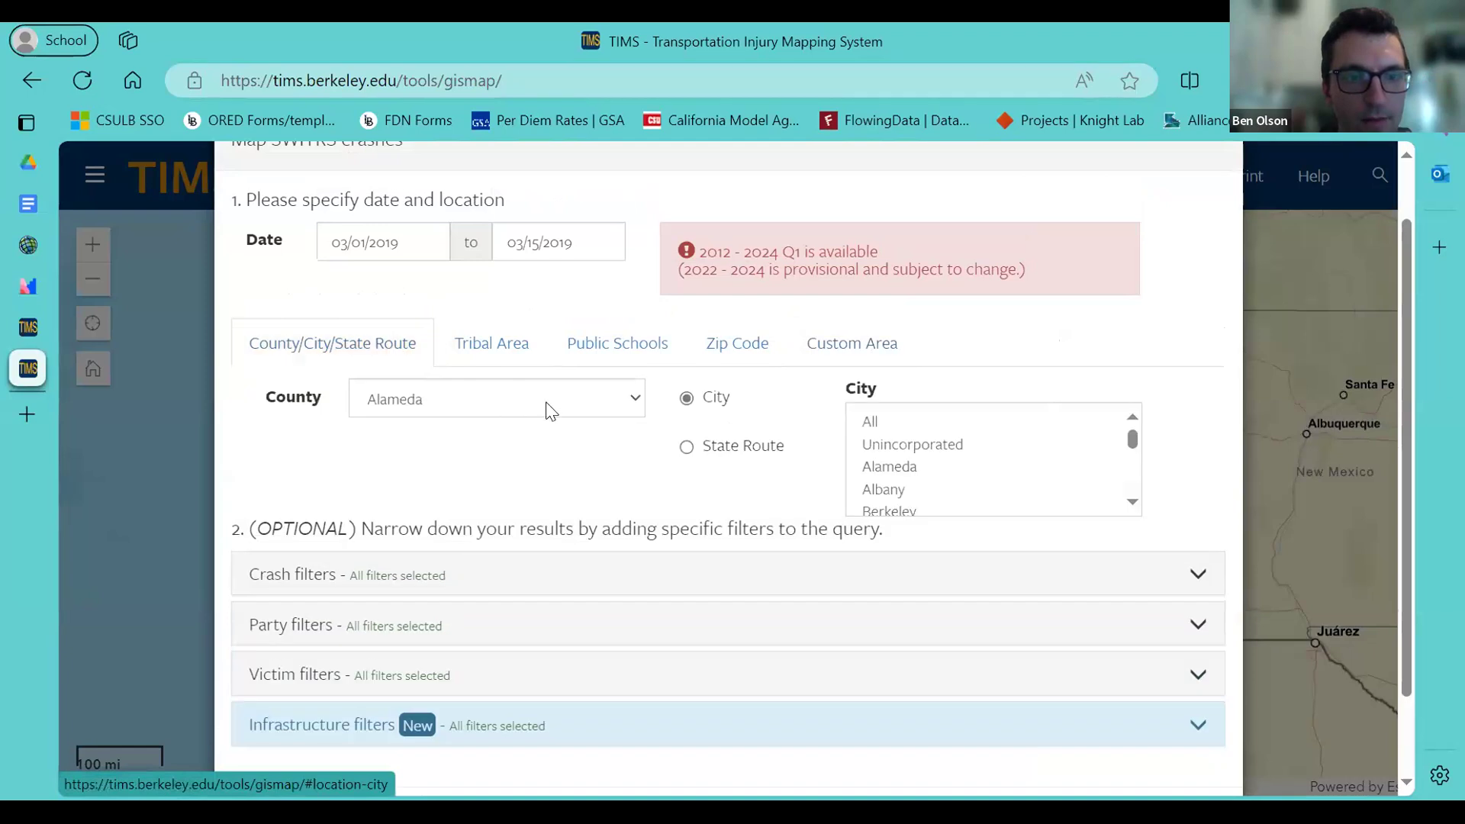
# Set the query location to Fresno County and the city of Fresno.
pyautogui.click(630, 399)
pyautogui.moveTo(634, 473); pyautogui.dragTo(635, 510)
pyautogui.click(546, 510)
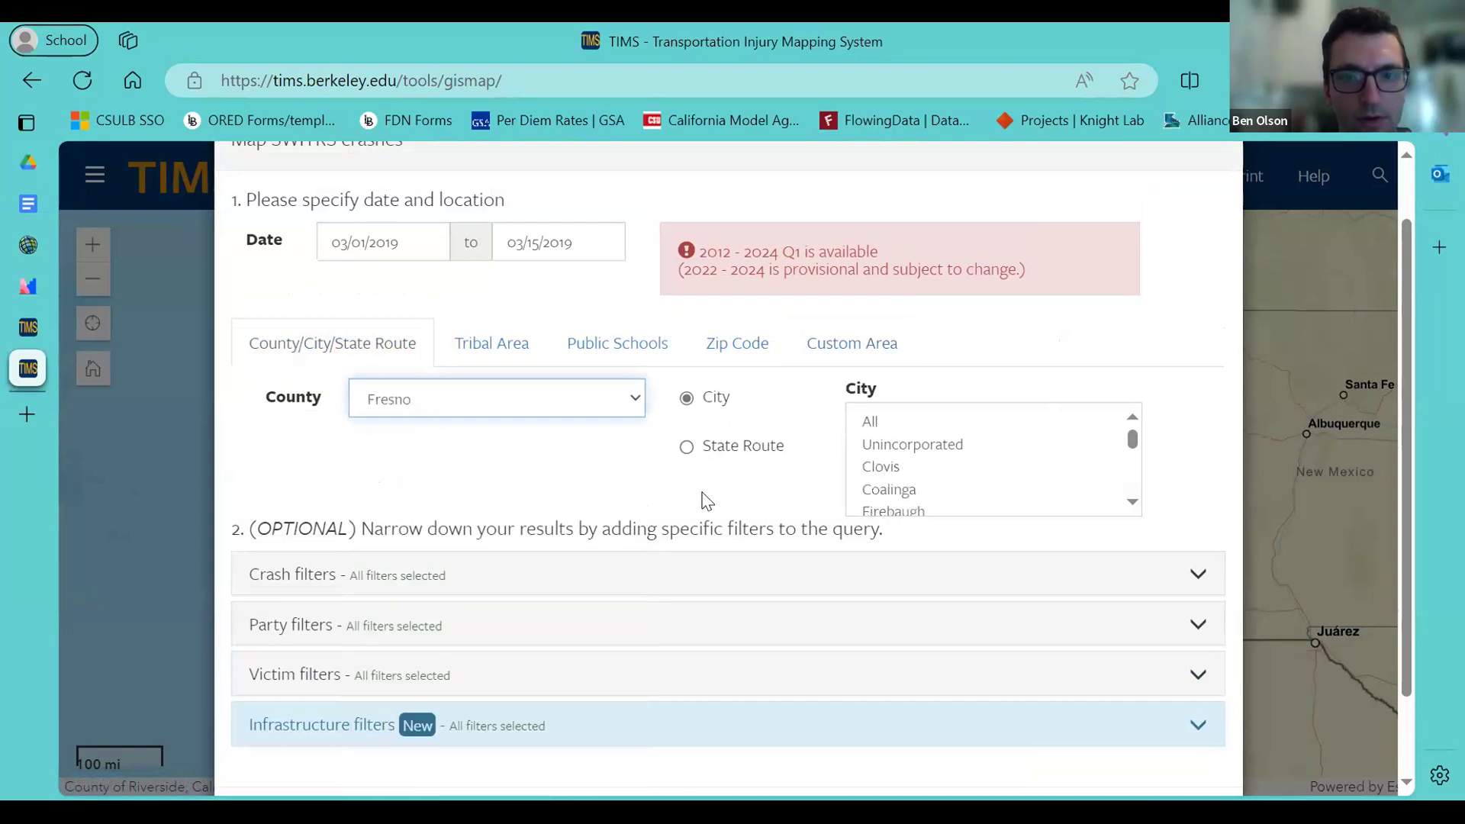
pyautogui.scroll(-3, 923, 478)
pyautogui.scroll(1, 925, 476)
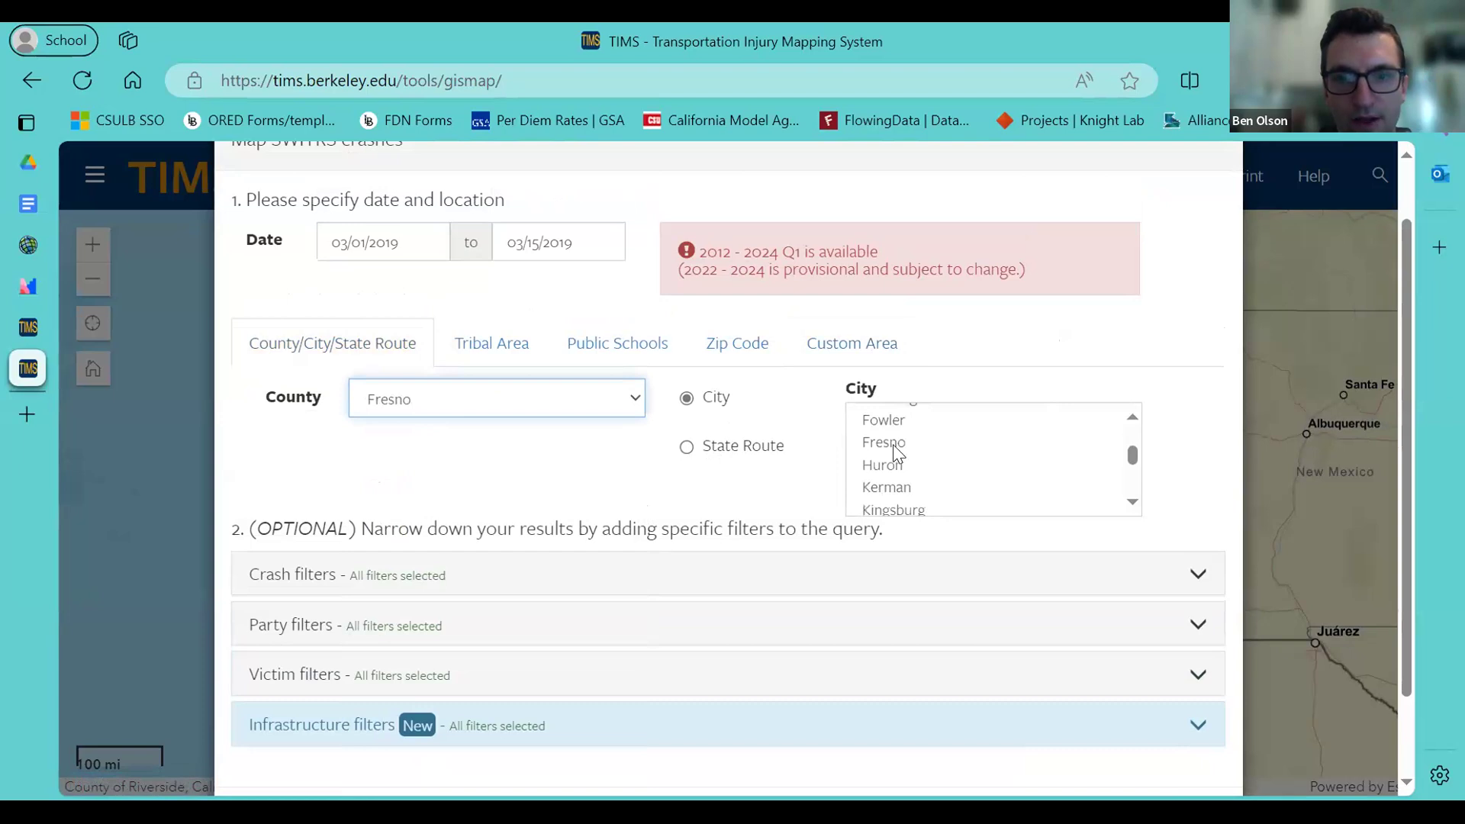
pyautogui.click(891, 444)
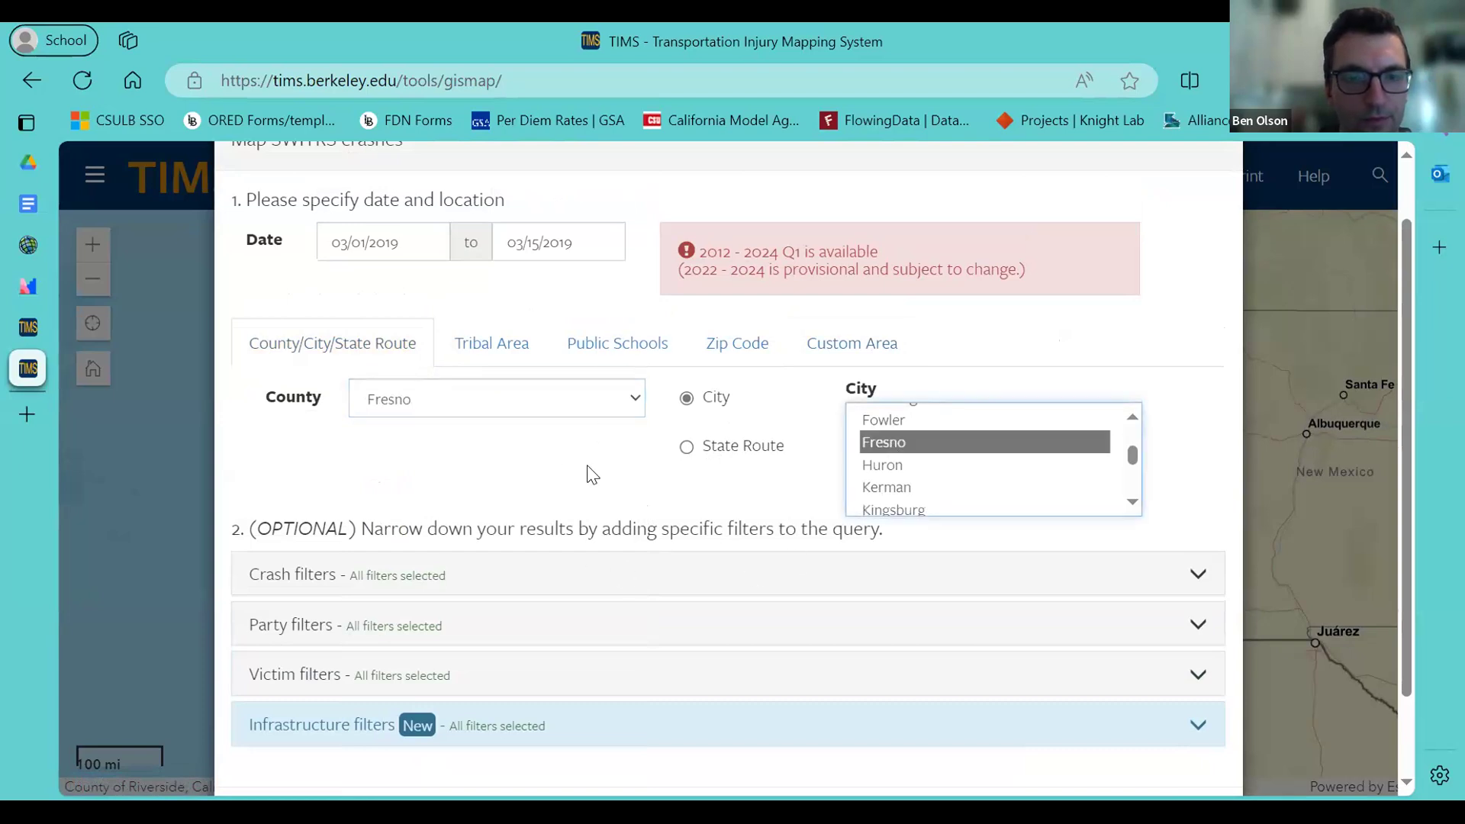
# Review the optional crash, party and victim filters available for the query.
pyautogui.scroll(-1, 593, 474)
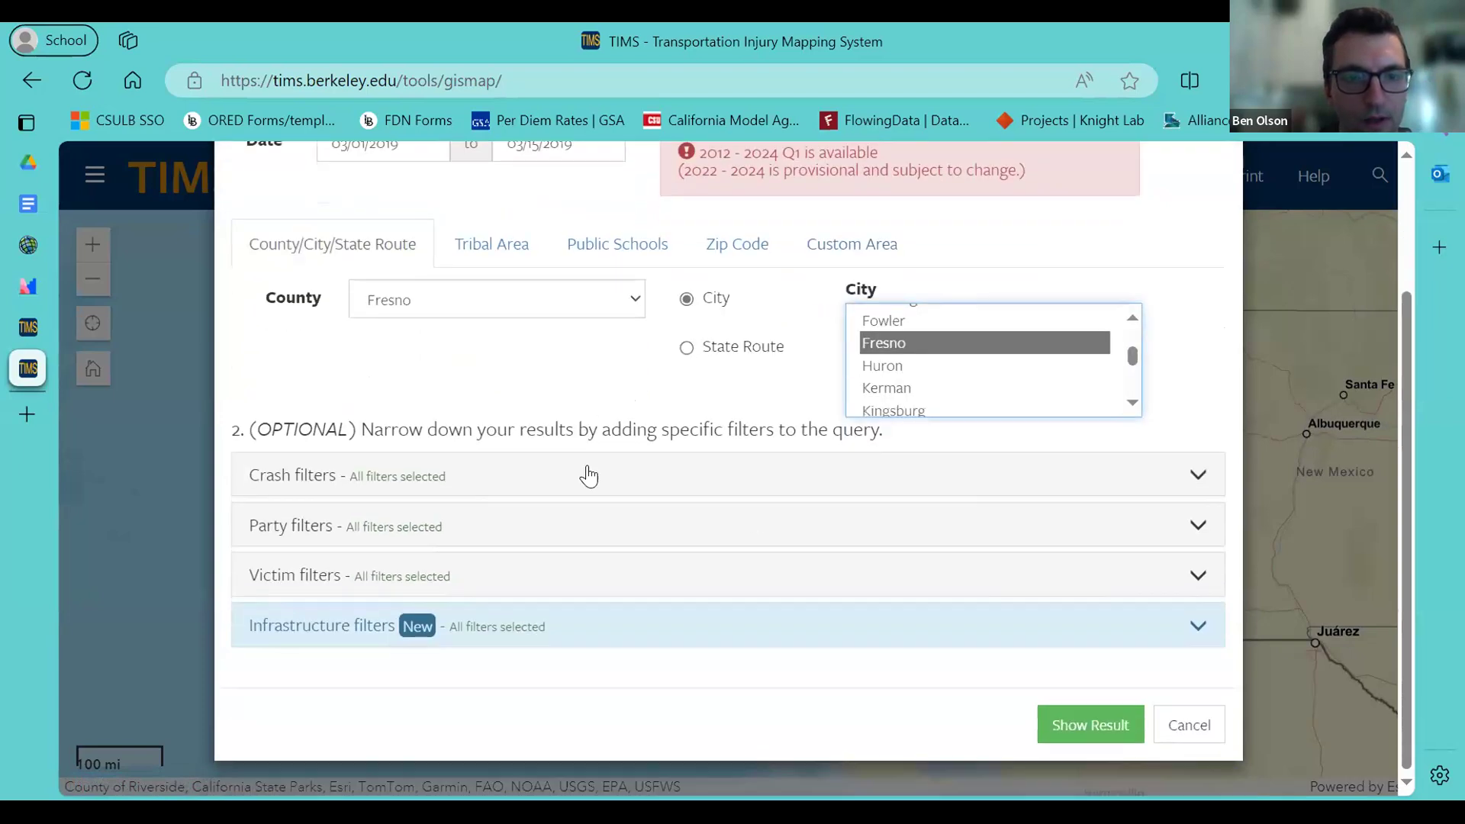
pyautogui.click(1167, 479)
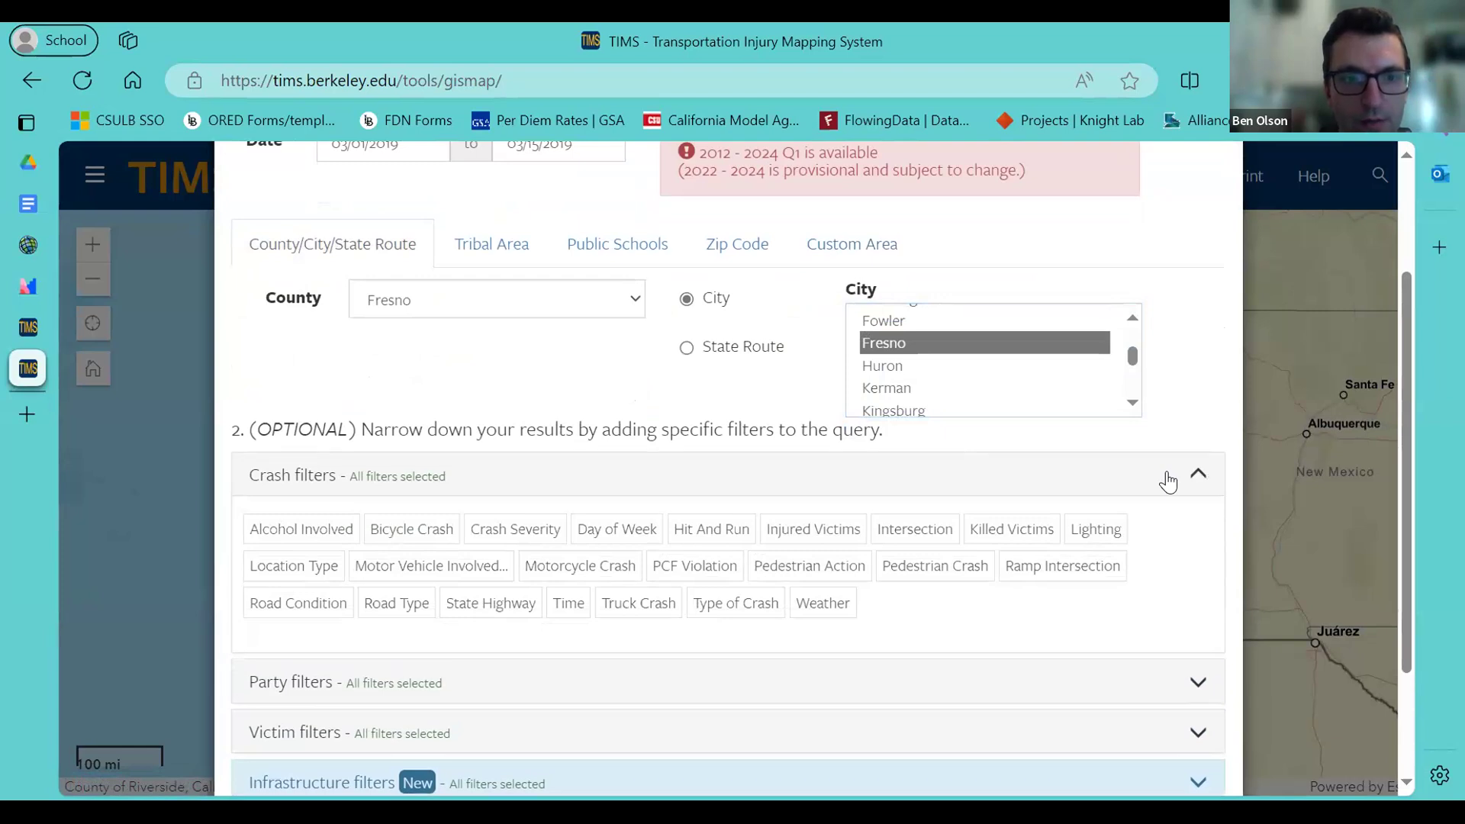
pyautogui.click(1167, 479)
pyautogui.click(1173, 537)
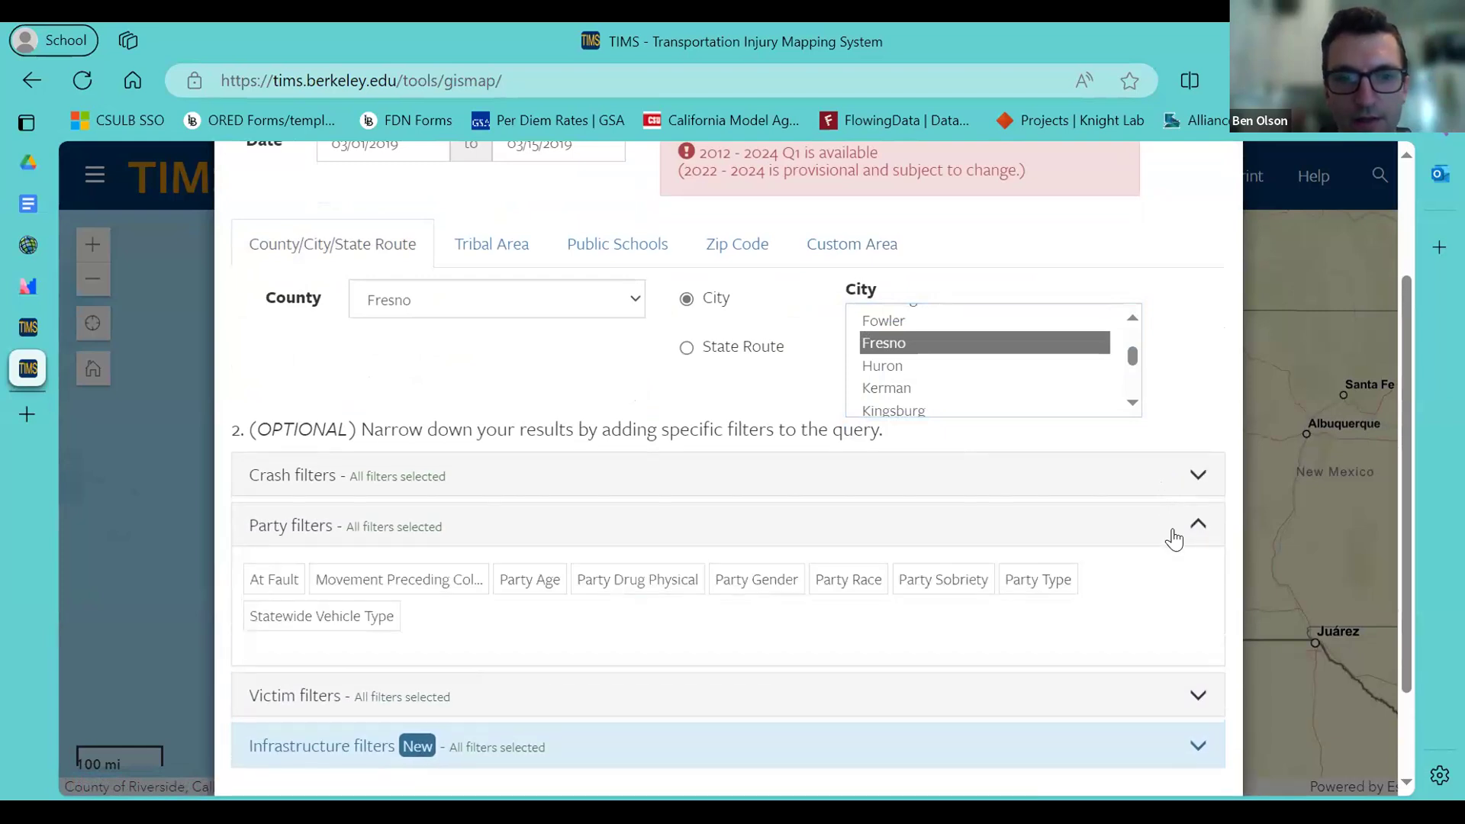
pyautogui.click(1173, 537)
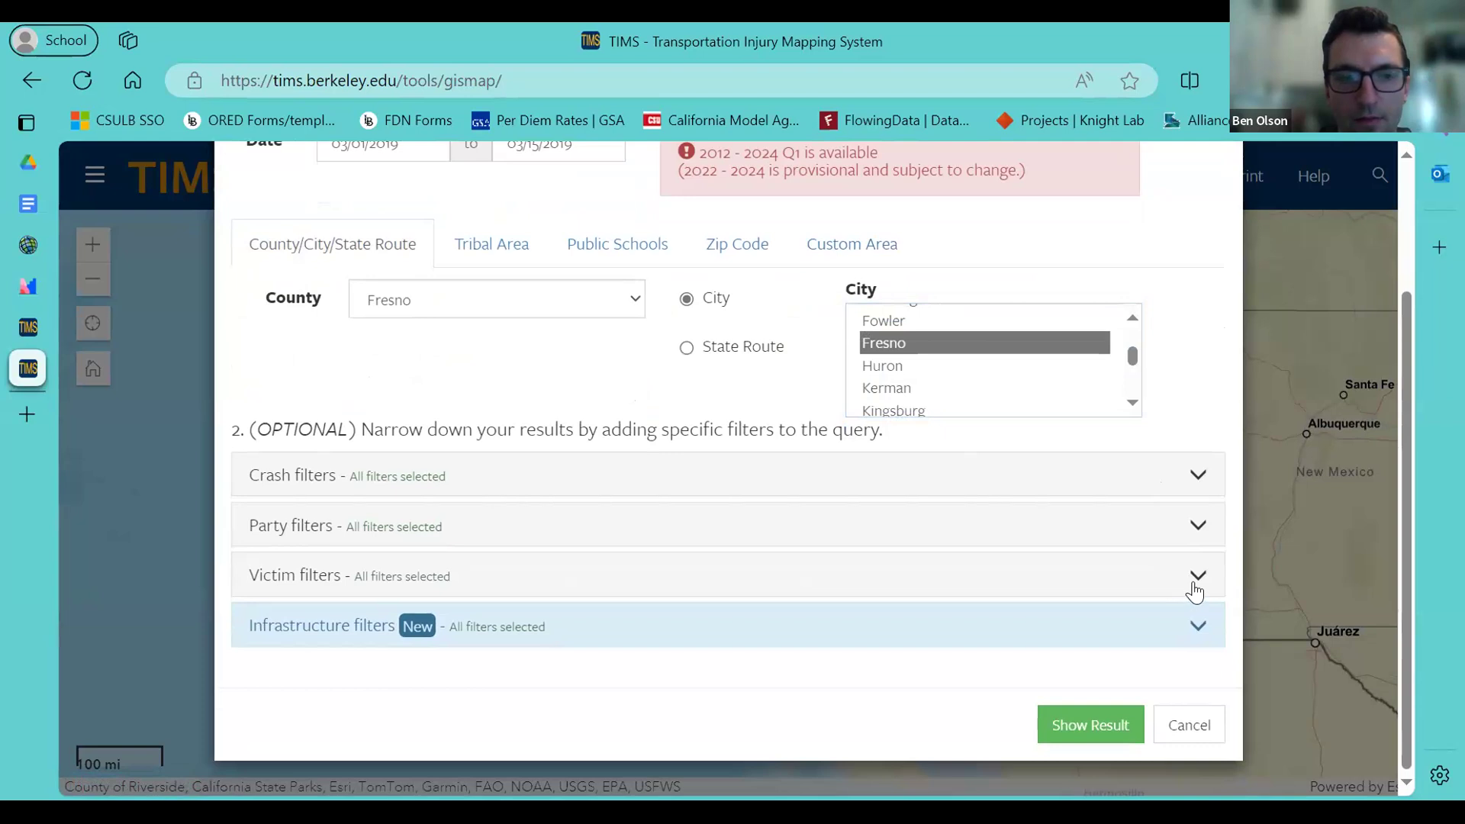
pyautogui.click(1193, 591)
pyautogui.click(1195, 589)
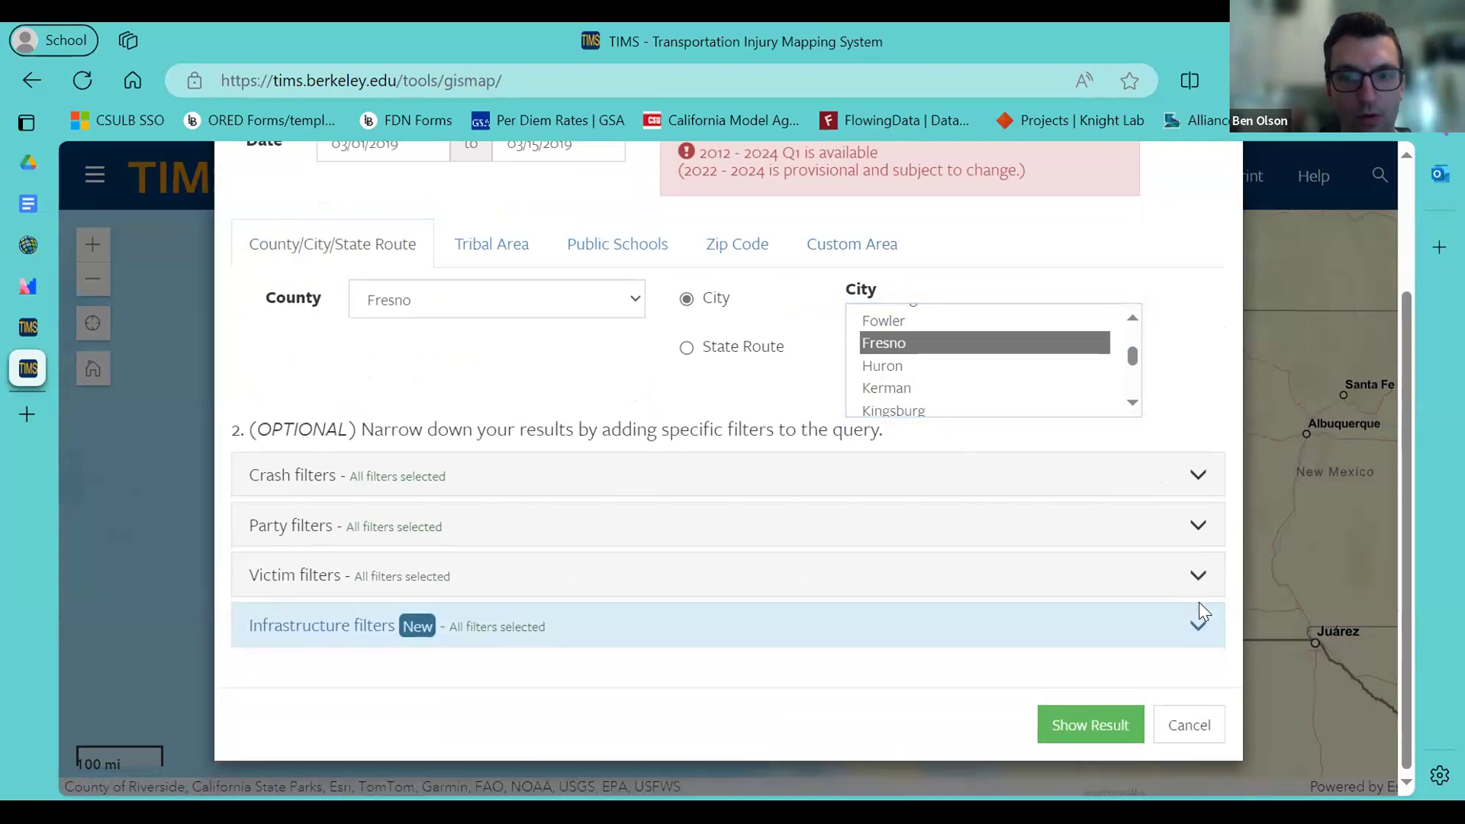
# Review the optional infrastructure and crash filters, leaving them at their defaults.
pyautogui.click(1202, 625)
pyautogui.click(1201, 627)
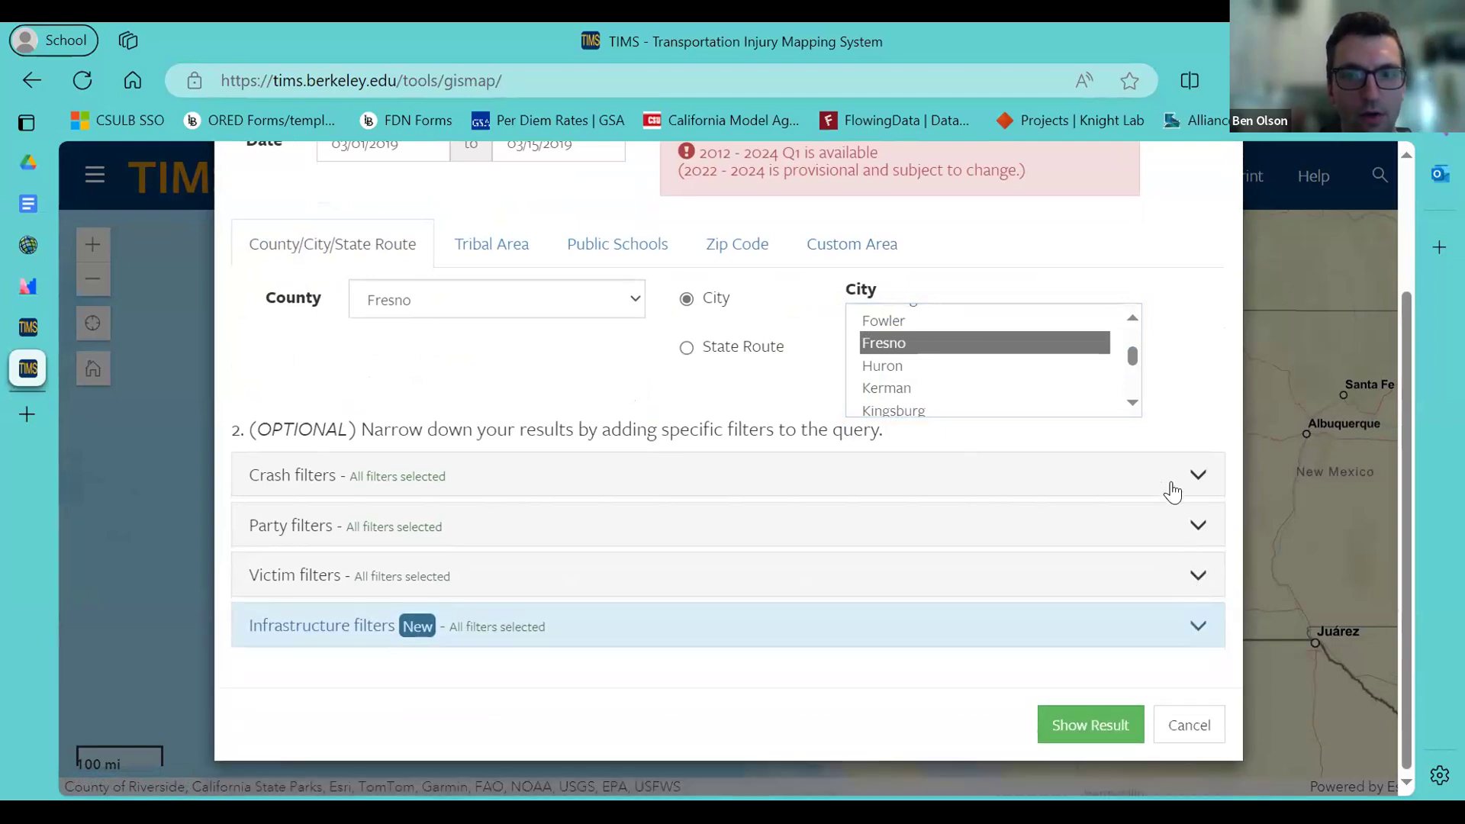
pyautogui.click(1171, 488)
pyautogui.click(1173, 488)
# Check the dates and location of the query and show the resulting crashes on the map.
pyautogui.scroll(1, 759, 499)
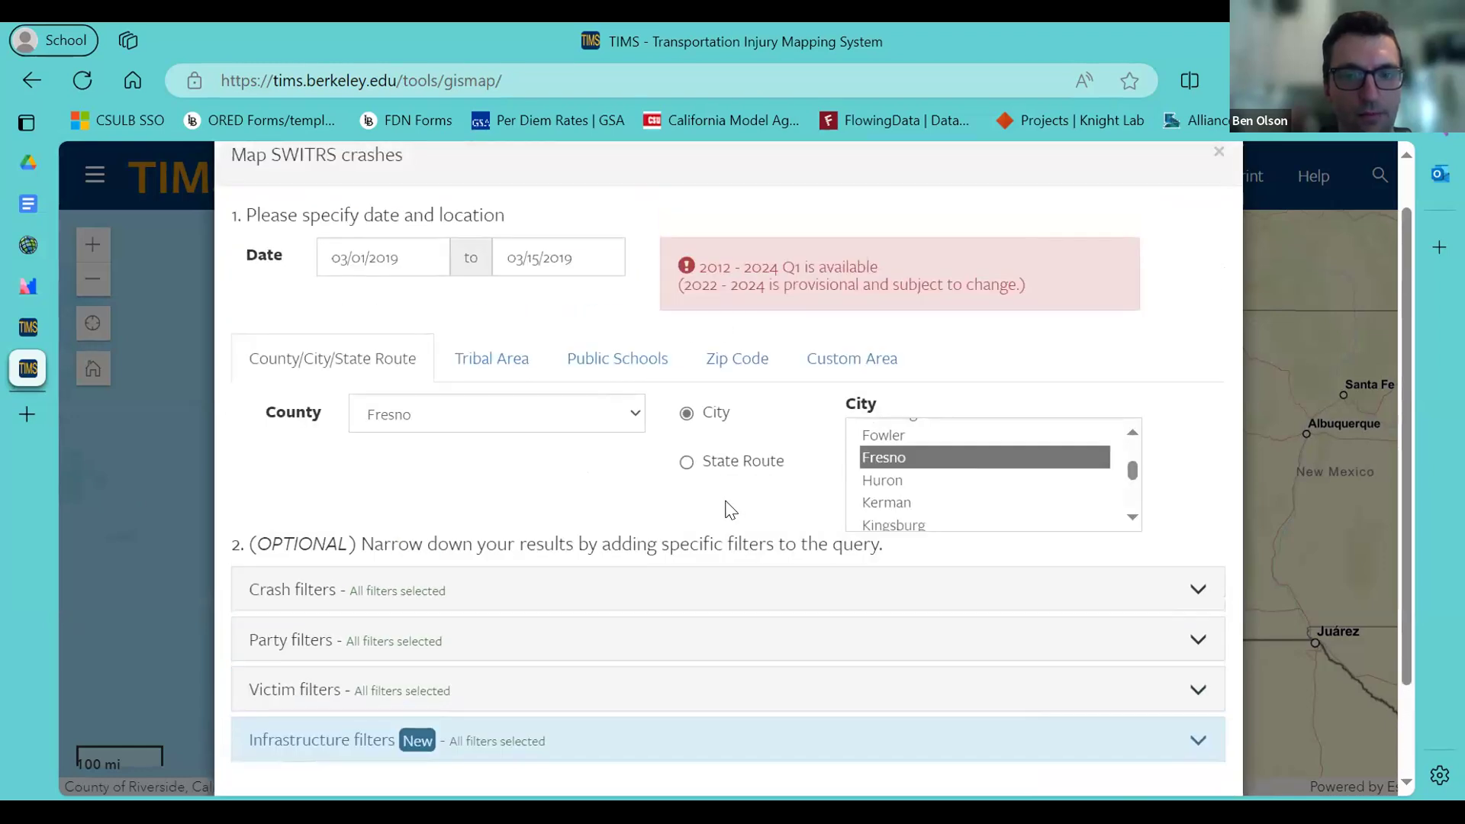
pyautogui.scroll(-1, 732, 507)
pyautogui.scroll(1, 610, 534)
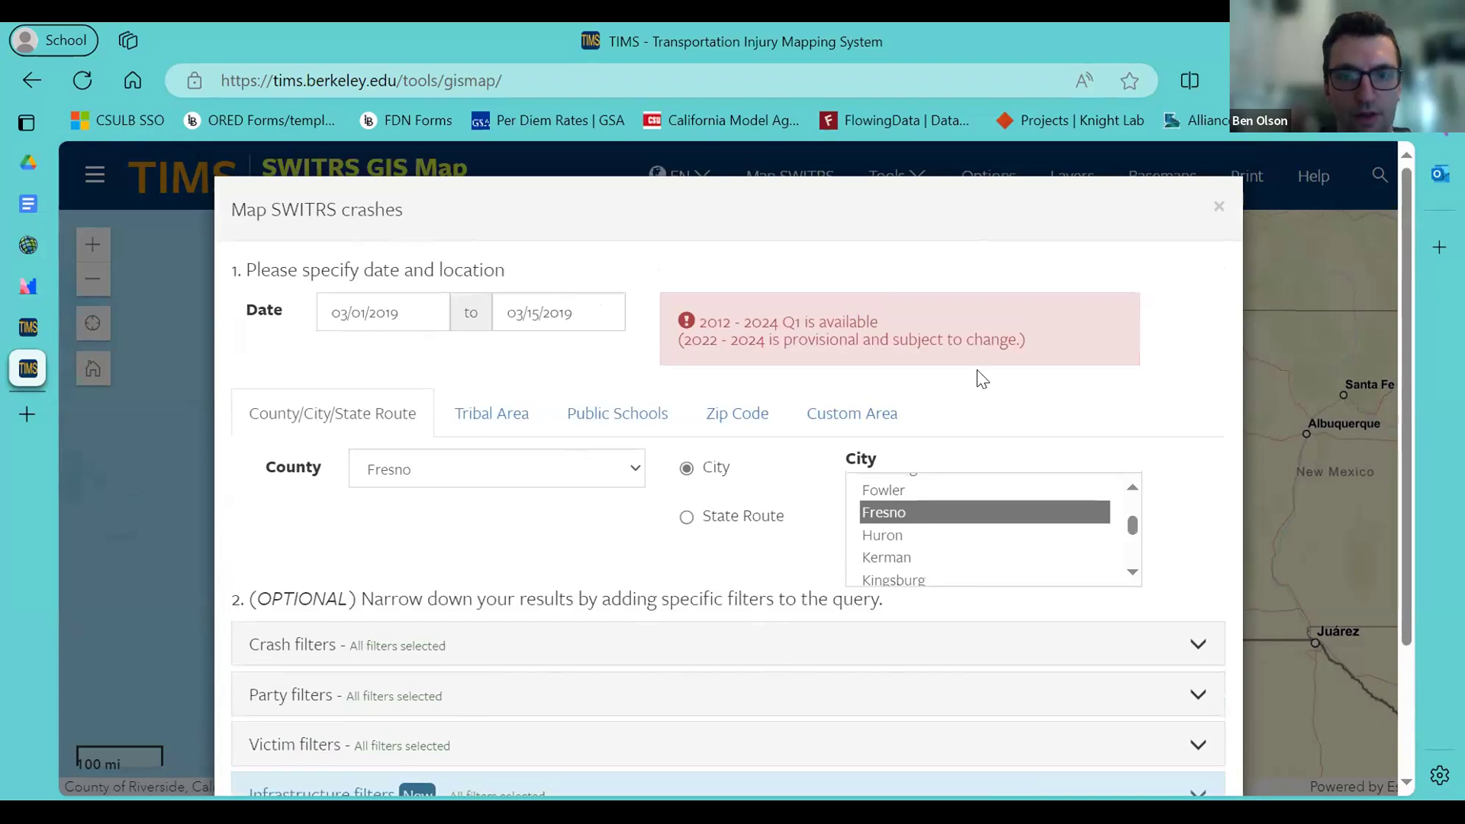
pyautogui.scroll(-1, 1141, 633)
pyautogui.scroll(1, 1053, 690)
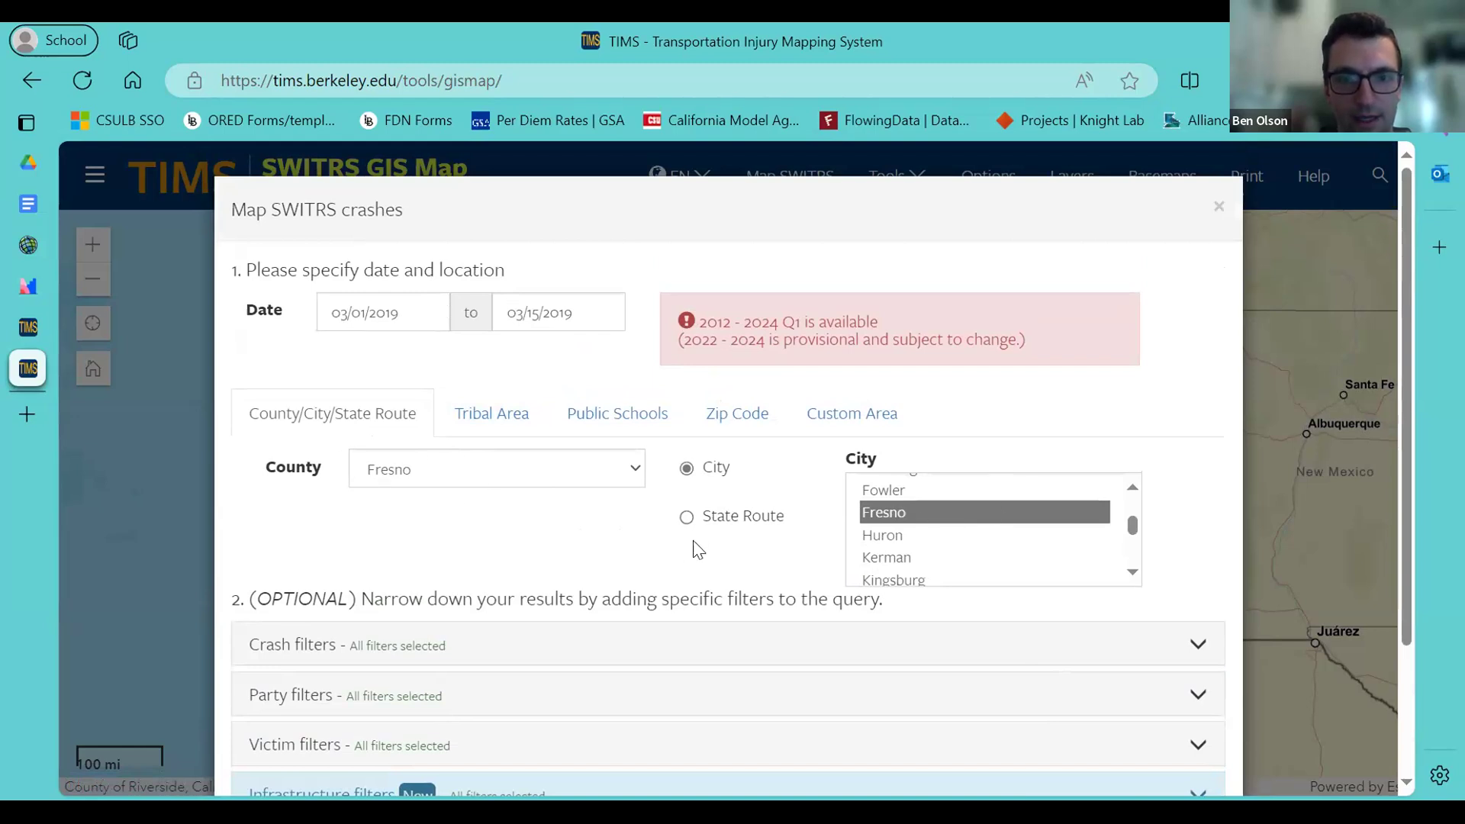
pyautogui.scroll(-2, 736, 557)
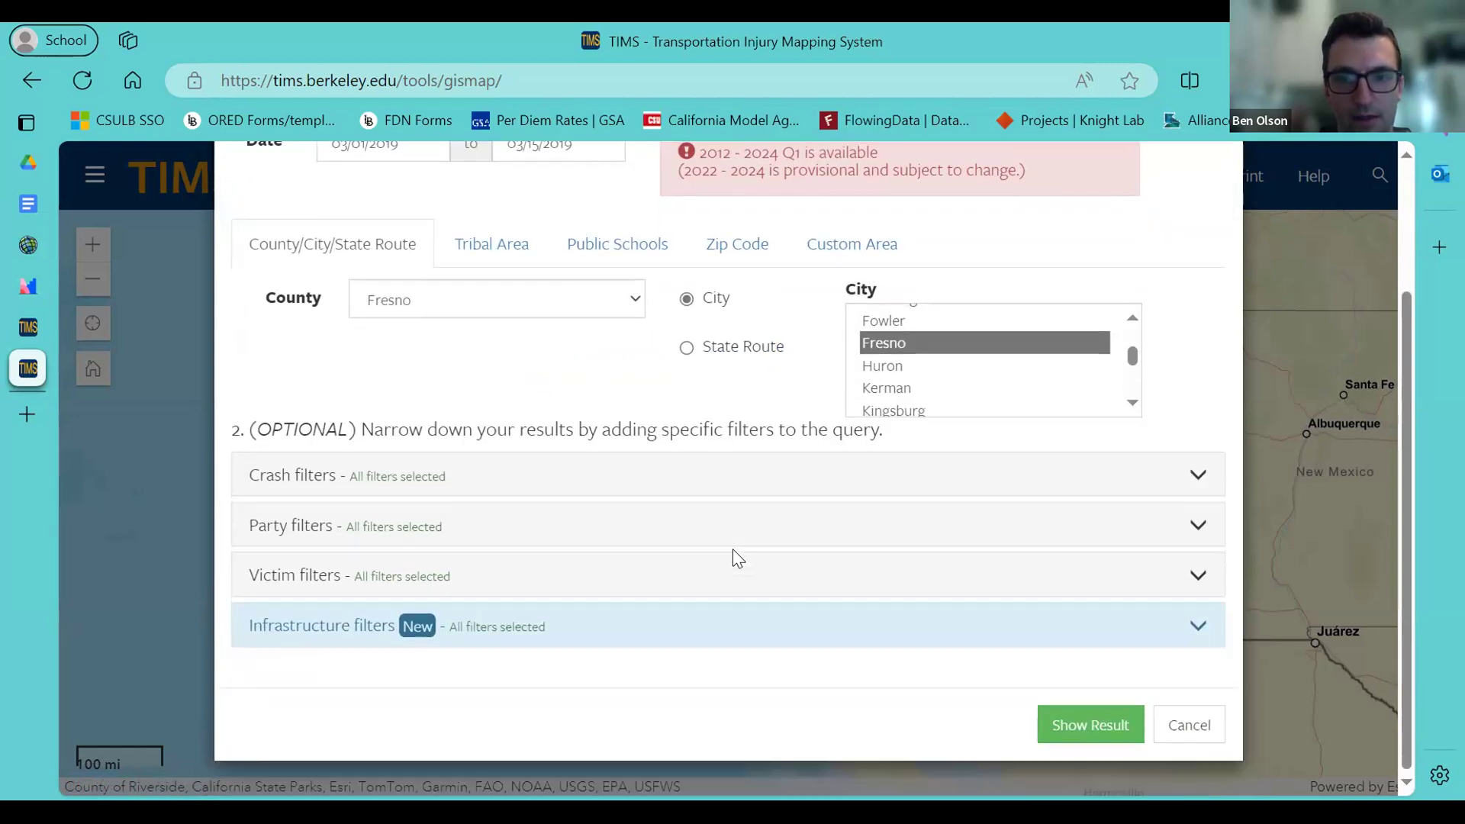
pyautogui.click(1090, 725)
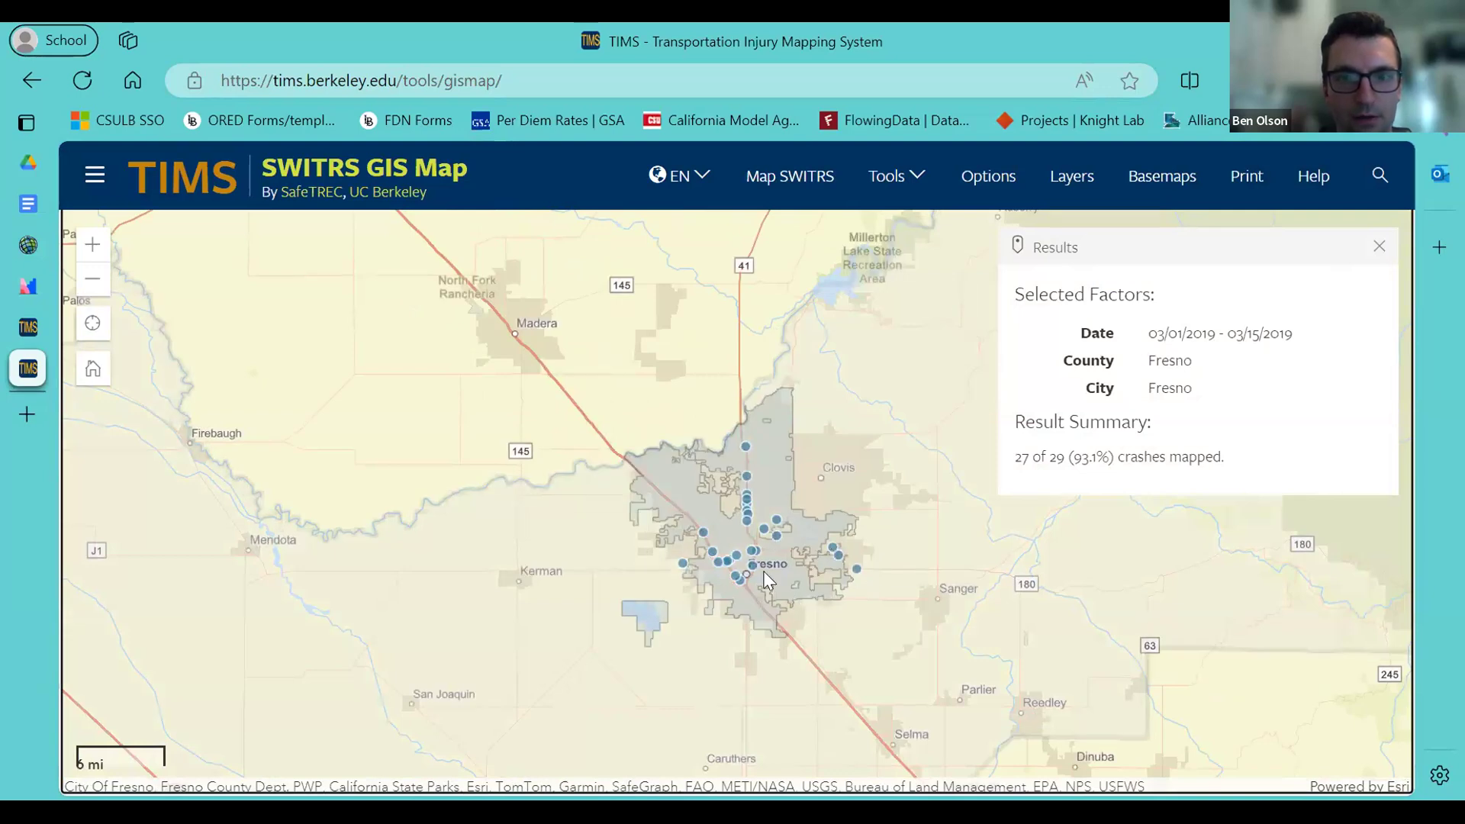
# Examine the crash record at Princeton Ave & Sixth Street on the map, reading through its attributes before closing it.
pyautogui.scroll(3, 763, 572)
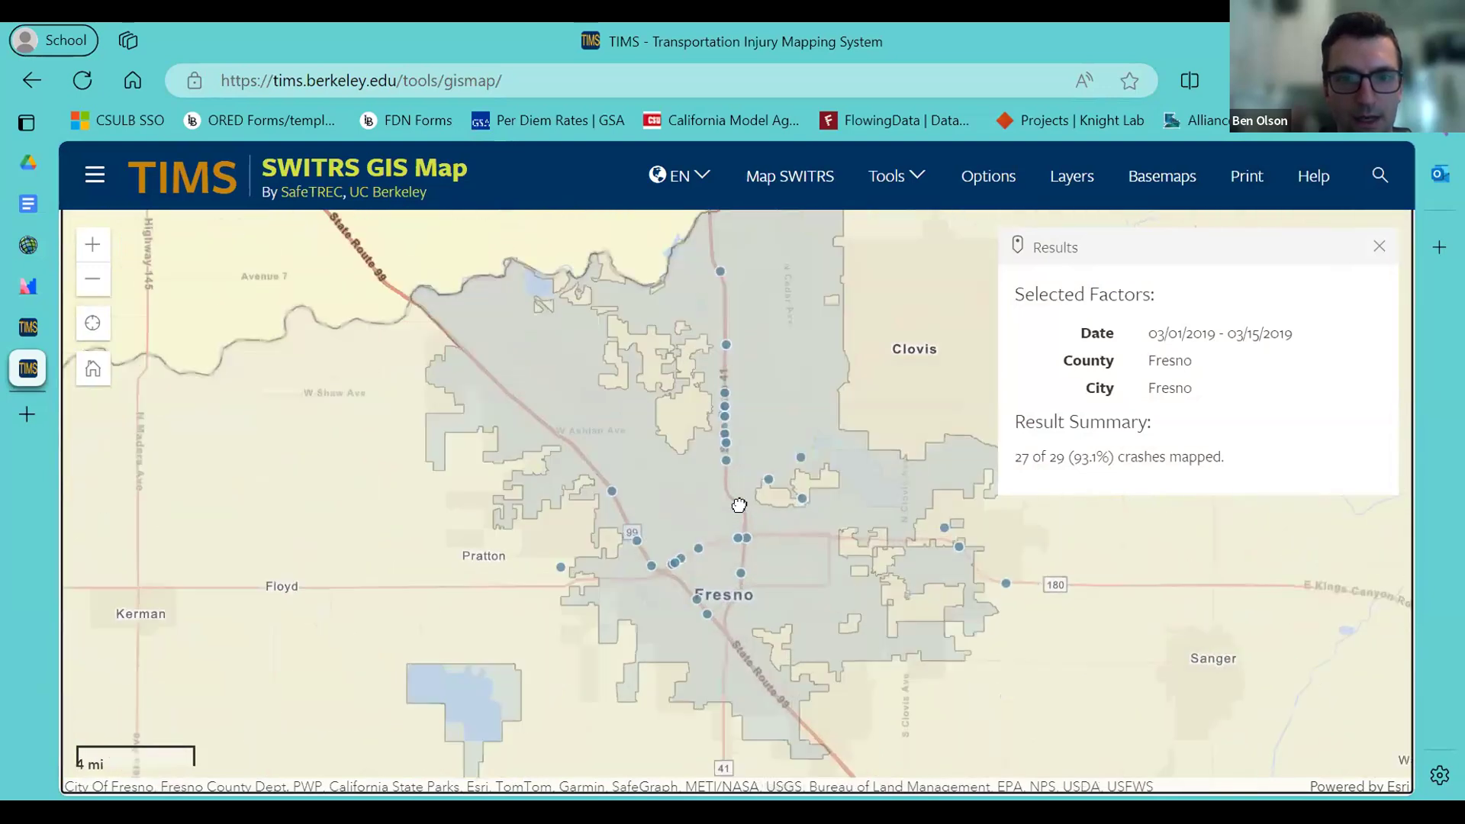
pyautogui.scroll(1, 739, 505)
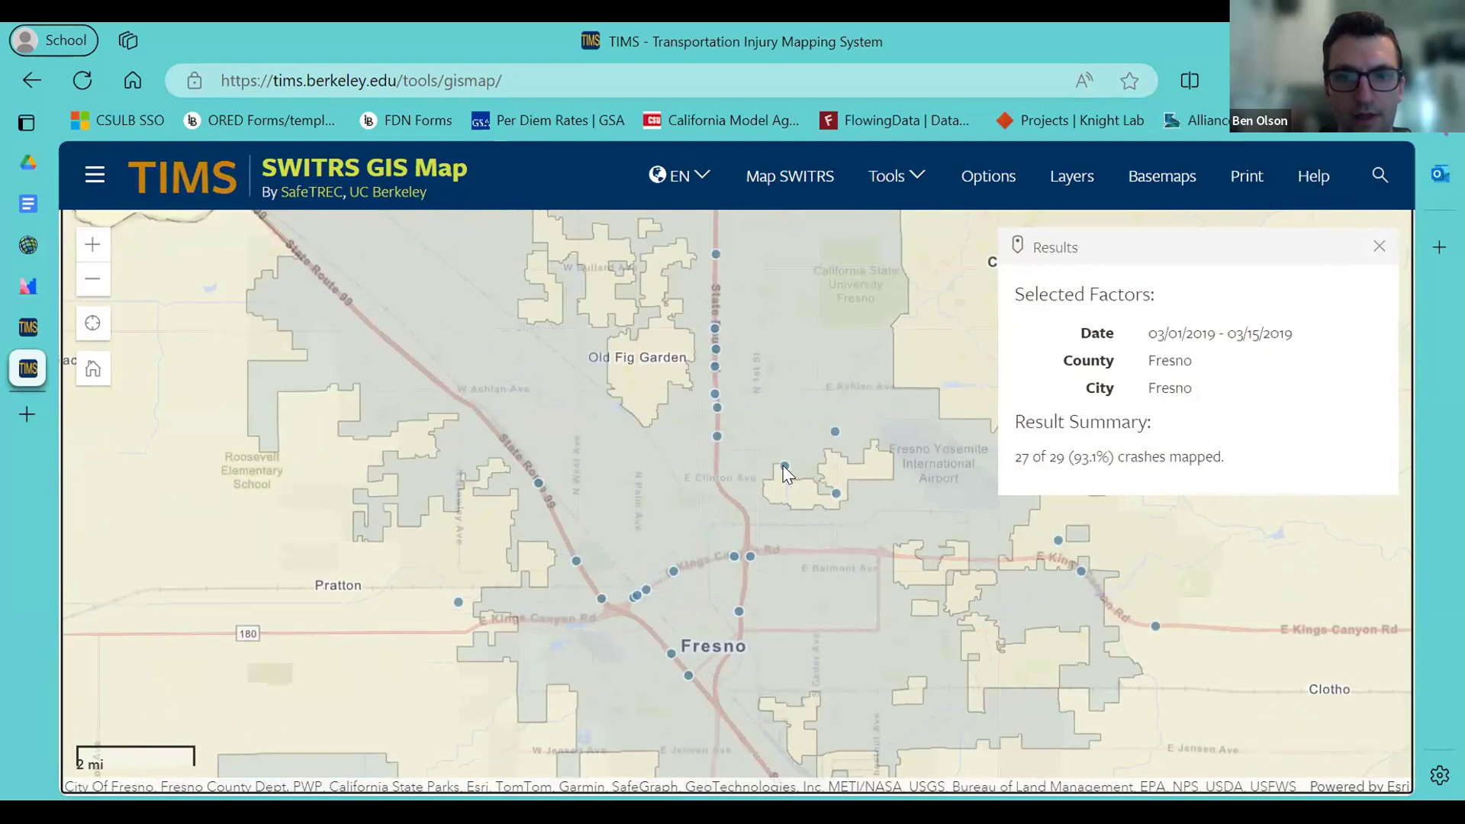
pyautogui.click(785, 467)
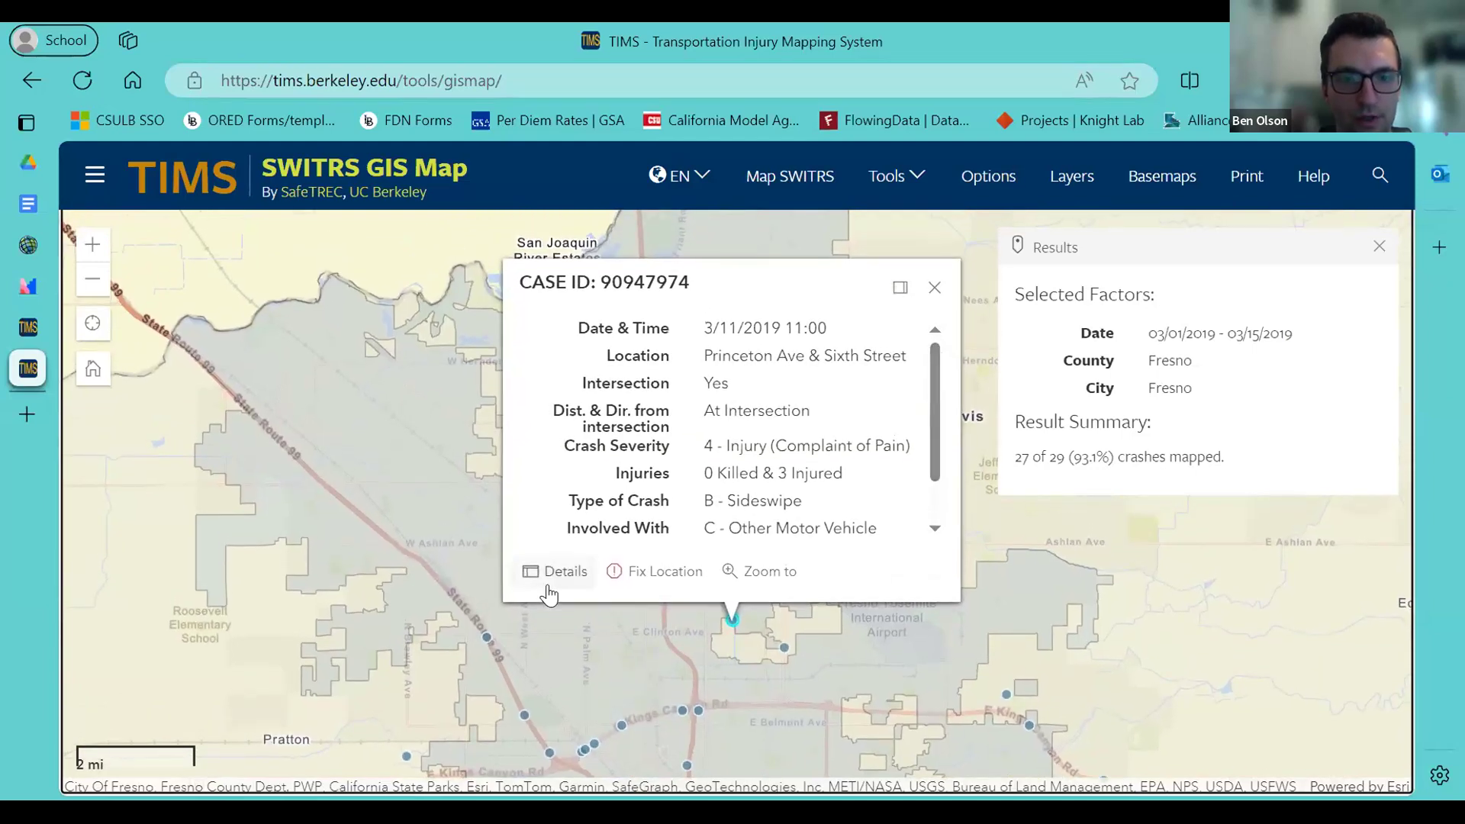
pyautogui.click(935, 288)
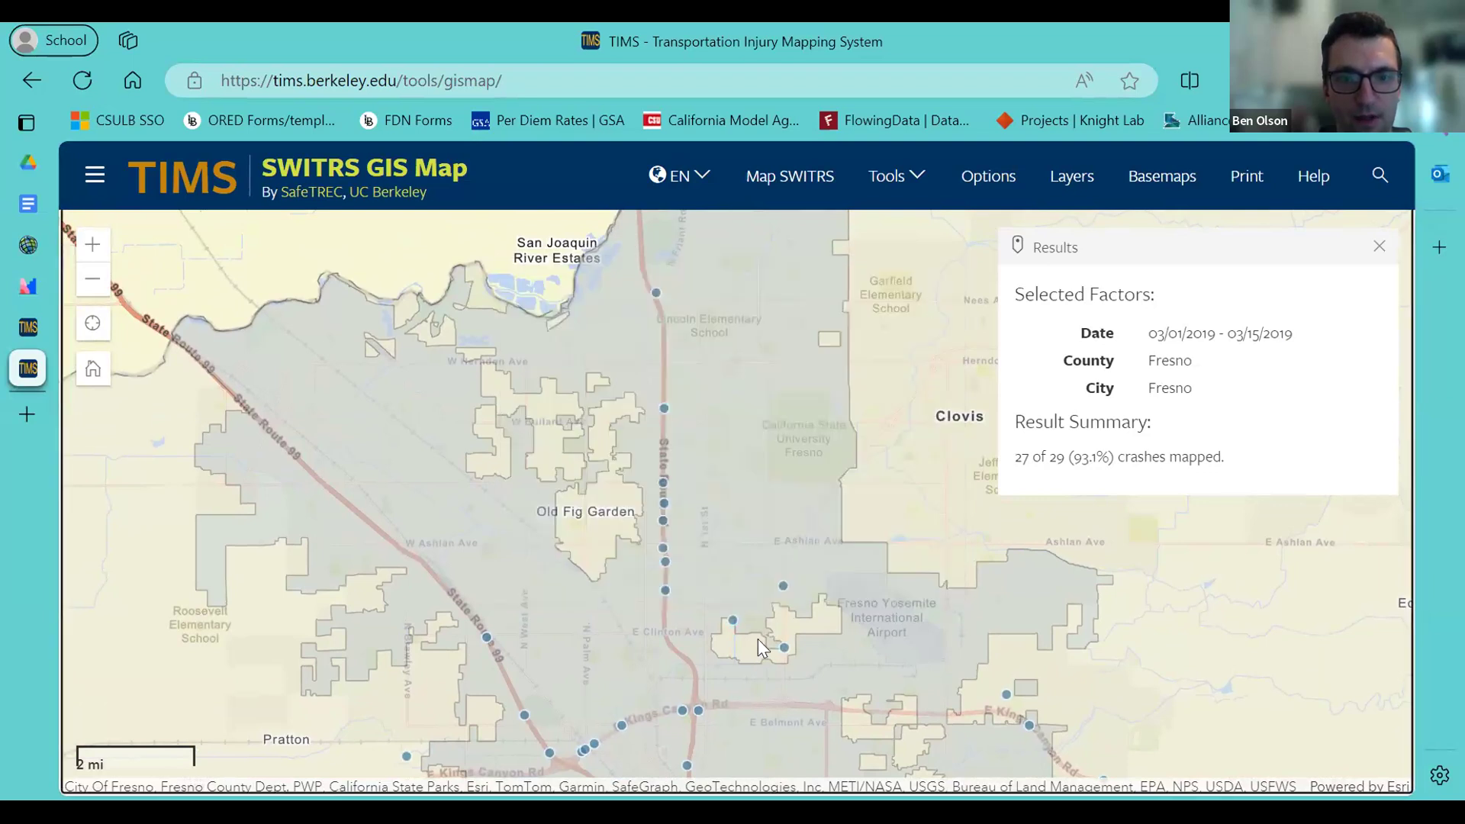
pyautogui.click(733, 619)
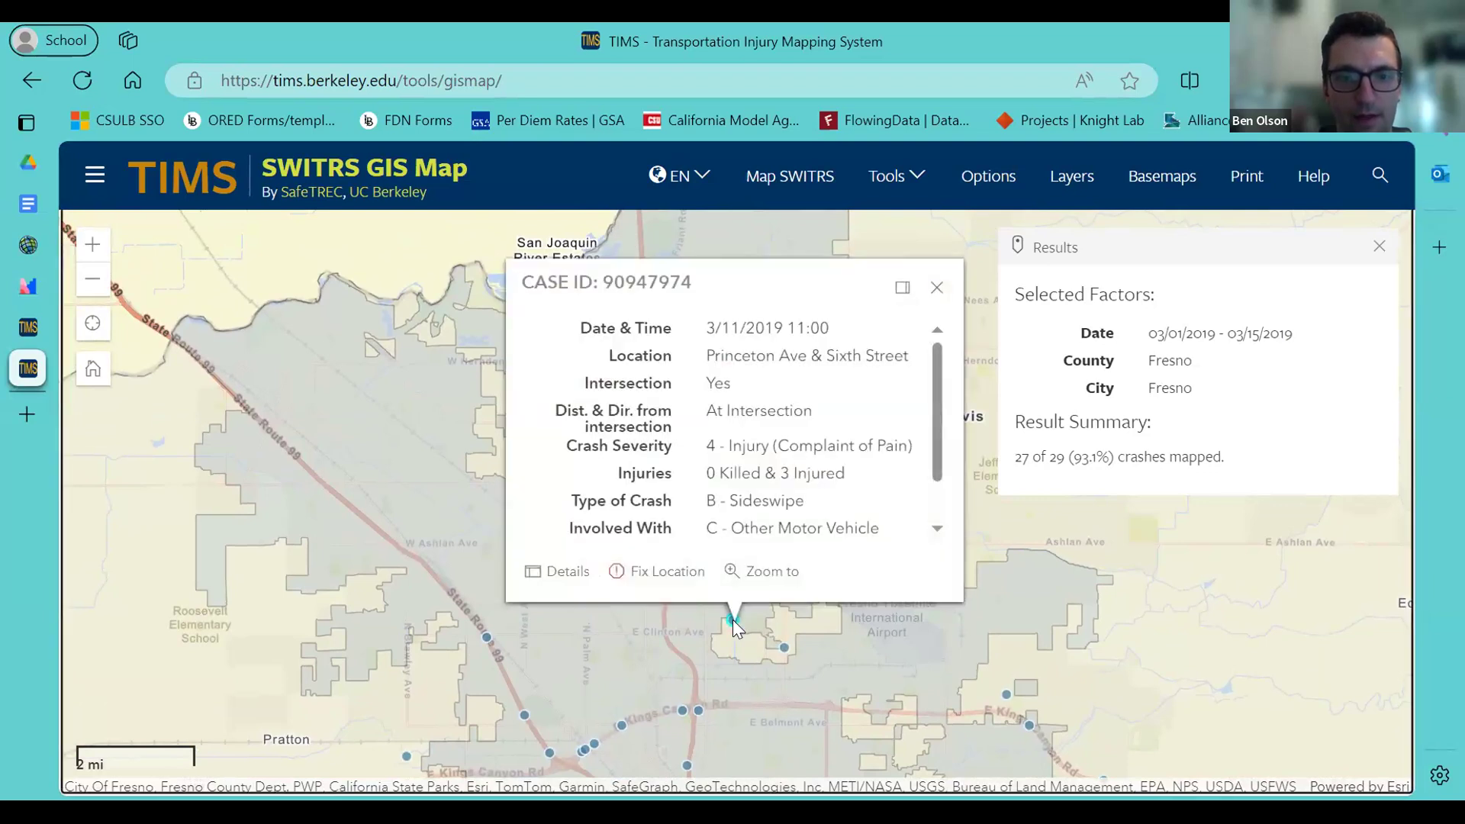
pyautogui.scroll(-1, 818, 432)
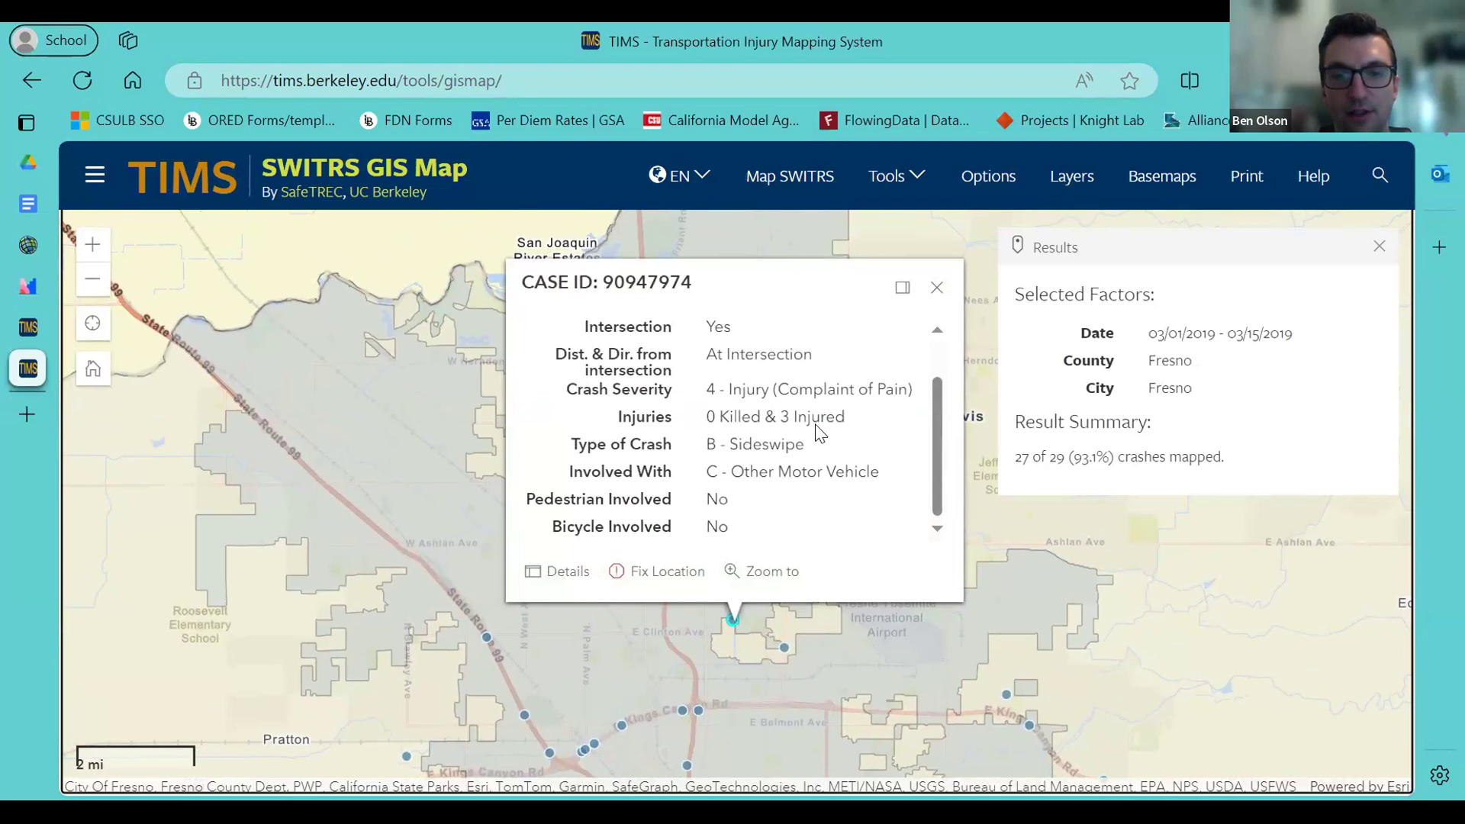
pyautogui.scroll(1, 817, 432)
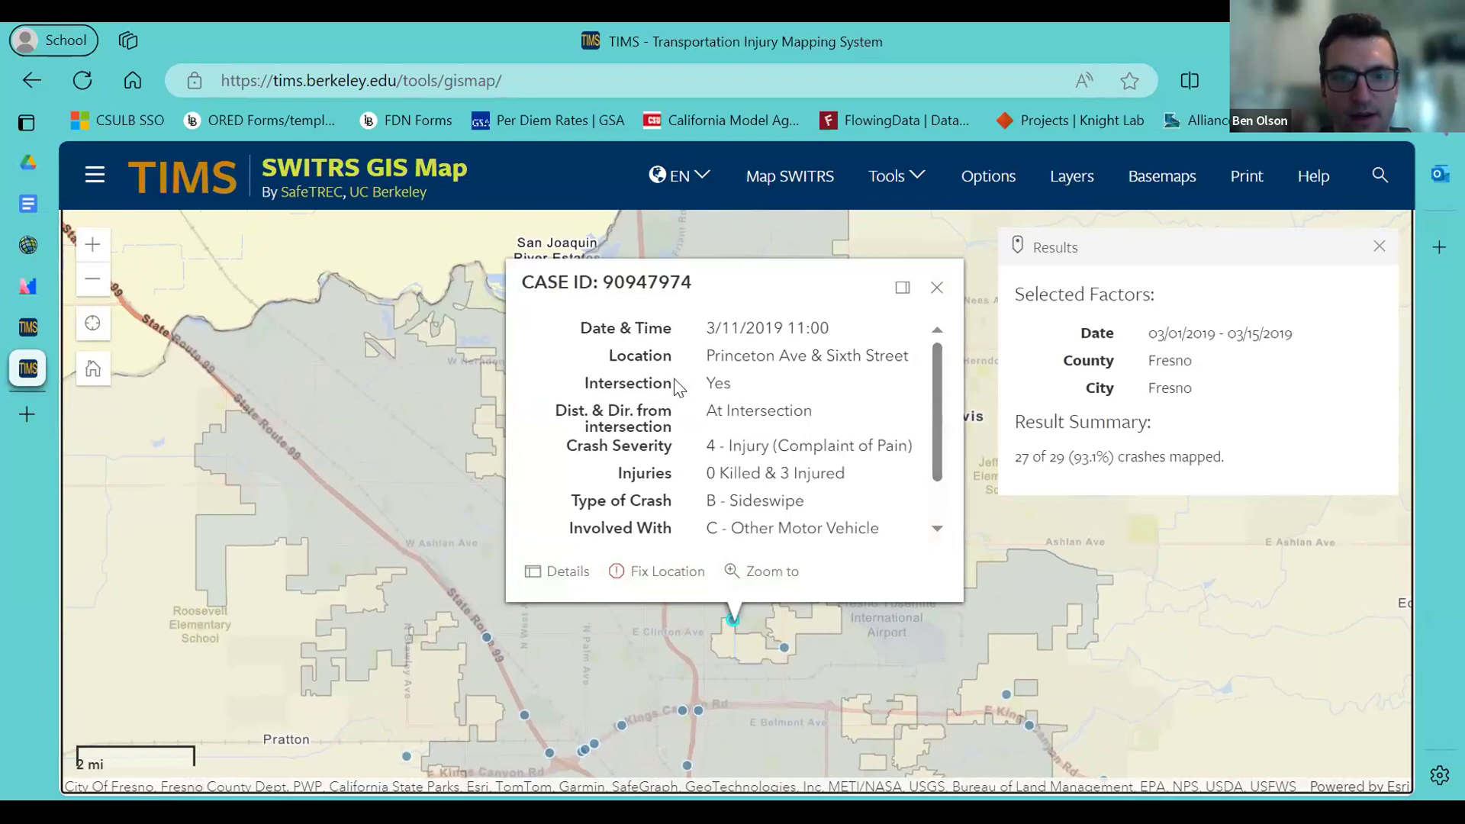
pyautogui.moveTo(938, 377)
pyautogui.mouseDown()
pyautogui.moveTo(933, 424)
pyautogui.moveTo(932, 365)
pyautogui.mouseUp()
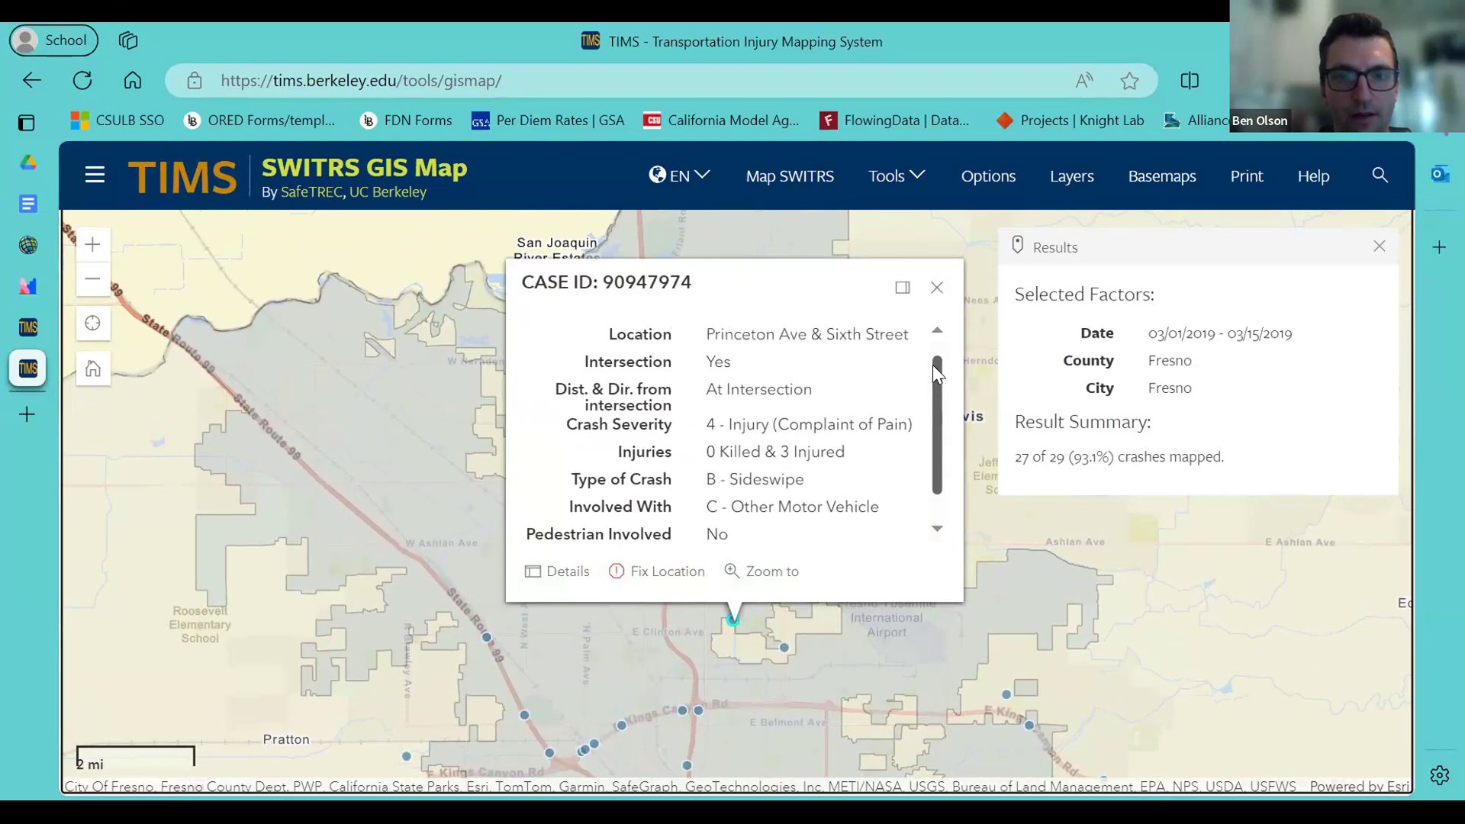
pyautogui.click(935, 288)
# Inspect the record of the crash on SR-180 near H Street, northwest of downtown Fresno, and close it.
pyautogui.moveTo(726, 610); pyautogui.dragTo(730, 362)
pyautogui.scroll(1, 667, 455)
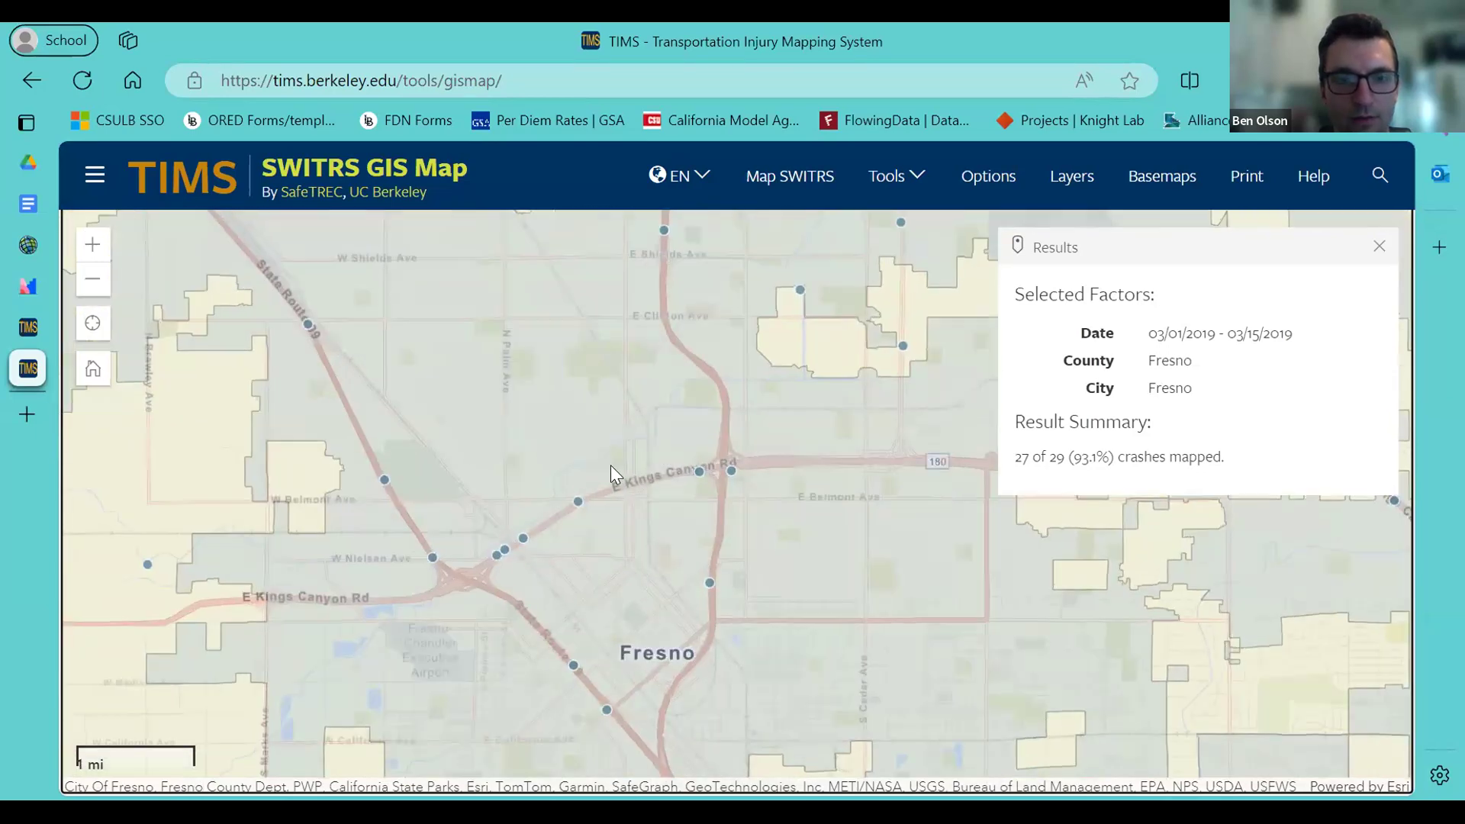
pyautogui.click(523, 537)
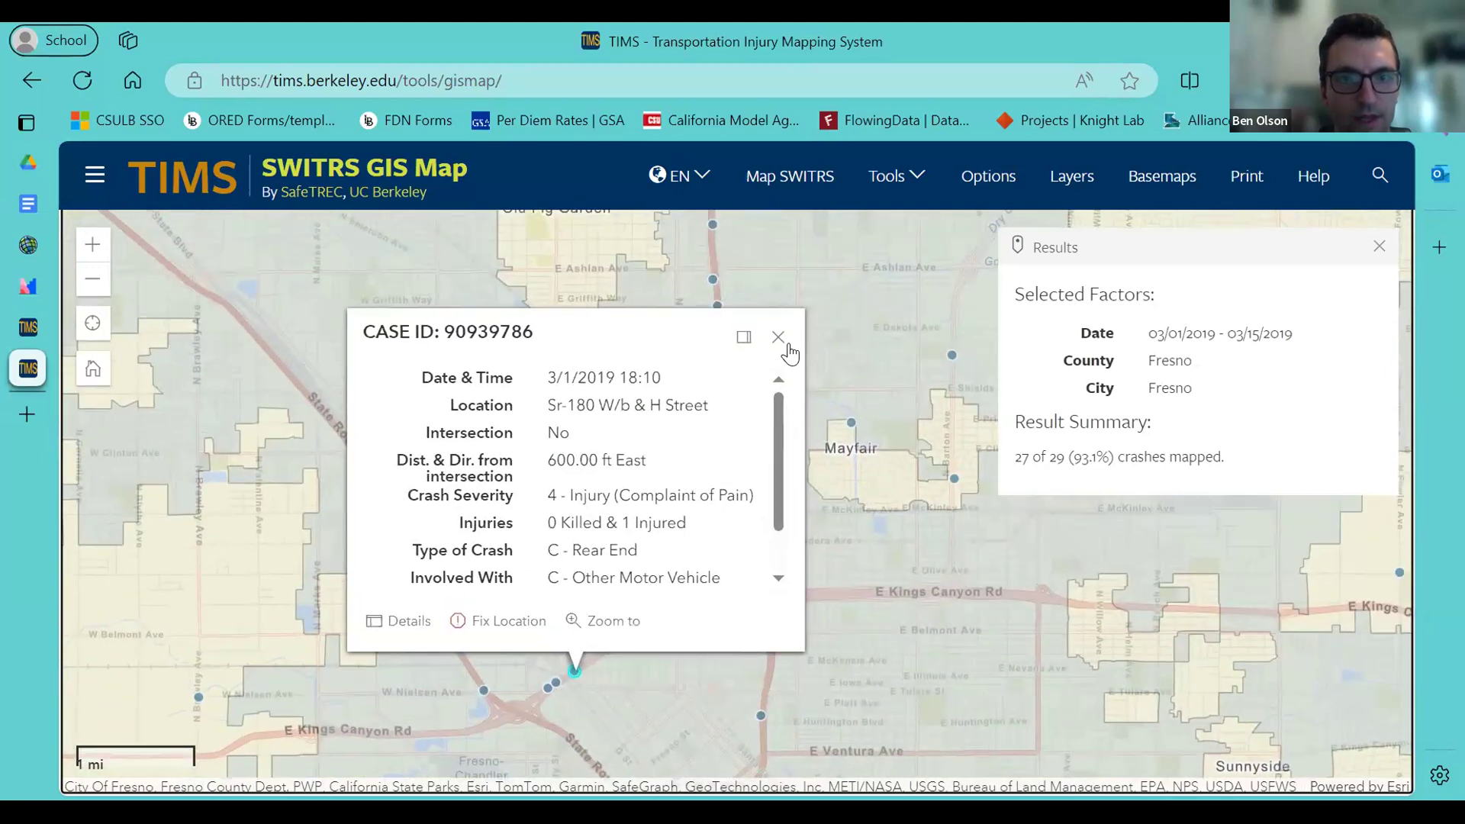
pyautogui.click(778, 336)
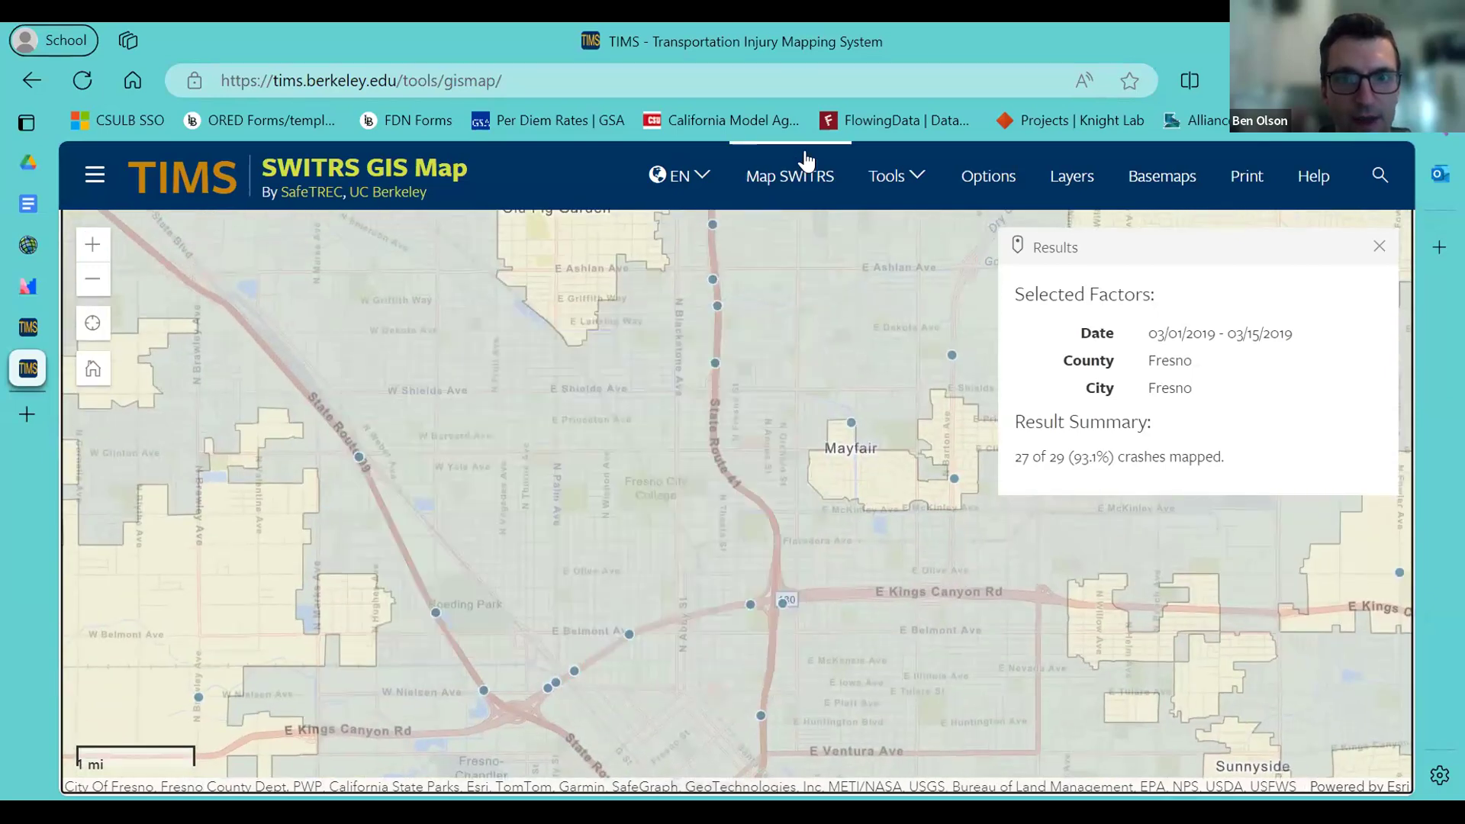
# Reopen the SWITRS crash query form to review its date and location settings, and close it without running a new query.
pyautogui.click(797, 174)
pyautogui.scroll(2, 1124, 336)
pyautogui.scroll(3, 1254, 282)
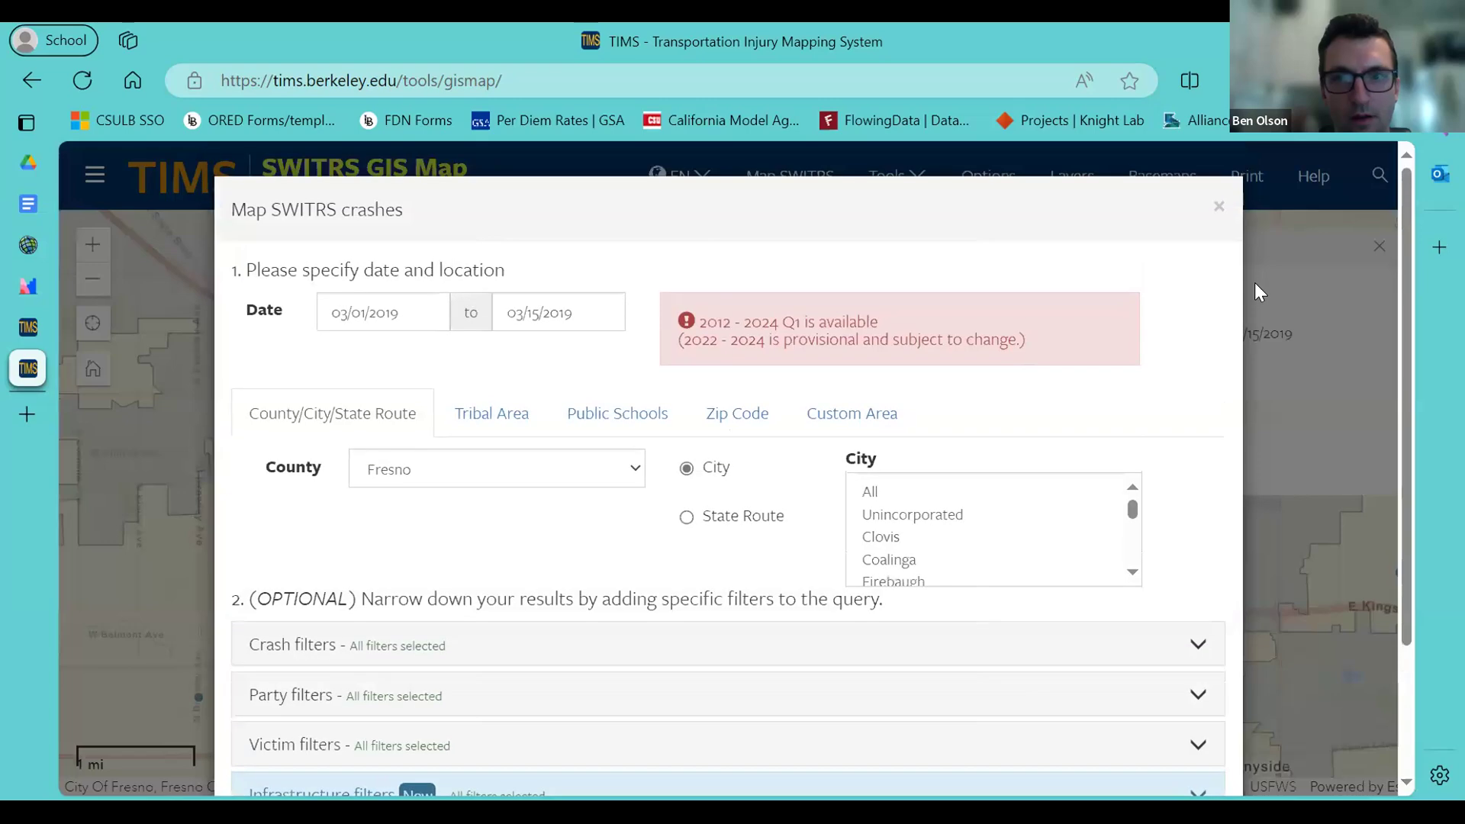
pyautogui.click(1217, 213)
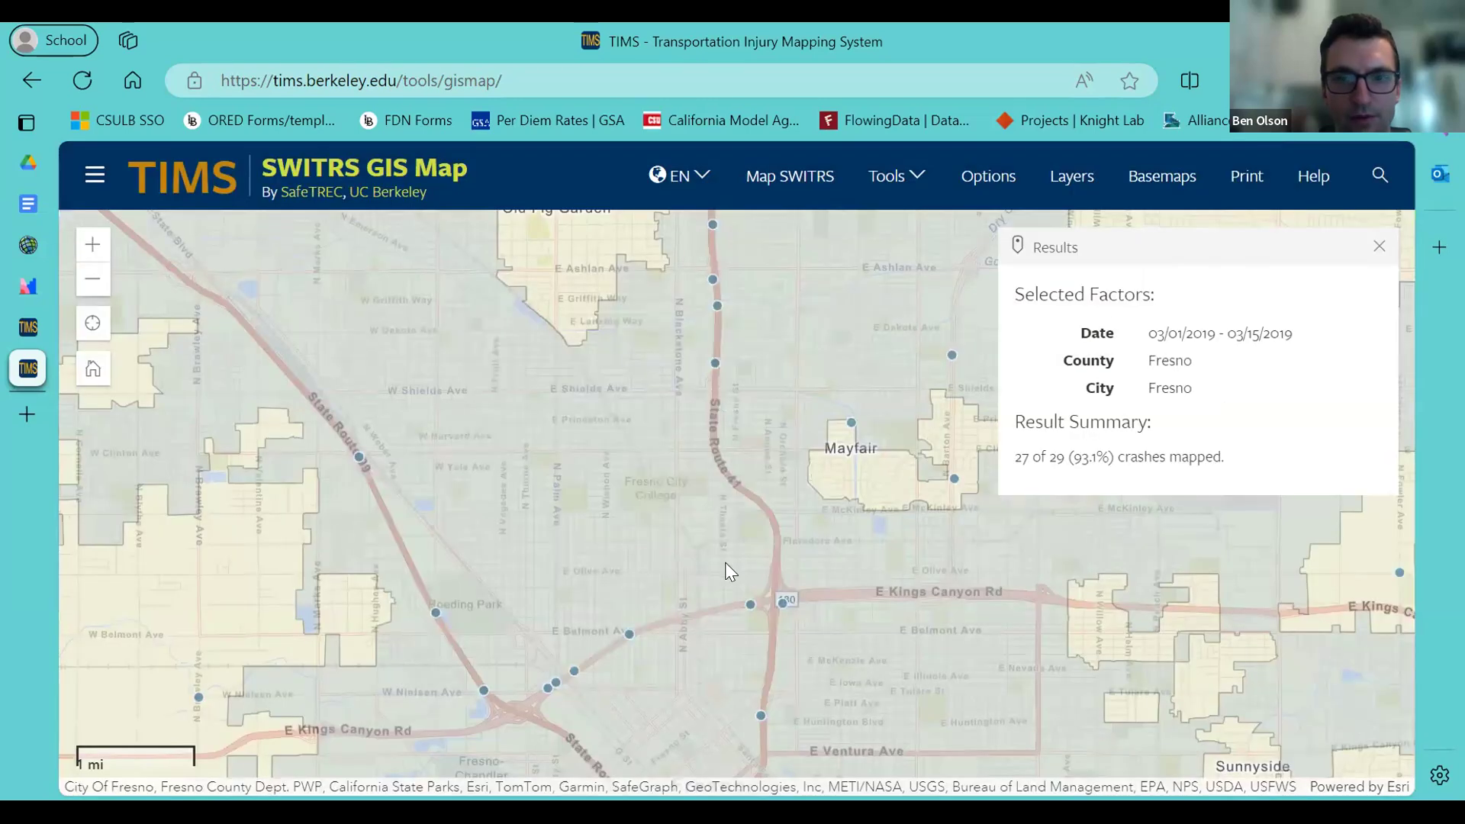
# Examine how the mapped crashes are distributed across the city of Fresno and along its highways.
pyautogui.scroll(3, 625, 373)
pyautogui.scroll(-1, 675, 531)
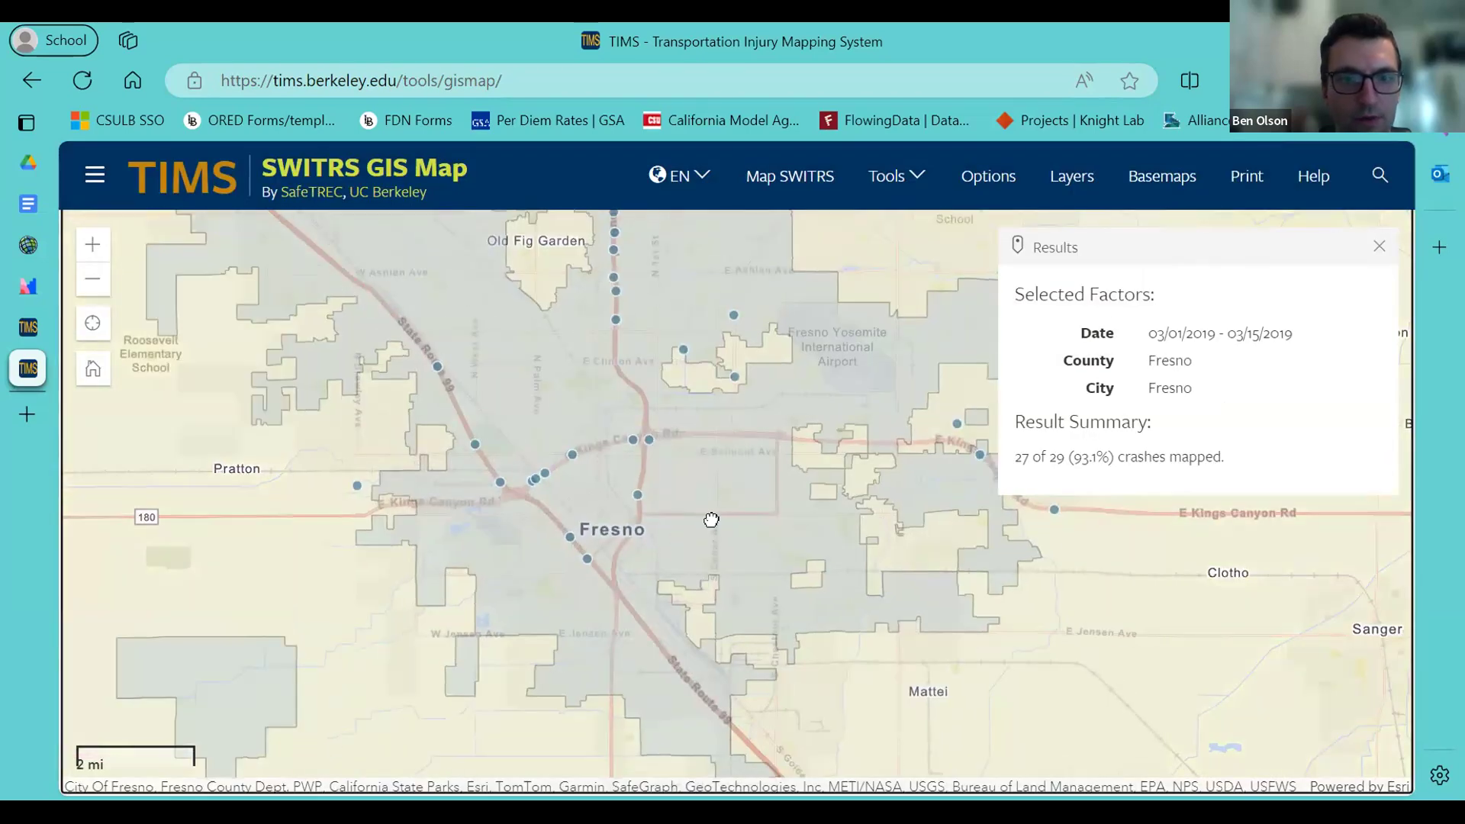
pyautogui.moveTo(709, 519); pyautogui.dragTo(709, 601)
pyautogui.scroll(-1, 767, 588)
pyautogui.scroll(-1, 770, 587)
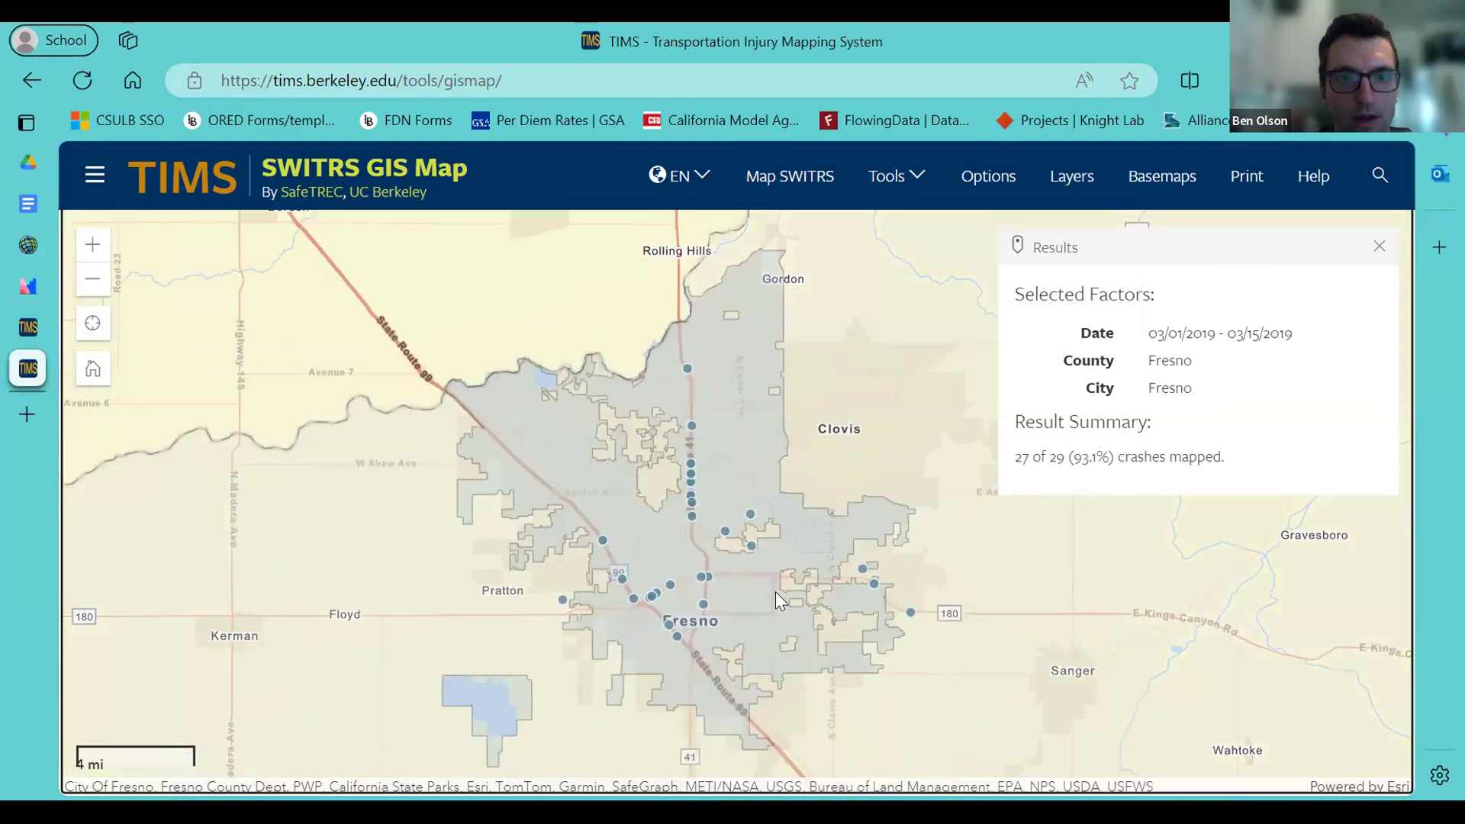
pyautogui.scroll(2, 761, 540)
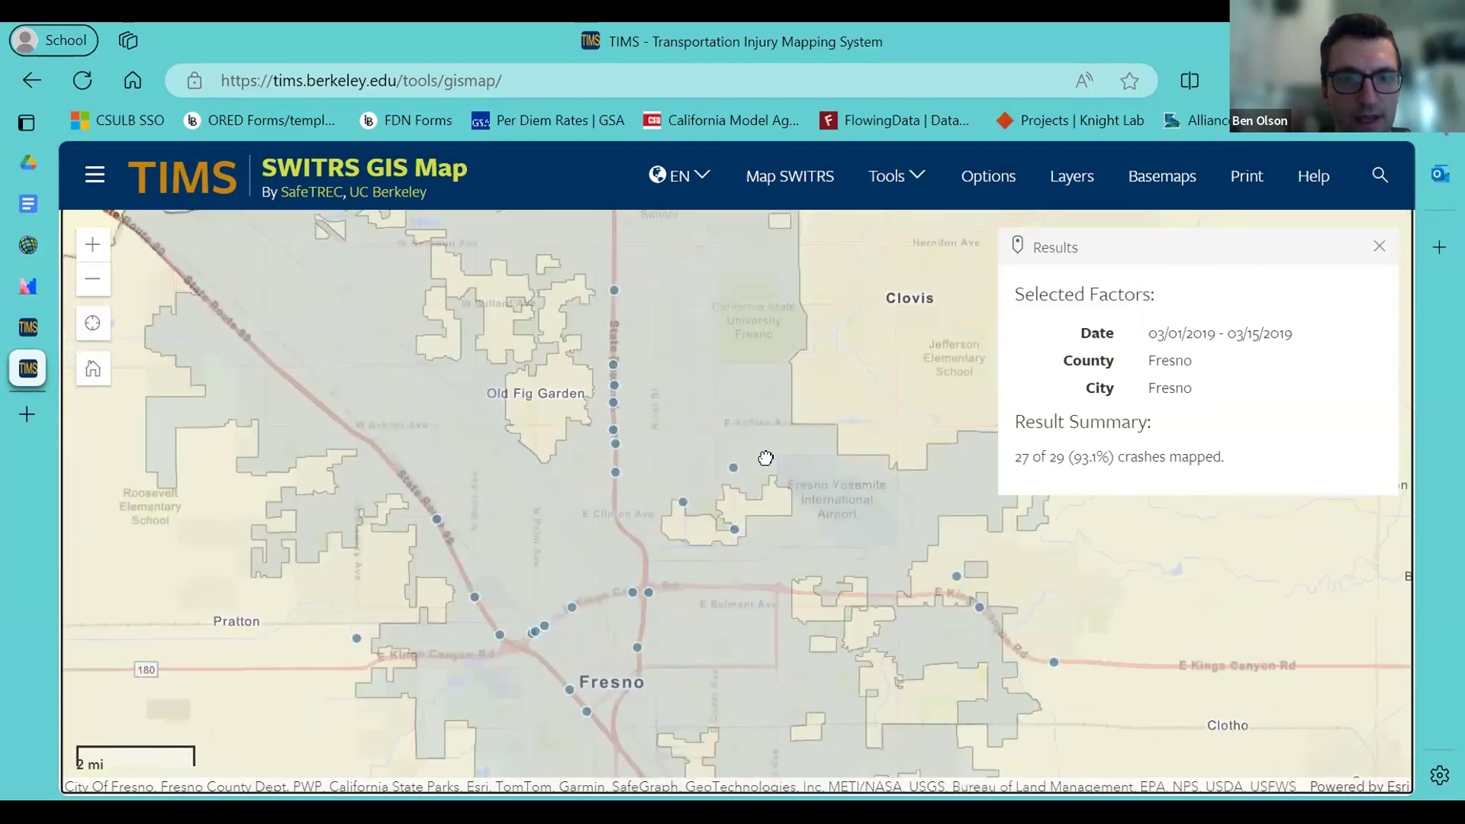
pyautogui.moveTo(780, 478); pyautogui.dragTo(779, 478)
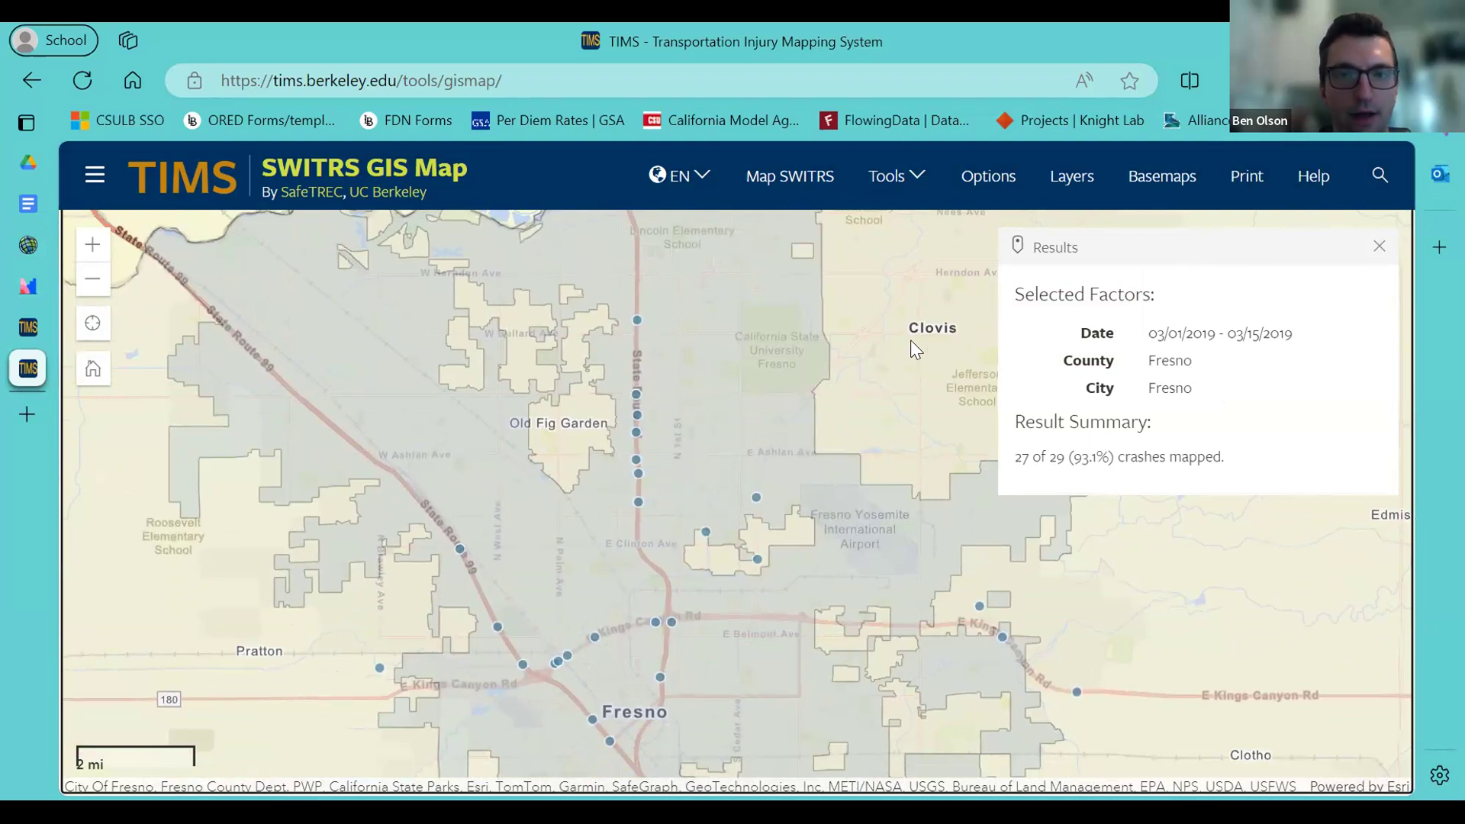
# Download the mapped crashes as a CSV file, using the Mapped Crashes extent and the Crashes data file type.
pyautogui.click(915, 183)
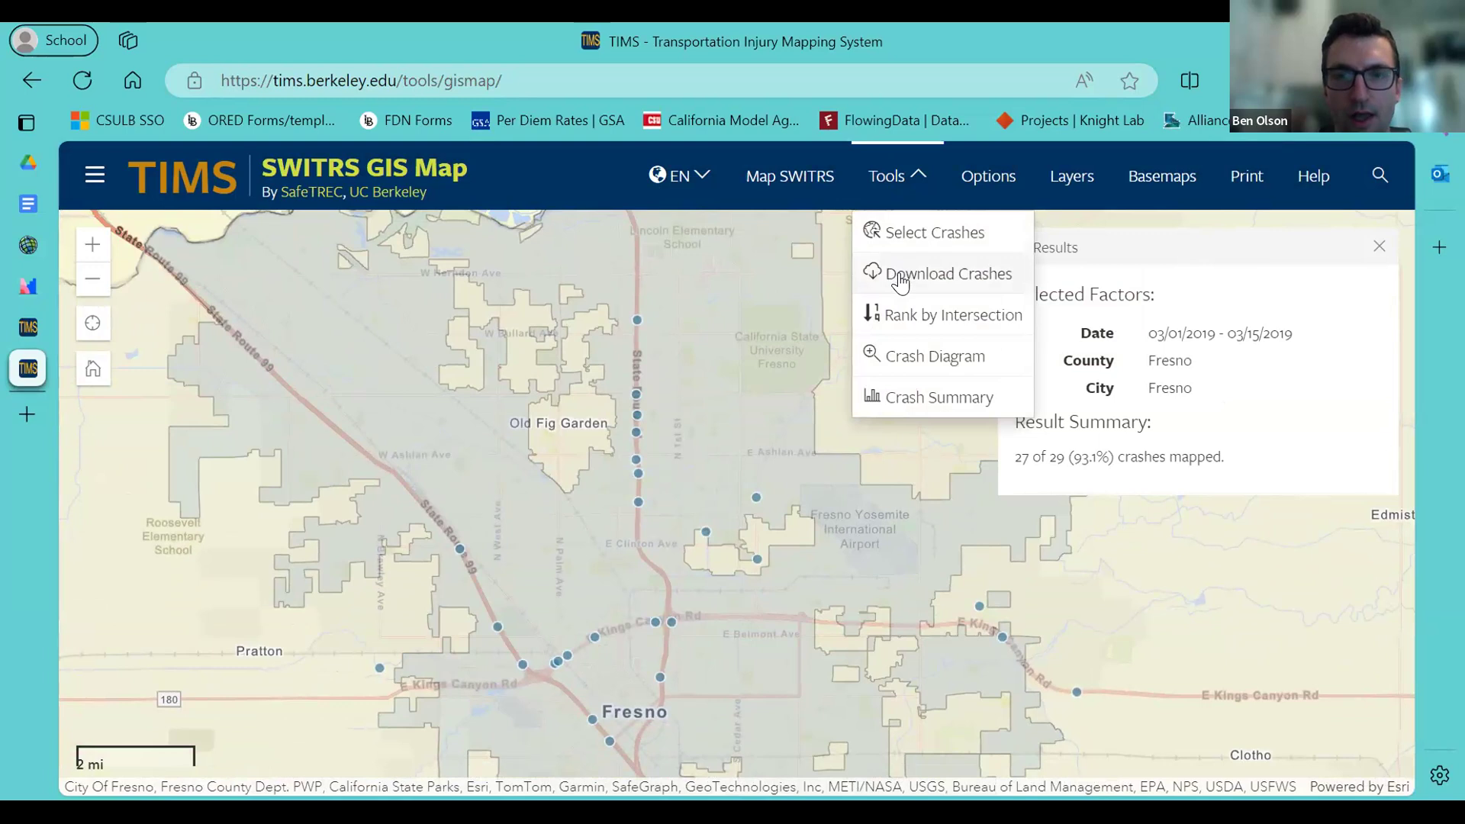
pyautogui.click(987, 279)
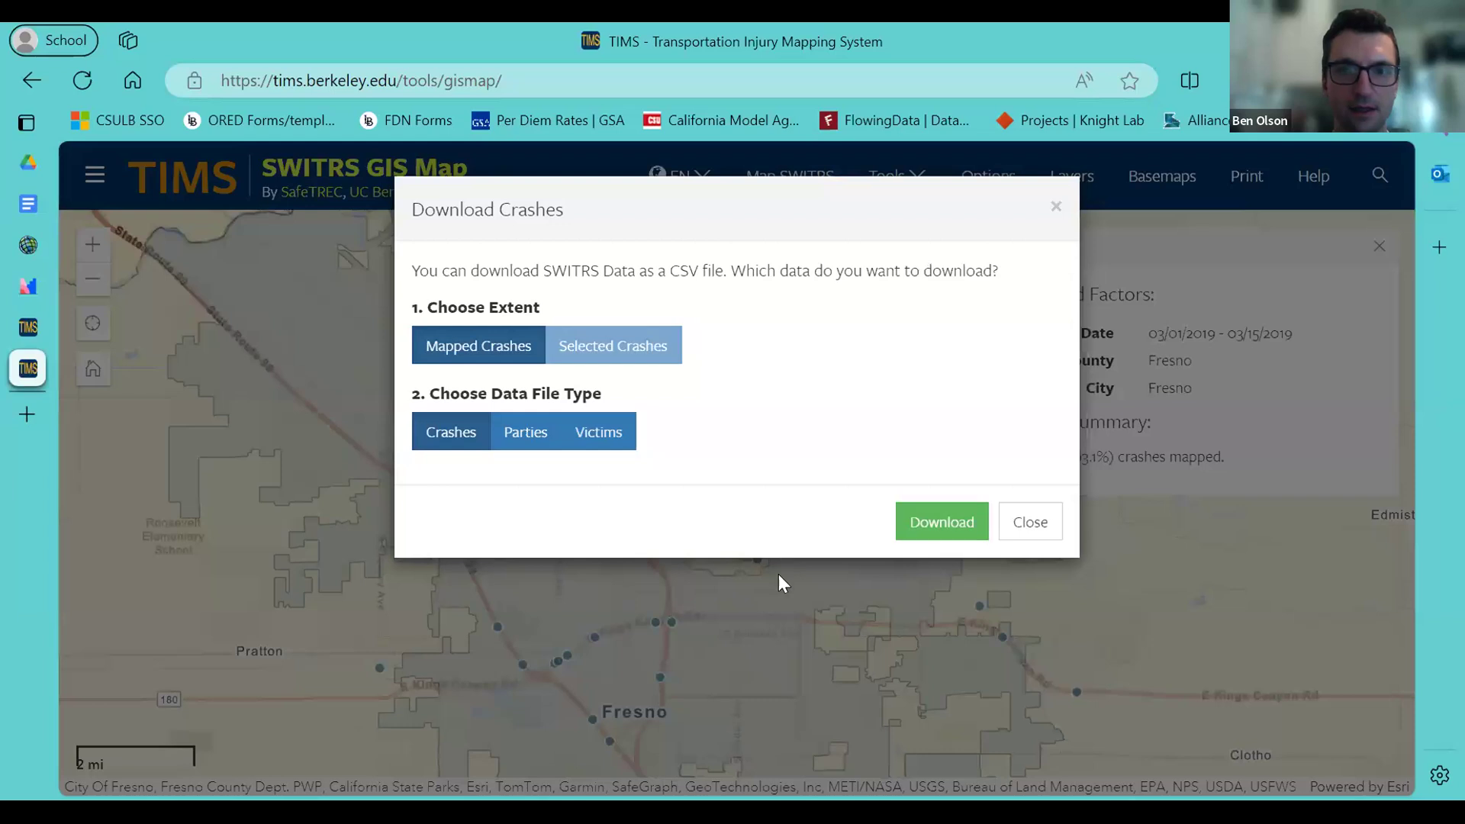
pyautogui.click(934, 525)
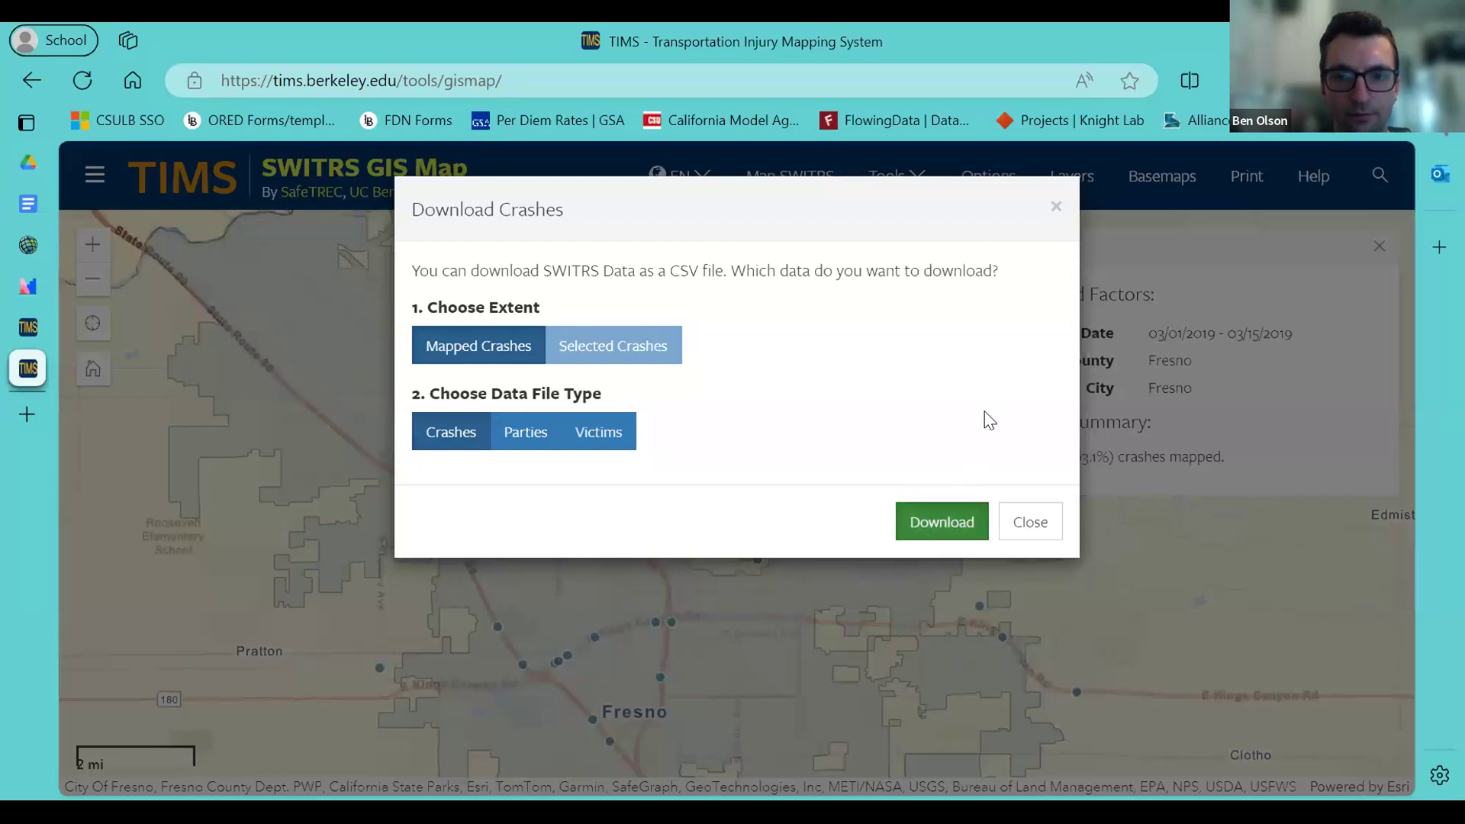
pyautogui.click(958, 525)
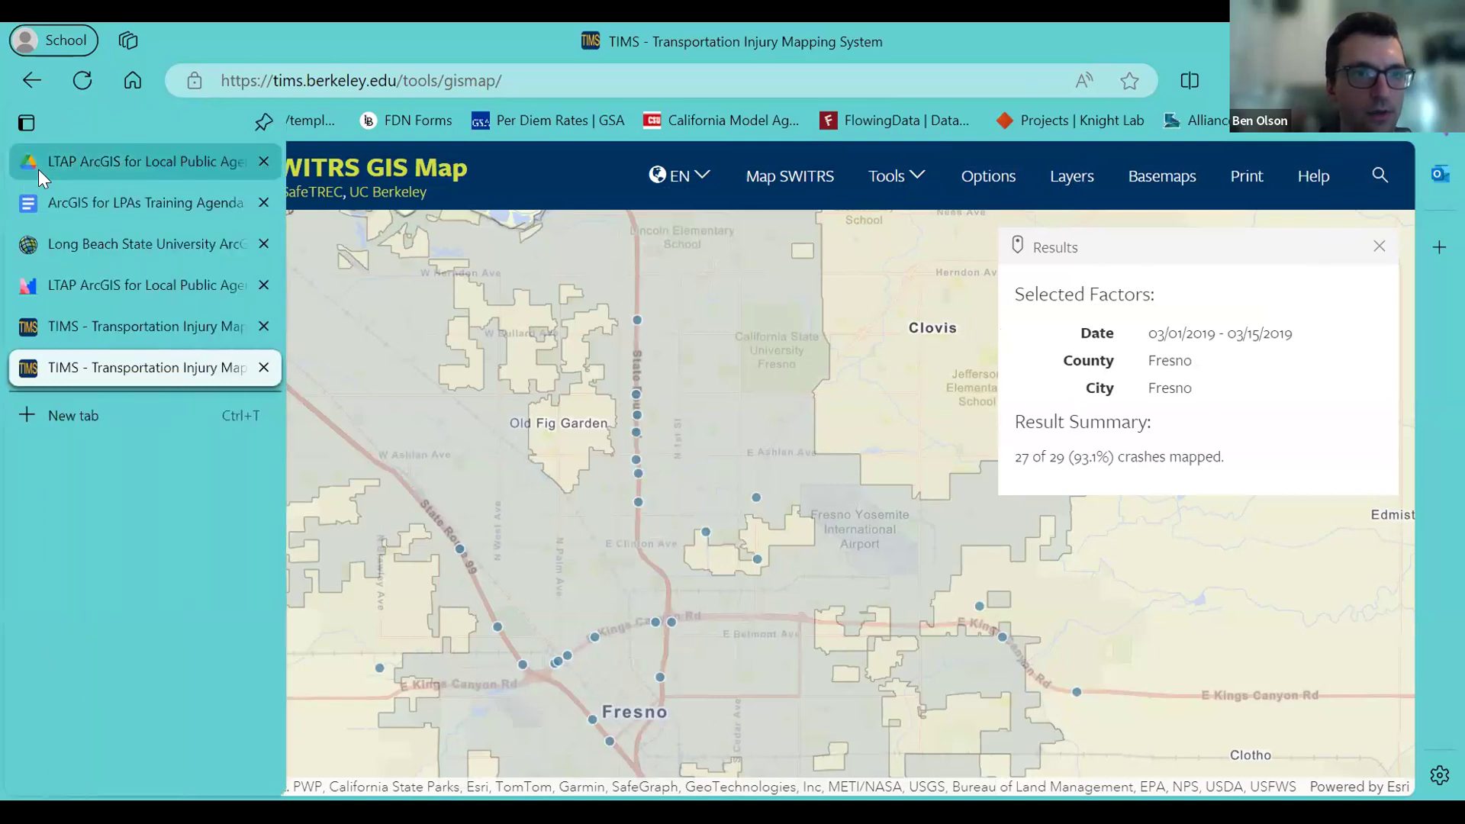
# Switch to Google Drive, look at the crash CSV in the Backup_CrashData folder and return to the LTAP ArcGIS training folder.
pyautogui.click(38, 169)
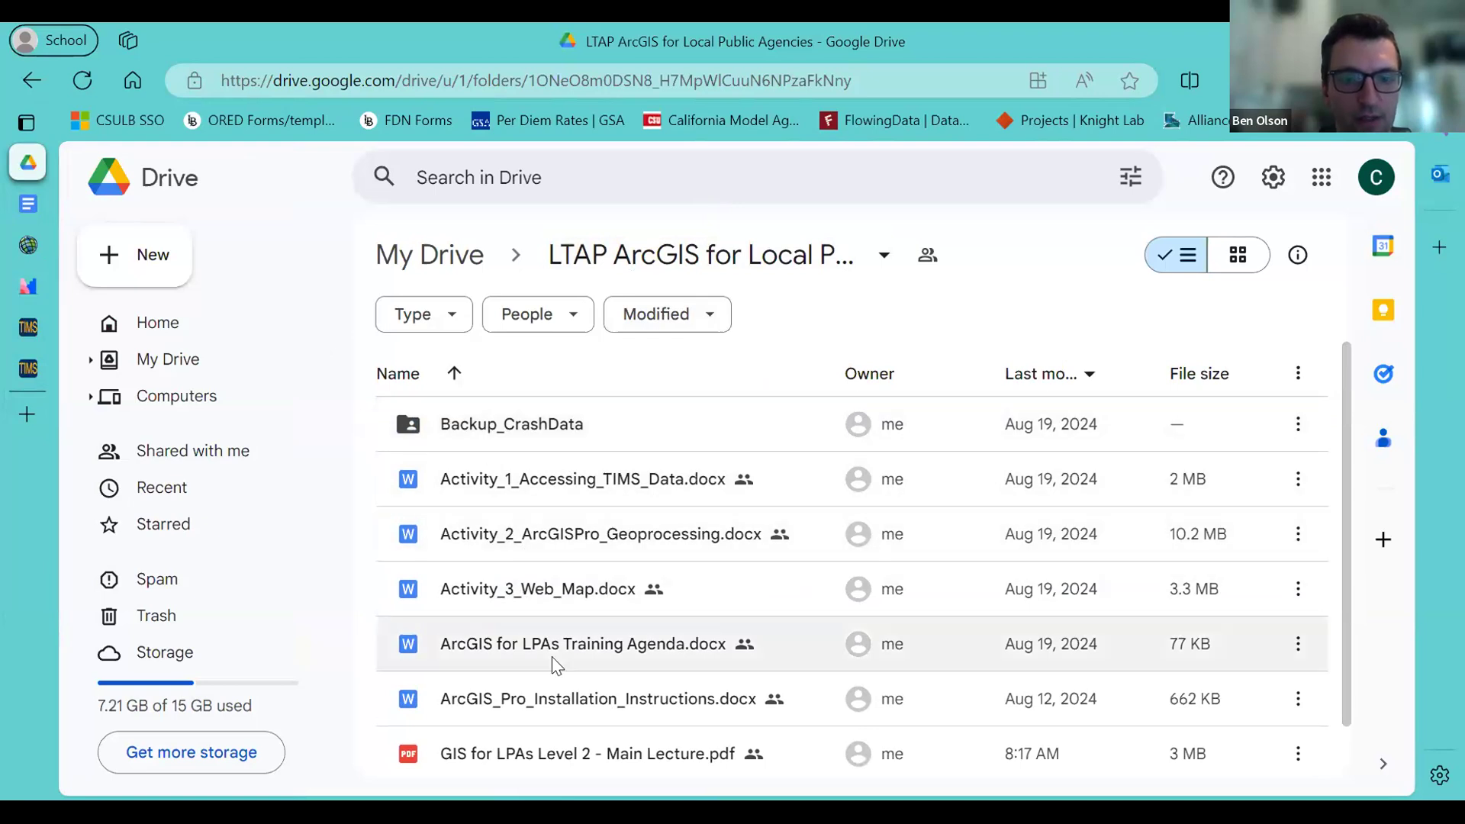
pyautogui.scroll(-1, 618, 734)
pyautogui.scroll(1, 614, 724)
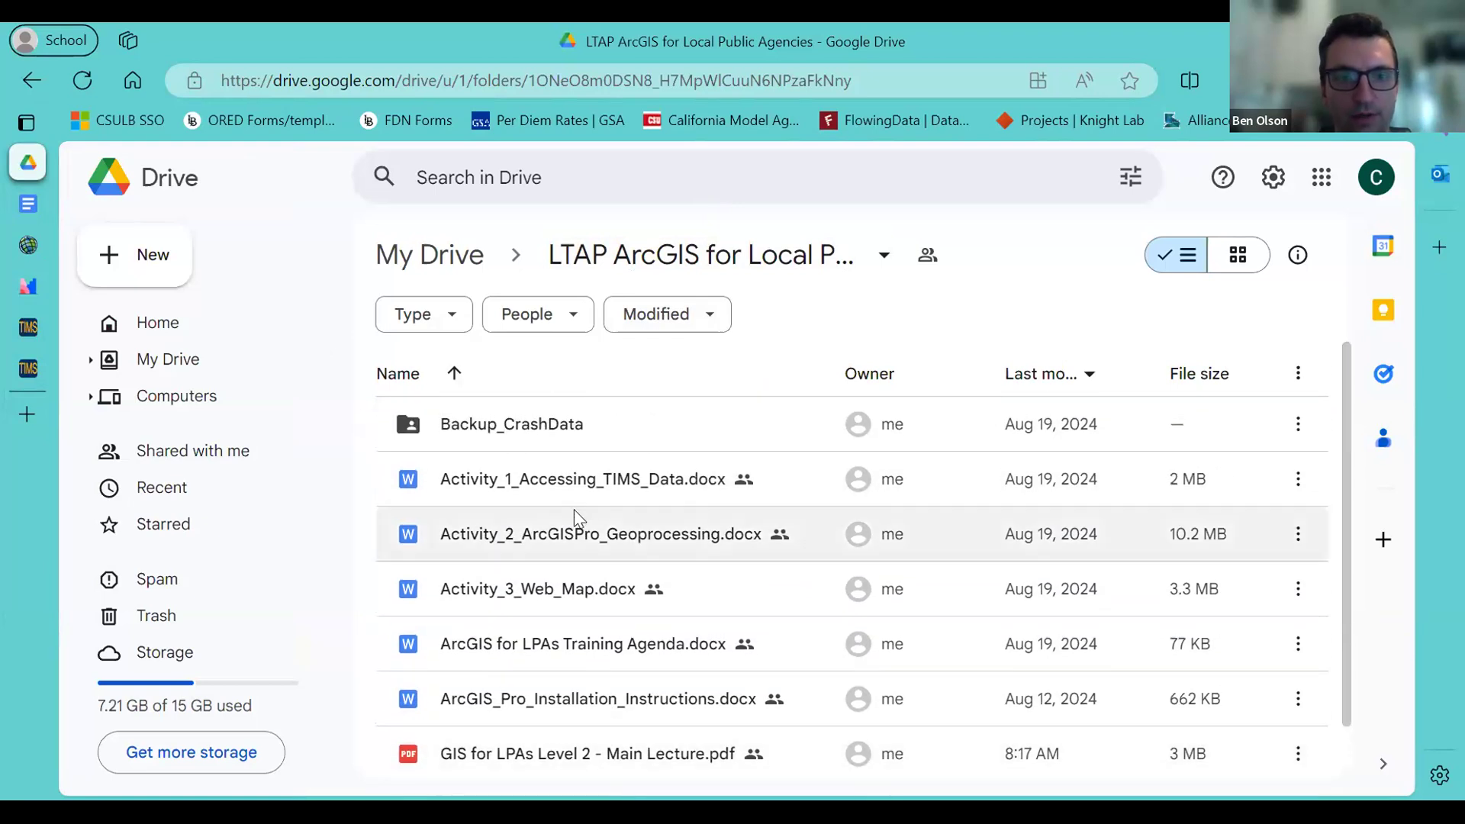
pyautogui.doubleClick(536, 434)
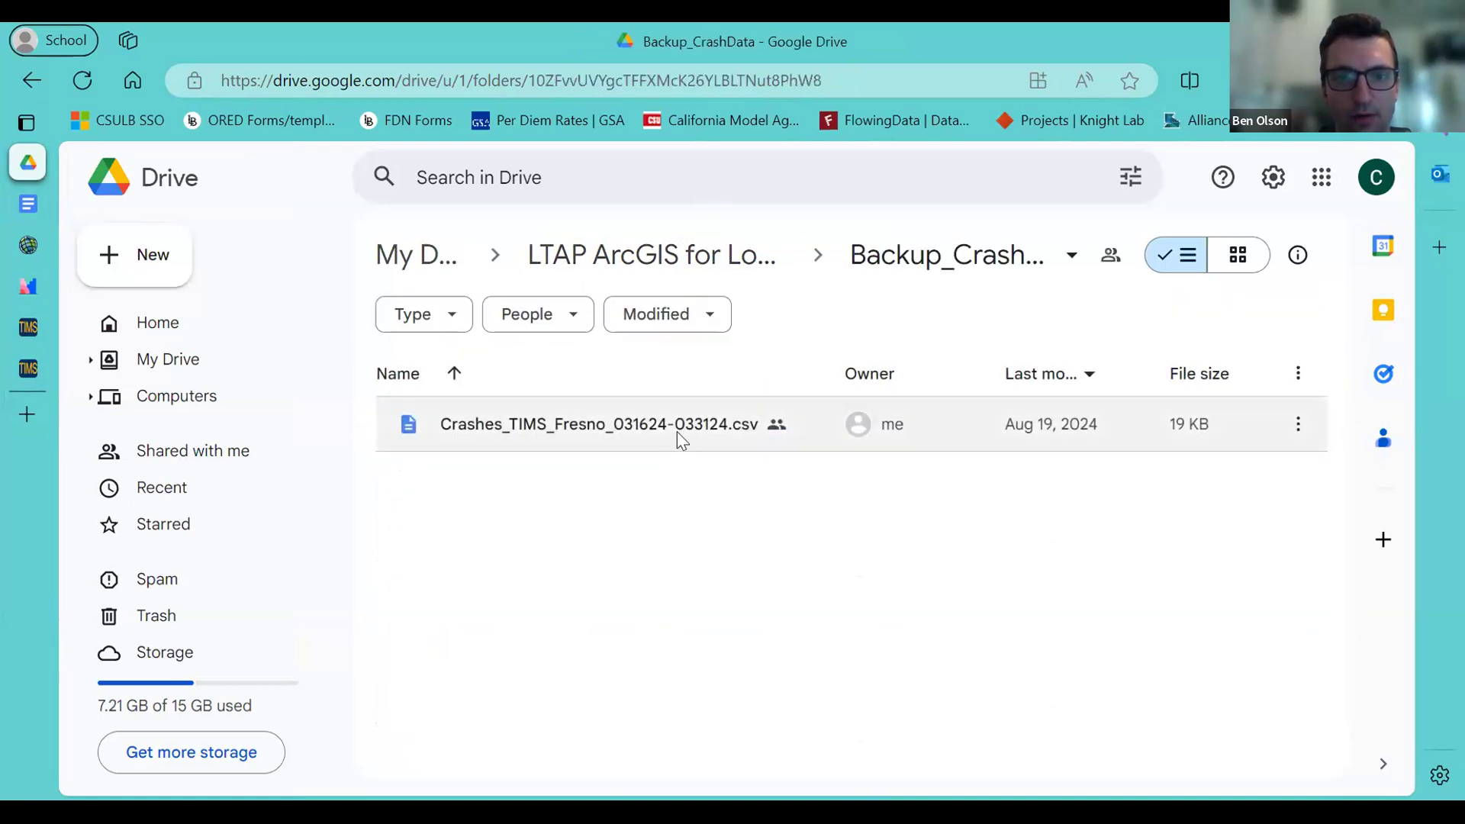
pyautogui.click(763, 266)
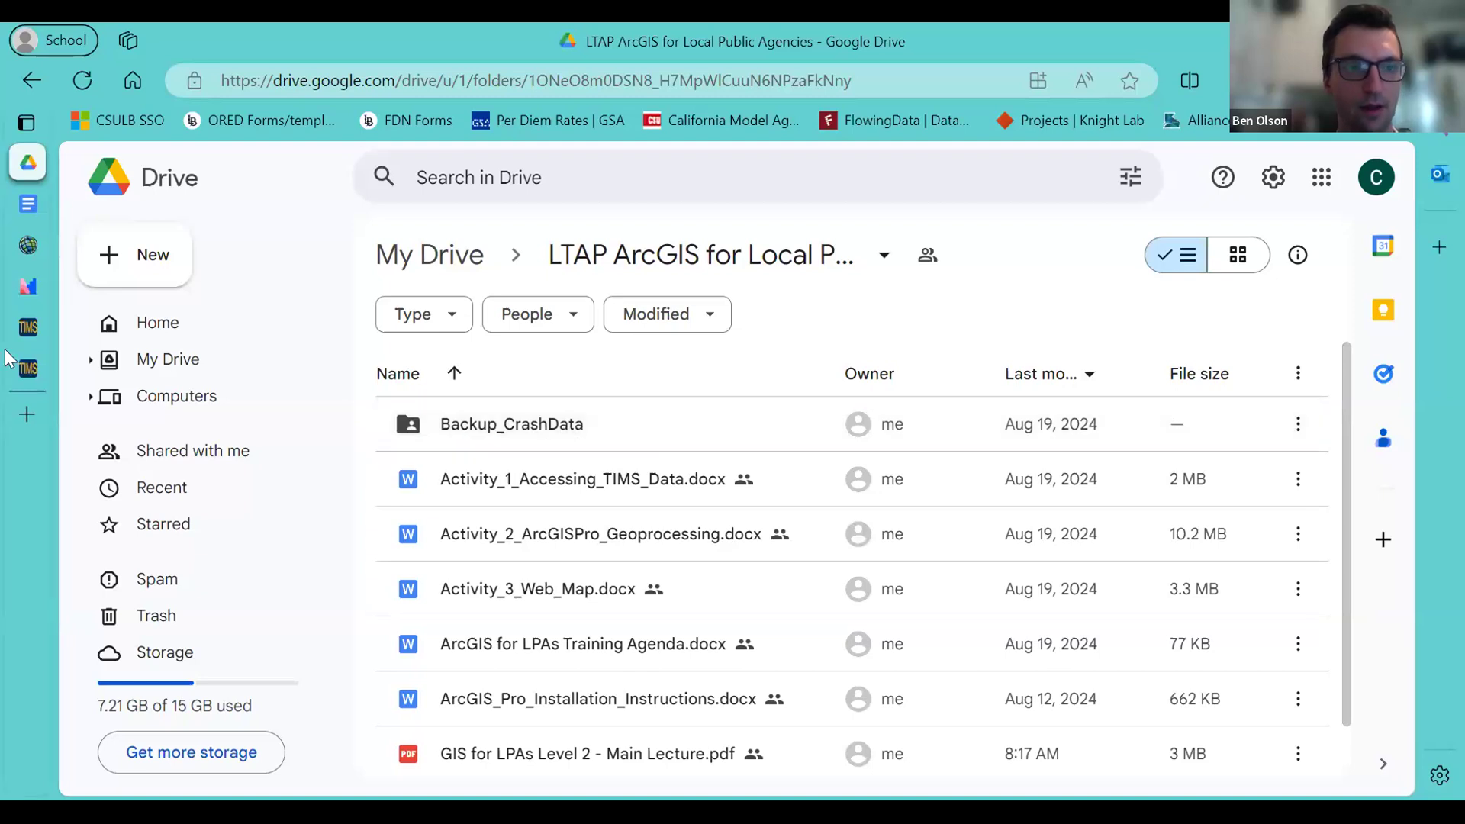
# Copy the sharing link of the LTAP ArcGIS for Local Public Agencies folder.
pyautogui.moveTo(30, 328)
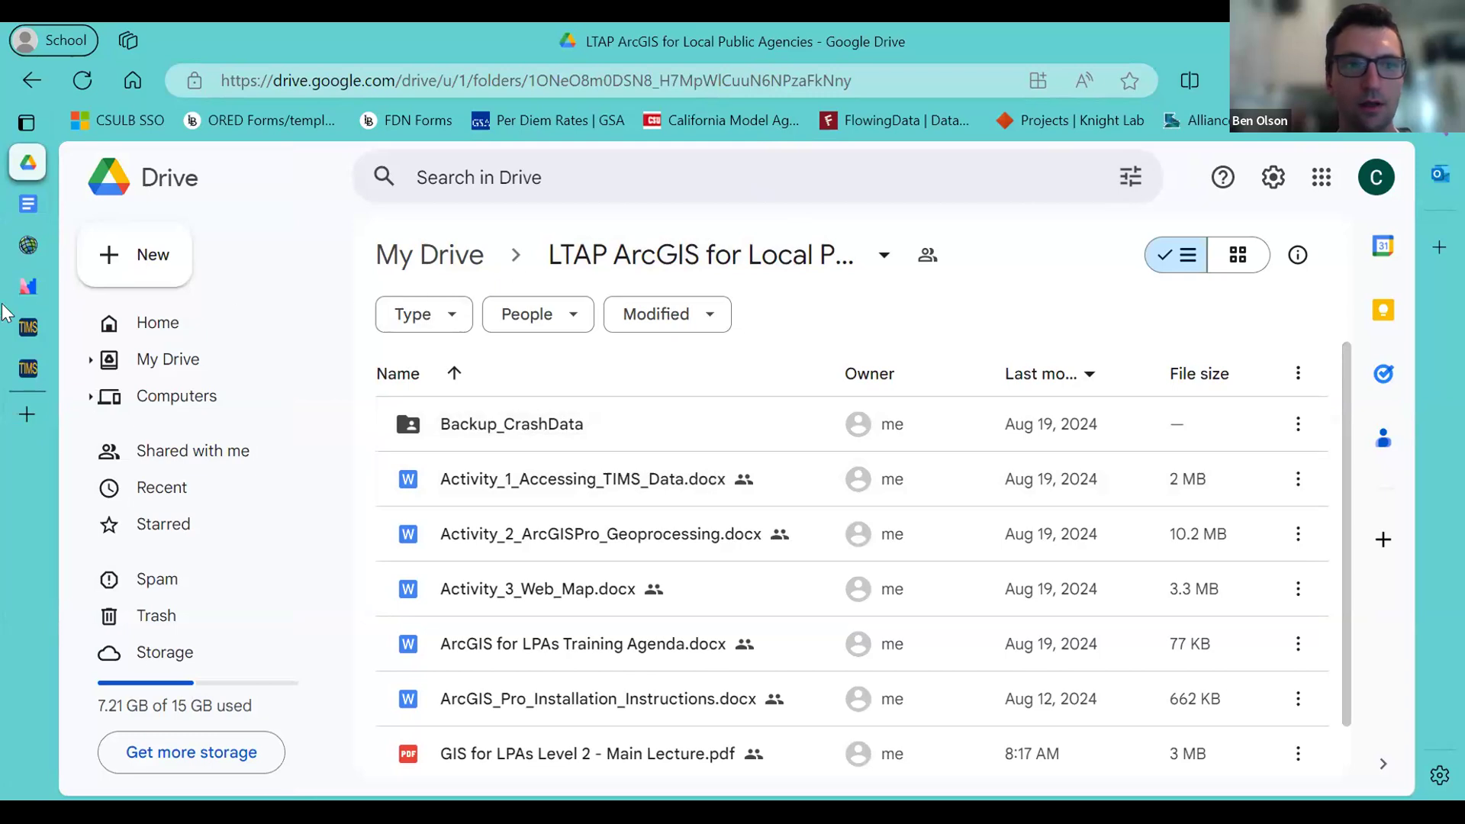
pyautogui.click(685, 260)
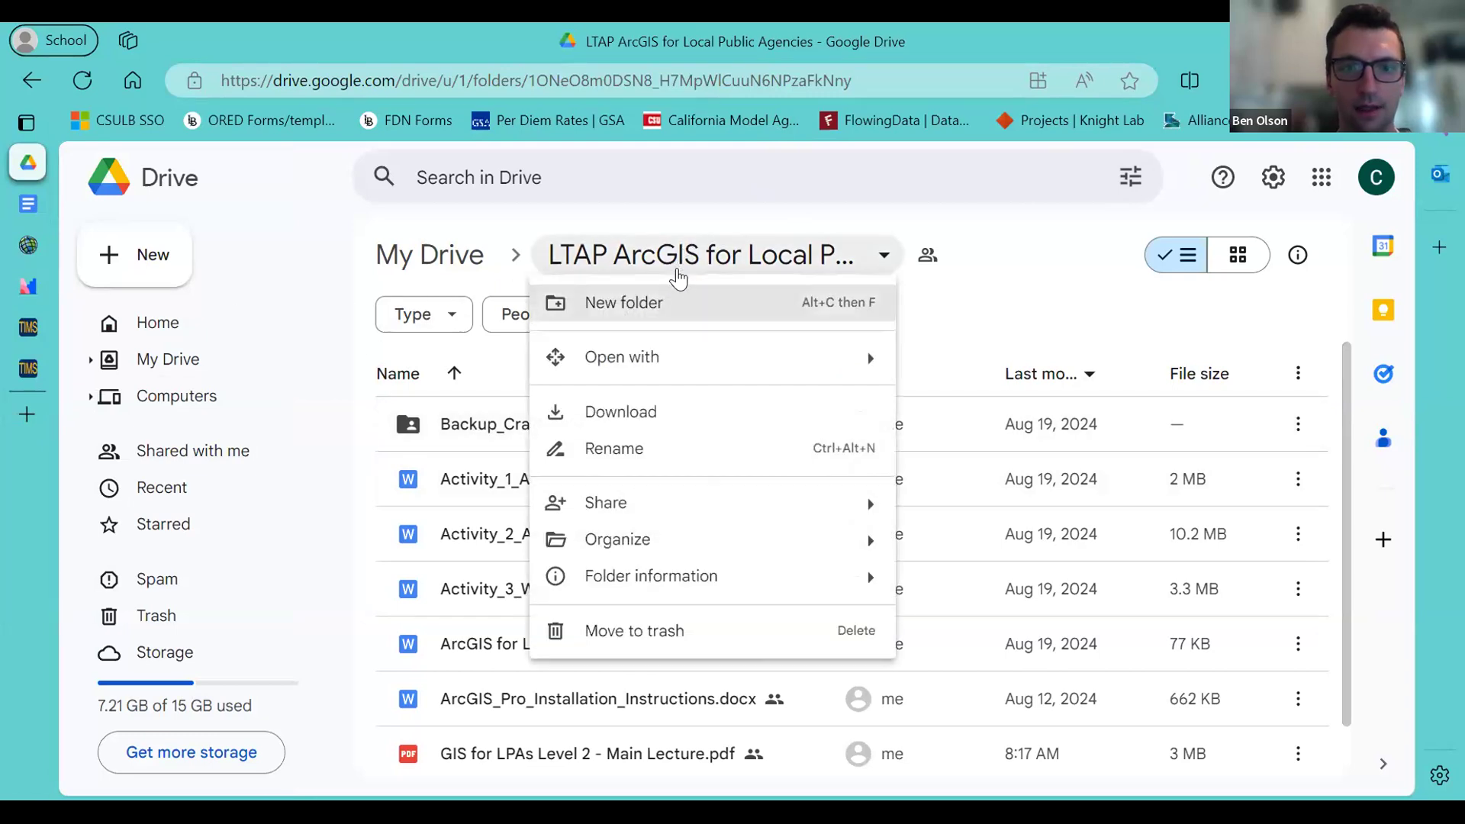
pyautogui.moveTo(654, 519)
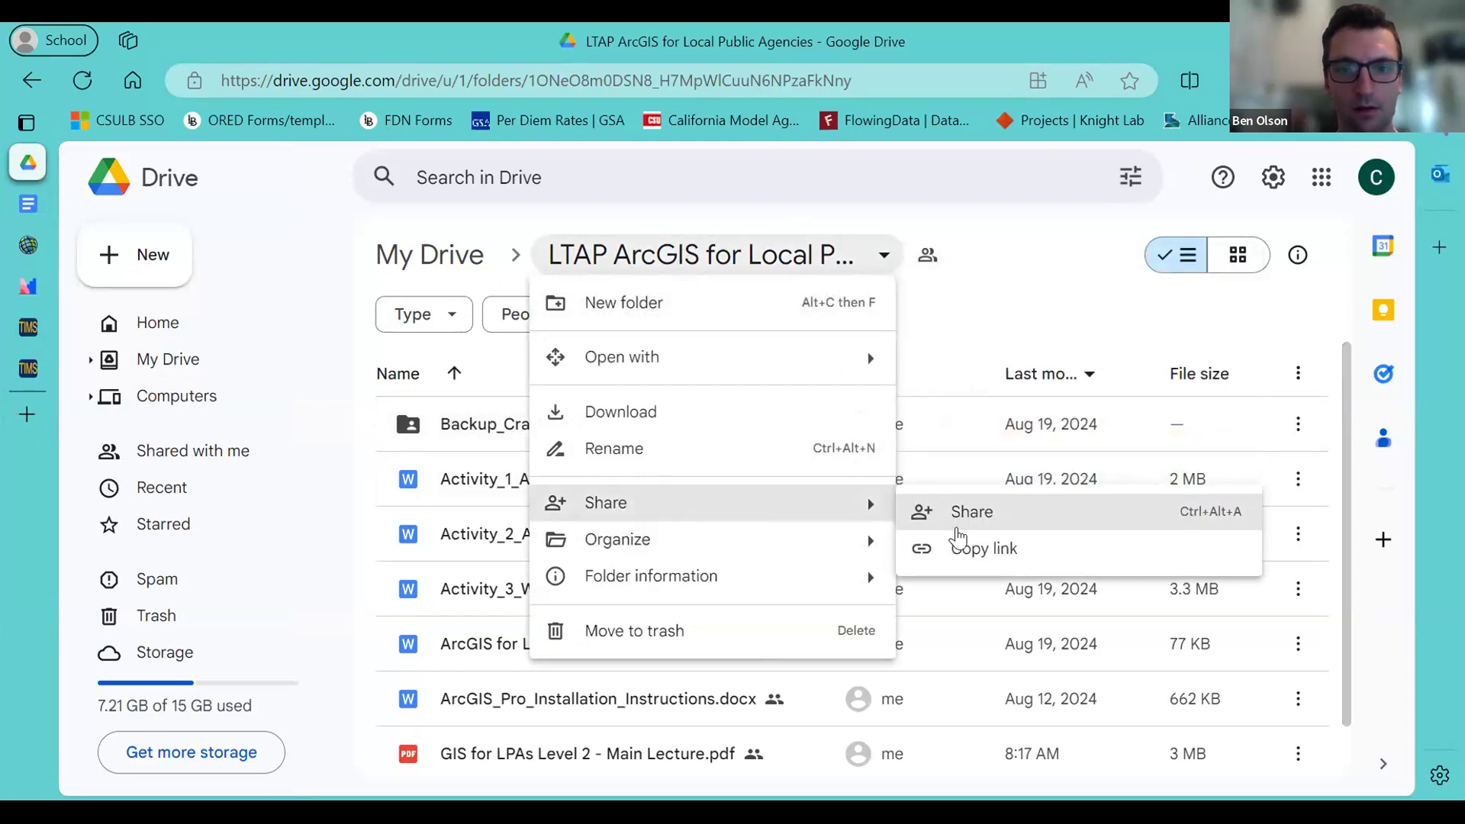
pyautogui.click(963, 548)
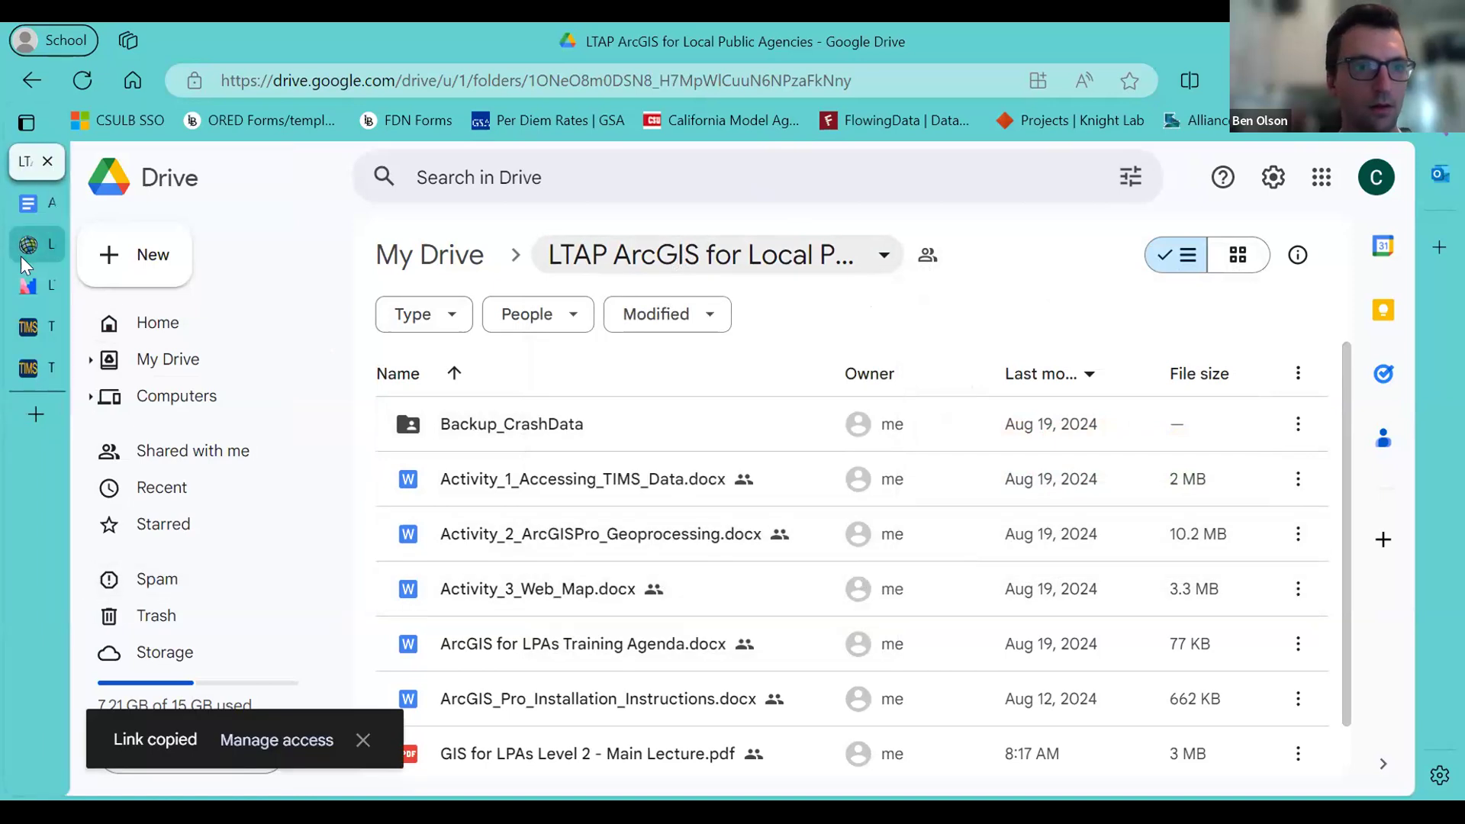
# Open the Activity_1_Accessing_TIMS_Data.docx handout from the training folder and look at its Visit the TIMS Website section.
pyautogui.click(423, 140)
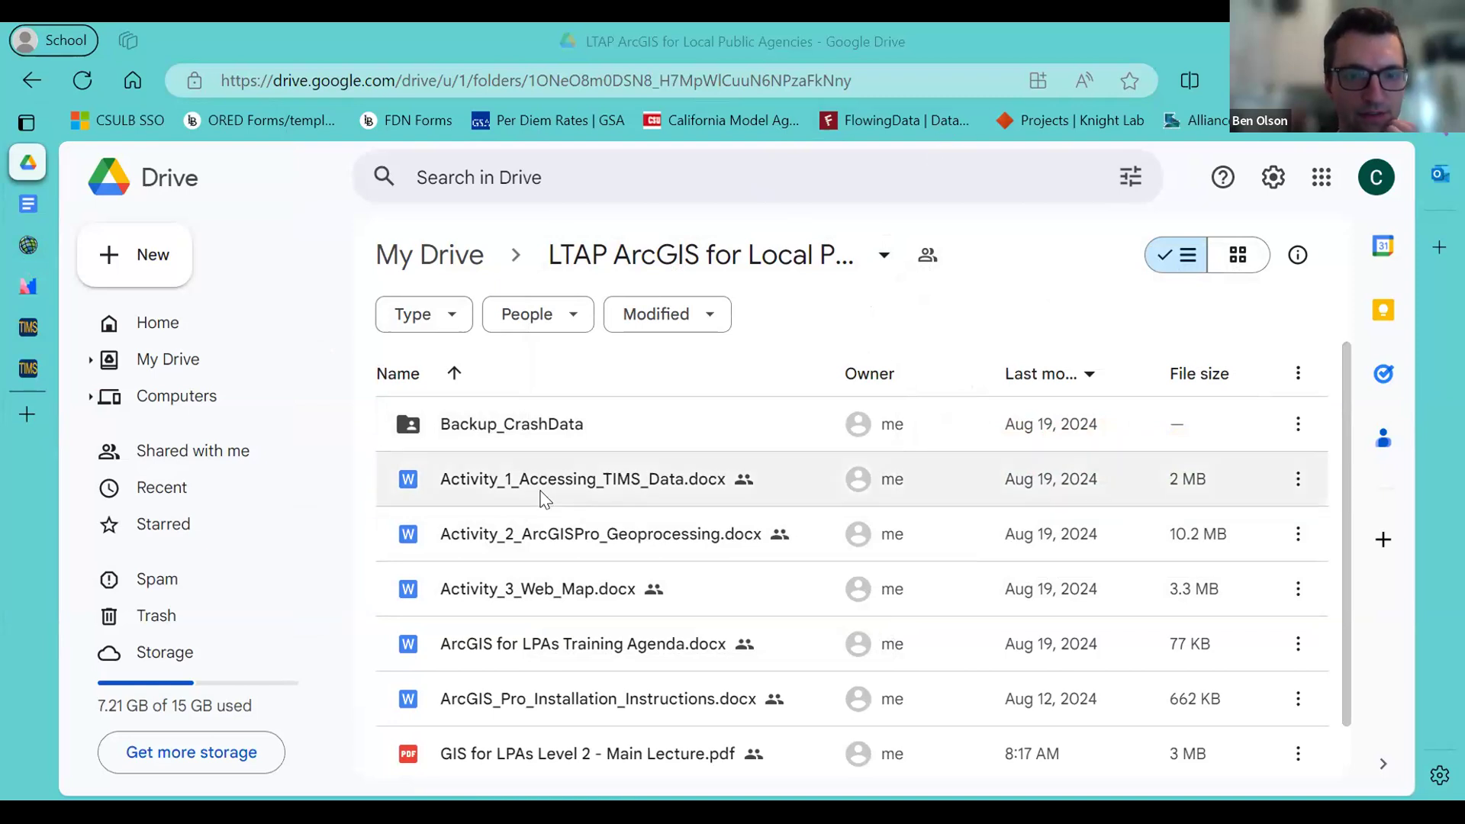
pyautogui.doubleClick(566, 489)
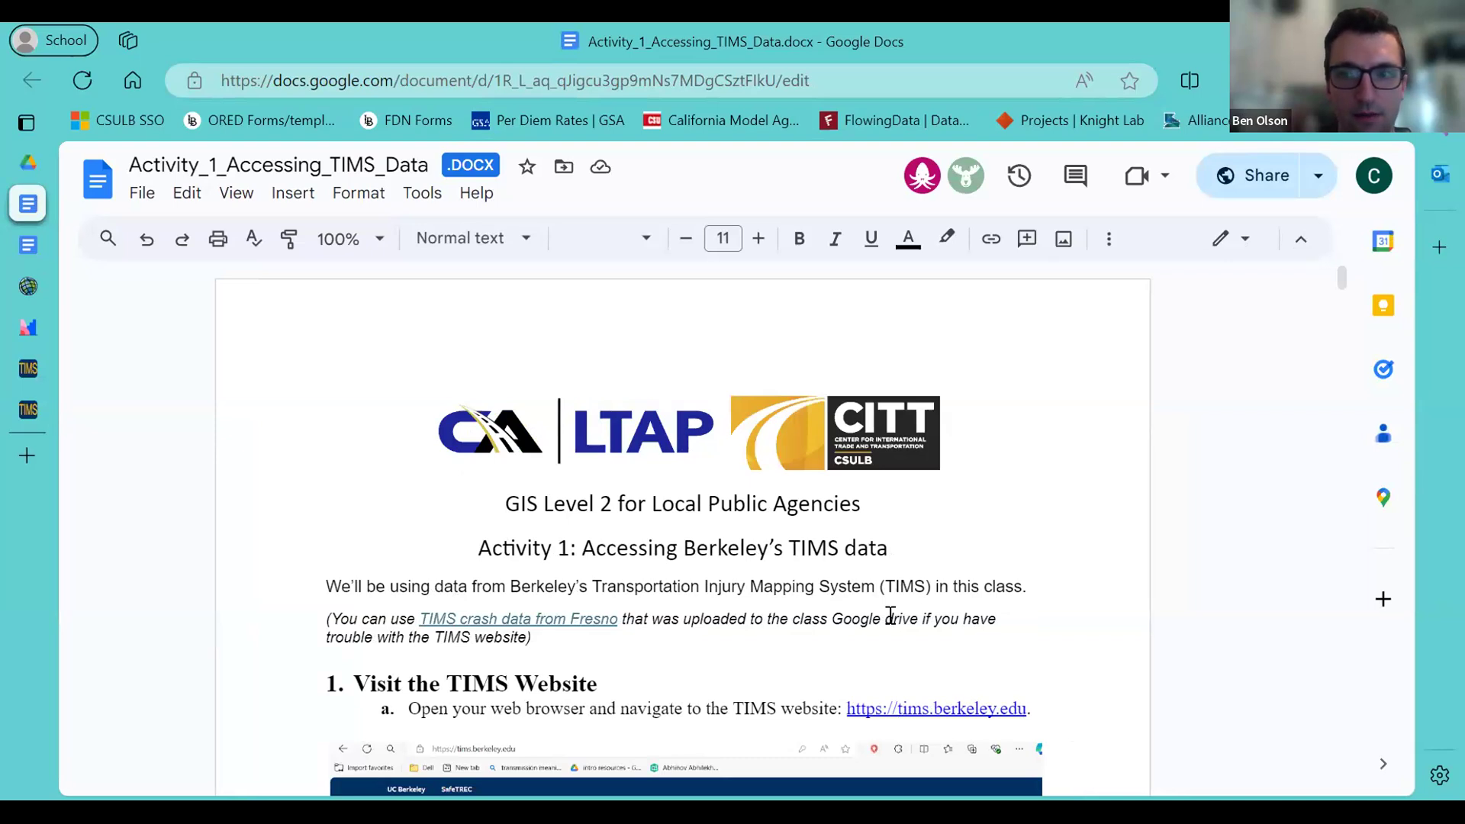
pyautogui.scroll(-5, 968, 507)
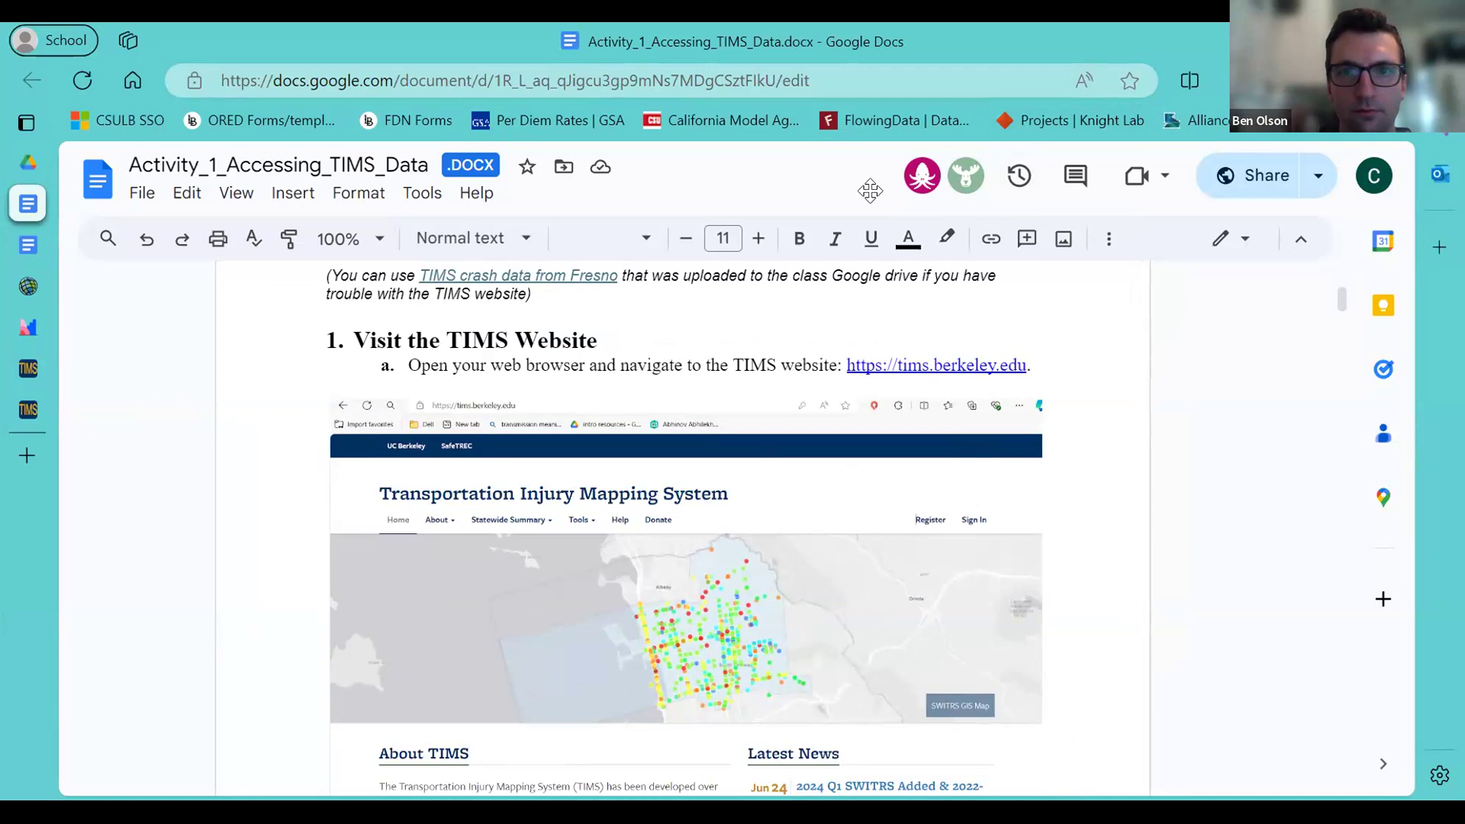
pyautogui.click(869, 191)
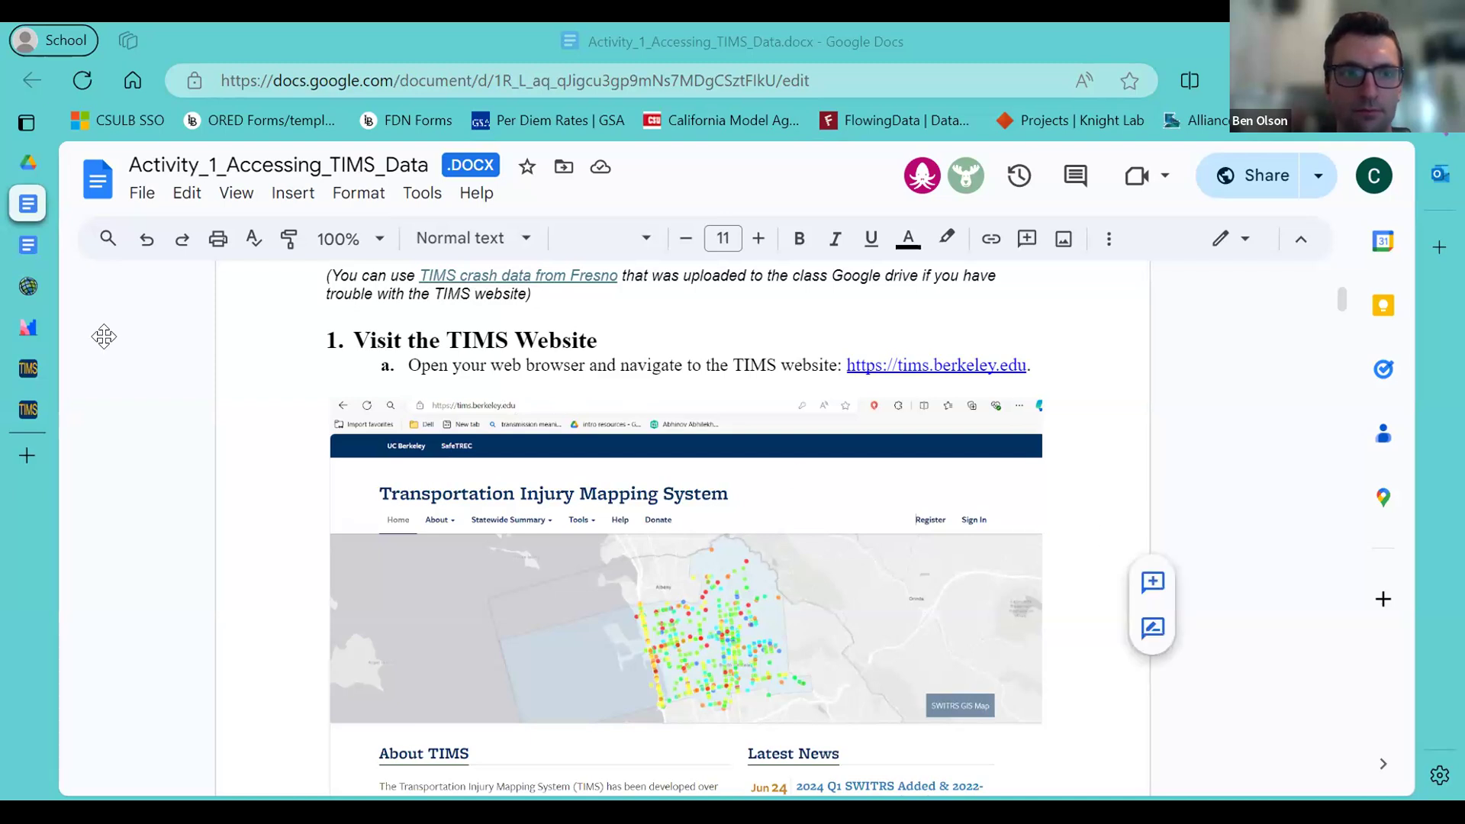
pyautogui.moveTo(35, 362)
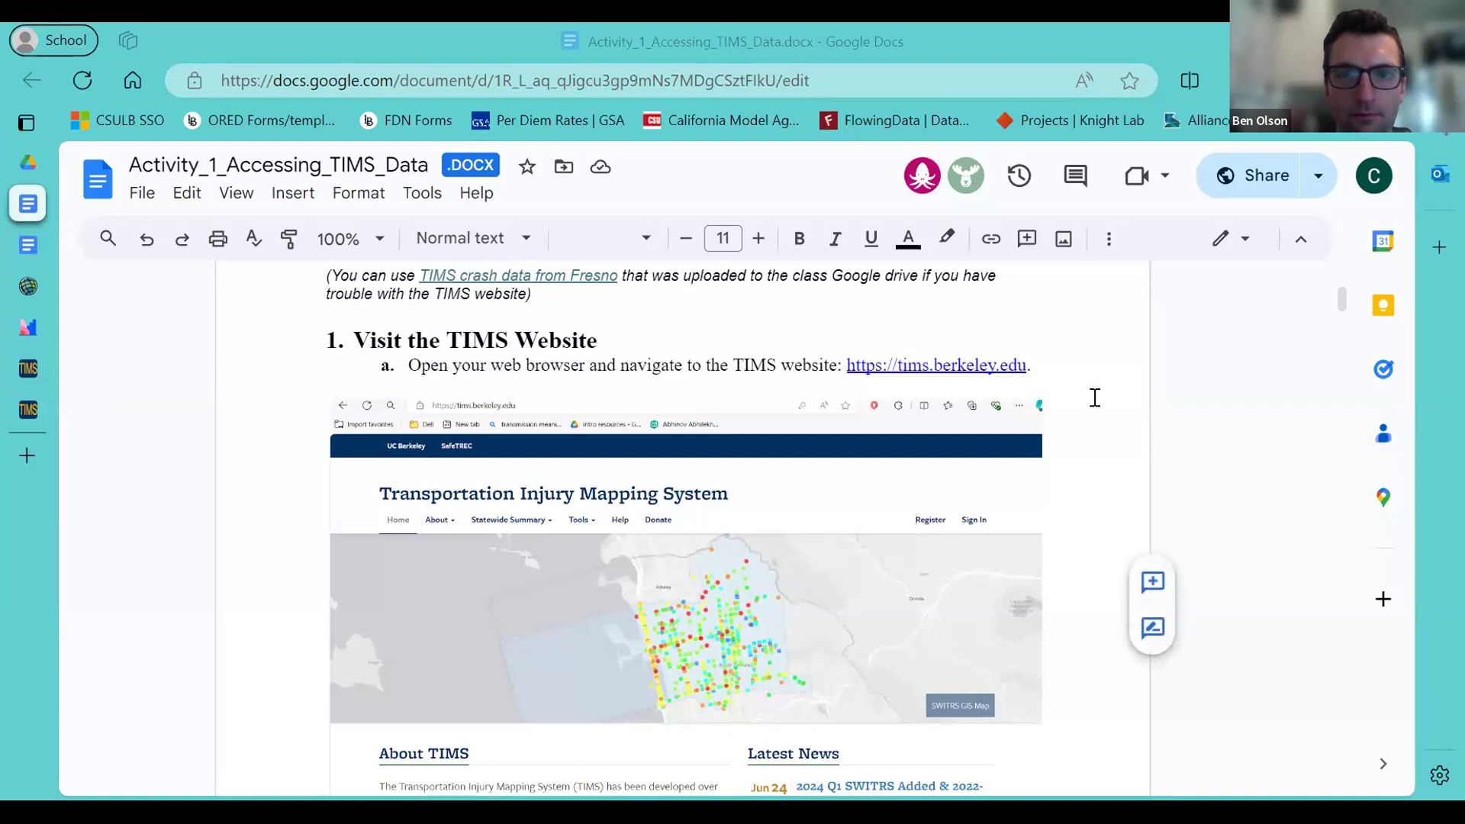
# Review the handout's instructions on creating a TIMS account, searching for crash data in an area and downloading the data.
pyautogui.scroll(-5, 1095, 397)
pyautogui.scroll(-3, 1094, 397)
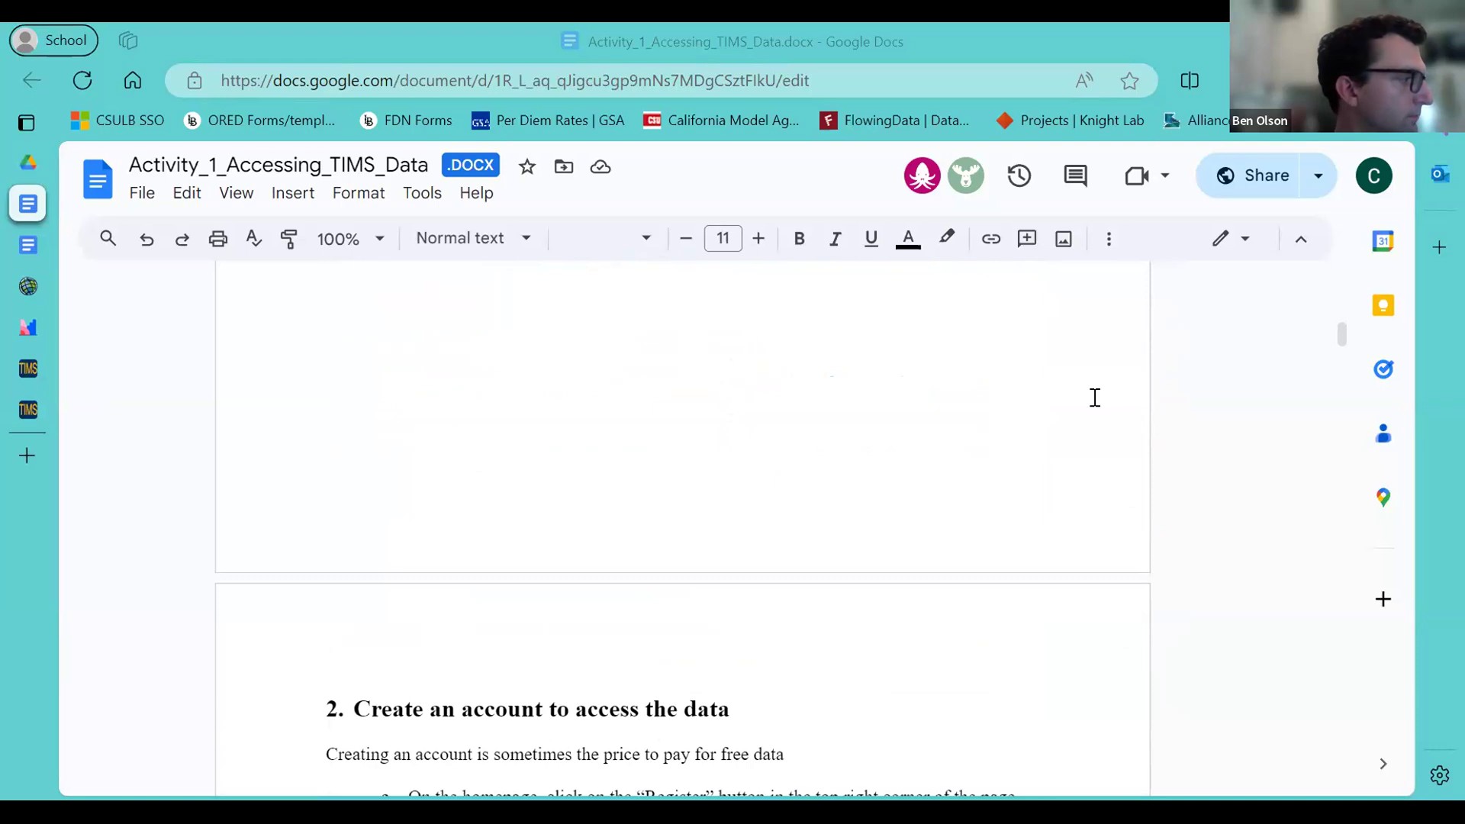
pyautogui.scroll(-5, 1095, 397)
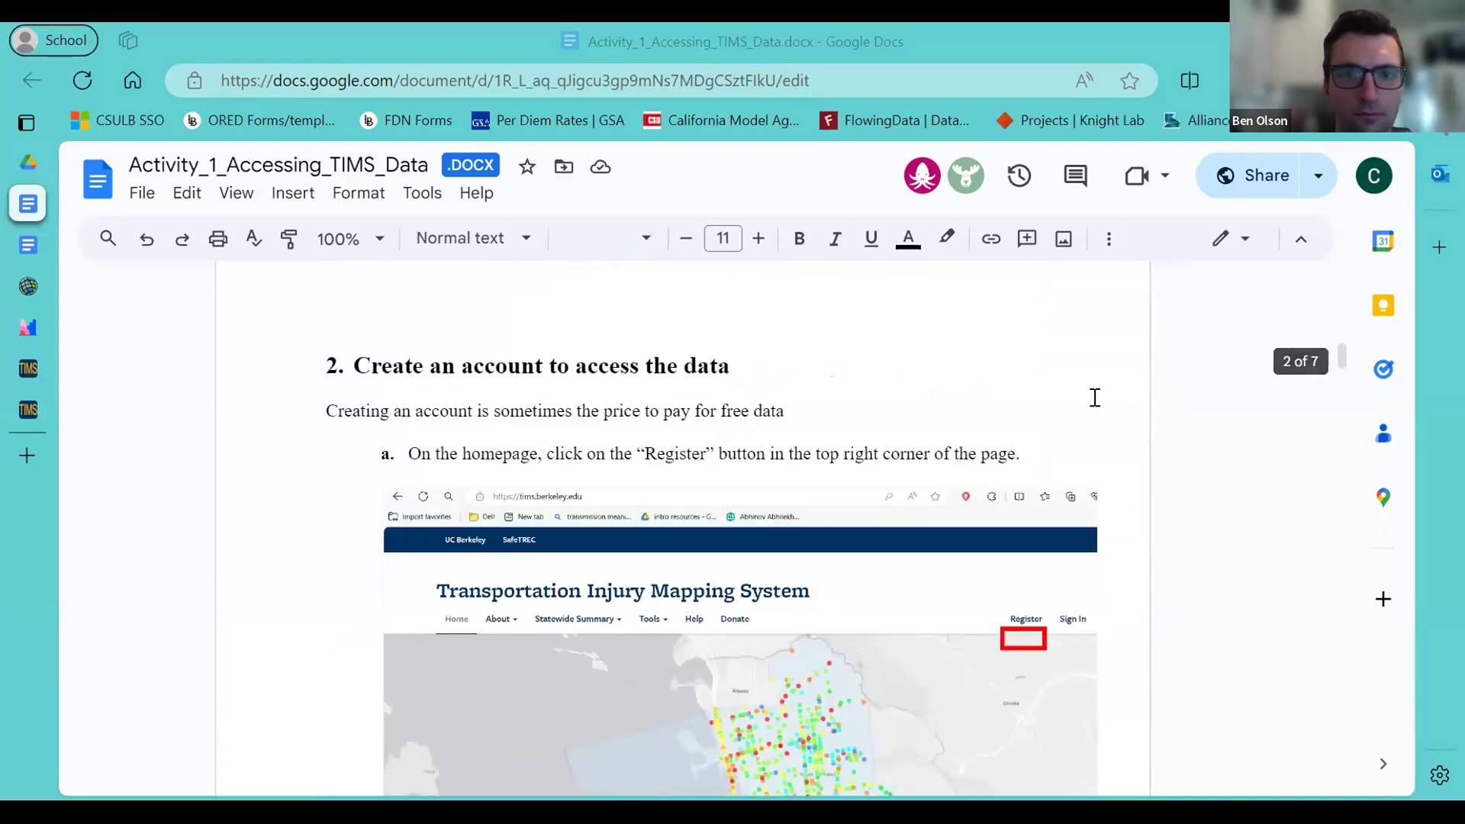
pyautogui.scroll(-5, 1128, 420)
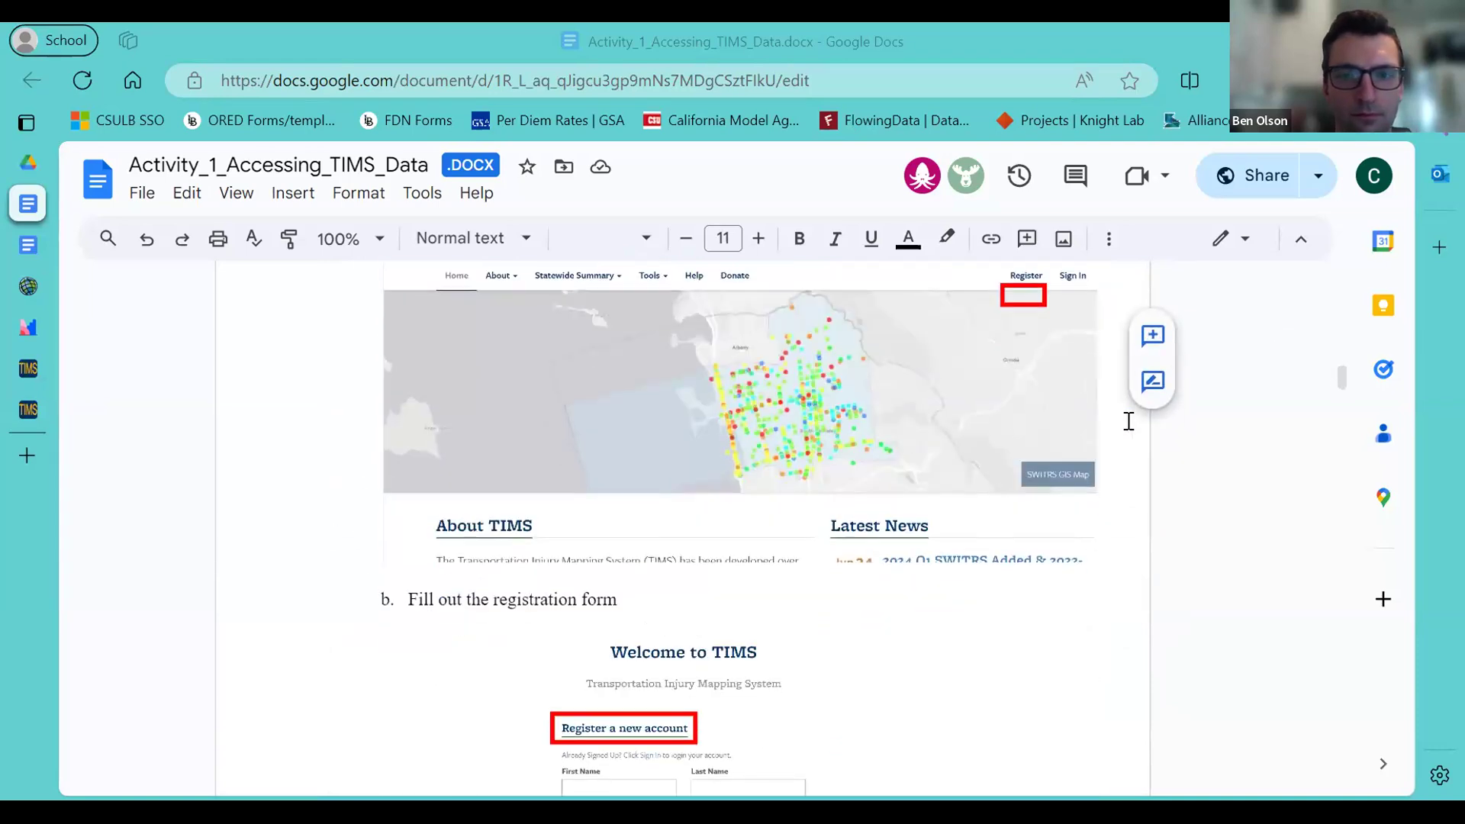
pyautogui.scroll(-10, 1128, 421)
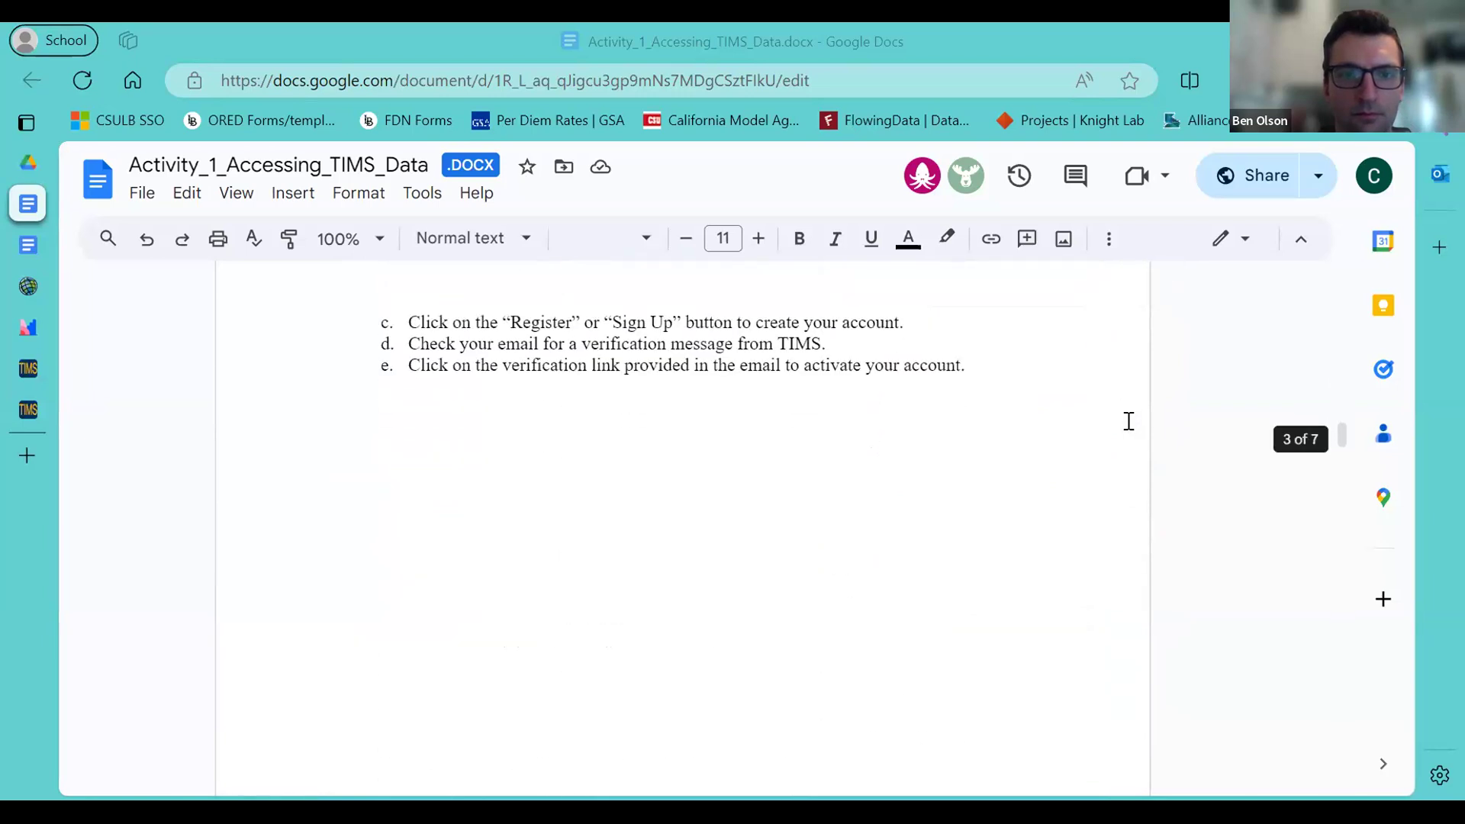
pyautogui.scroll(-6, 1116, 415)
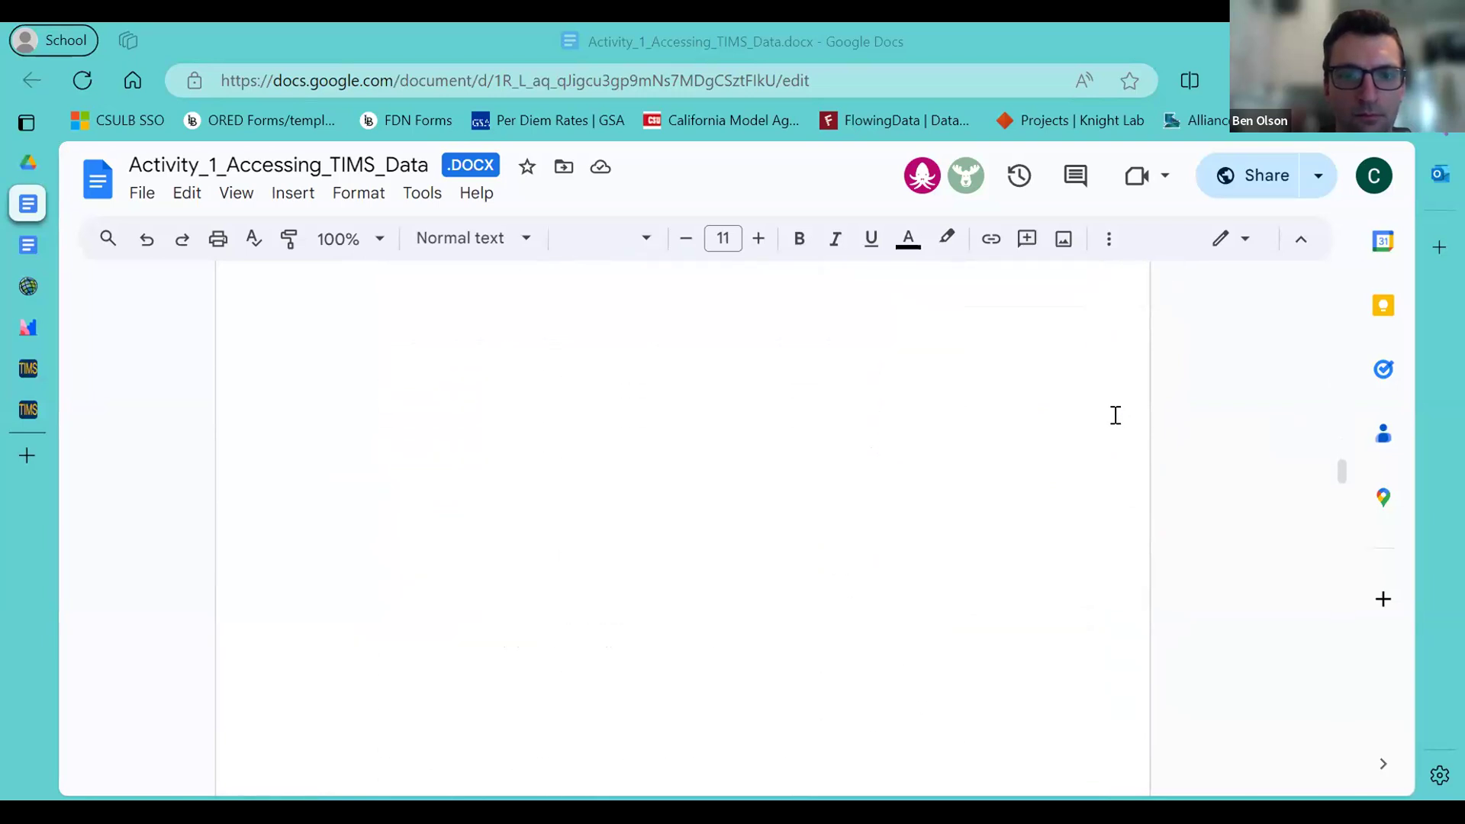
pyautogui.scroll(-5, 1115, 415)
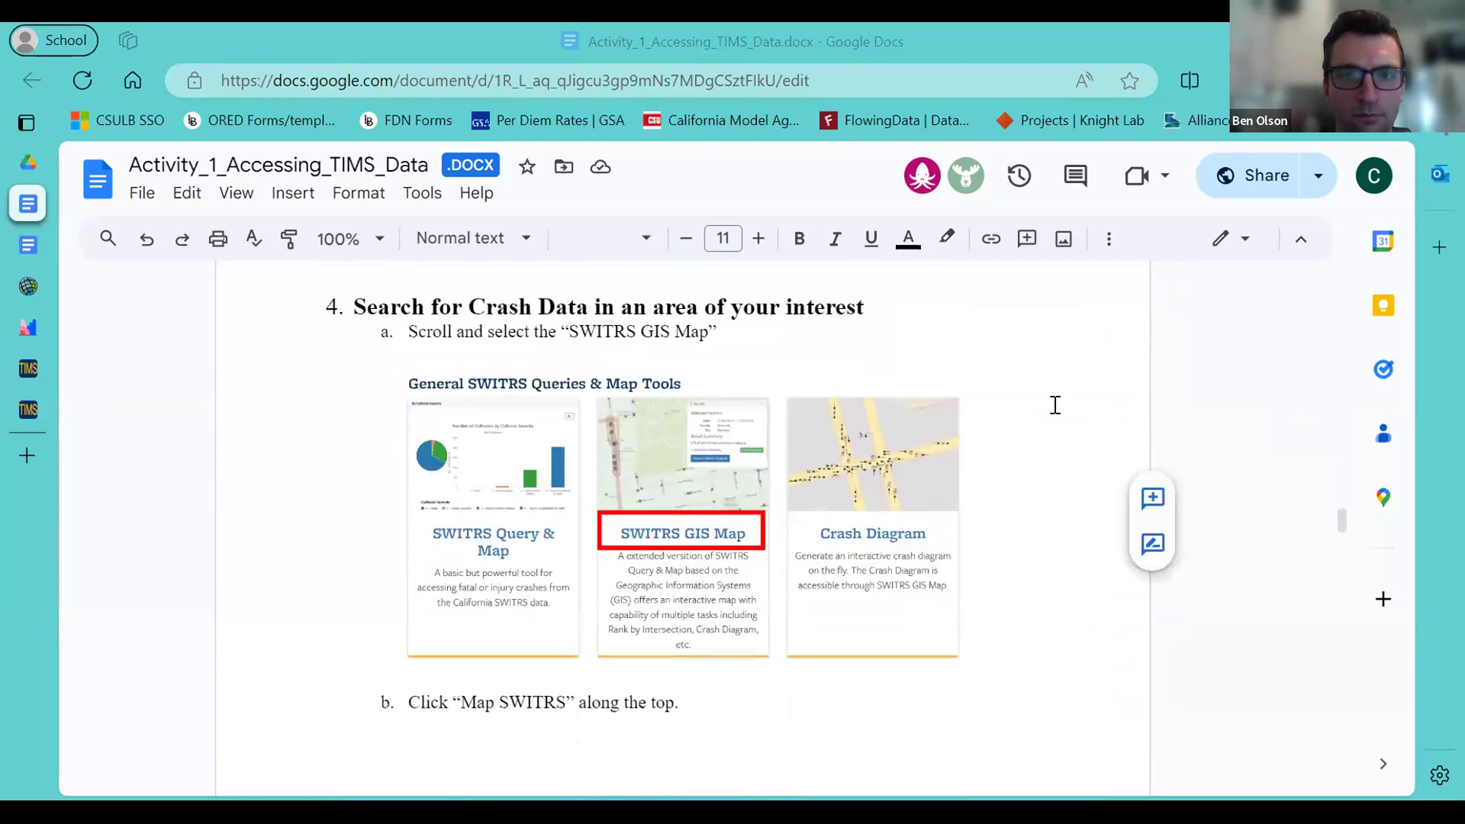
pyautogui.scroll(-10, 1055, 405)
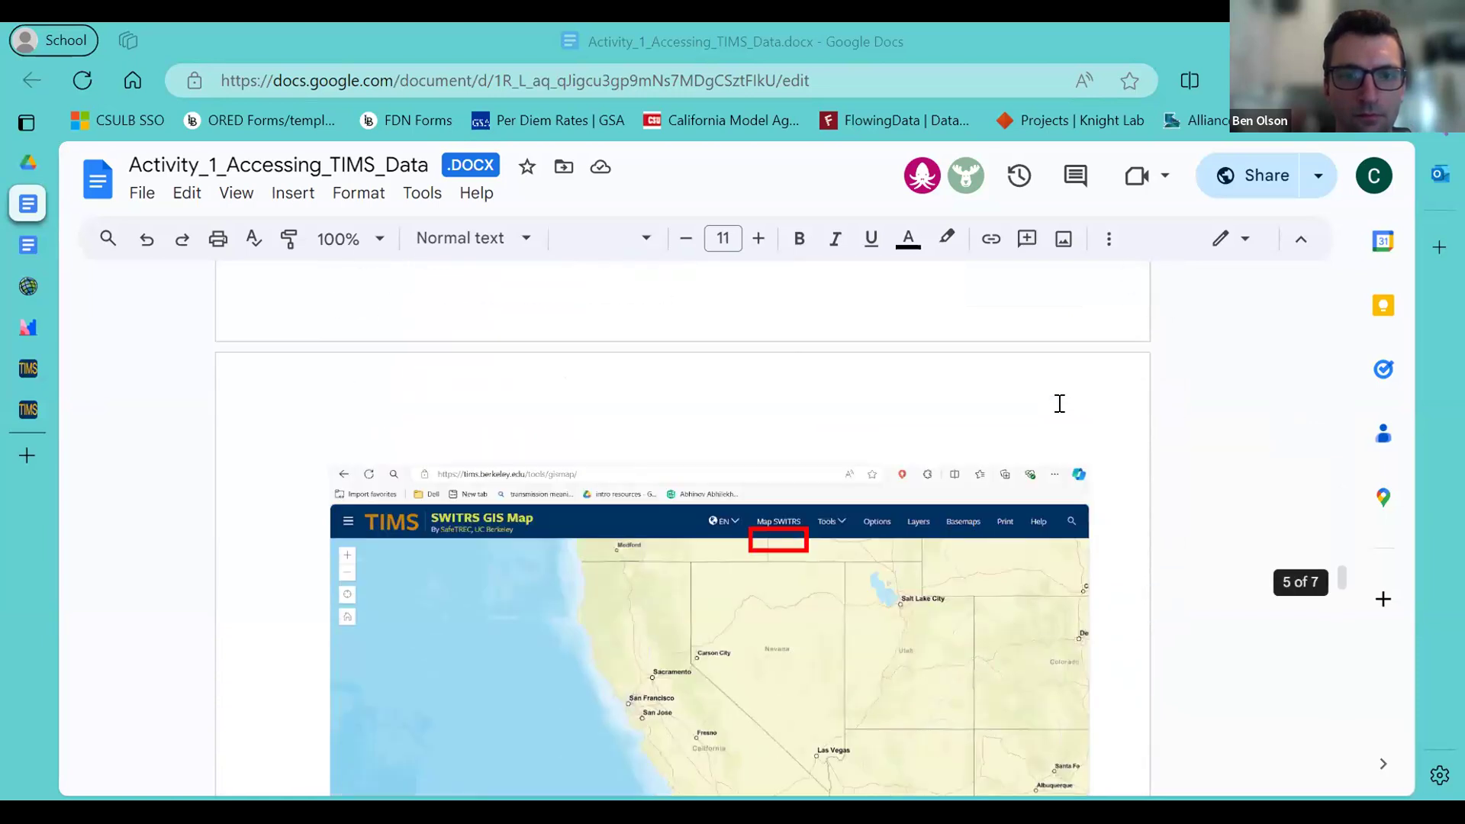
pyautogui.scroll(-1, 1059, 404)
pyautogui.scroll(-9, 1060, 404)
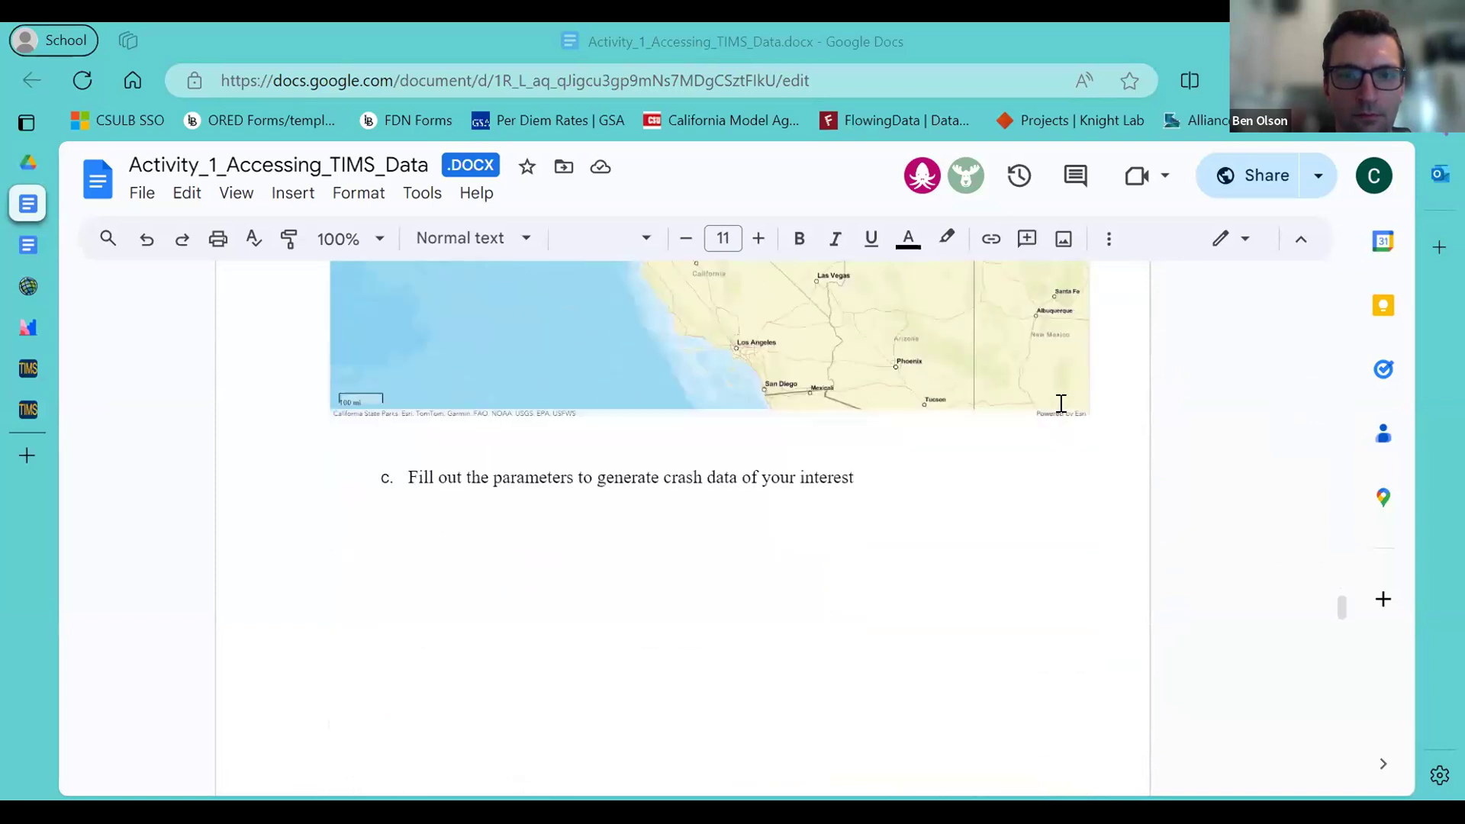
pyautogui.scroll(-3, 1062, 408)
pyautogui.scroll(-3, 1064, 412)
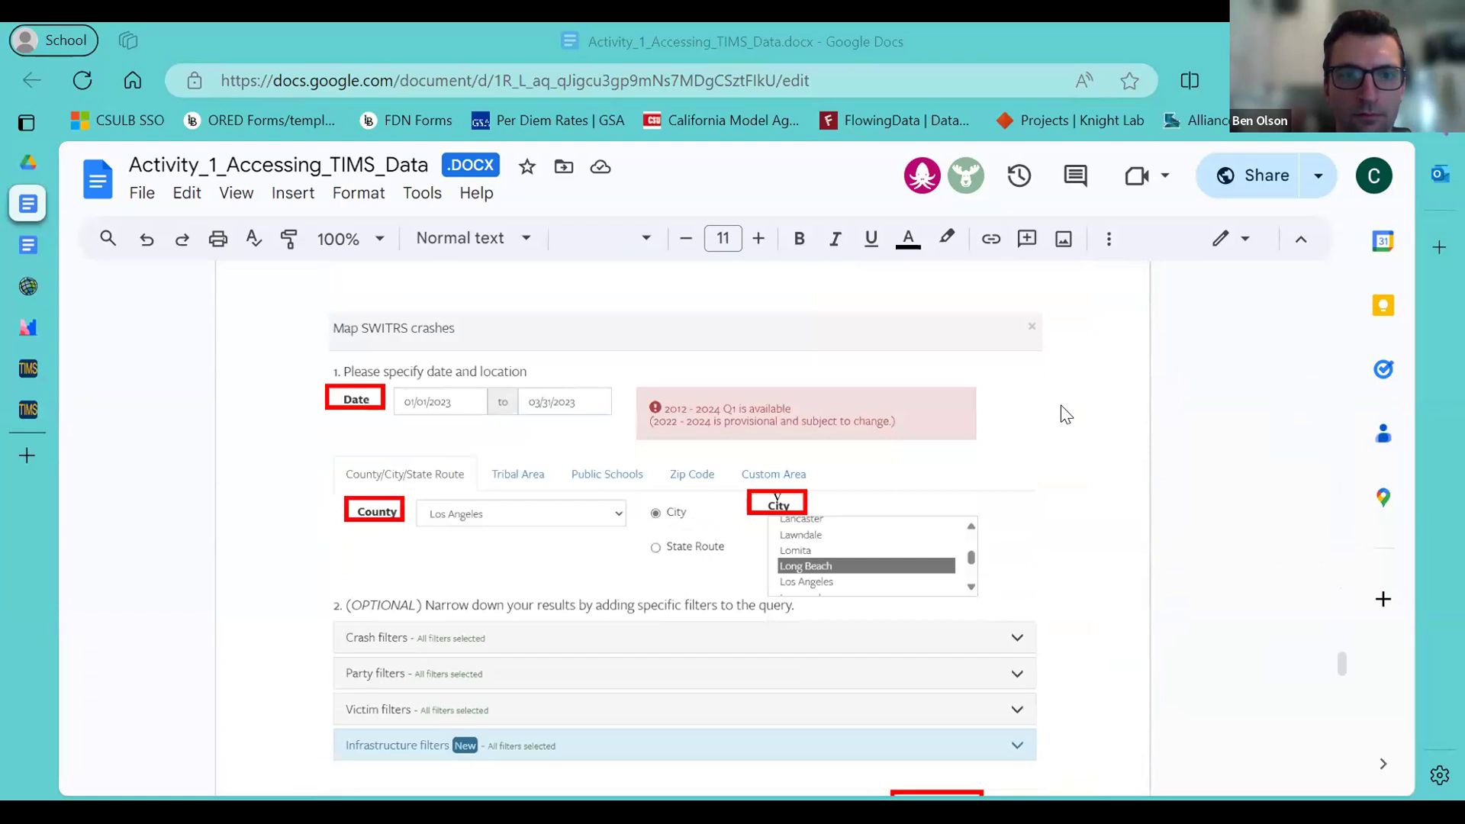
pyautogui.scroll(-4, 1066, 415)
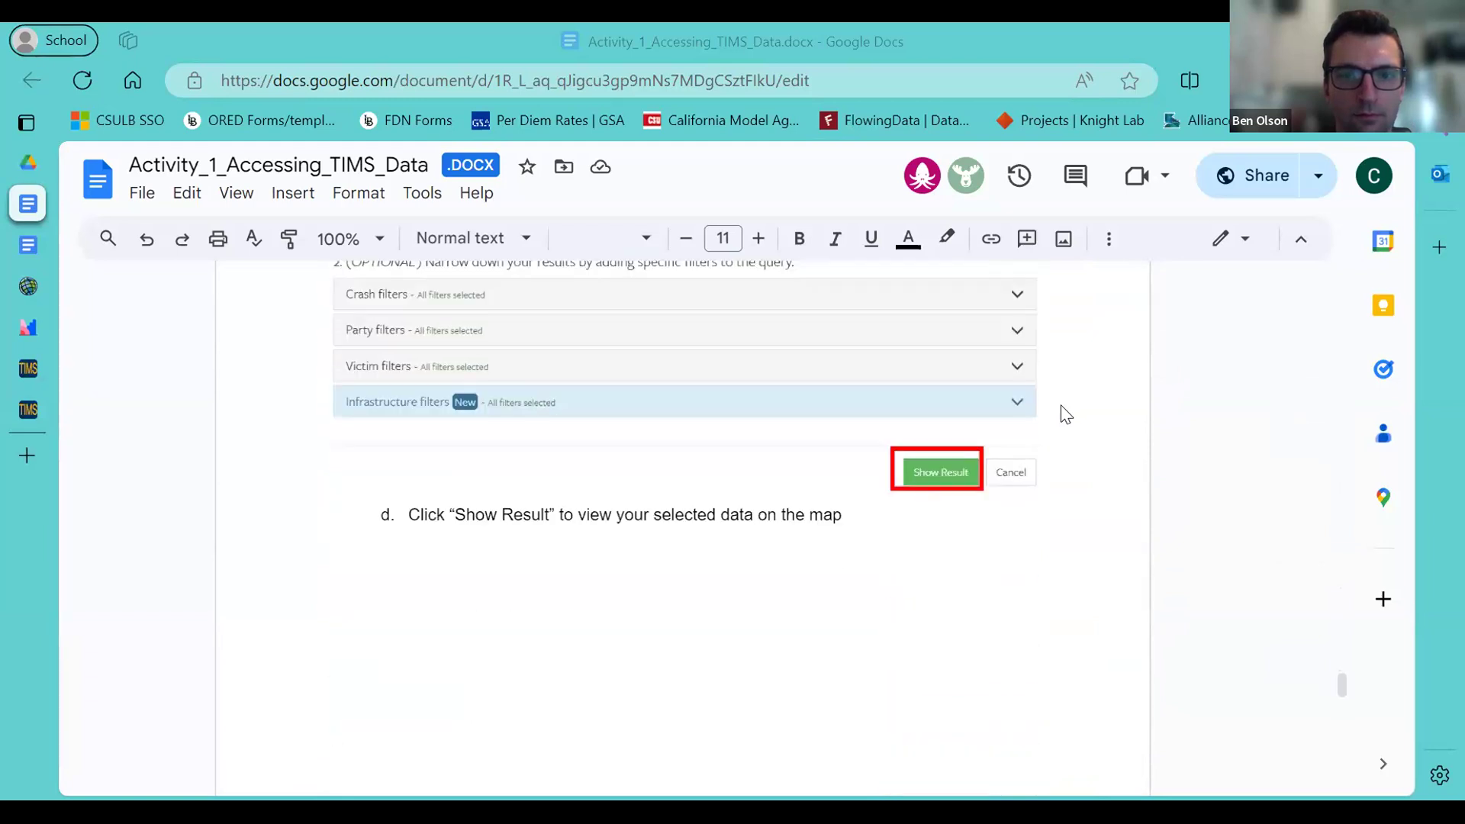
pyautogui.scroll(-8, 1066, 414)
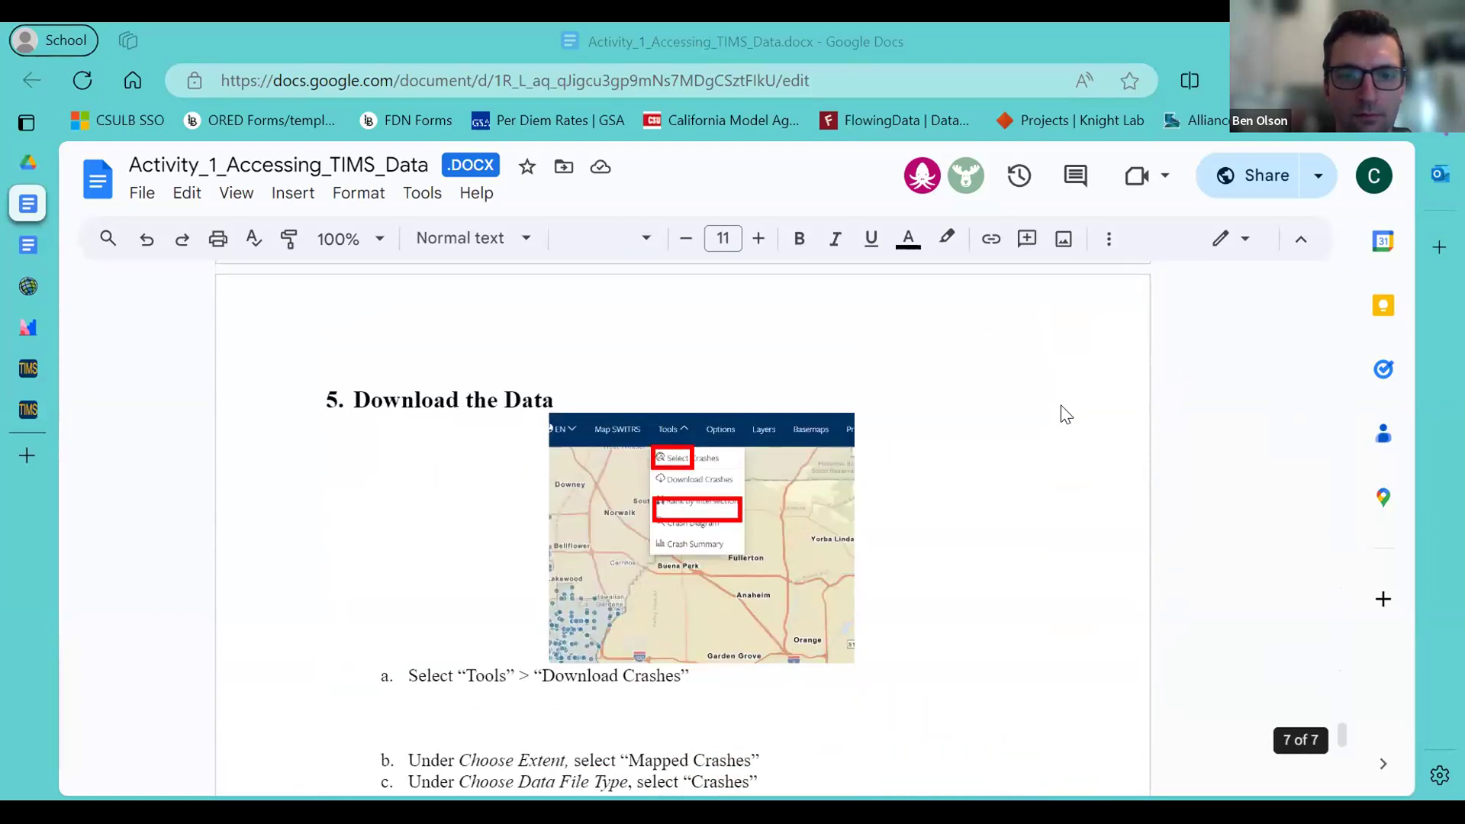
# Move the lower red highlight box slightly up on the Tools menu screenshot in section 5, Download the Data.
pyautogui.click(700, 505)
pyautogui.moveTo(700, 505); pyautogui.dragTo(717, 488)
pyautogui.scroll(-1, 968, 479)
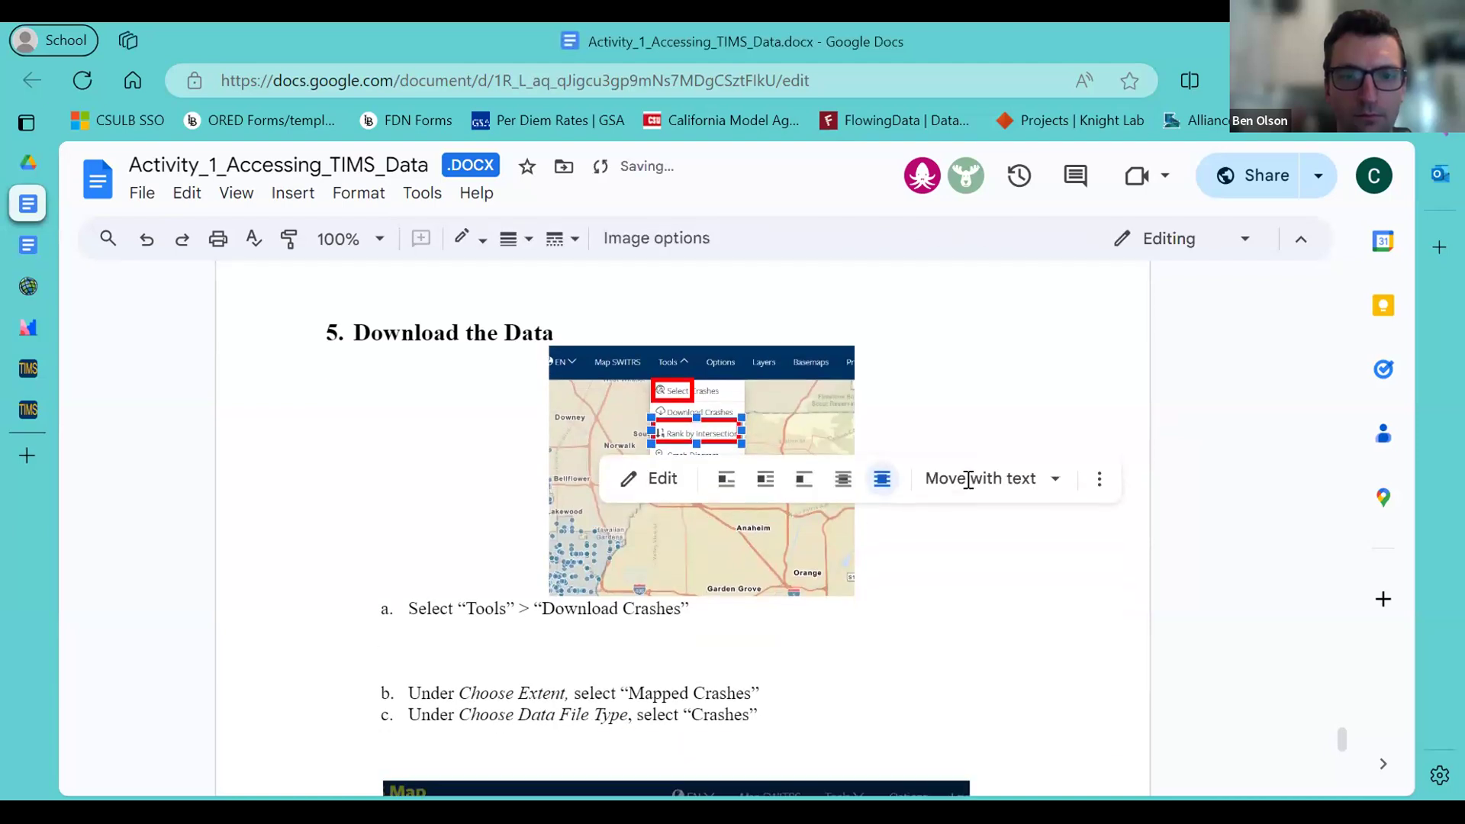
pyautogui.scroll(-5, 968, 479)
pyautogui.scroll(-3, 967, 479)
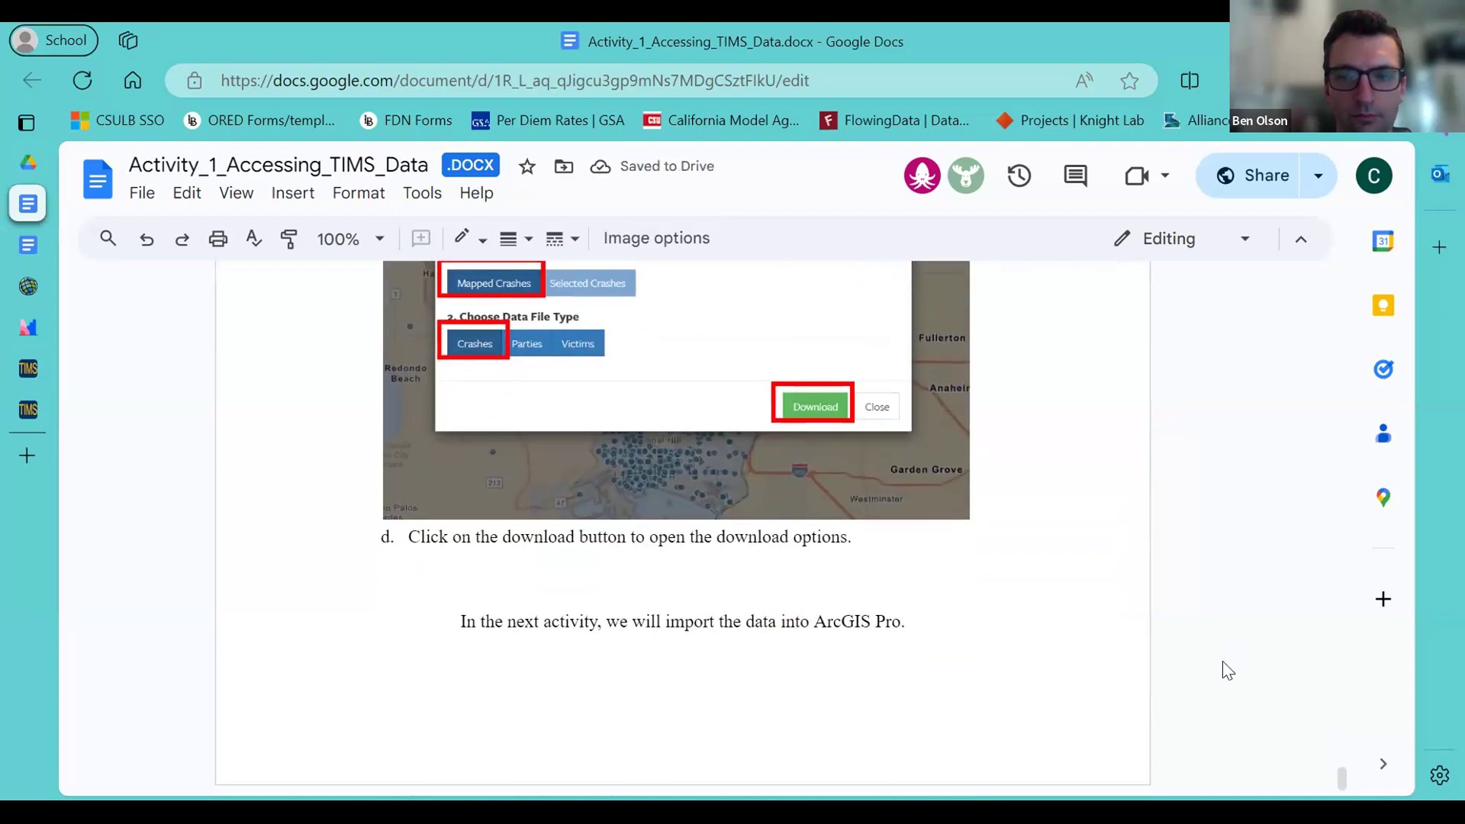
# Move the red highlight boxes up toward Register in the section 2 screenshot and Map SWITRS in the section 4 screenshot.
pyautogui.moveTo(1341, 778); pyautogui.dragTo(1338, 343)
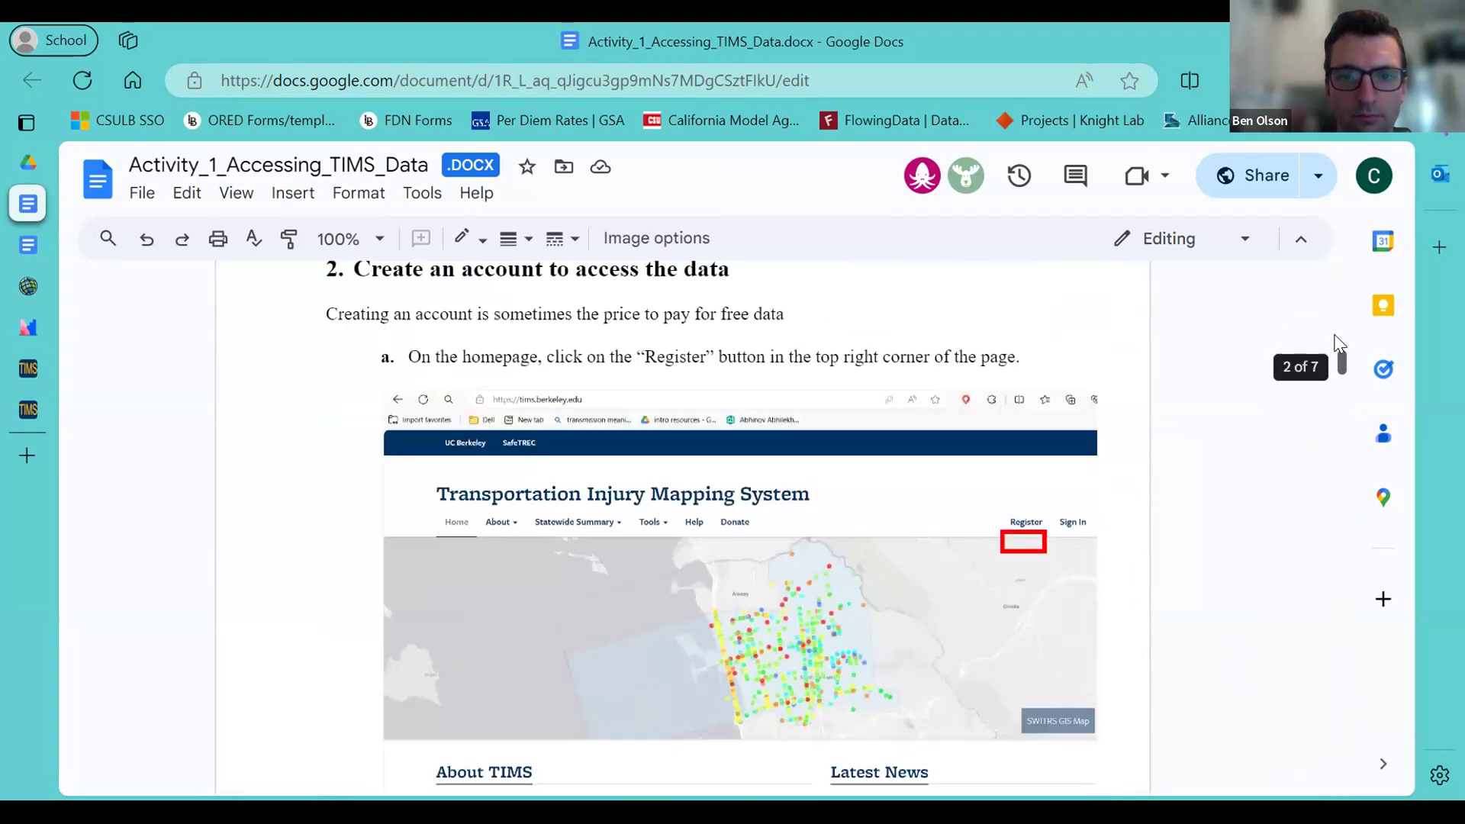
pyautogui.moveTo(1015, 496); pyautogui.dragTo(1009, 470)
pyautogui.scroll(-10, 939, 576)
pyautogui.scroll(3, 940, 578)
pyautogui.scroll(2, 941, 578)
pyautogui.scroll(-20, 940, 578)
pyautogui.scroll(-6, 939, 574)
pyautogui.moveTo(796, 393); pyautogui.dragTo(791, 379)
pyautogui.scroll(-5, 896, 555)
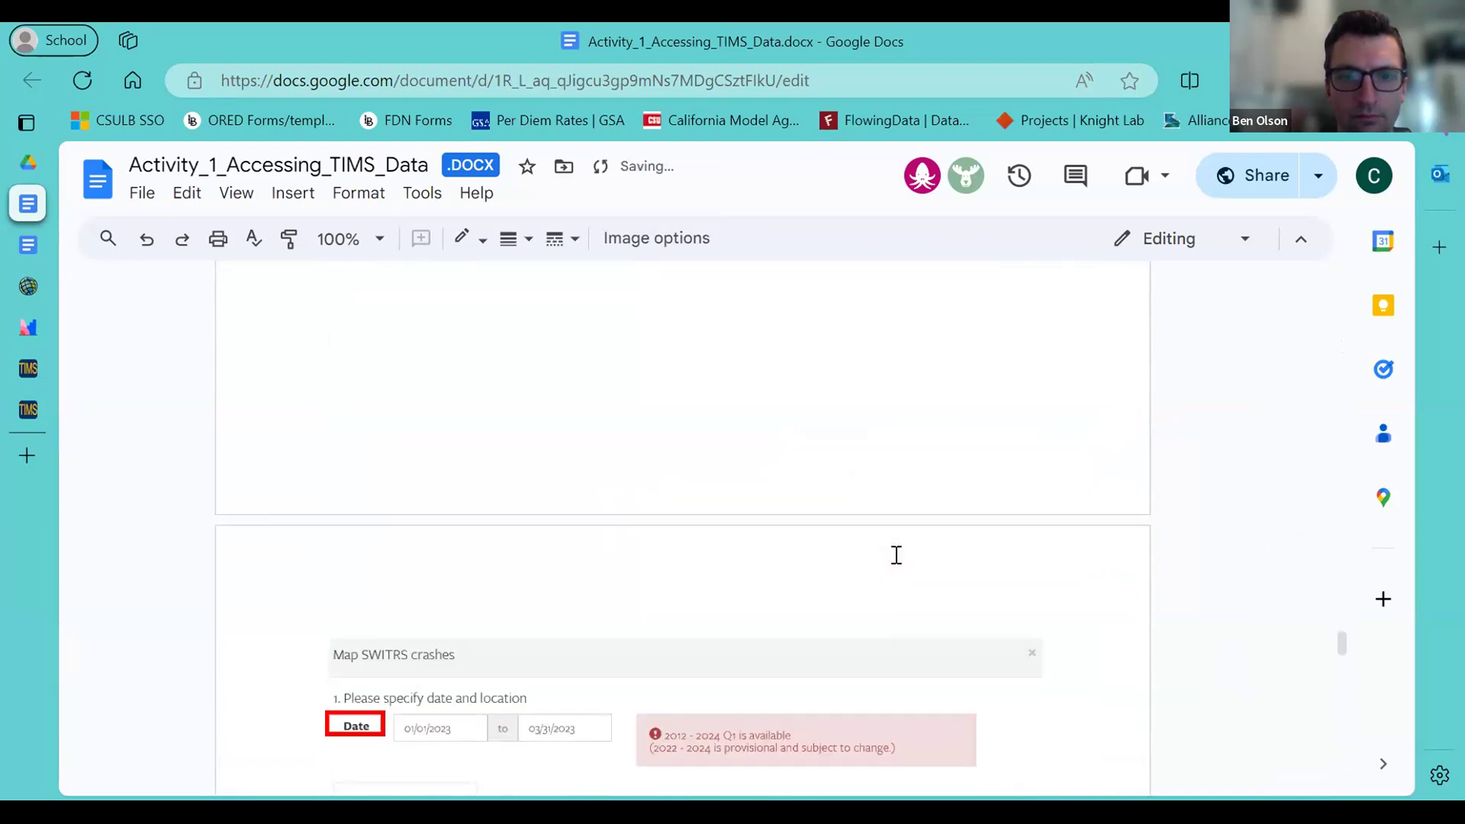
# Switch to the TIMS SWITRS GIS Map with the Fresno results and examine the mapped crashes across the surrounding area.
pyautogui.scroll(-5, 896, 554)
pyautogui.moveTo(58, 334)
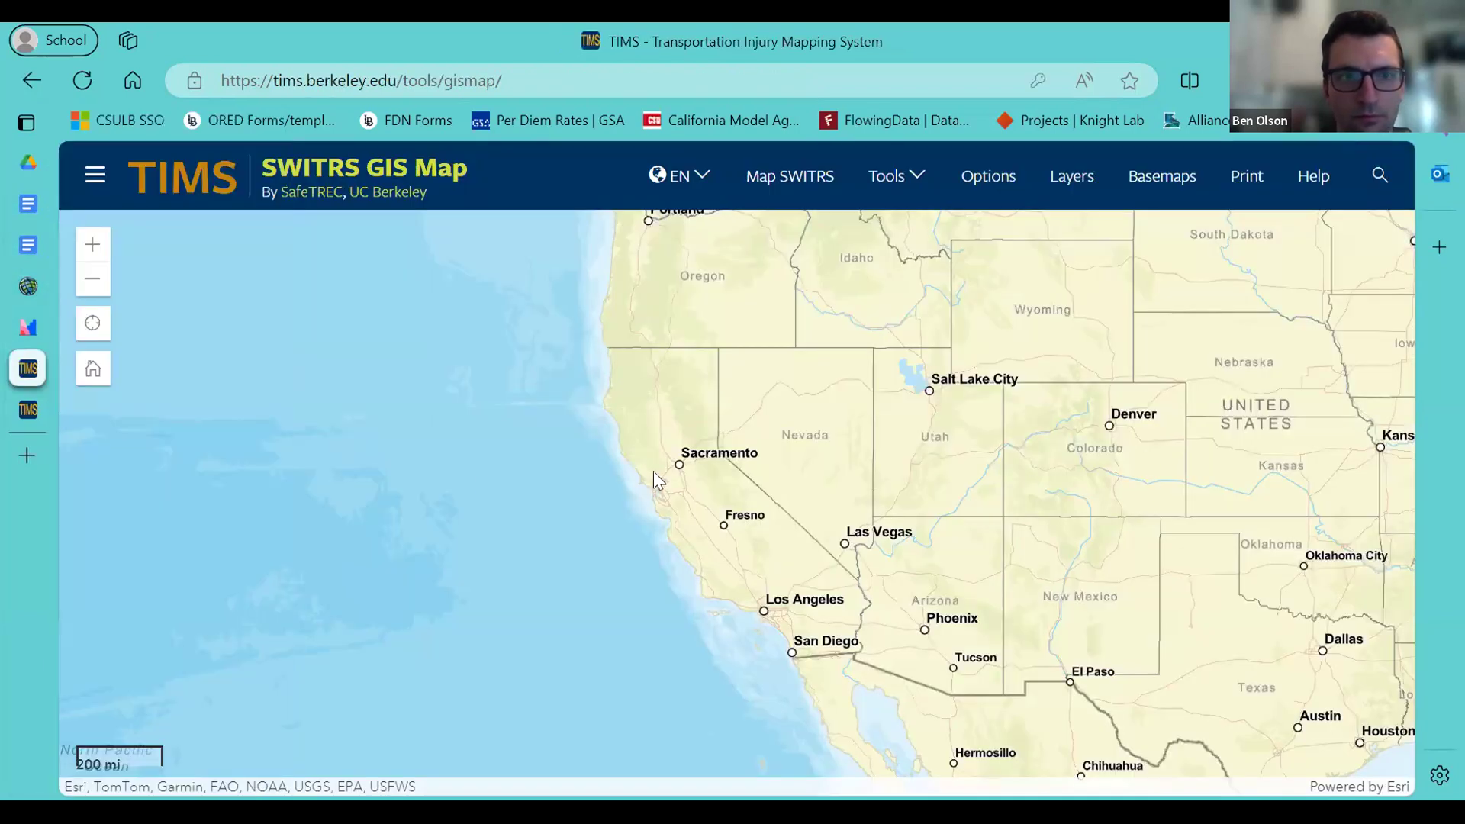
pyautogui.click(88, 412)
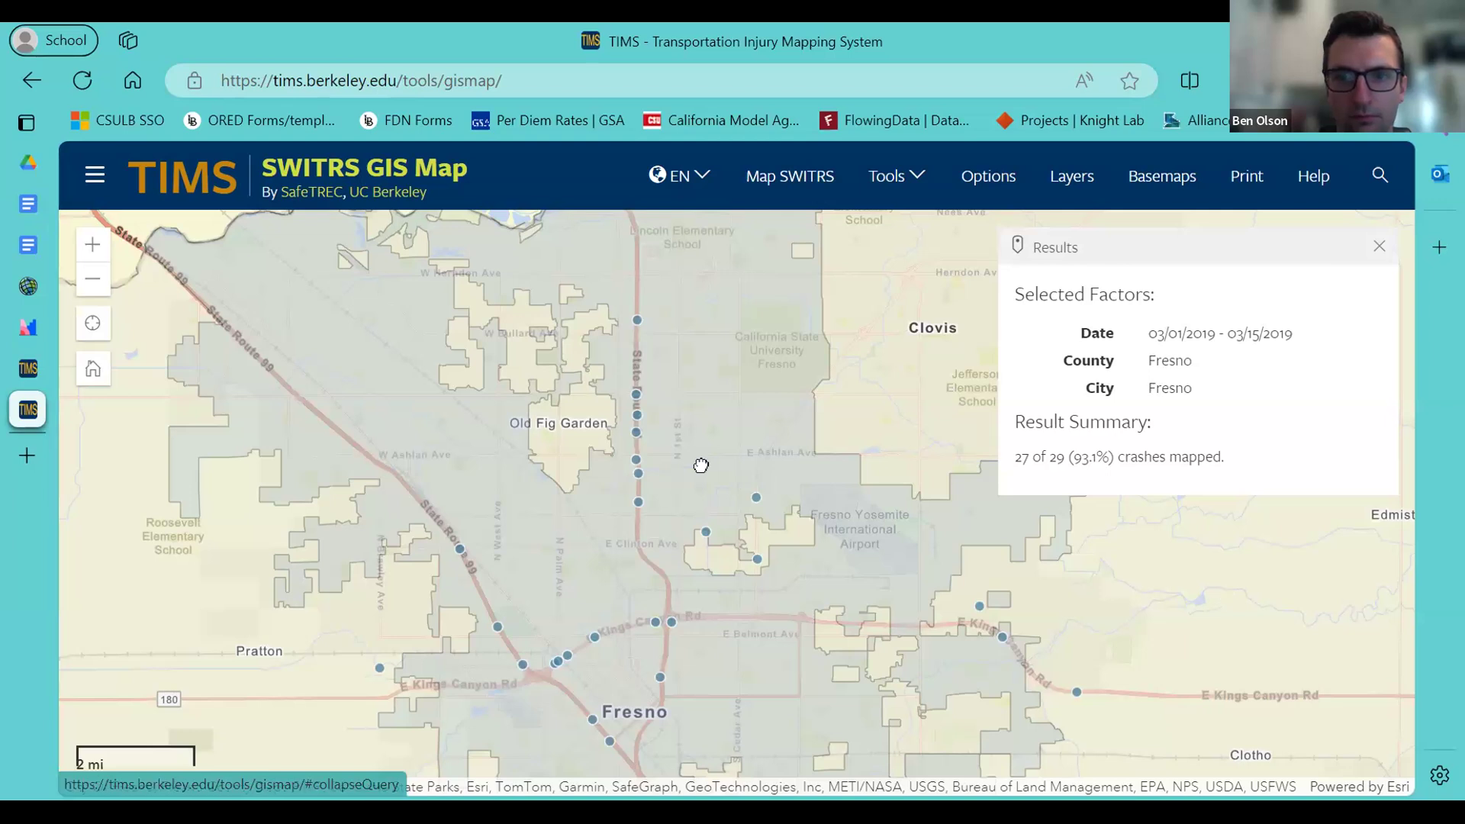
pyautogui.scroll(-2, 701, 465)
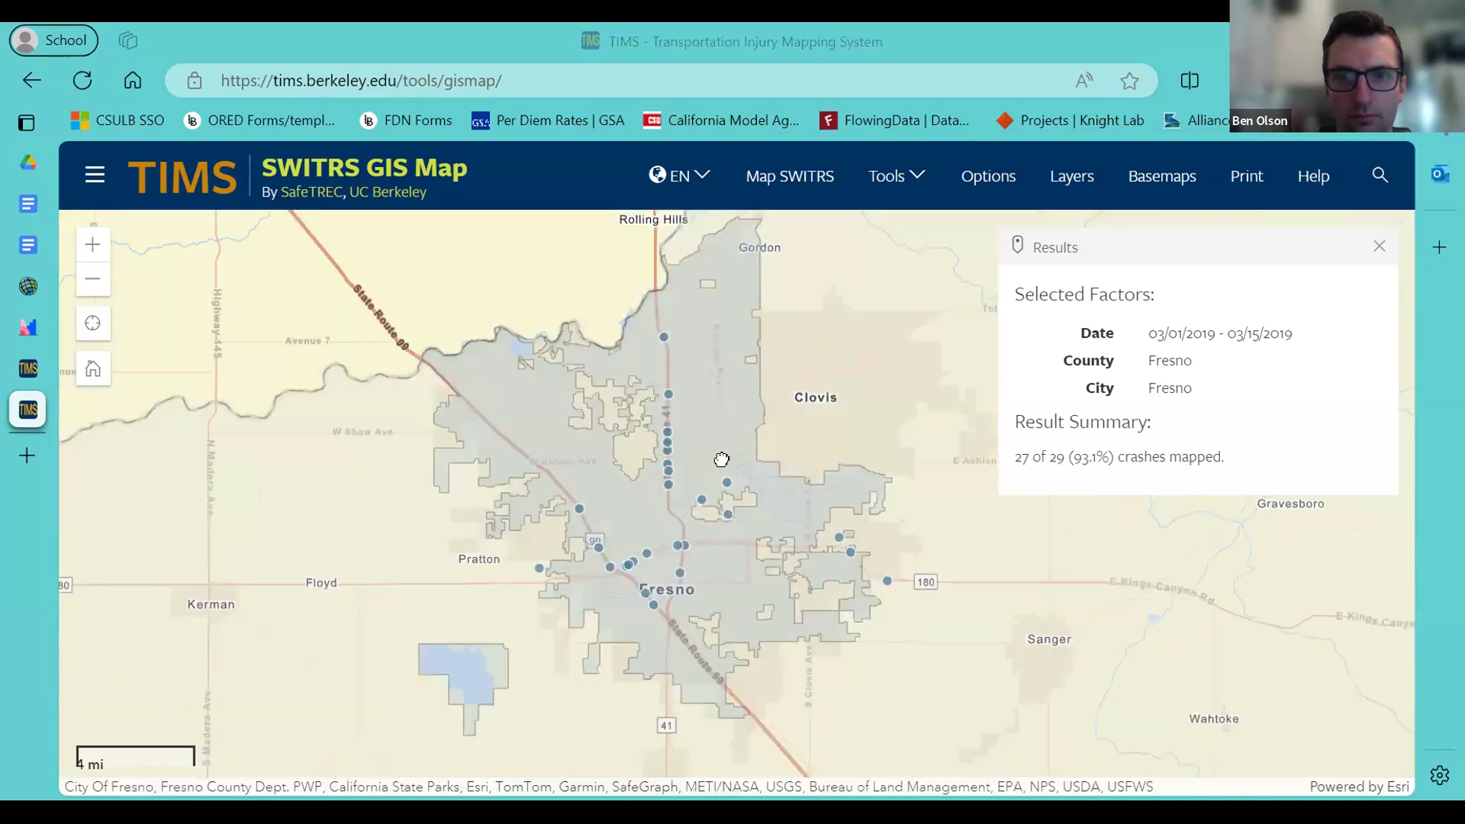
pyautogui.scroll(-1, 834, 470)
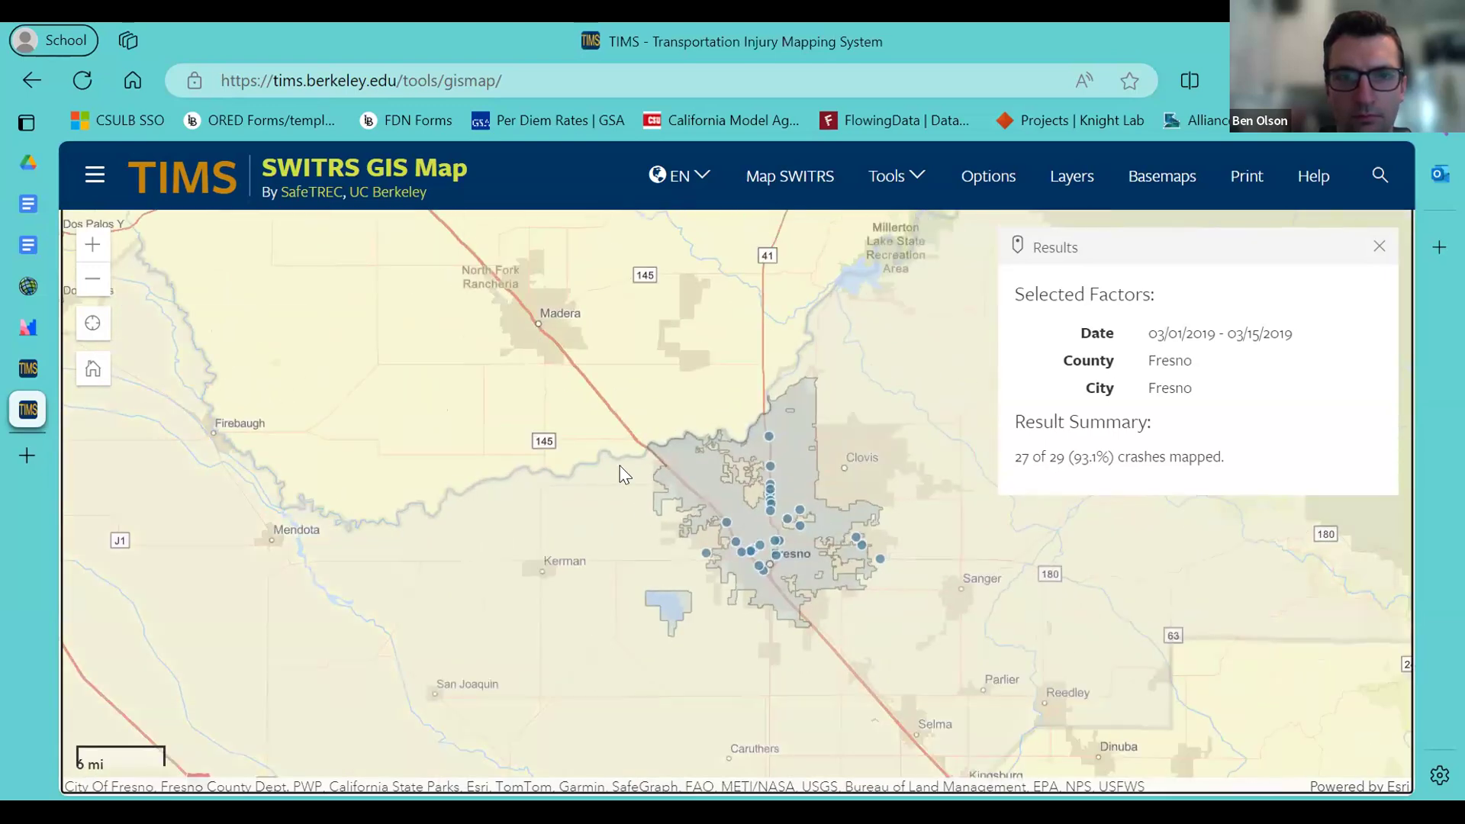
pyautogui.scroll(1, 656, 459)
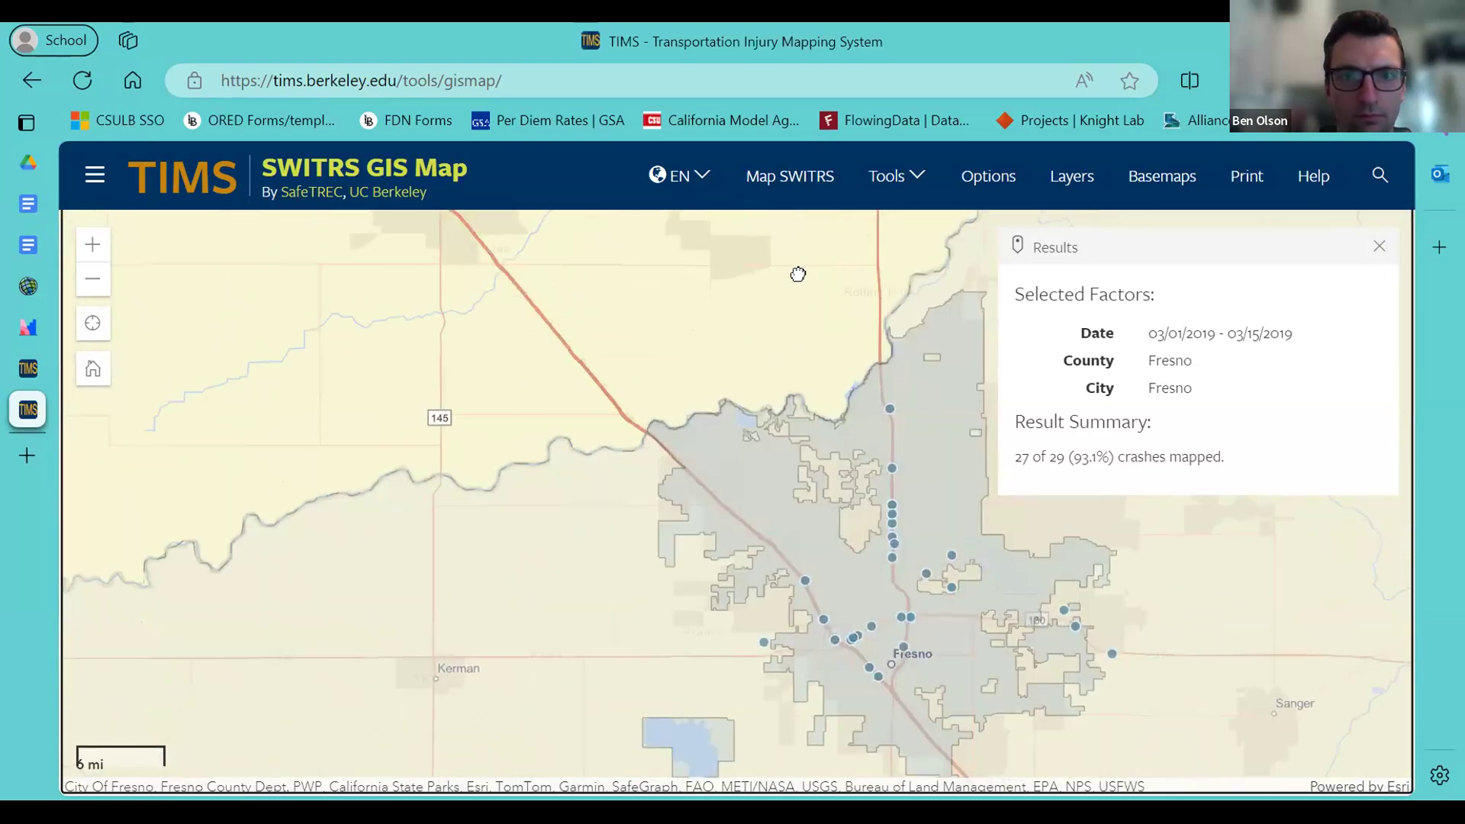
# Open the Map SWITRS crashes query, look over its date, location and filter settings, and close it without changes.
pyautogui.click(812, 181)
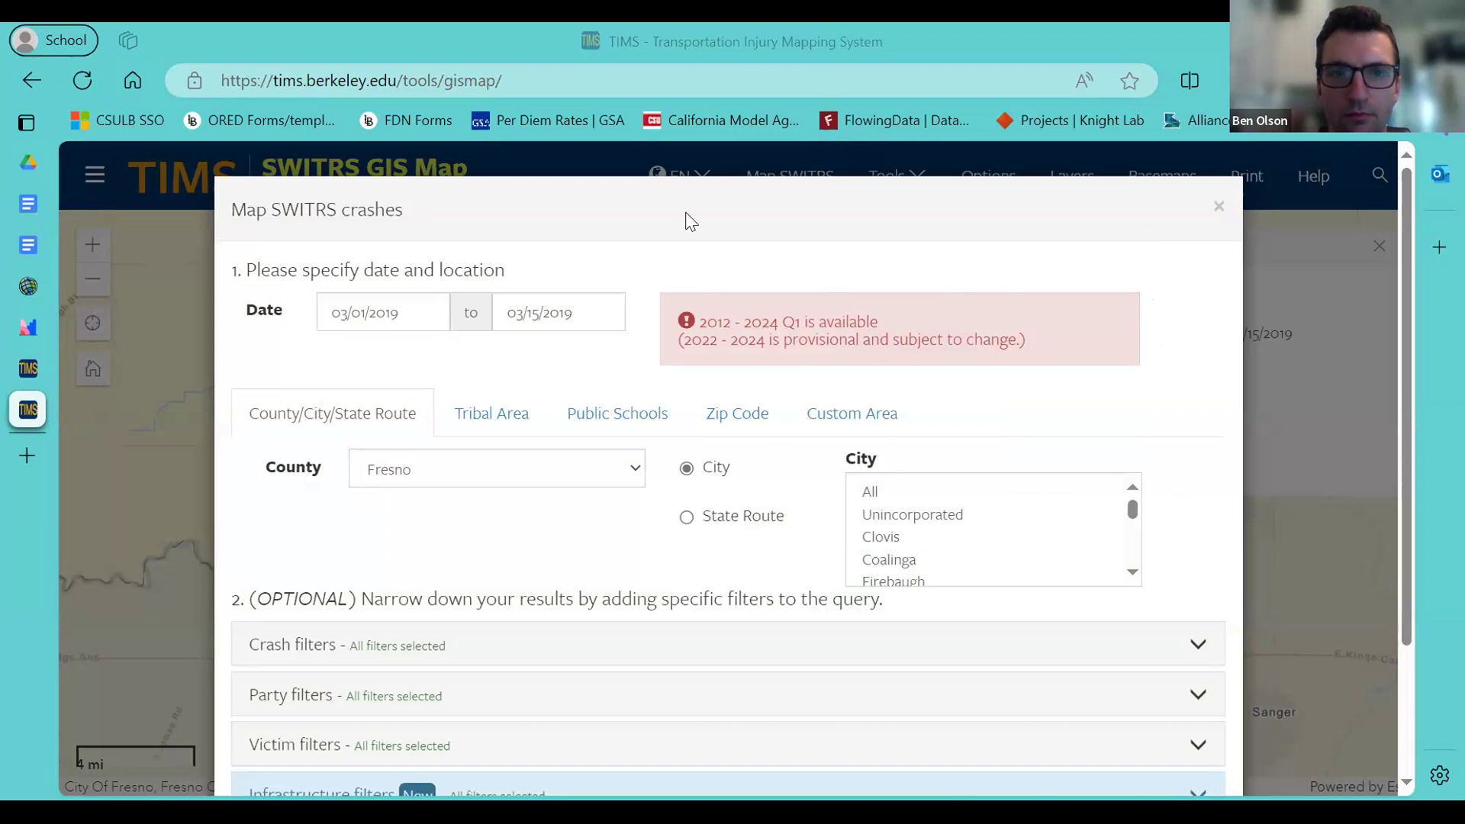
pyautogui.scroll(-2, 906, 355)
pyautogui.scroll(2, 906, 355)
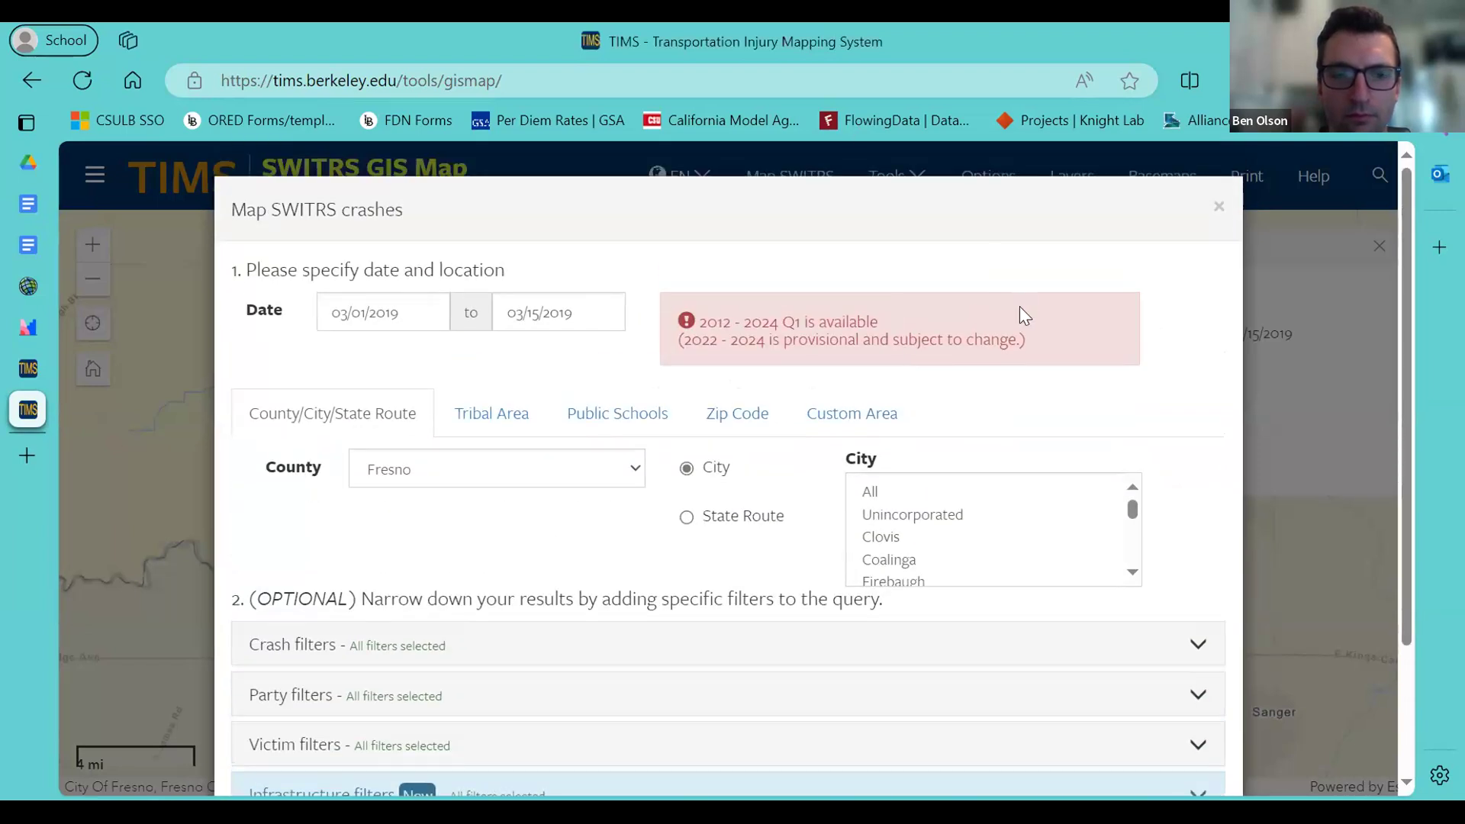
pyautogui.click(1215, 203)
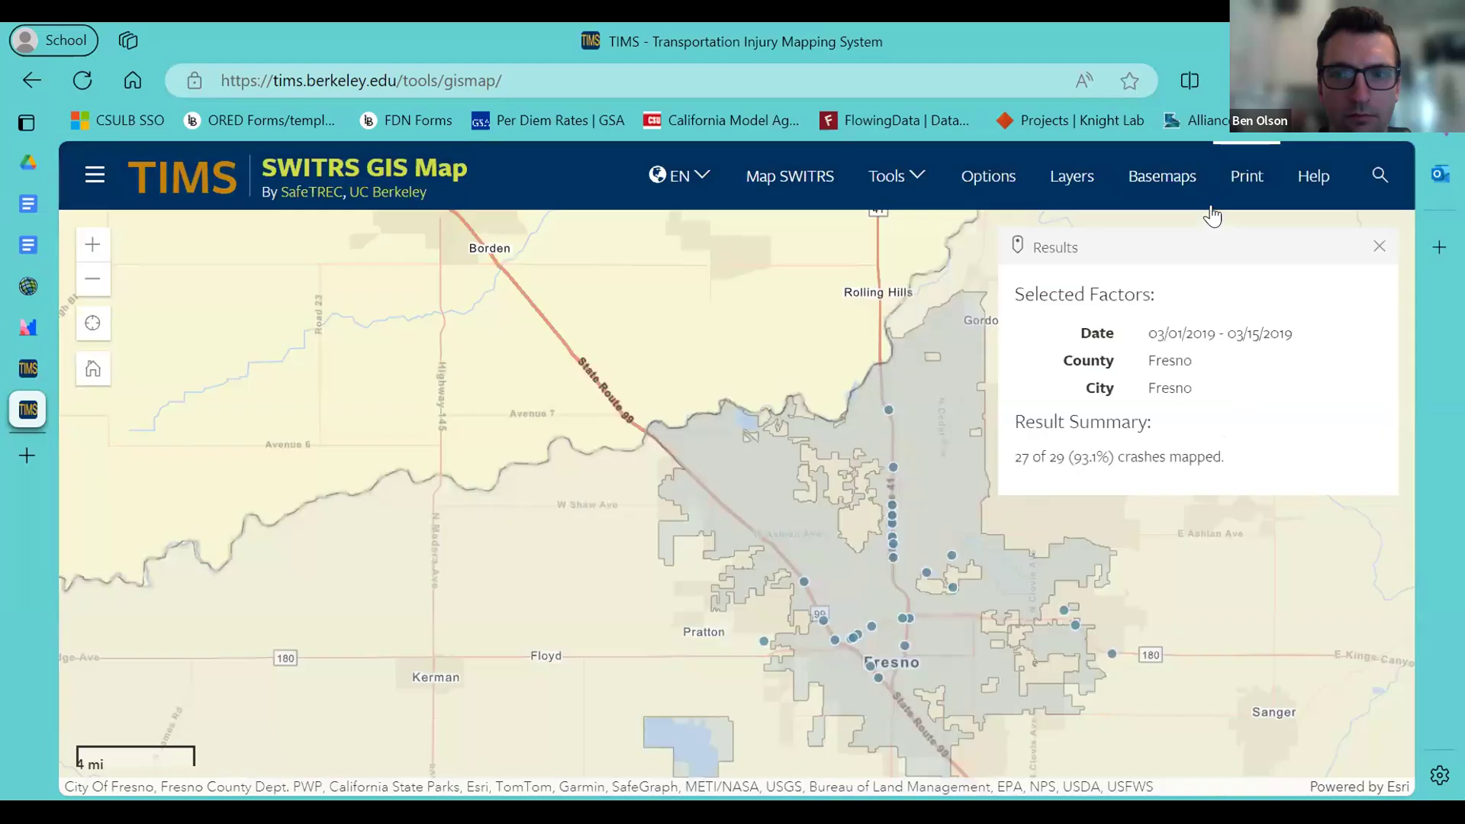
# Examine the Fresno crash map and the share of crashes mapped in the result summary.
pyautogui.moveTo(664, 323); pyautogui.dragTo(595, 301)
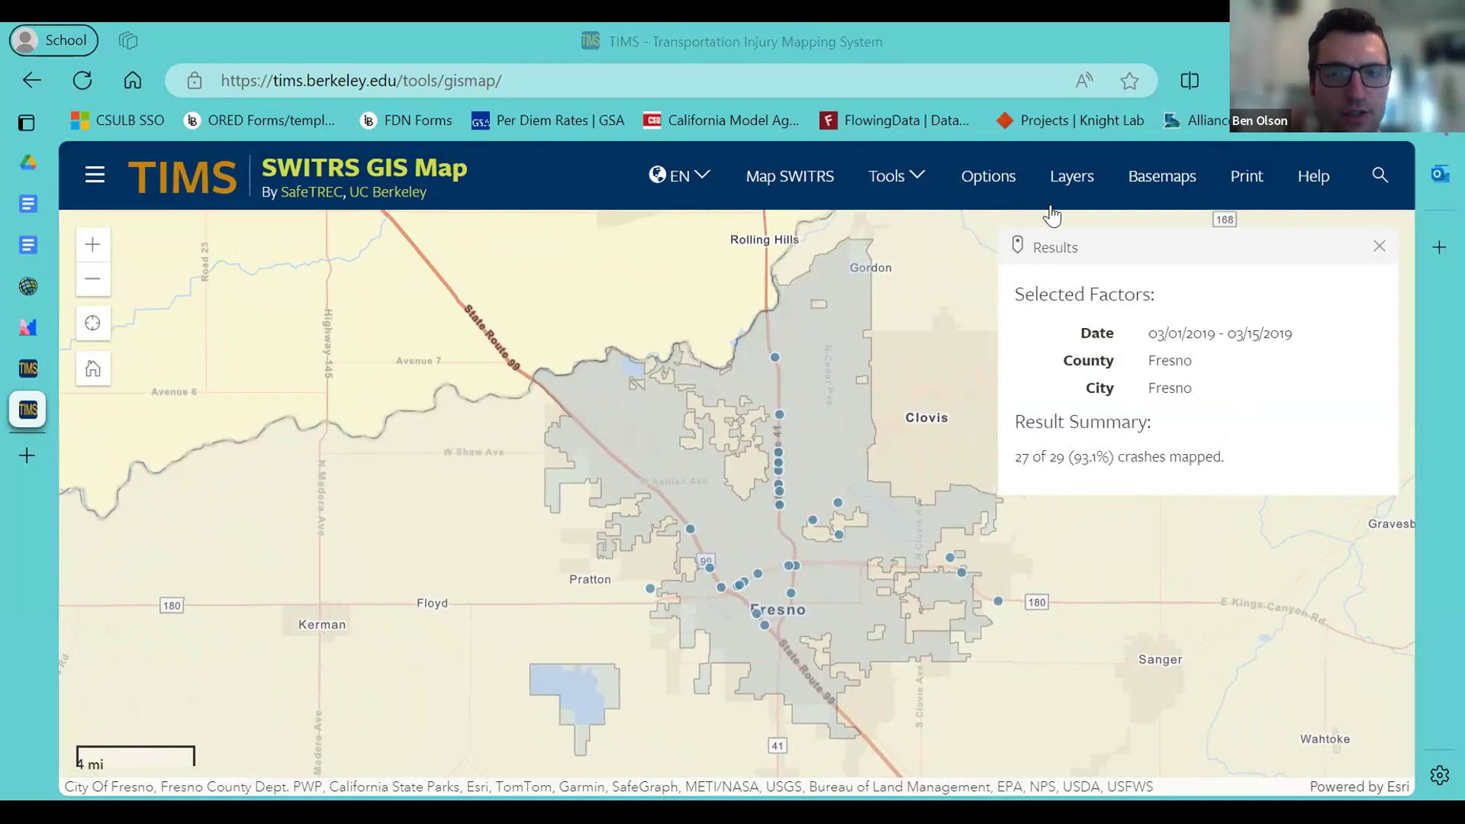
pyautogui.moveTo(1110, 458); pyautogui.dragTo(1072, 455)
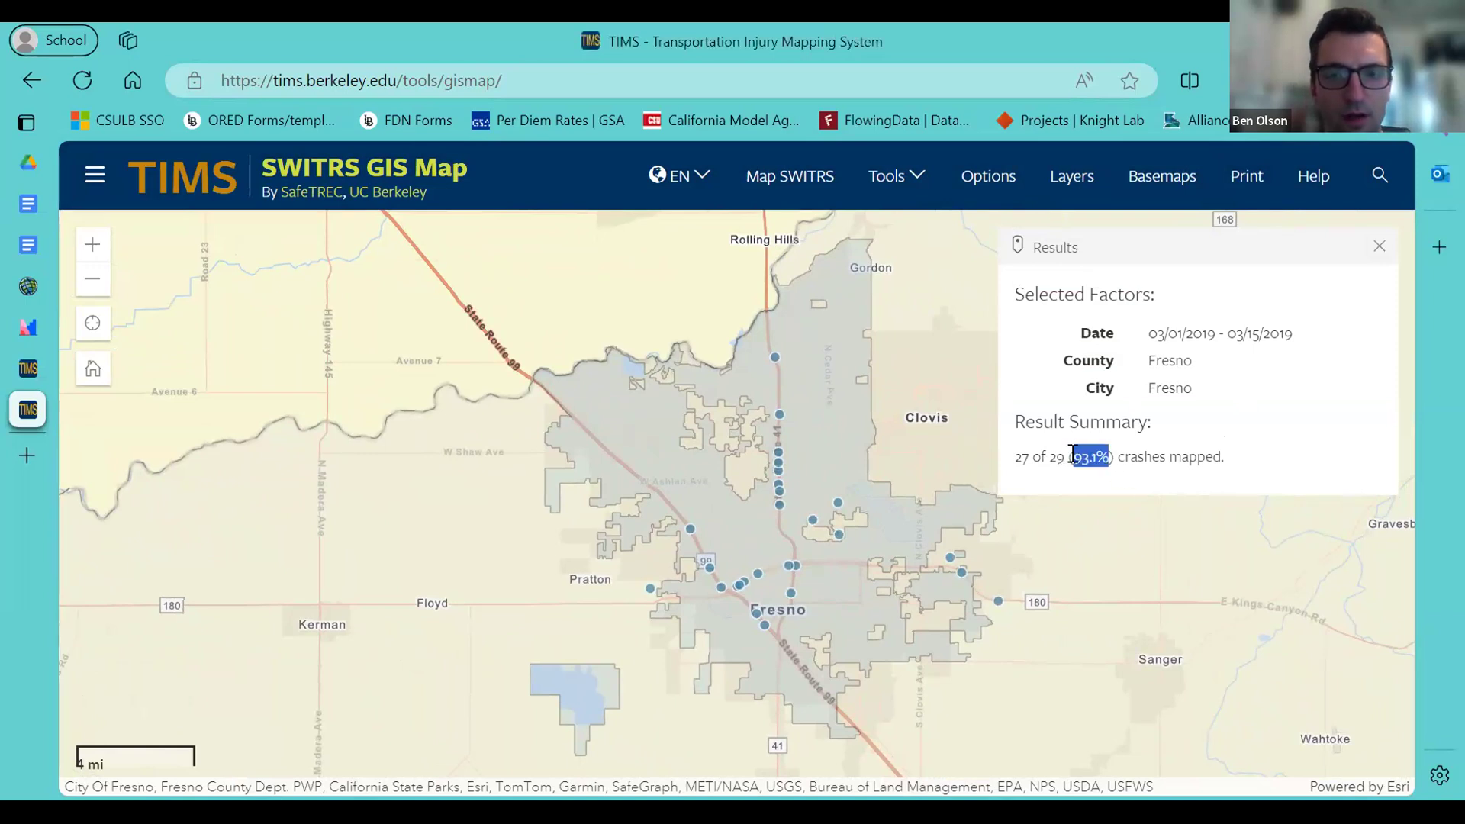
pyautogui.click(1219, 463)
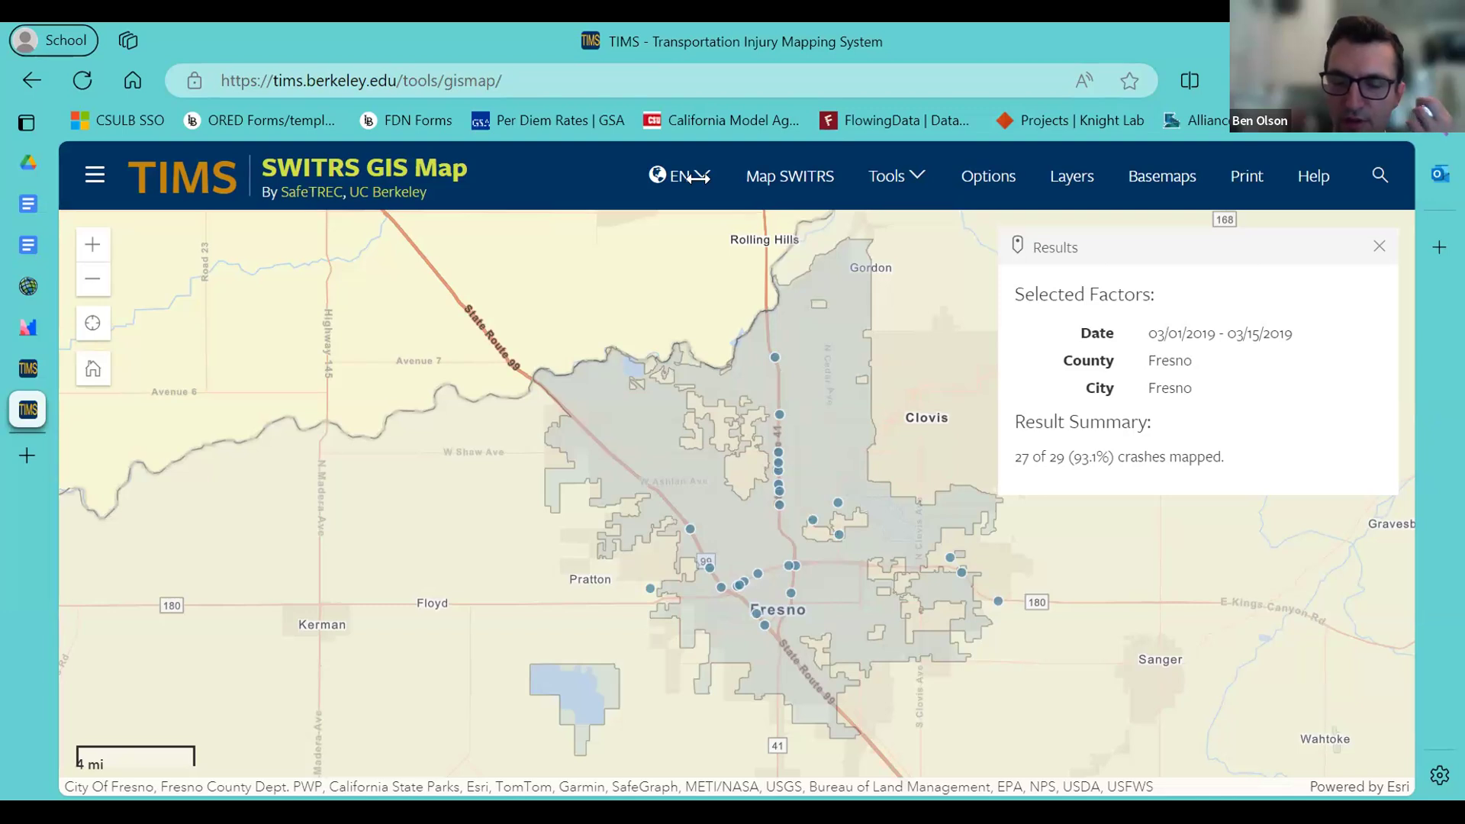
pyautogui.moveTo(1110, 459); pyautogui.dragTo(1013, 457)
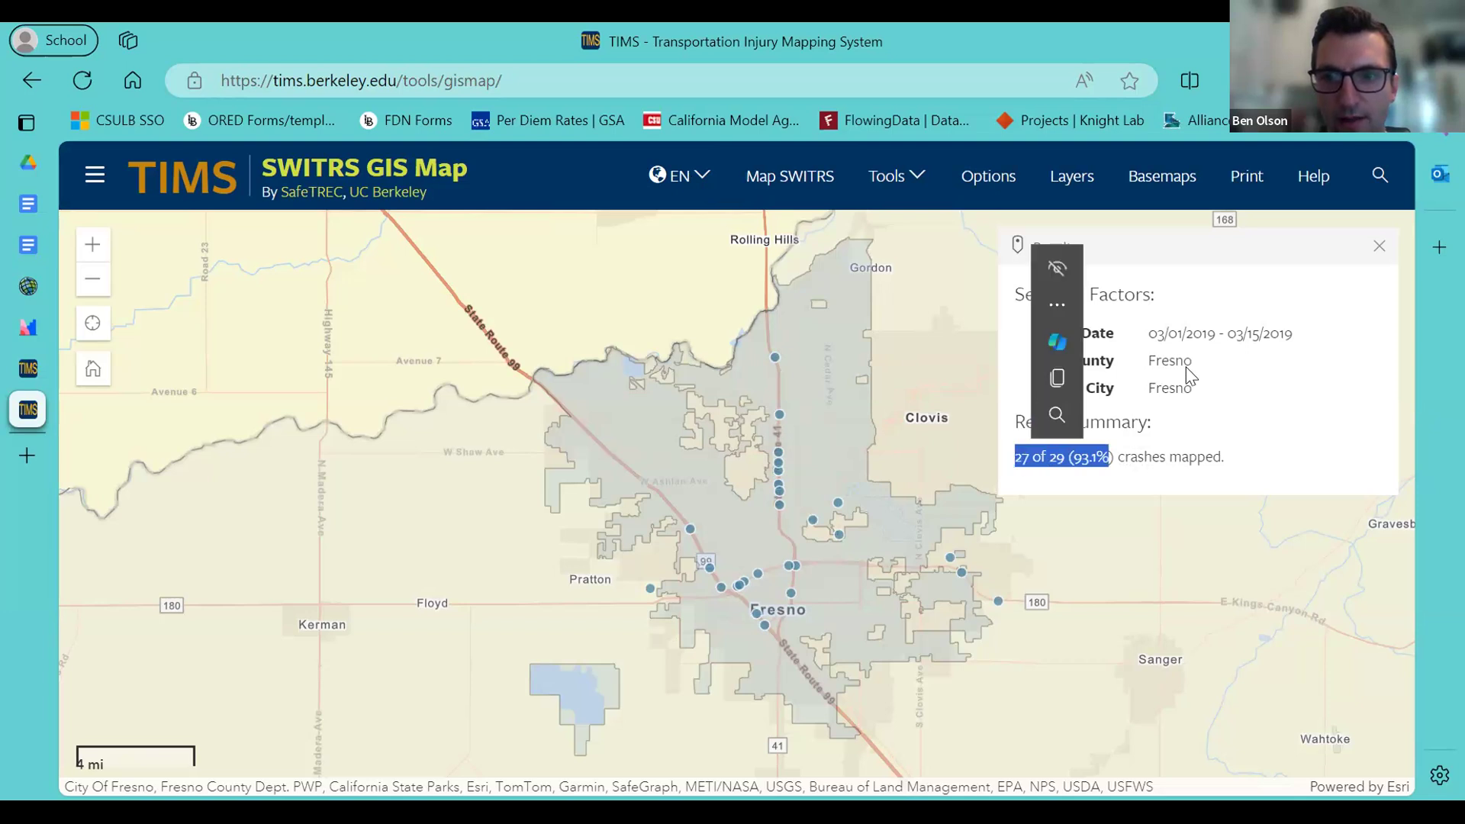
pyautogui.click(1264, 366)
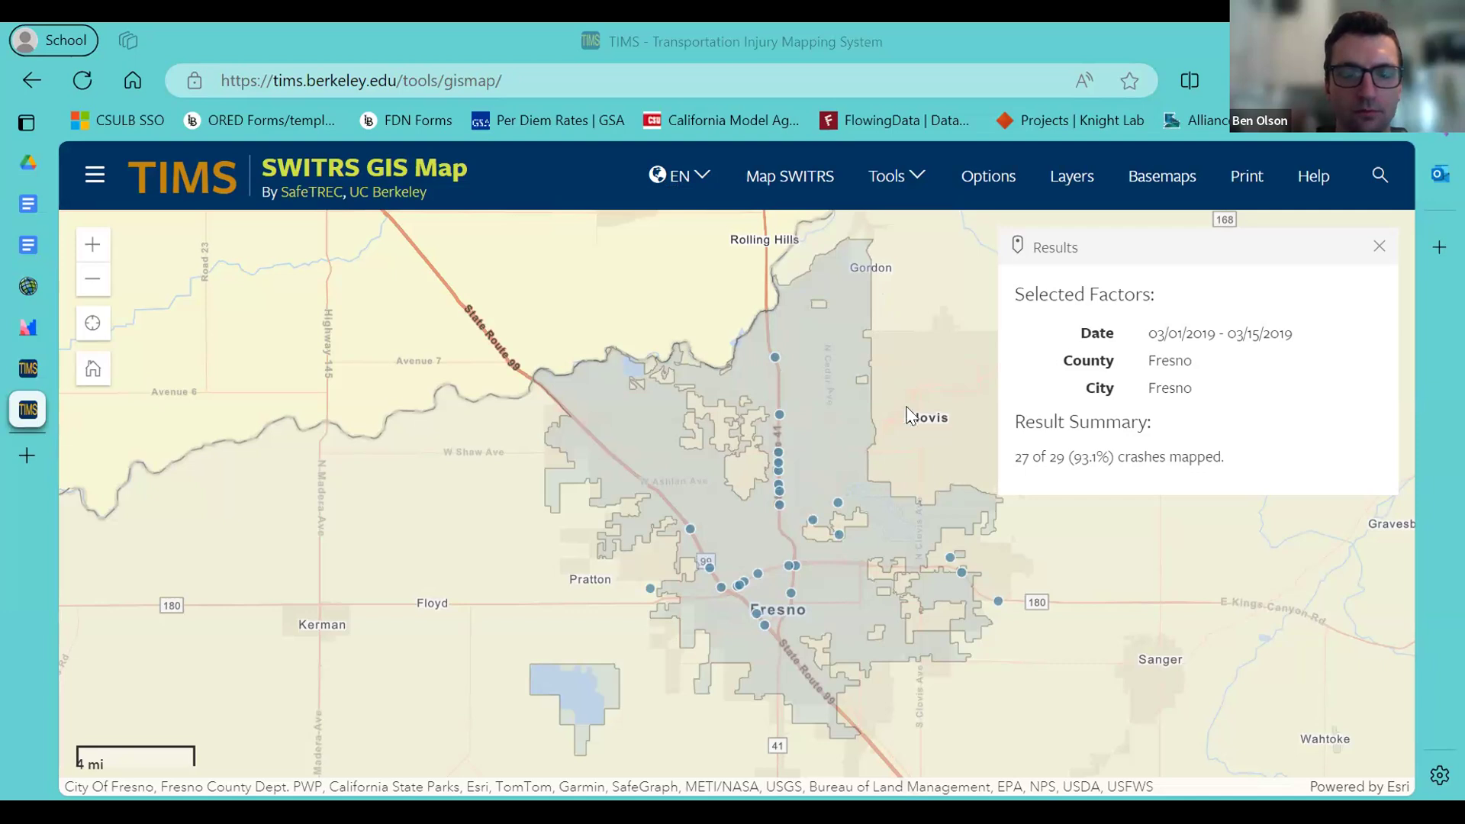
# Map the SWITRS crashes for the city of Long Beach in Los Angeles County.
pyautogui.click(815, 177)
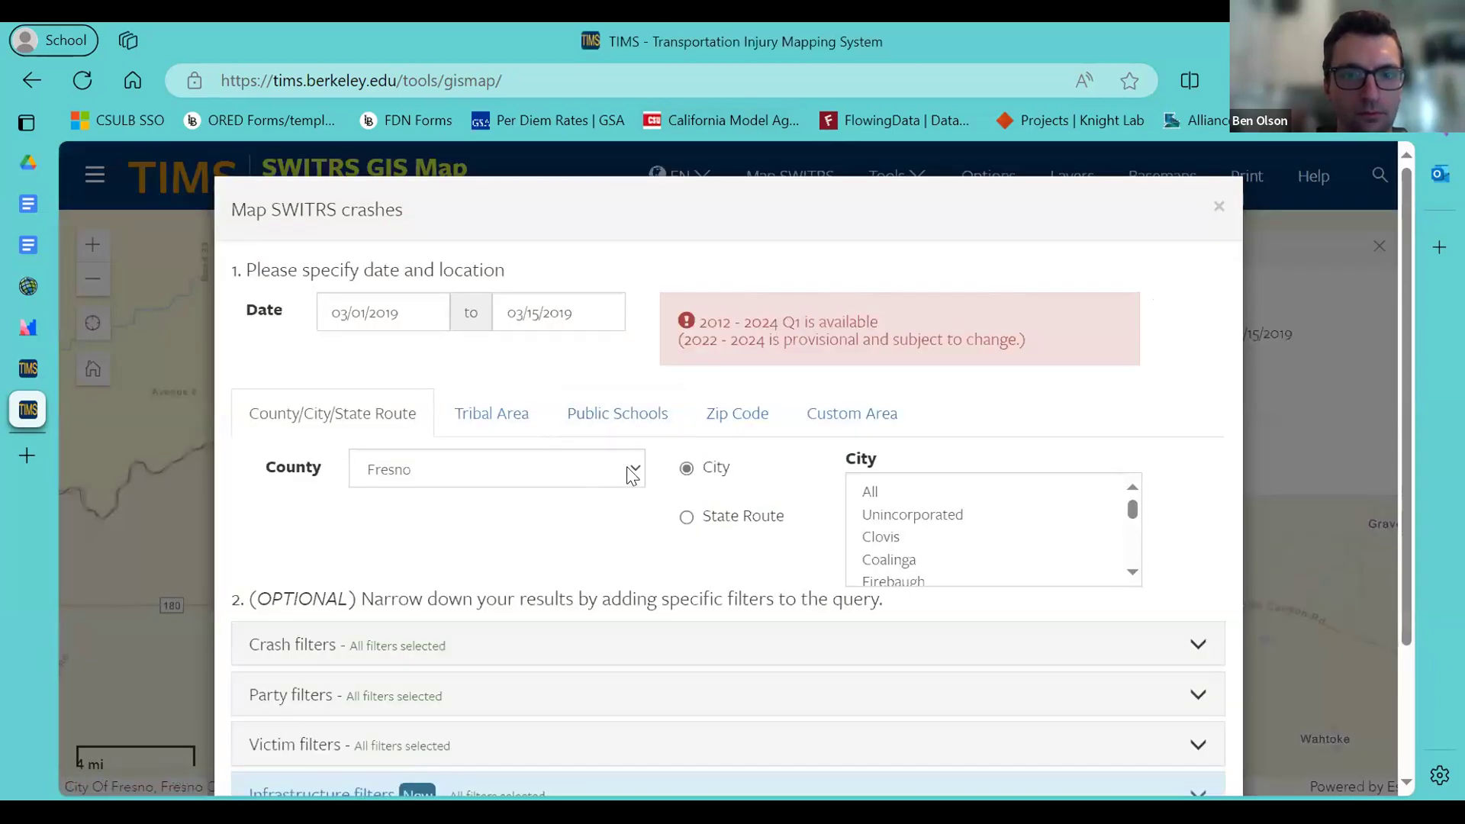
pyautogui.click(529, 453)
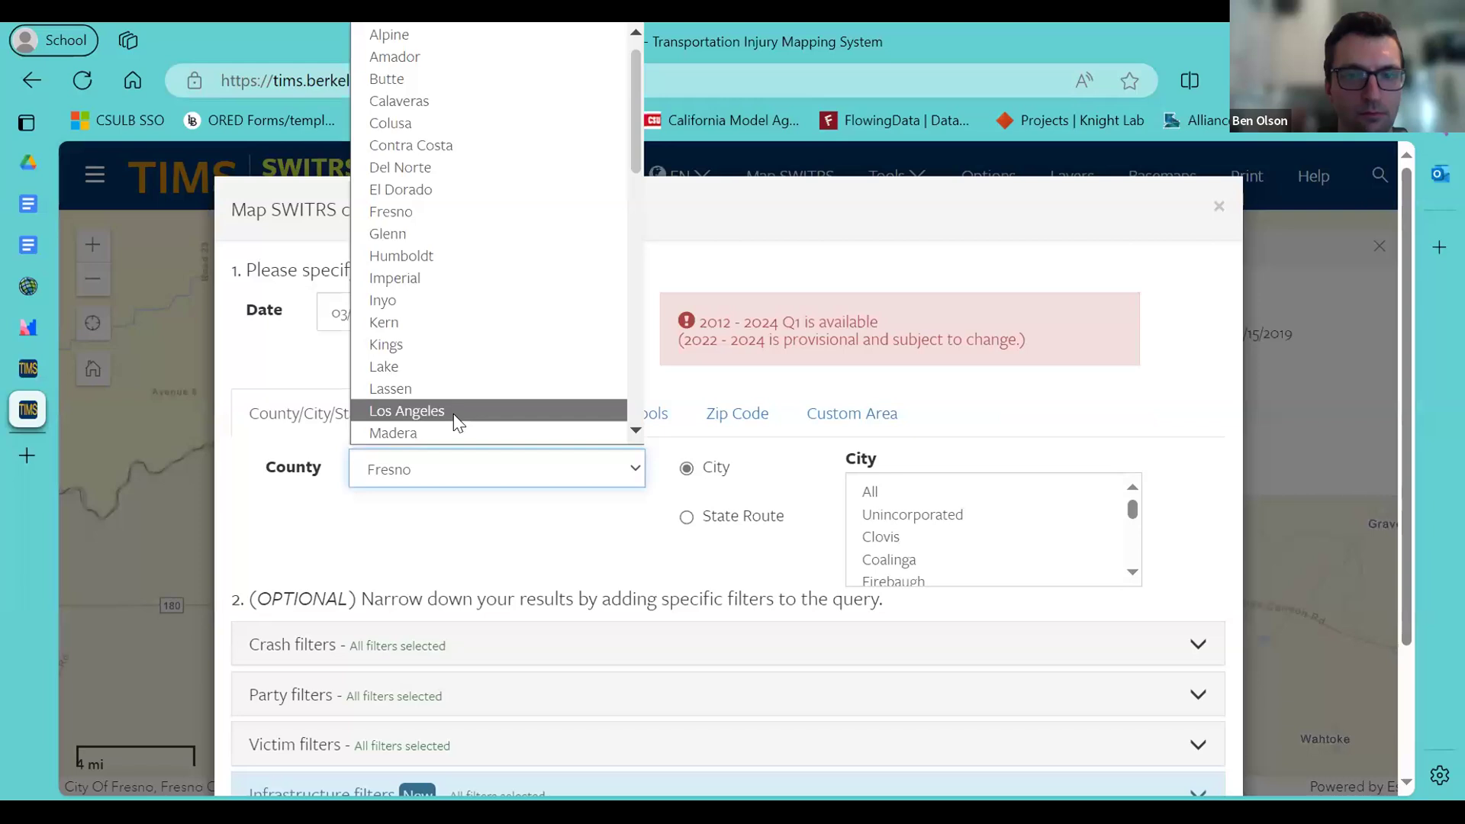
pyautogui.press('Return')
pyautogui.scroll(-10, 936, 560)
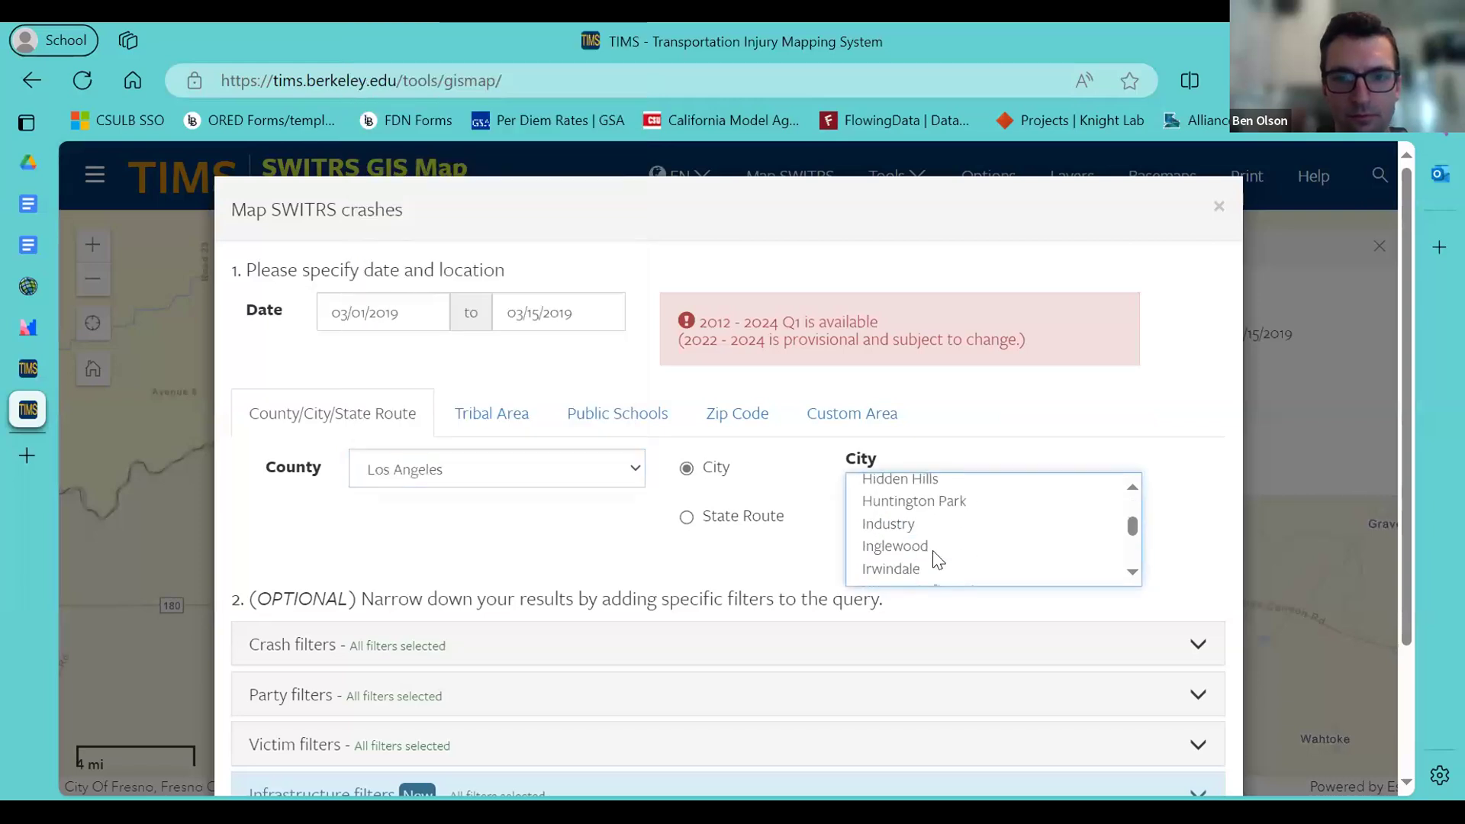
pyautogui.scroll(-5, 934, 557)
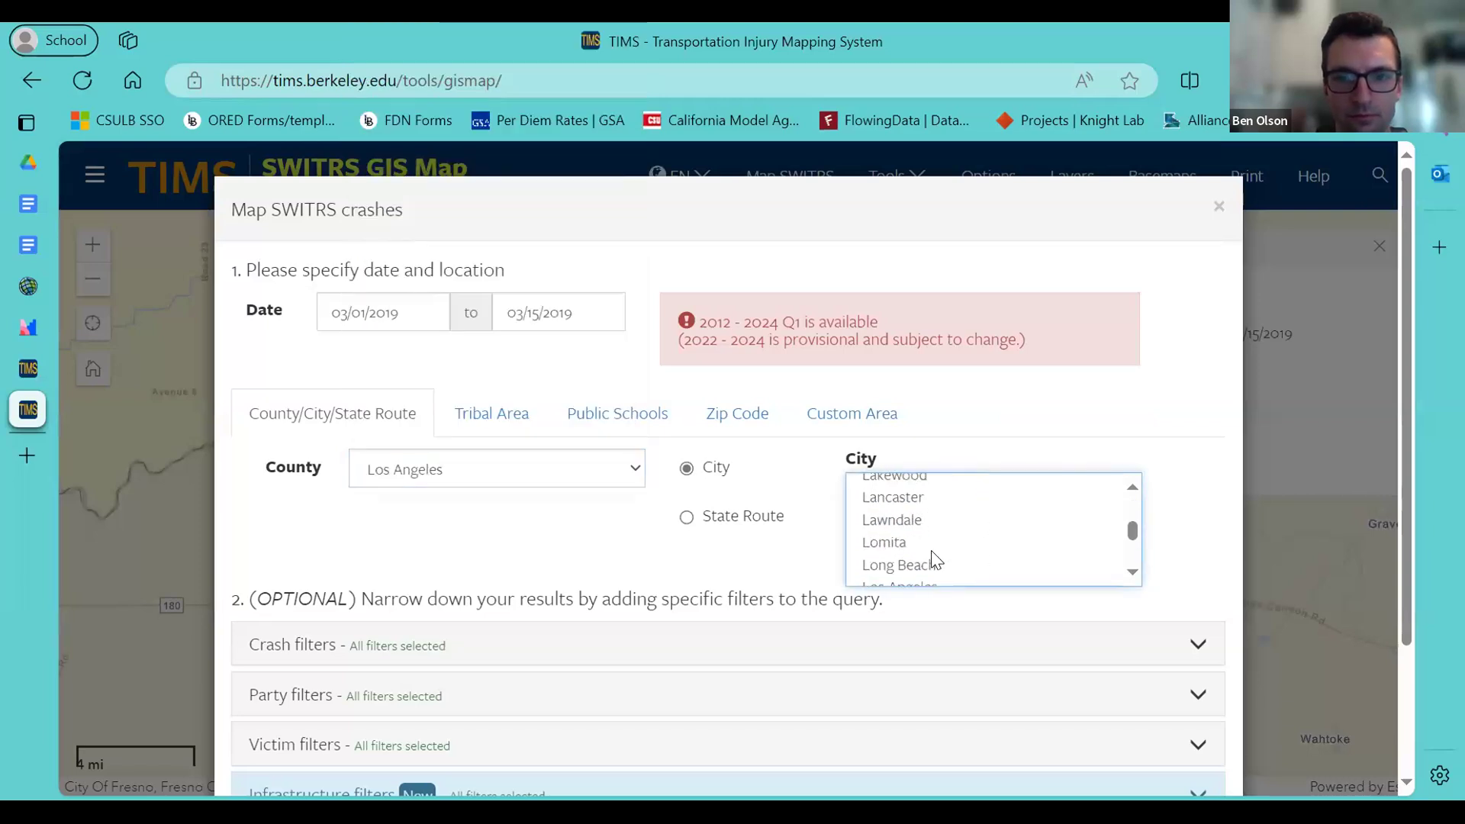
pyautogui.click(904, 566)
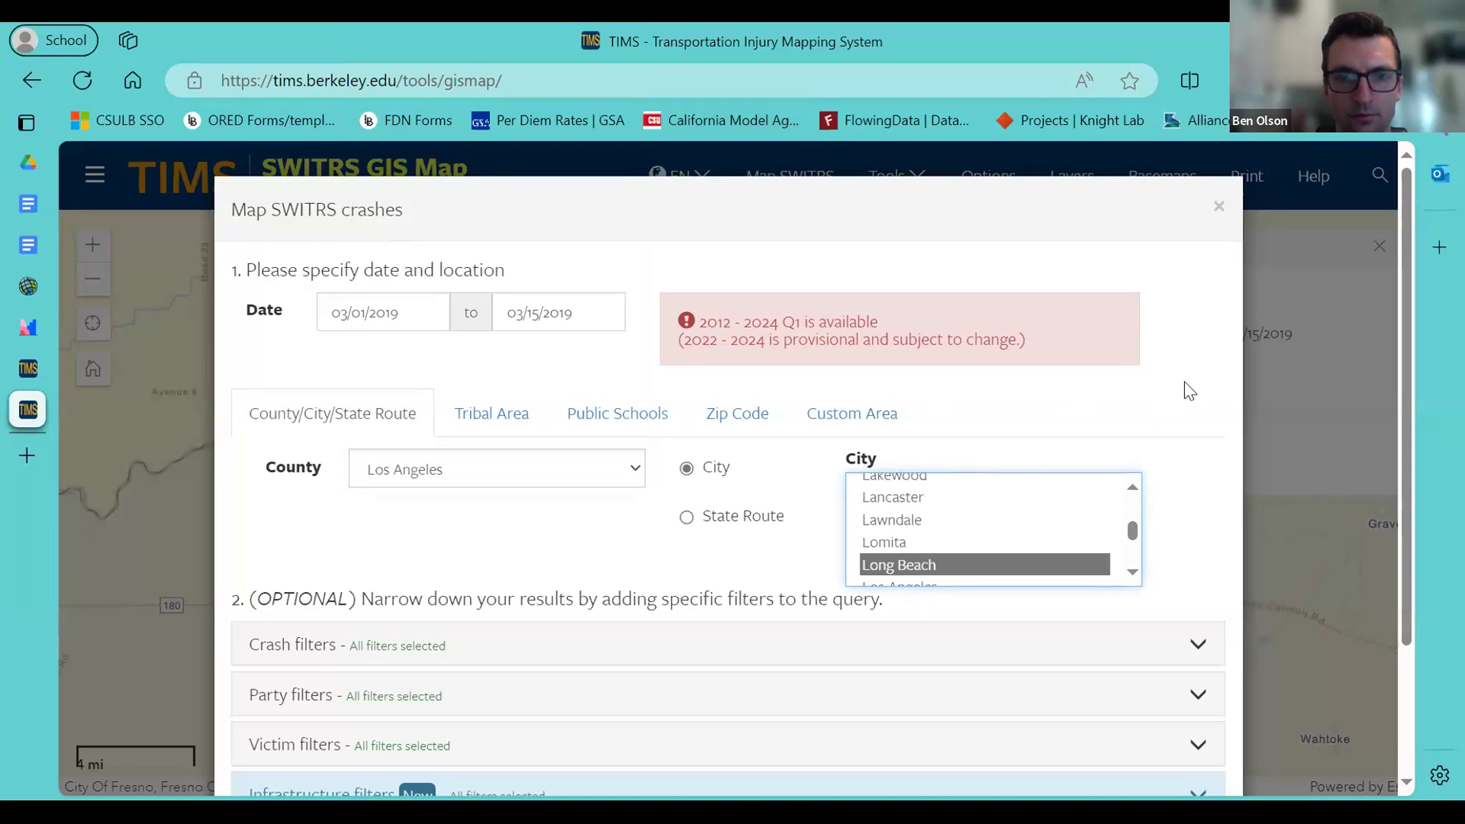
pyautogui.scroll(-2, 1184, 382)
pyautogui.click(1076, 713)
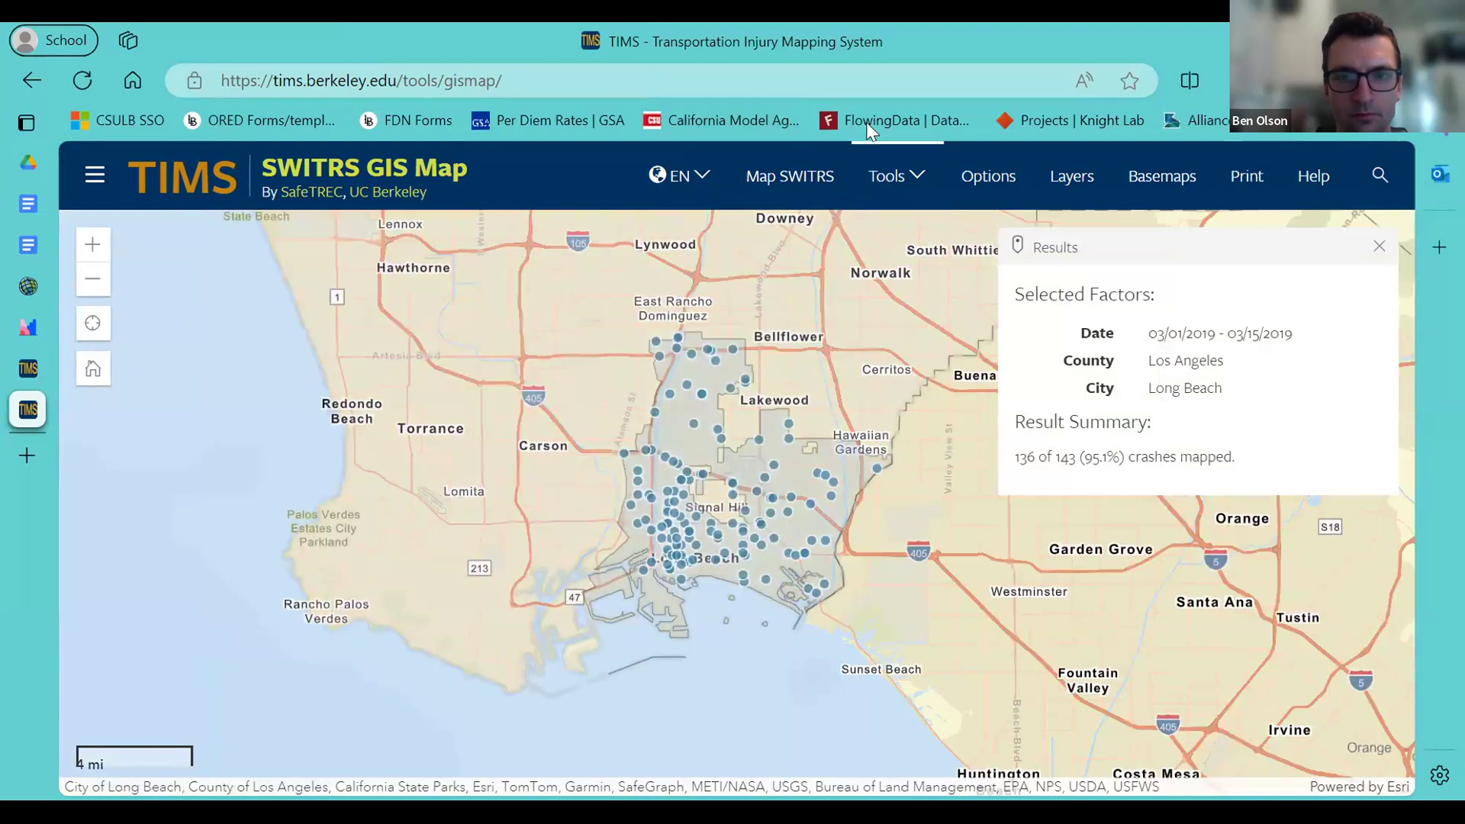
# Reopen the crash query and look over the county choices and the tribe names available under Tribal Area.
pyautogui.click(822, 194)
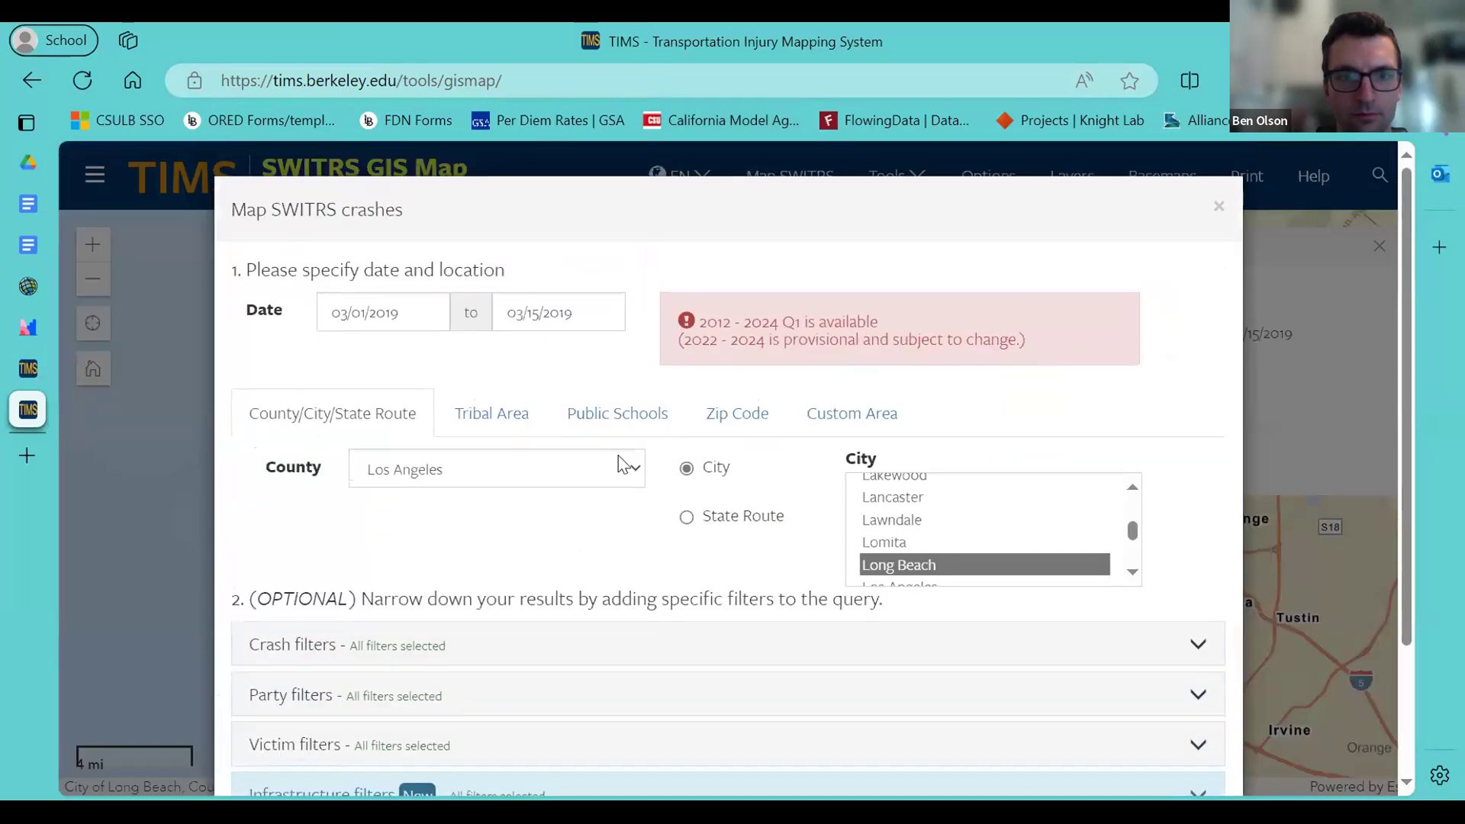
pyautogui.click(539, 467)
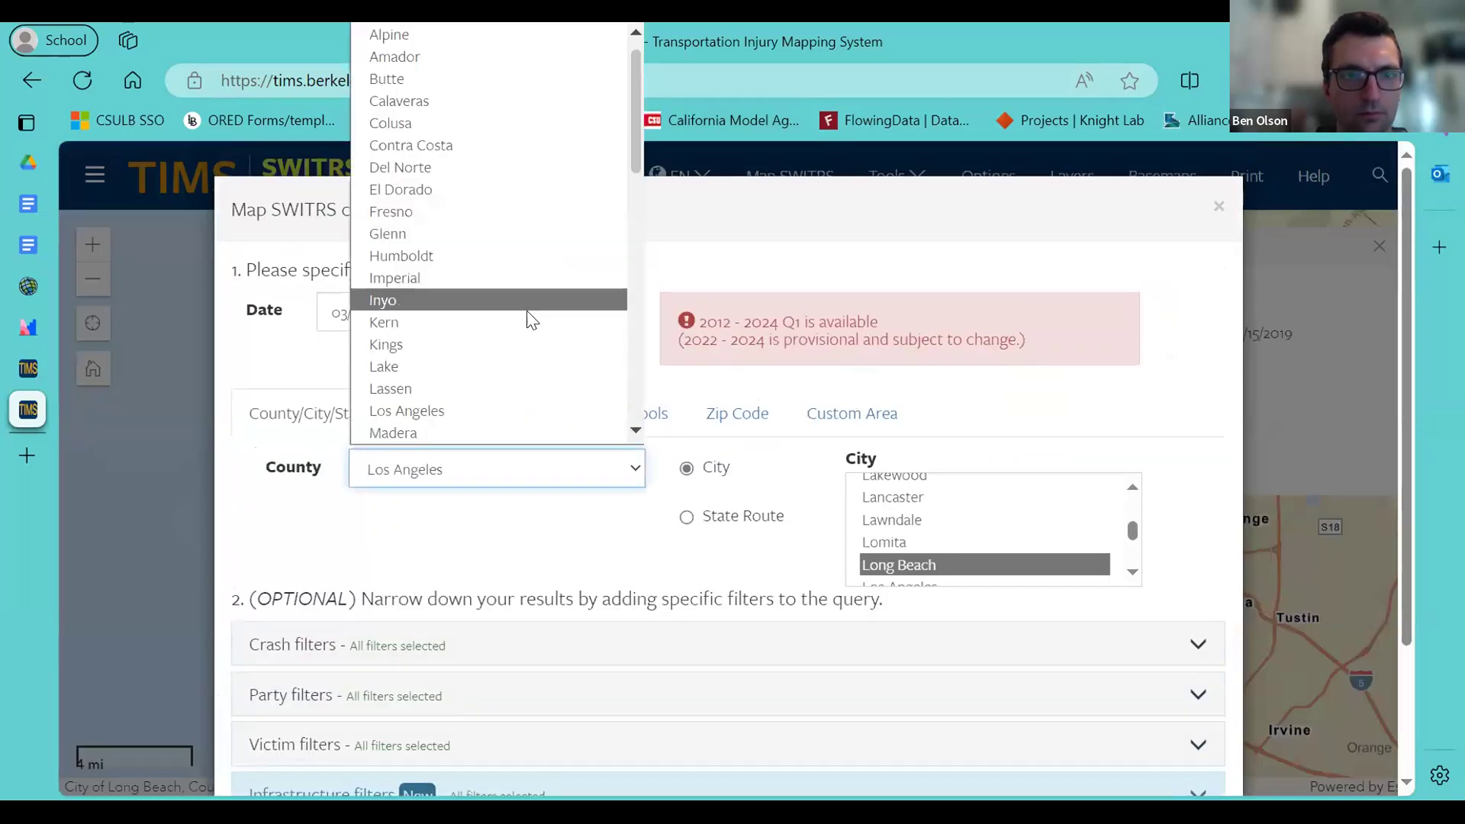
pyautogui.click(636, 583)
pyautogui.click(511, 426)
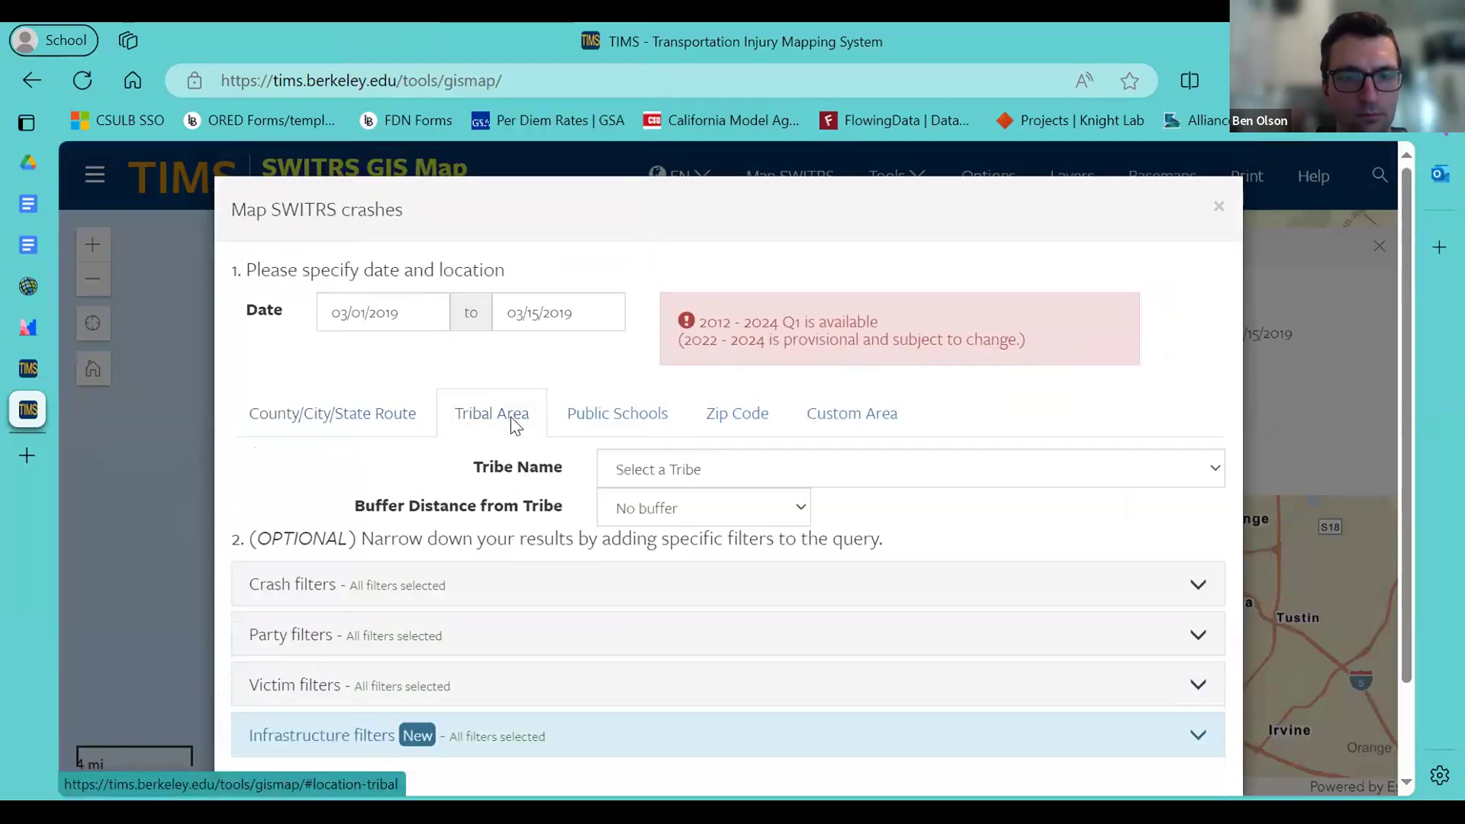
pyautogui.click(735, 470)
pyautogui.scroll(-5, 809, 309)
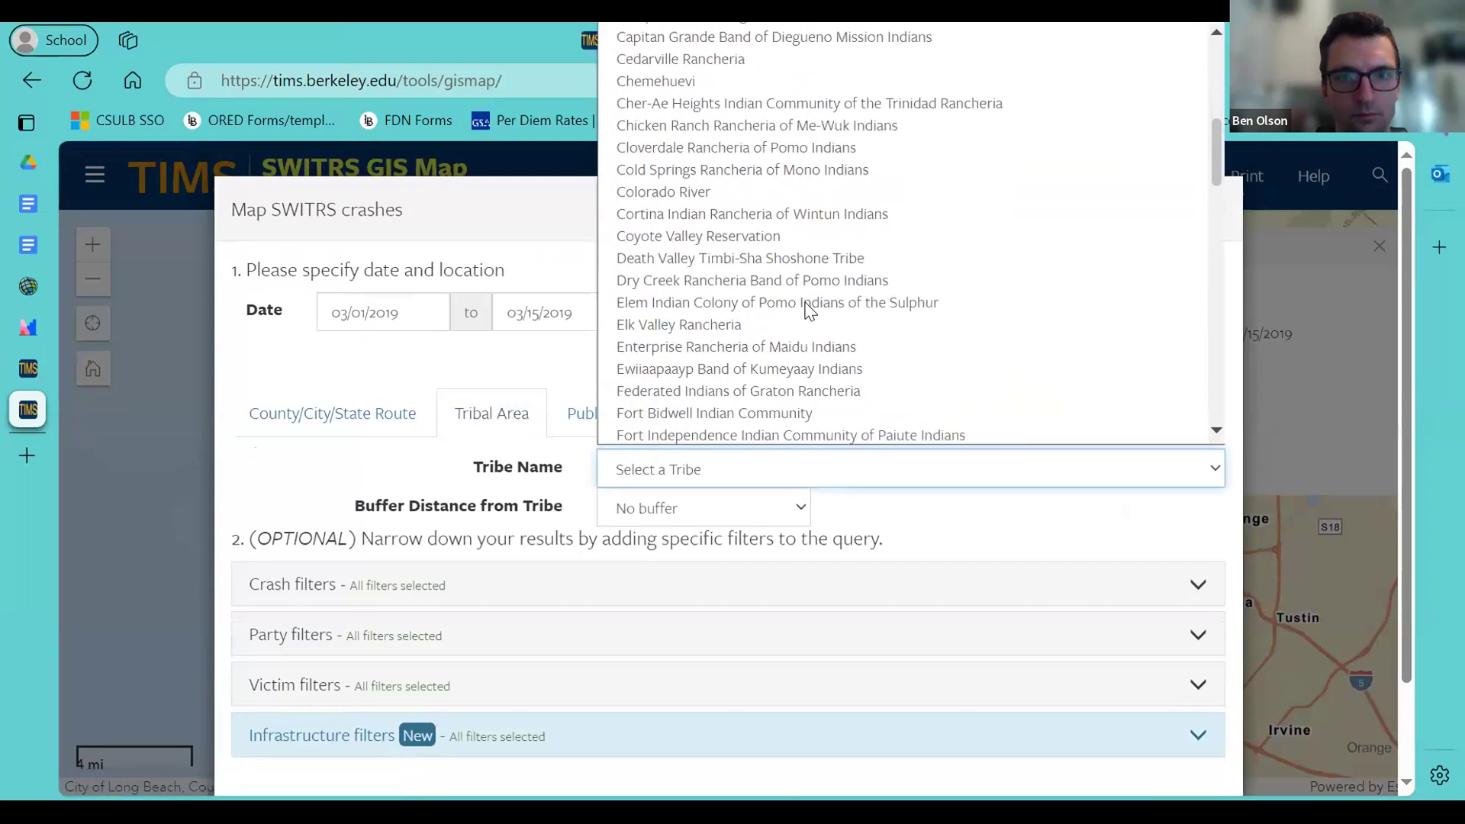
pyautogui.scroll(-2, 809, 305)
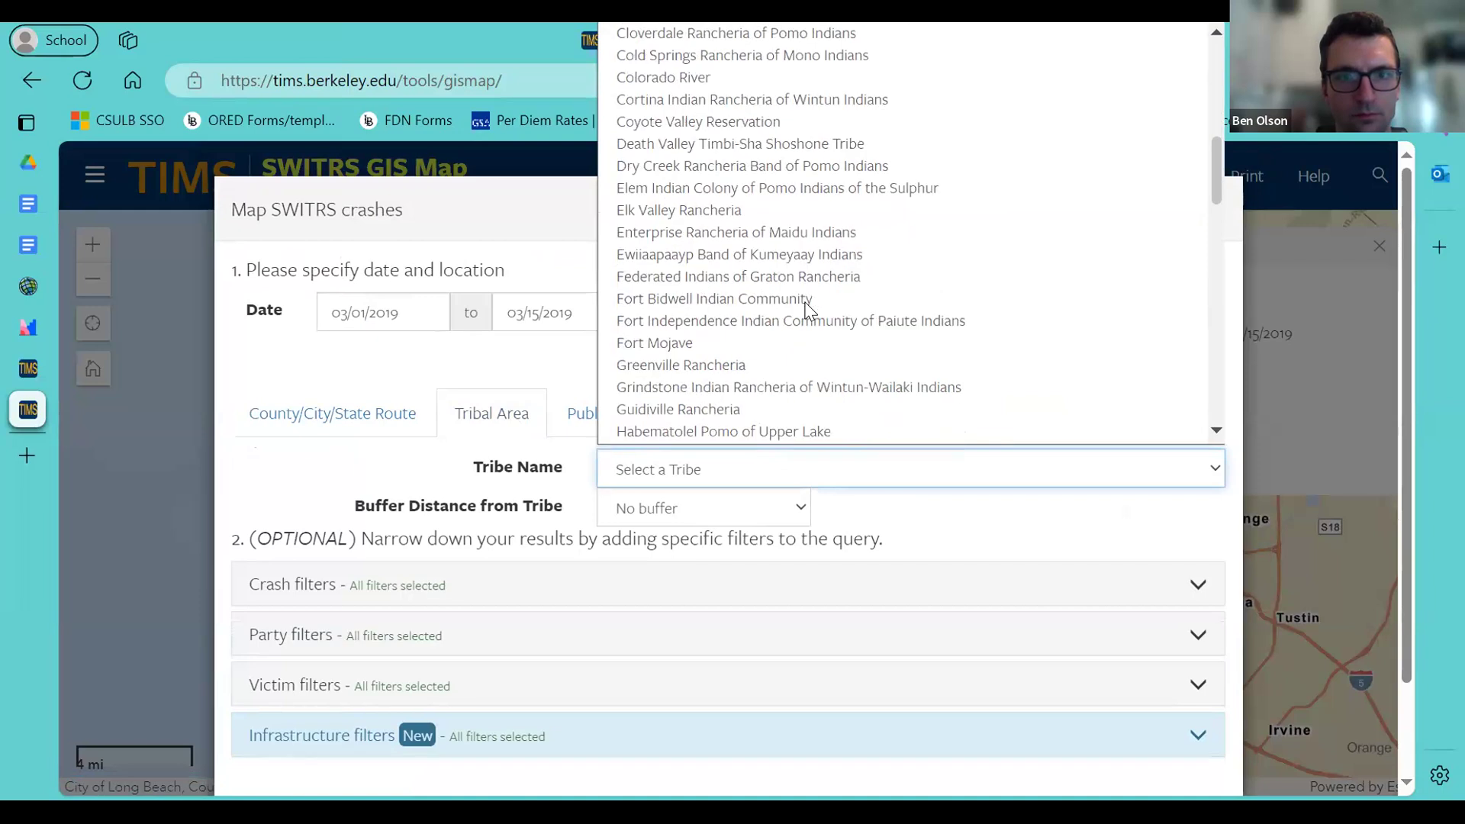
pyautogui.click(819, 236)
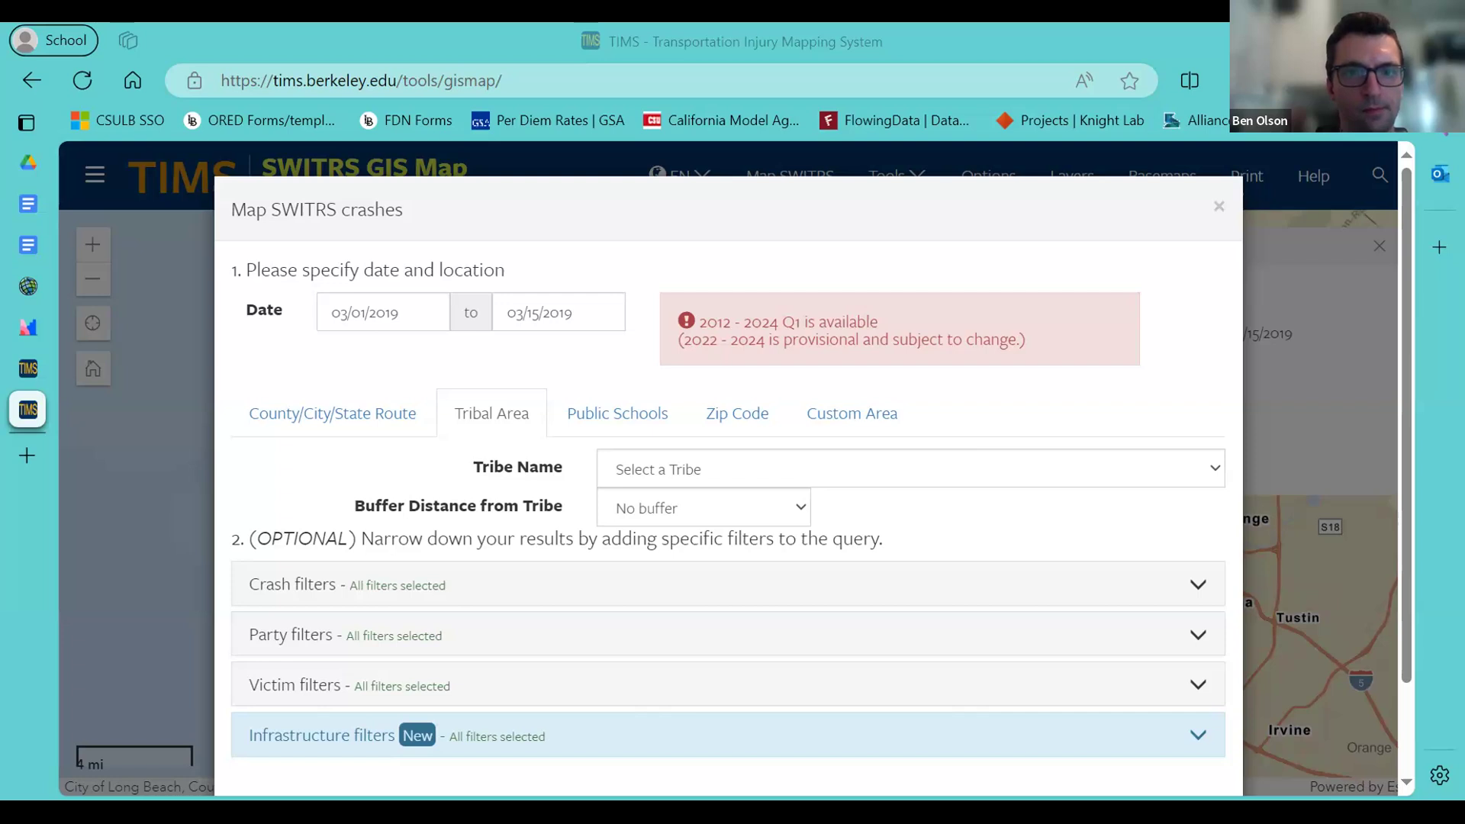
# Map the SWITRS crashes for the Cahto Tribe with no buffer and examine the surrounding region of Northern California.
pyautogui.click(1154, 475)
pyautogui.click(971, 365)
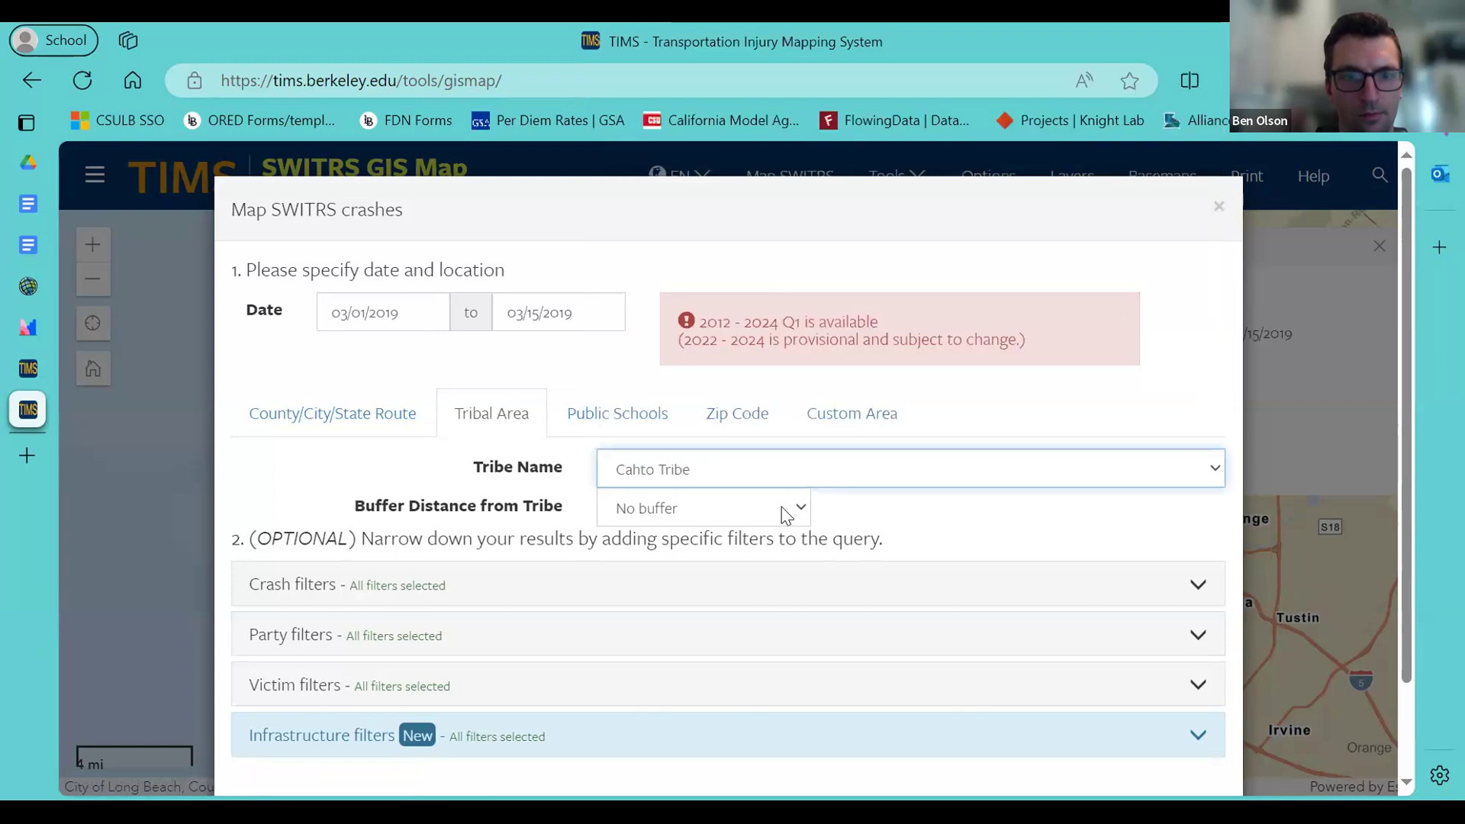
pyautogui.scroll(-2, 900, 510)
pyautogui.click(1097, 726)
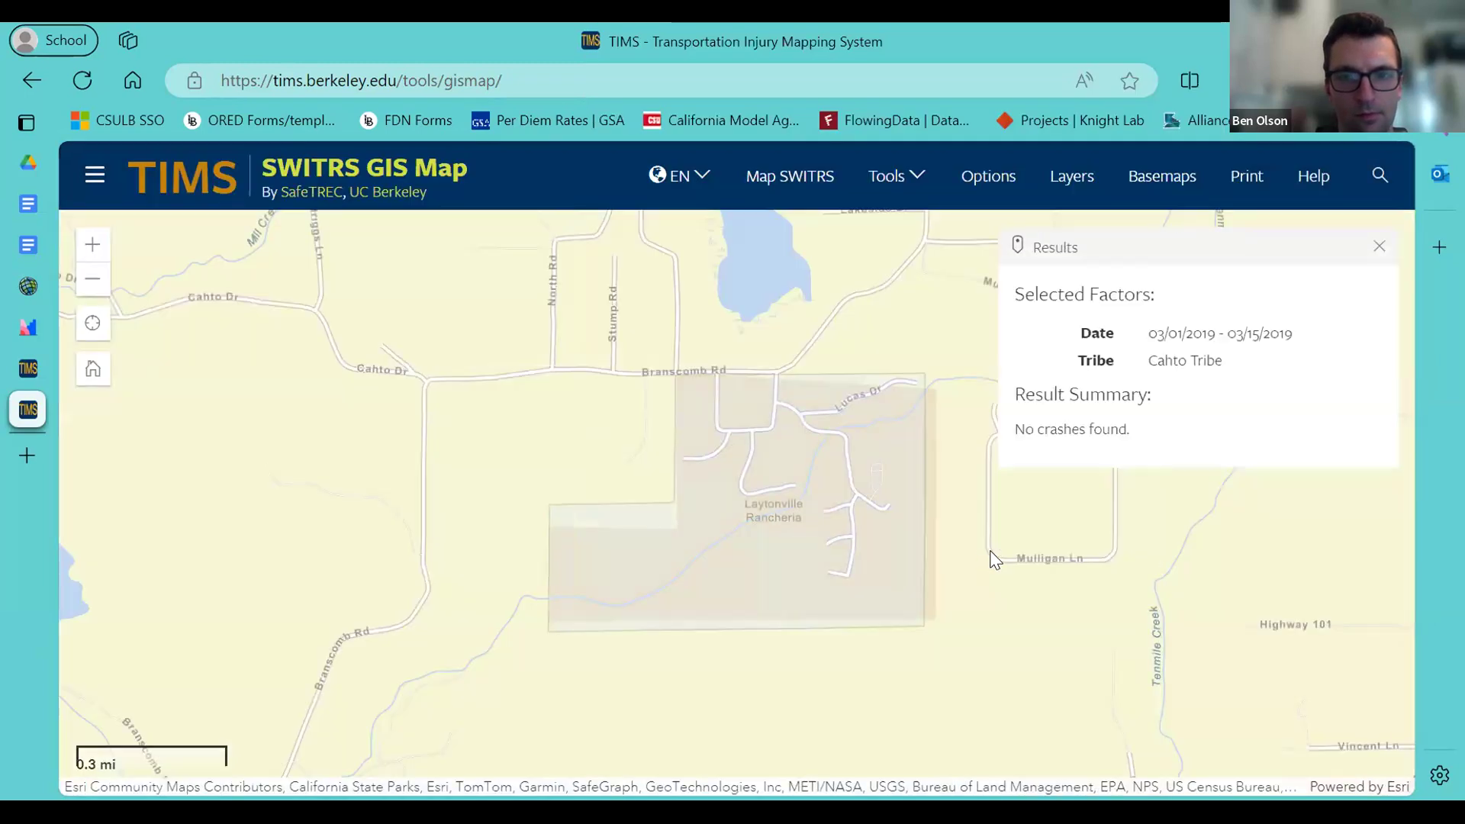
pyautogui.scroll(-1, 912, 579)
pyautogui.scroll(-3, 912, 579)
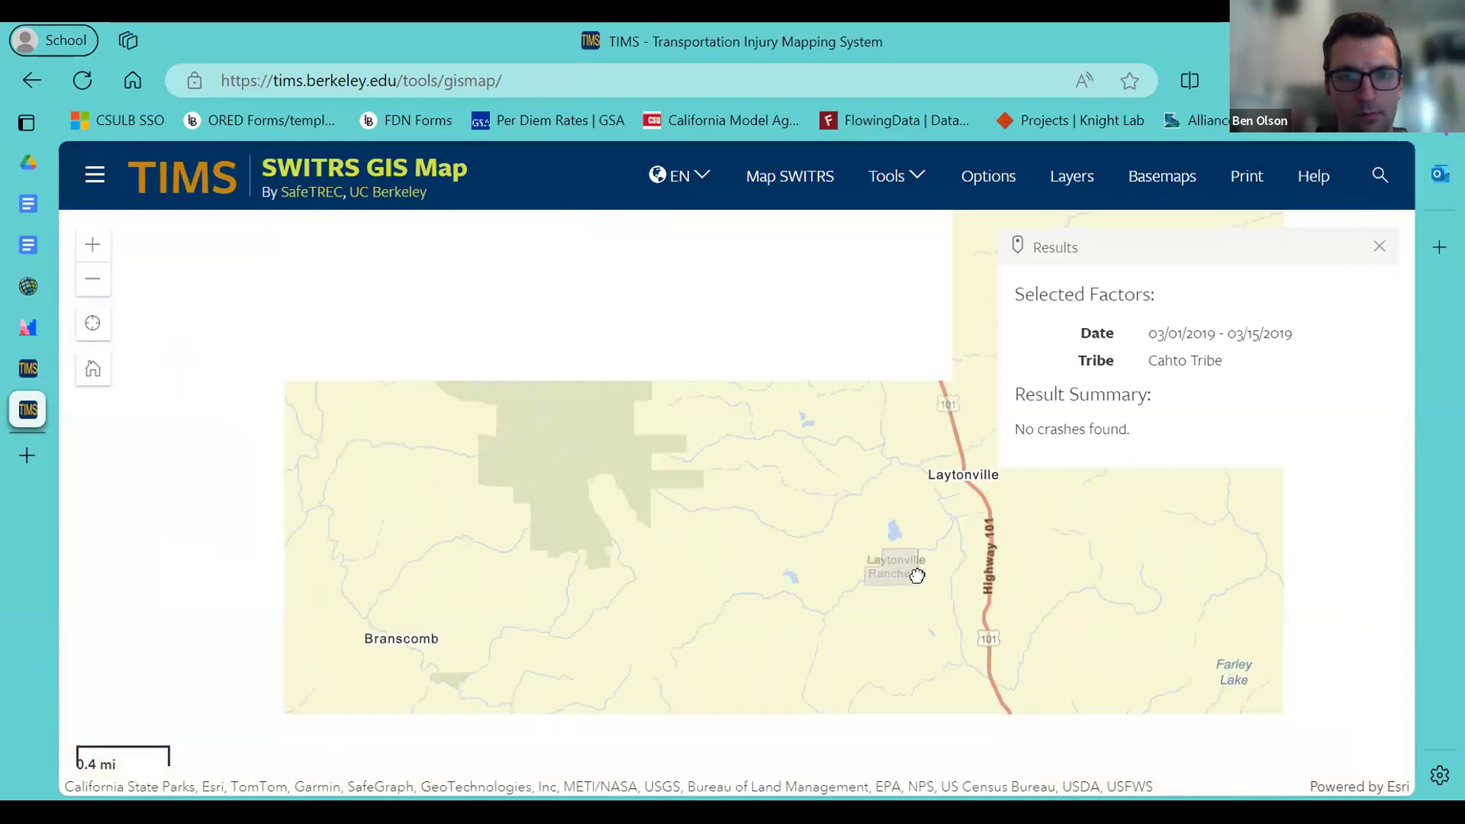
pyautogui.moveTo(885, 600); pyautogui.dragTo(595, 296)
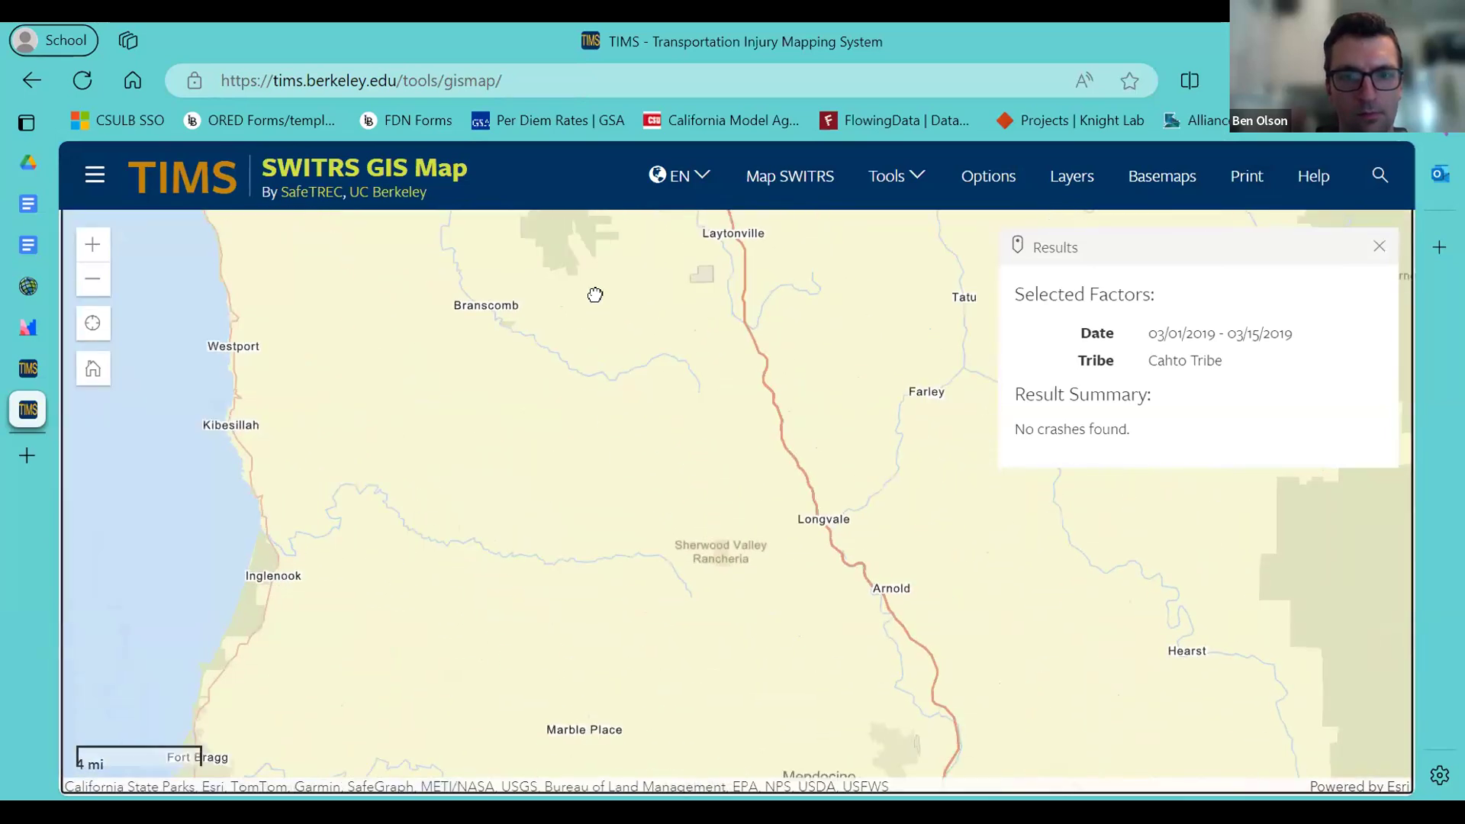
pyautogui.scroll(-1, 594, 300)
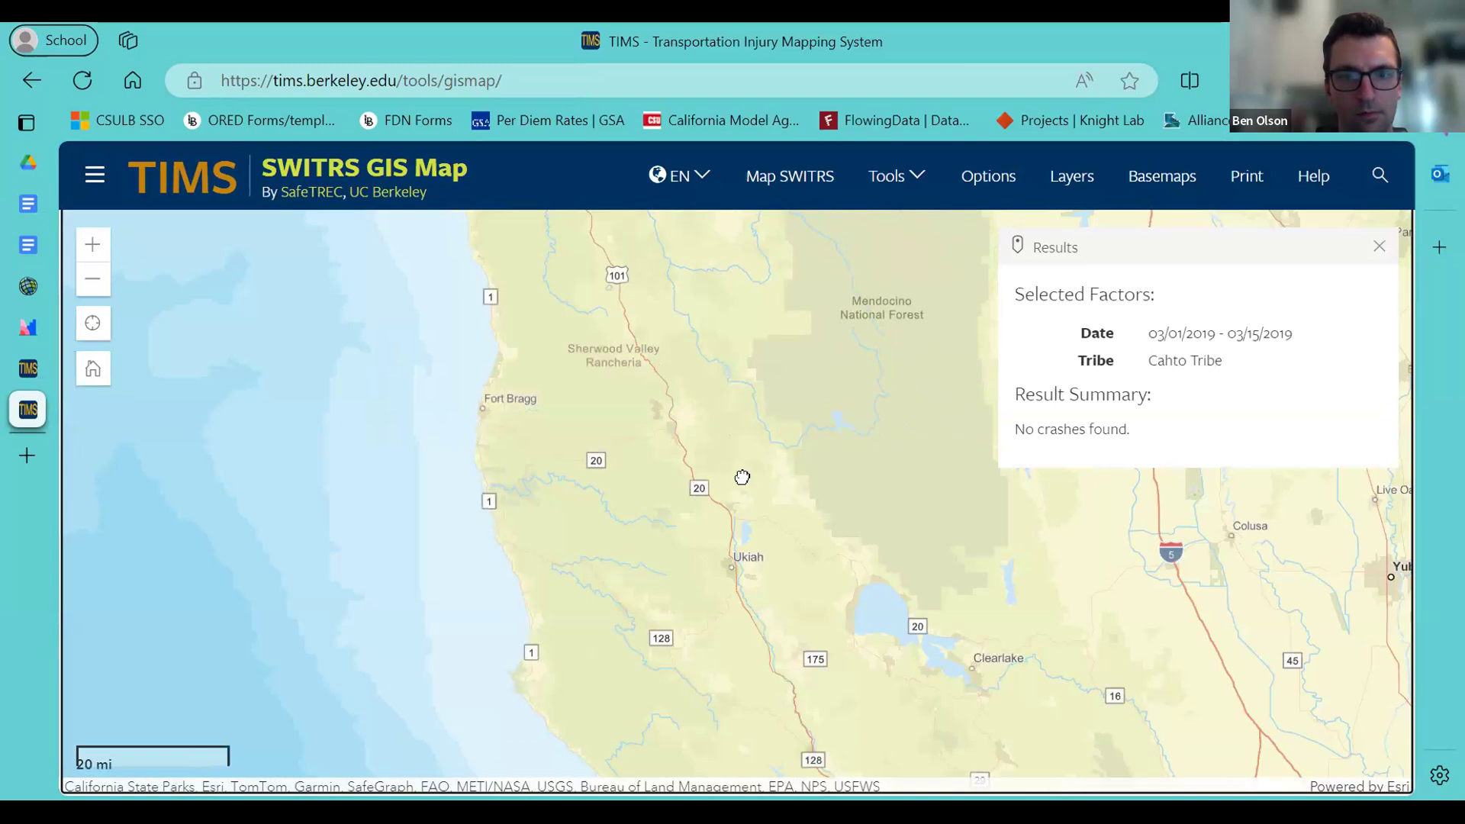
pyautogui.scroll(-2, 743, 478)
pyautogui.moveTo(759, 507); pyautogui.dragTo(628, 383)
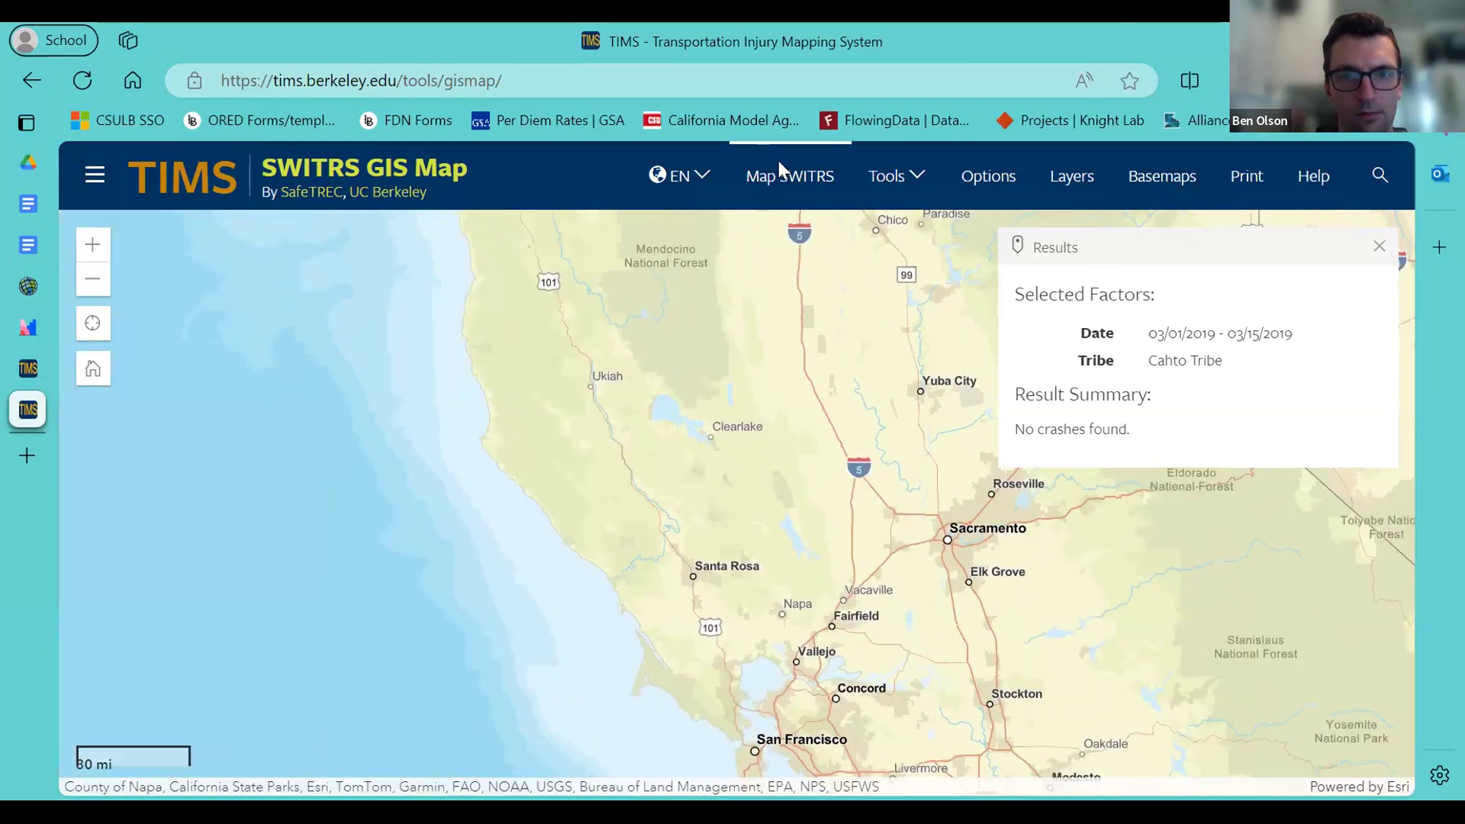
# Map the SWITRS crashes for the city of Fresno in Fresno County.
pyautogui.click(778, 173)
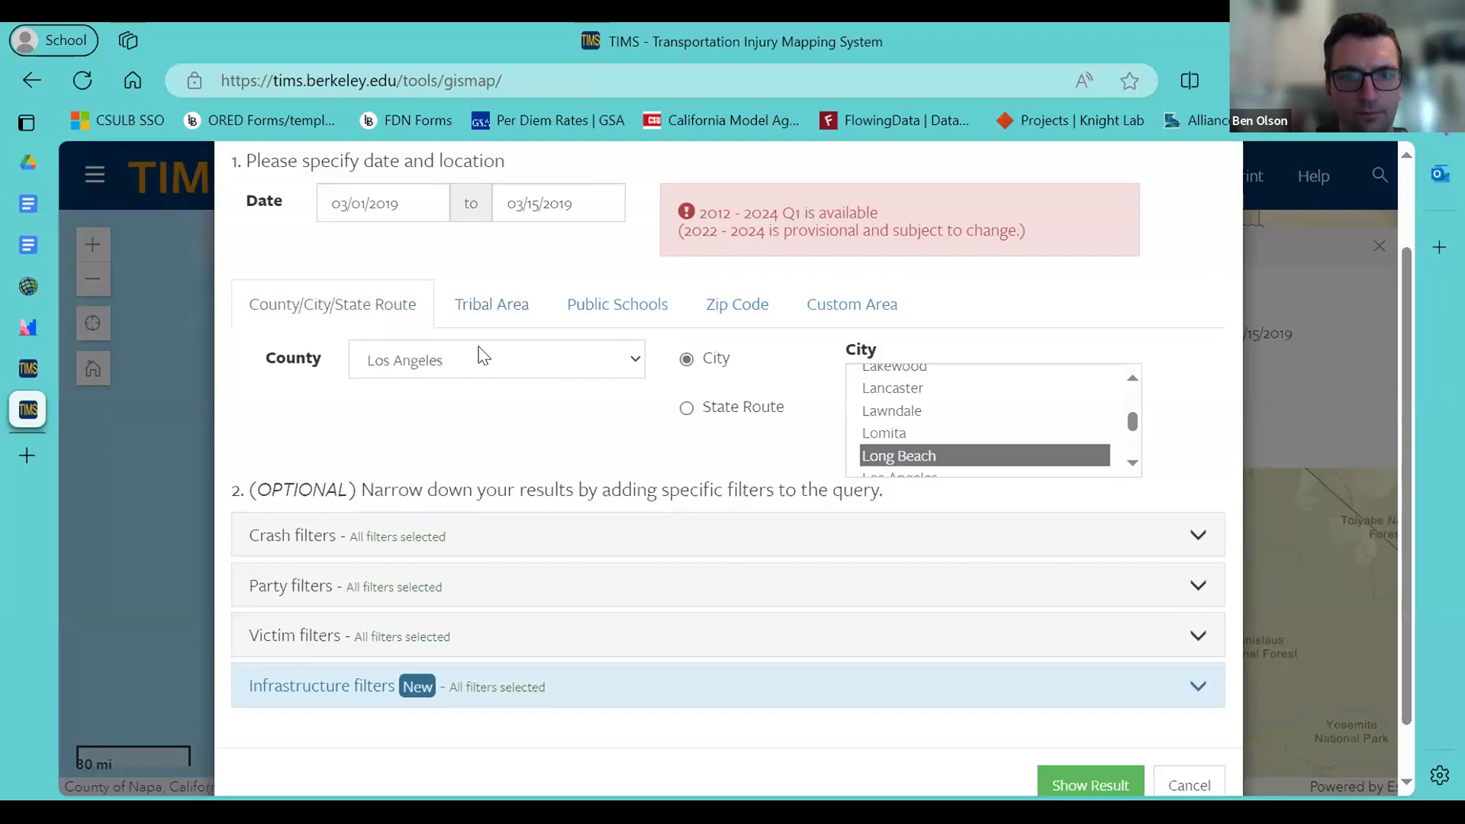
pyautogui.click(514, 345)
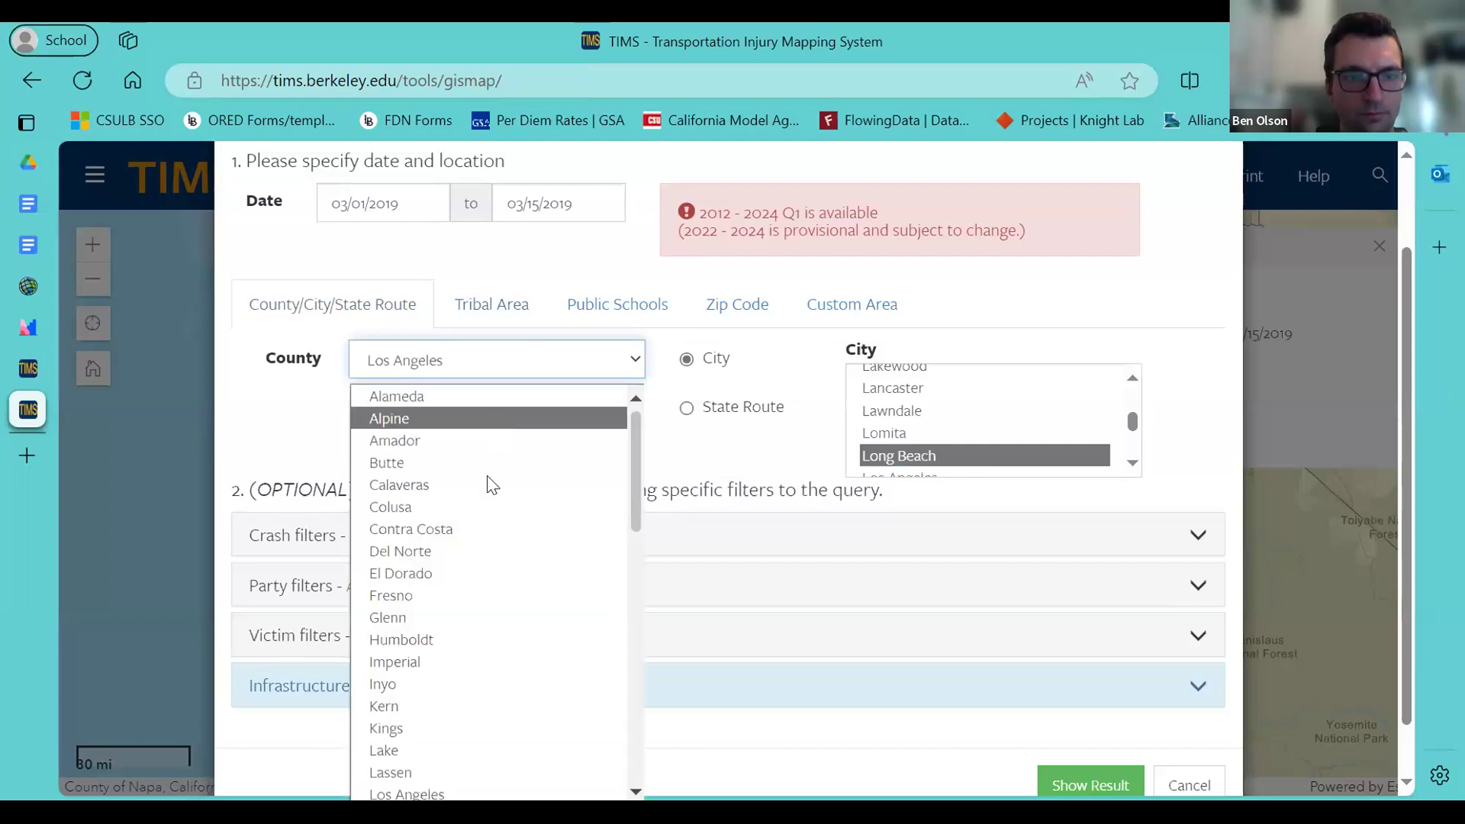
pyautogui.click(500, 596)
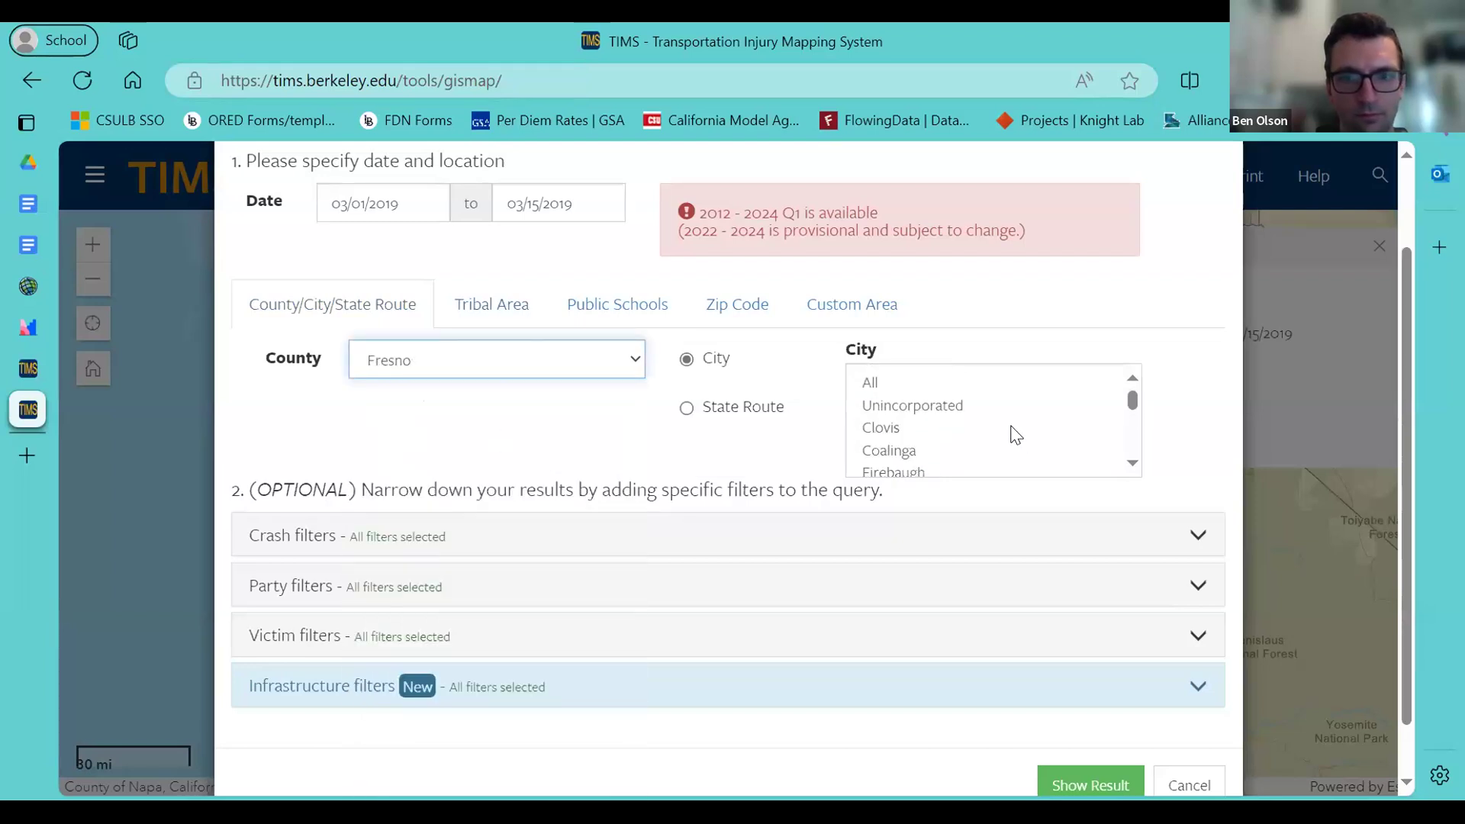
pyautogui.click(885, 404)
pyautogui.click(1090, 785)
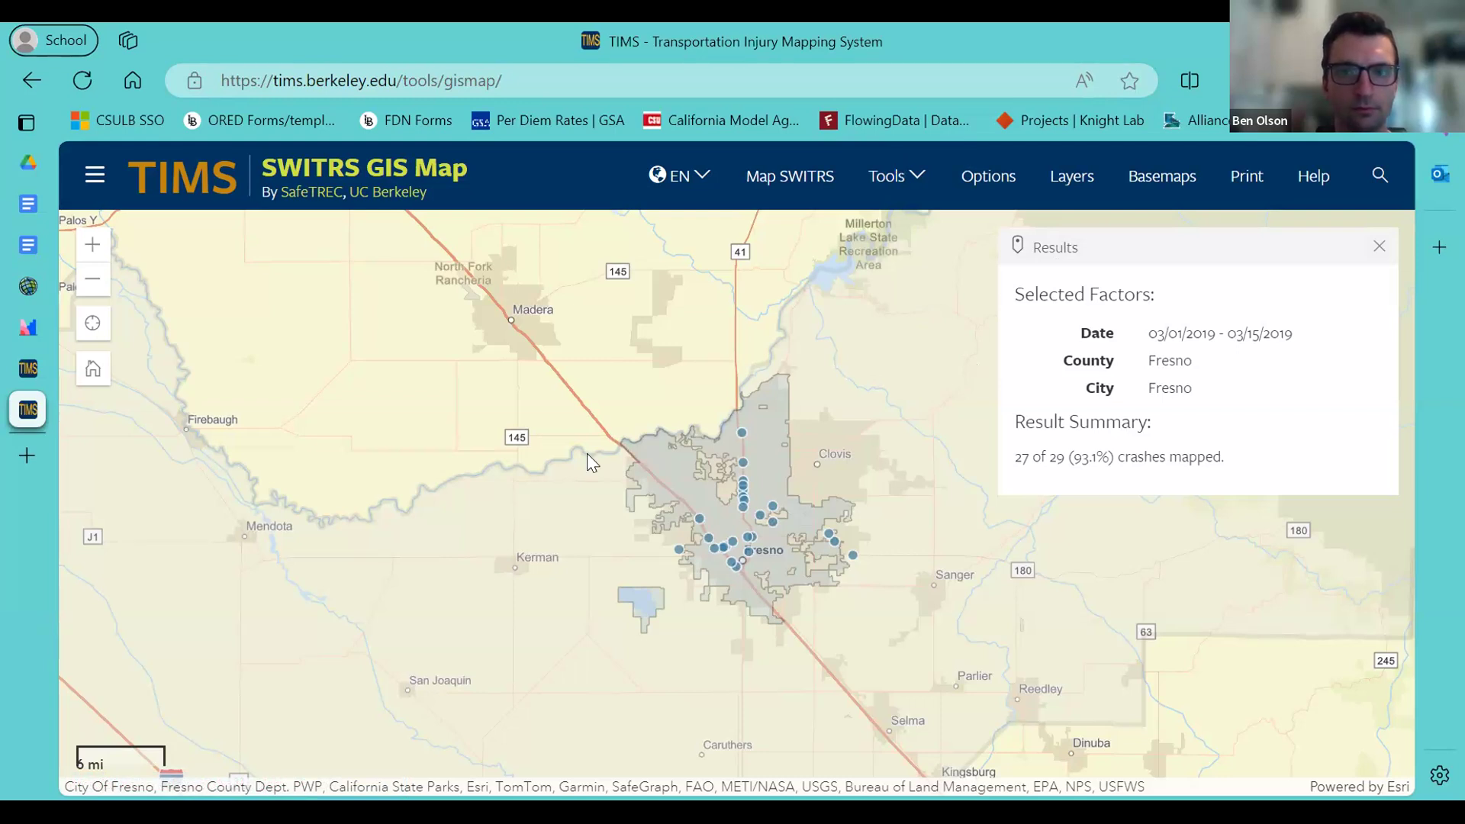
# Look over the crash display options and the language choices, leaving the settings as they are.
pyautogui.click(990, 174)
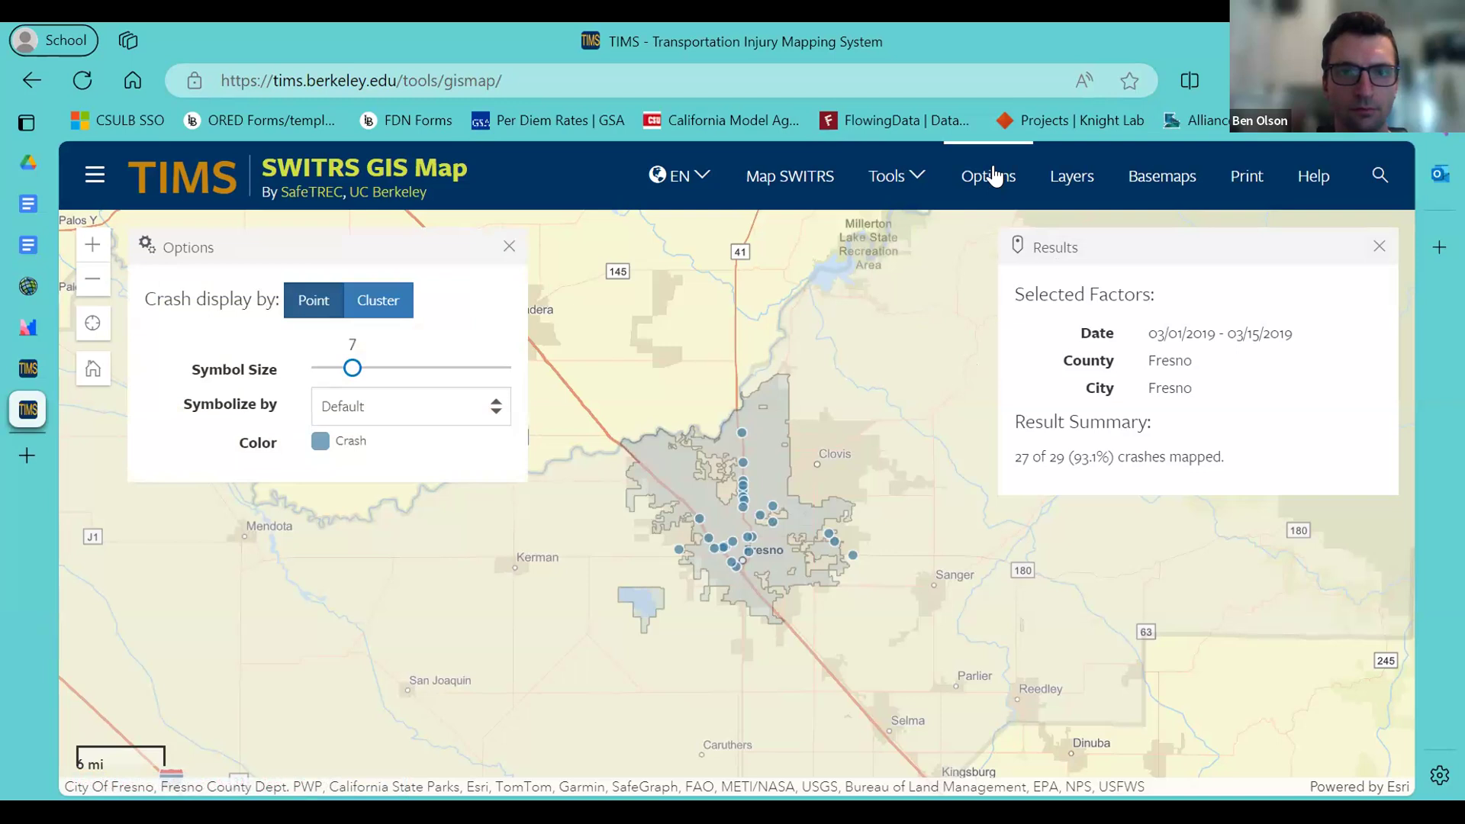
pyautogui.click(509, 245)
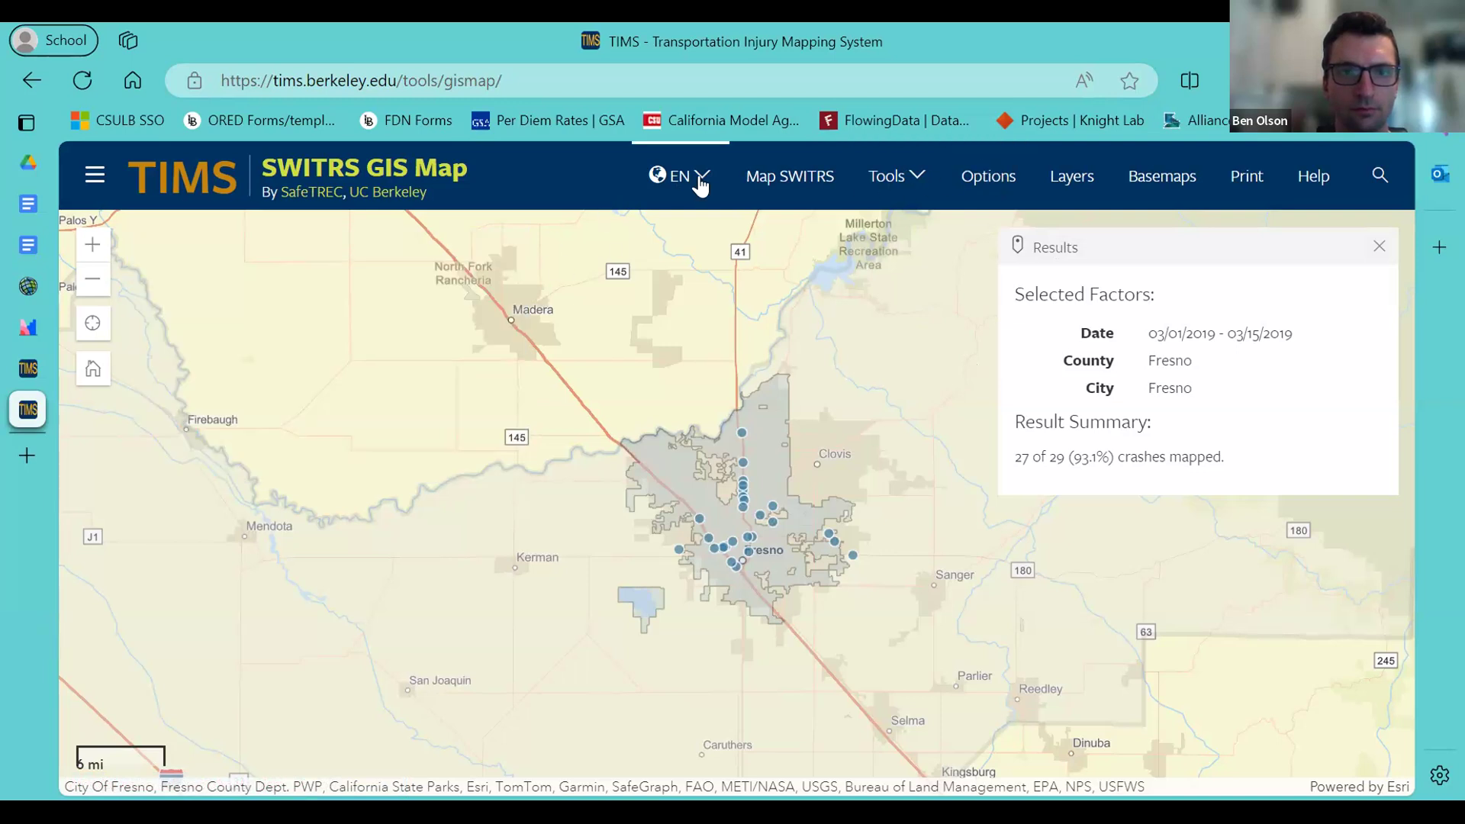
pyautogui.click(700, 181)
pyautogui.click(701, 182)
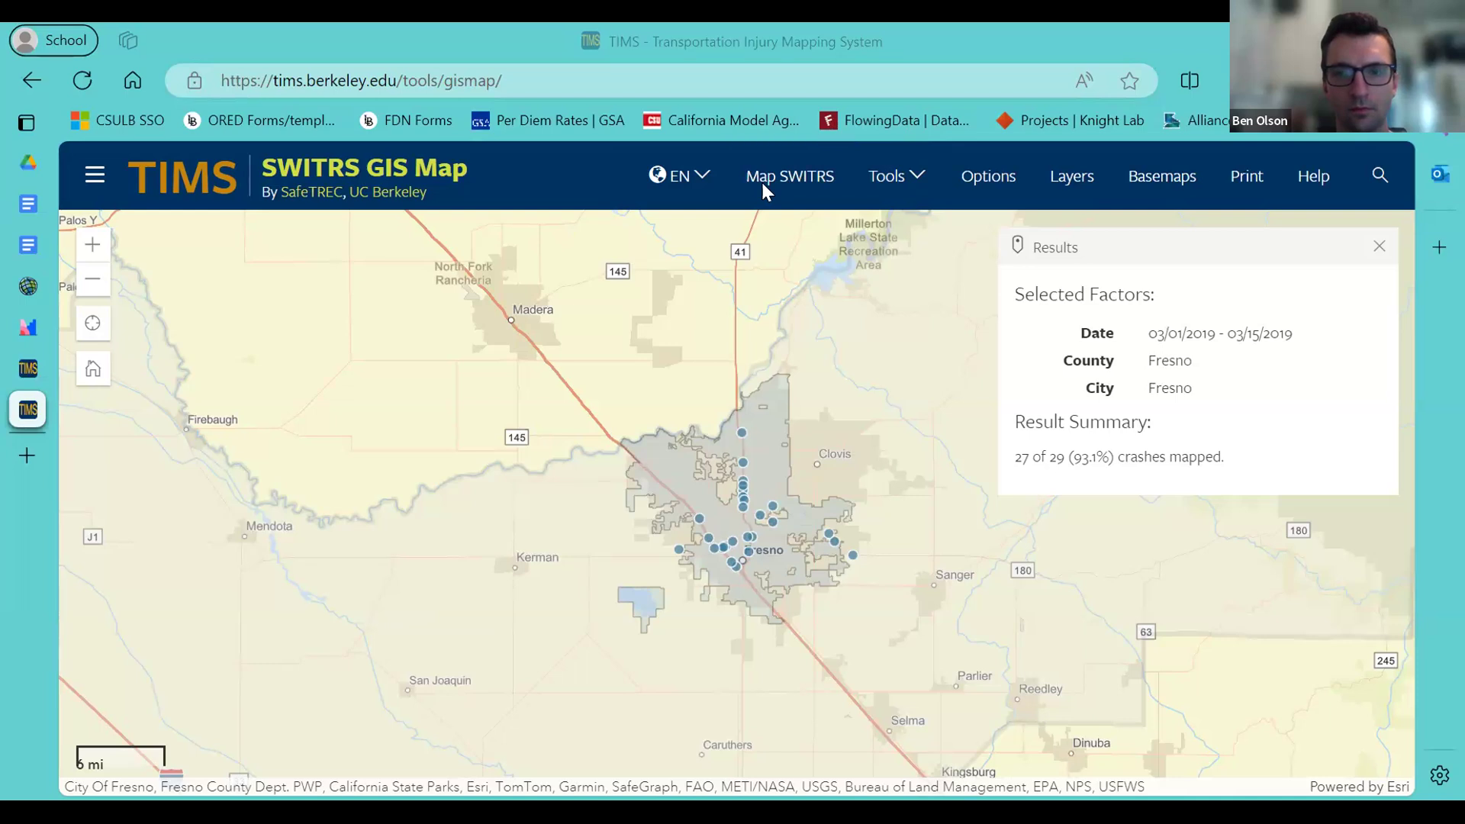
pyautogui.hotkey('alt', 'Tab')
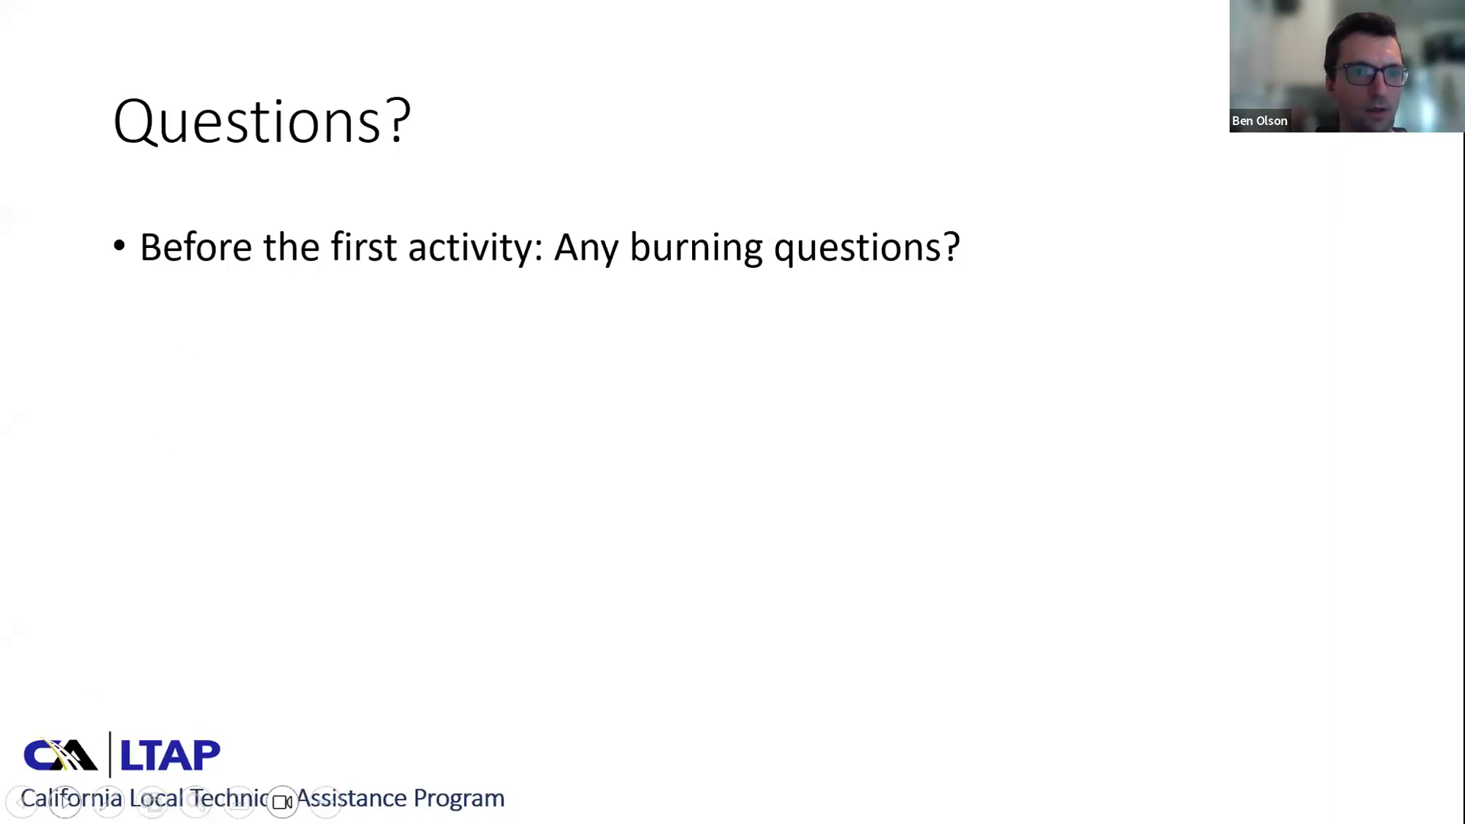
pyautogui.press('Right')
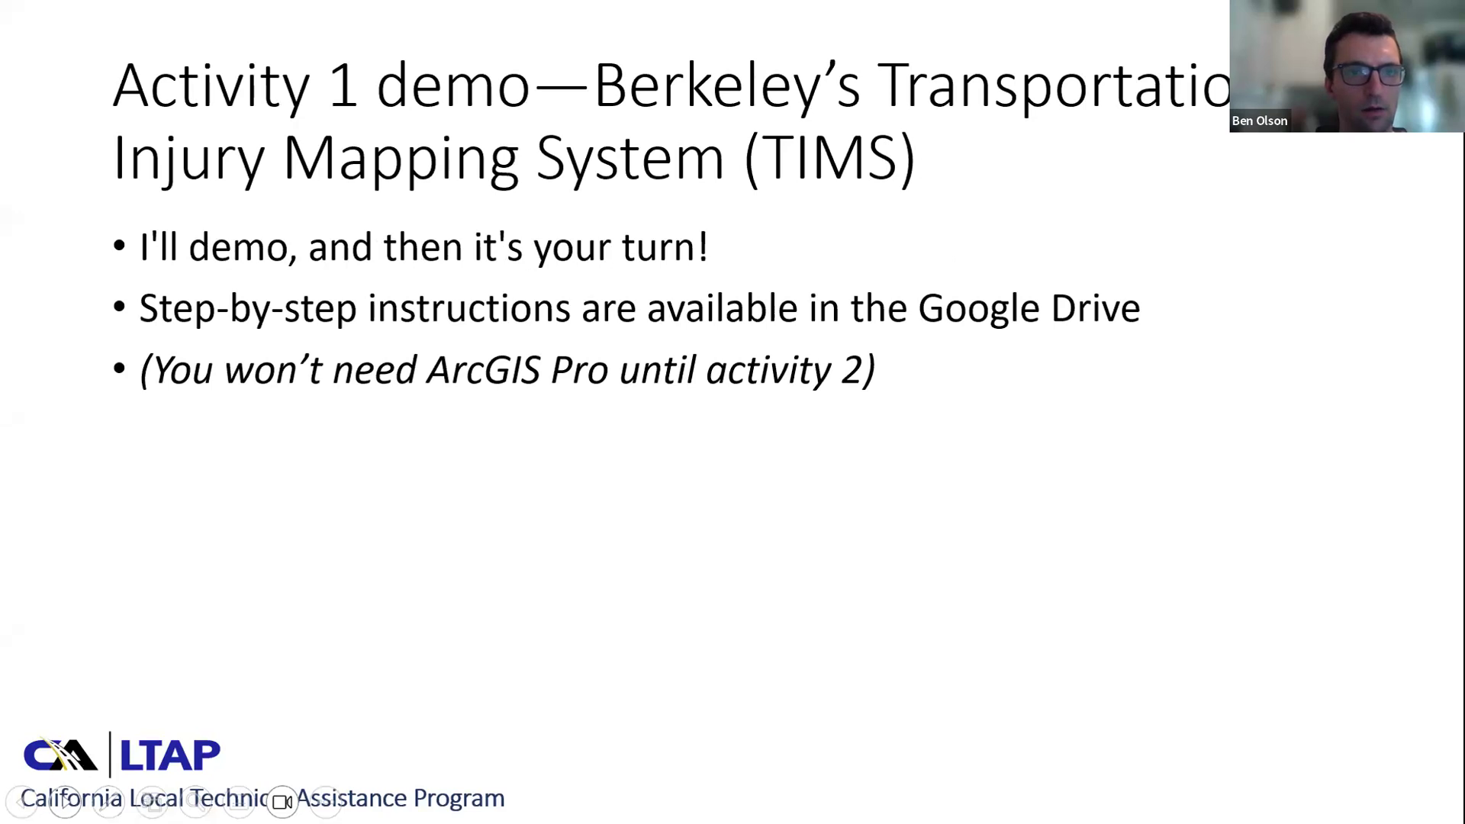
pyautogui.click(65, 801)
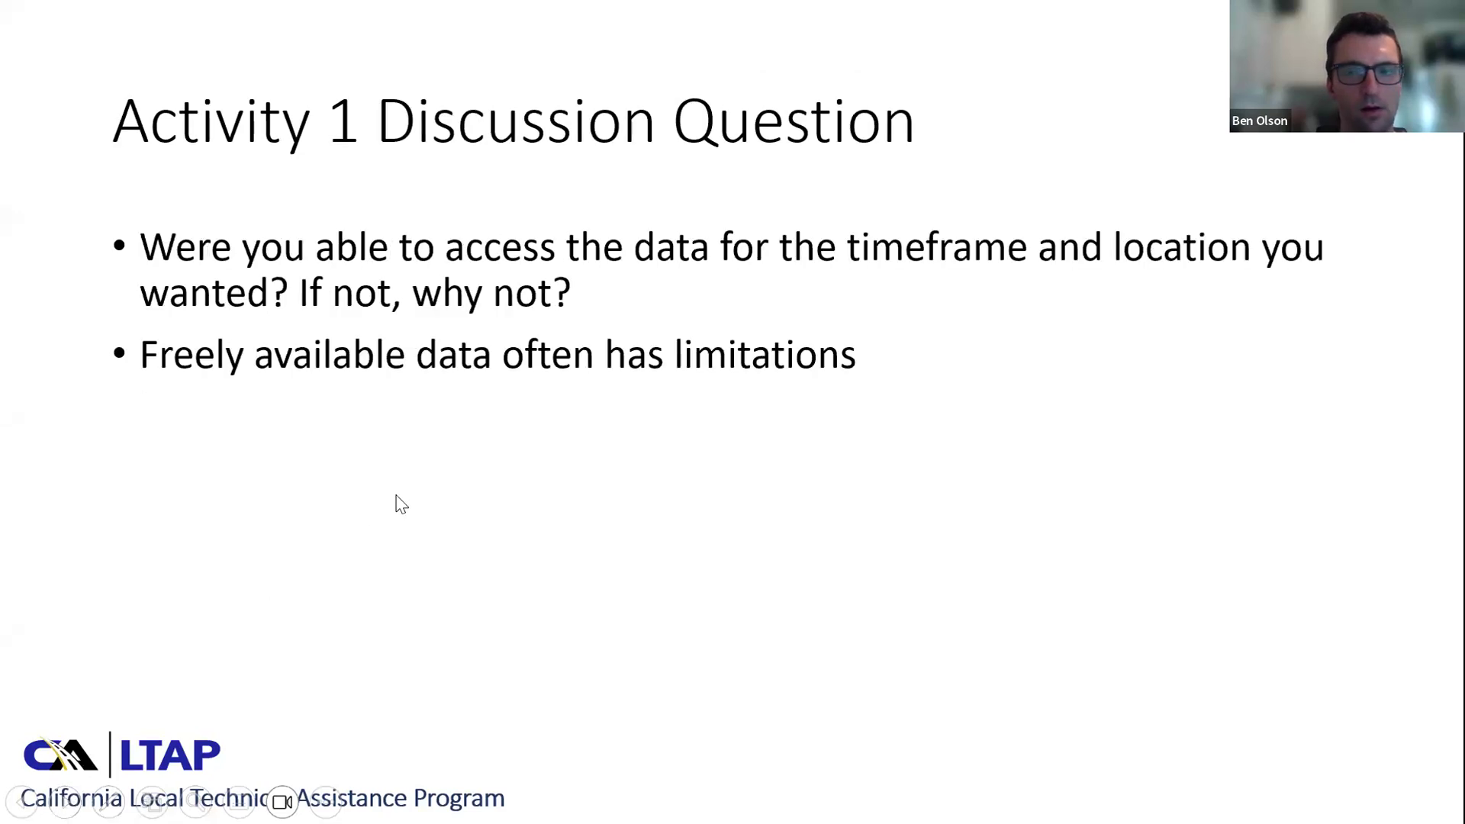
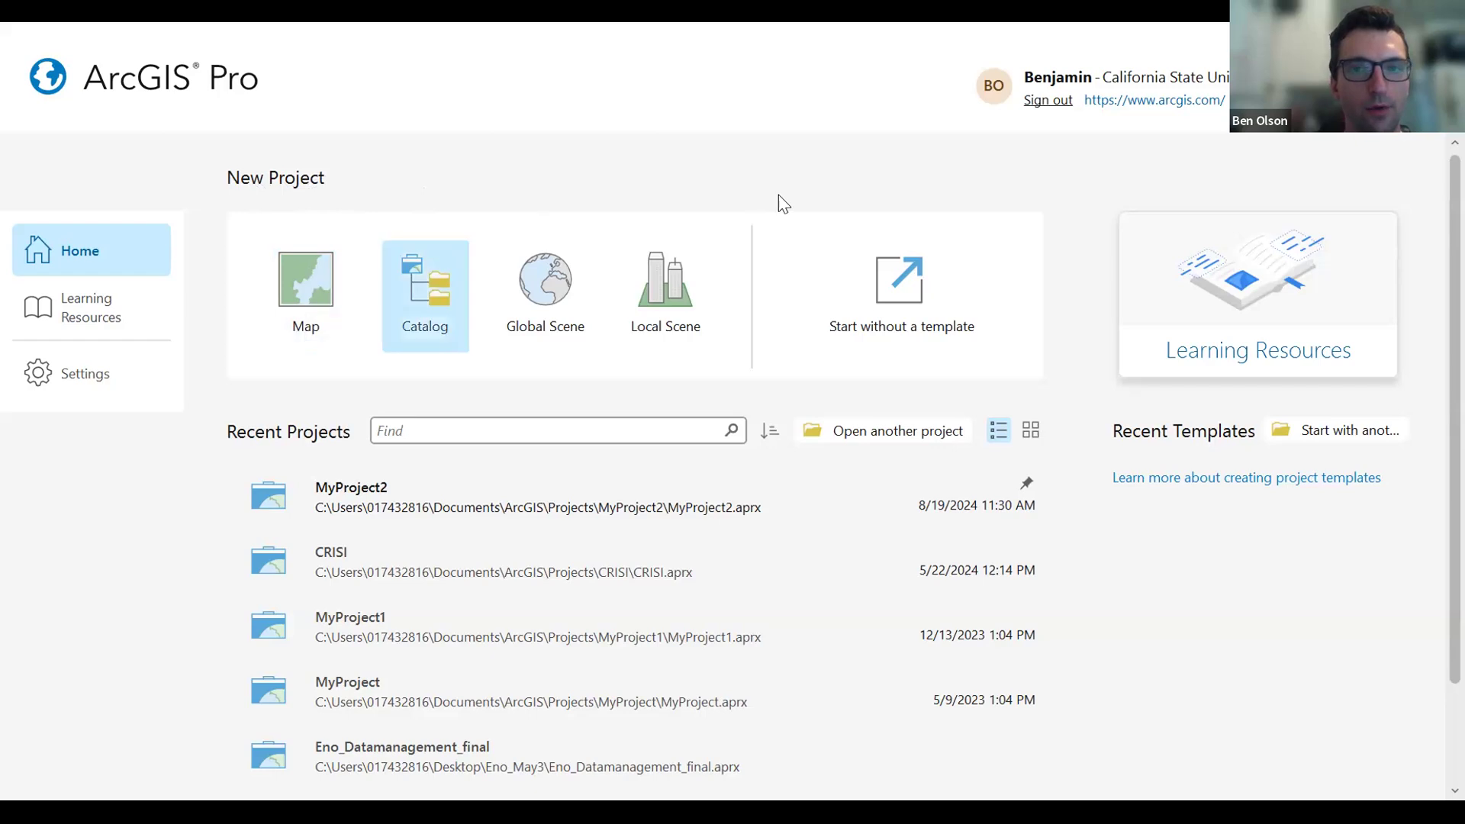
# Create a new map project named "LTAP ArcGIS Course Aug 20" in ArcGIS Pro, in its own folder at the default location.
pyautogui.click(310, 272)
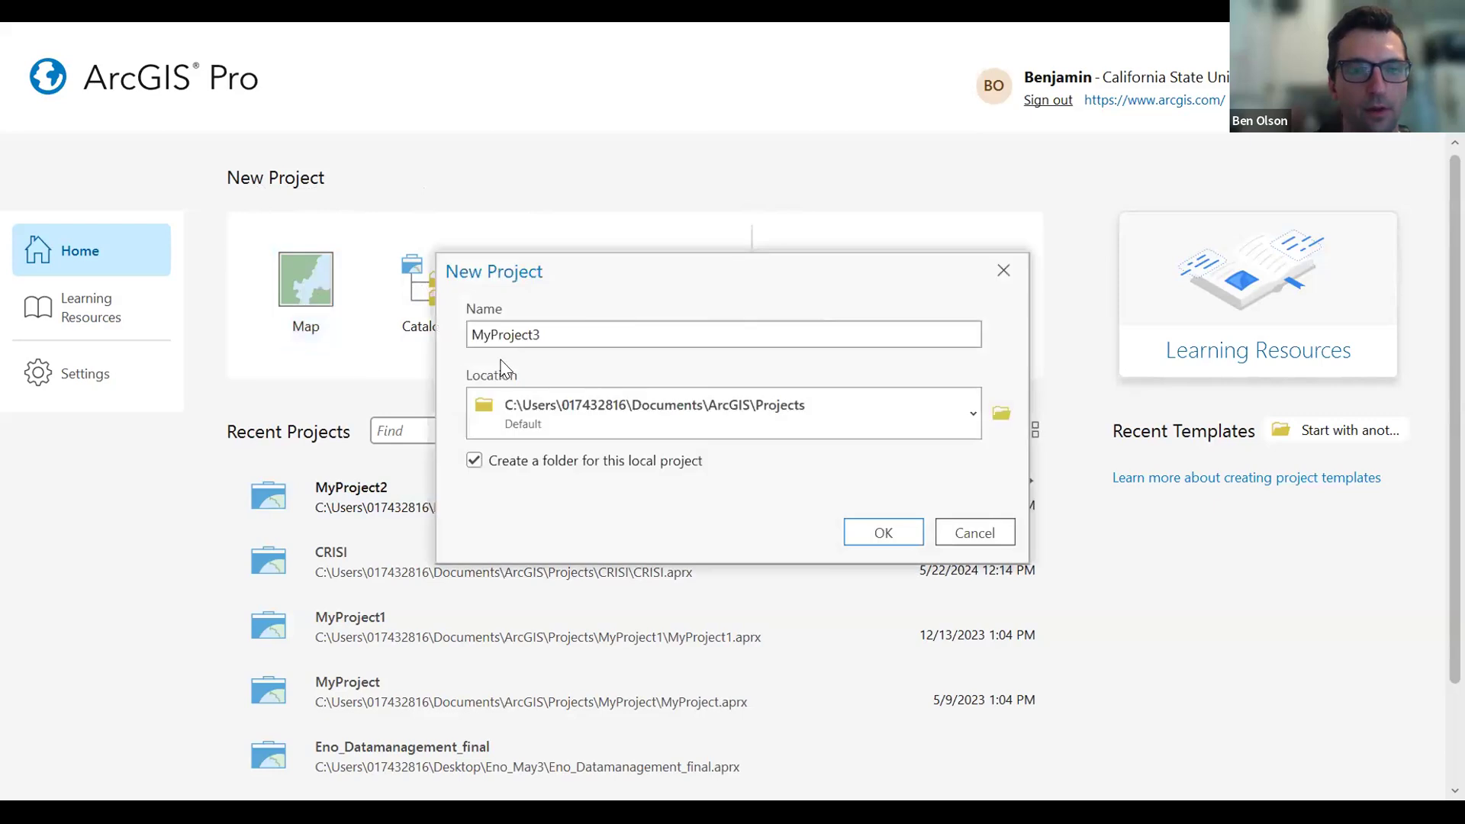
pyautogui.click(537, 336)
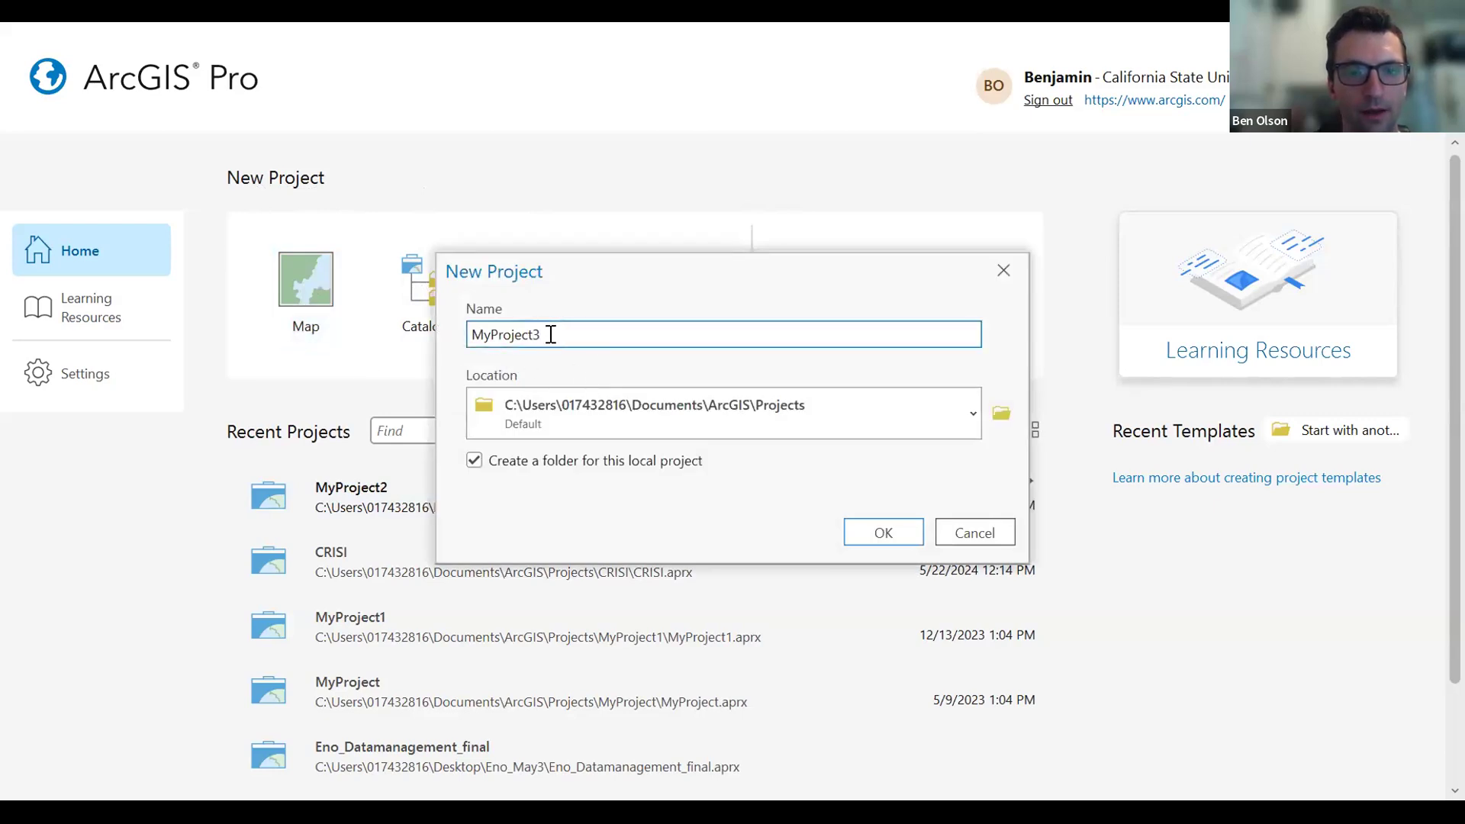
pyautogui.doubleClick(550, 334)
pyautogui.write('LTA')
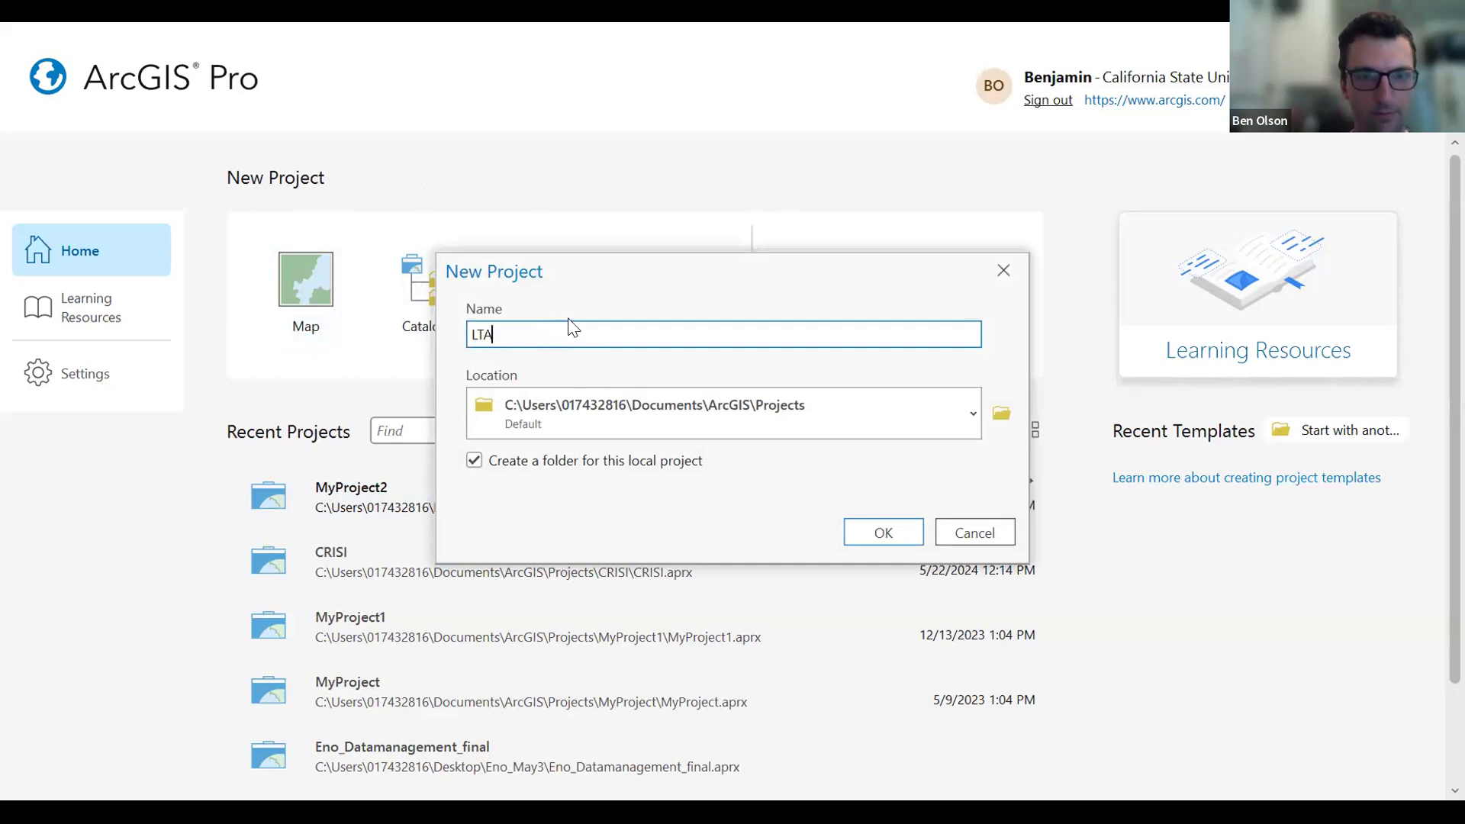
pyautogui.write('P A')
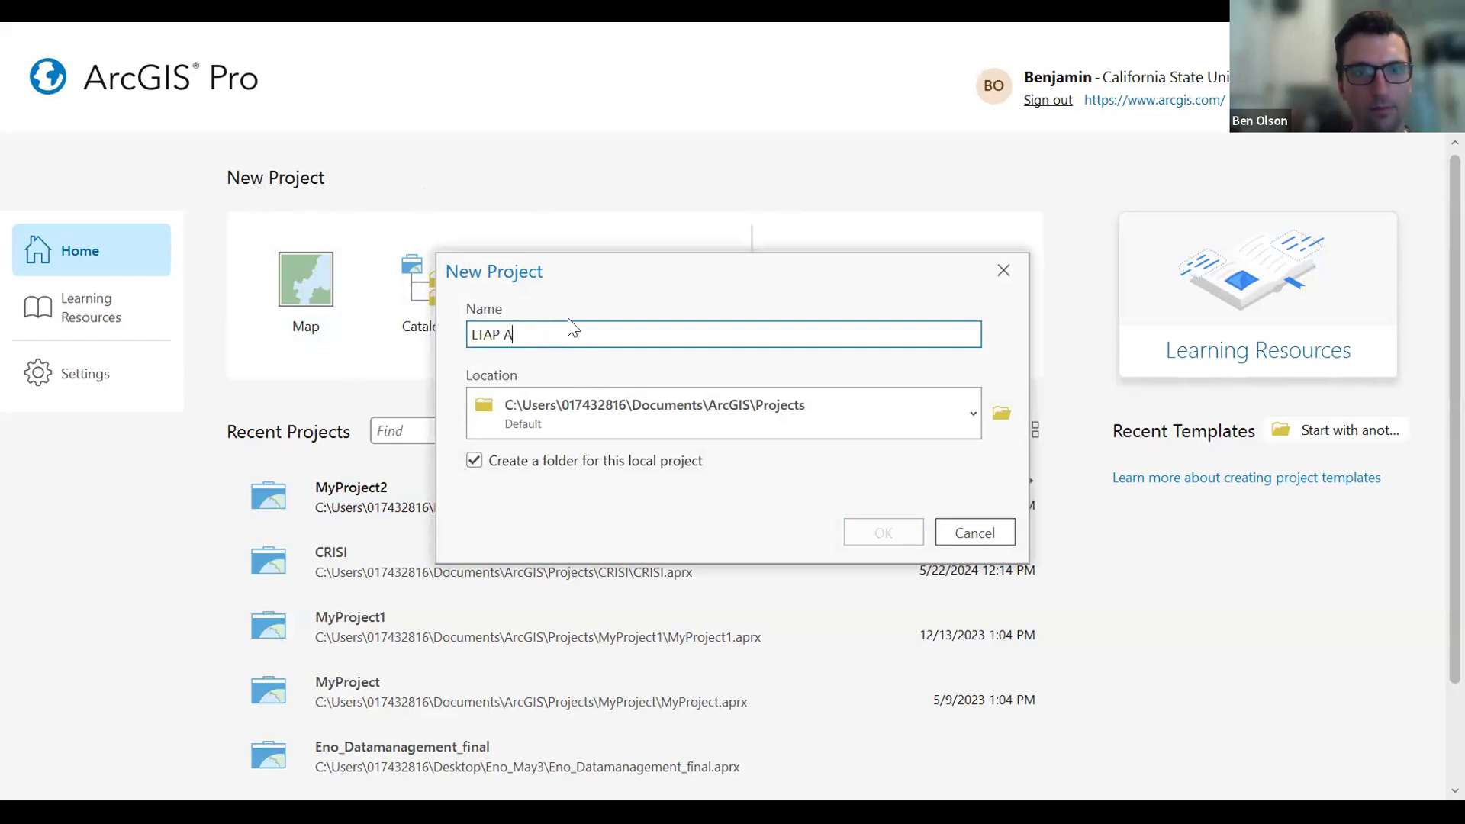
pyautogui.write('rcGIS Course Aug 20')
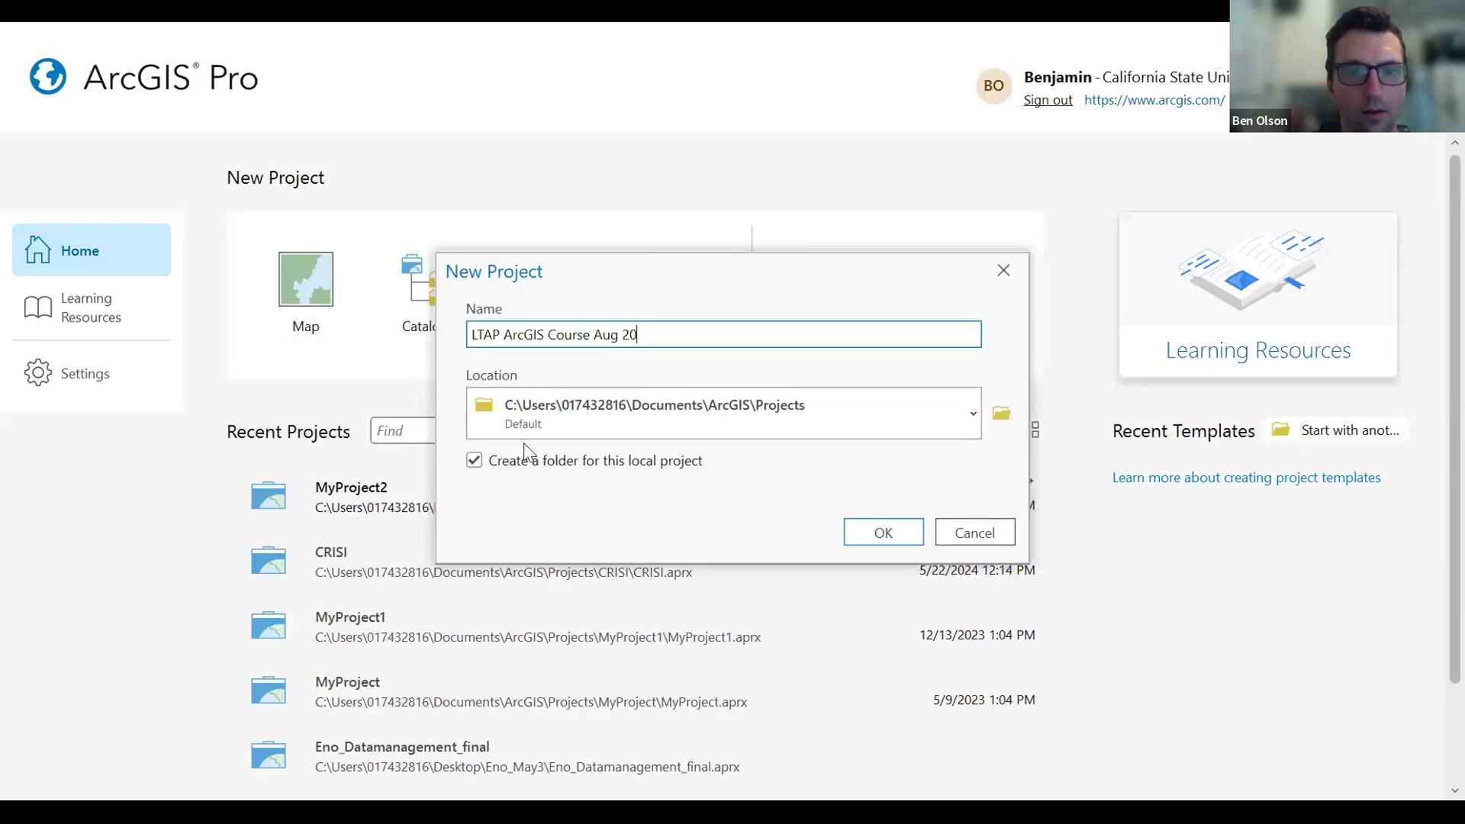
pyautogui.click(883, 538)
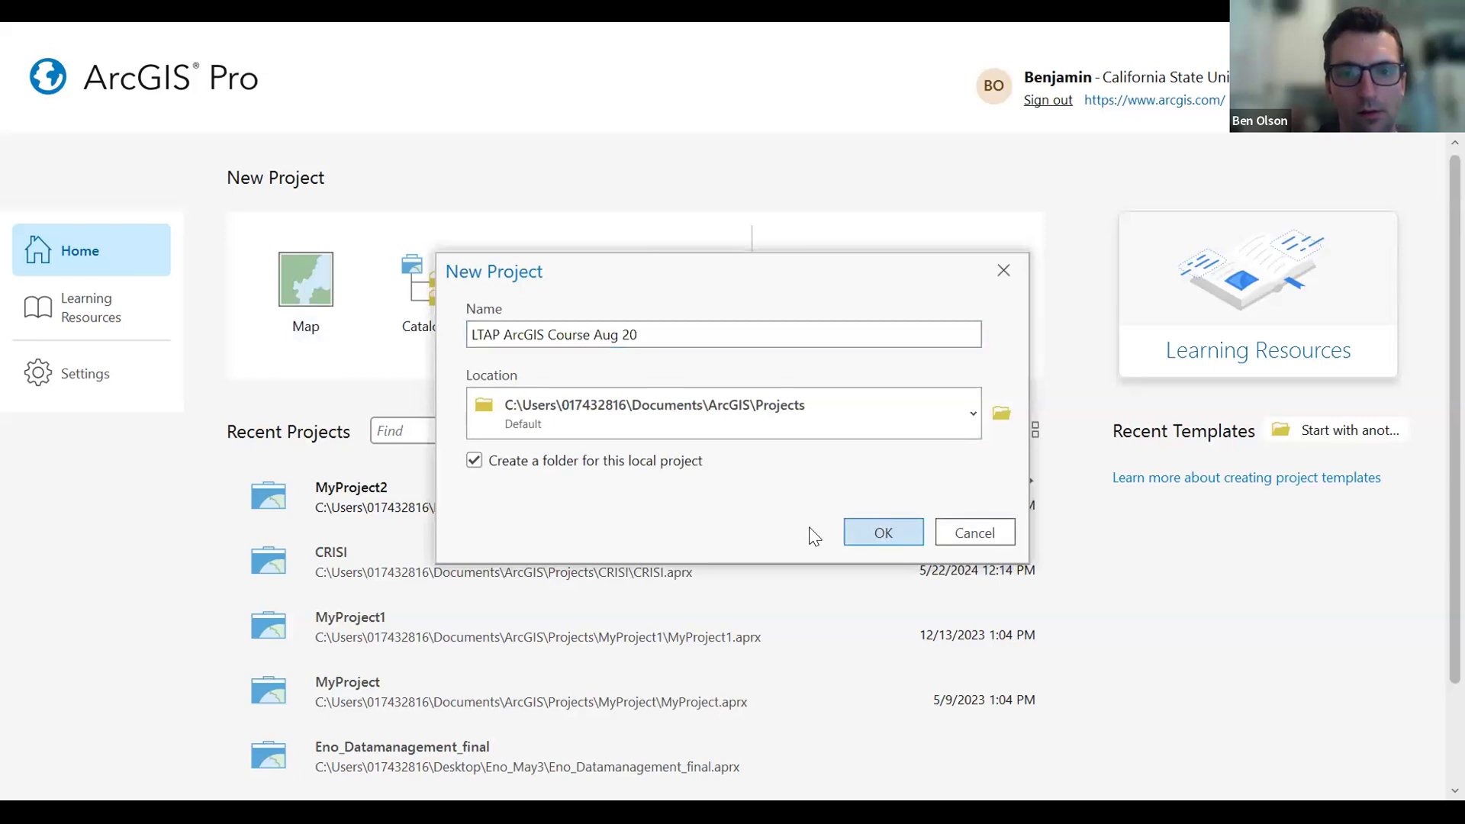
# Confirm the new project and add Crashes_TIMS_Fresno_031624-033124.csv from the LTAP_GIS_Lvl2_DayOf_Files folder to its map.
pyautogui.click(862, 534)
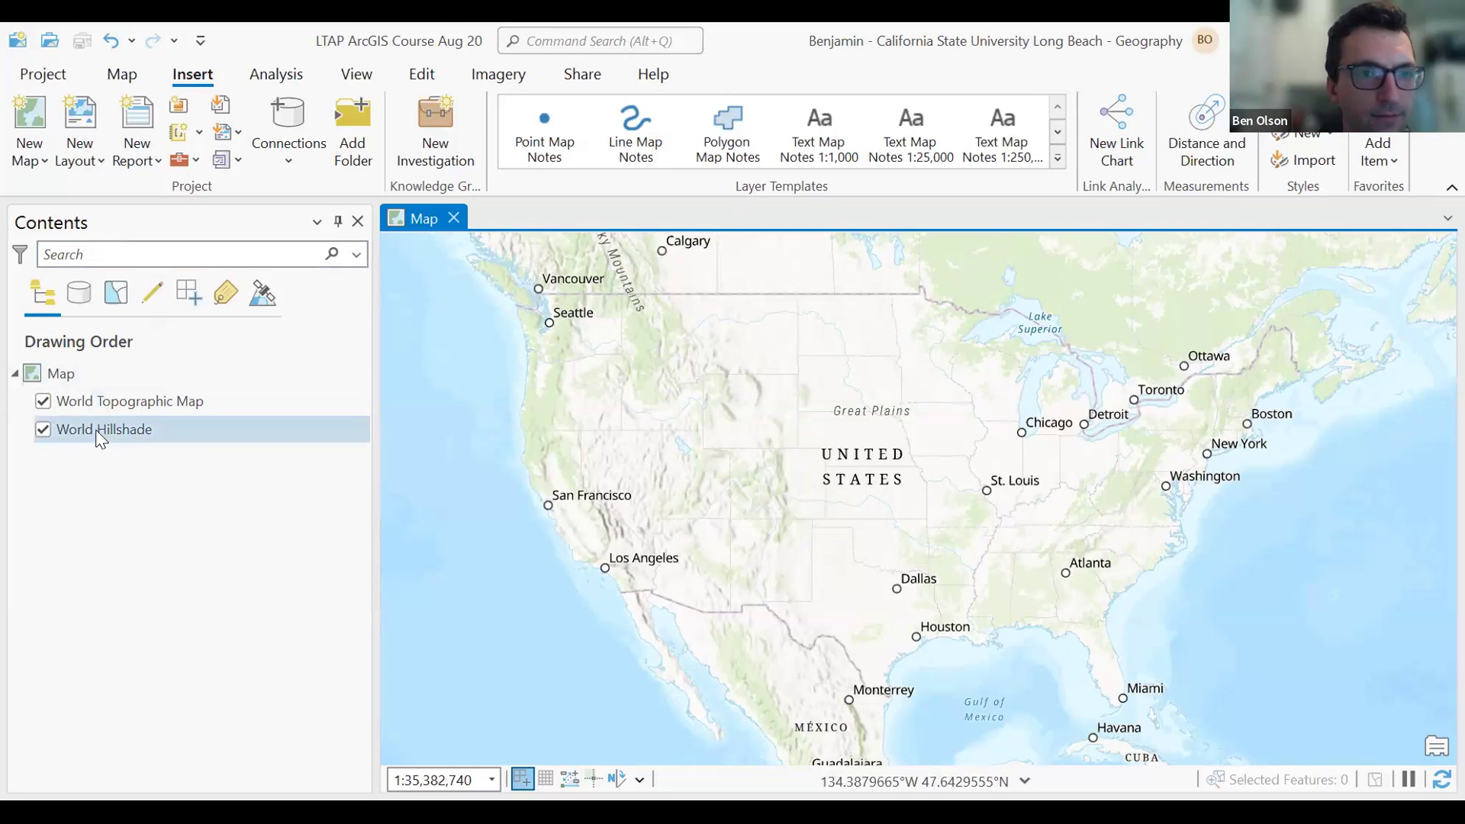
pyautogui.click(99, 376)
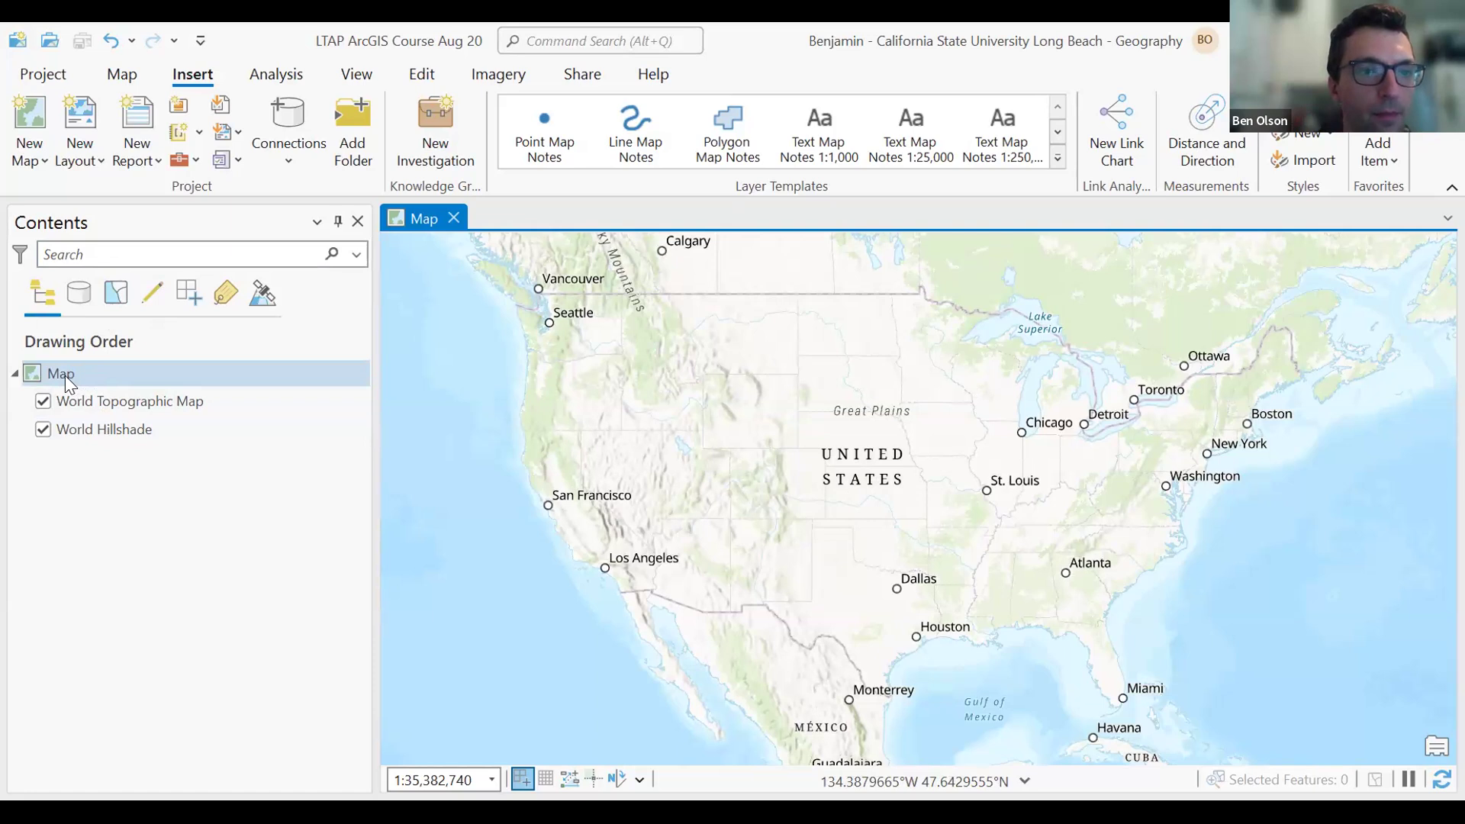
pyautogui.click(68, 376)
pyautogui.rightClick(71, 380)
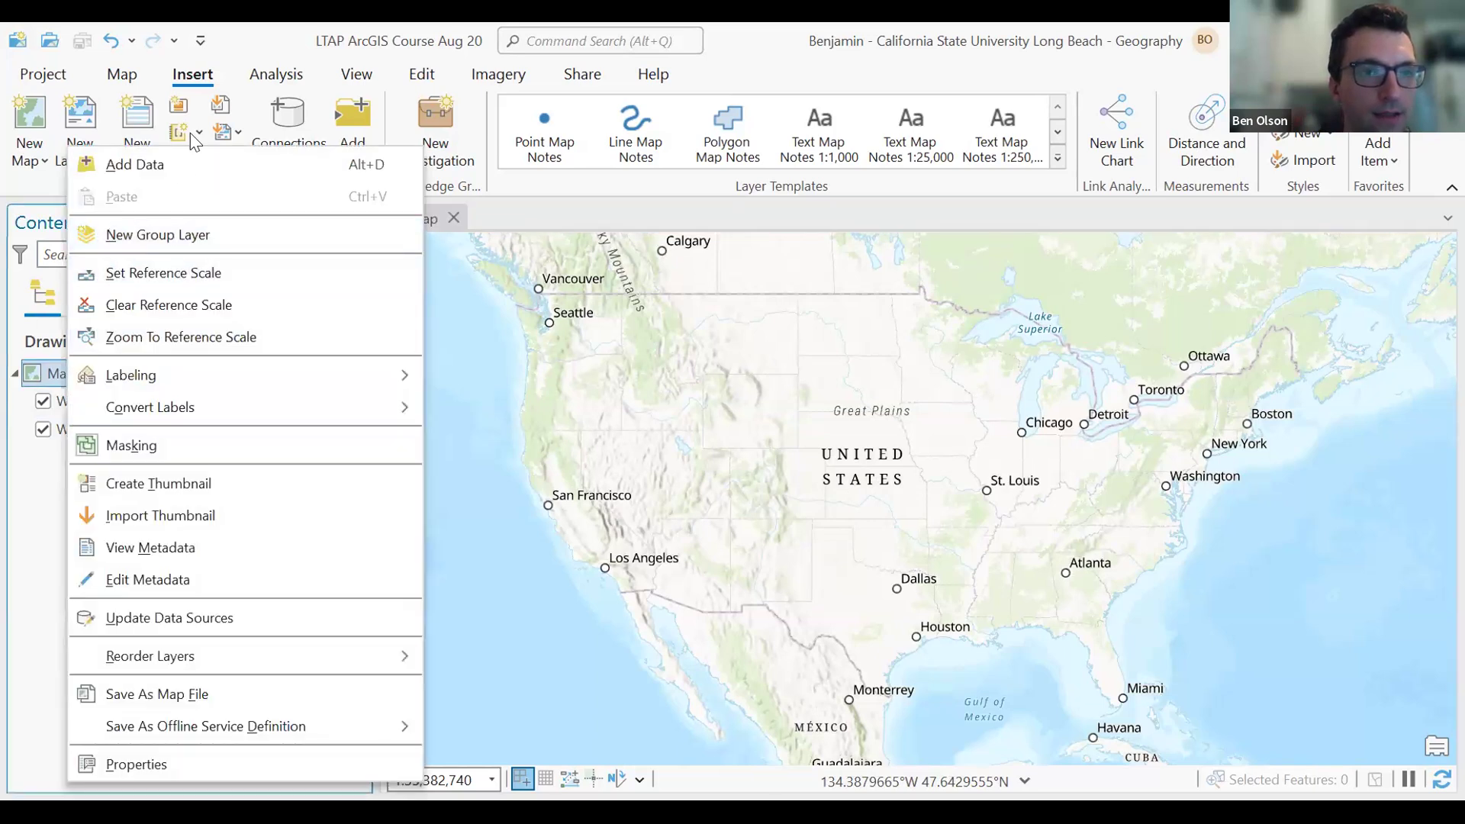
pyautogui.click(159, 164)
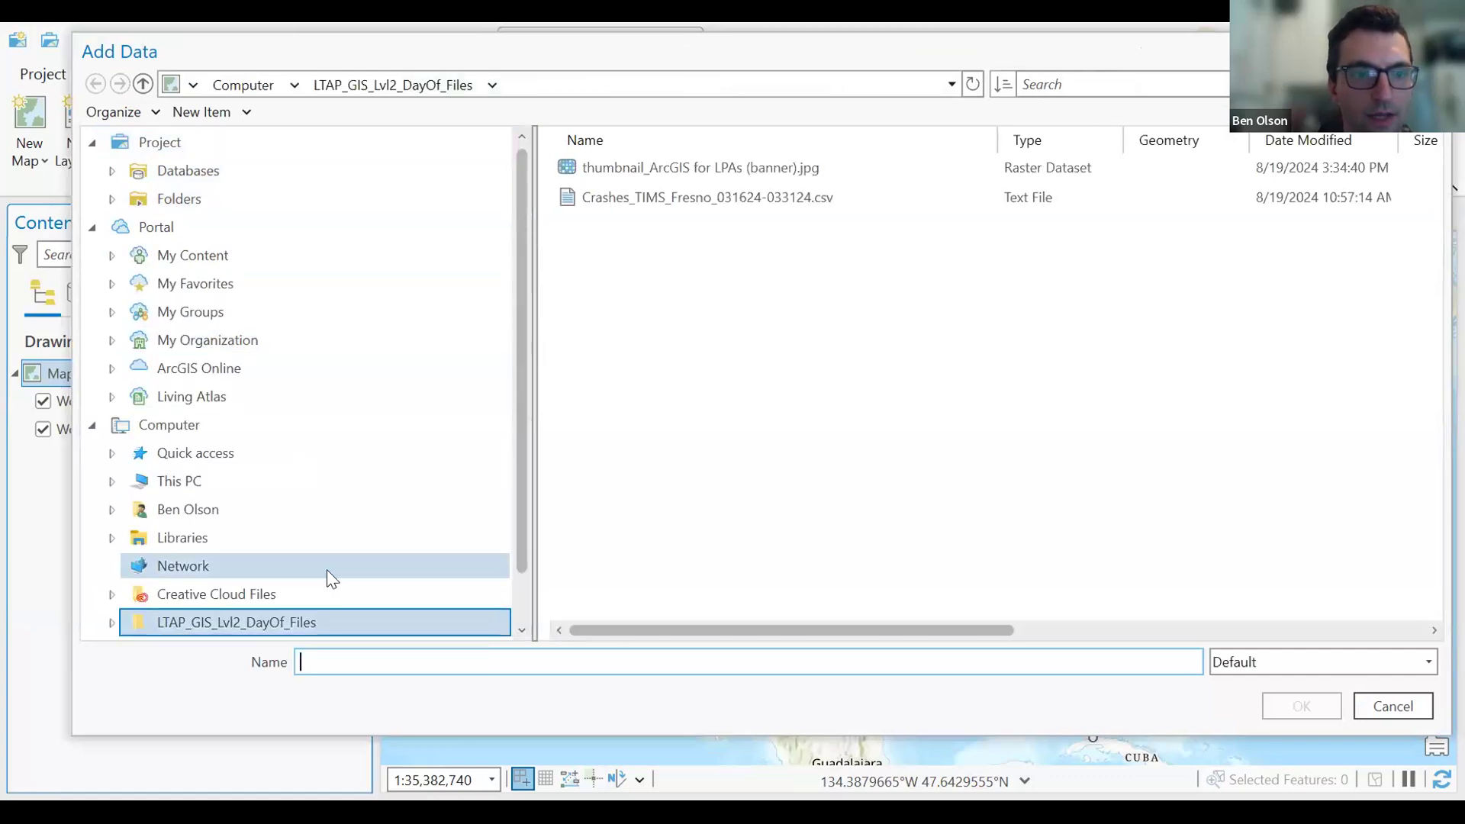
pyautogui.scroll(-1, 327, 578)
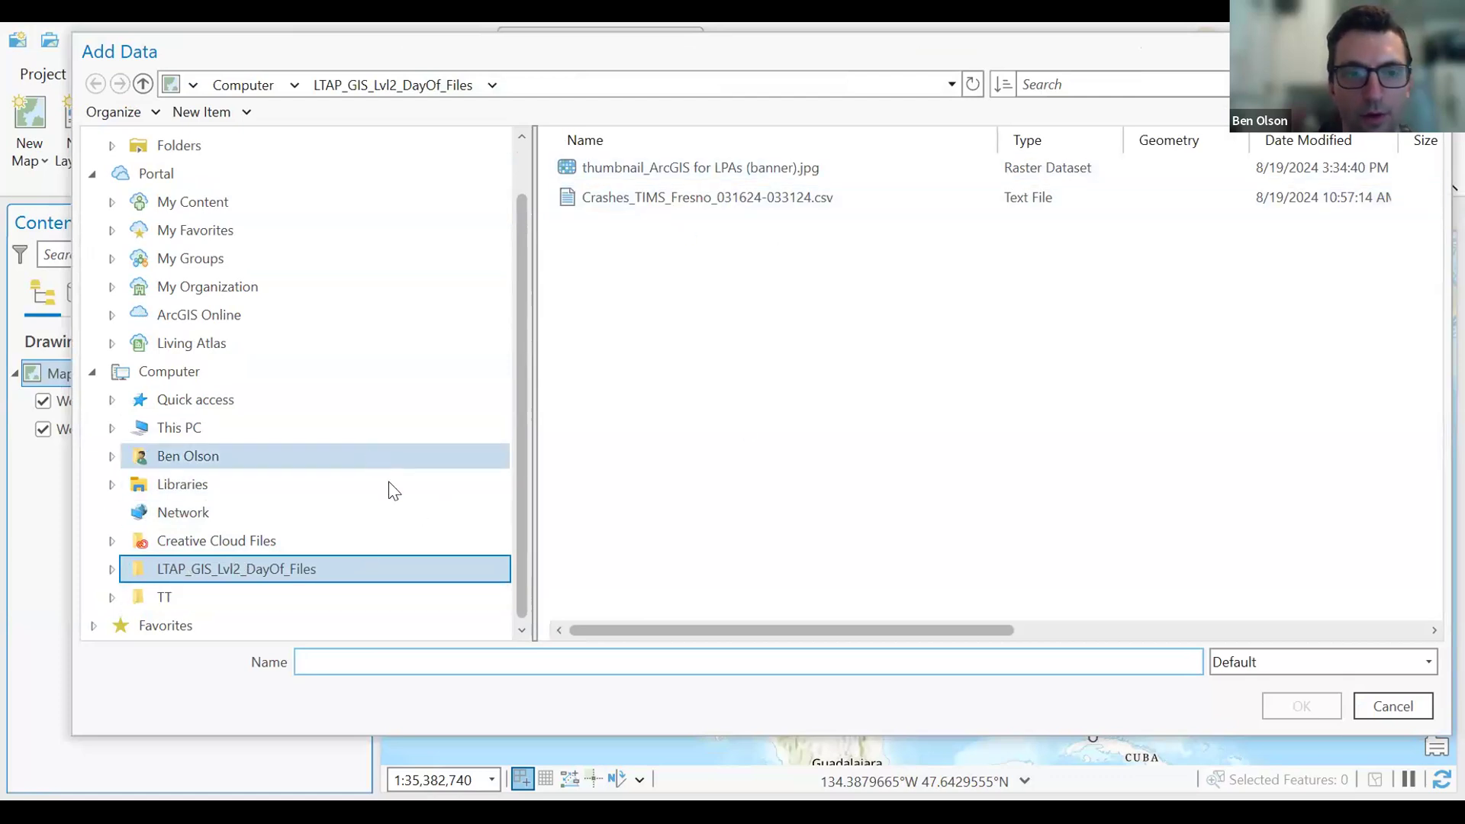
pyautogui.scroll(1, 284, 534)
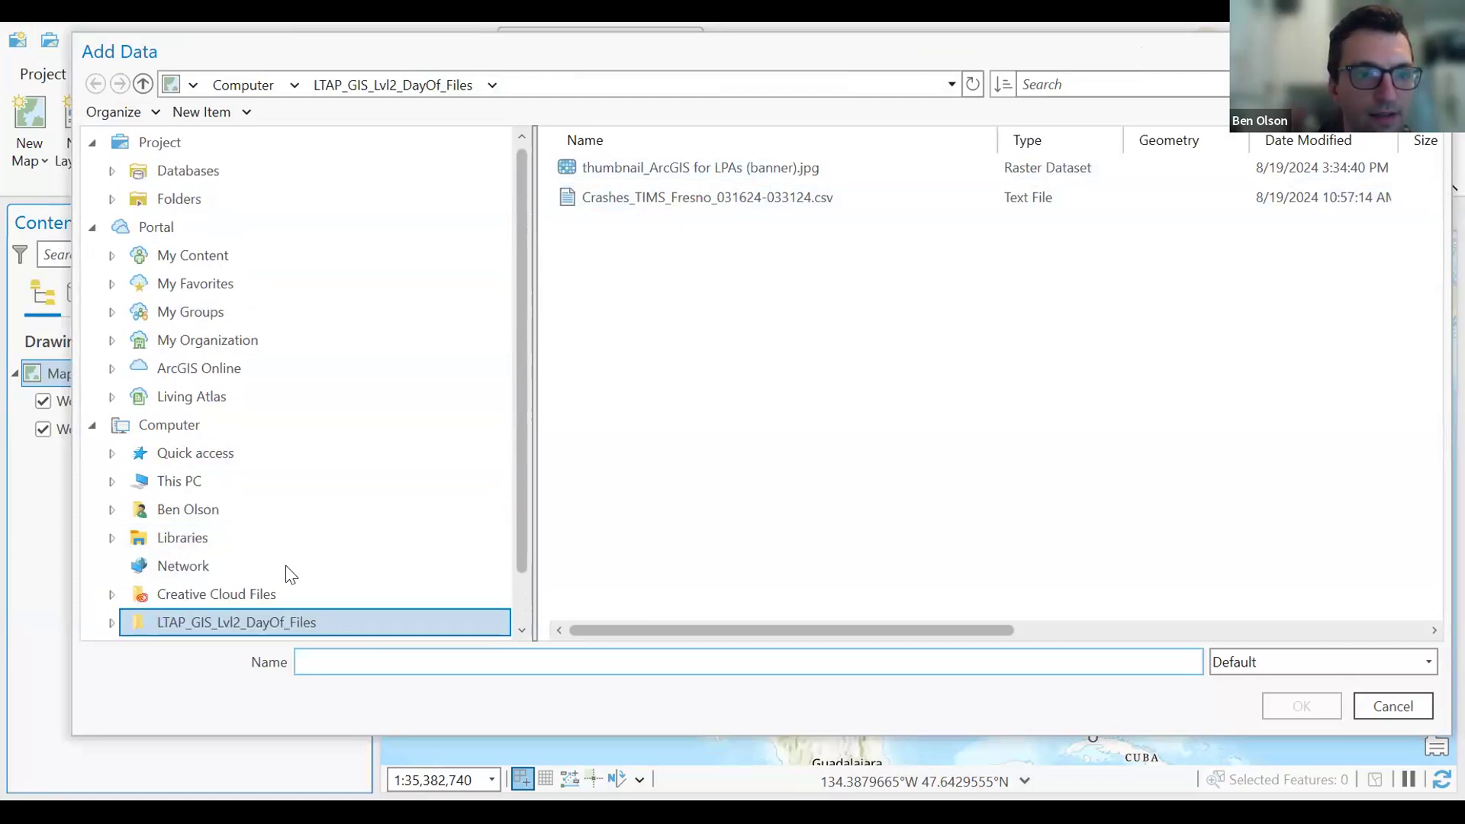
pyautogui.scroll(-1, 171, 591)
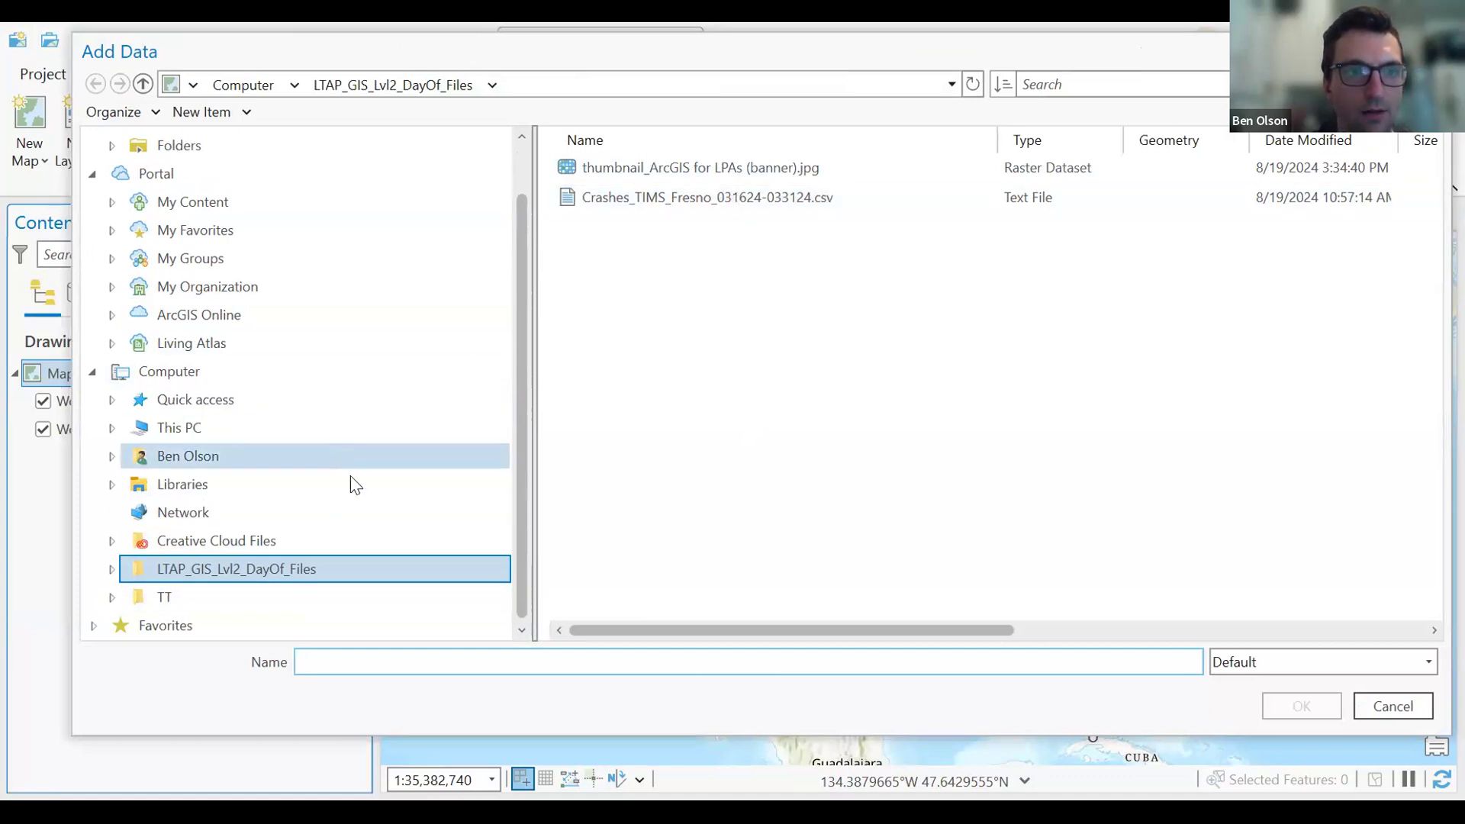
pyautogui.click(690, 197)
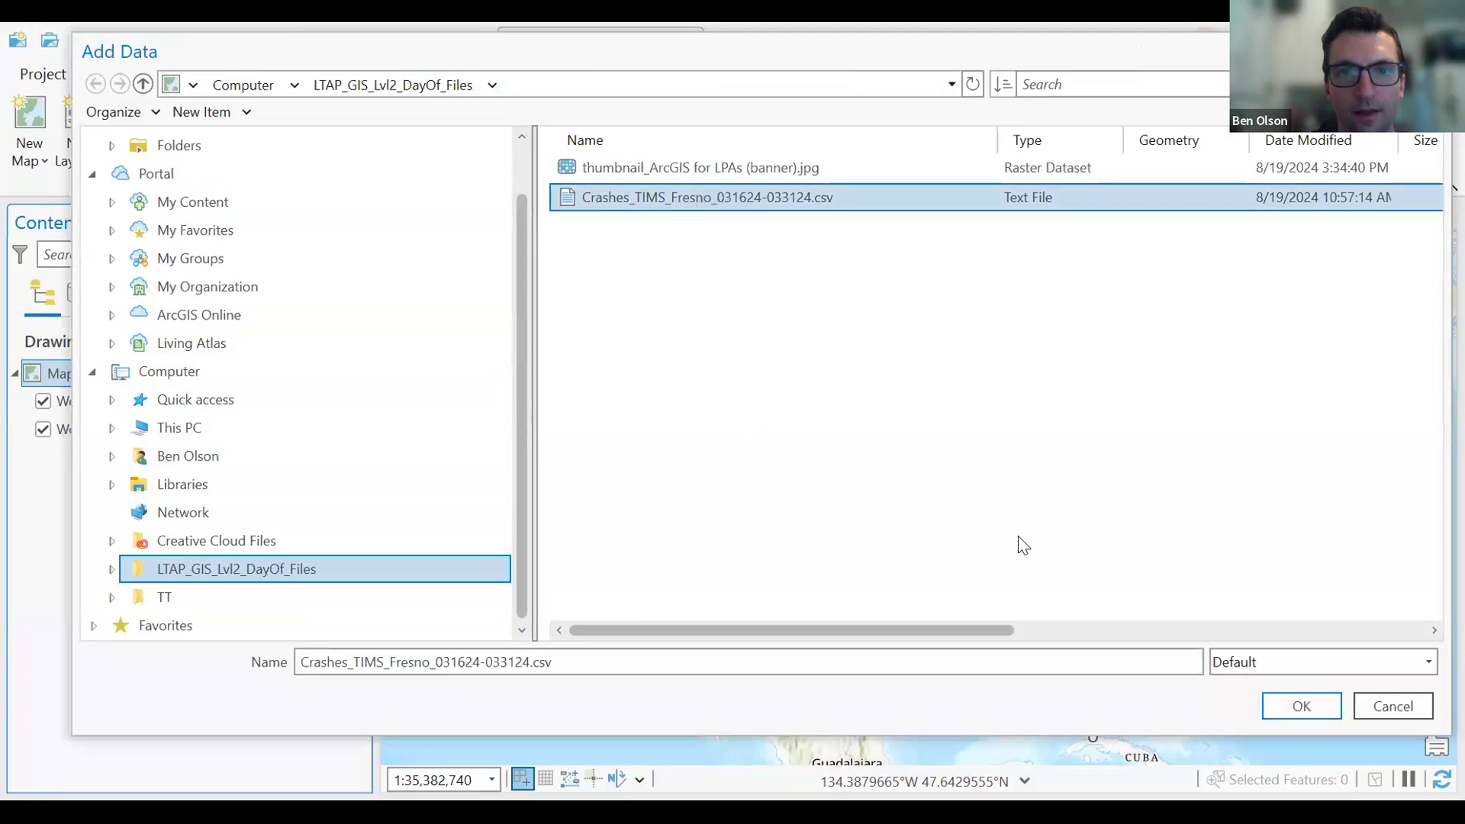
pyautogui.click(1301, 707)
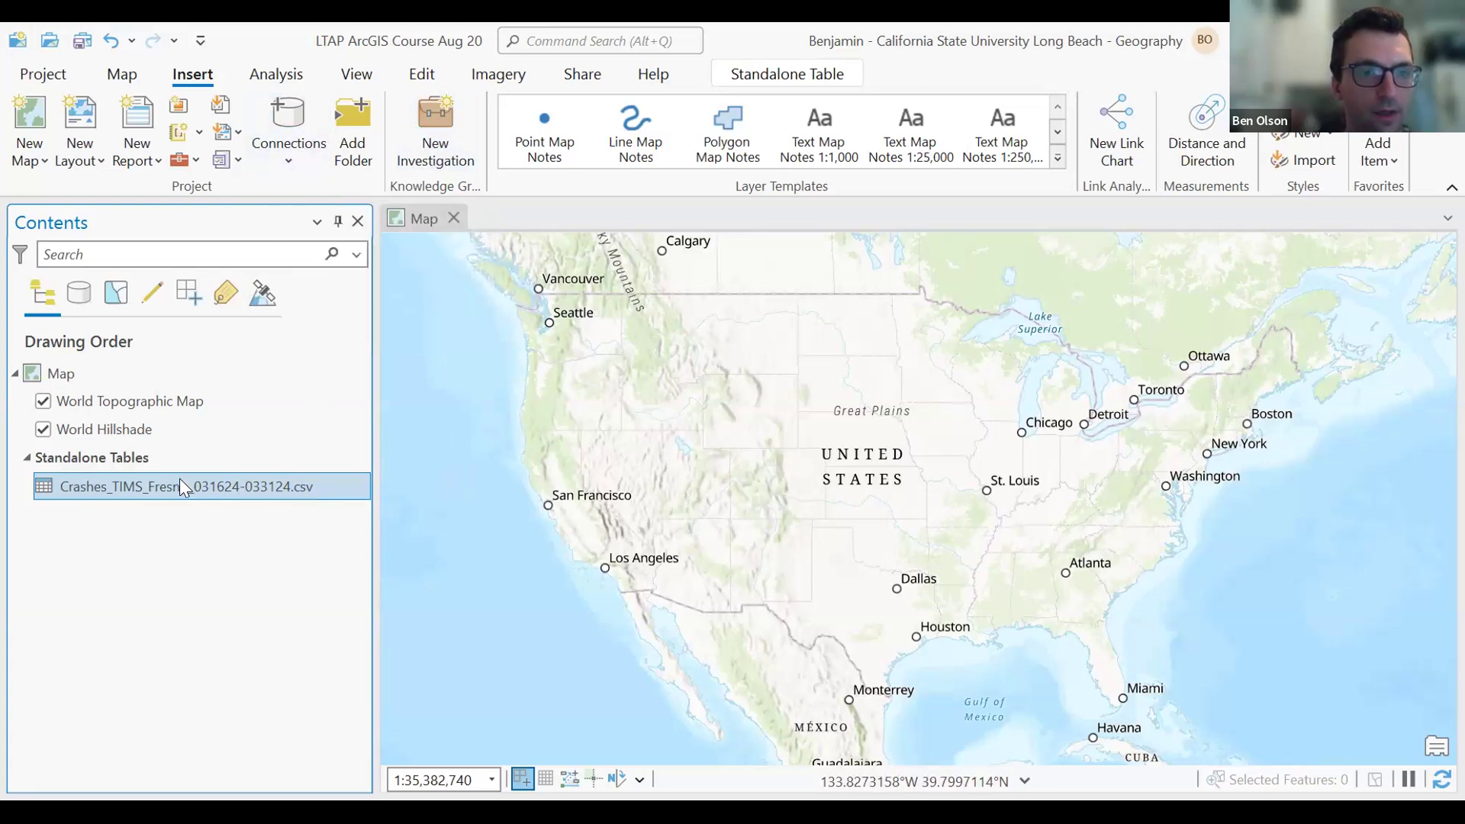
# Open the attribute table of the Fresno crashes CSV and look through its fields, including the latitude and longitude columns.
pyautogui.doubleClick(122, 483)
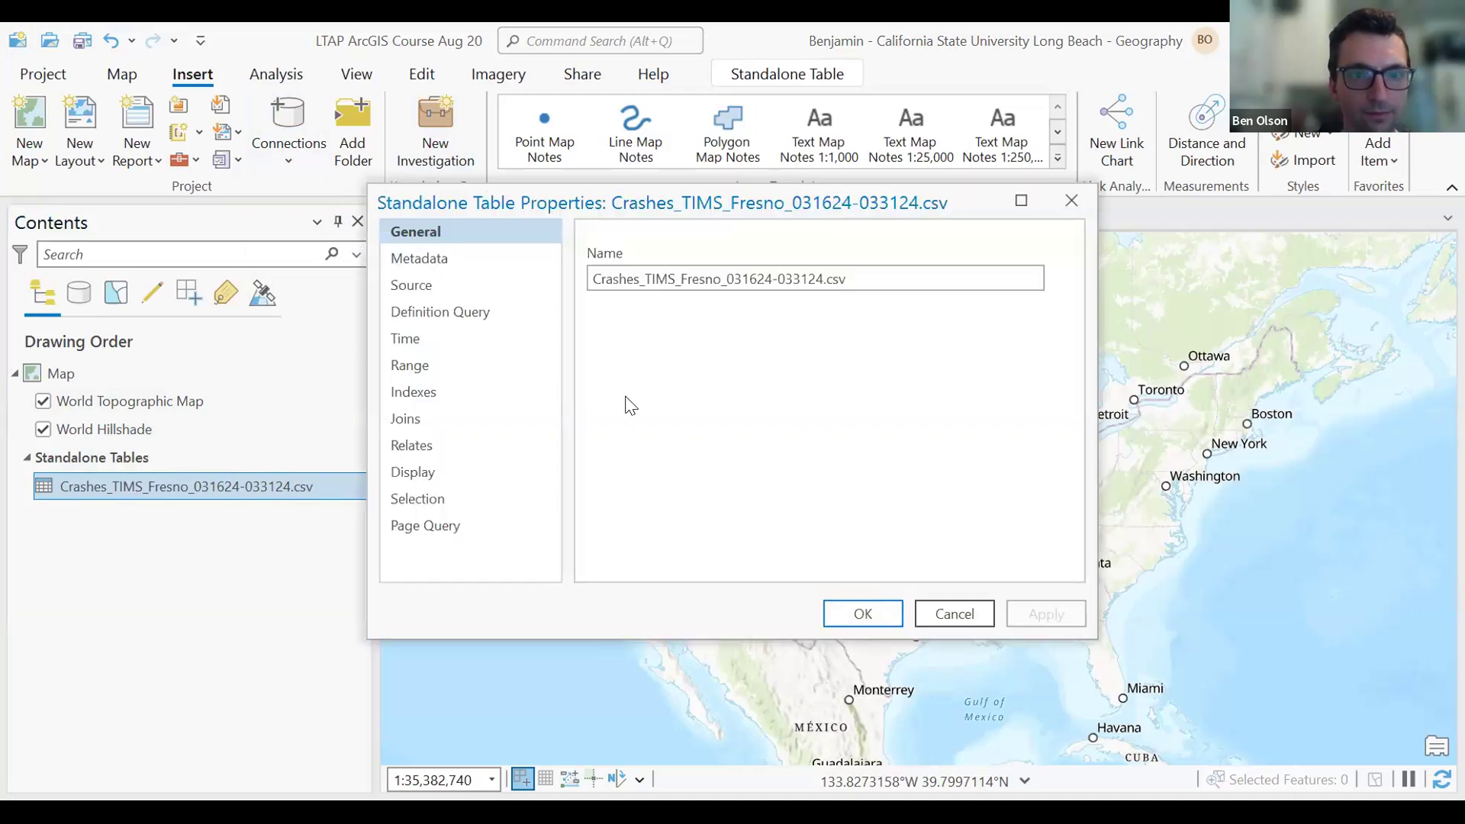
pyautogui.click(1072, 206)
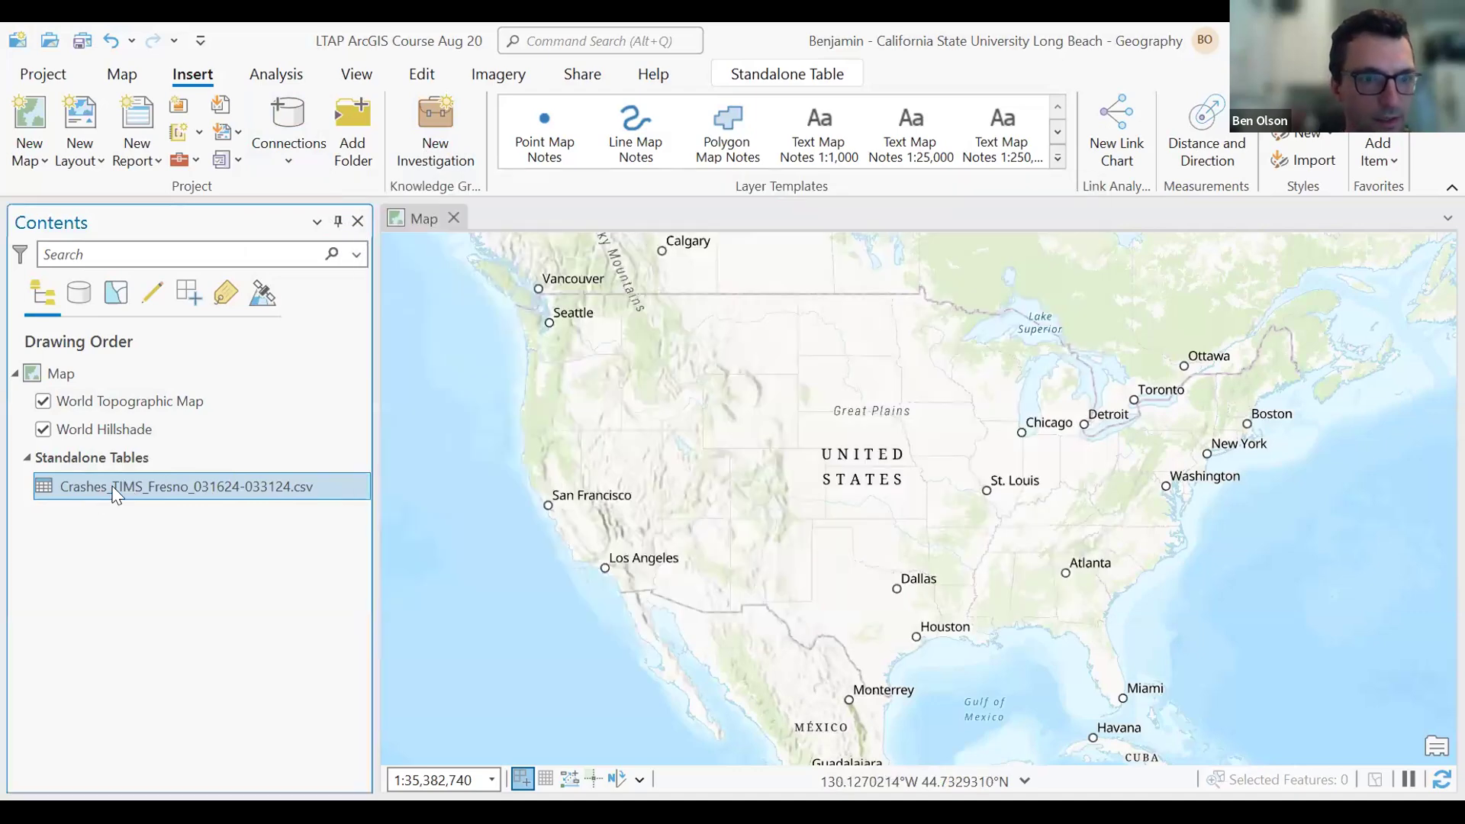
pyautogui.rightClick(116, 485)
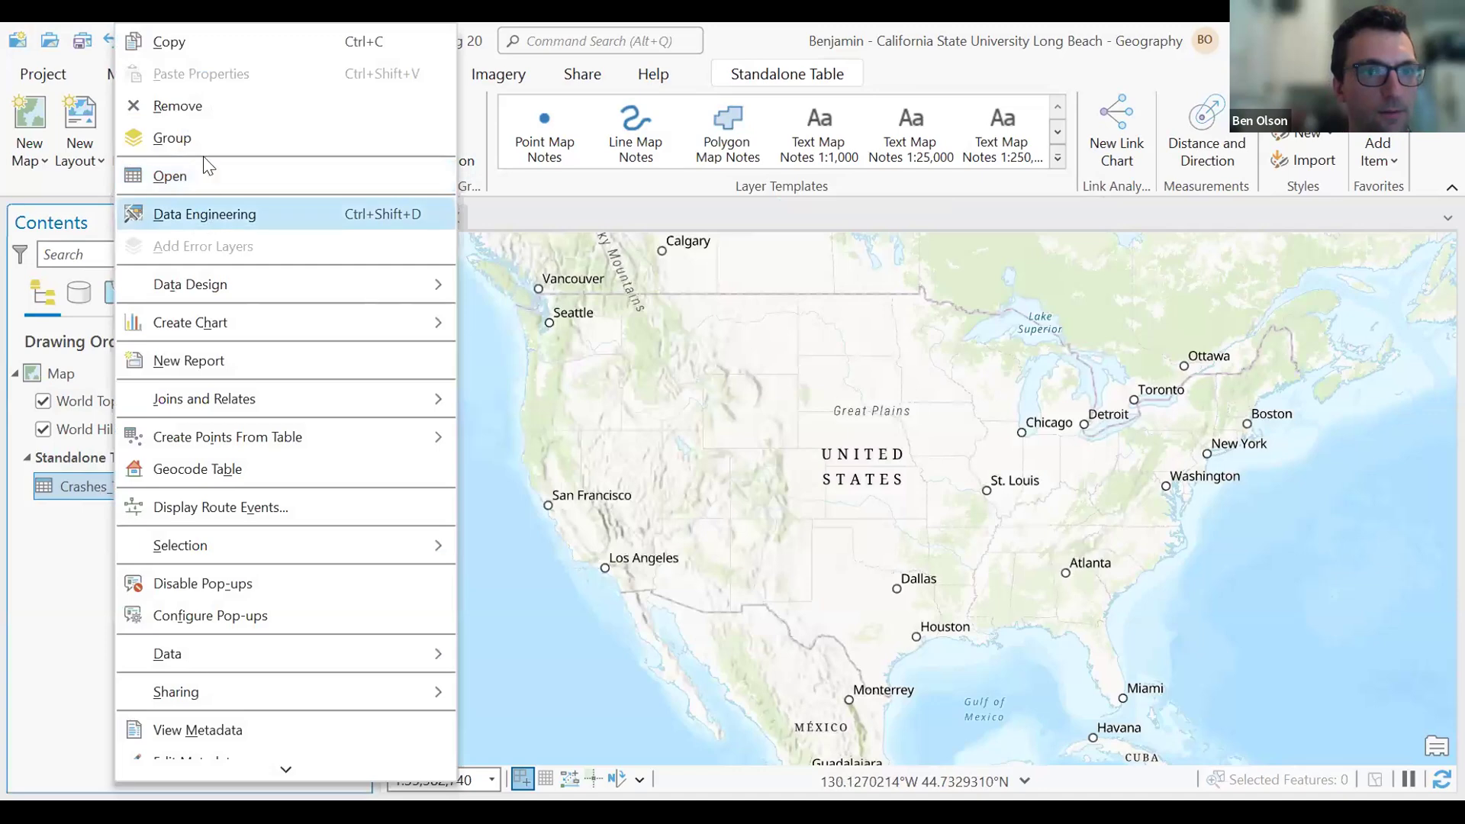
pyautogui.click(203, 182)
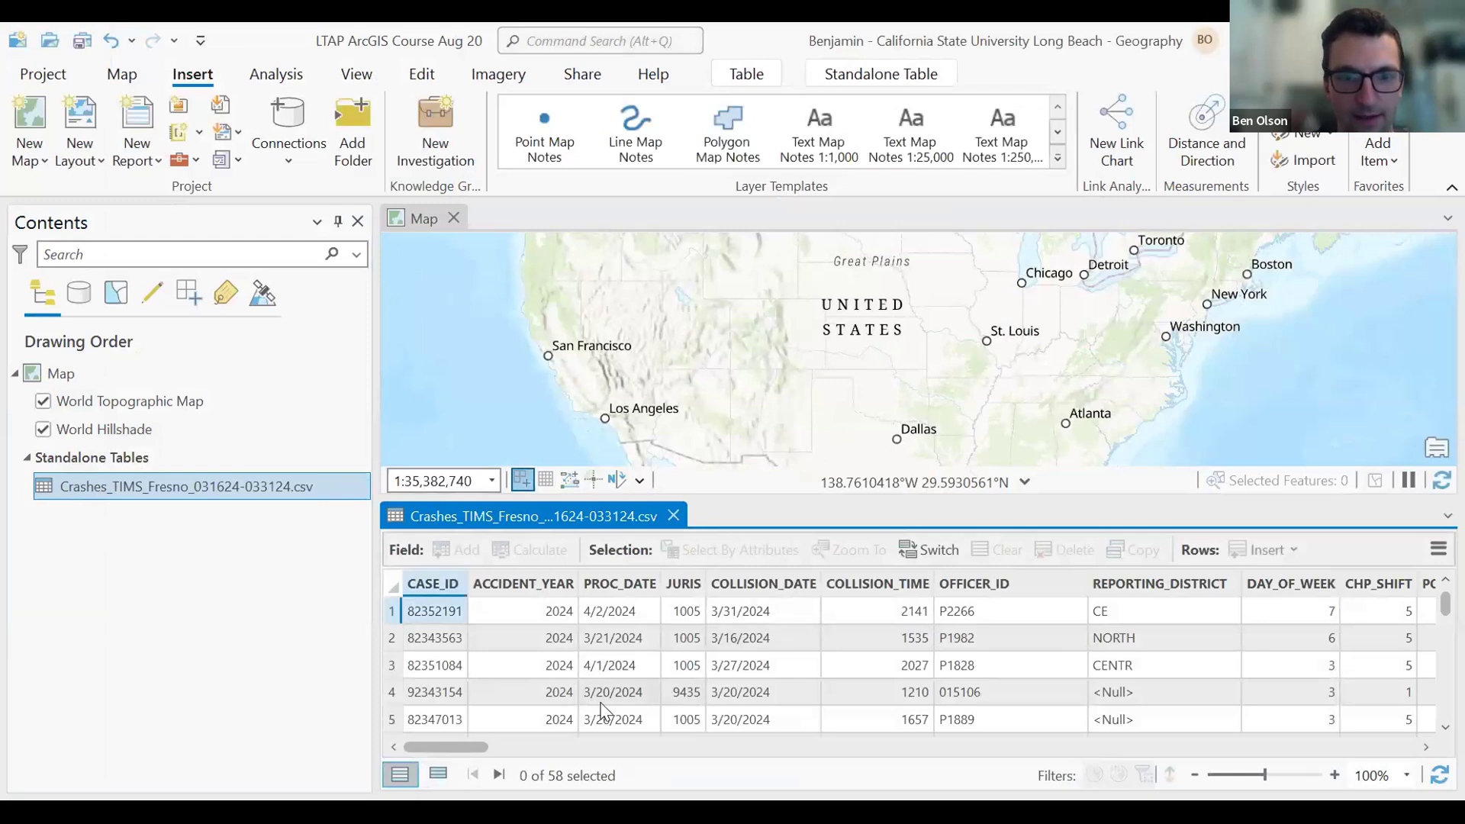
pyautogui.moveTo(462, 744); pyautogui.dragTo(1412, 753)
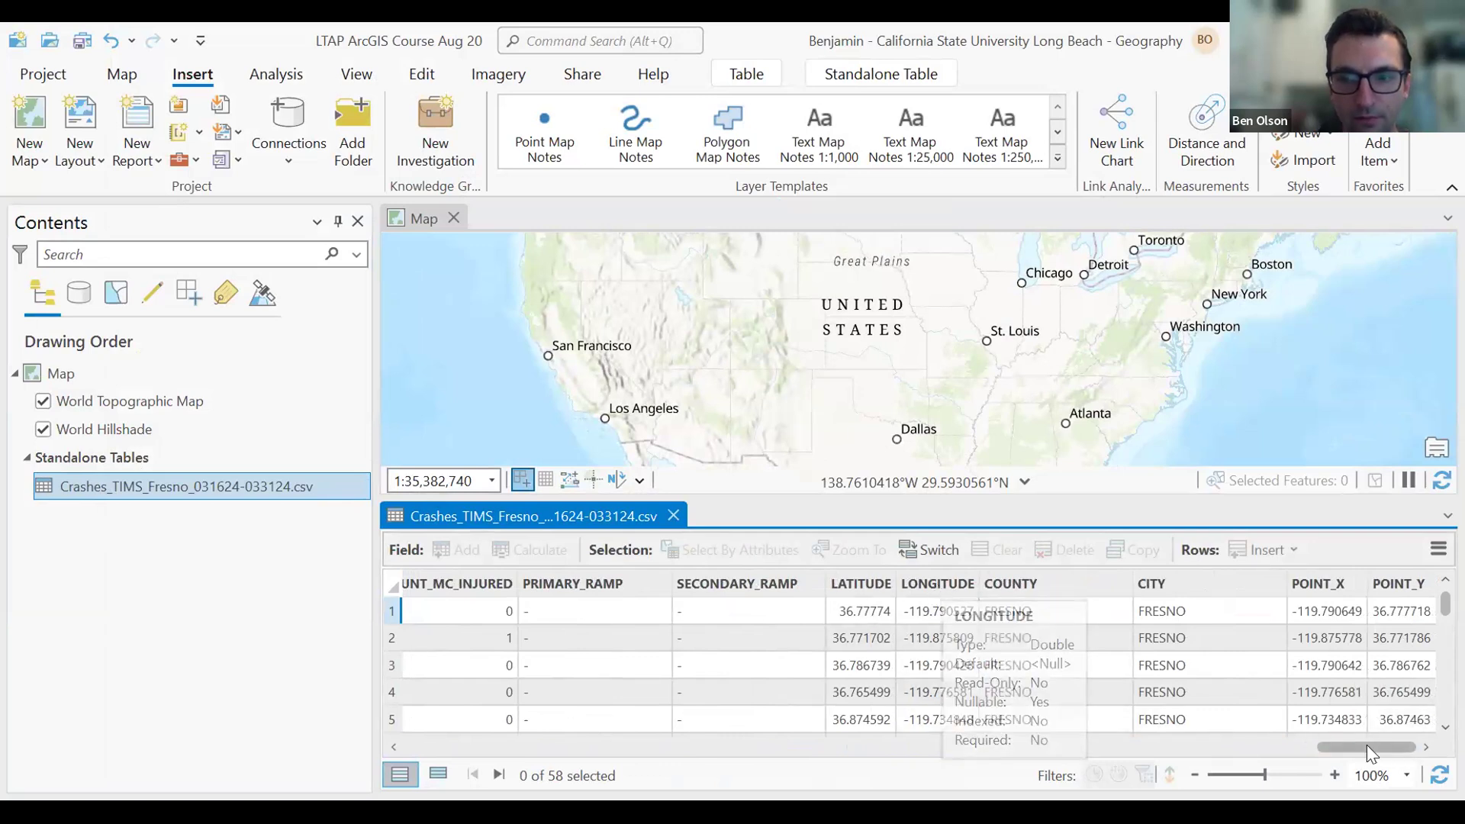
pyautogui.moveTo(1338, 742); pyautogui.dragTo(362, 683)
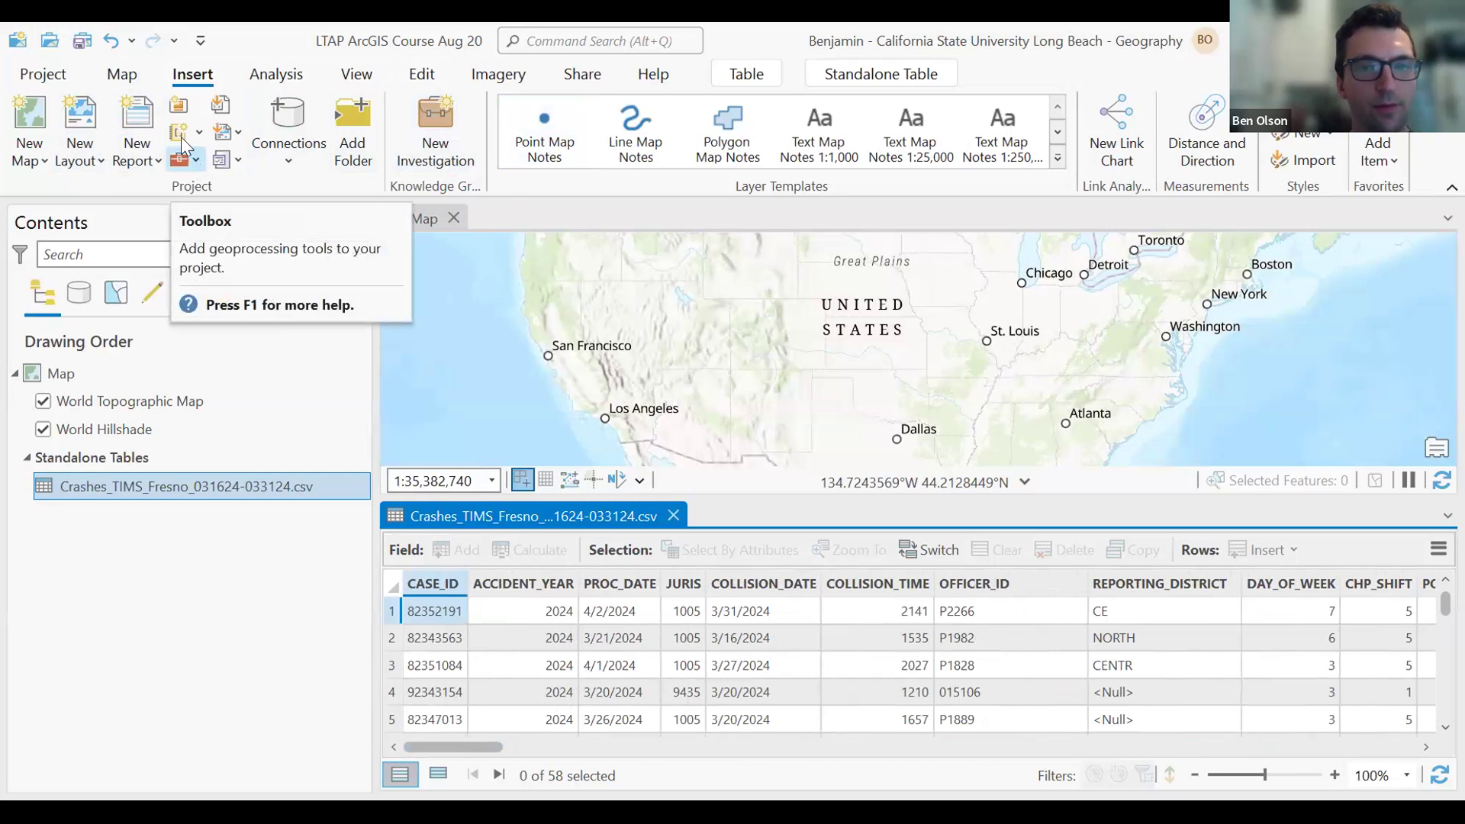
pyautogui.click(119, 79)
pyautogui.click(183, 72)
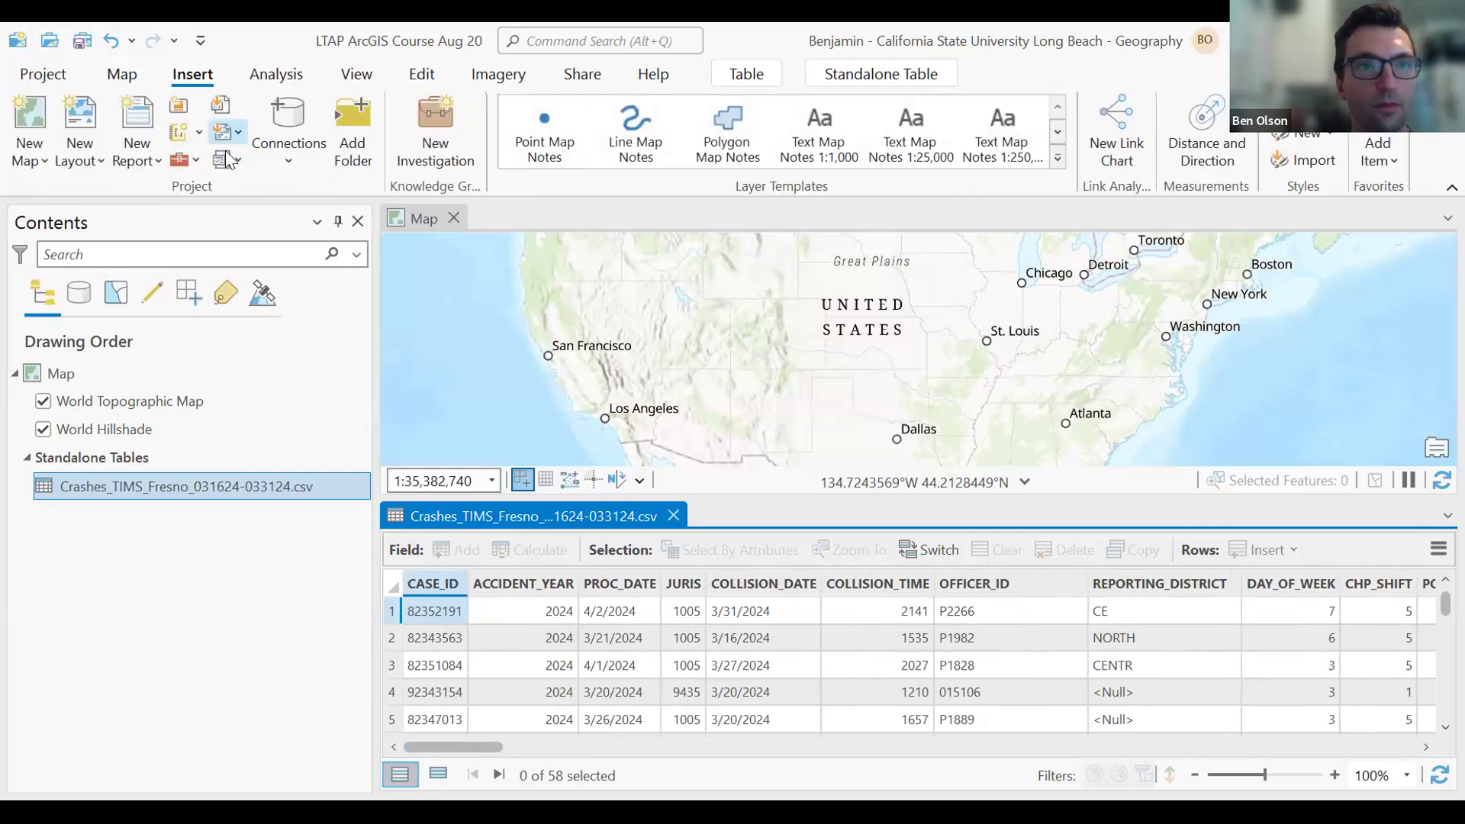
pyautogui.click(197, 160)
pyautogui.click(197, 161)
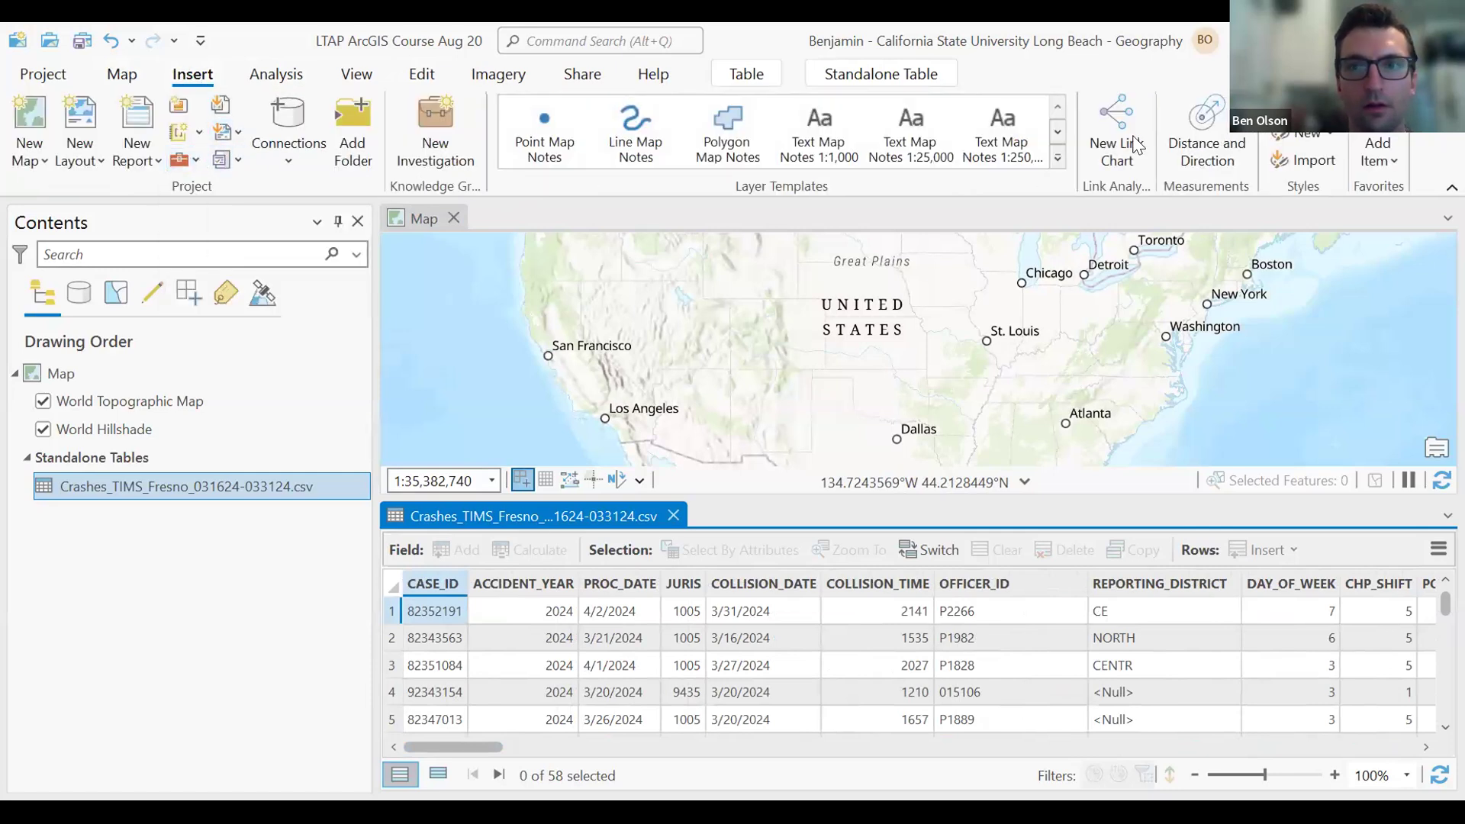
pyautogui.click(310, 88)
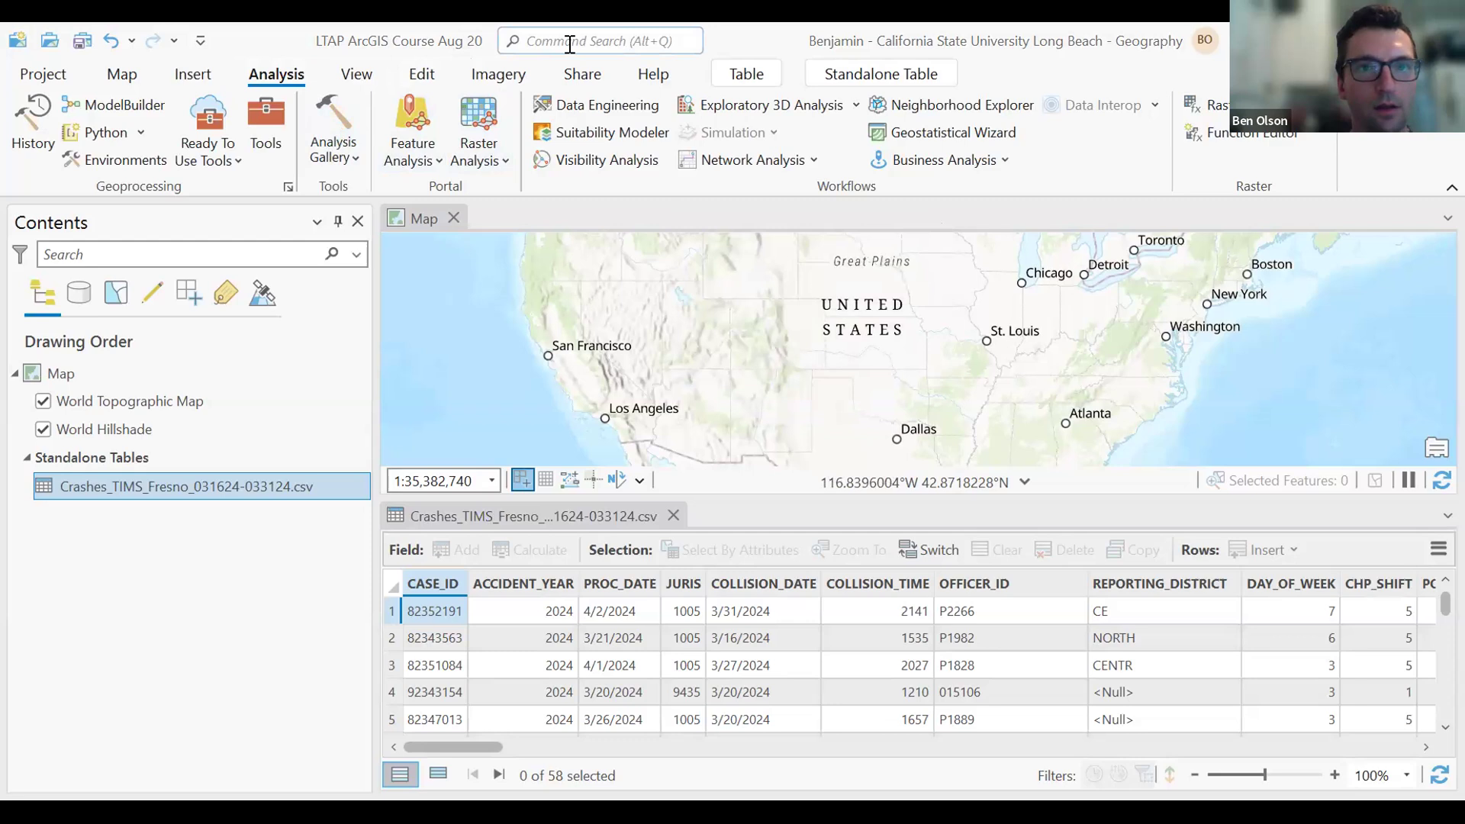
# Run XY Table To Point on the Fresno crashes CSV with LONGITUDE as X, LATITUDE as Y and the GCS_WGS_1984 coordinate system.
pyautogui.click(649, 40)
pyautogui.write('xy table to point')
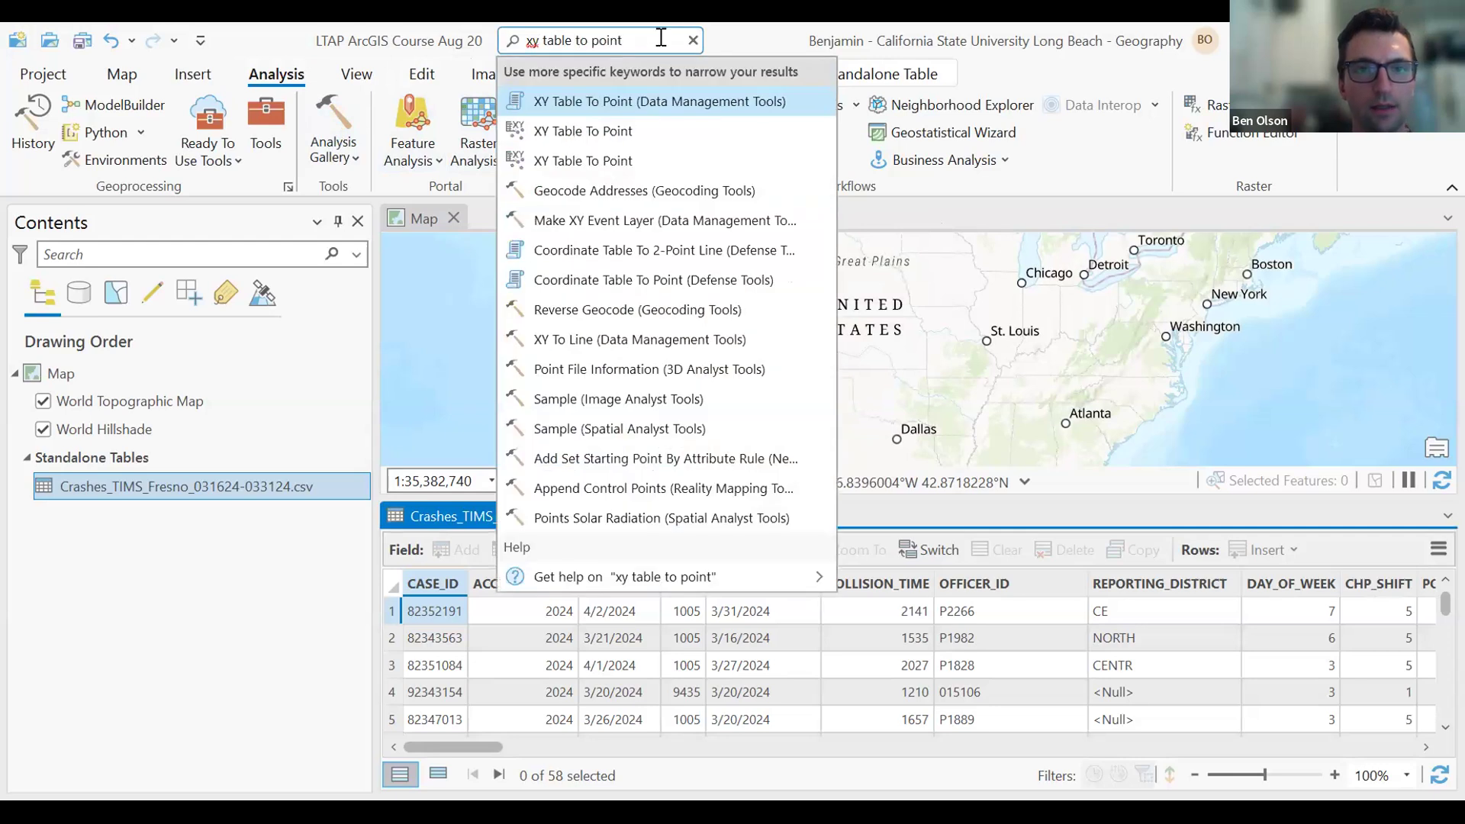
pyautogui.click(585, 107)
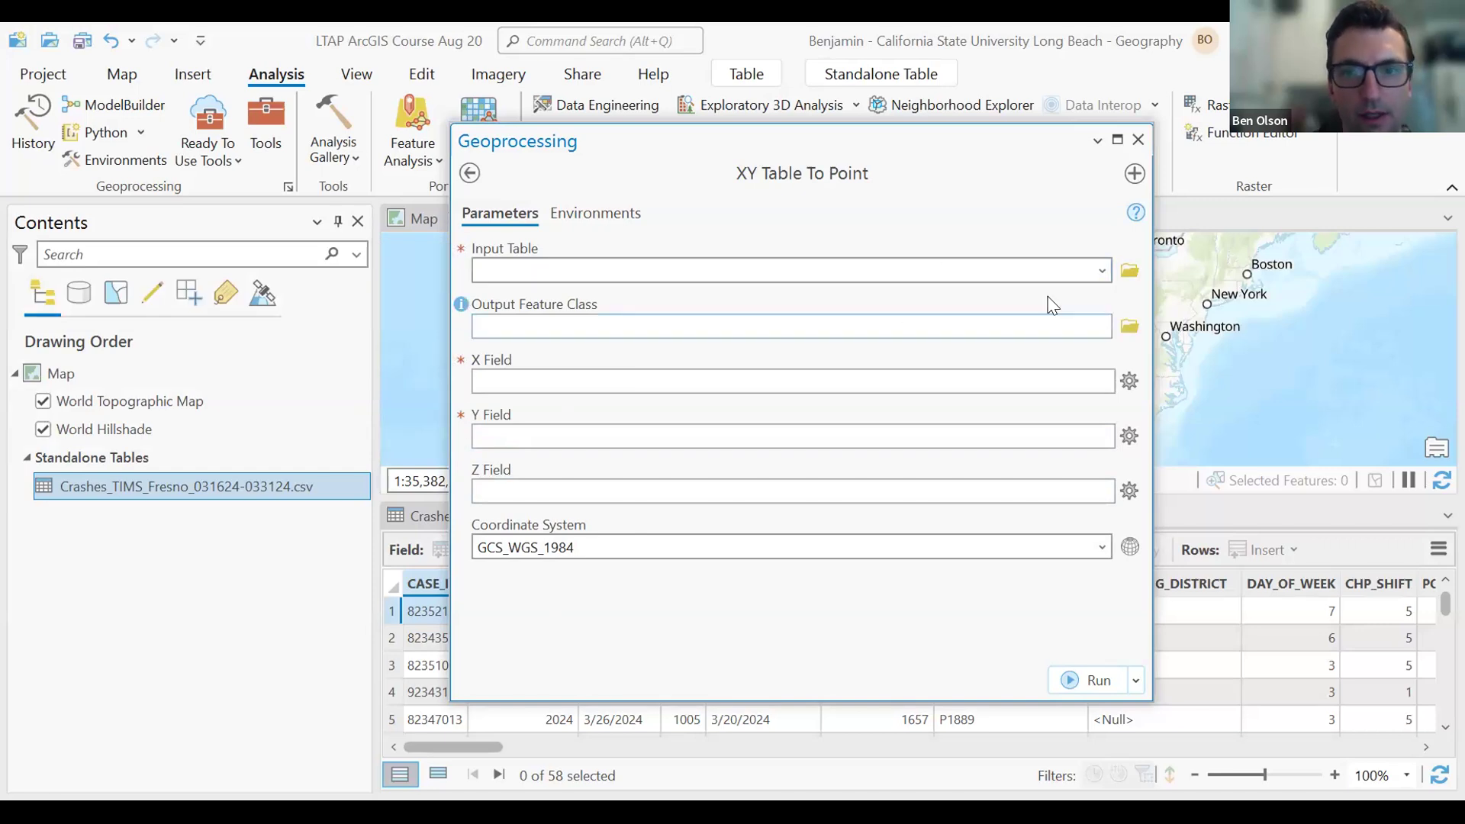
pyautogui.click(1101, 269)
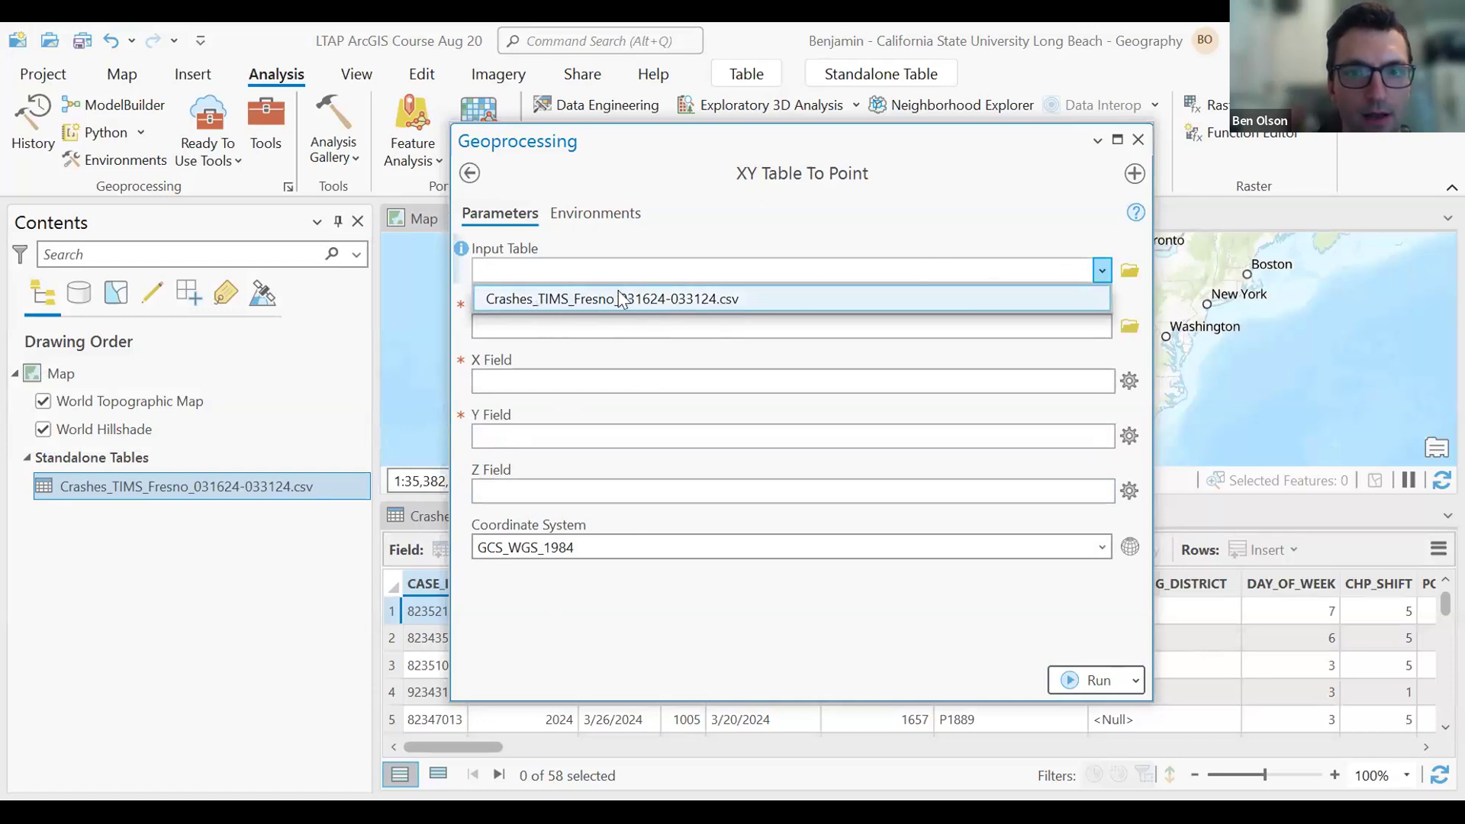
pyautogui.click(647, 299)
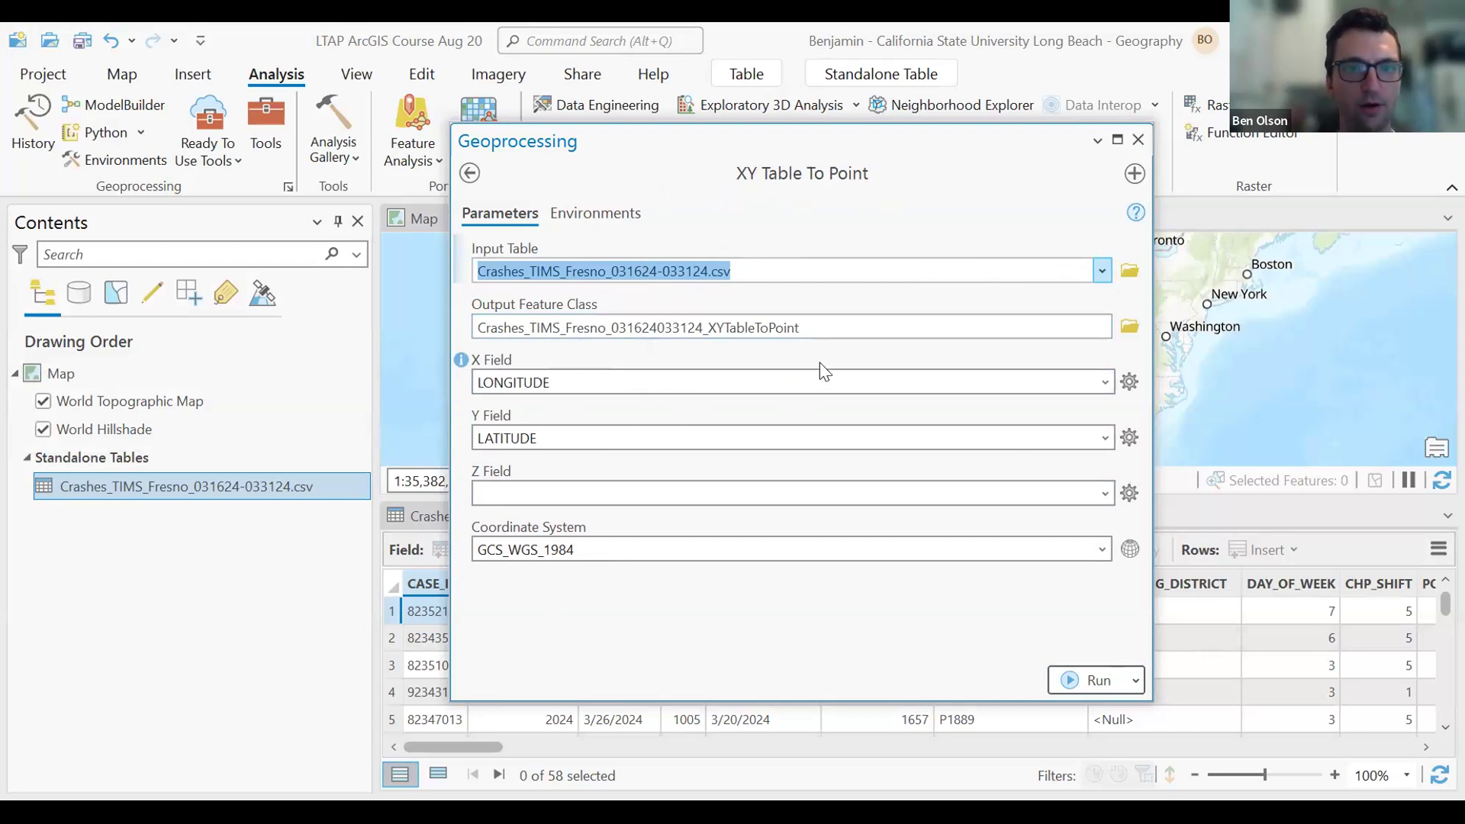
pyautogui.click(625, 327)
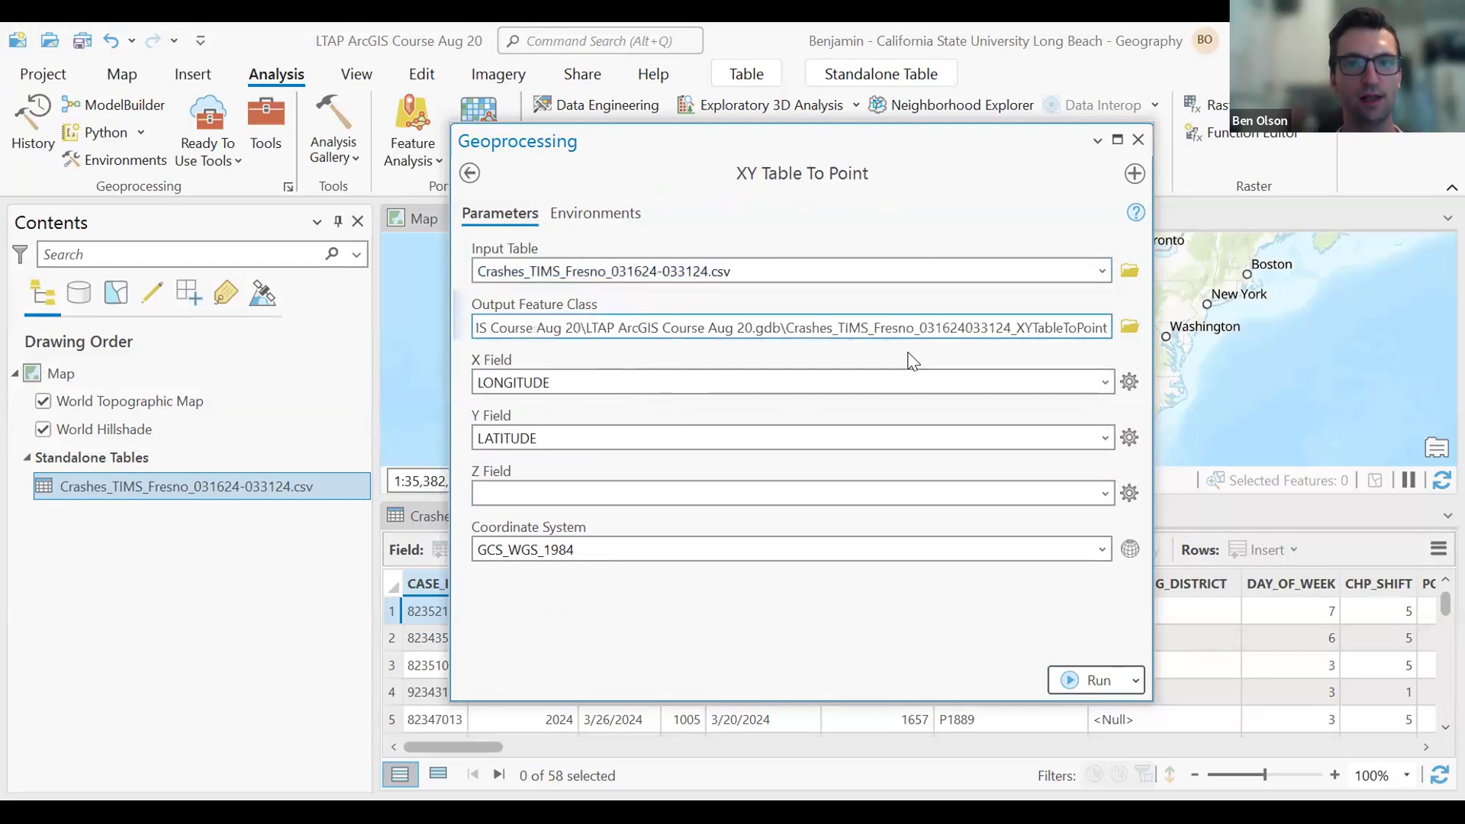
pyautogui.click(901, 362)
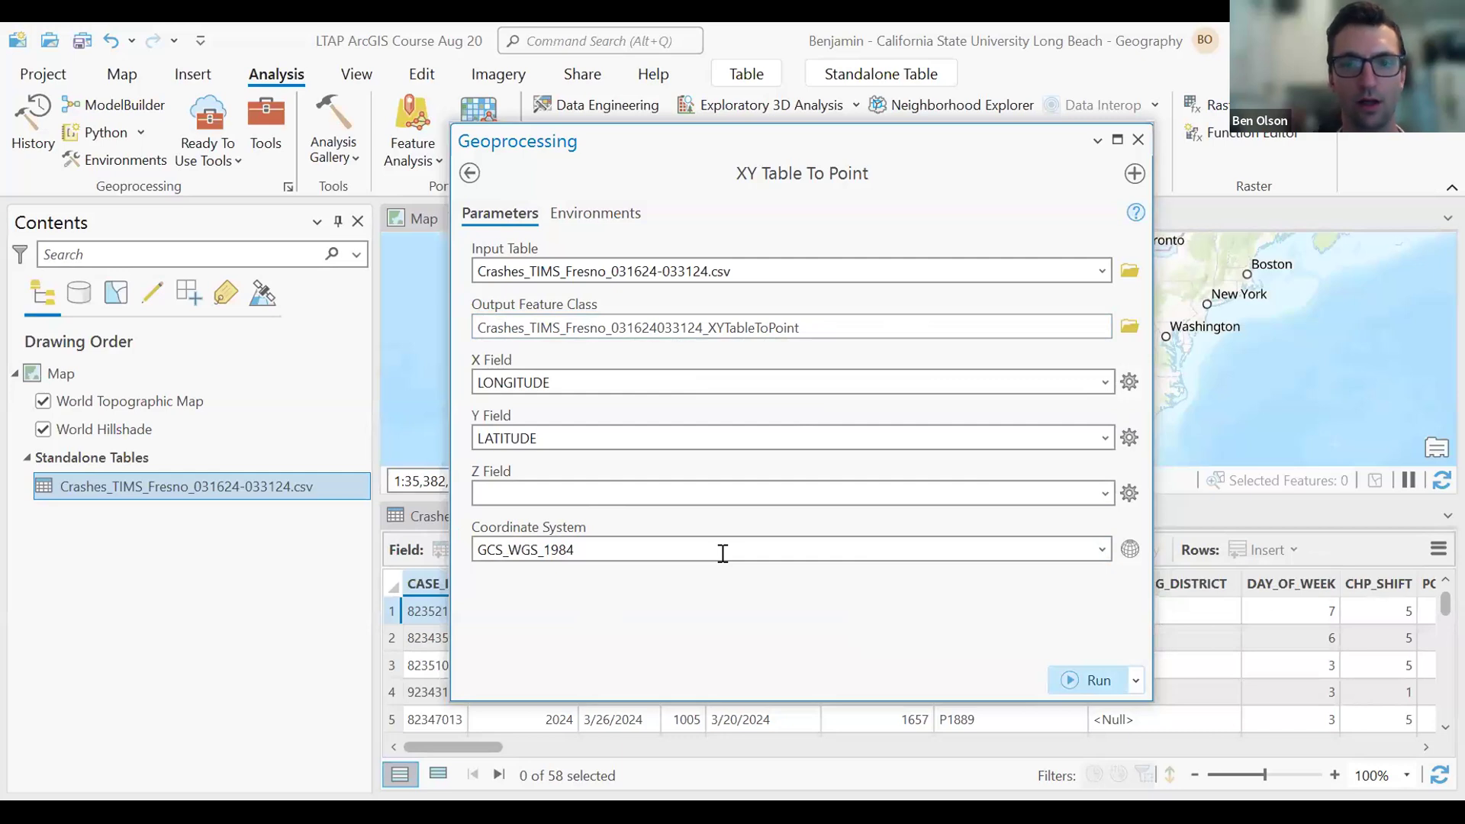
pyautogui.click(1087, 680)
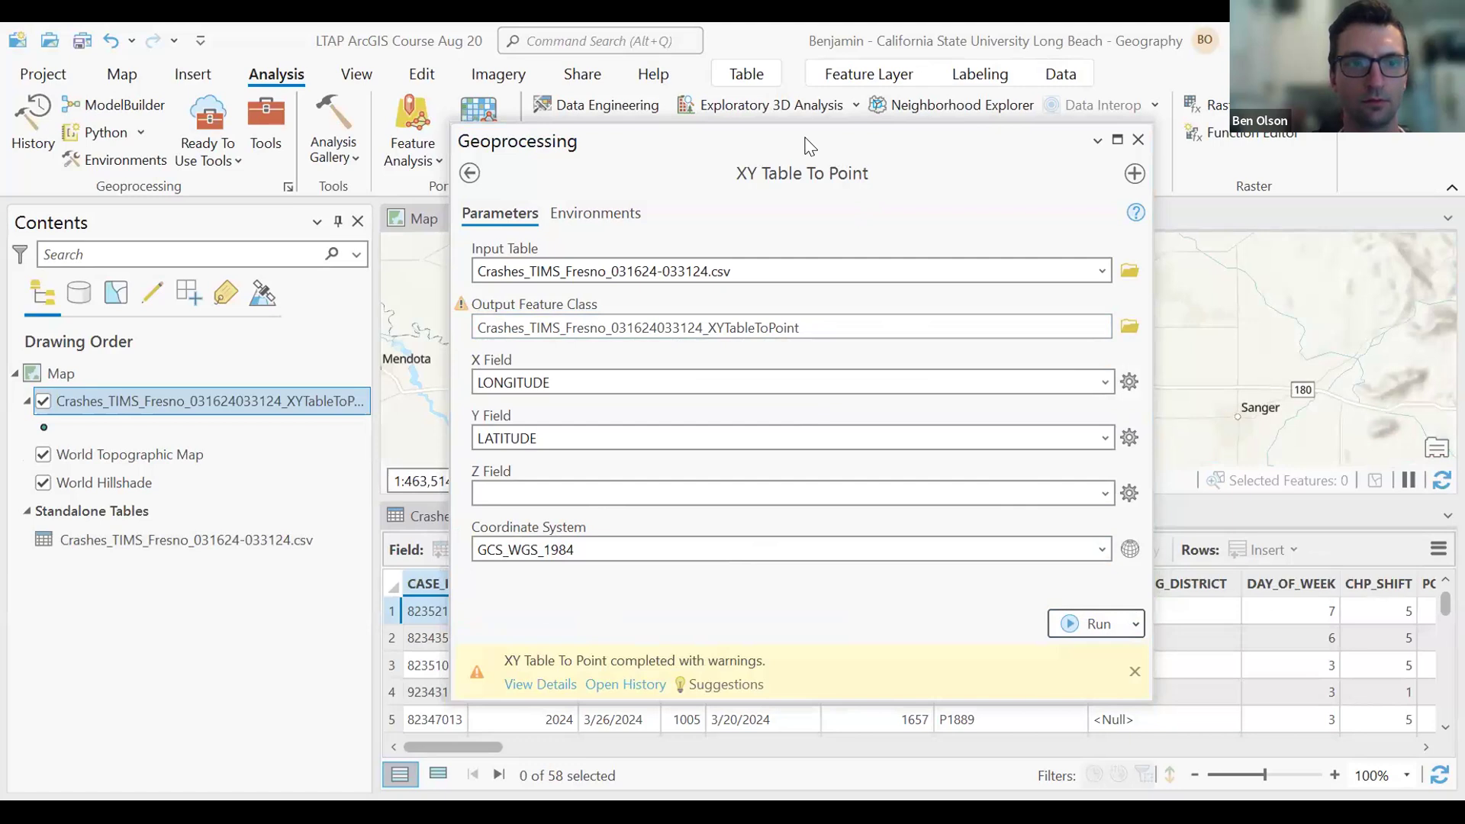
# Close the XY Table To Point tool and the crash attribute table to give the map the full view.
pyautogui.moveTo(770, 142); pyautogui.dragTo(711, 199)
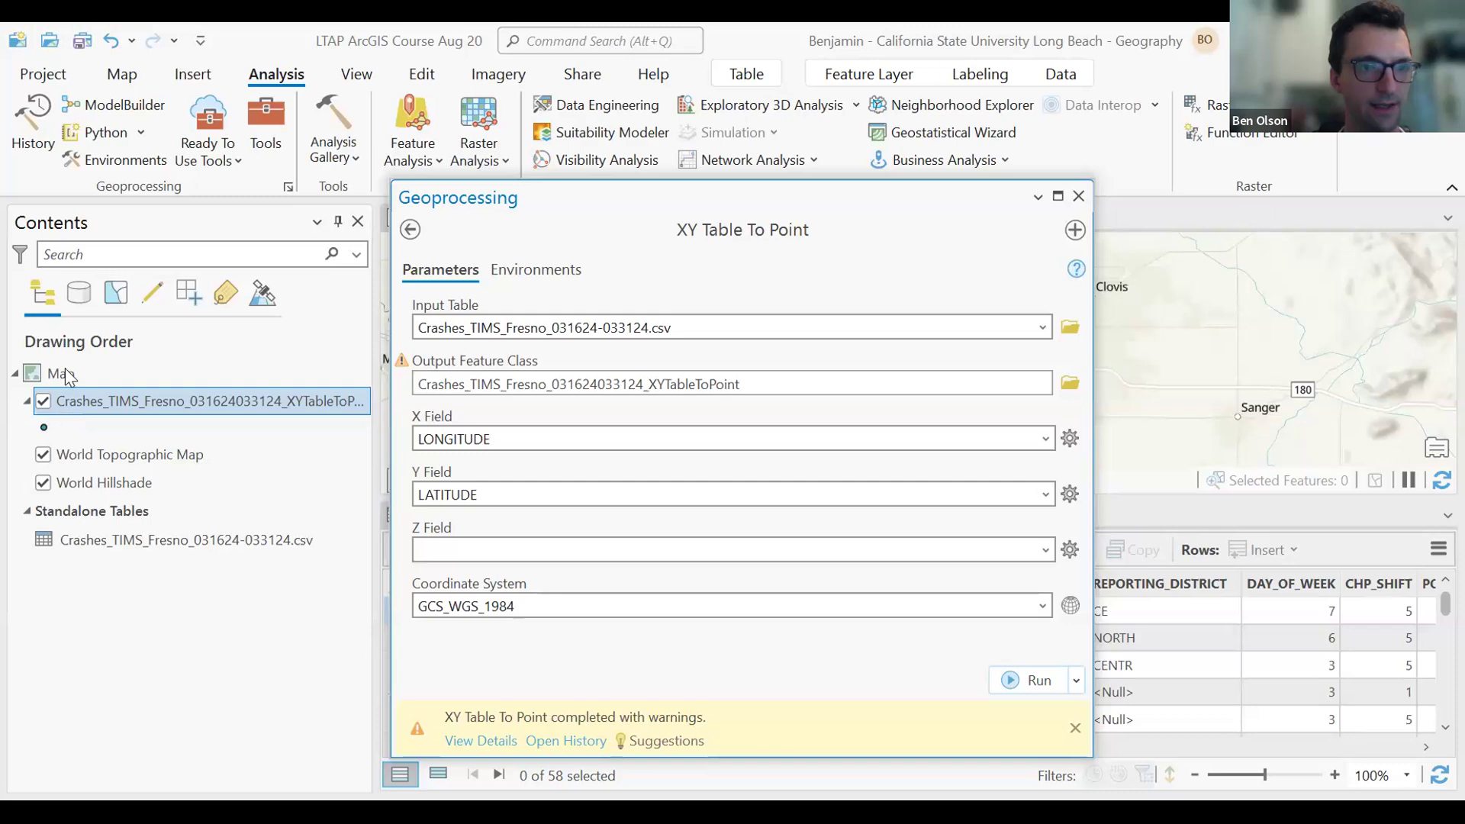
pyautogui.click(1078, 196)
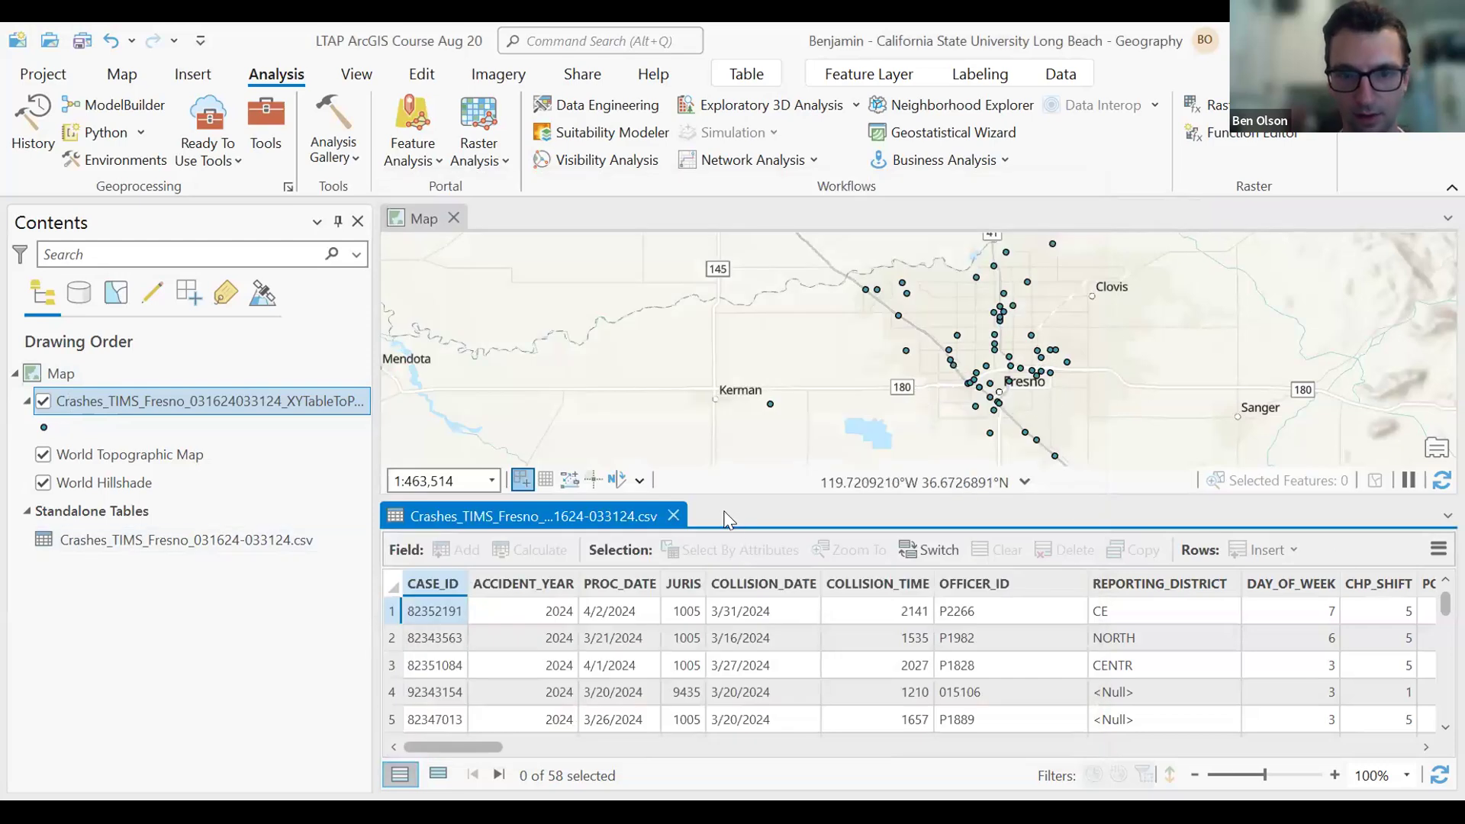
pyautogui.click(673, 515)
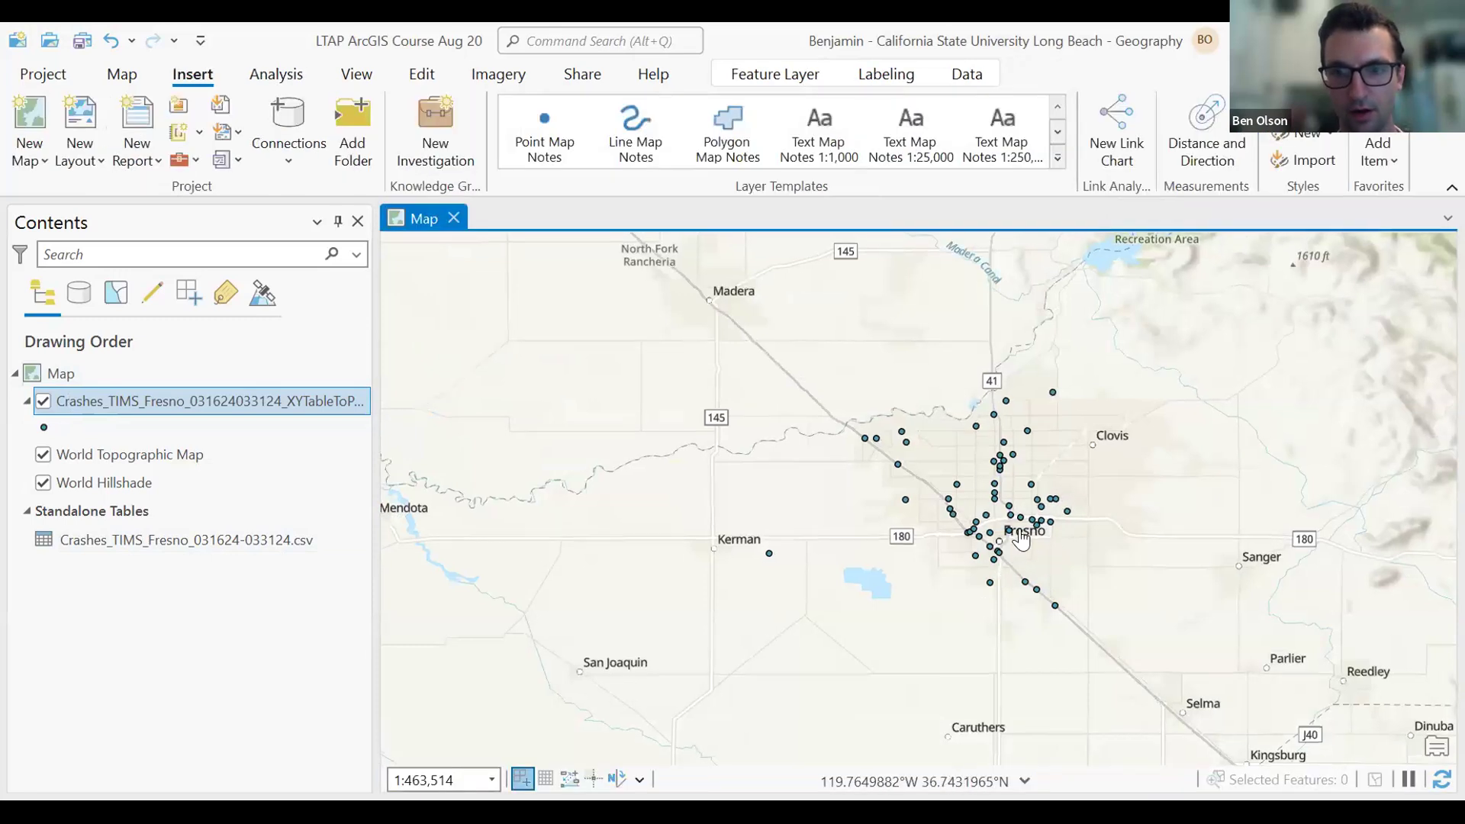
# Inspect the attributes of one crash point along State Route 41 in Fresno and examine how the crashes are distributed across the city.
pyautogui.scroll(2, 1021, 539)
pyautogui.scroll(2, 1028, 524)
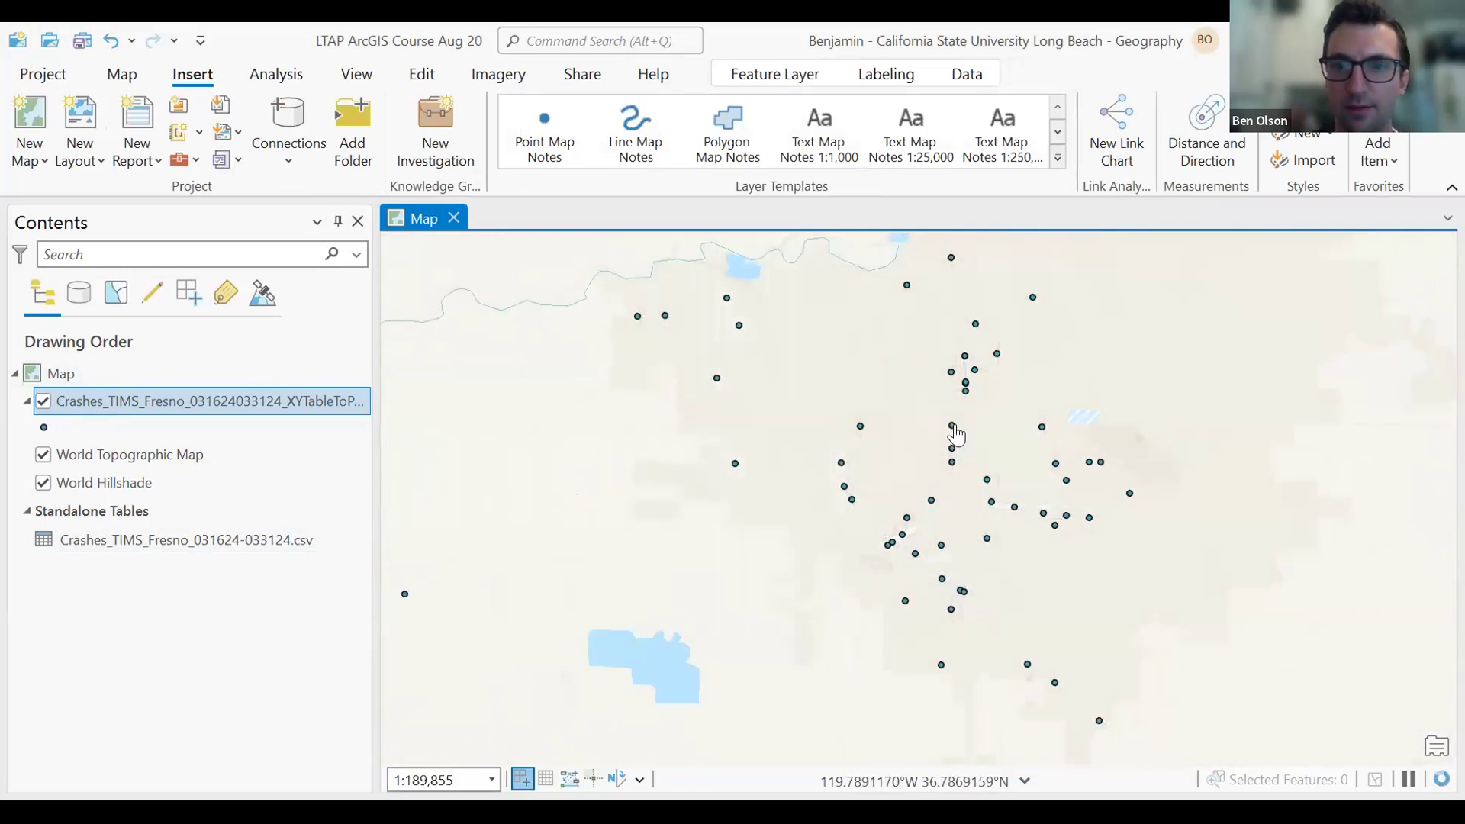
pyautogui.click(951, 426)
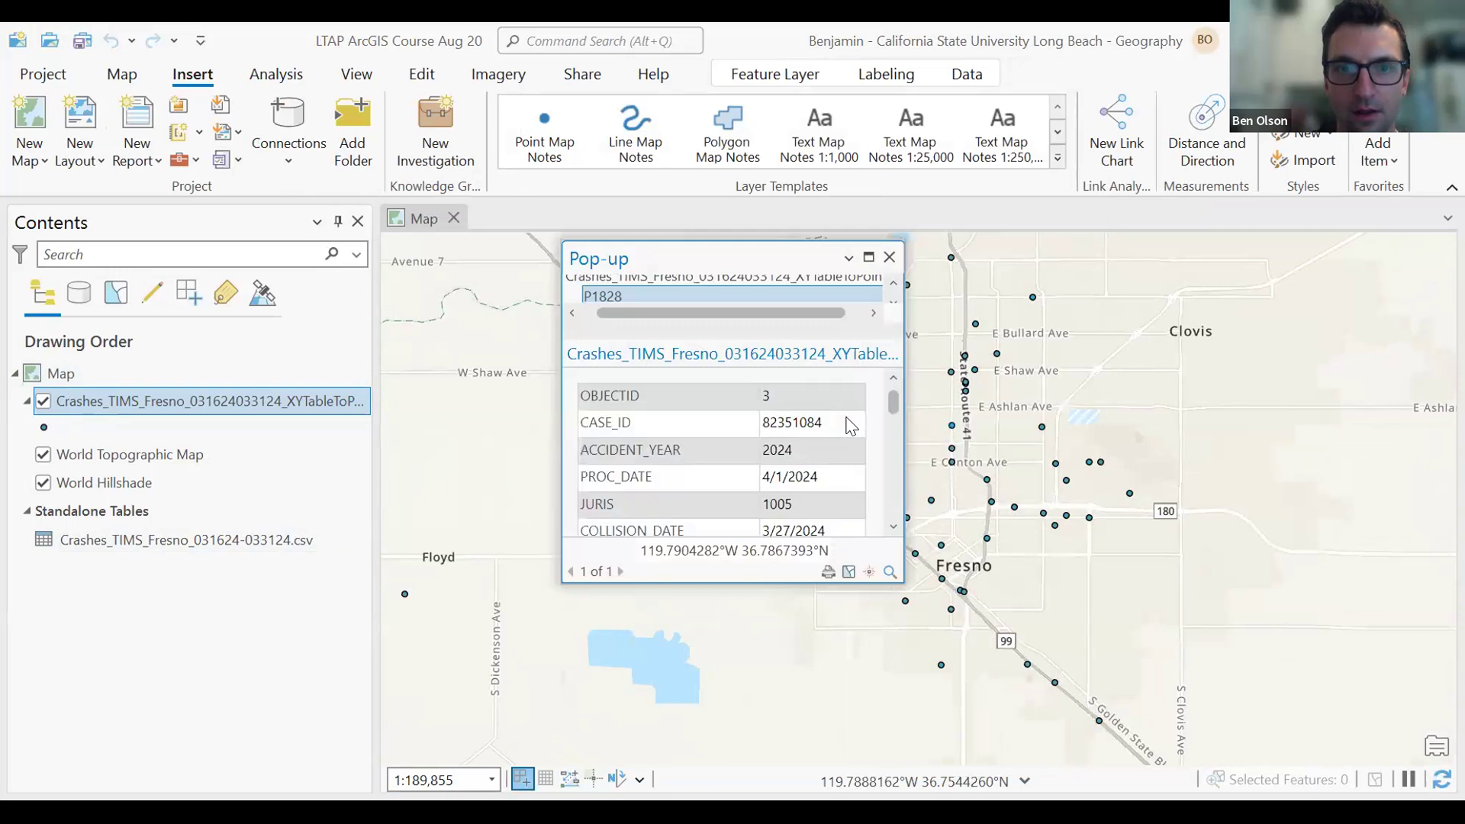
pyautogui.moveTo(892, 400); pyautogui.dragTo(894, 494)
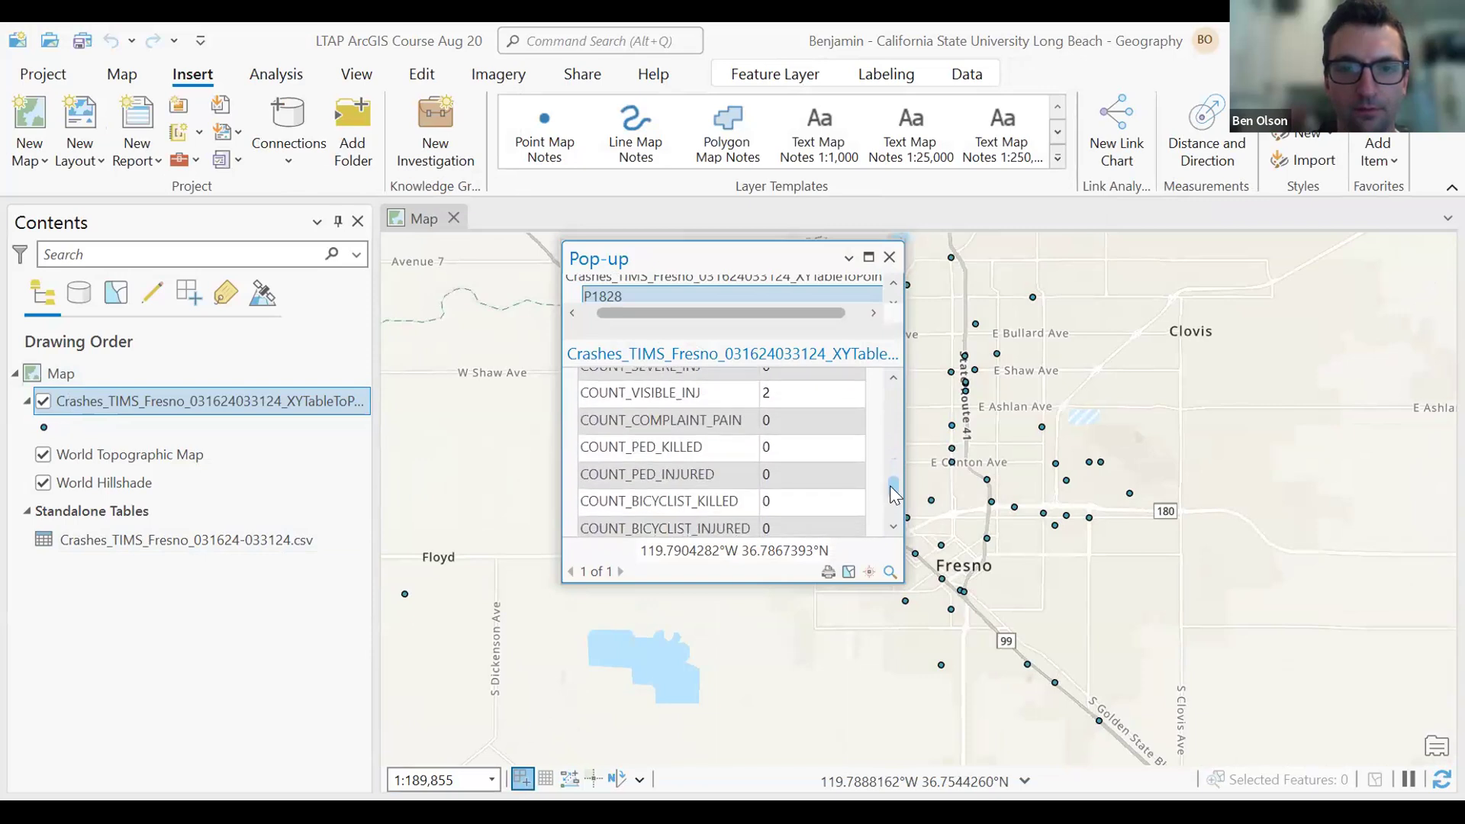
pyautogui.click(889, 258)
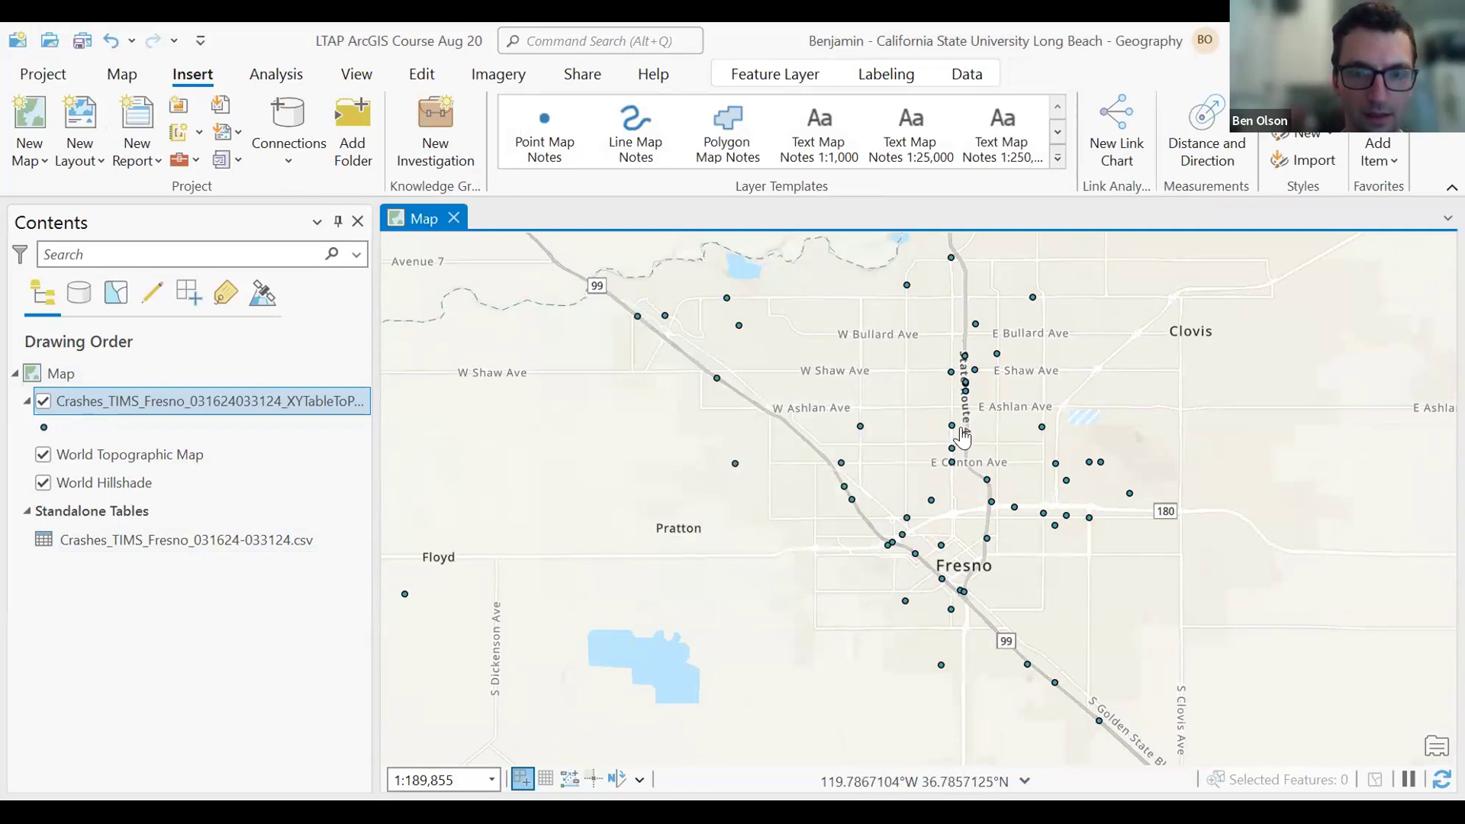
pyautogui.moveTo(889, 426); pyautogui.dragTo(771, 419)
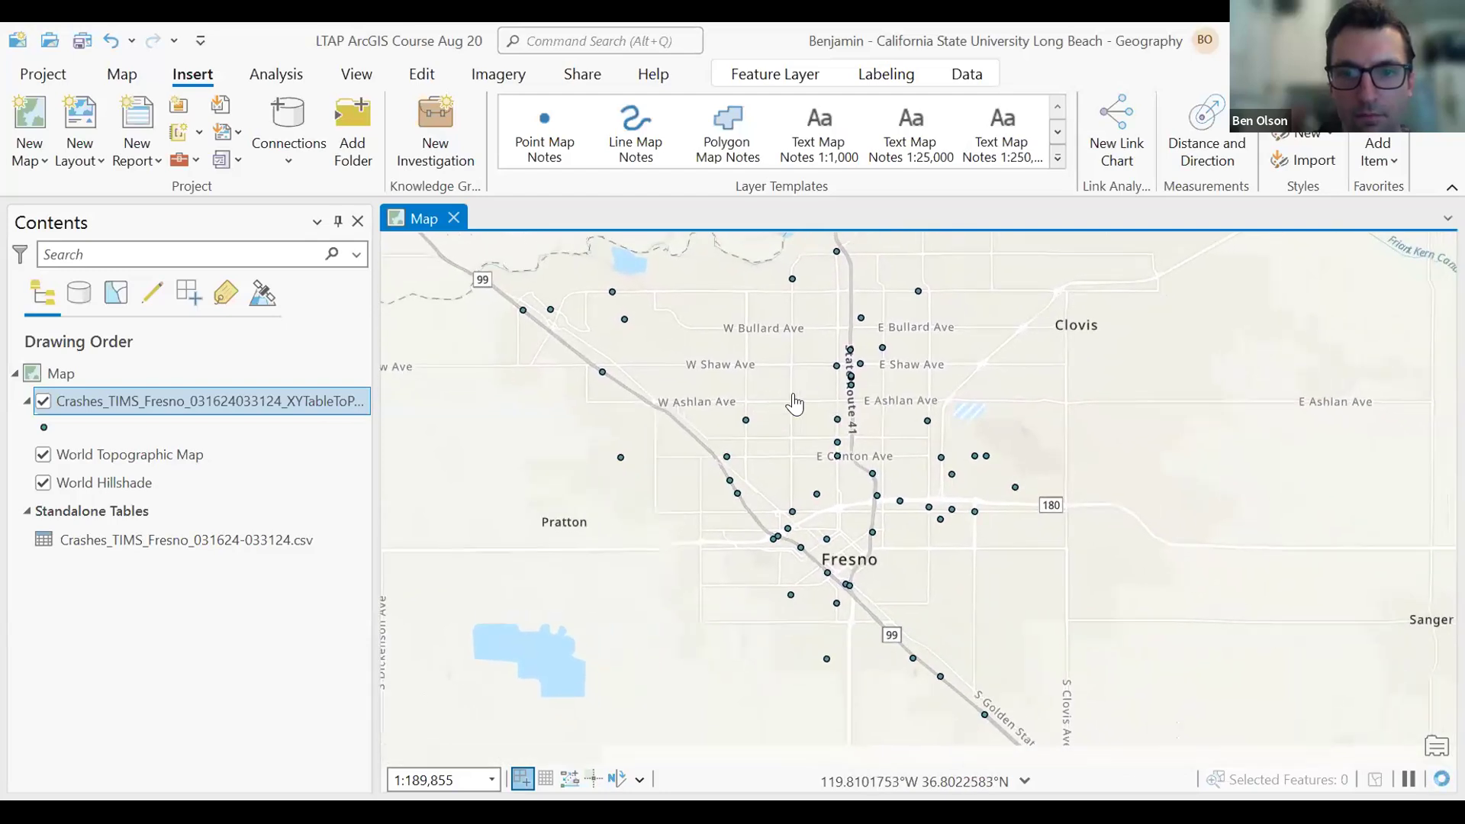
pyautogui.scroll(1, 883, 453)
pyautogui.scroll(1, 884, 453)
pyautogui.moveTo(739, 487); pyautogui.dragTo(804, 396)
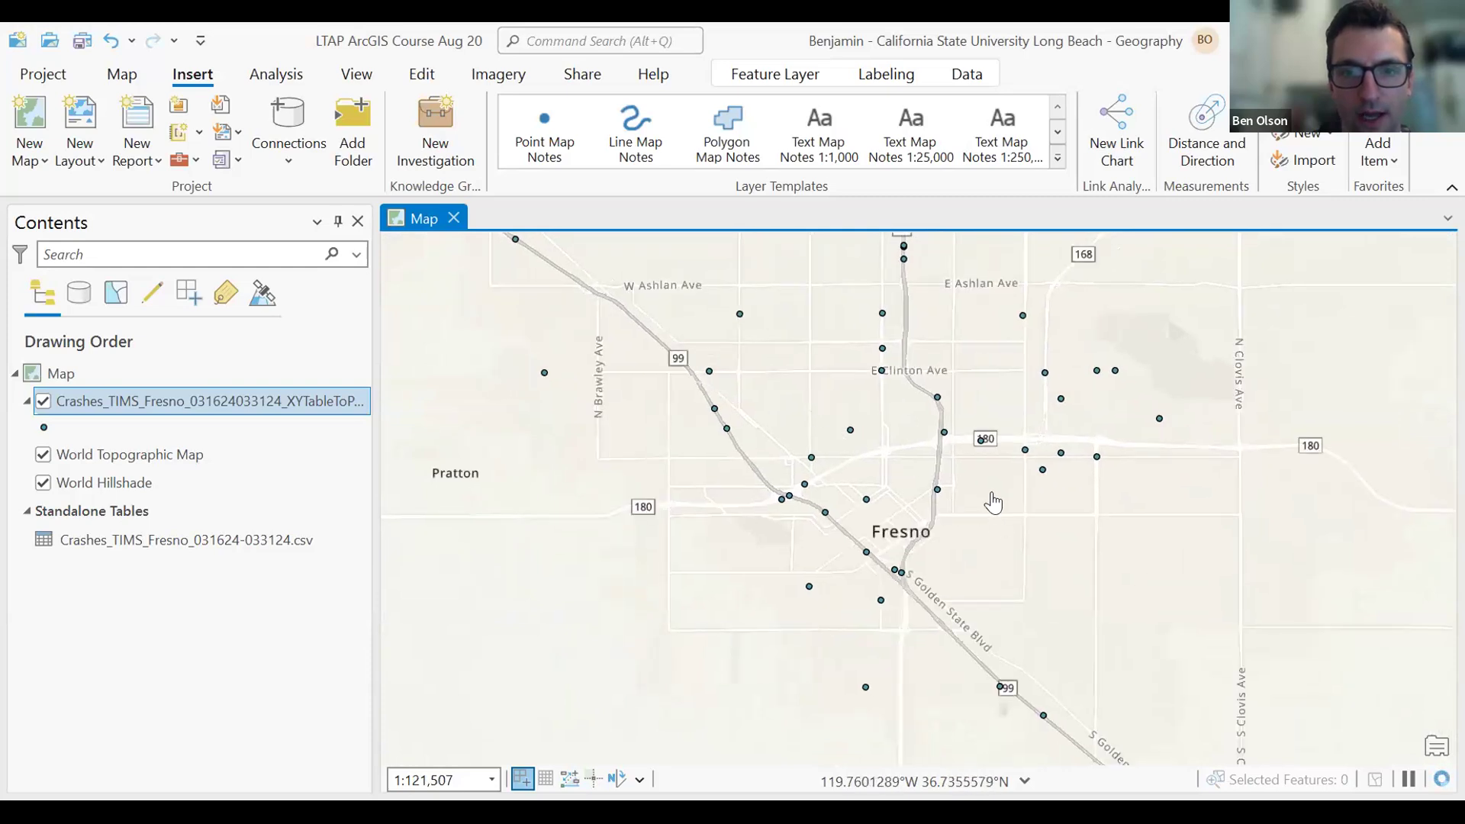
pyautogui.scroll(-3, 975, 512)
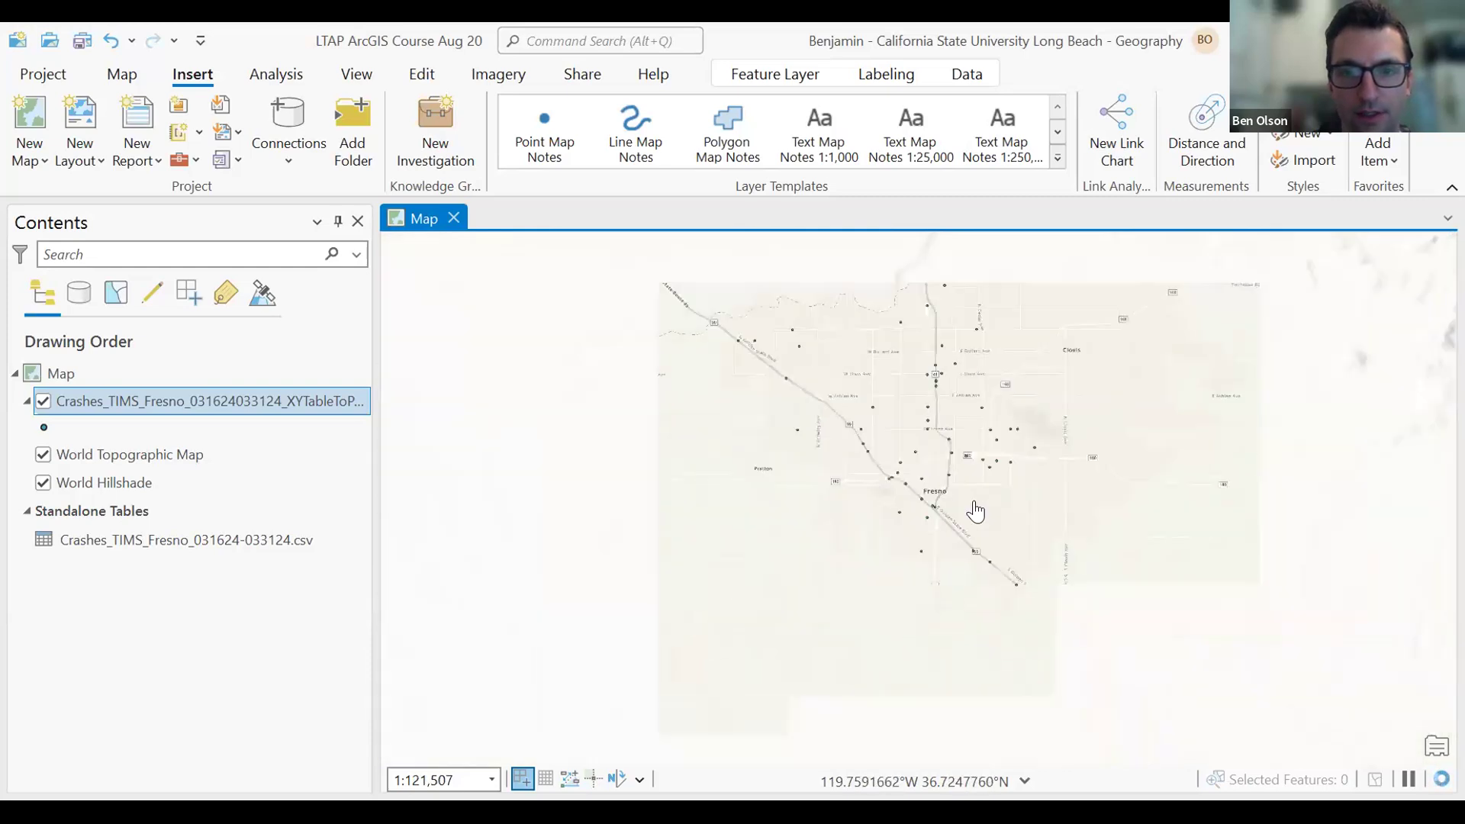
pyautogui.scroll(-5, 975, 512)
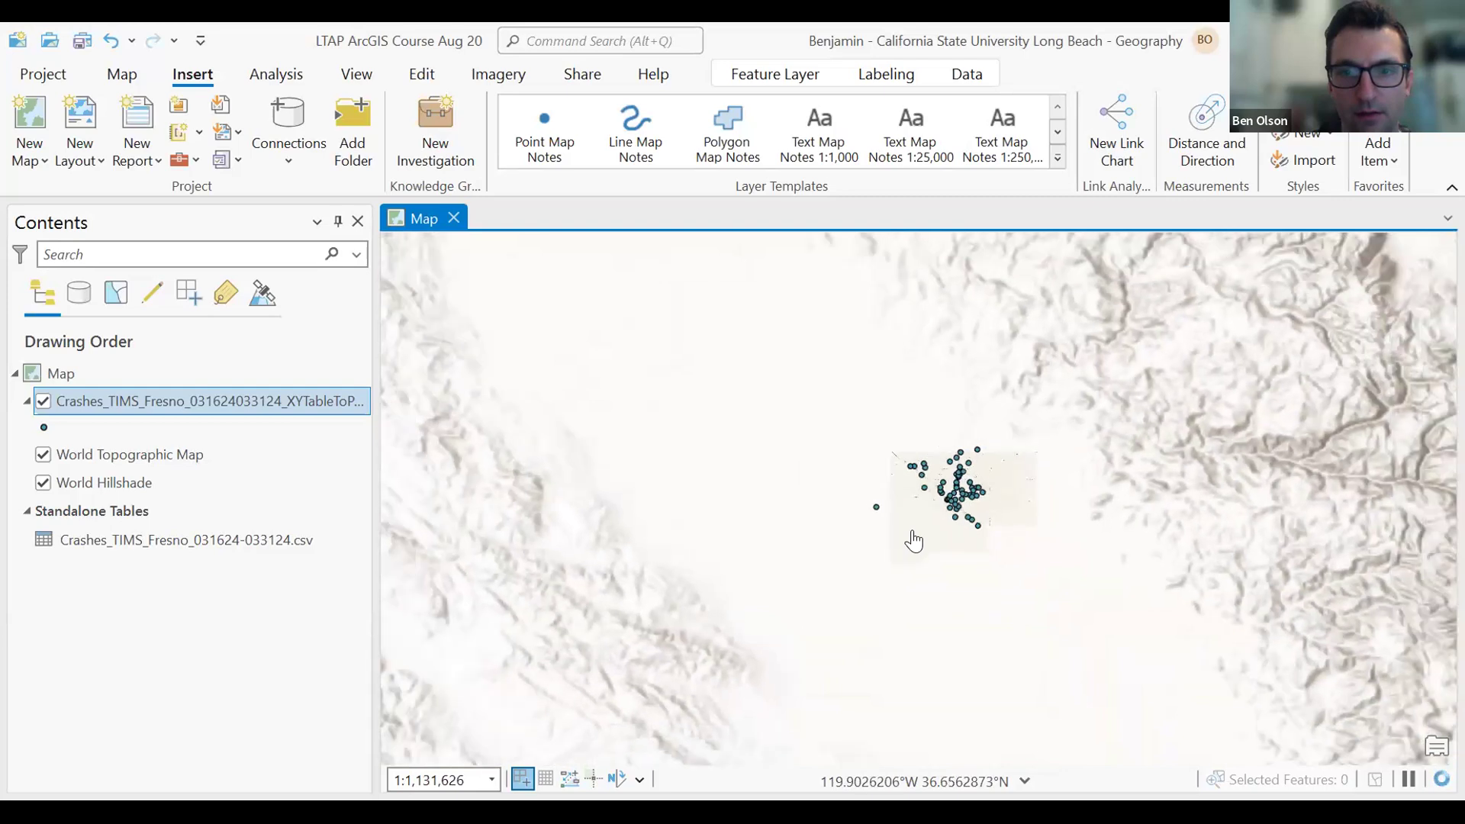
pyautogui.scroll(-2, 913, 540)
pyautogui.moveTo(877, 513); pyautogui.dragTo(935, 509)
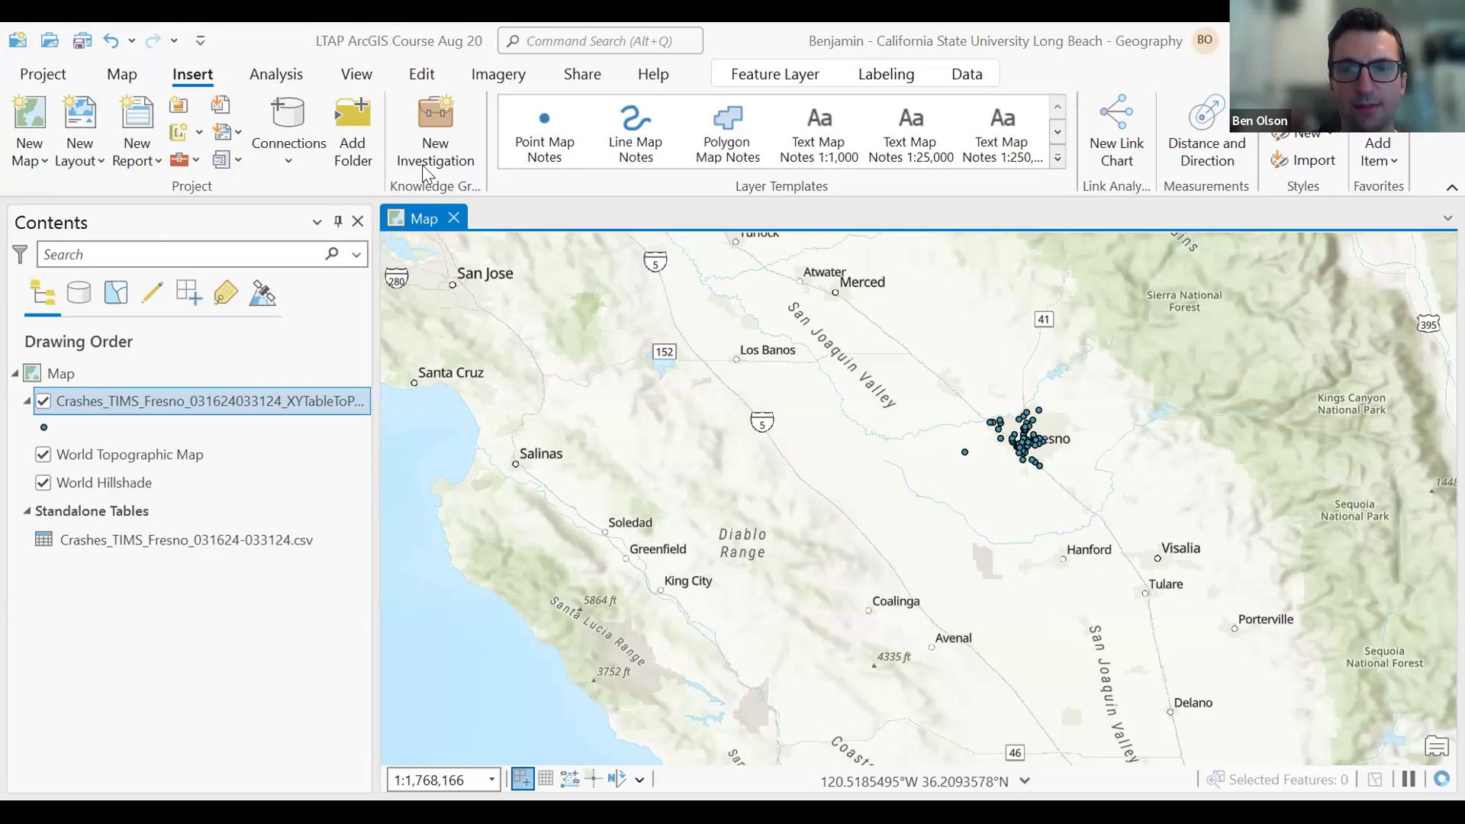
# Close the Contents pane, then restore it beside the map.
pyautogui.click(105, 73)
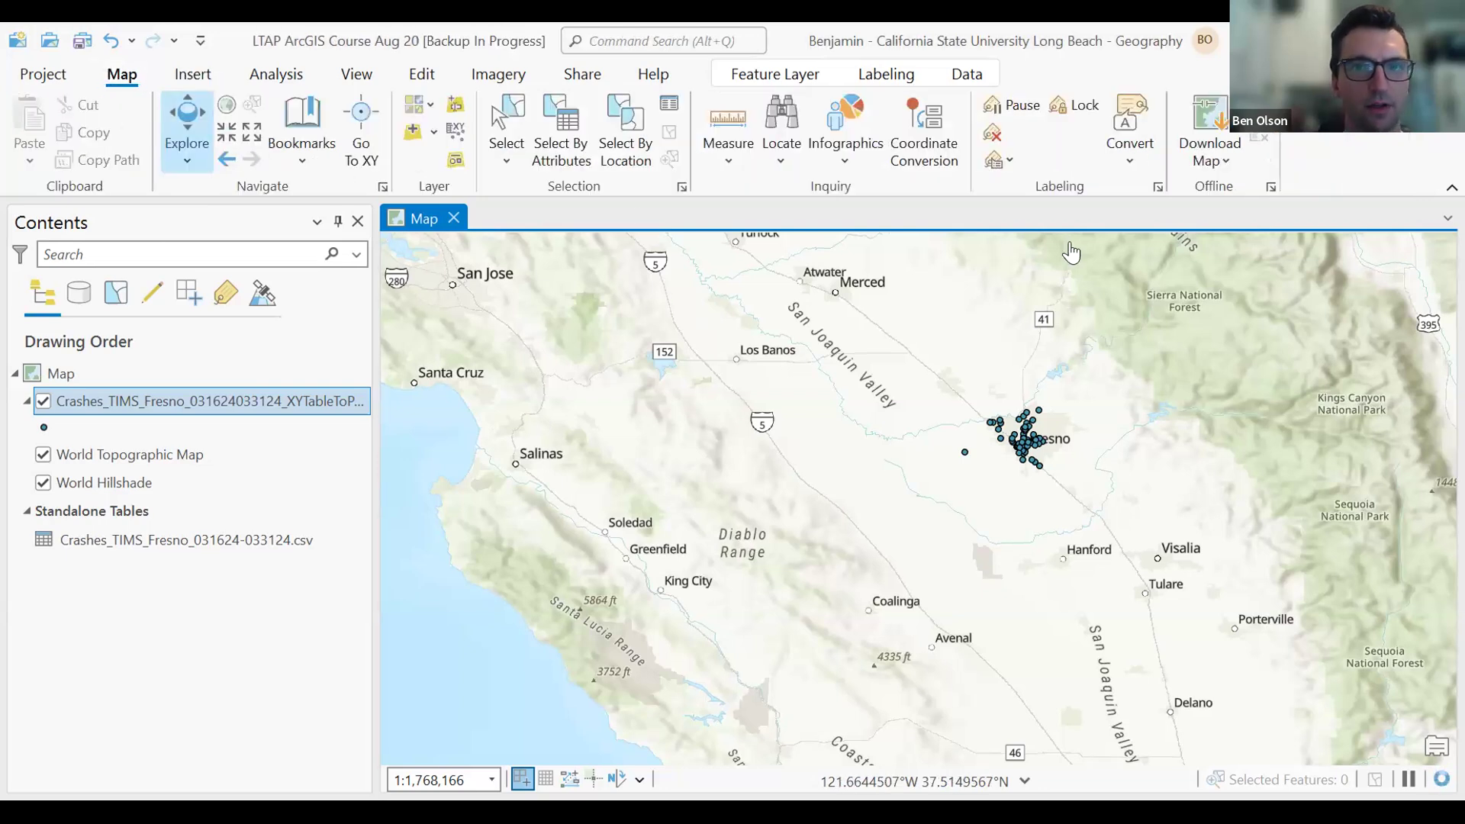
pyautogui.click(357, 223)
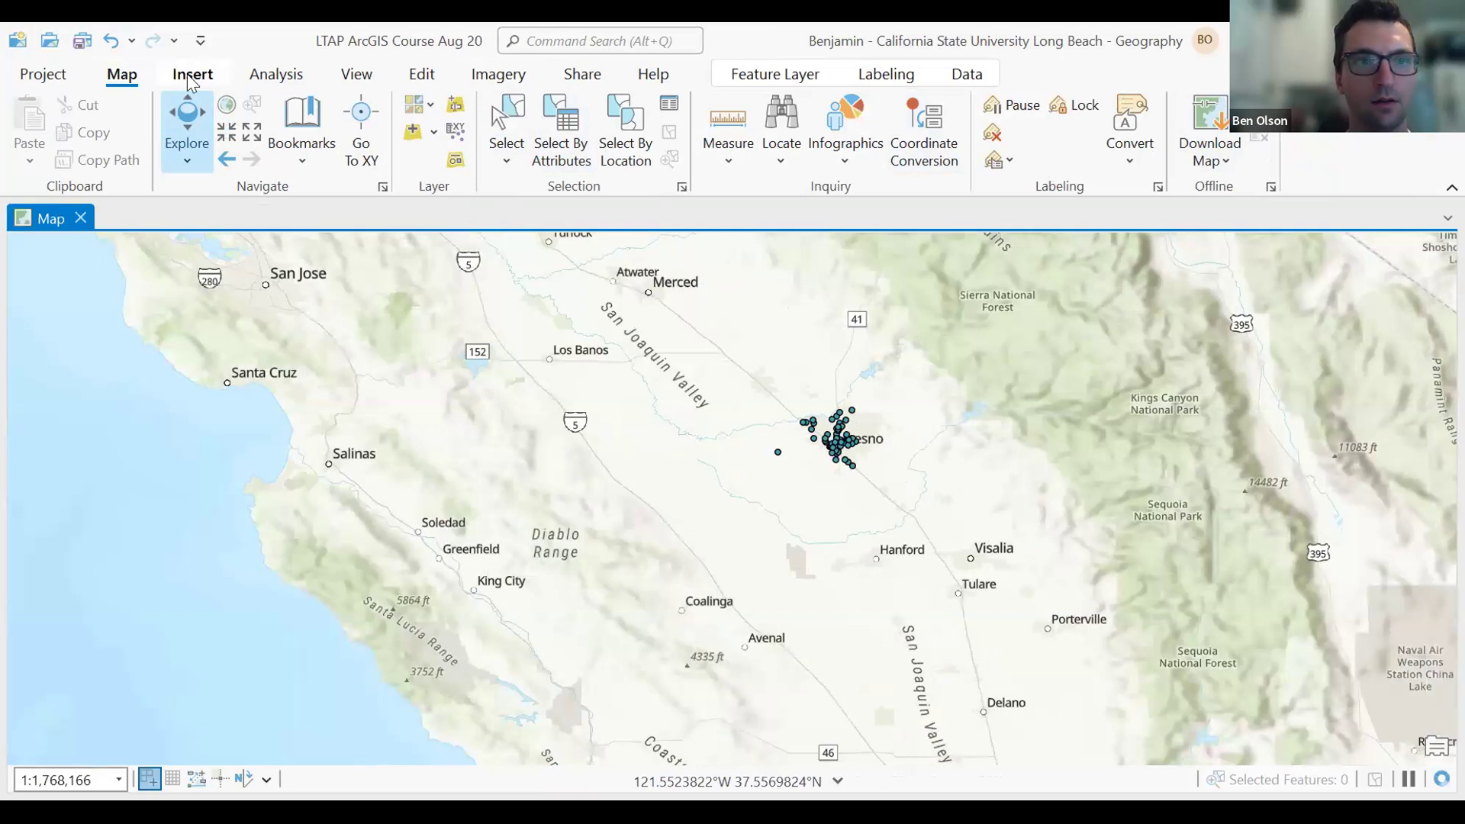
pyautogui.click(192, 77)
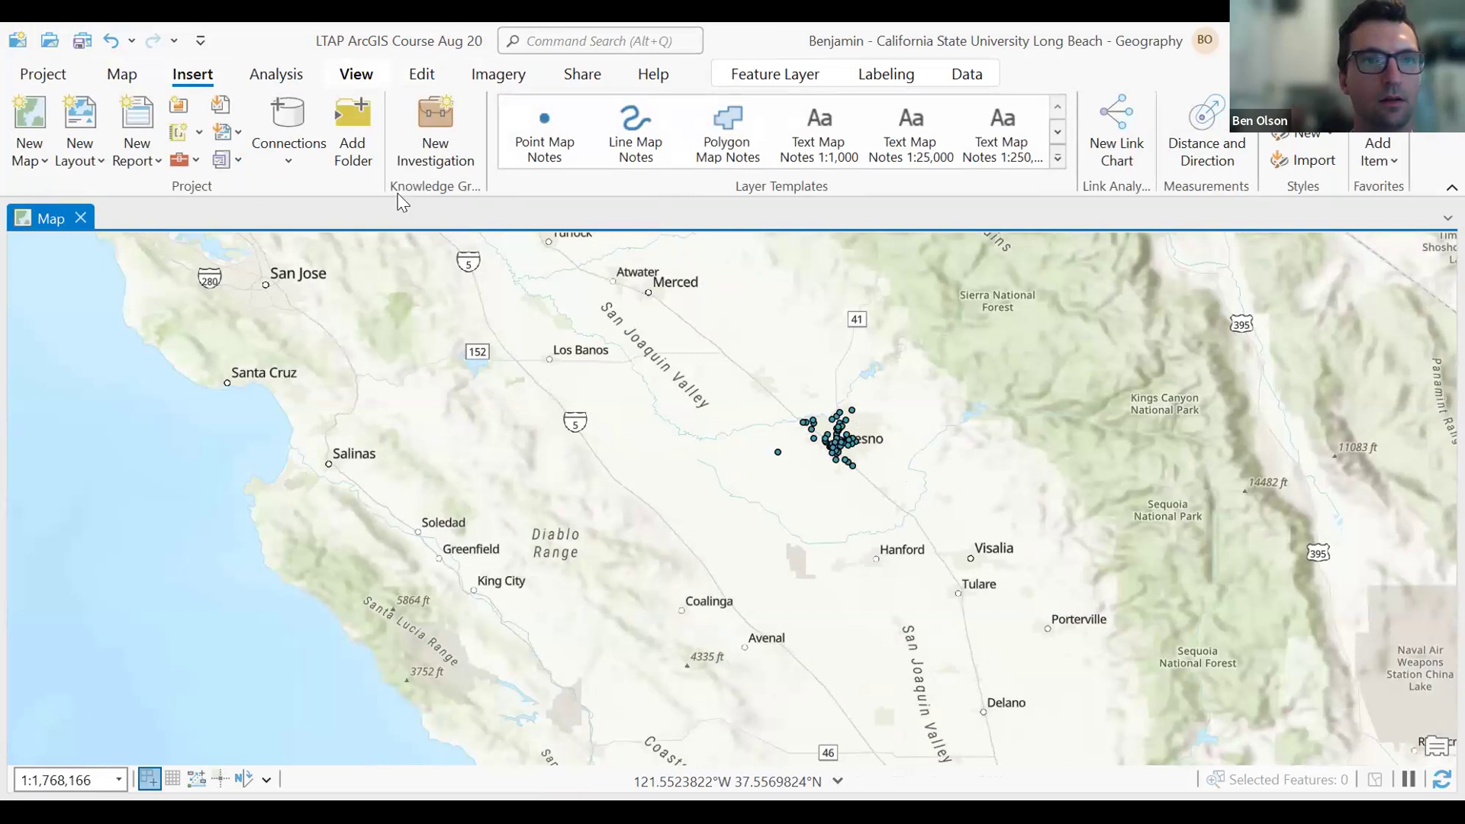
pyautogui.click(355, 74)
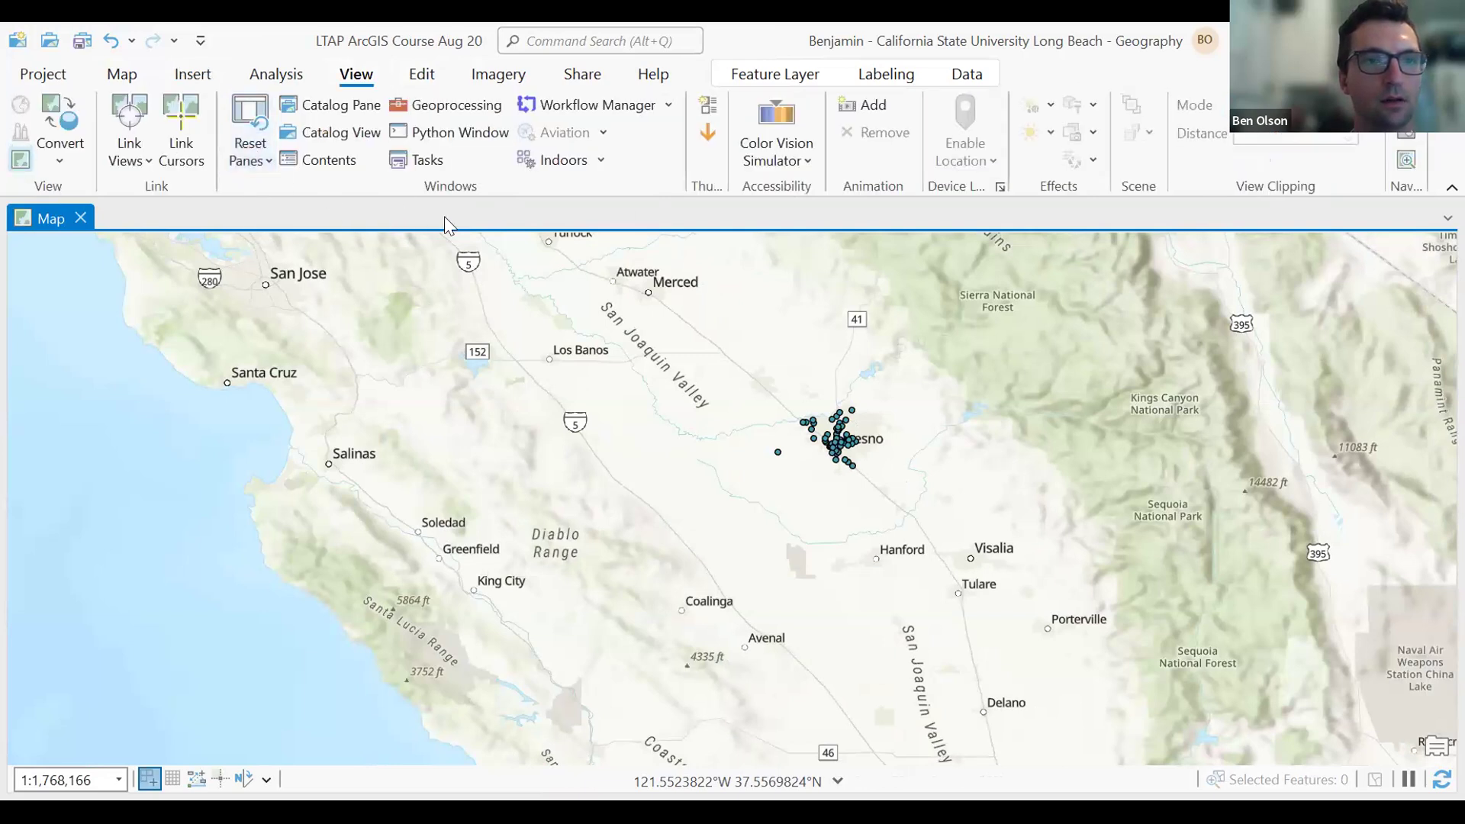
pyautogui.click(338, 160)
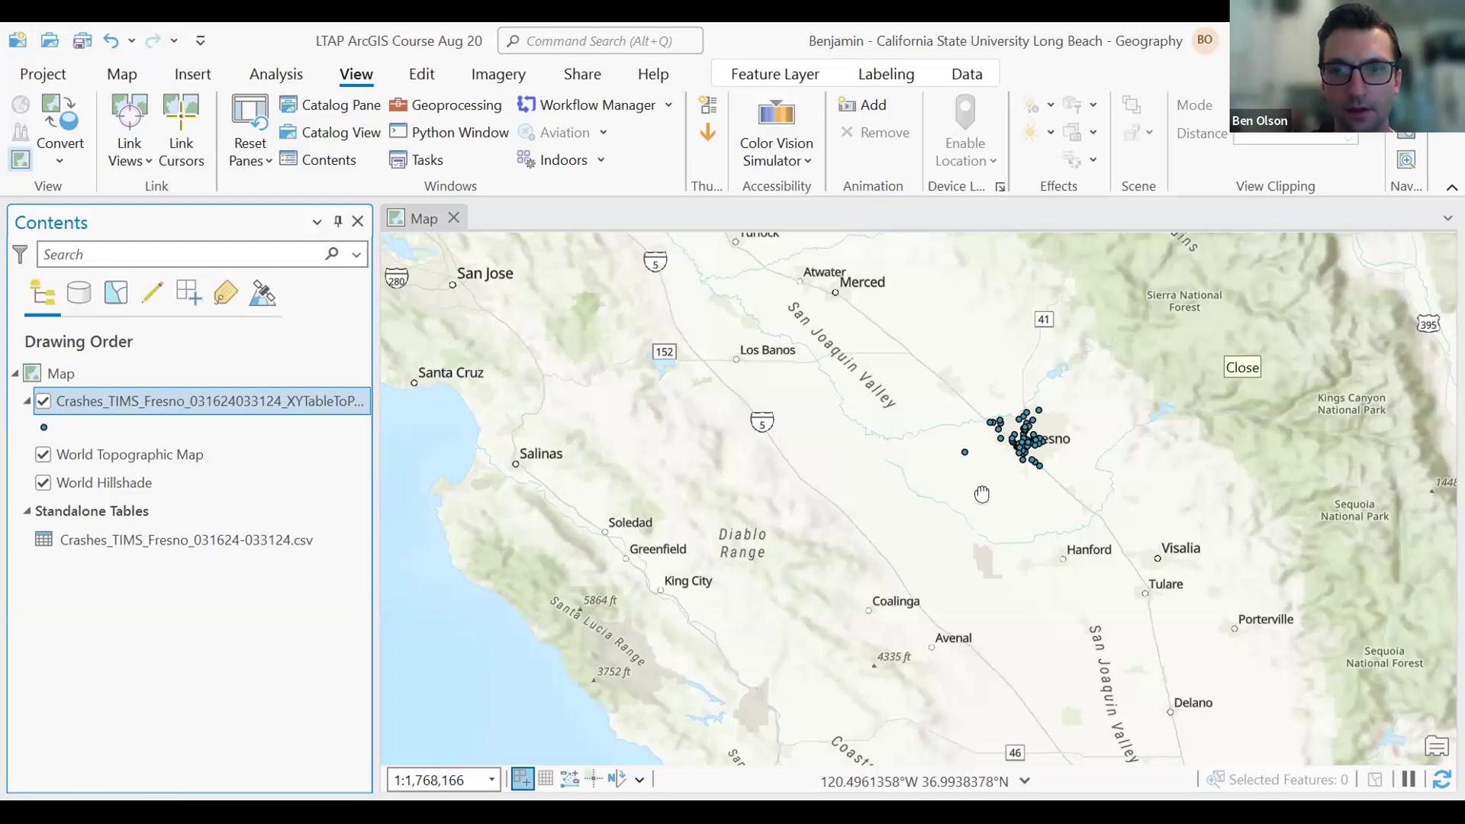
pyautogui.scroll(2, 982, 435)
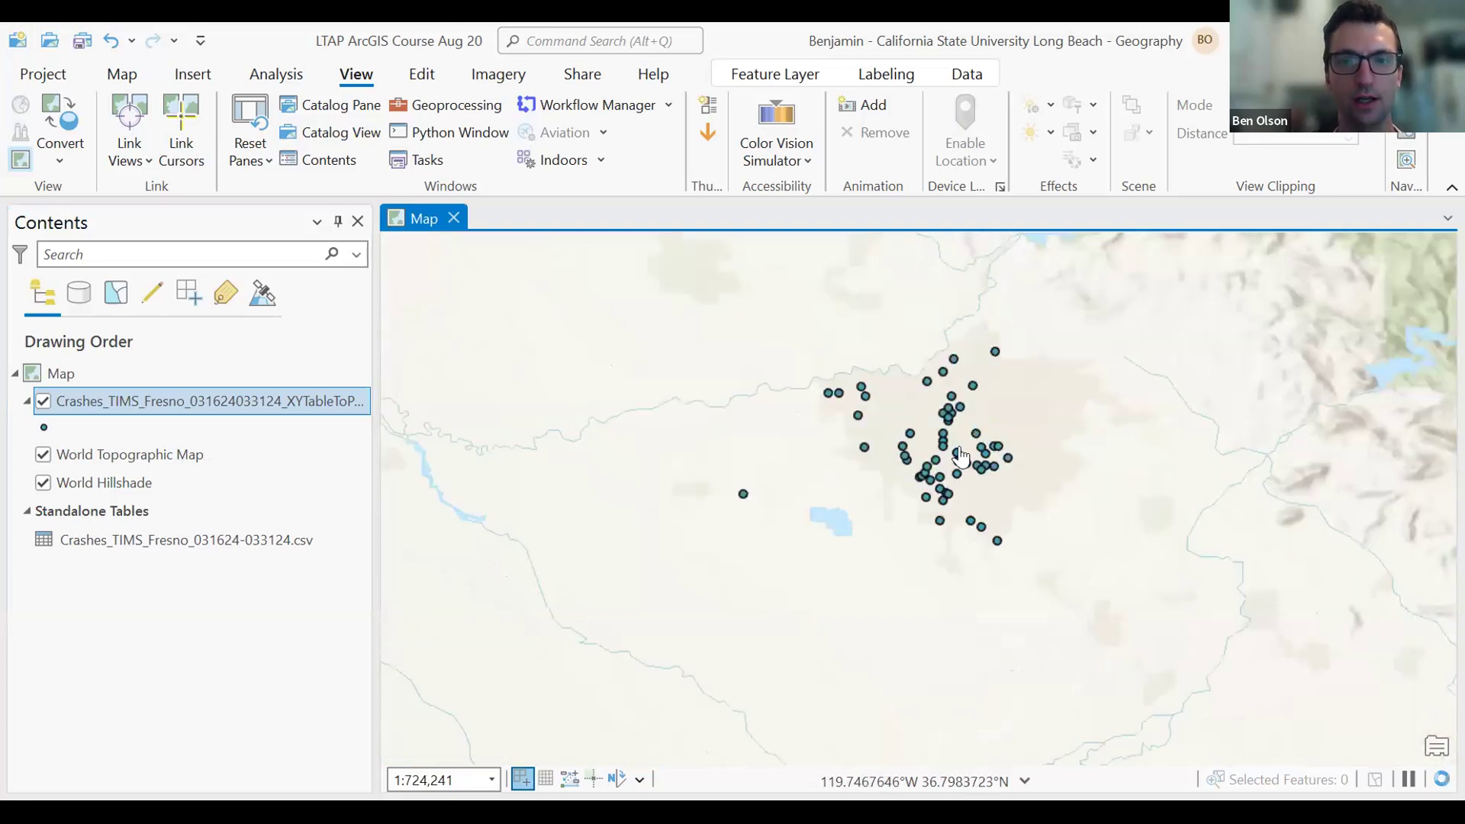
pyautogui.moveTo(851, 408); pyautogui.dragTo(791, 440)
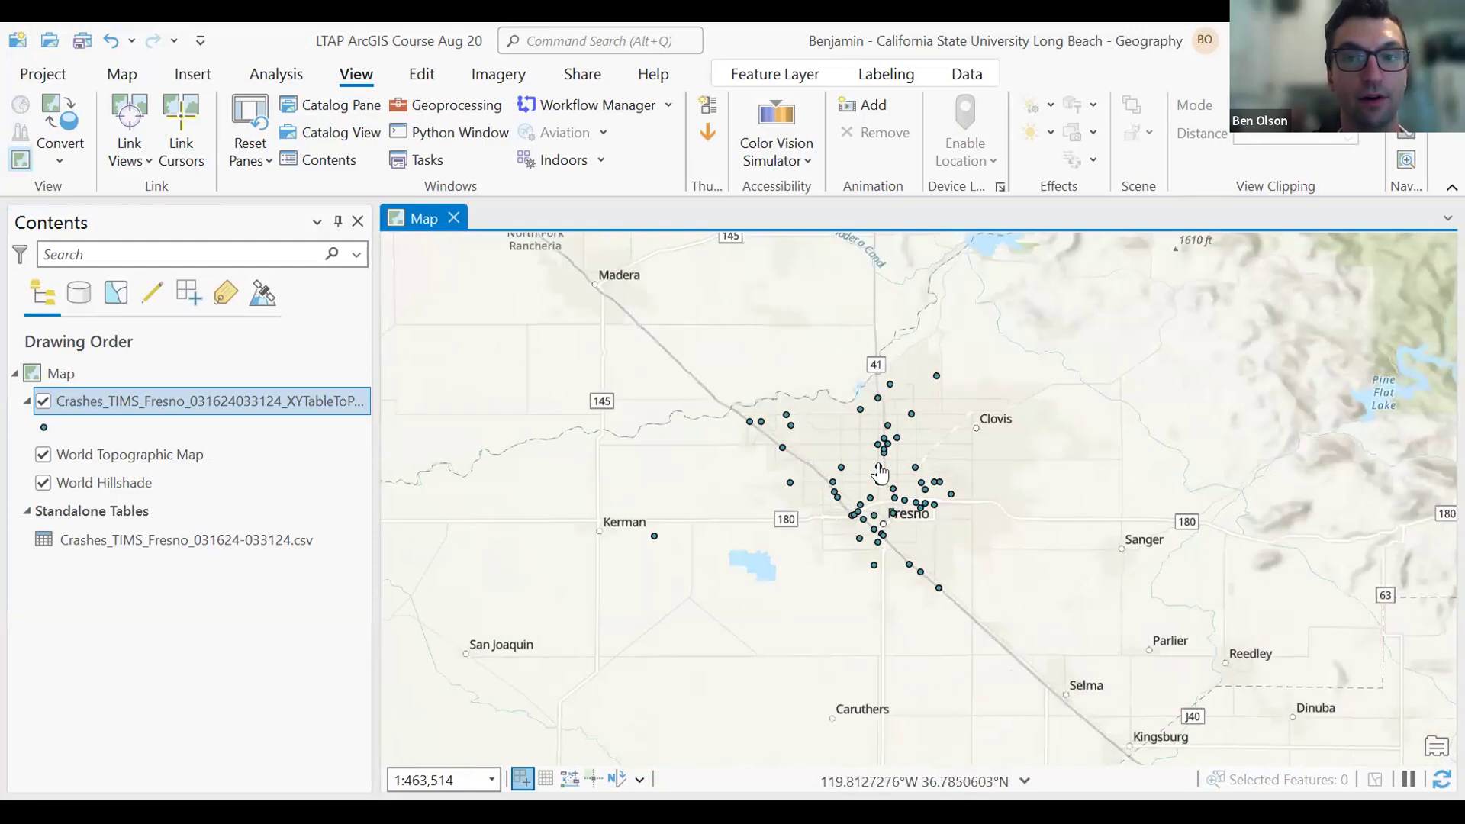
pyautogui.scroll(2, 879, 473)
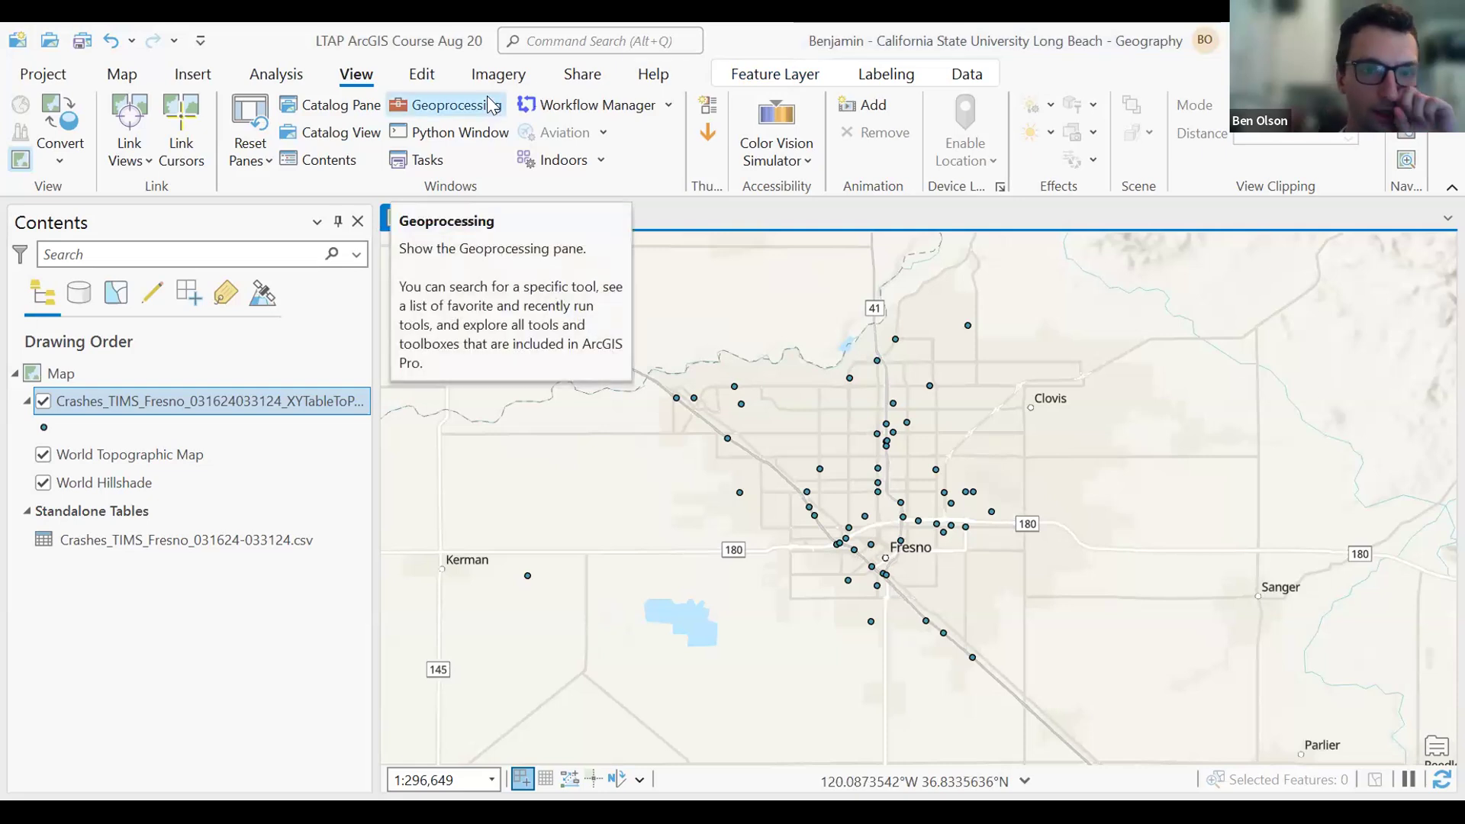
pyautogui.click(445, 109)
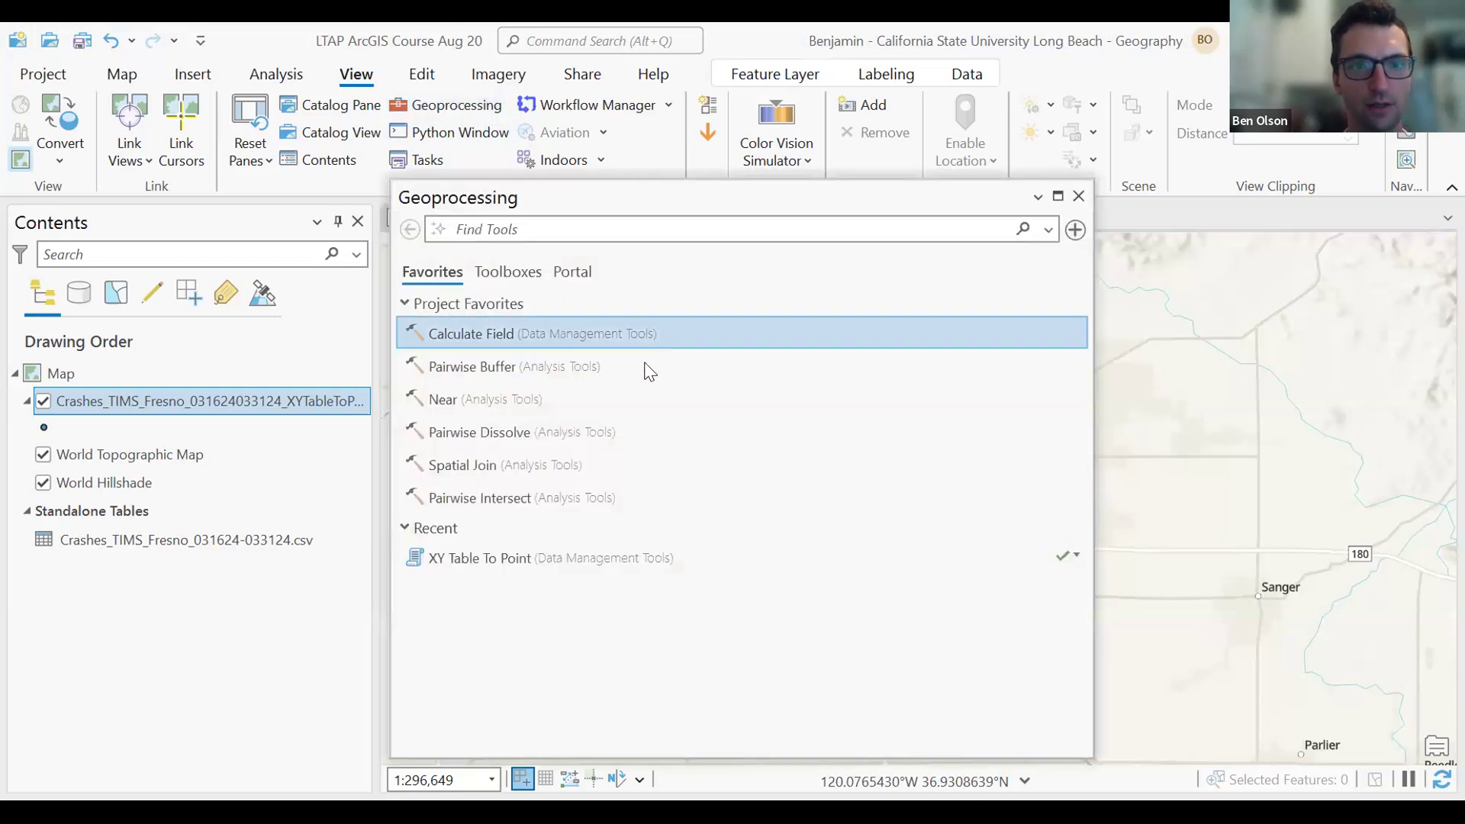
pyautogui.click(525, 238)
pyautogui.write('buffer')
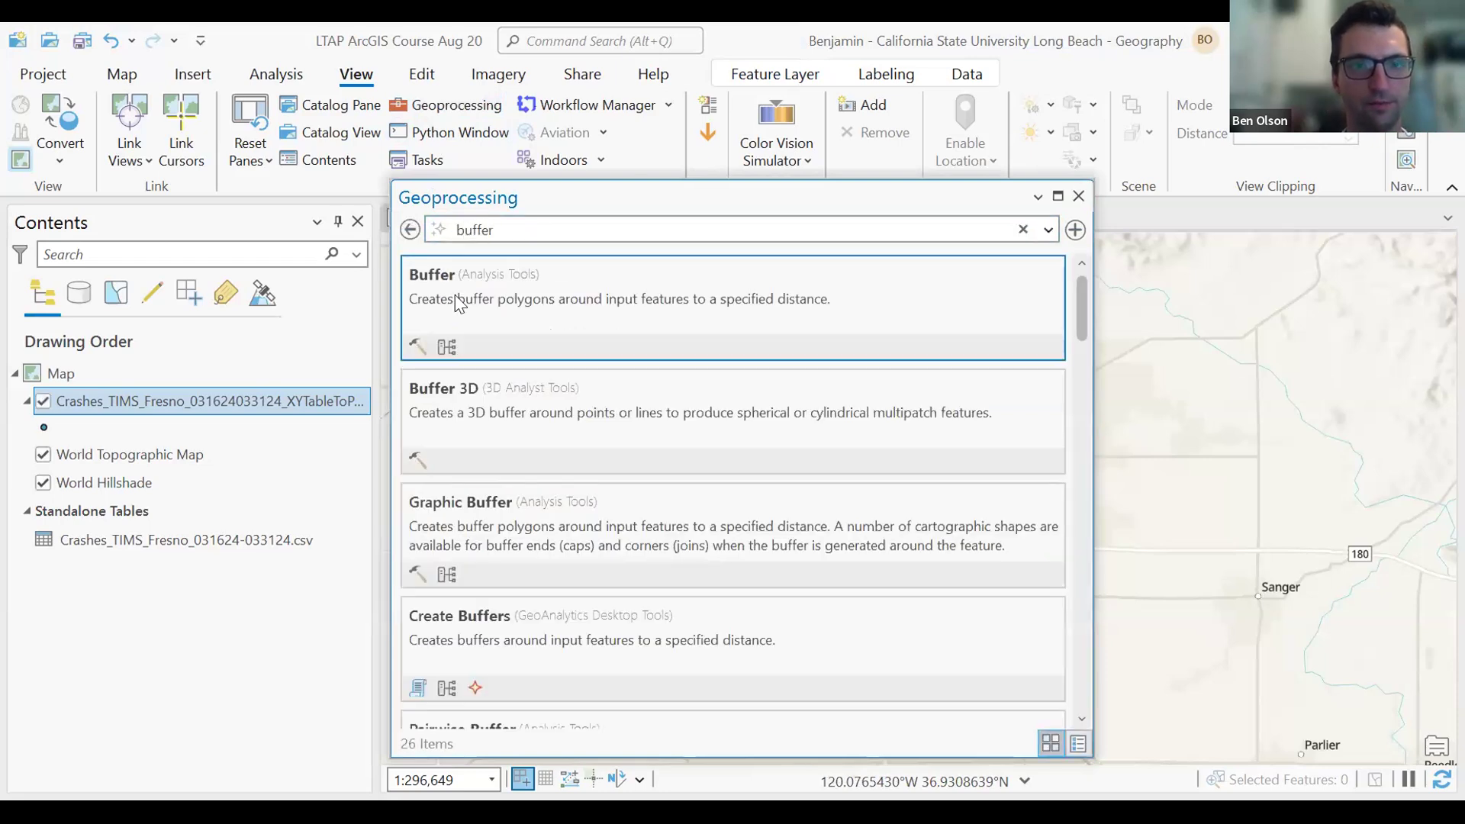
pyautogui.click(483, 274)
pyautogui.click(502, 509)
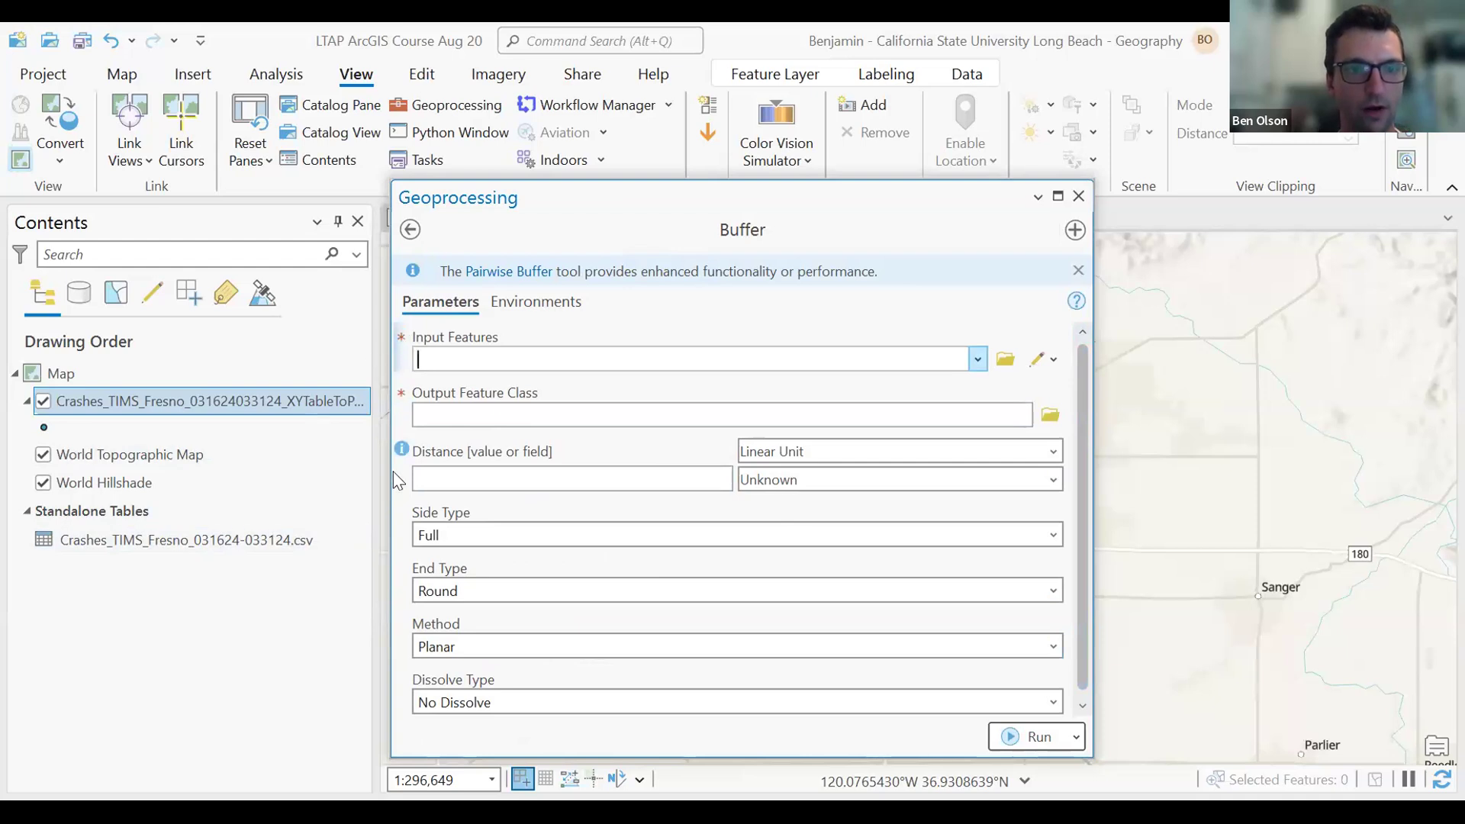
pyautogui.click(977, 356)
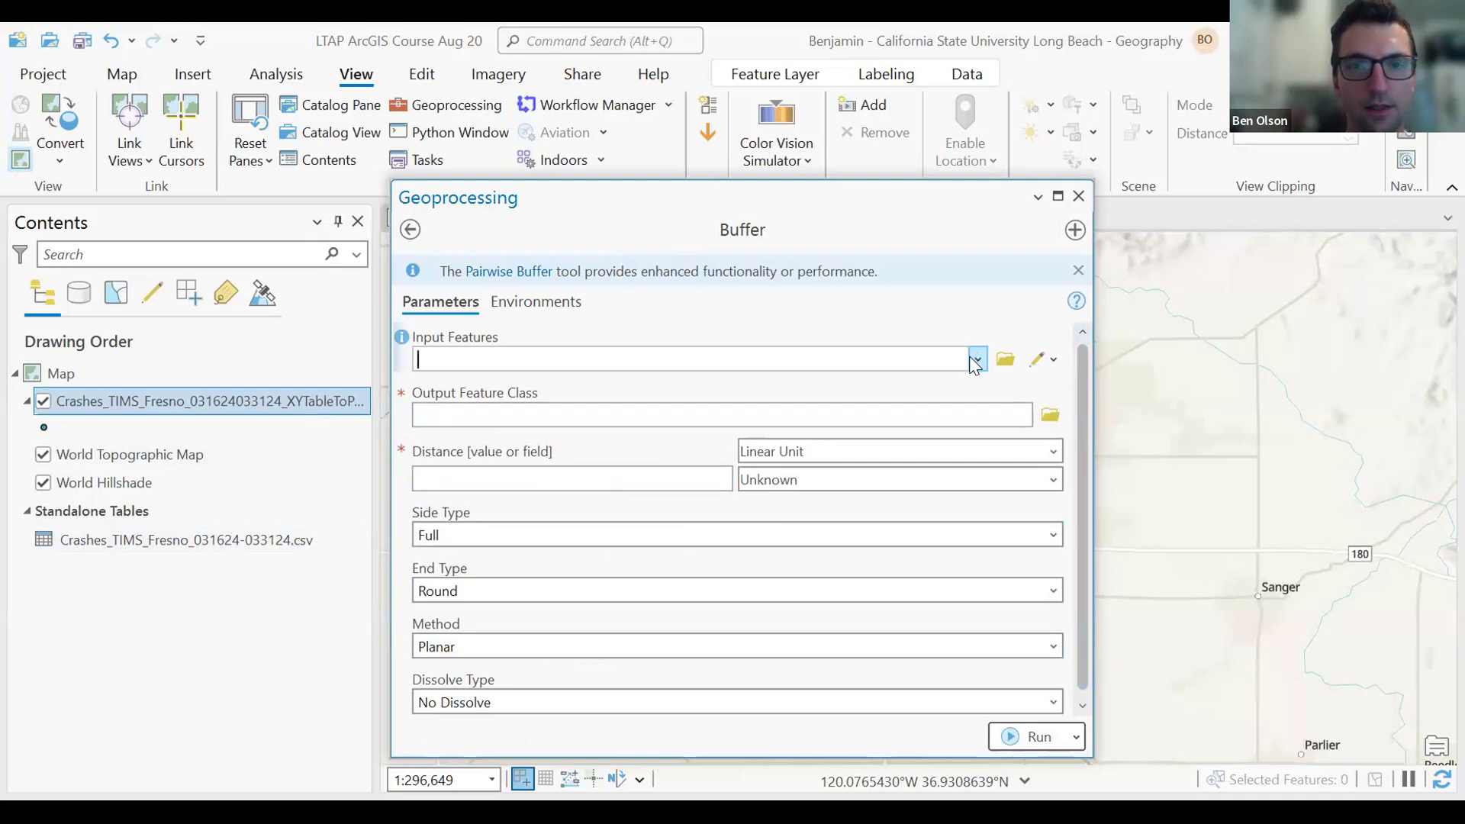
pyautogui.click(648, 387)
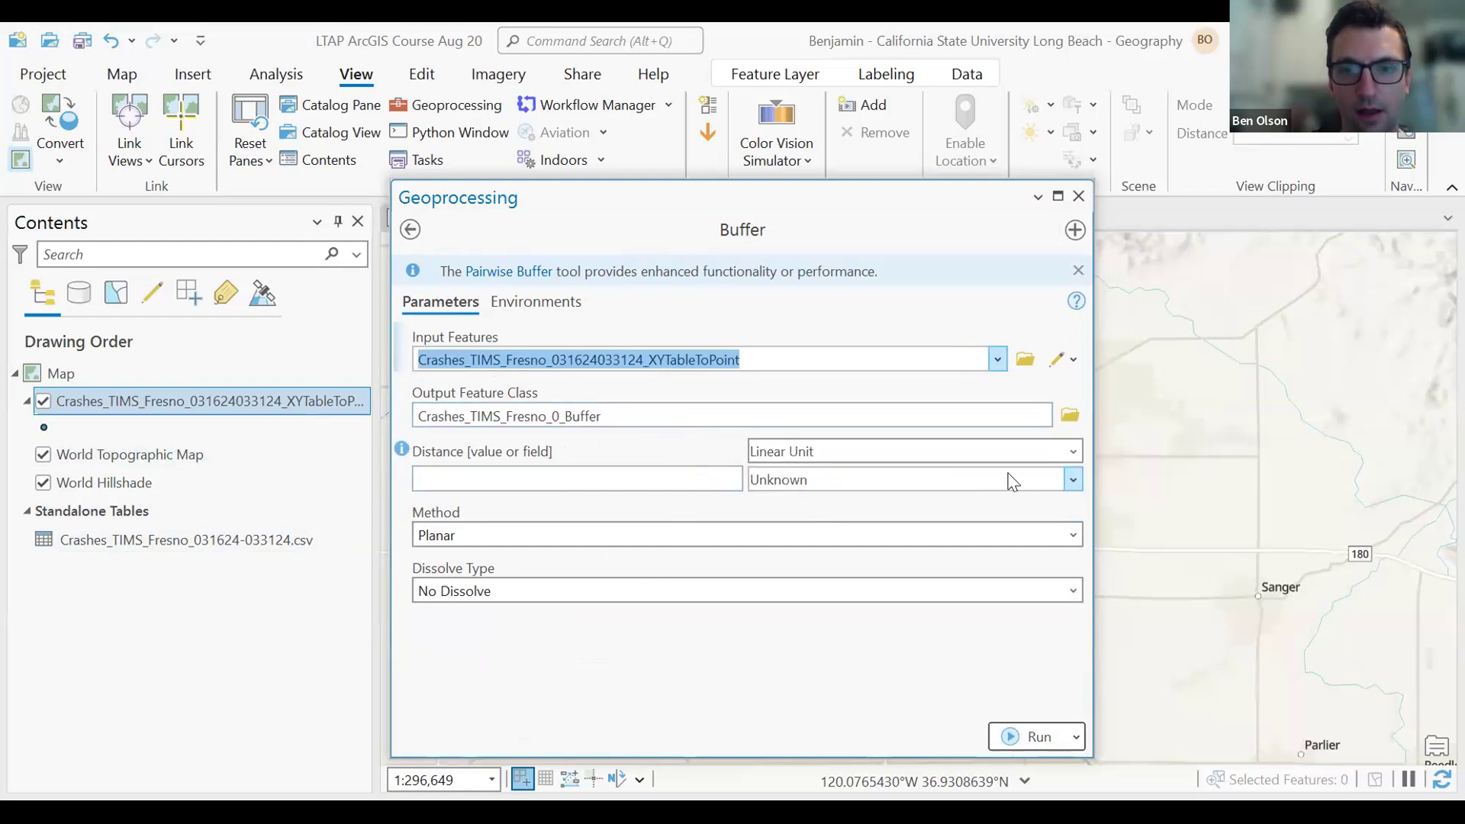
# Set the buffer distance to 0.5 US Survey Miles as a linear unit.
pyautogui.click(1073, 480)
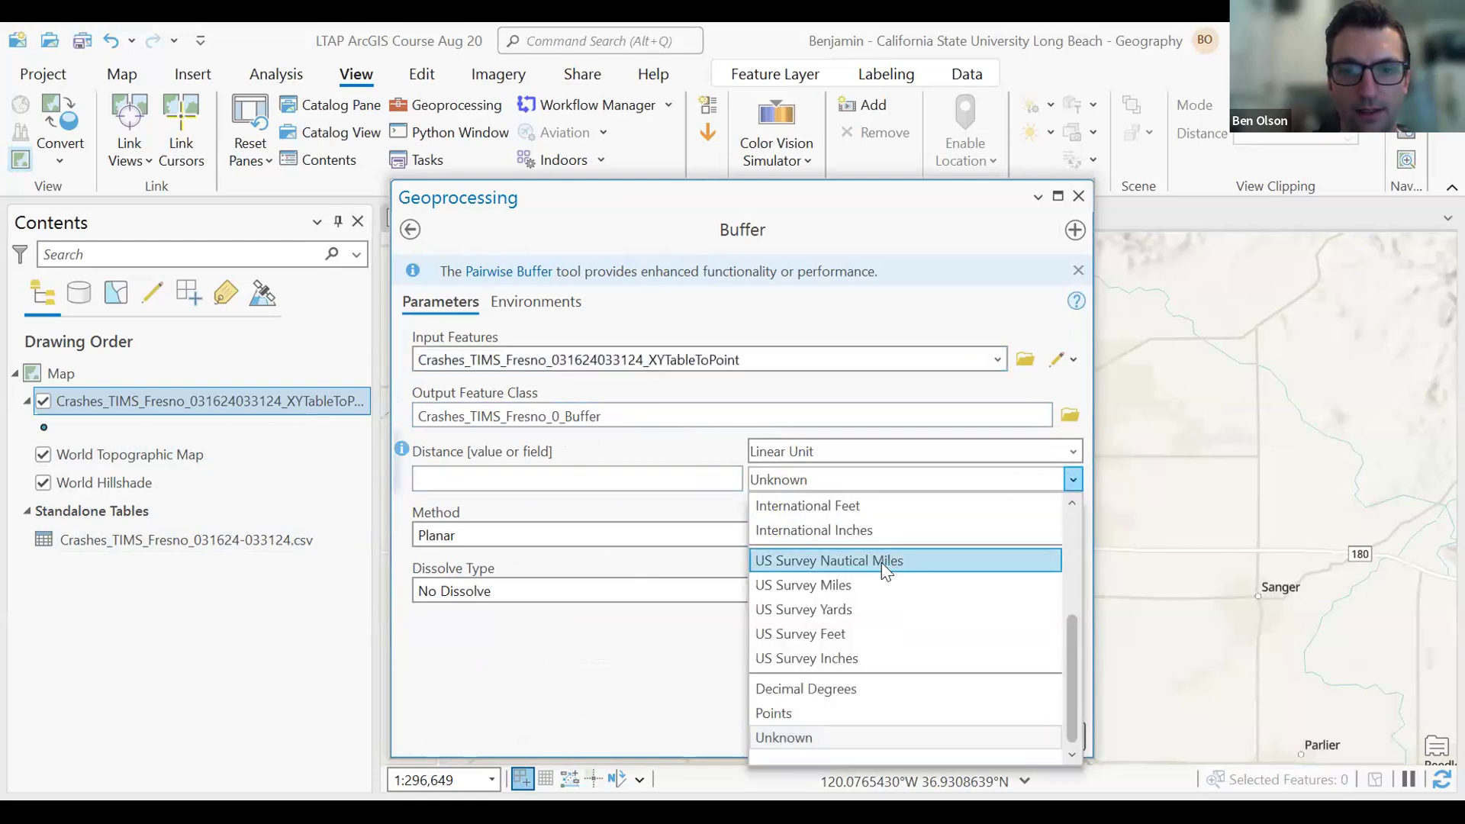
pyautogui.click(832, 585)
pyautogui.click(684, 473)
pyautogui.write('0.5')
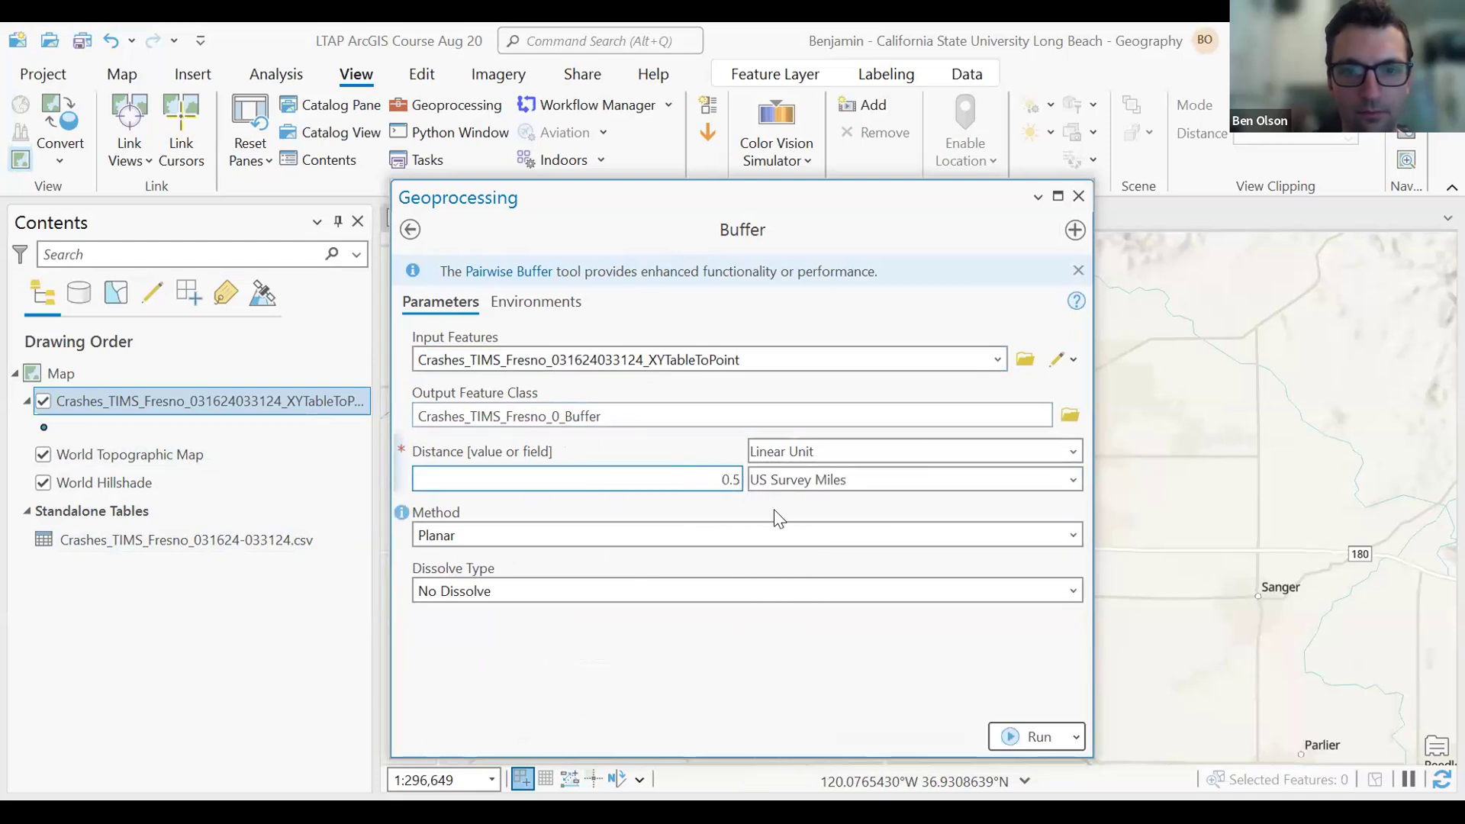
# Try to name the buffer's output feature class Crashes_TIMS_Fresno_Buffer_0.5mile.
pyautogui.click(646, 414)
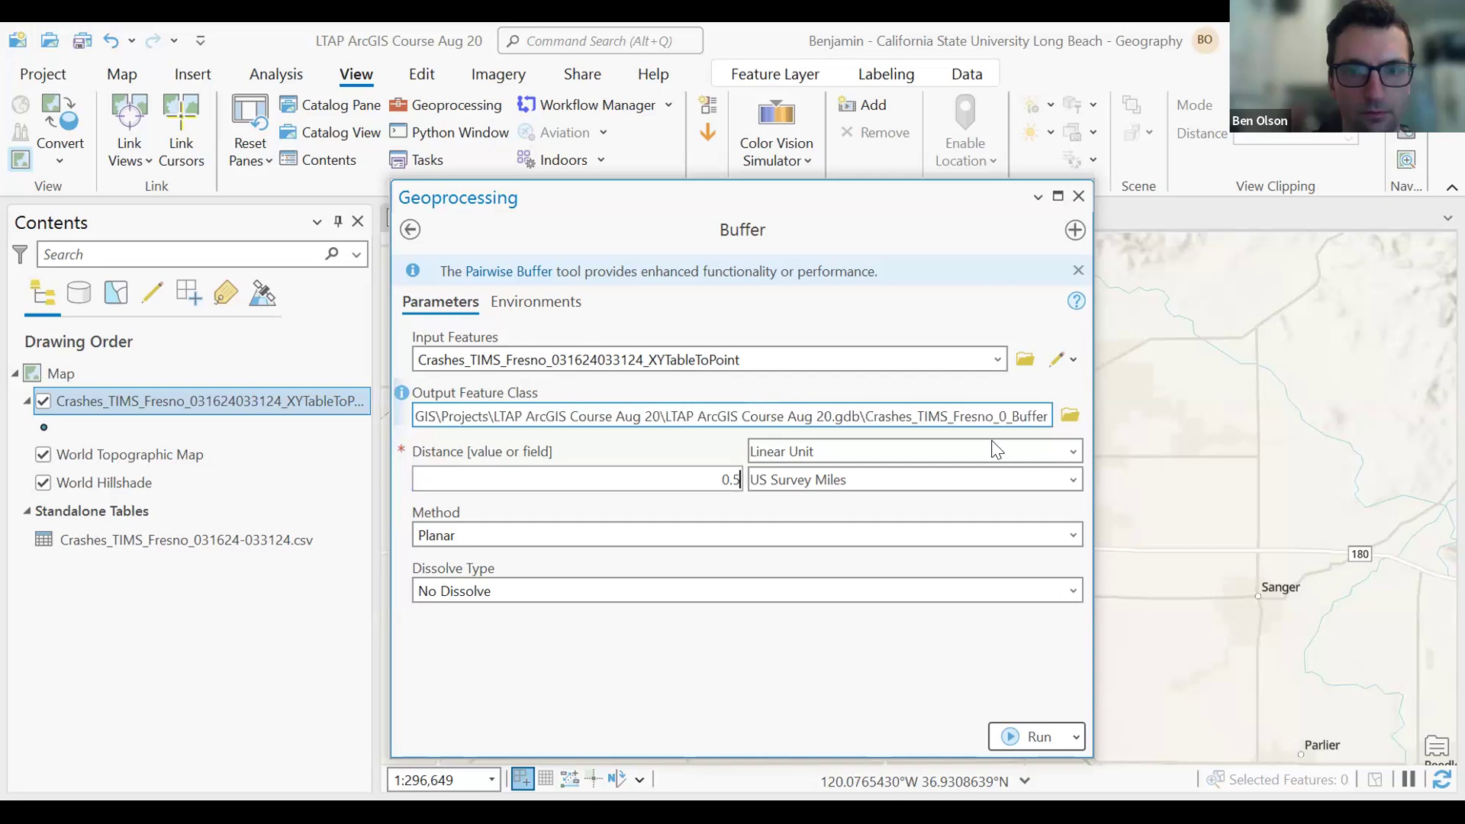
pyautogui.click(1011, 416)
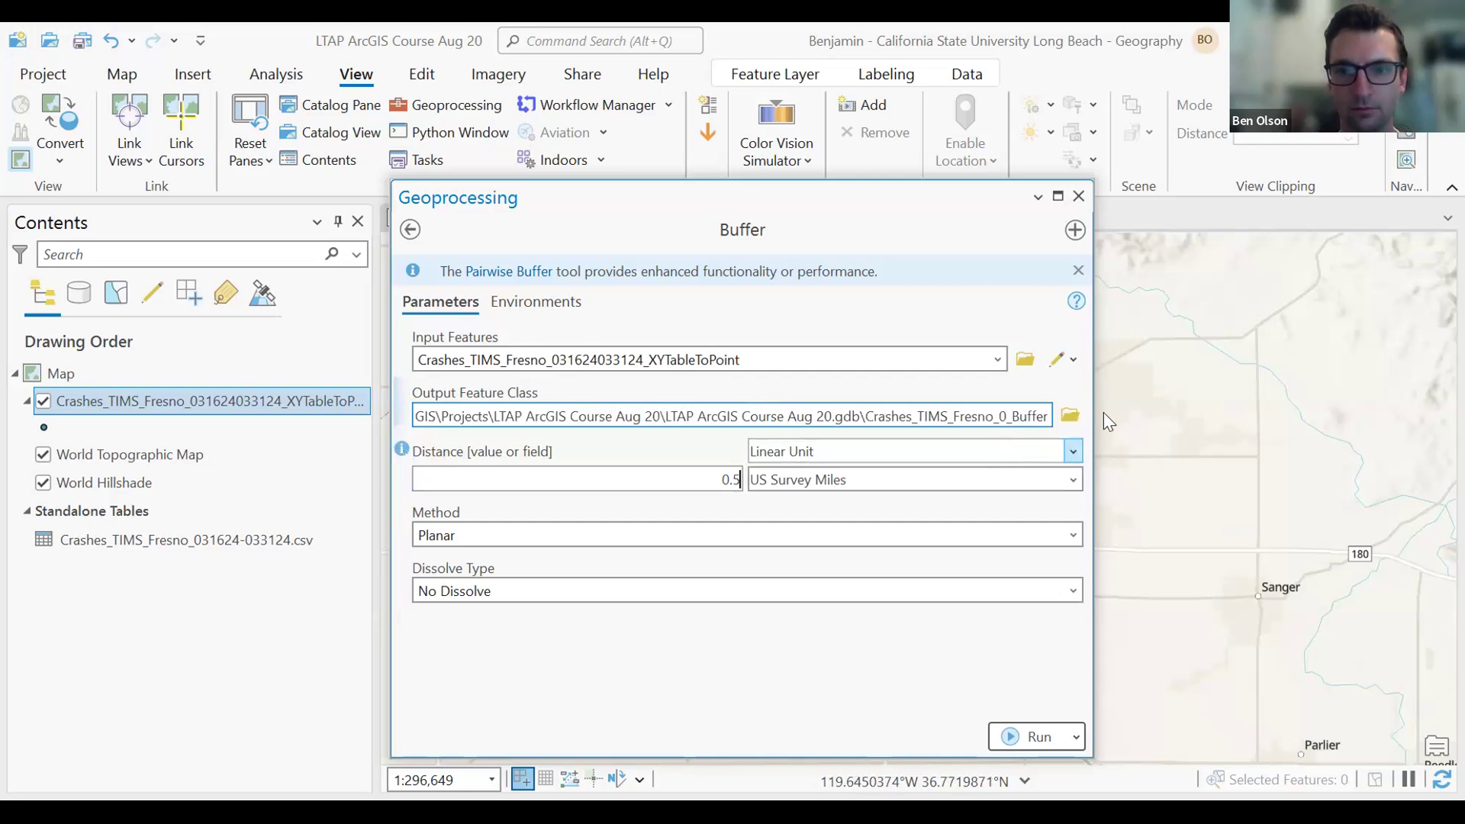
pyautogui.press('BackSpace')
pyautogui.press('BackSpace')
pyautogui.press('Right')
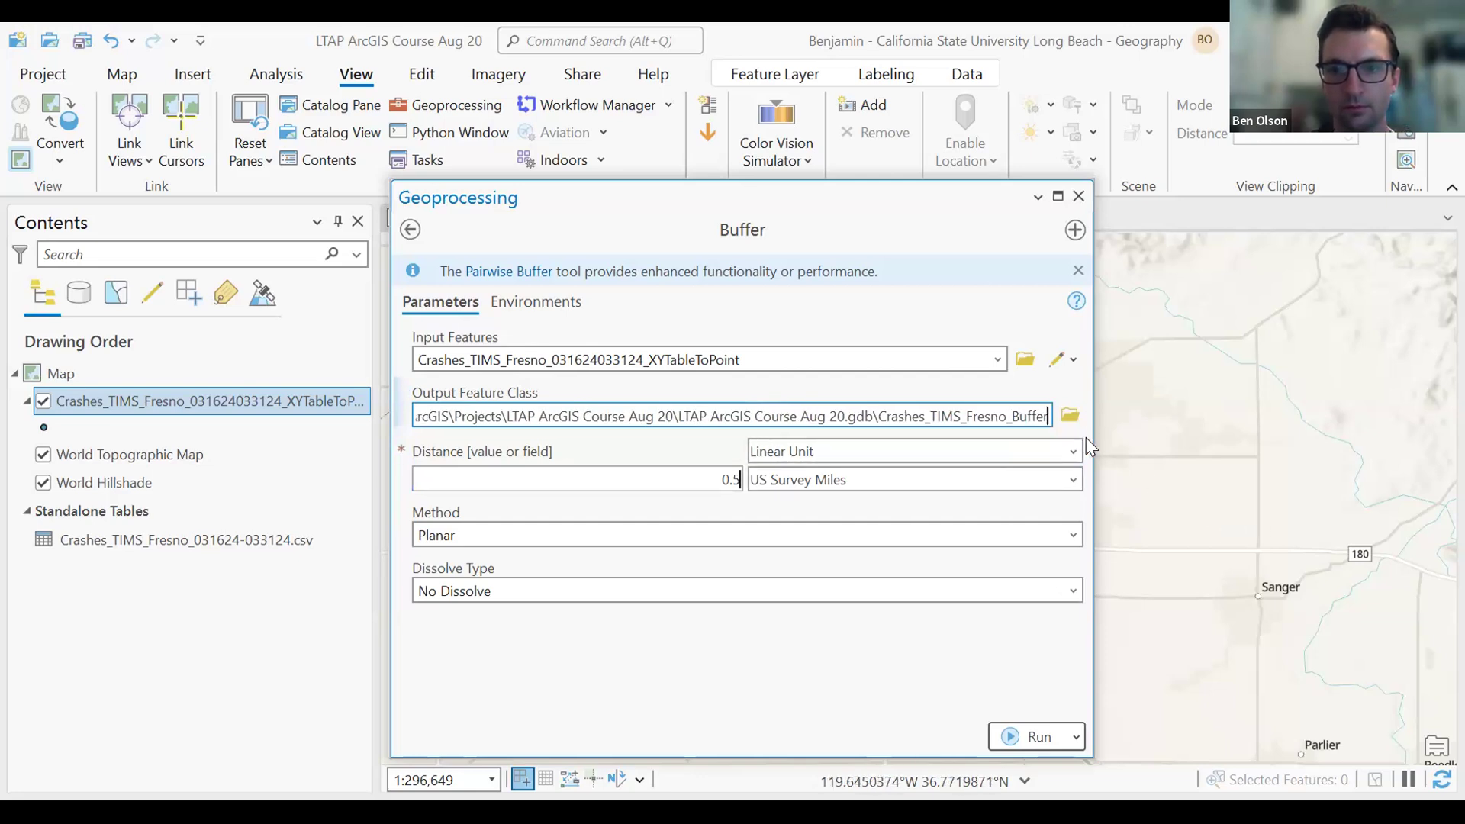
pyautogui.write('_0.5')
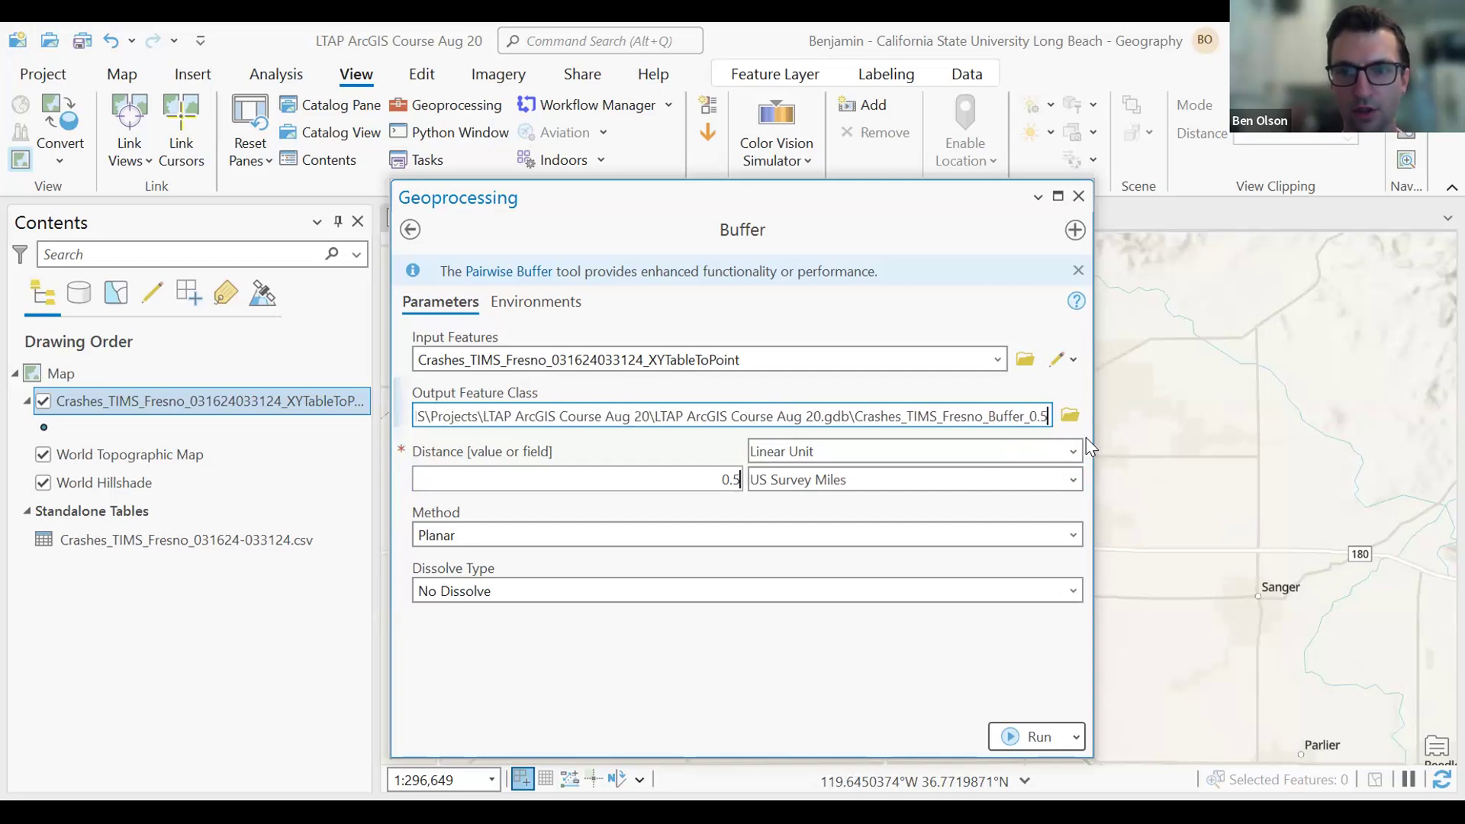
pyautogui.write('mile')
pyautogui.click(874, 628)
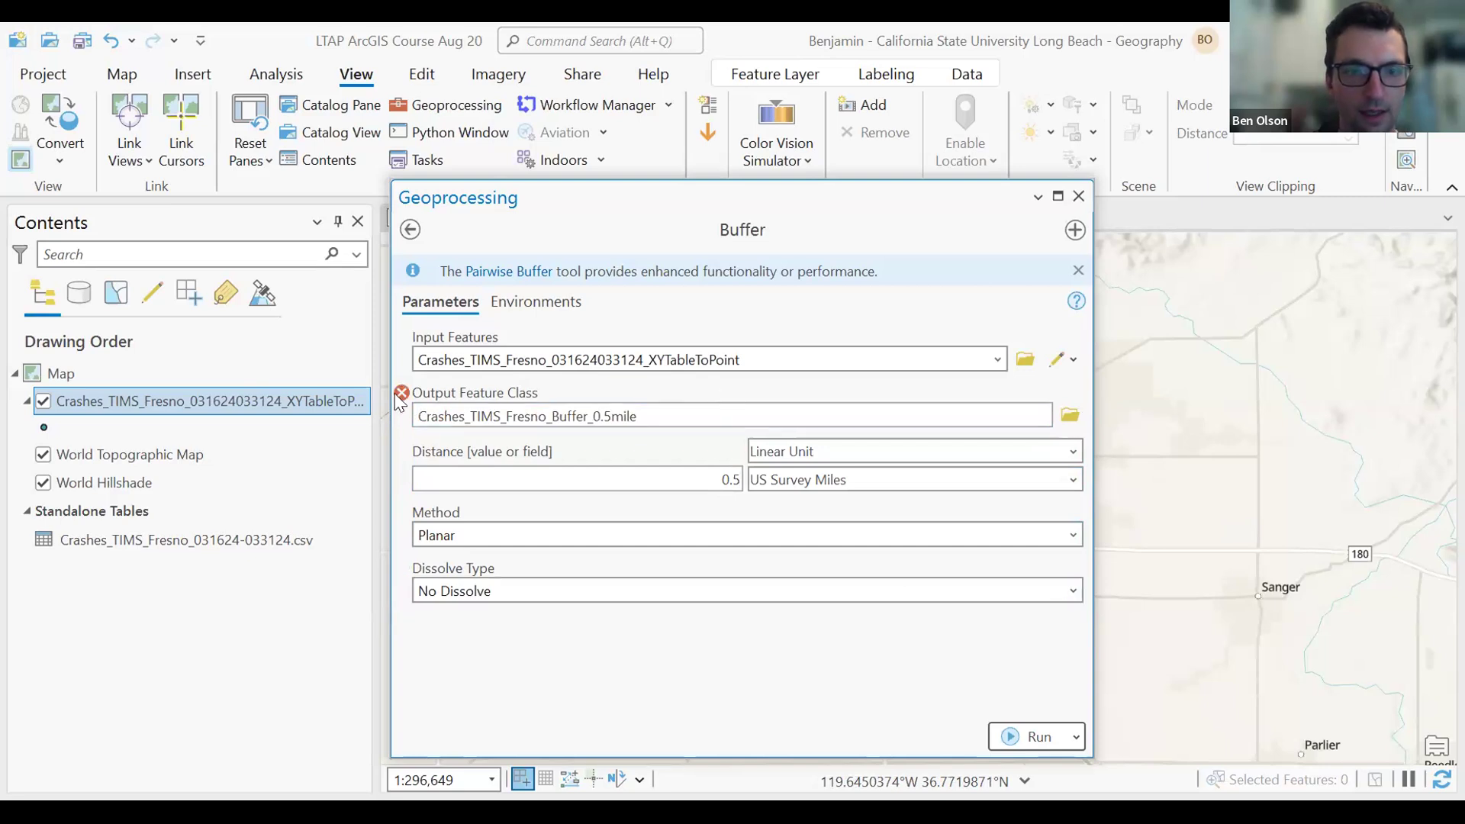
# Check the output name error and remove the decimal point, giving the name Crashes_TIMS_Fresno_Buffer_05mile.
pyautogui.moveTo(410, 392)
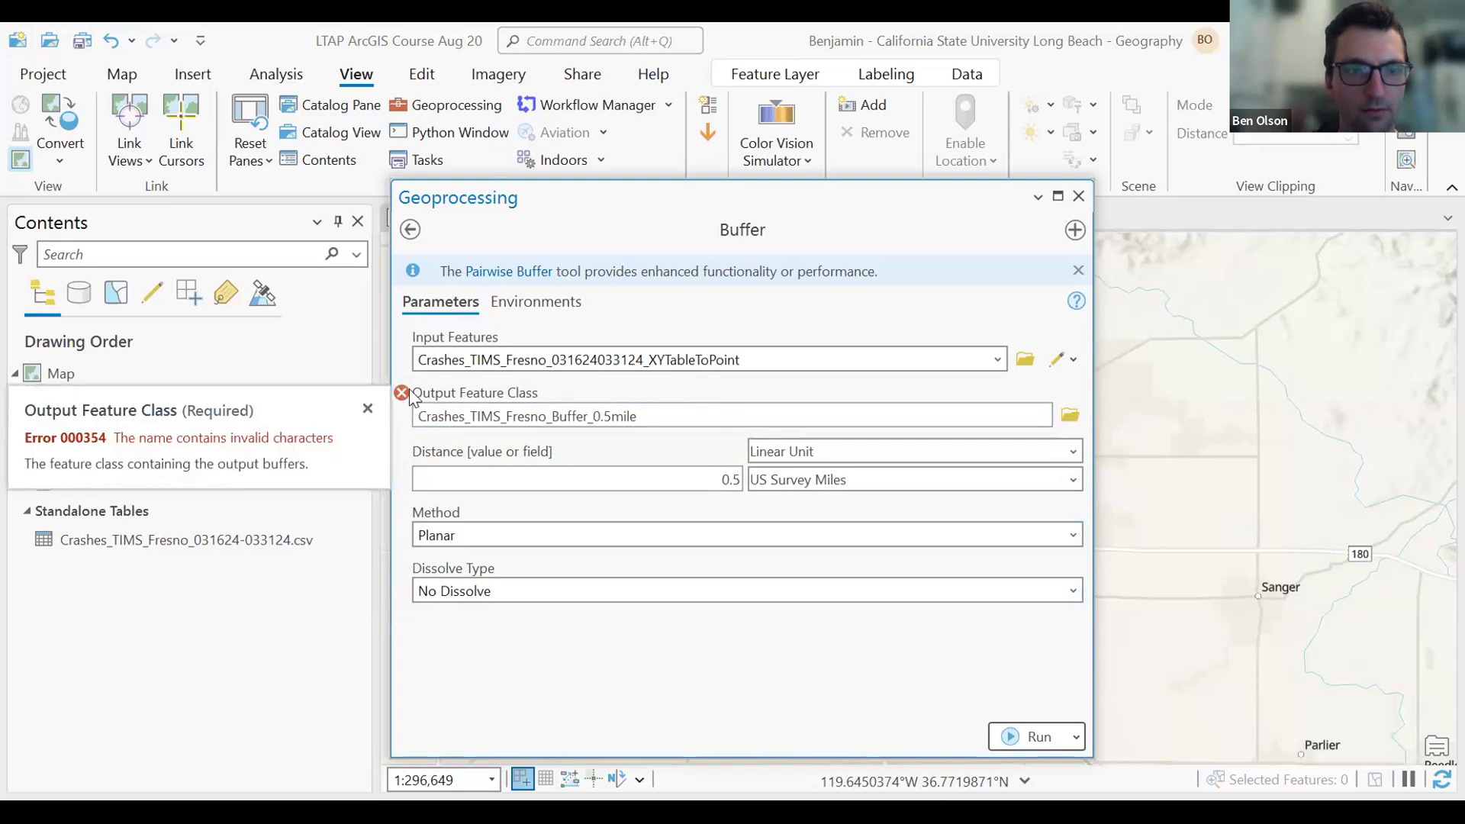
pyautogui.click(605, 416)
pyautogui.click(1015, 416)
pyautogui.press('BackSpace')
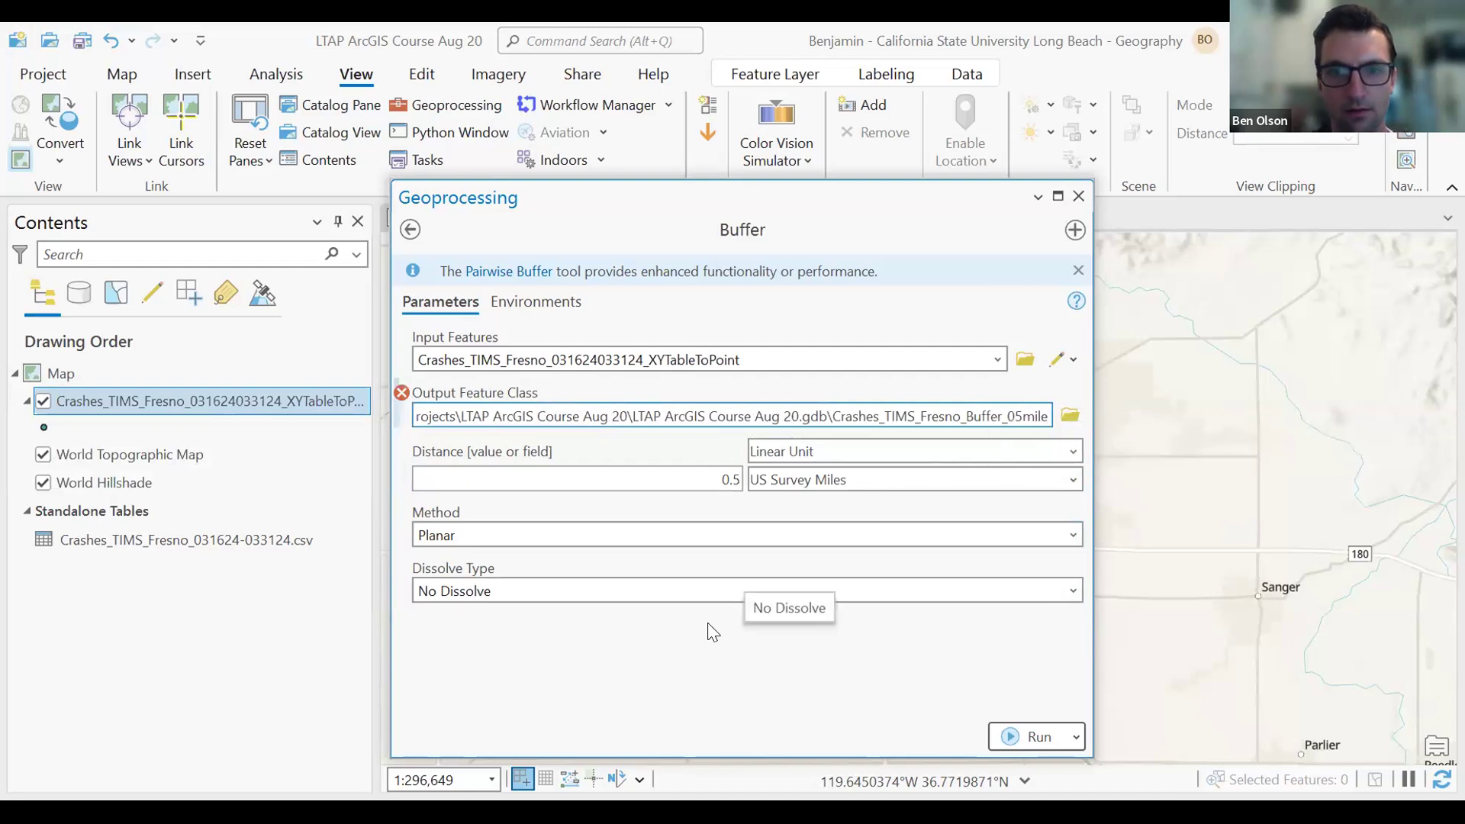
pyautogui.click(682, 627)
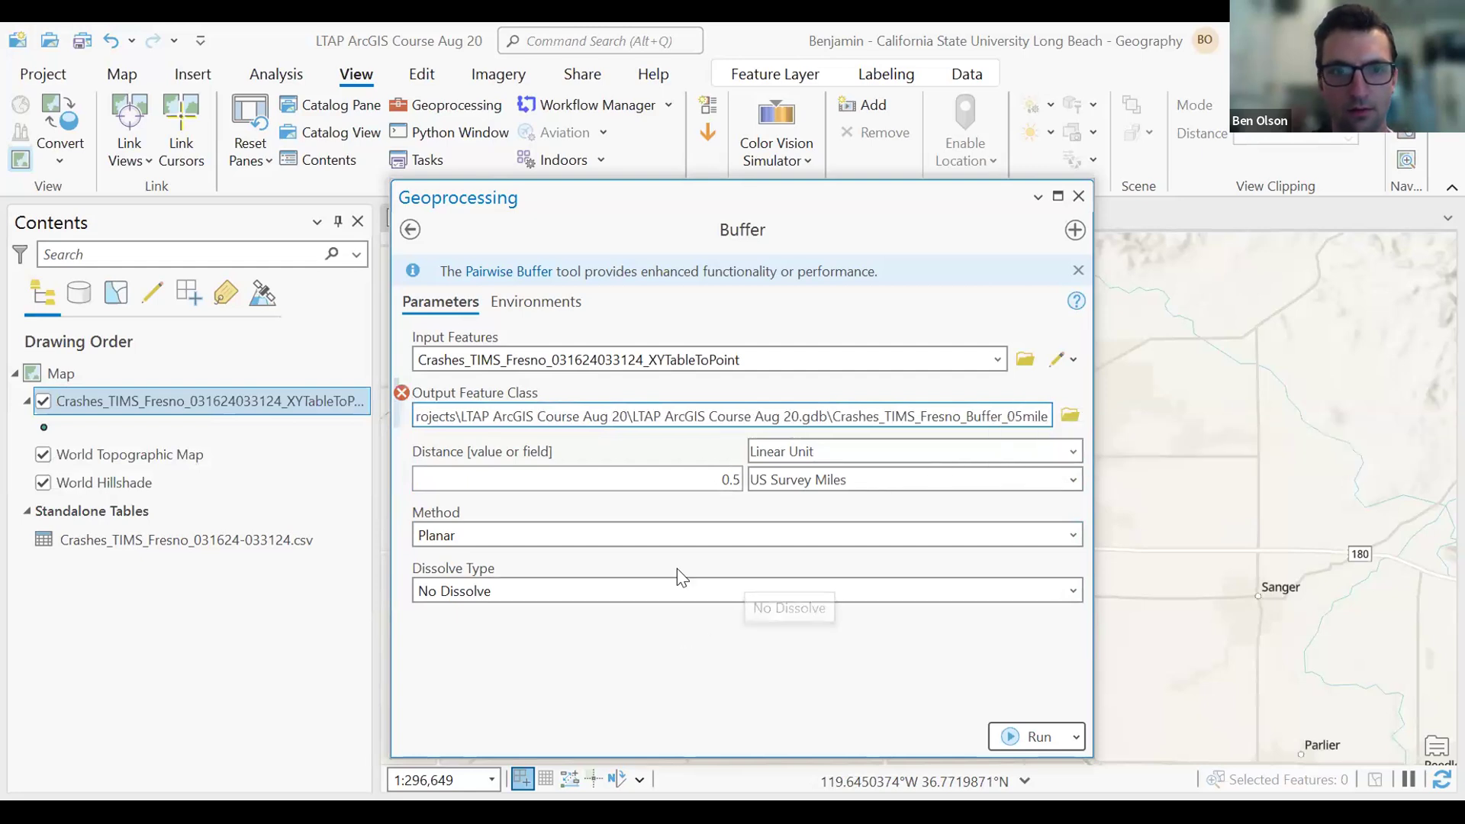
pyautogui.click(608, 416)
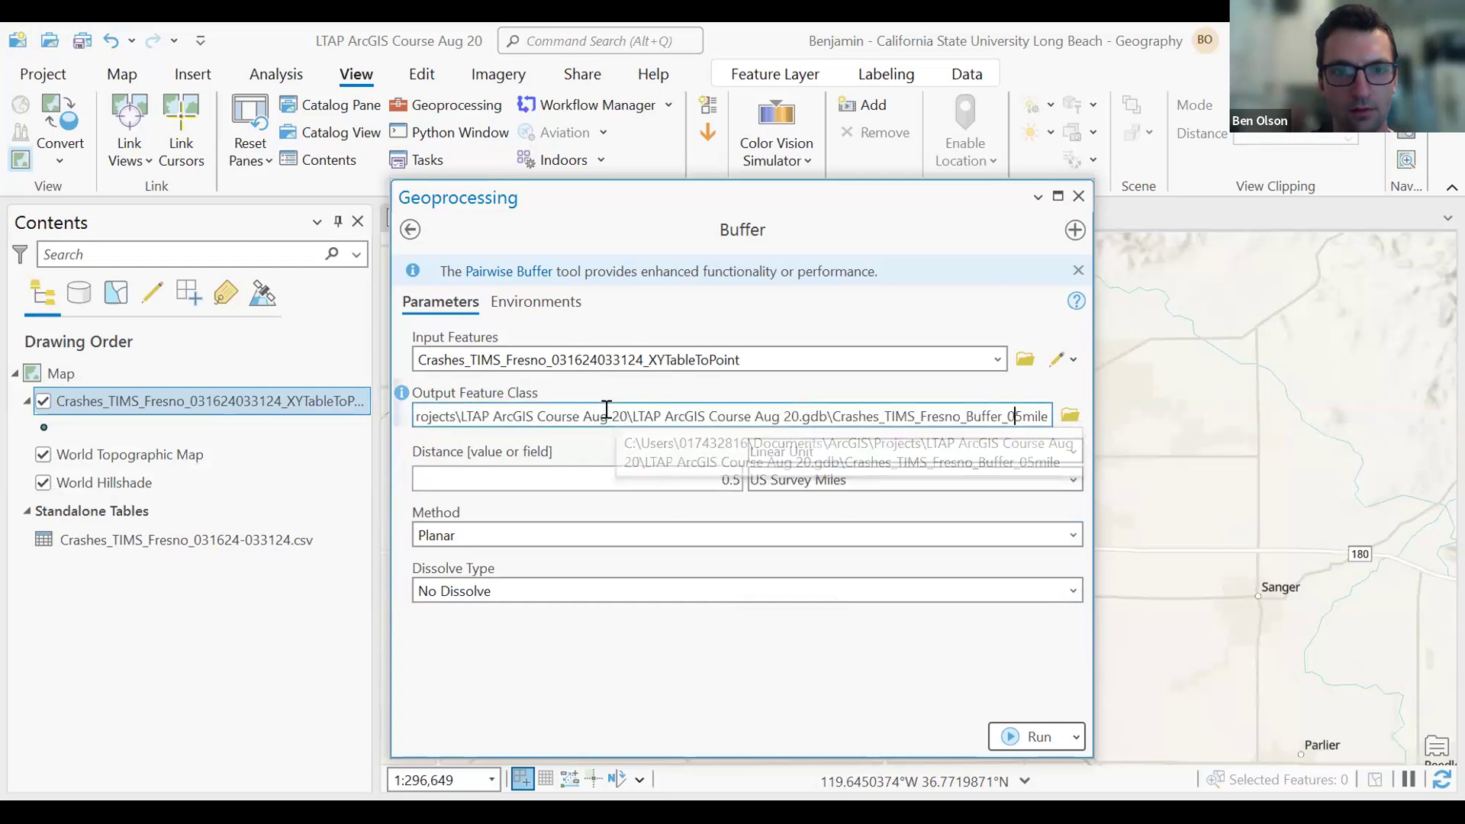
# Rename the output feature class Crashes_TIMS_Fresno_Buffer, run the Buffer tool with No Dissolve and close it.
pyautogui.click(1019, 416)
pyautogui.press('BackSpace')
pyautogui.press('BackSpace')
pyautogui.press('BackSpace')
pyautogui.press('BackSpace')
pyautogui.press('BackSpace')
pyautogui.press('BackSpace')
pyautogui.press('BackSpace')
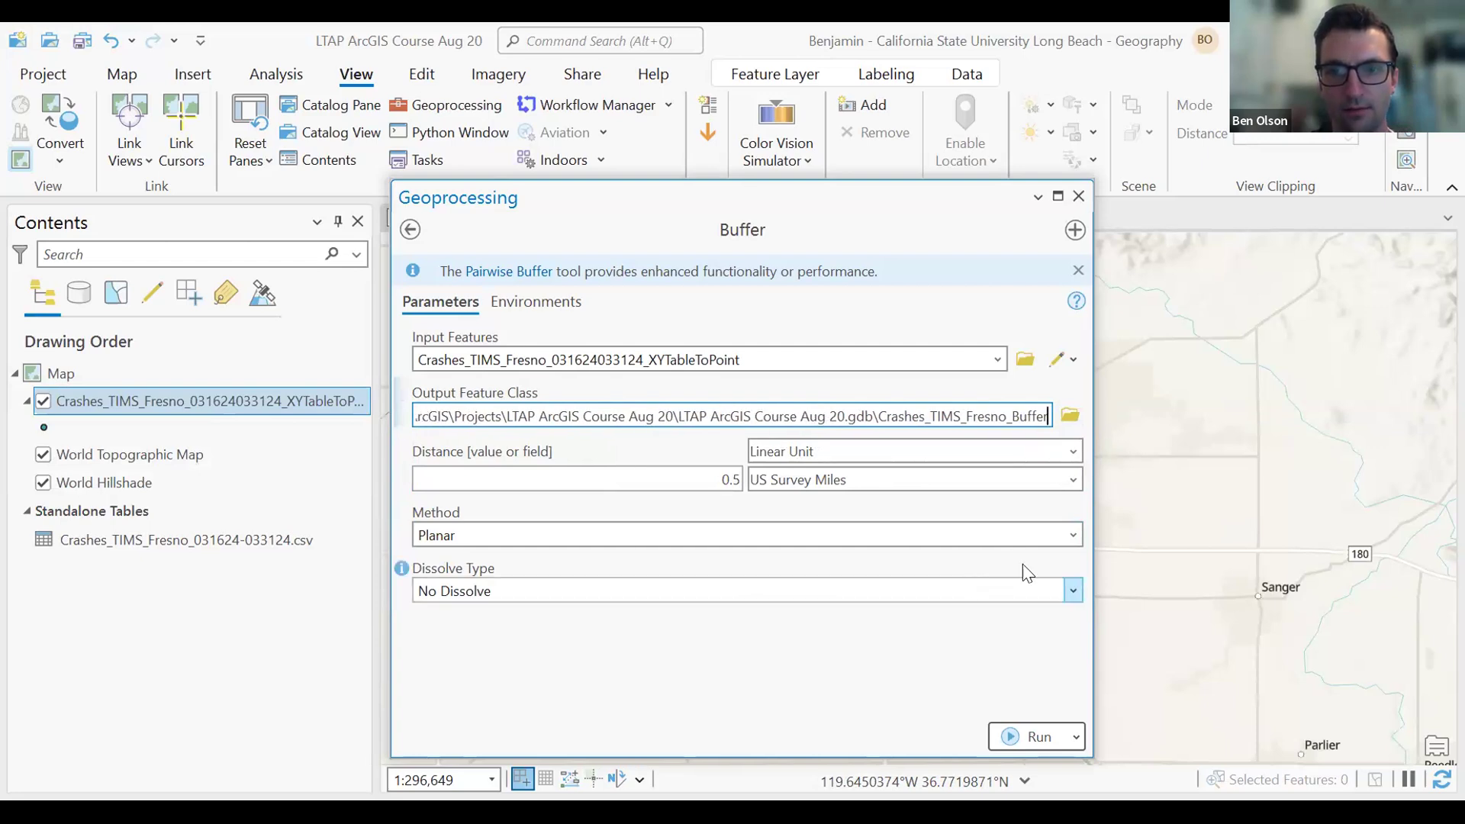
pyautogui.click(1042, 629)
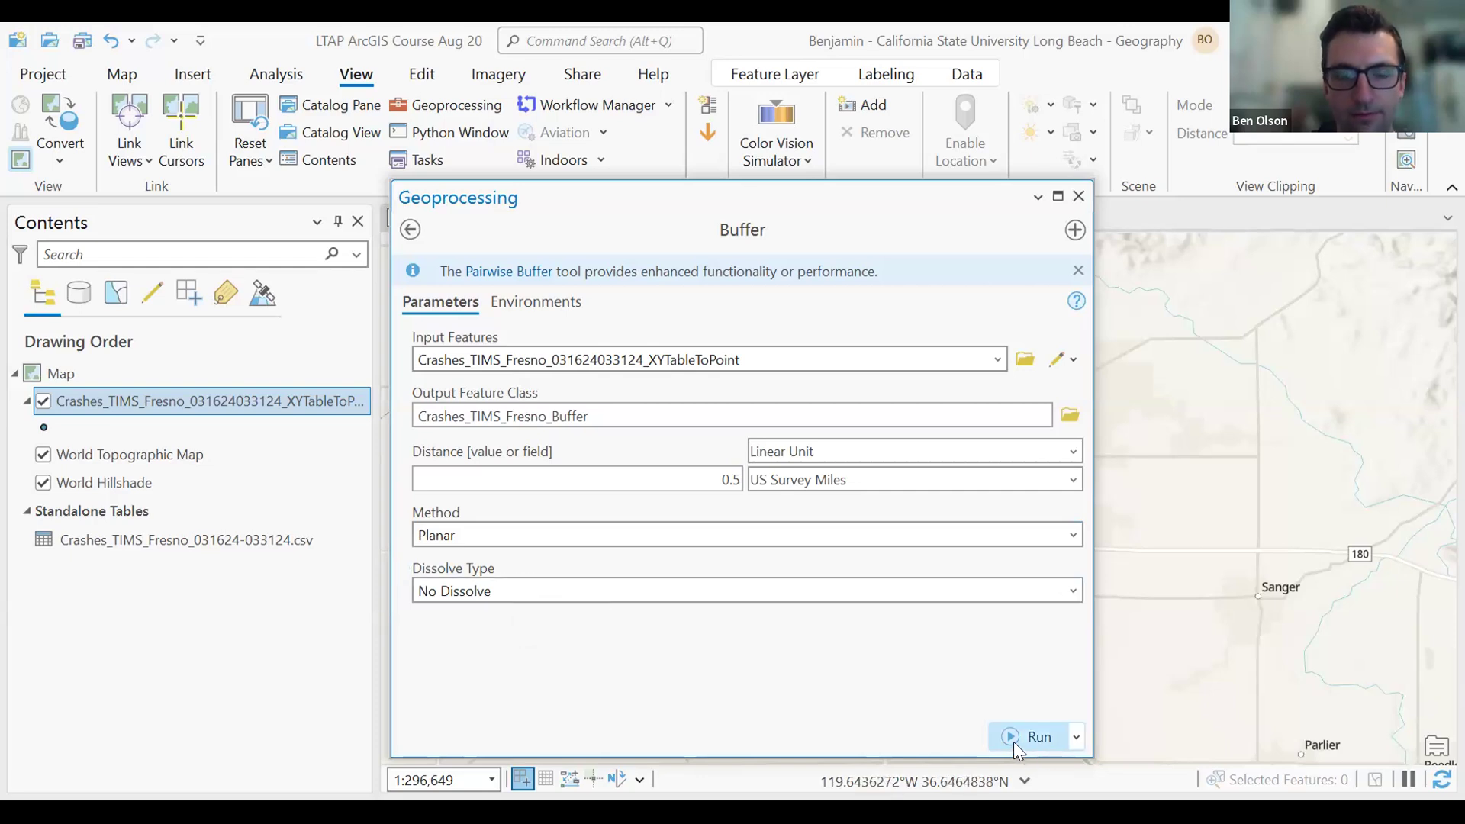
pyautogui.click(1024, 737)
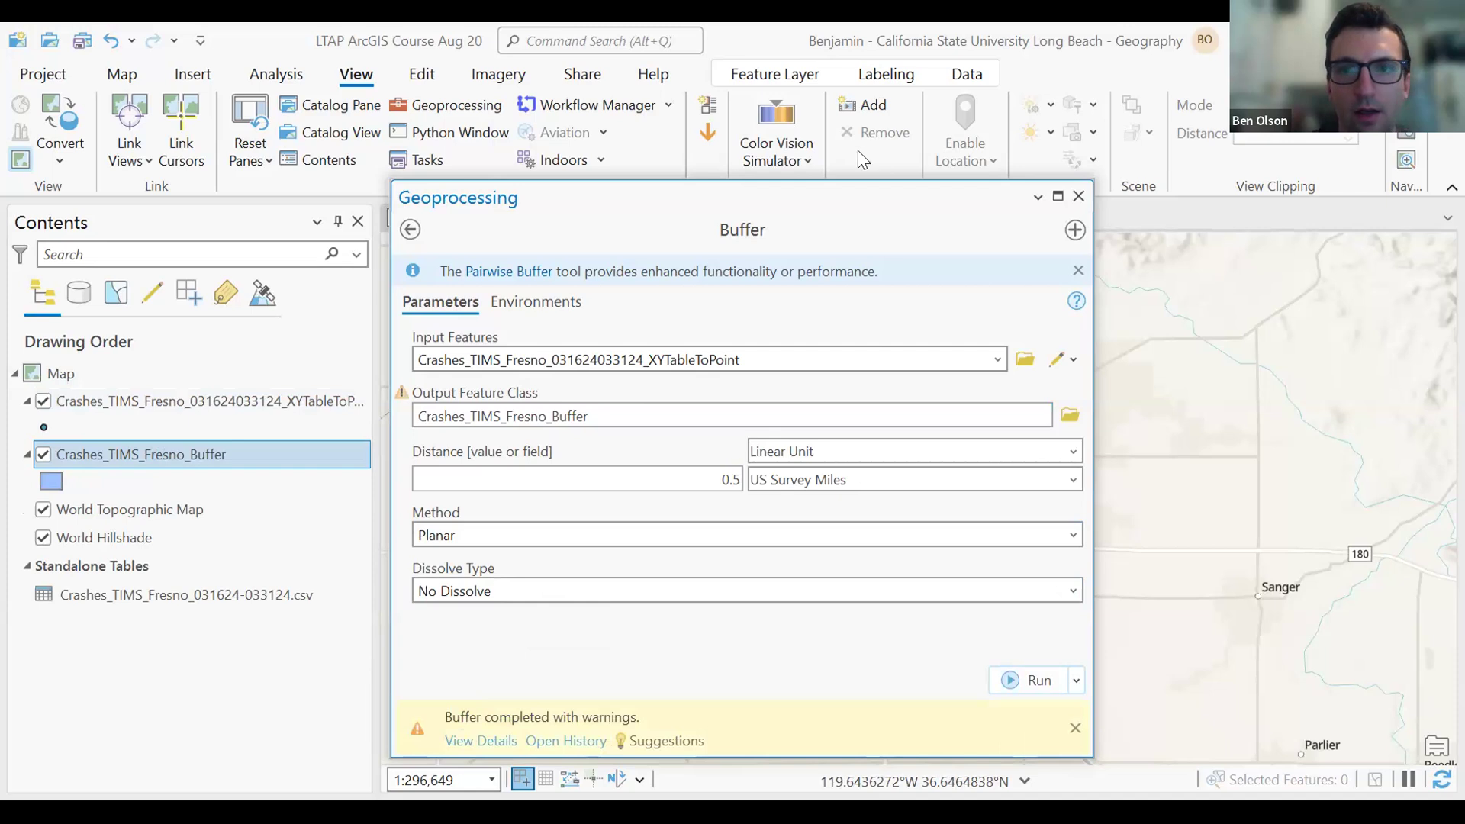
pyautogui.click(1078, 197)
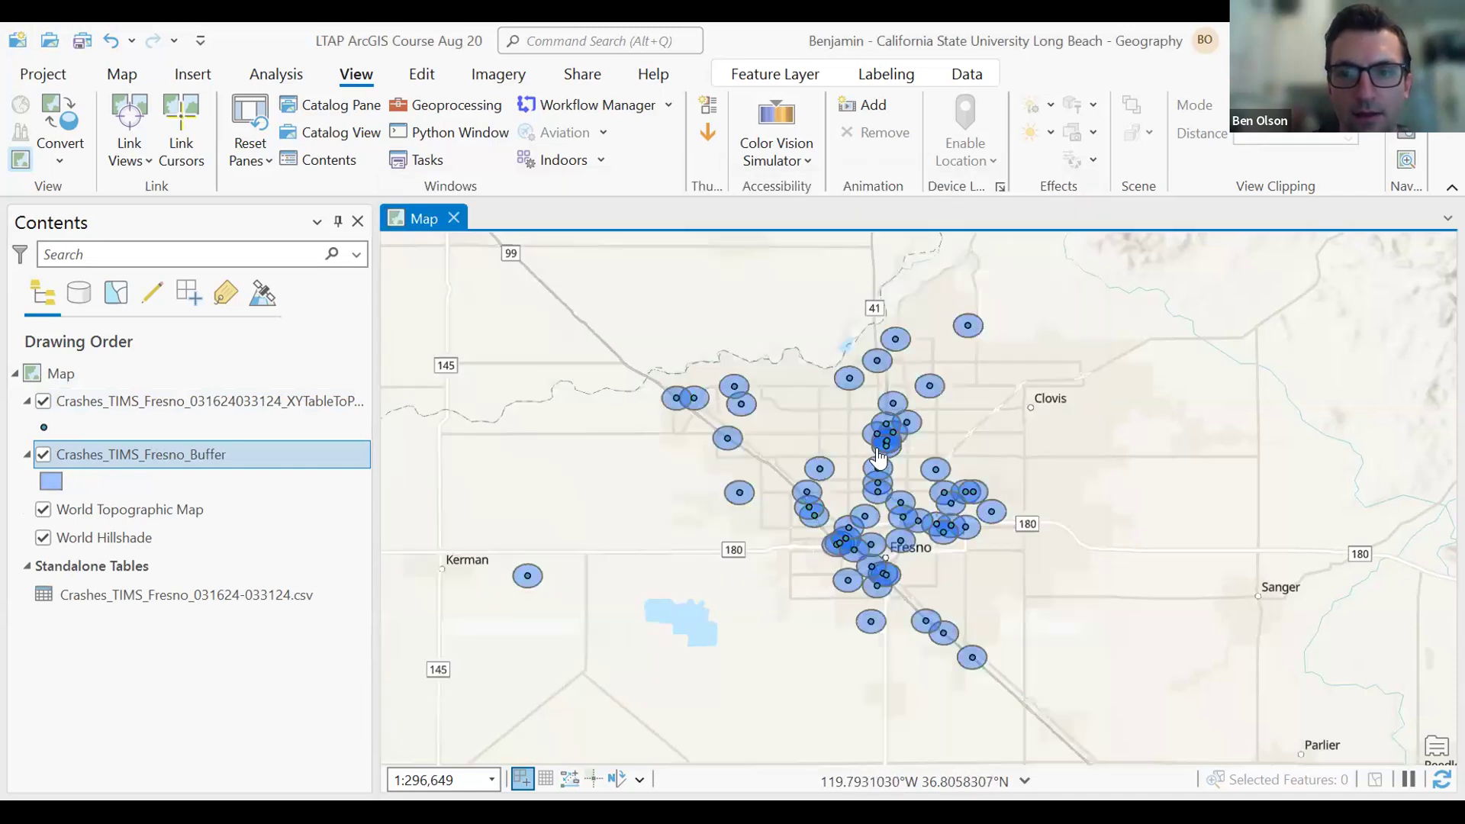
# Examine the crash buffers across Fresno and where they overlap along State Routes 41, 99 and 180.
pyautogui.scroll(2, 878, 457)
pyautogui.moveTo(763, 462); pyautogui.dragTo(678, 491)
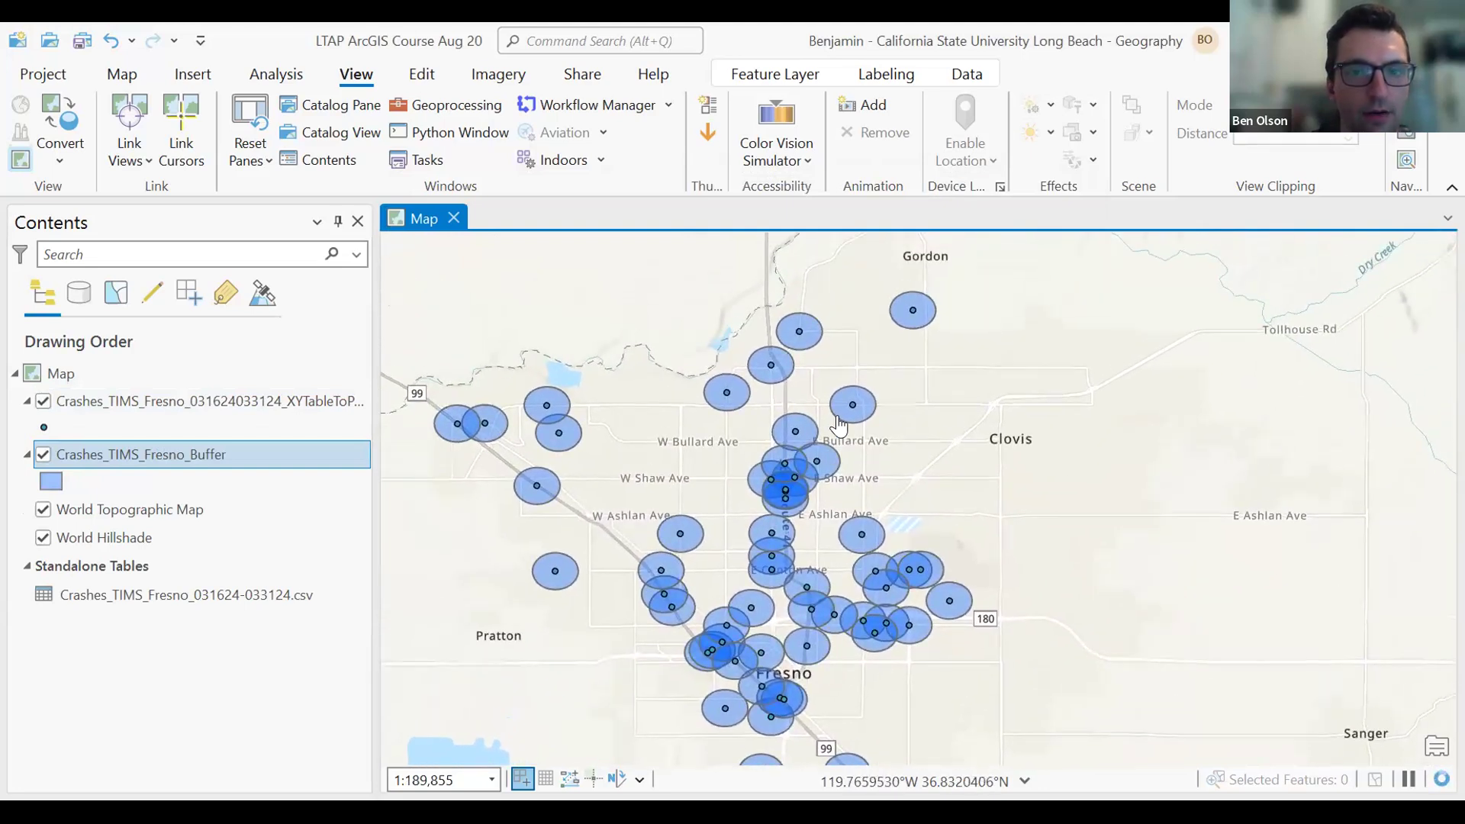
pyautogui.moveTo(944, 445); pyautogui.dragTo(1005, 338)
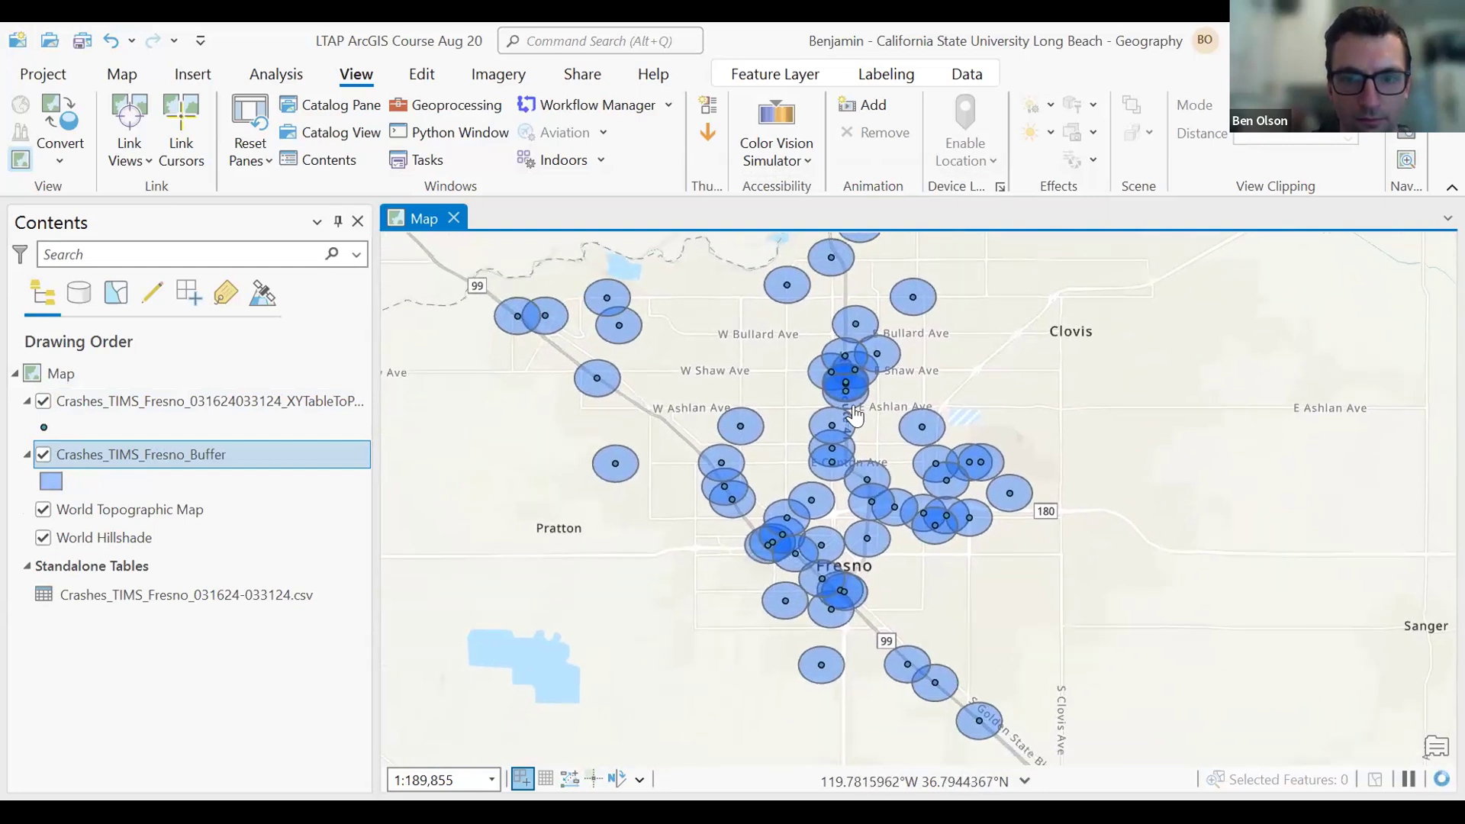
pyautogui.scroll(2, 854, 414)
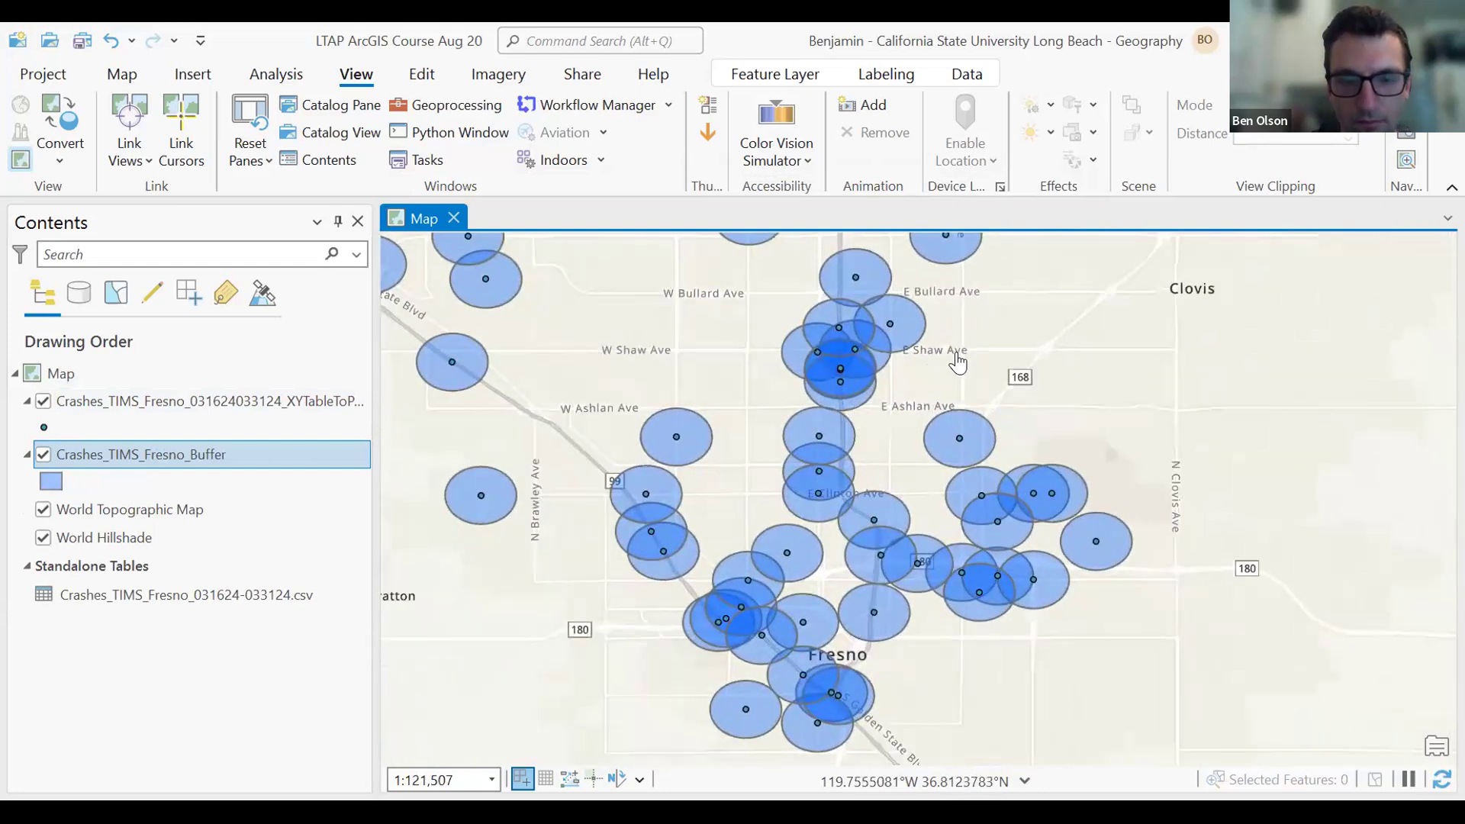
pyautogui.moveTo(1032, 443); pyautogui.dragTo(954, 229)
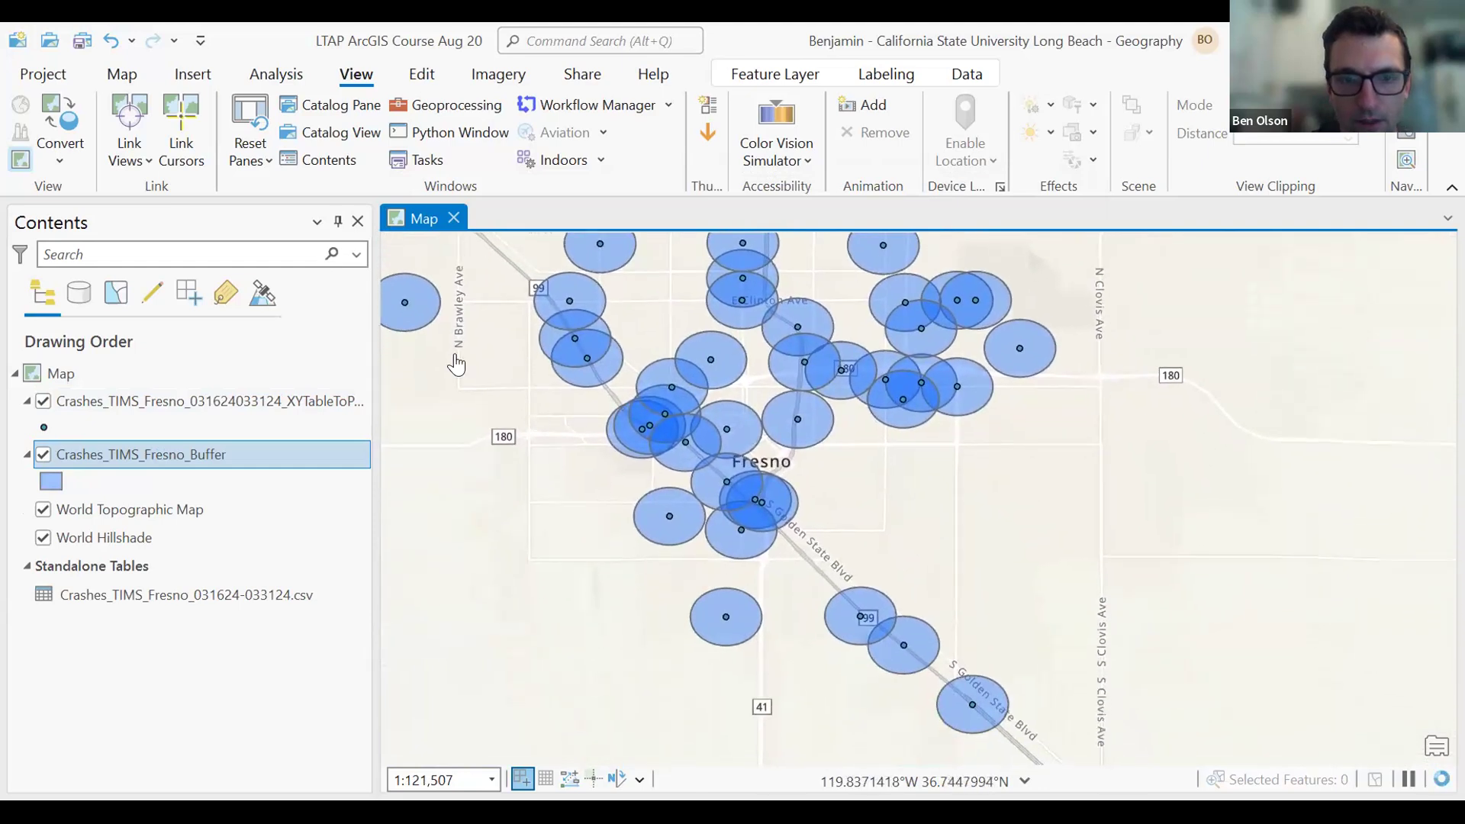
pyautogui.moveTo(738, 537); pyautogui.dragTo(587, 772)
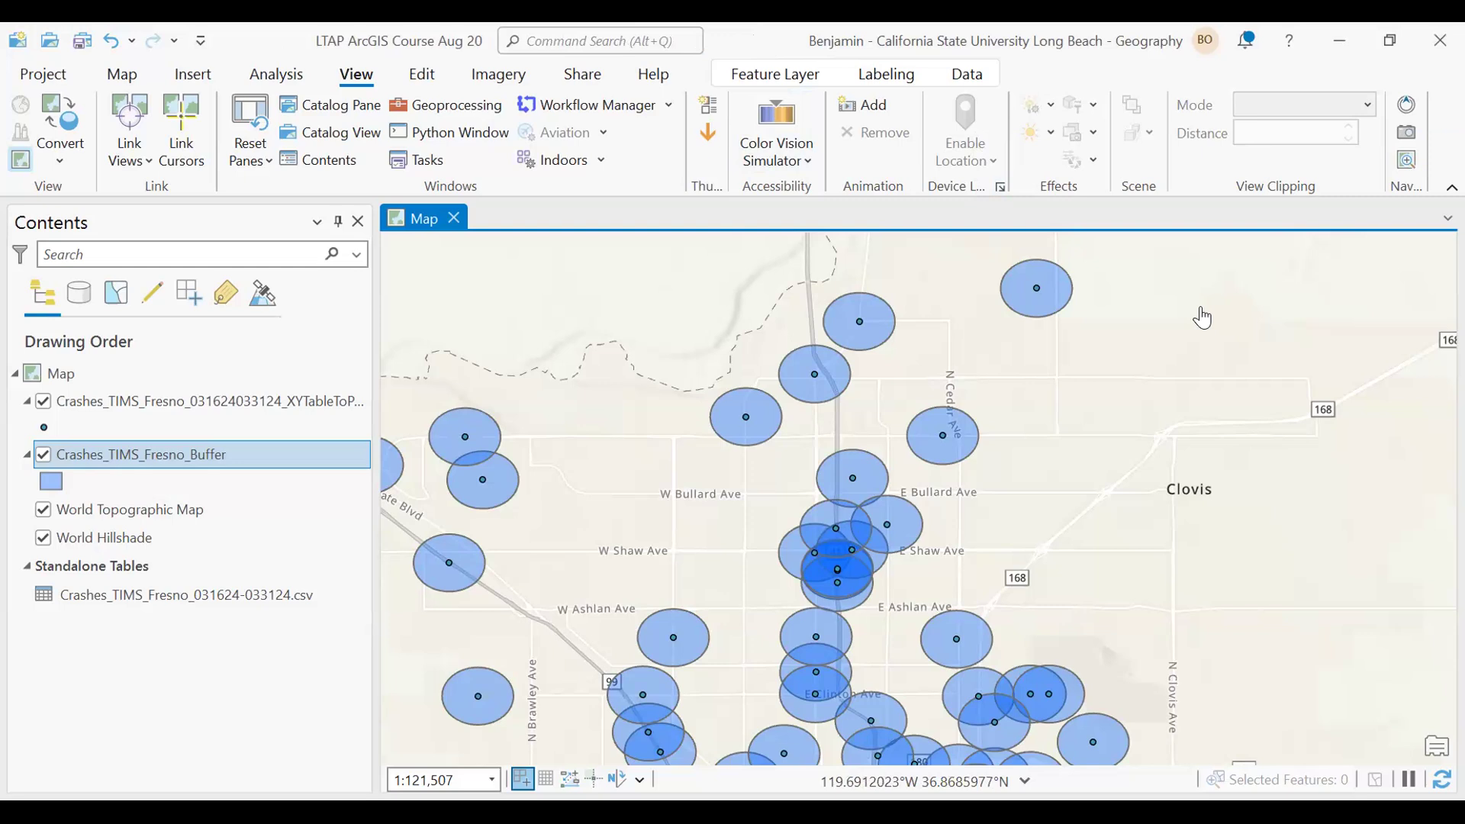
pyautogui.scroll(-2, 1023, 454)
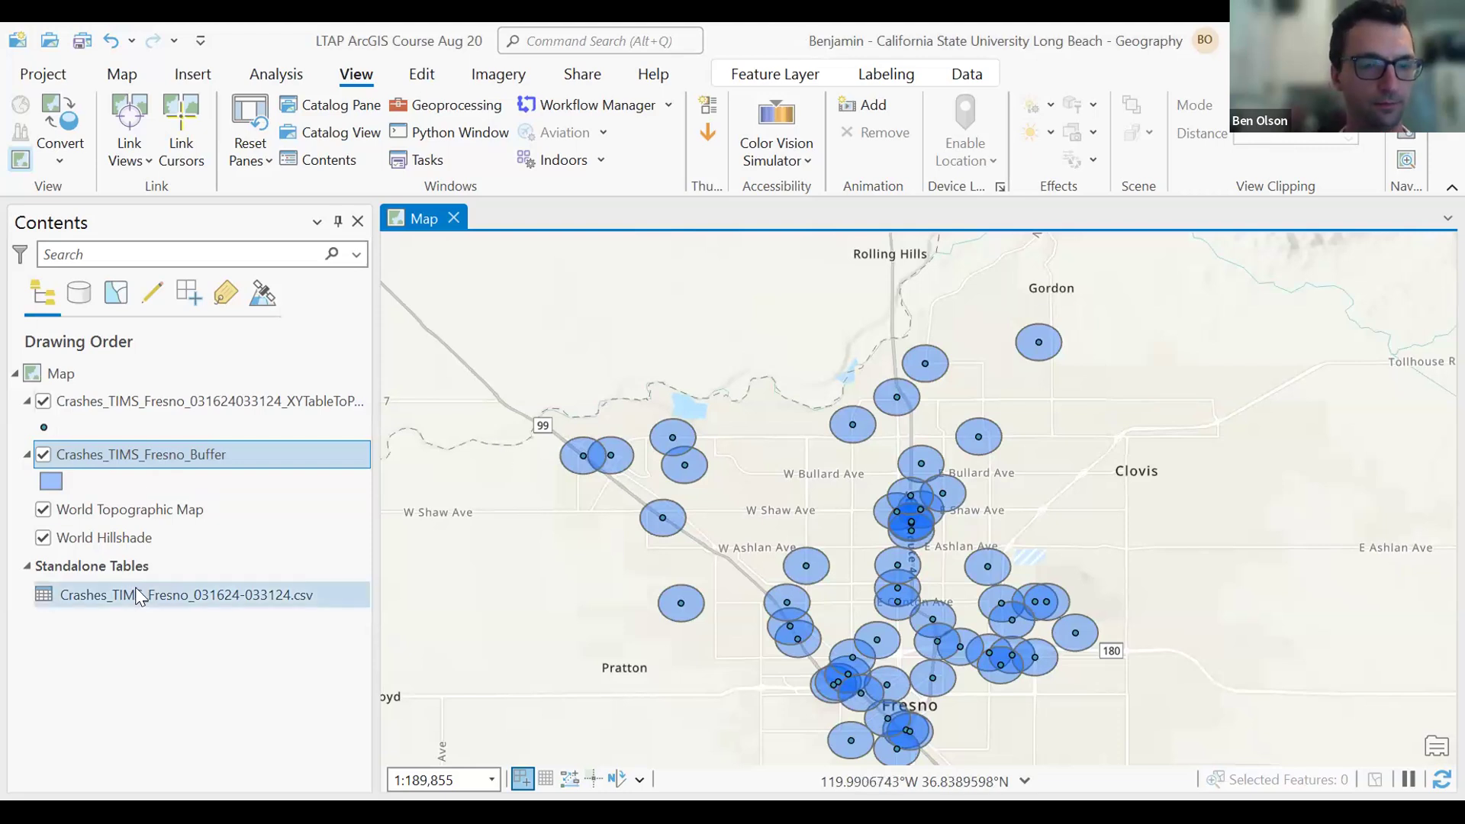
pyautogui.rightClick(62, 377)
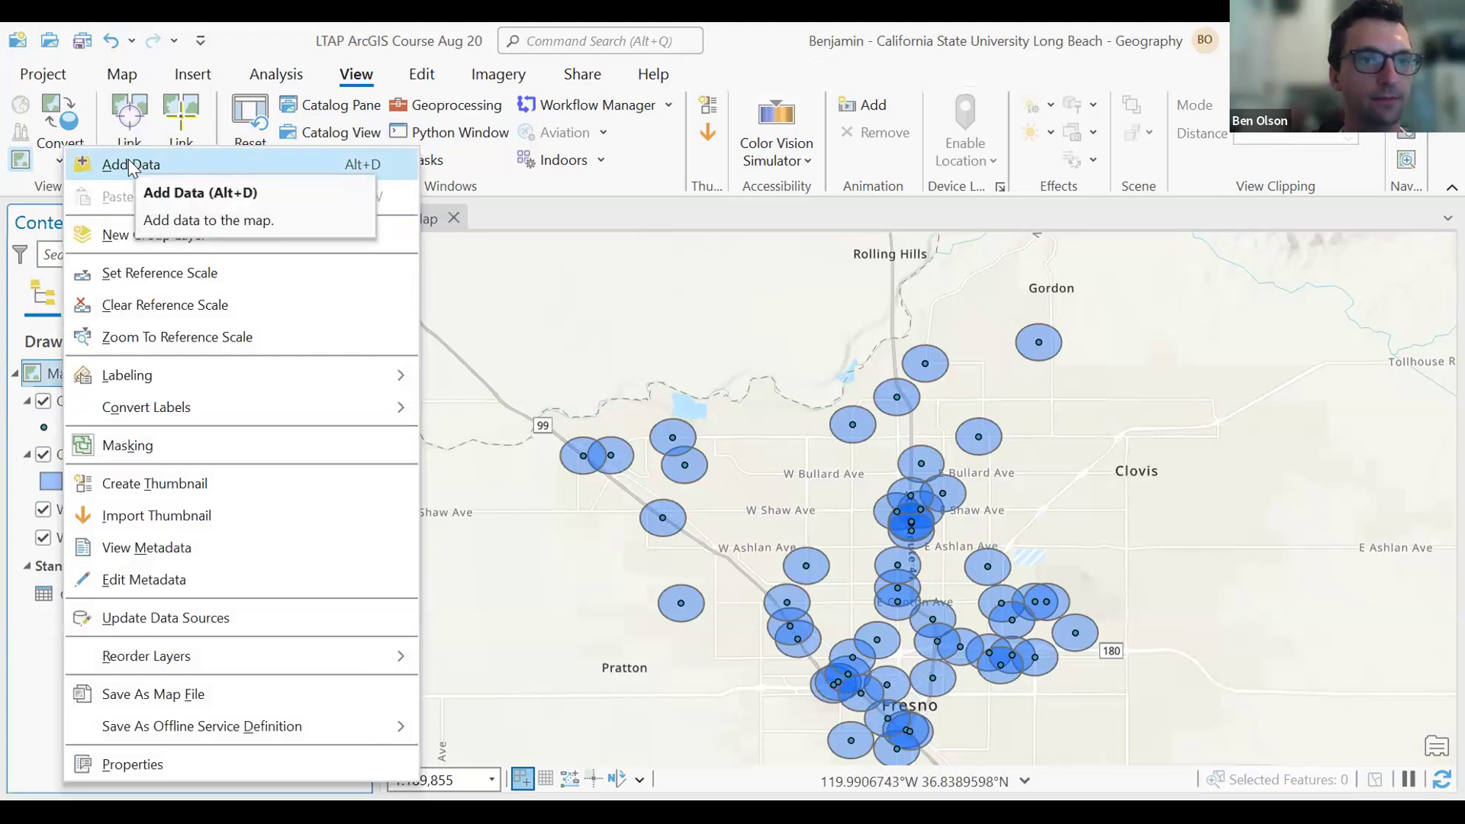
pyautogui.click(131, 165)
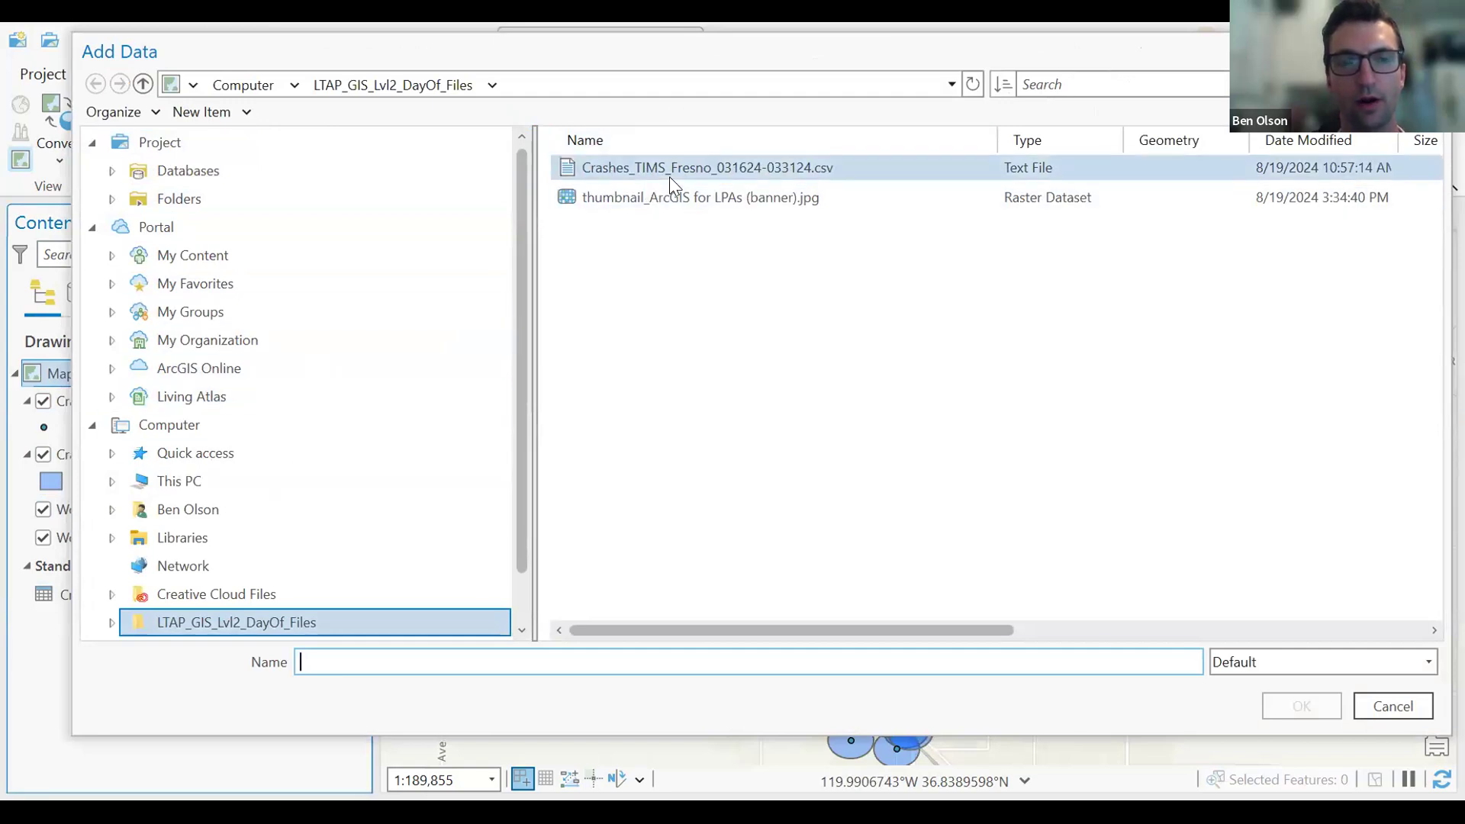
pyautogui.click(732, 174)
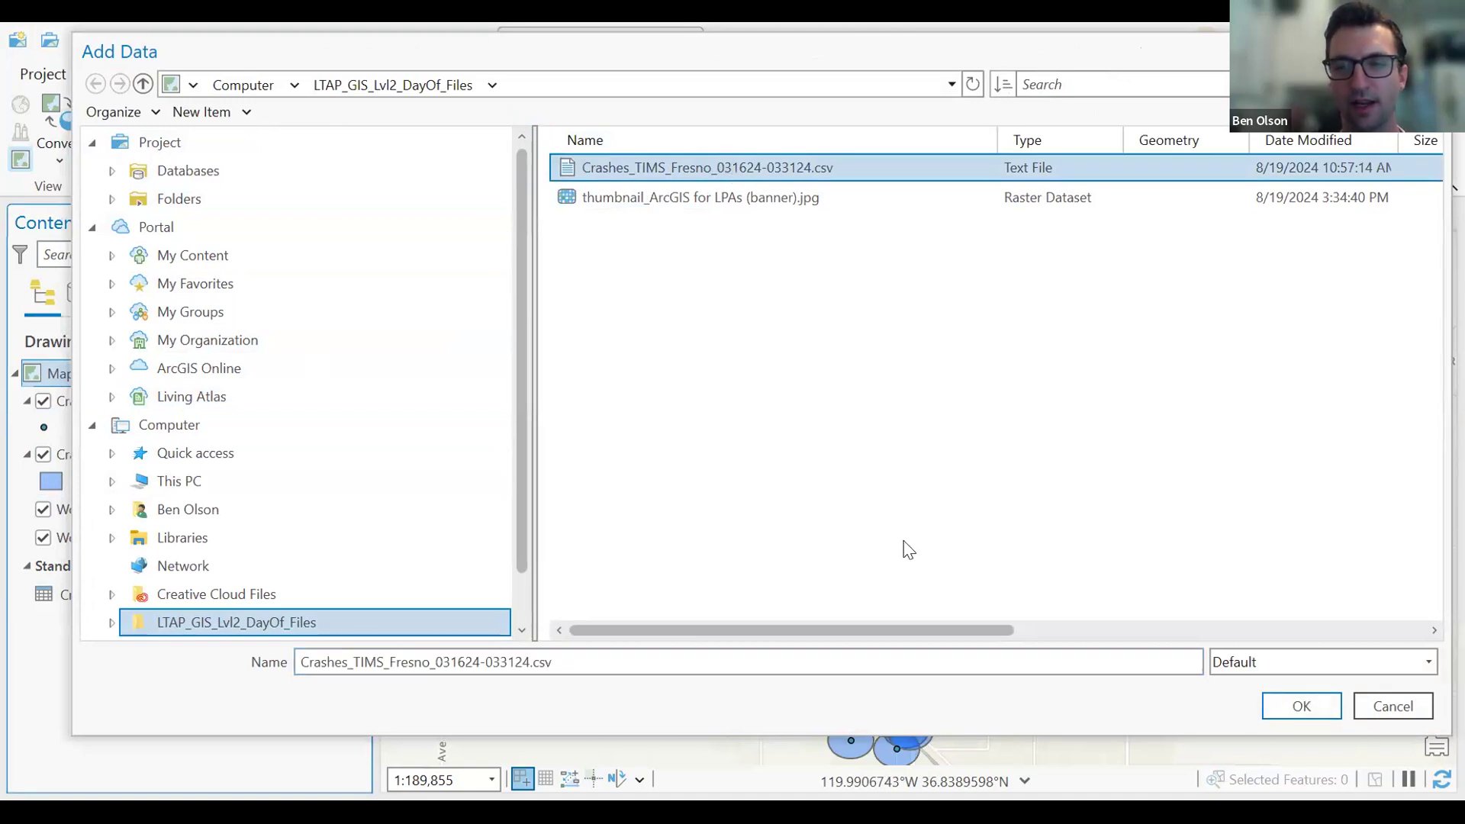
pyautogui.click(1382, 713)
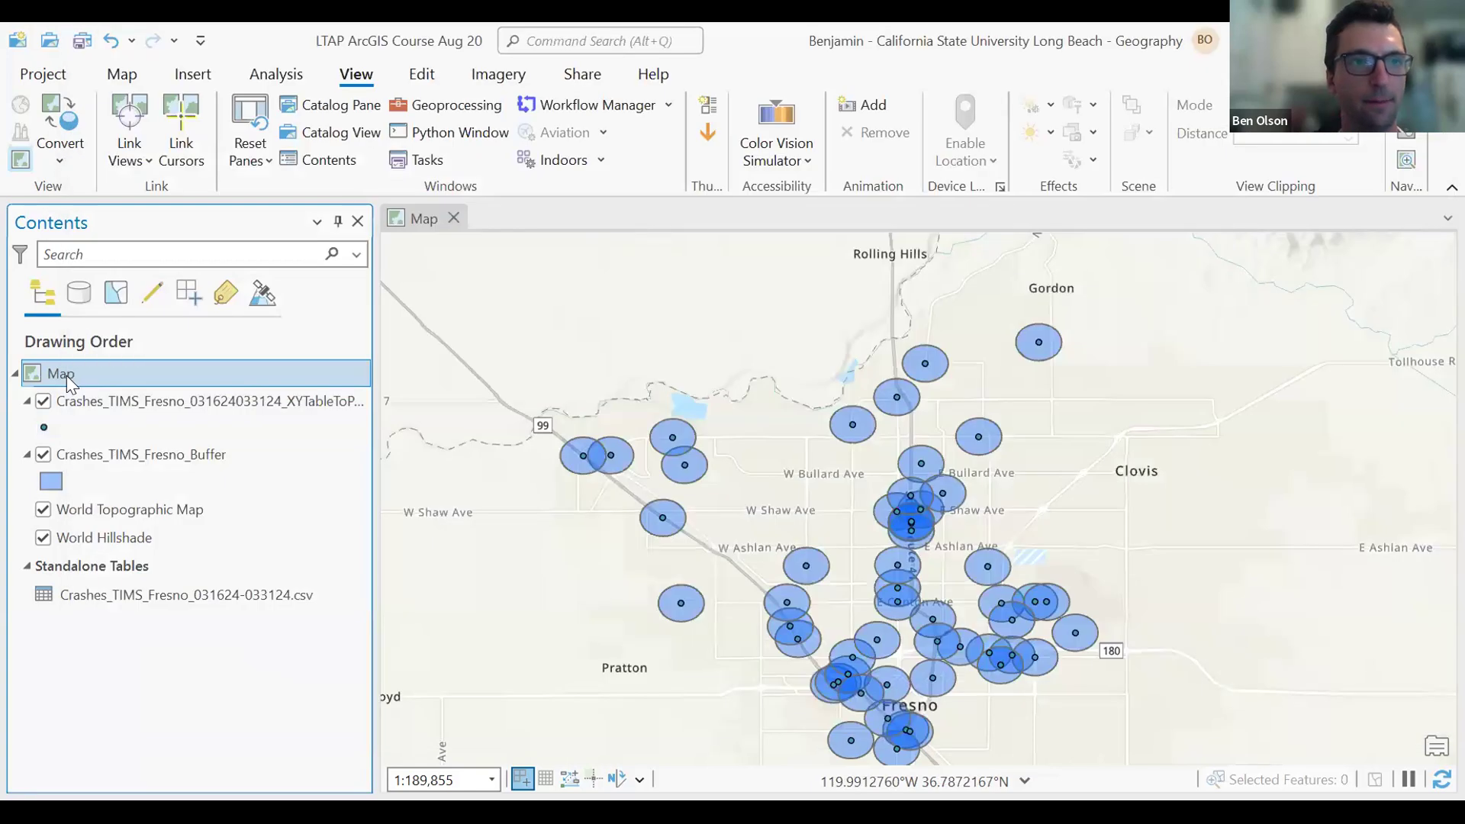
pyautogui.rightClick(67, 375)
pyautogui.click(167, 163)
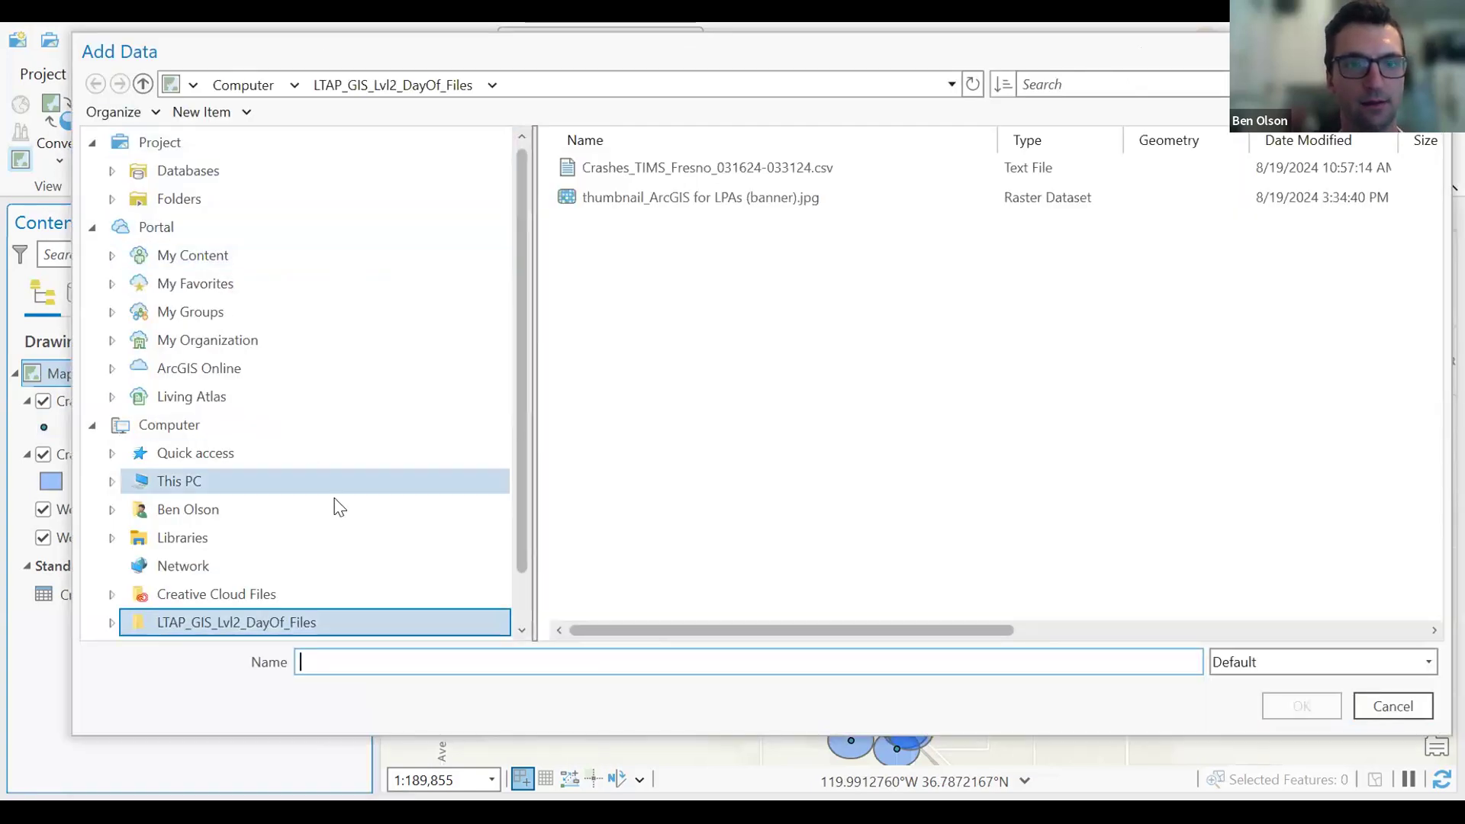
pyautogui.click(785, 168)
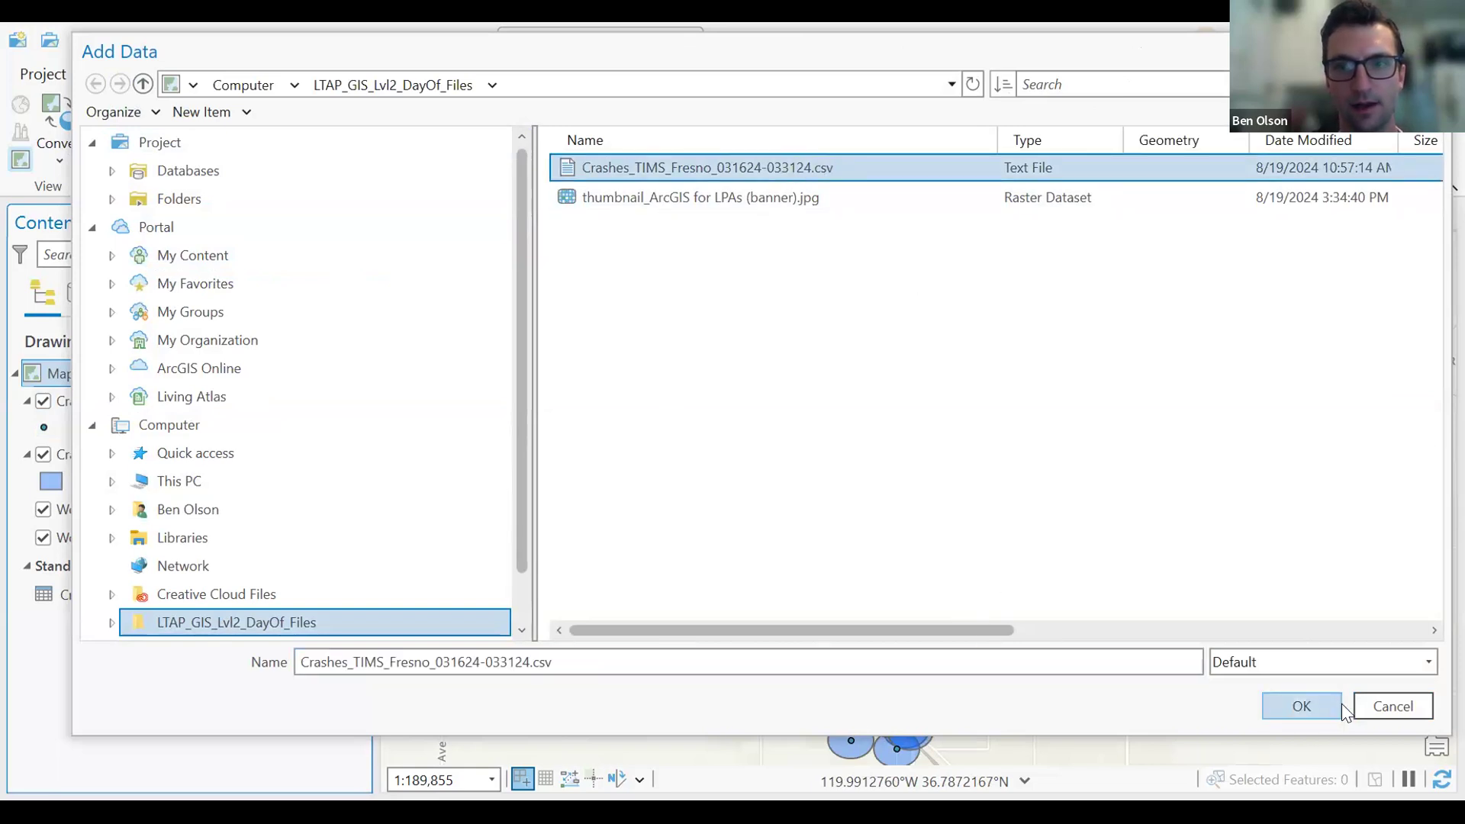
pyautogui.click(1404, 708)
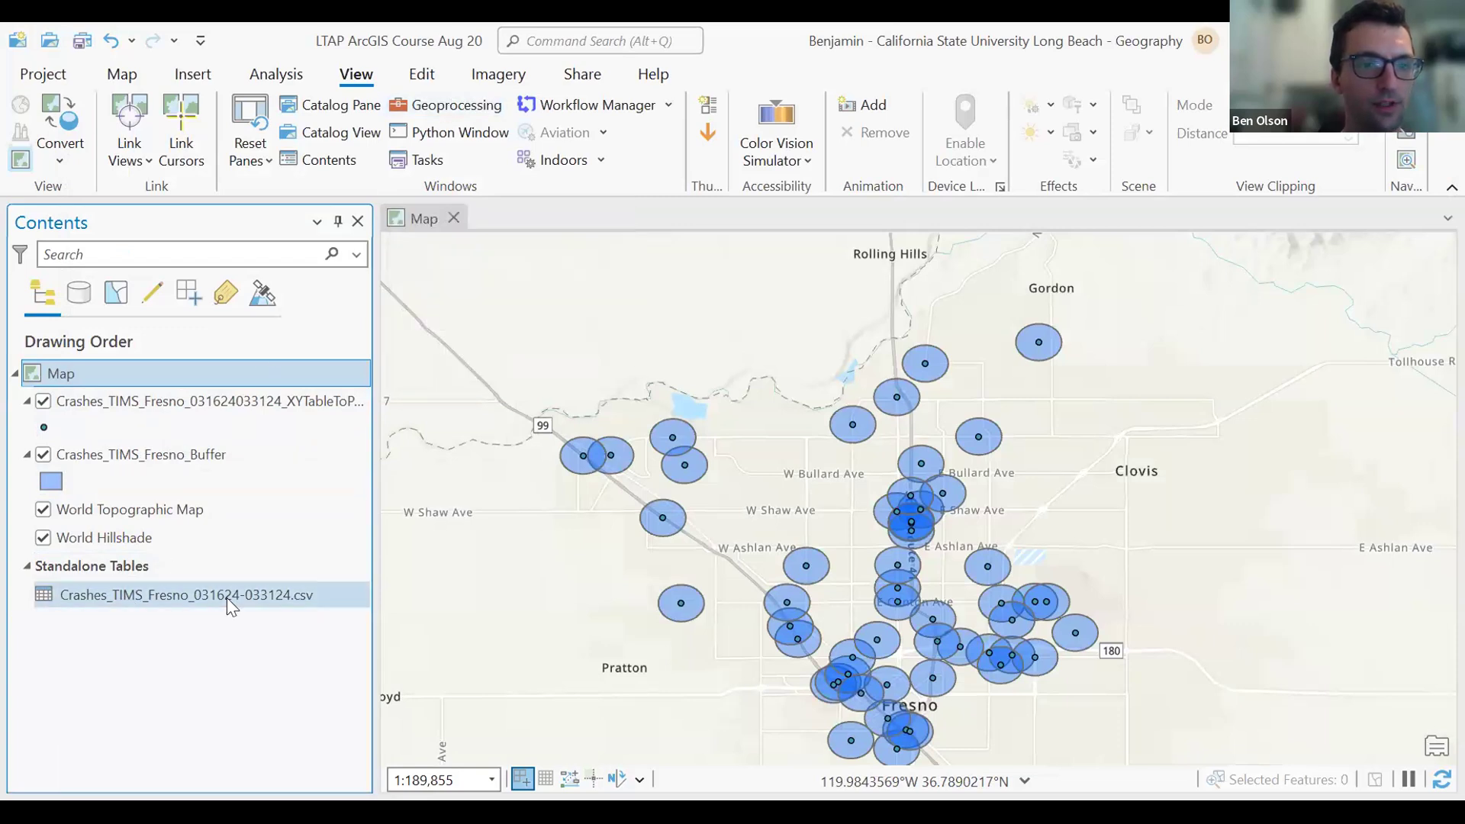
# Search the geoprocessing tools for "xy", open XY Table To Point, and close it again.
pyautogui.click(473, 112)
pyautogui.click(561, 230)
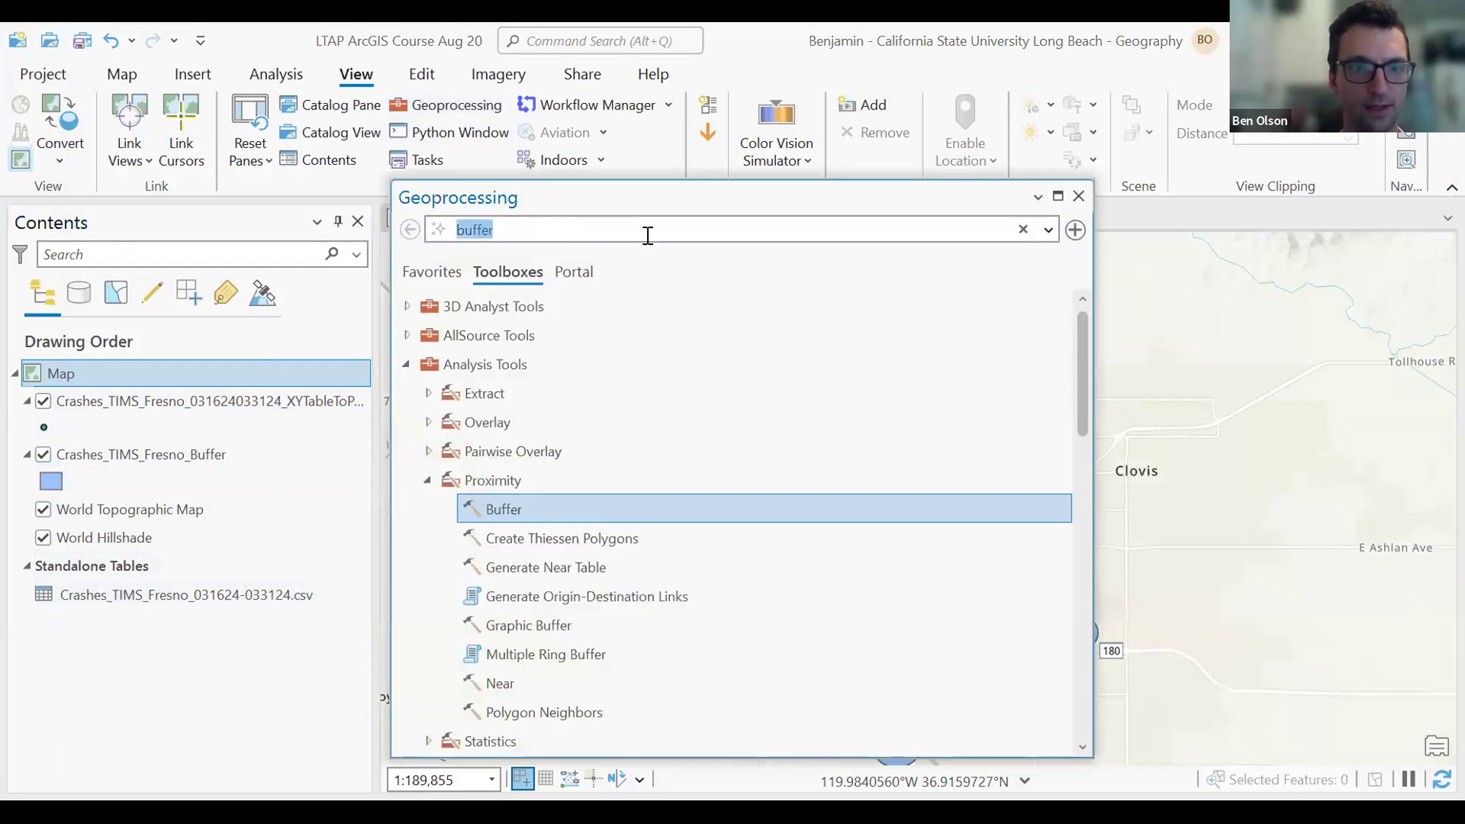
pyautogui.write('xy')
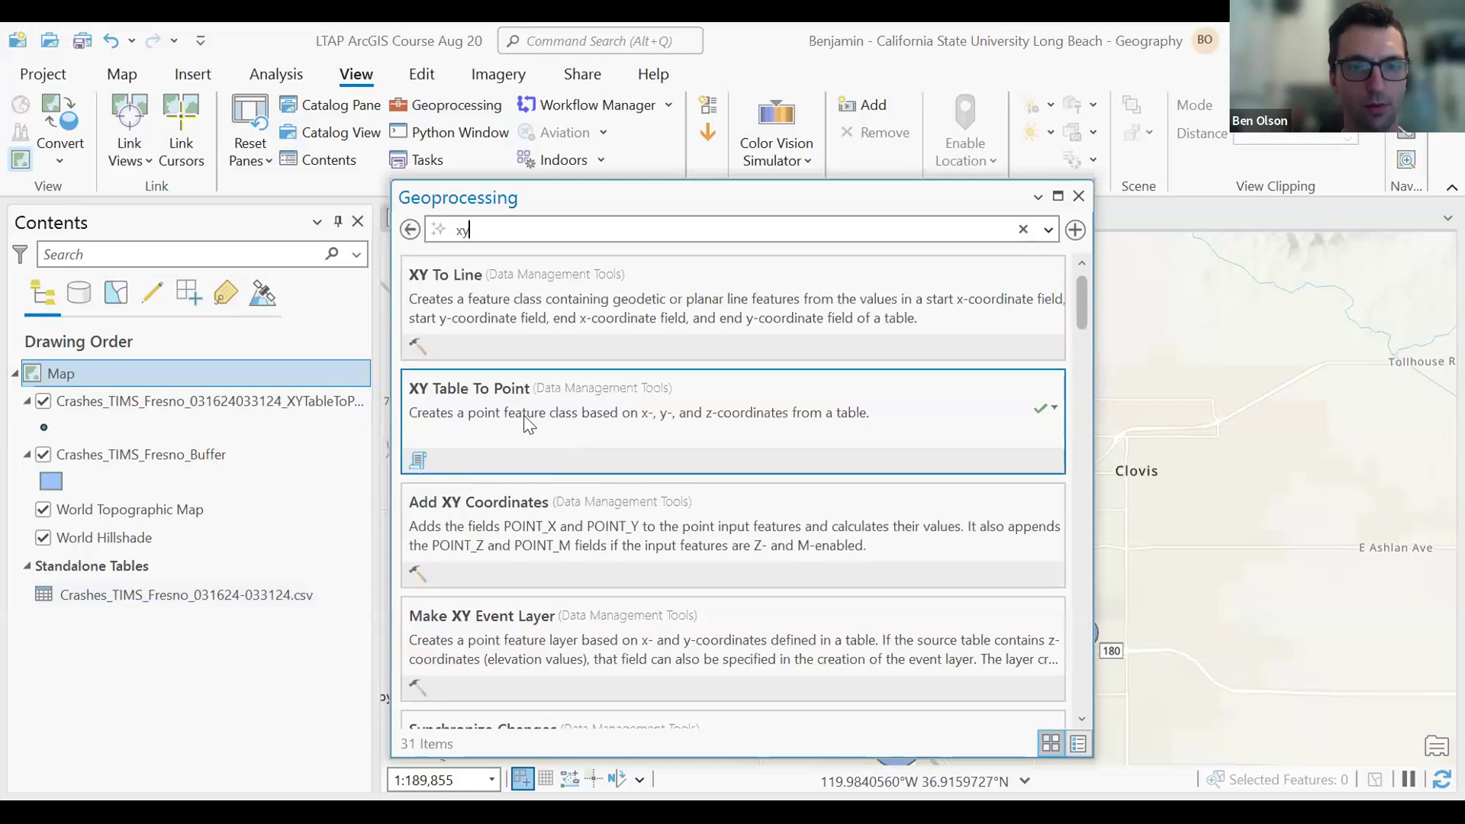
pyautogui.click(467, 397)
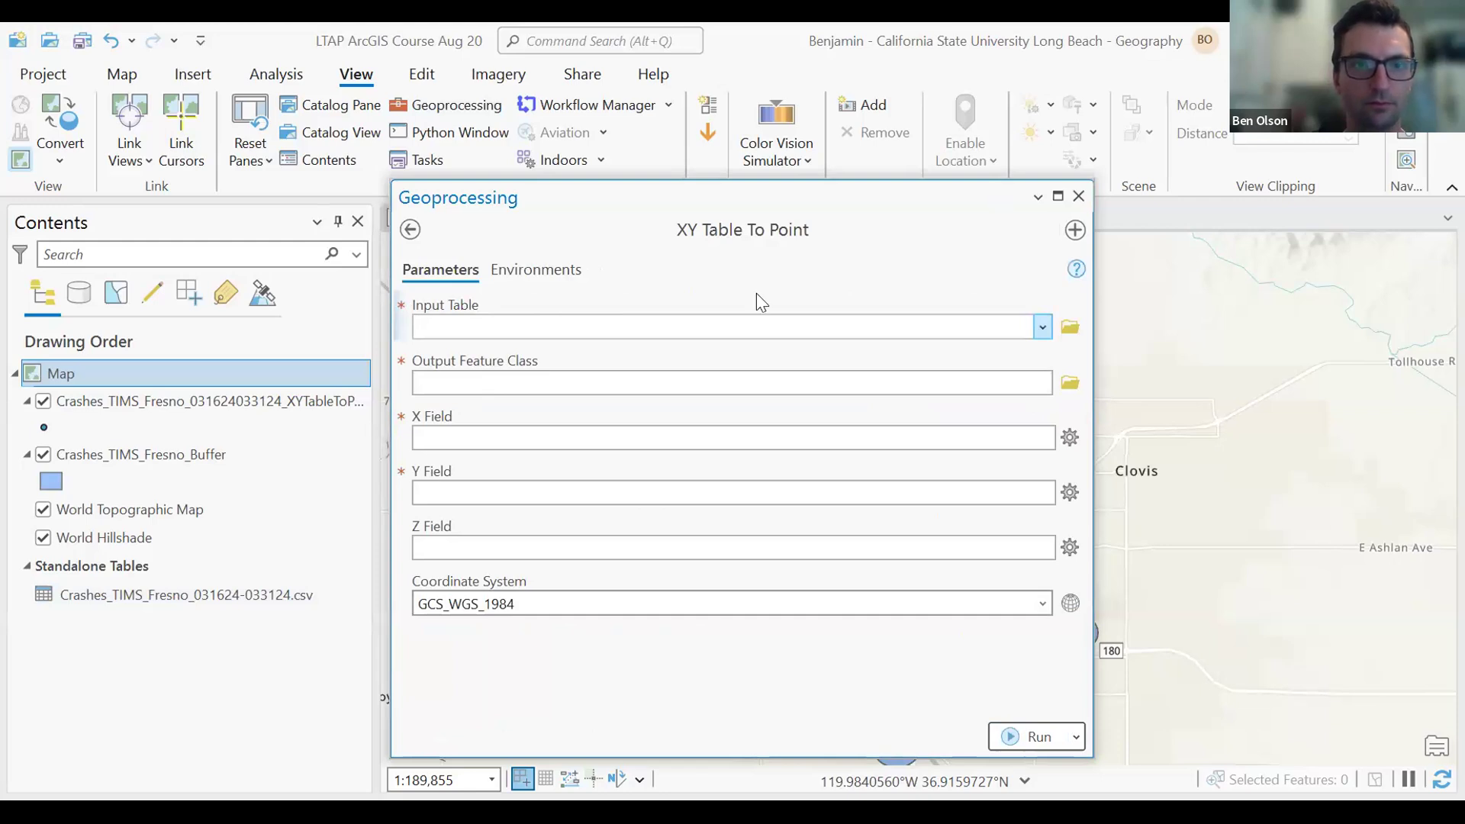
pyautogui.click(1079, 197)
pyautogui.click(122, 74)
pyautogui.click(353, 77)
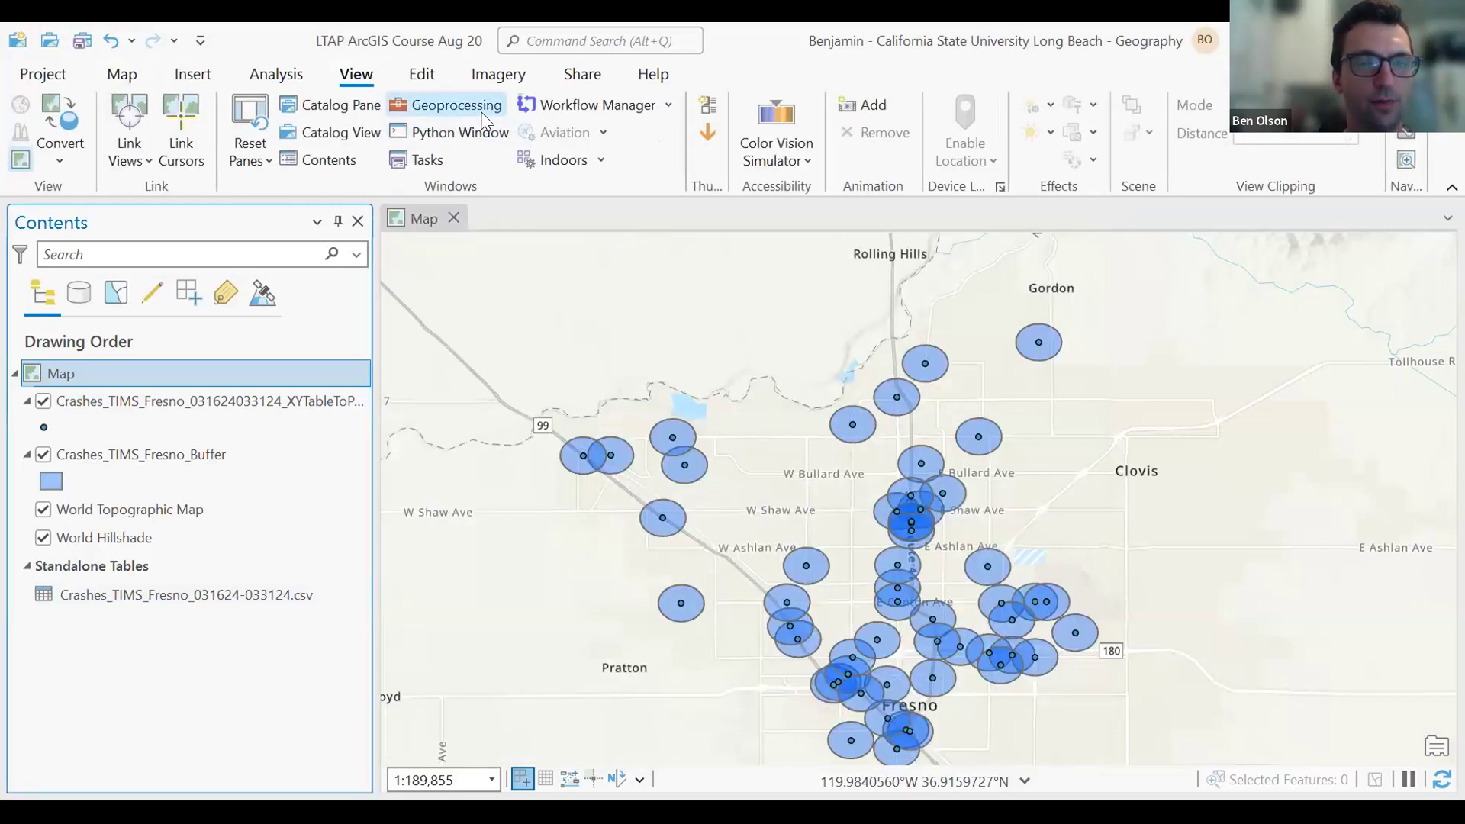
pyautogui.click(603, 40)
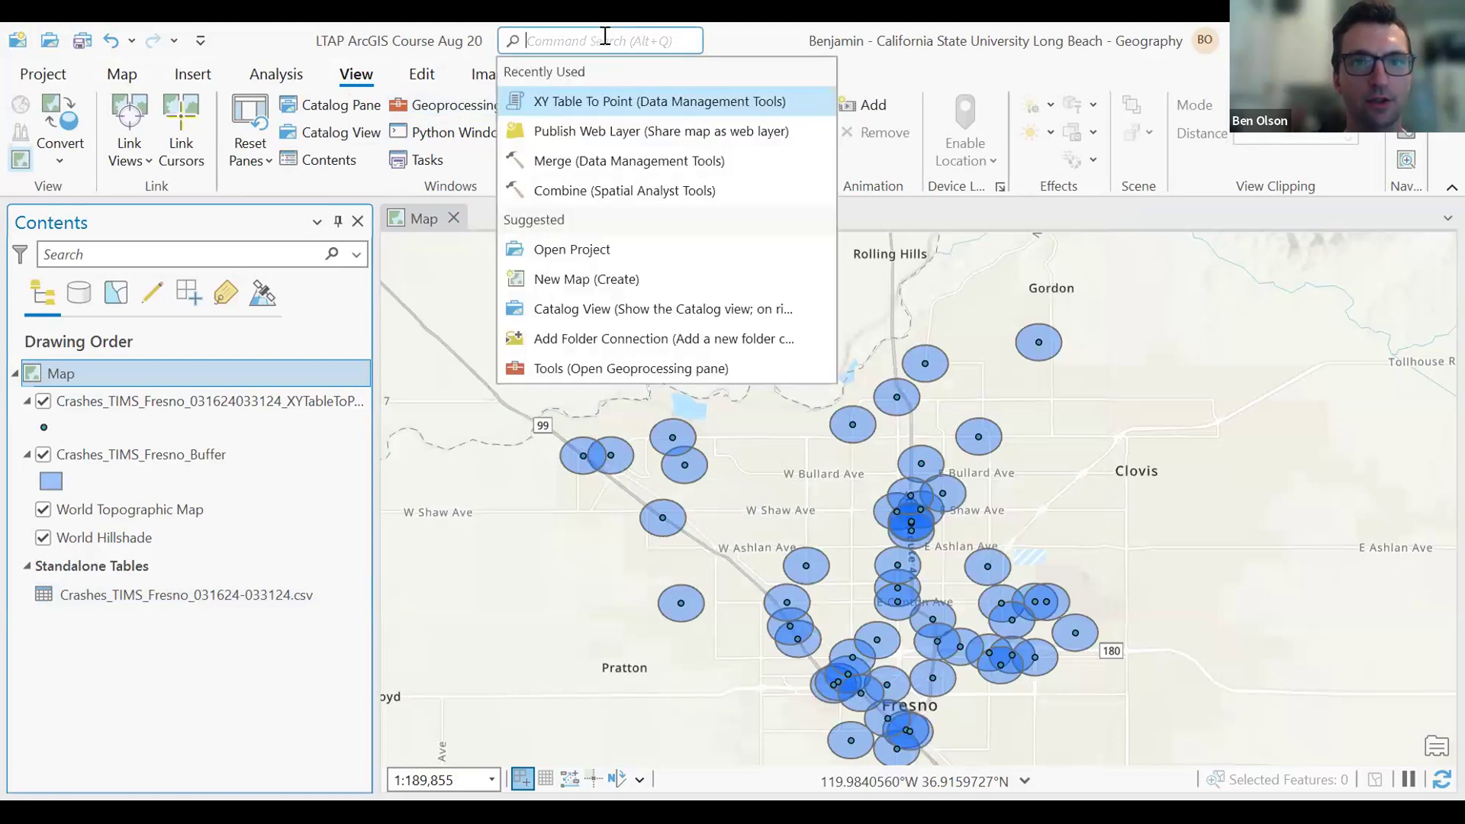
pyautogui.click(751, 42)
# Open the XY Table To Point geoprocessing tool and choose Crashes_TIMS_Fresno_031624-033124.csv as its input table.
pyautogui.click(446, 105)
pyautogui.click(614, 235)
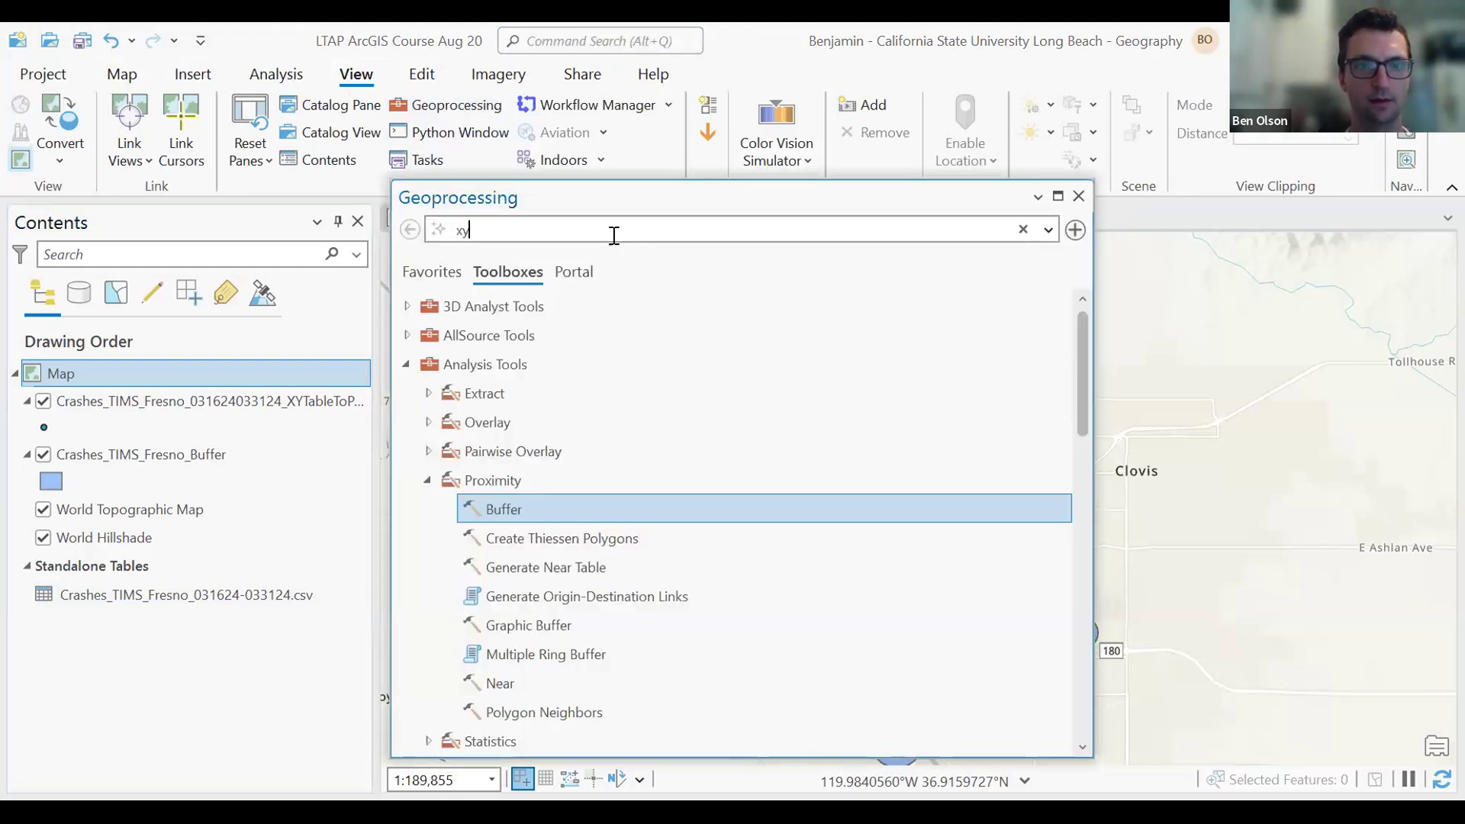
pyautogui.write('table')
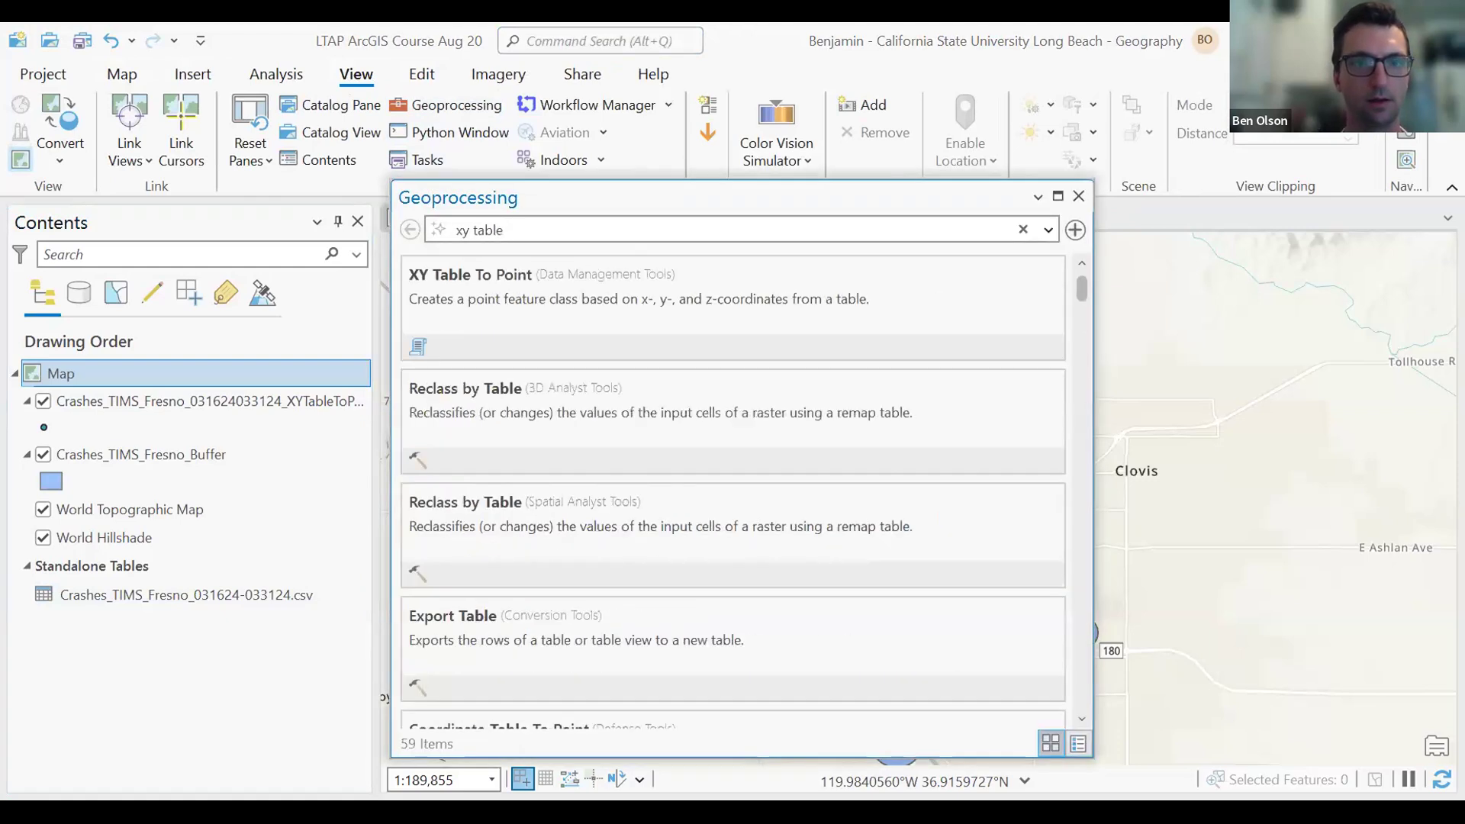
pyautogui.click(496, 281)
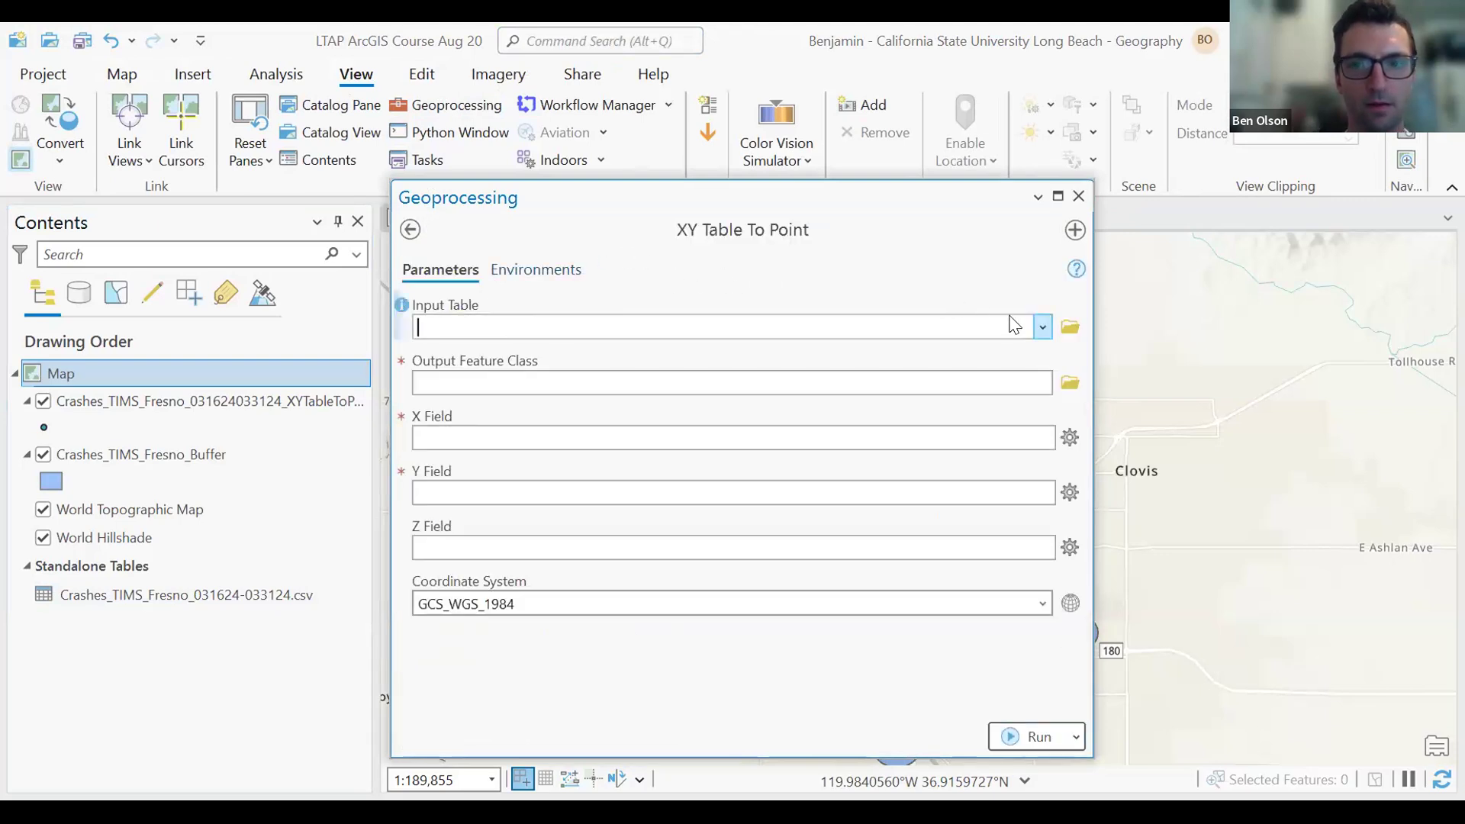
pyautogui.click(1042, 327)
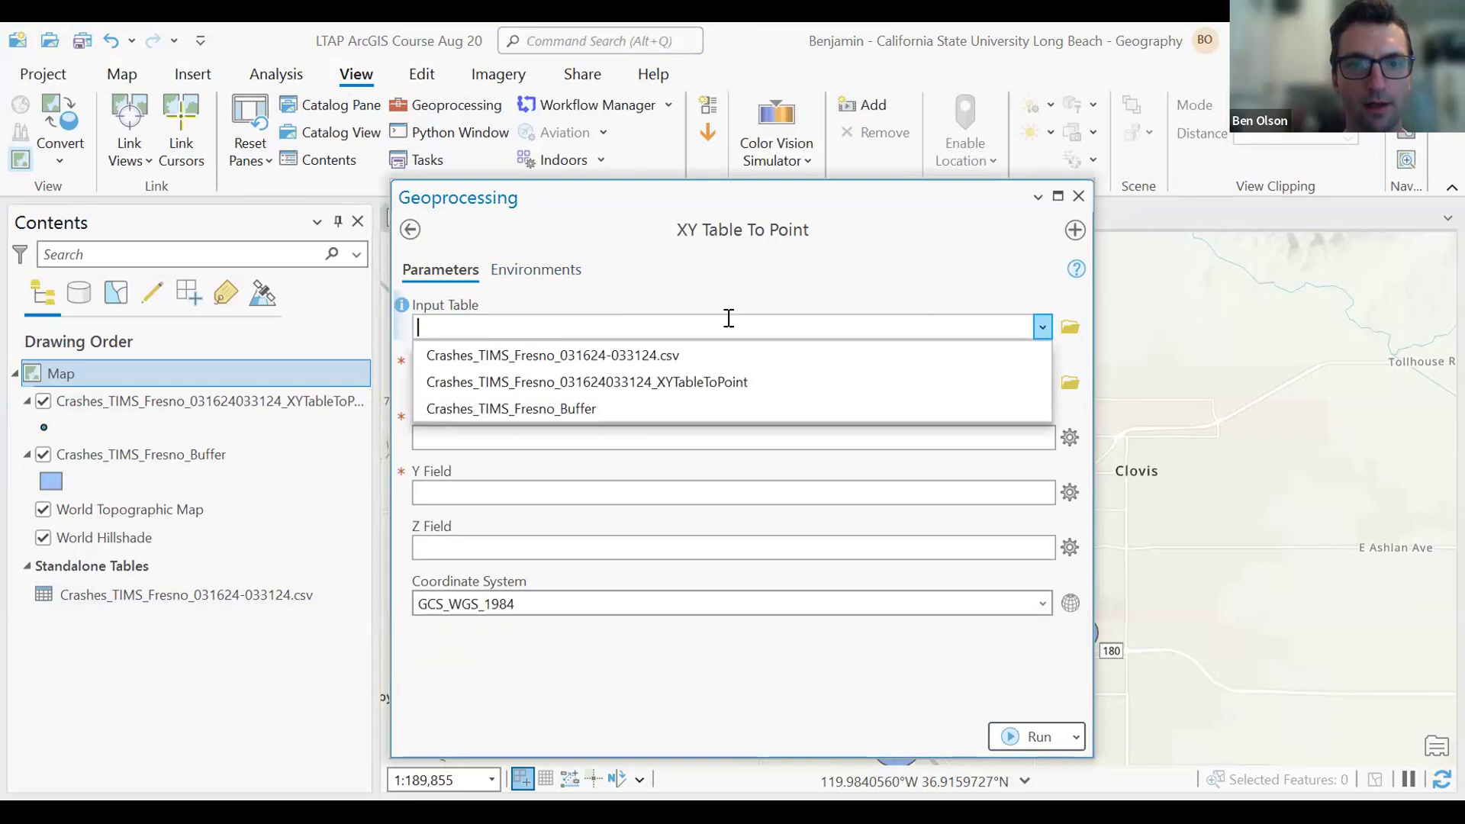
pyautogui.click(675, 355)
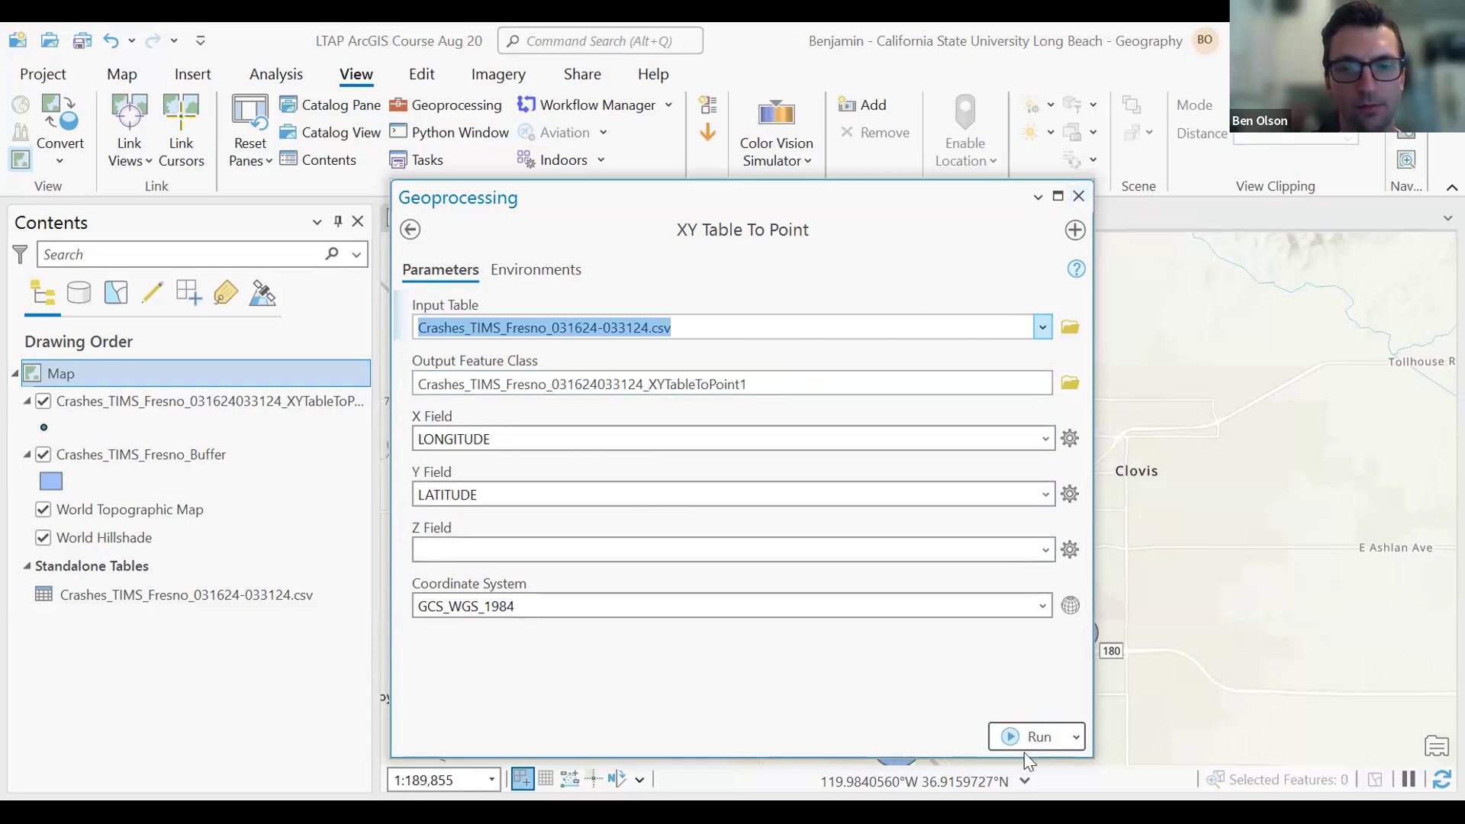
# Check the additional run options of XY Table To Point and close the tool without running it.
pyautogui.click(1076, 737)
pyautogui.click(1076, 737)
pyautogui.click(922, 711)
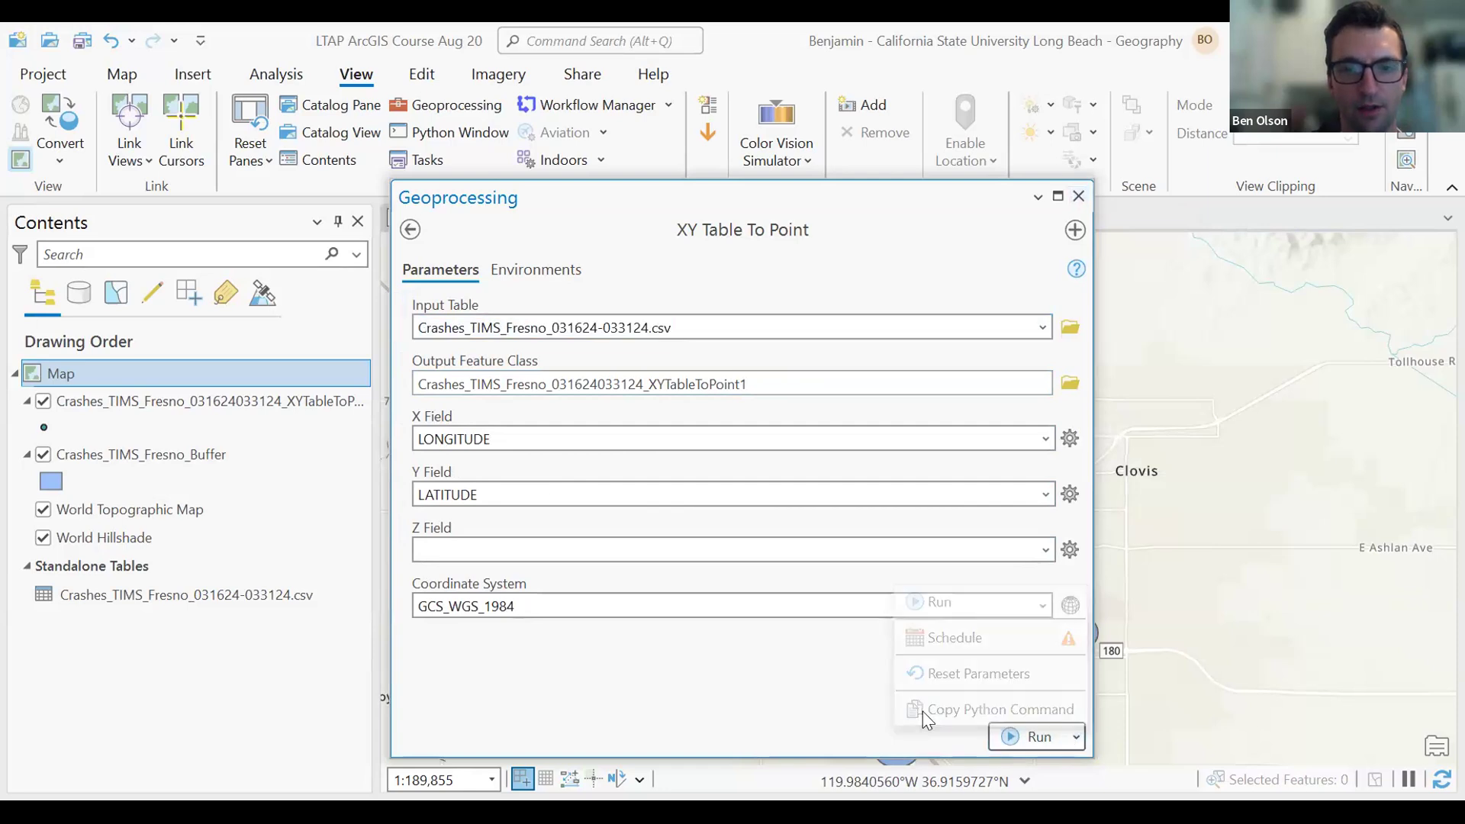
pyautogui.click(1078, 198)
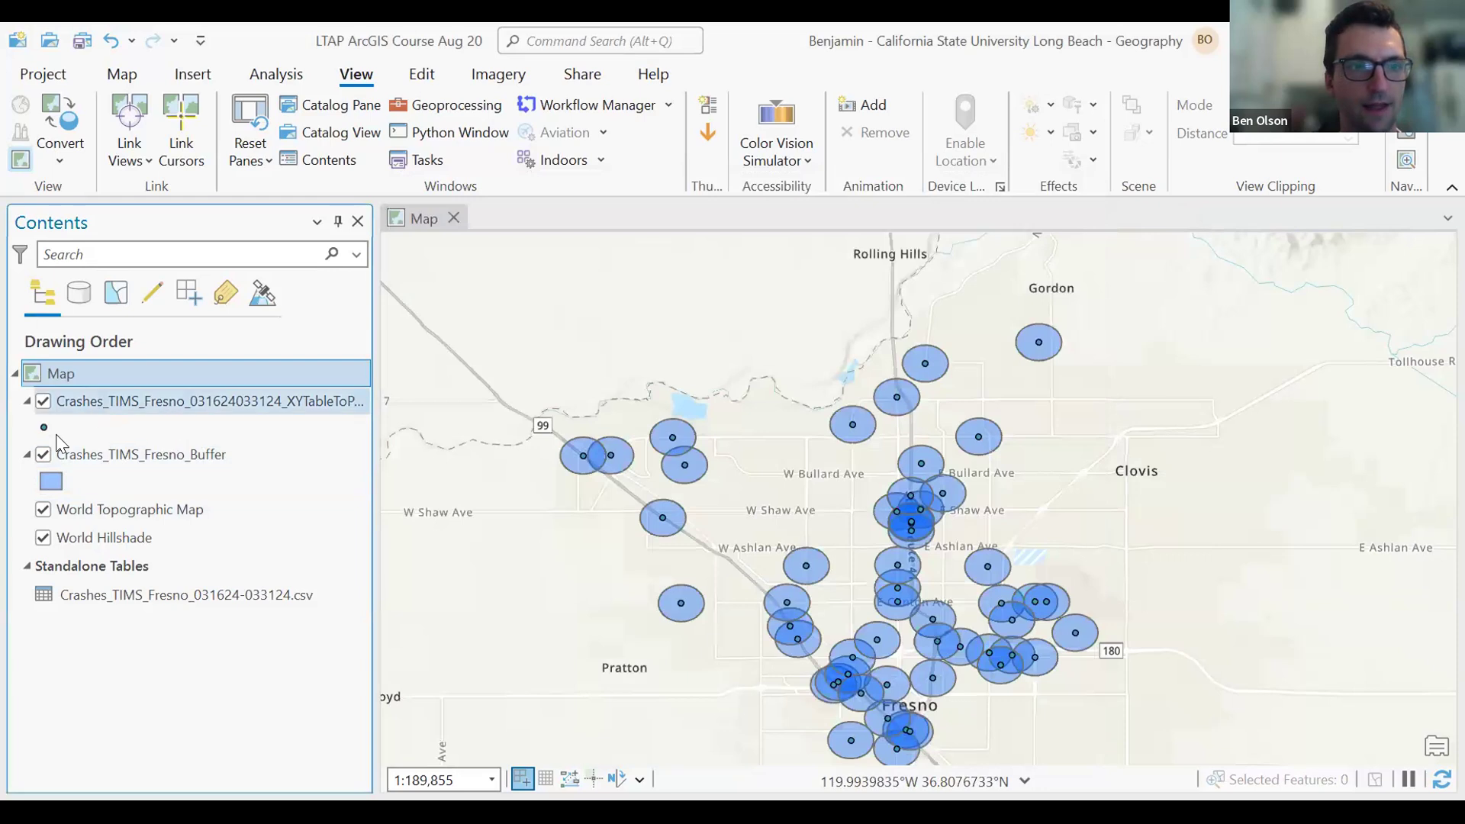
pyautogui.click(43, 454)
pyautogui.moveTo(847, 578); pyautogui.dragTo(744, 476)
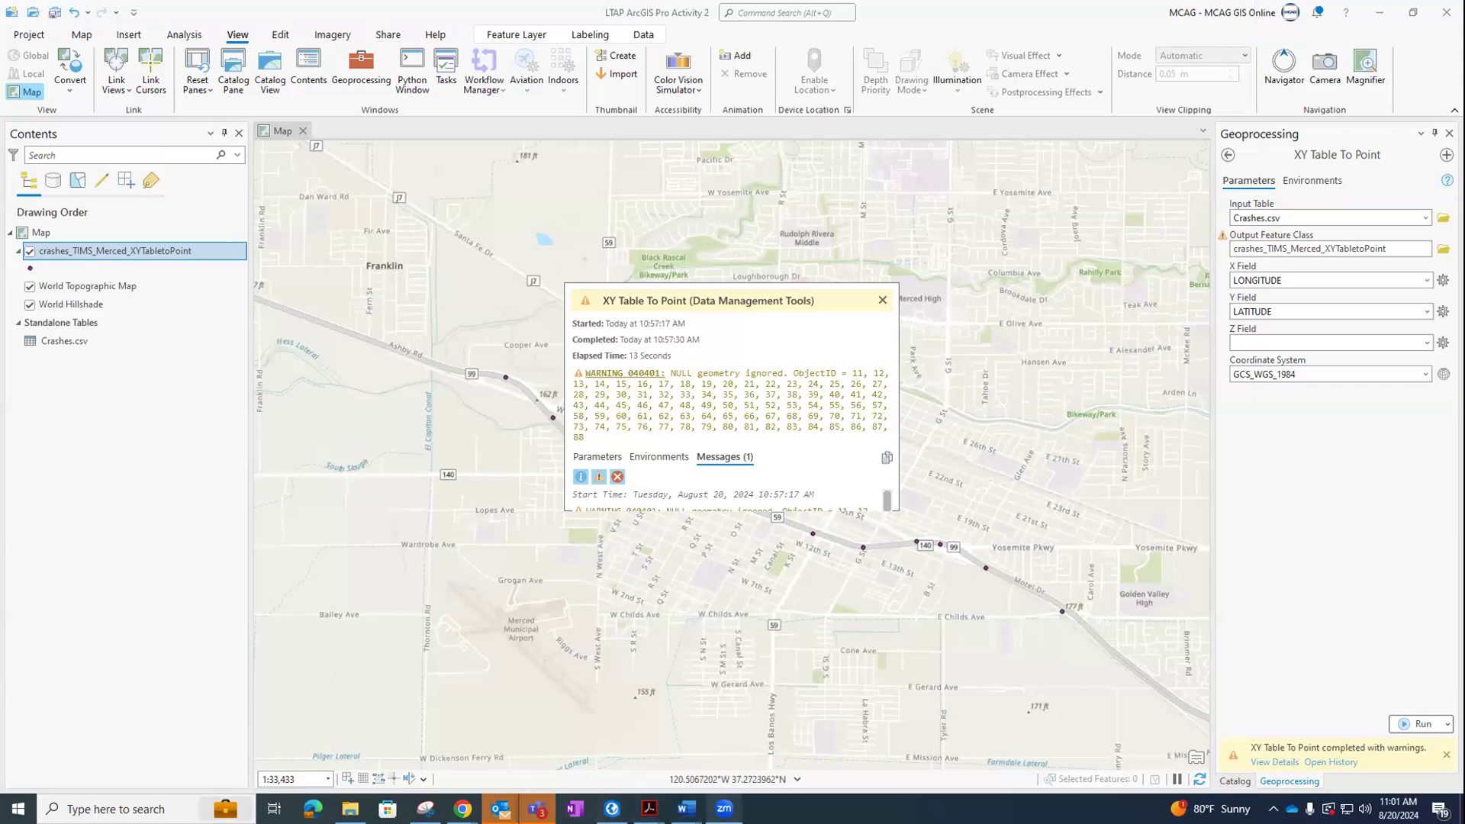
# Switch to the Chrome window with the TIMS SWITRS GIS Map, examine the mapped Merced crashes, and return to ArcGIS Pro.
pyautogui.moveTo(462, 808)
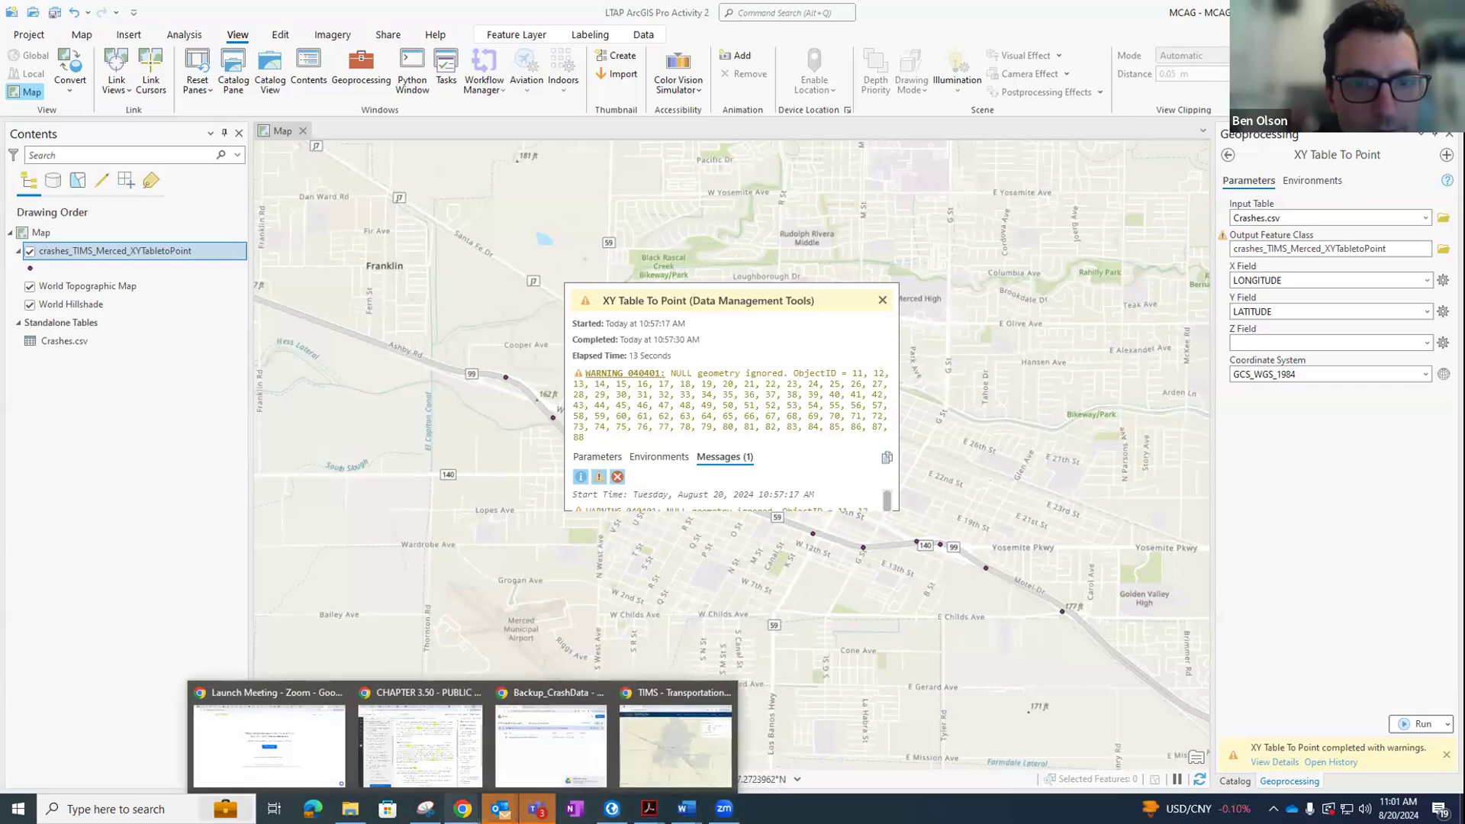
pyautogui.click(708, 752)
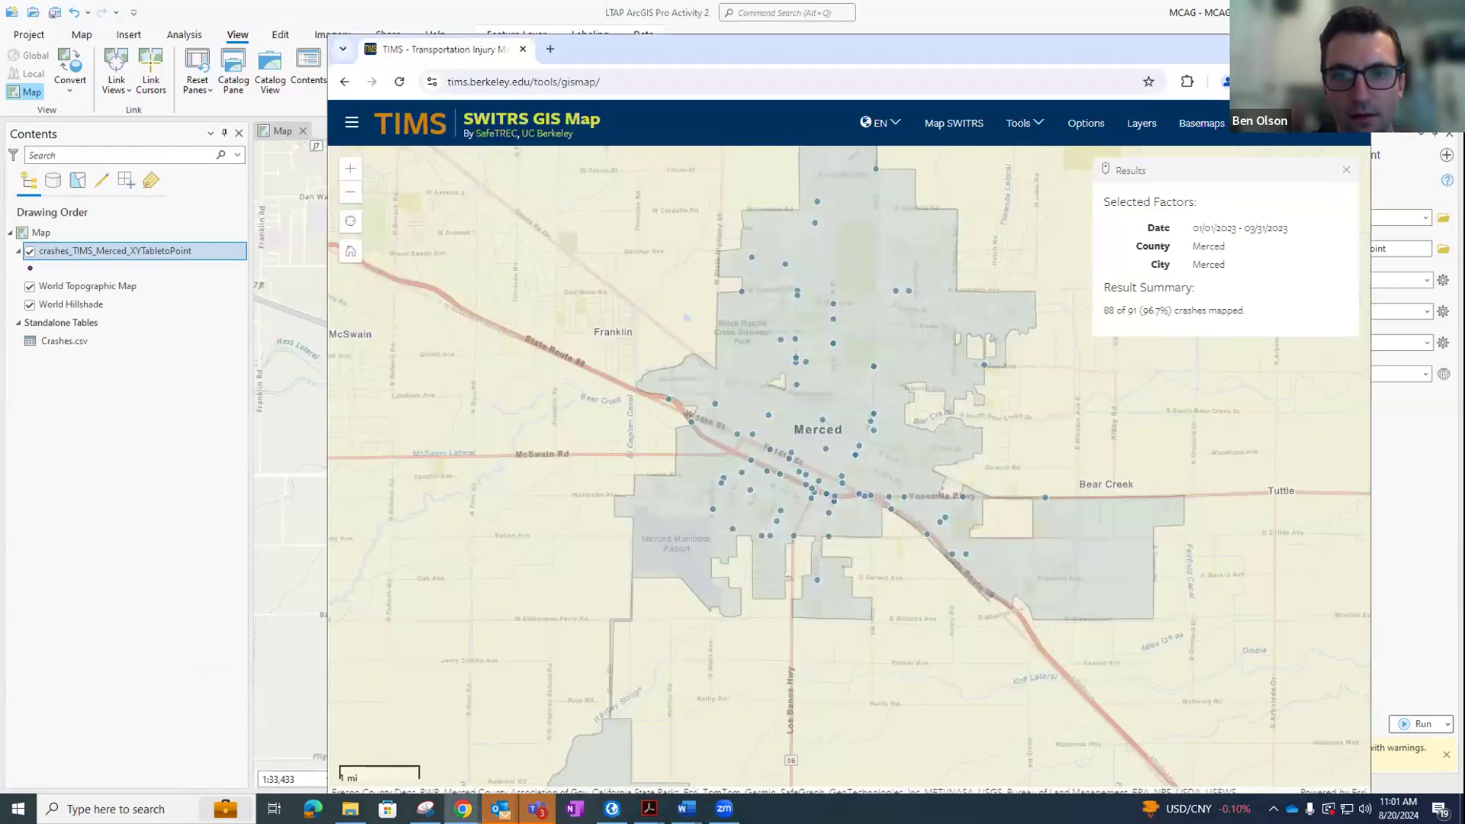
pyautogui.click(1280, 47)
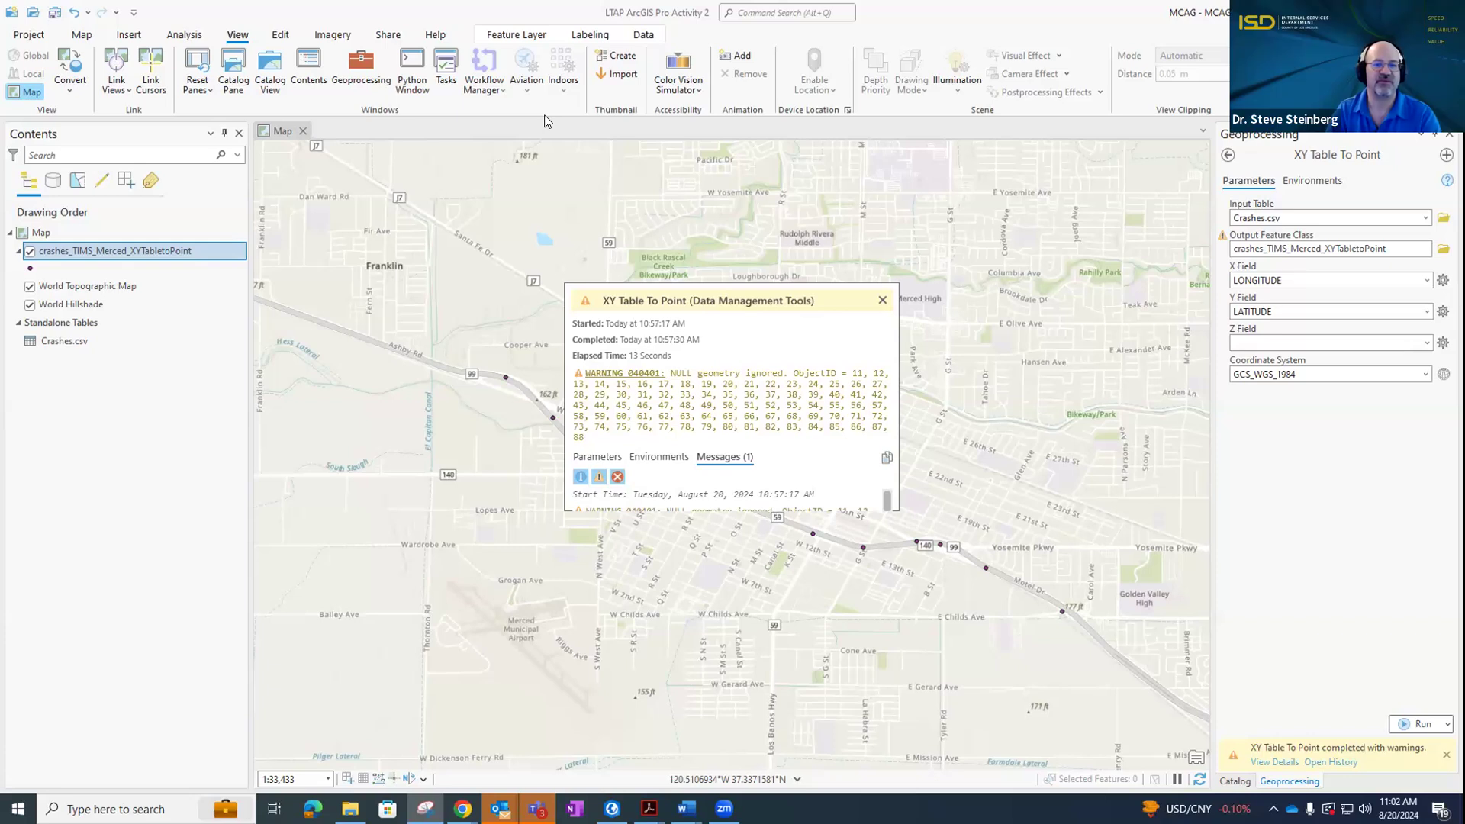
# Remove the crashes_TIMS_Merced_XYTabletoPoint layer from the map.
pyautogui.rightClick(136, 256)
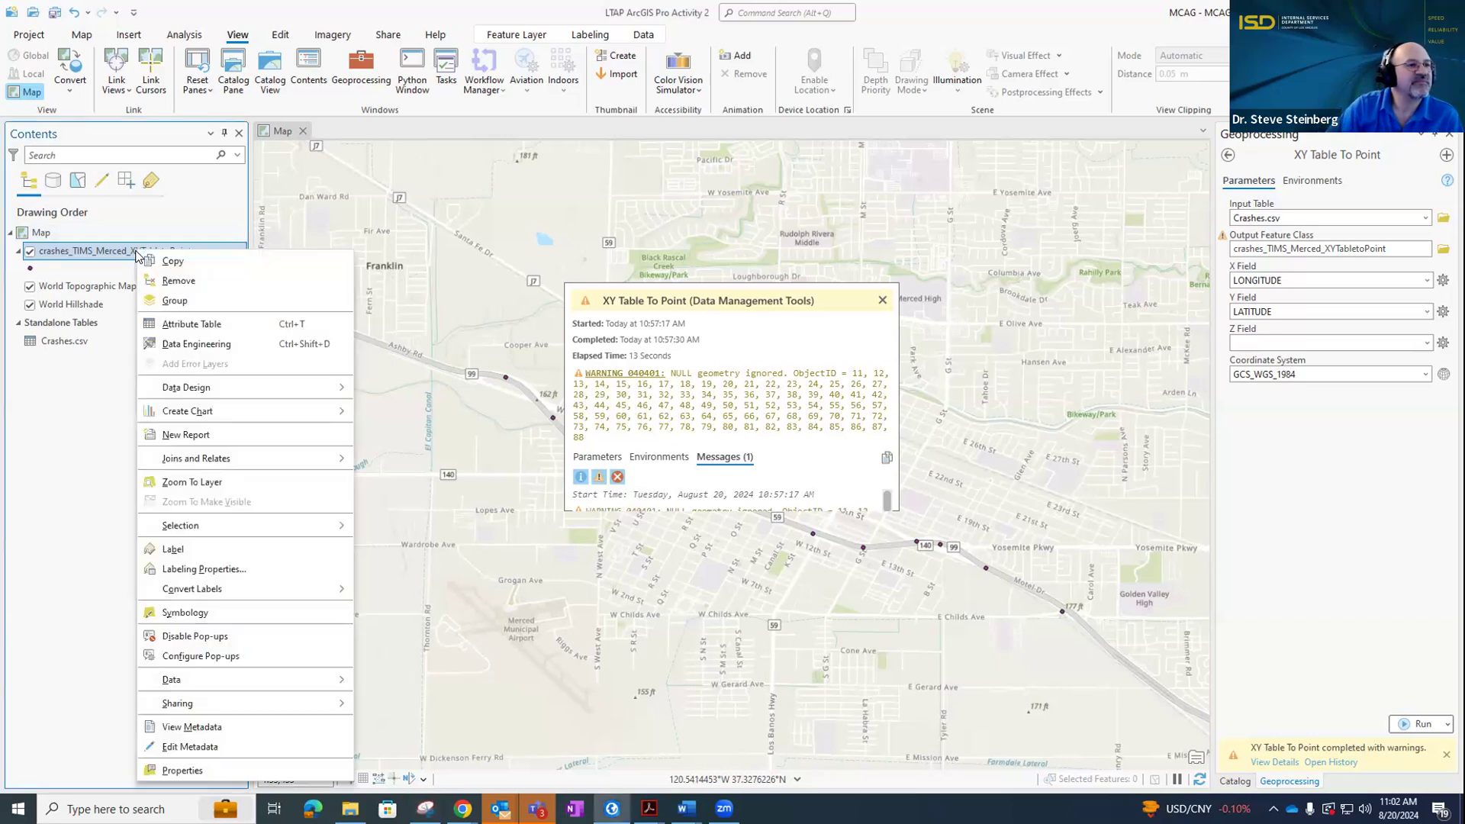
pyautogui.click(180, 283)
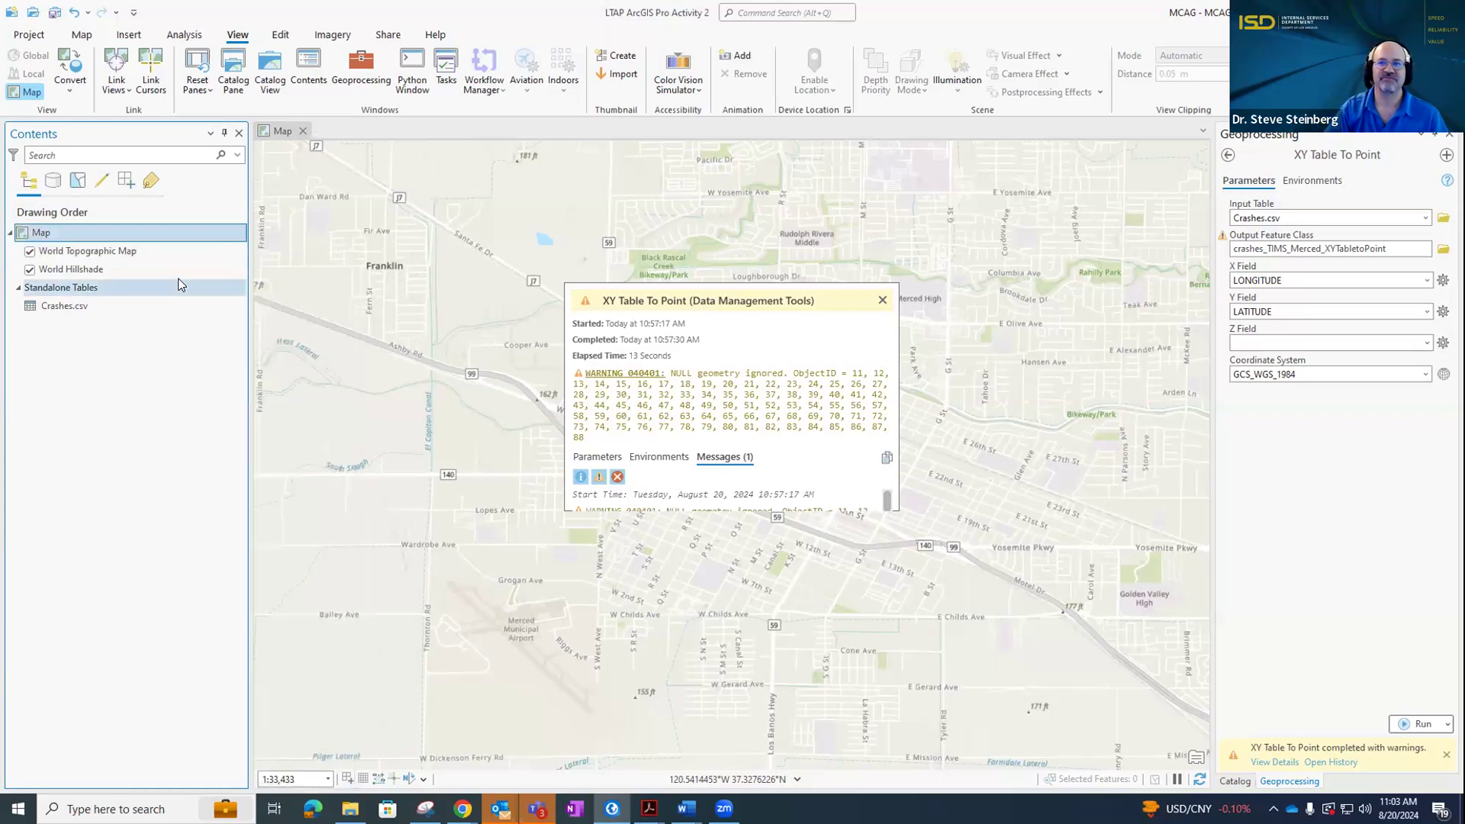
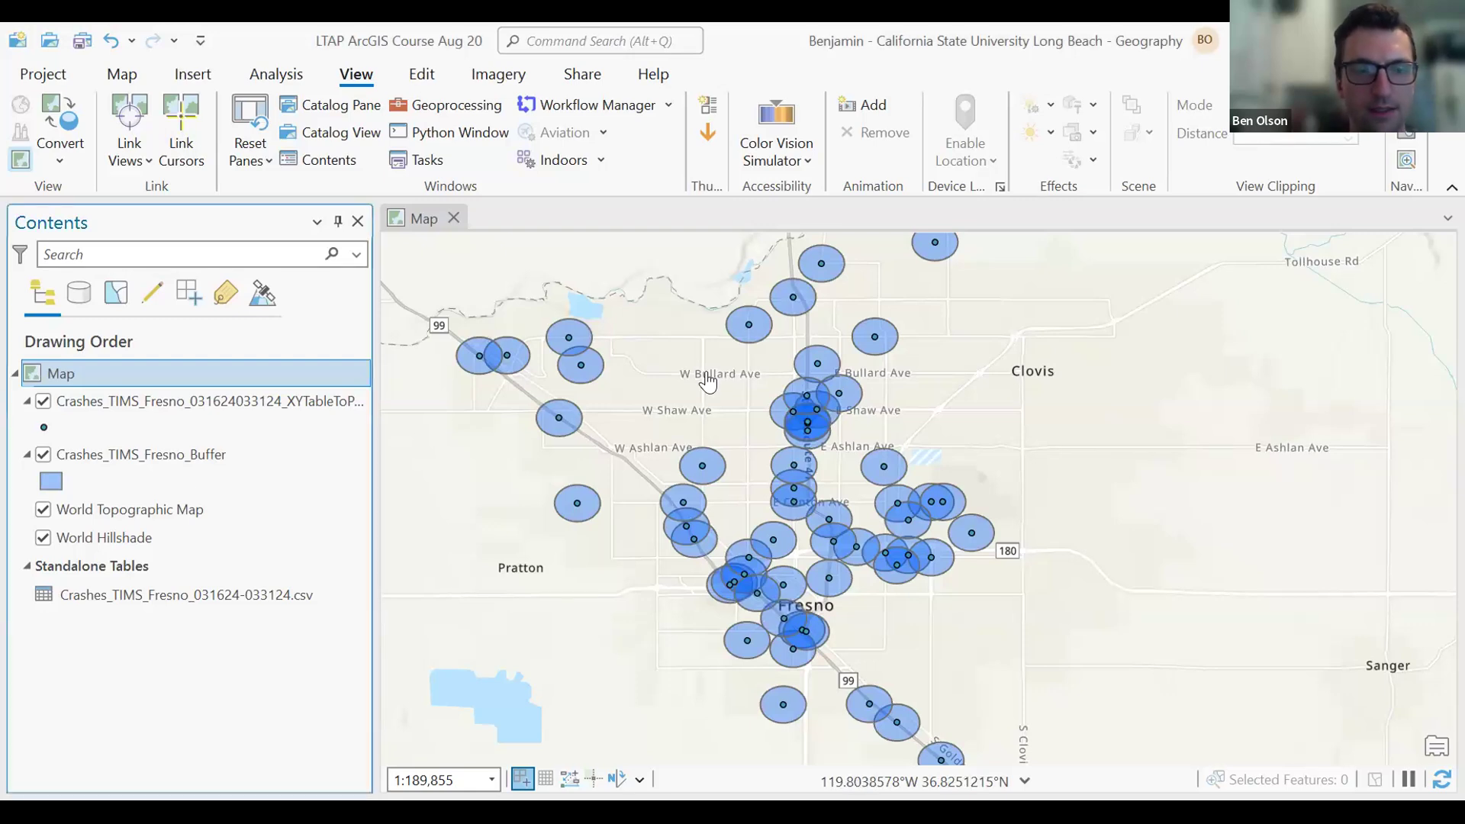
# Hide the Crashes_TIMS_Fresno_Buffer layer, and find and open the Buffer geoprocessing tool.
pyautogui.click(44, 455)
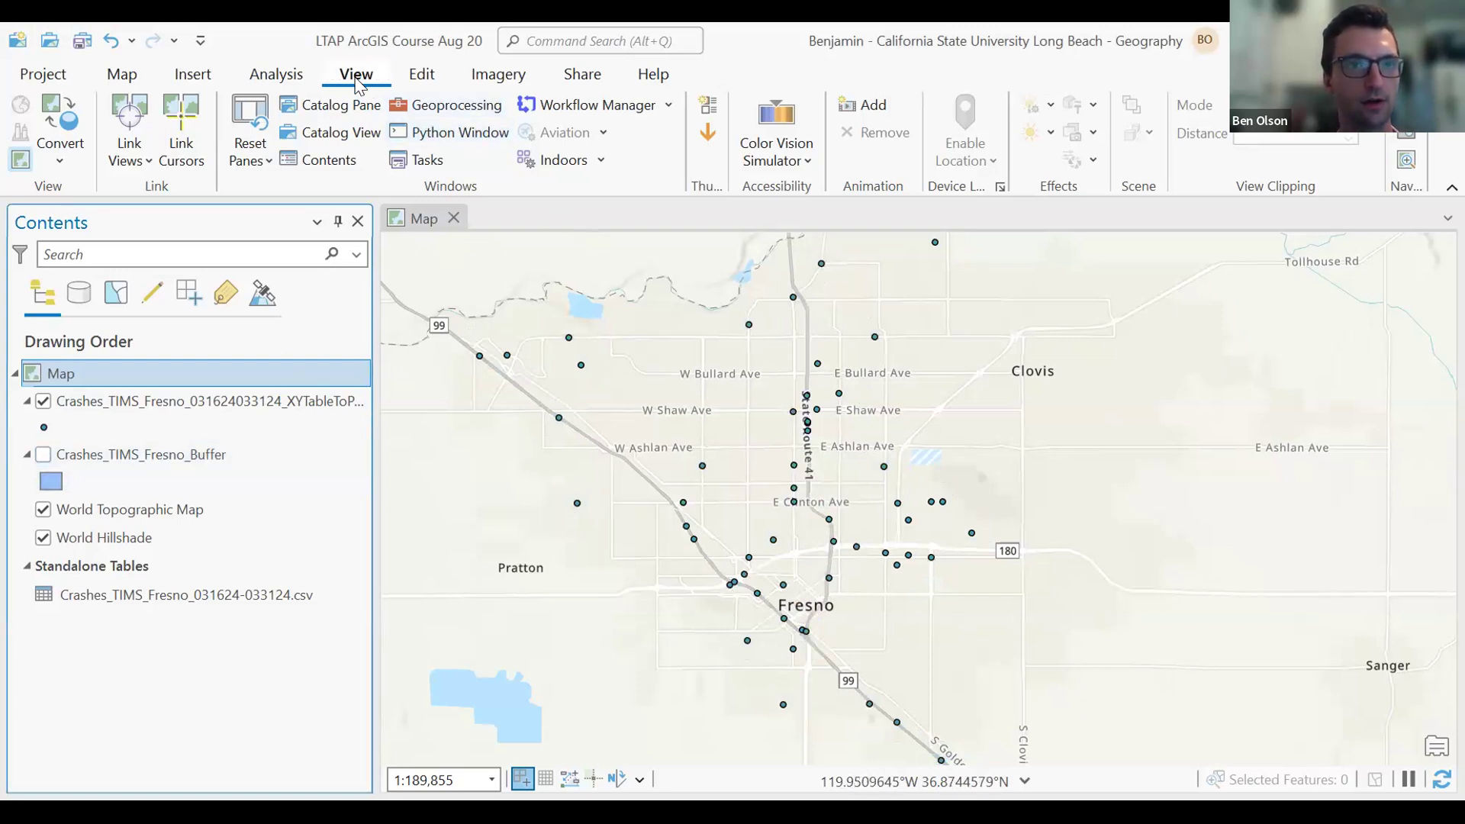
pyautogui.click(458, 107)
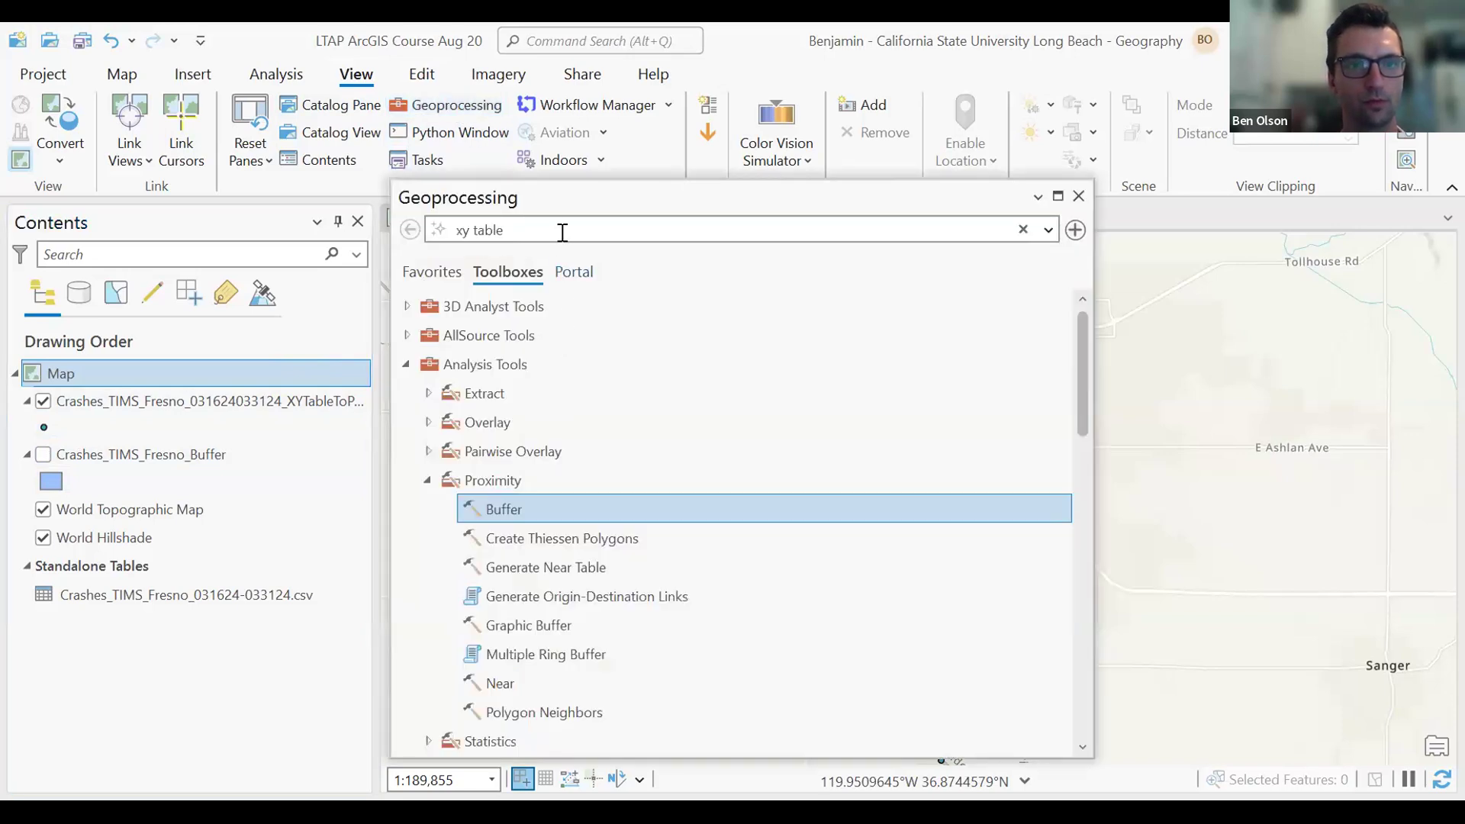
pyautogui.hotkey('ctrl', 'a')
pyautogui.press('BackSpace')
pyautogui.write('buffer')
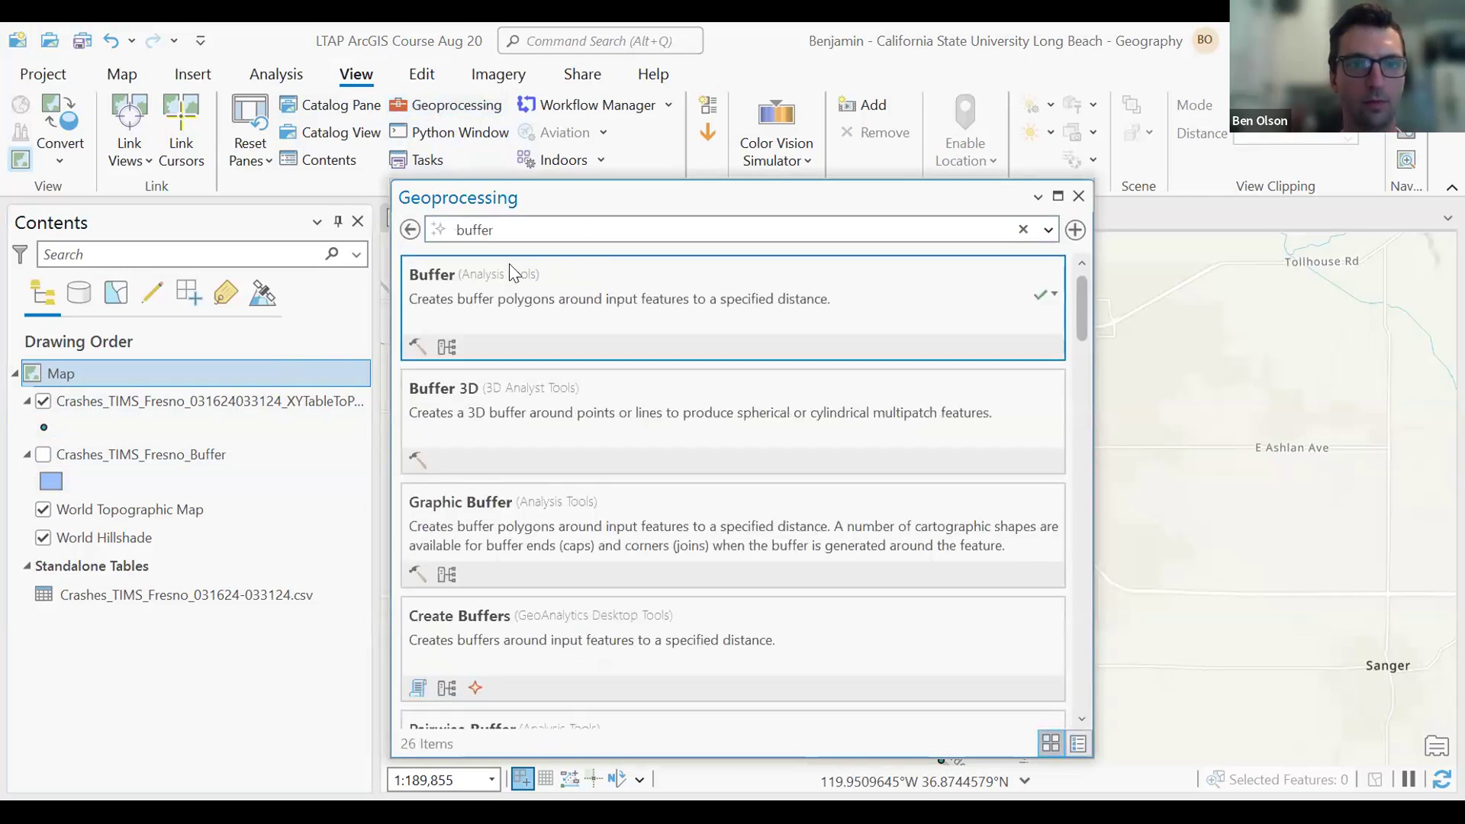
pyautogui.click(433, 276)
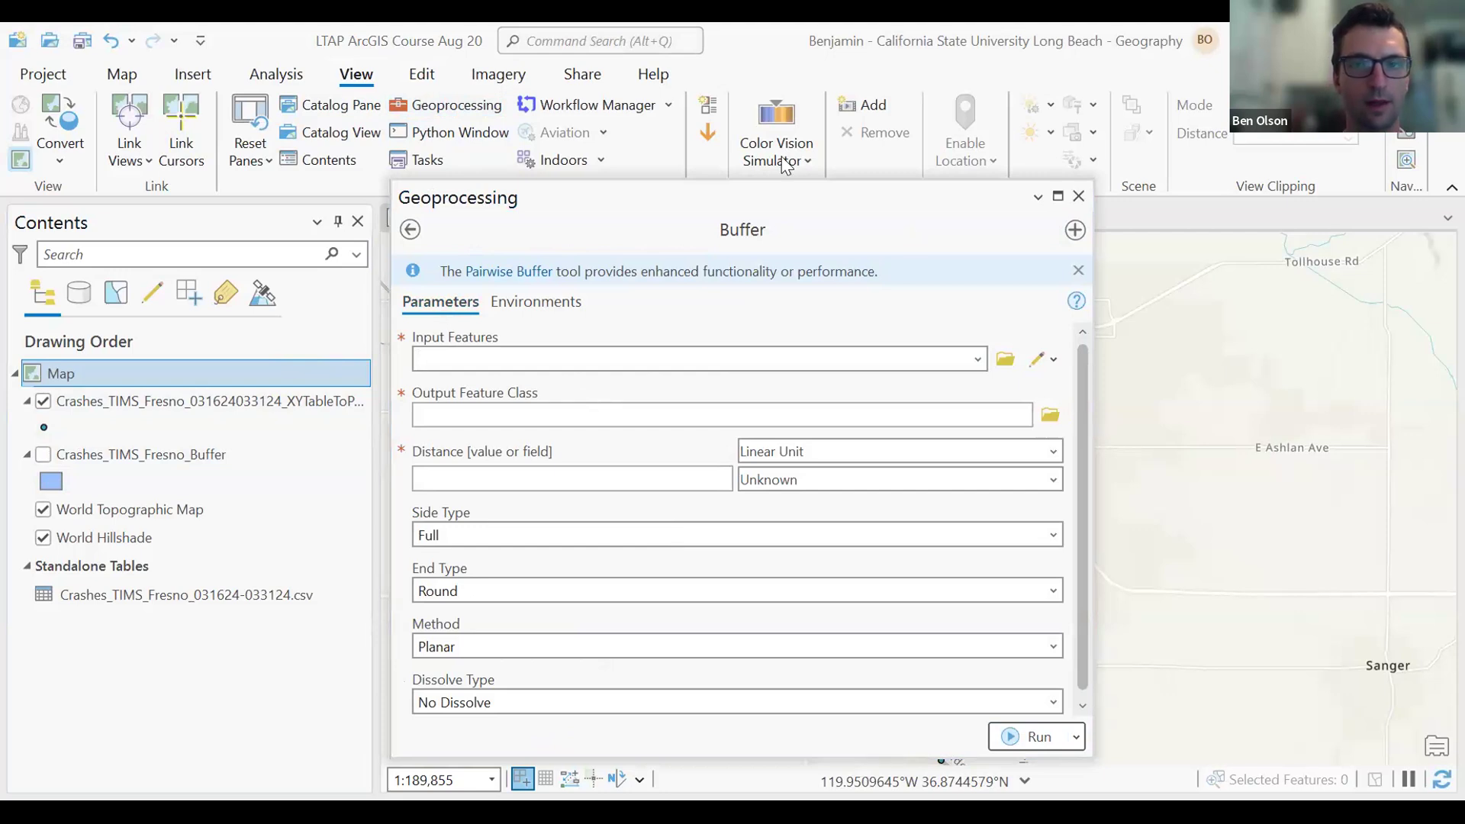
pyautogui.click(958, 248)
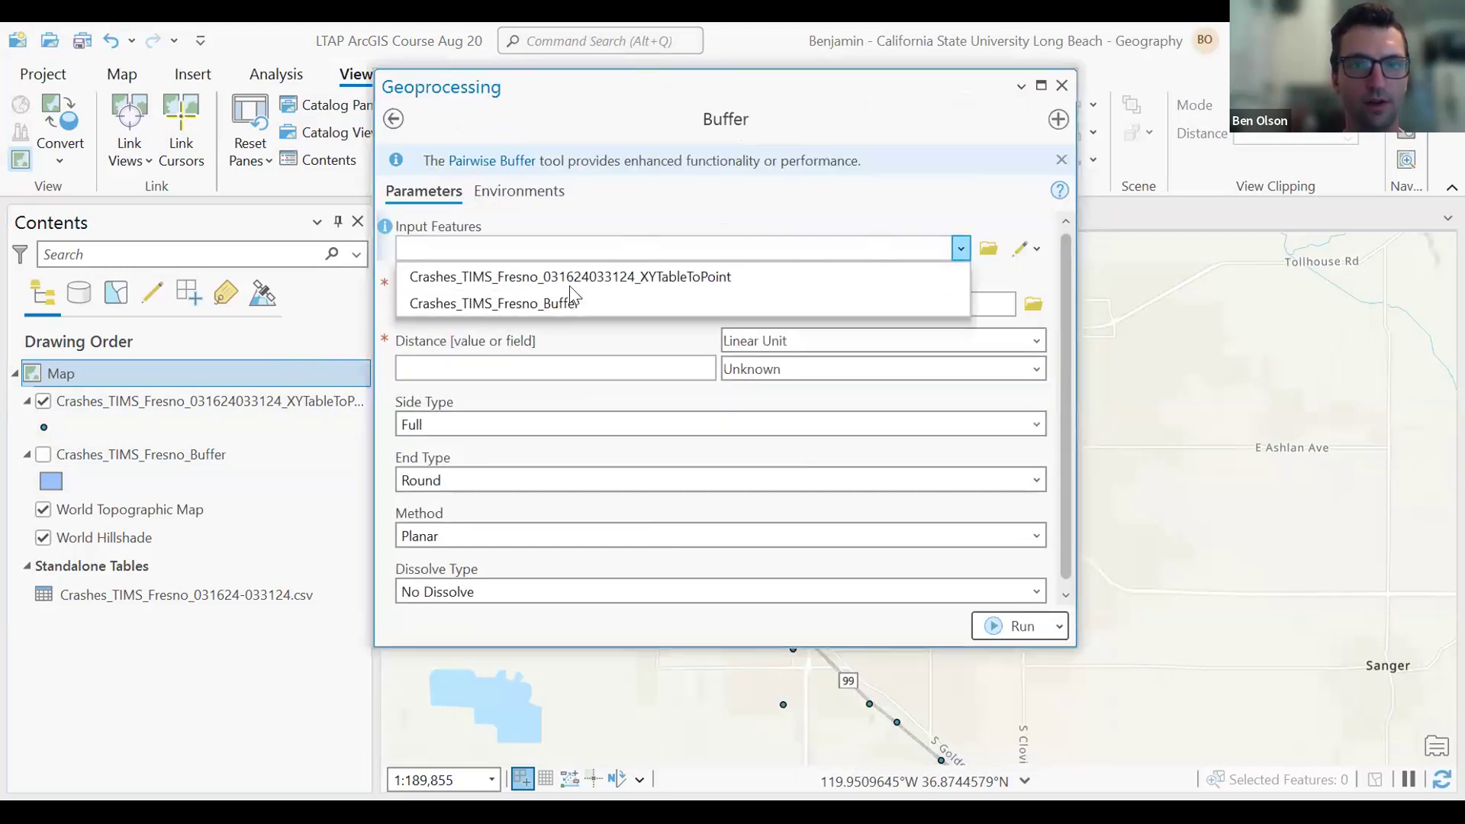
pyautogui.click(616, 278)
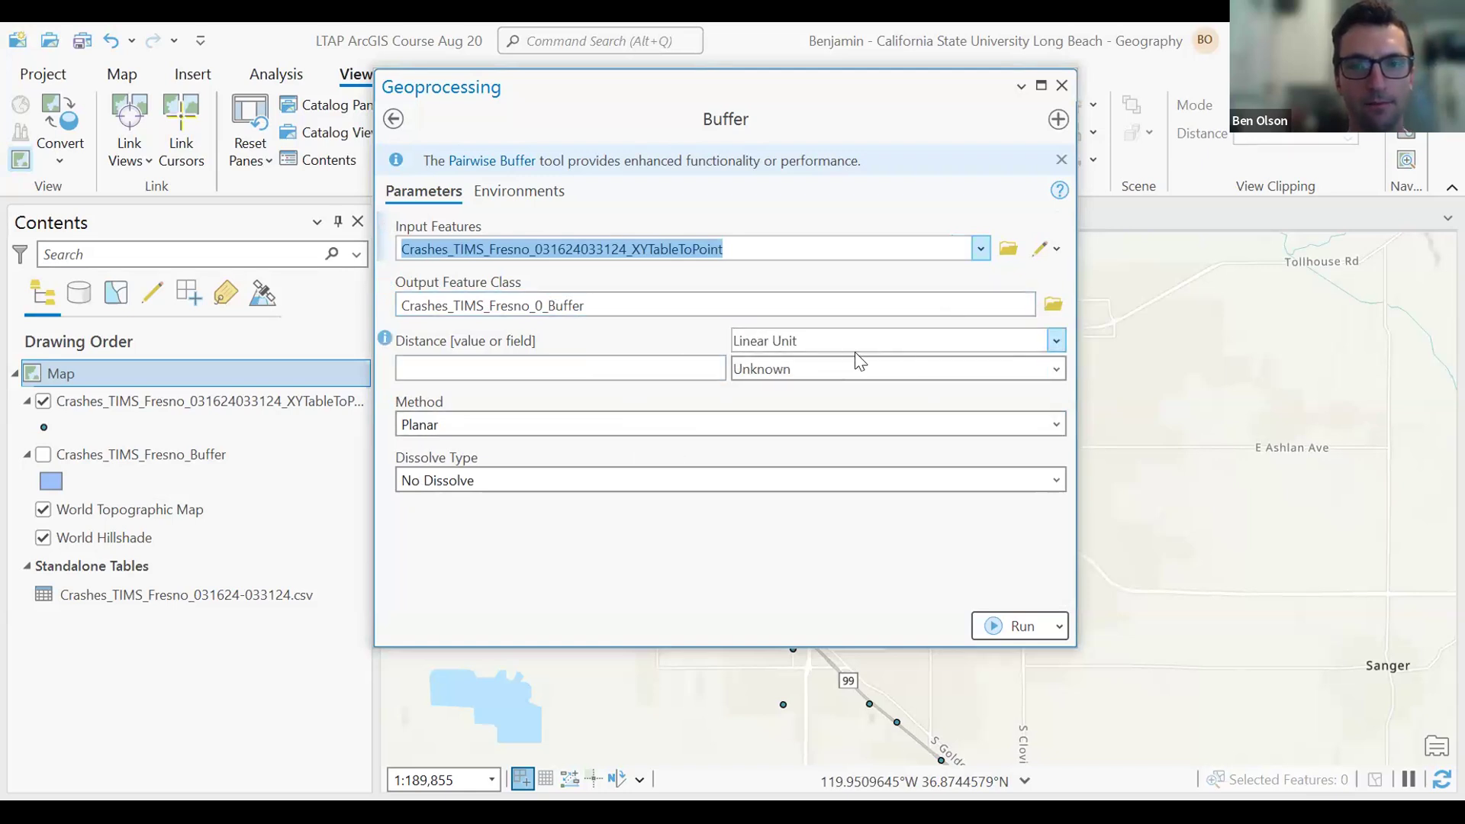
pyautogui.click(1045, 368)
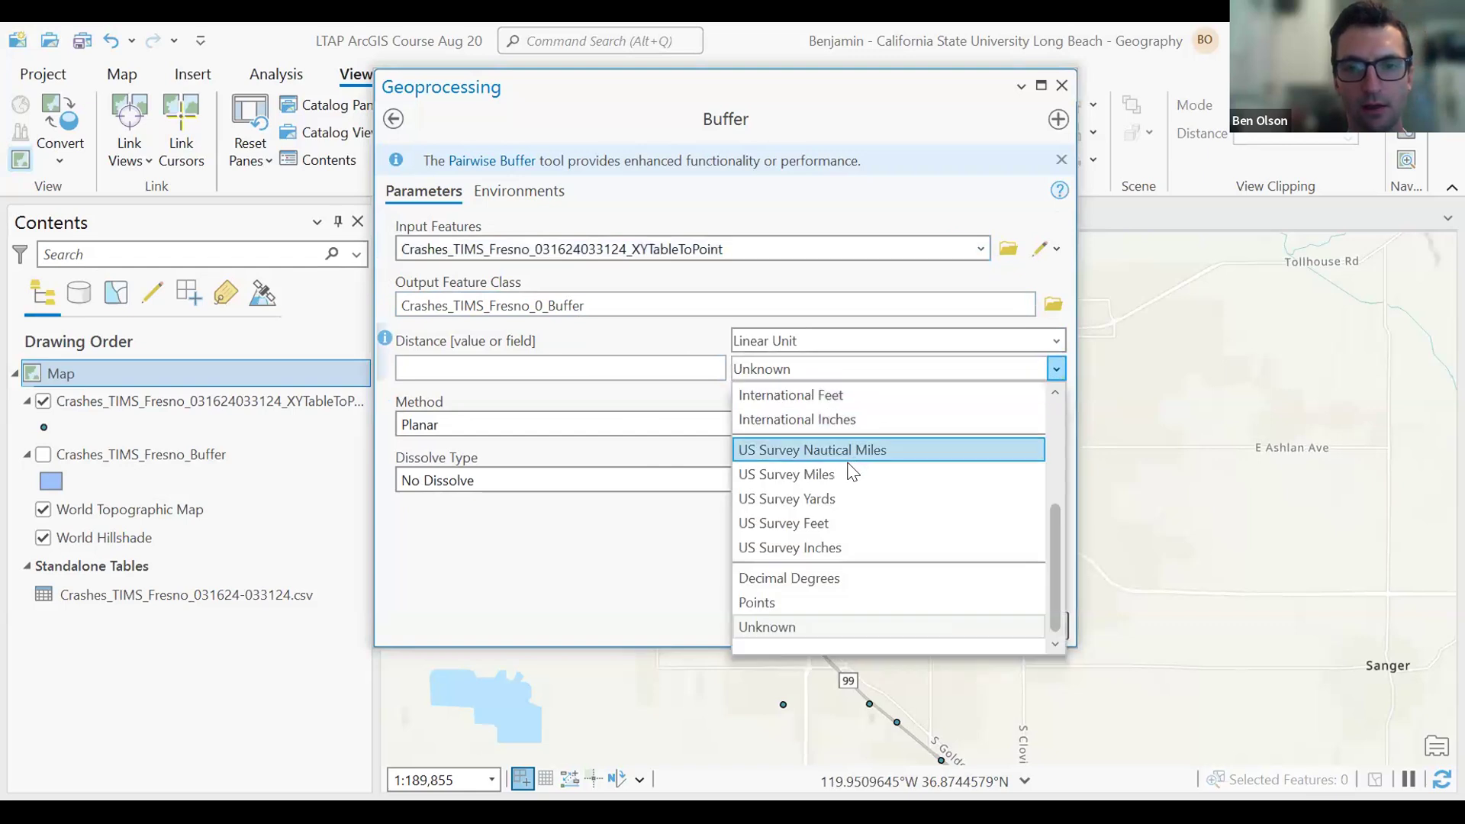
pyautogui.click(823, 474)
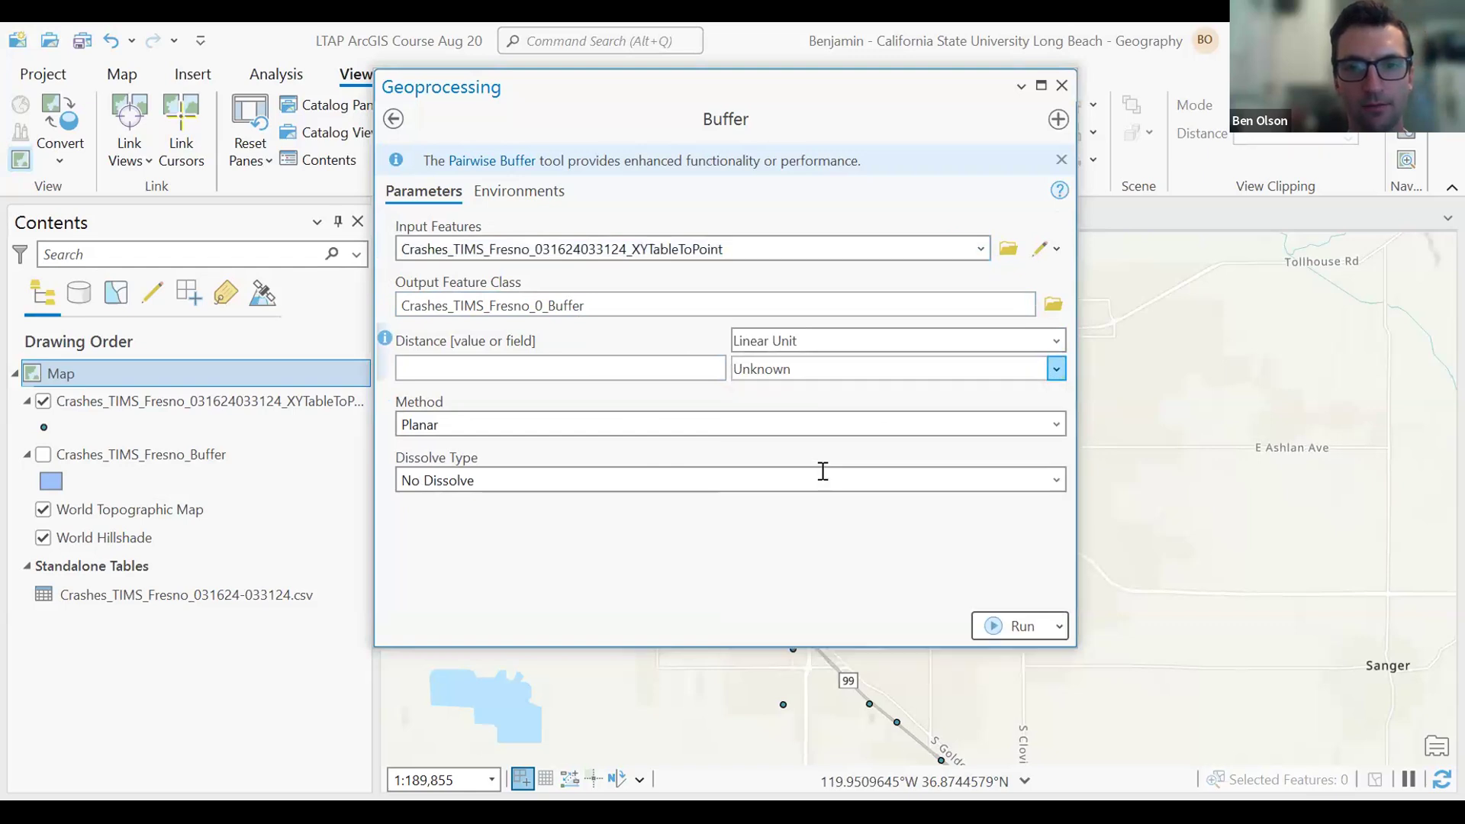
pyautogui.click(657, 366)
pyautogui.write('0.5')
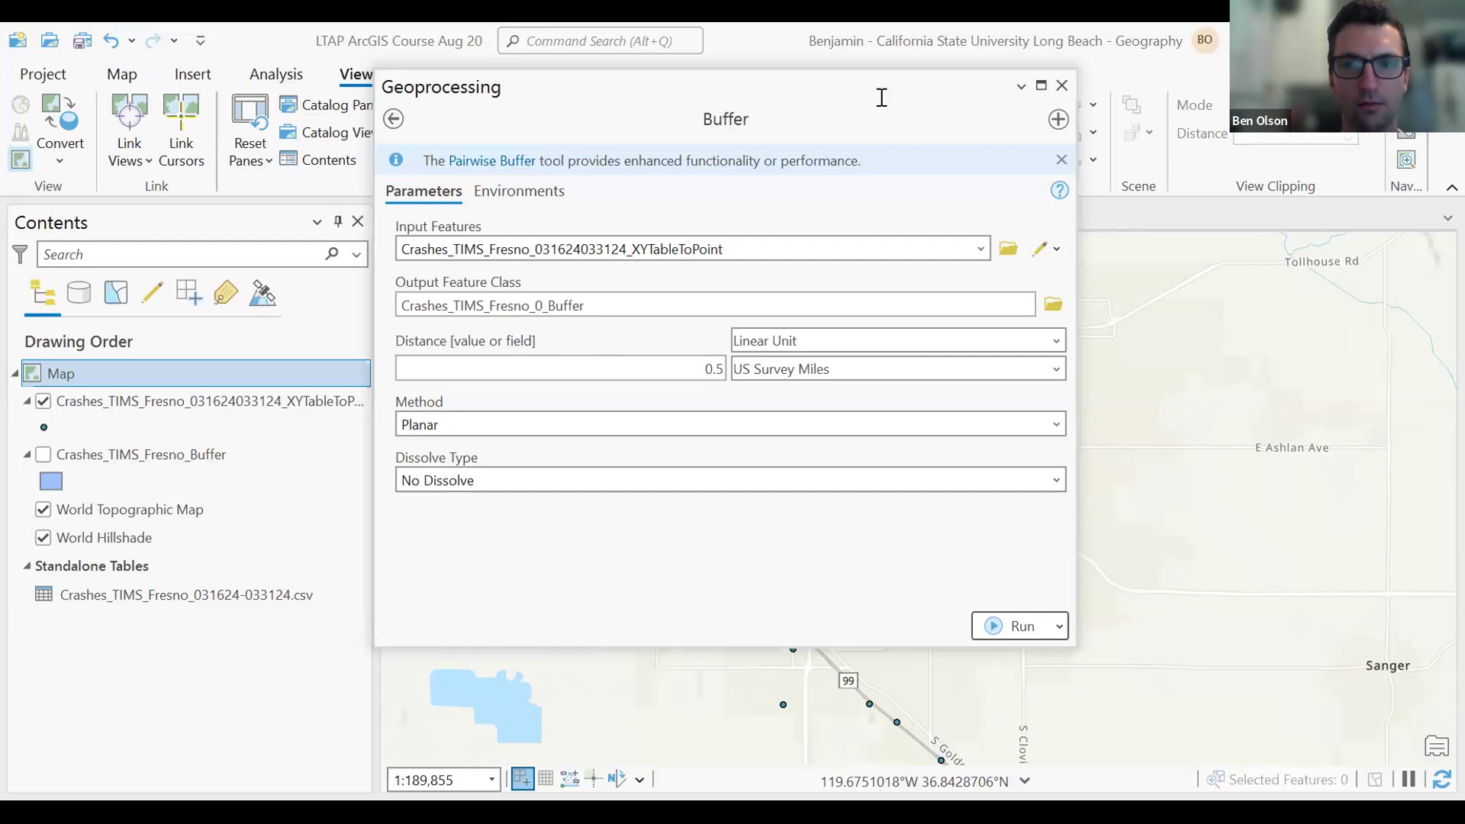
# Show the Crashes_TIMS_Fresno_Buffer layer again and close the Buffer tool without running it.
pyautogui.moveTo(881, 97); pyautogui.dragTo(862, 84)
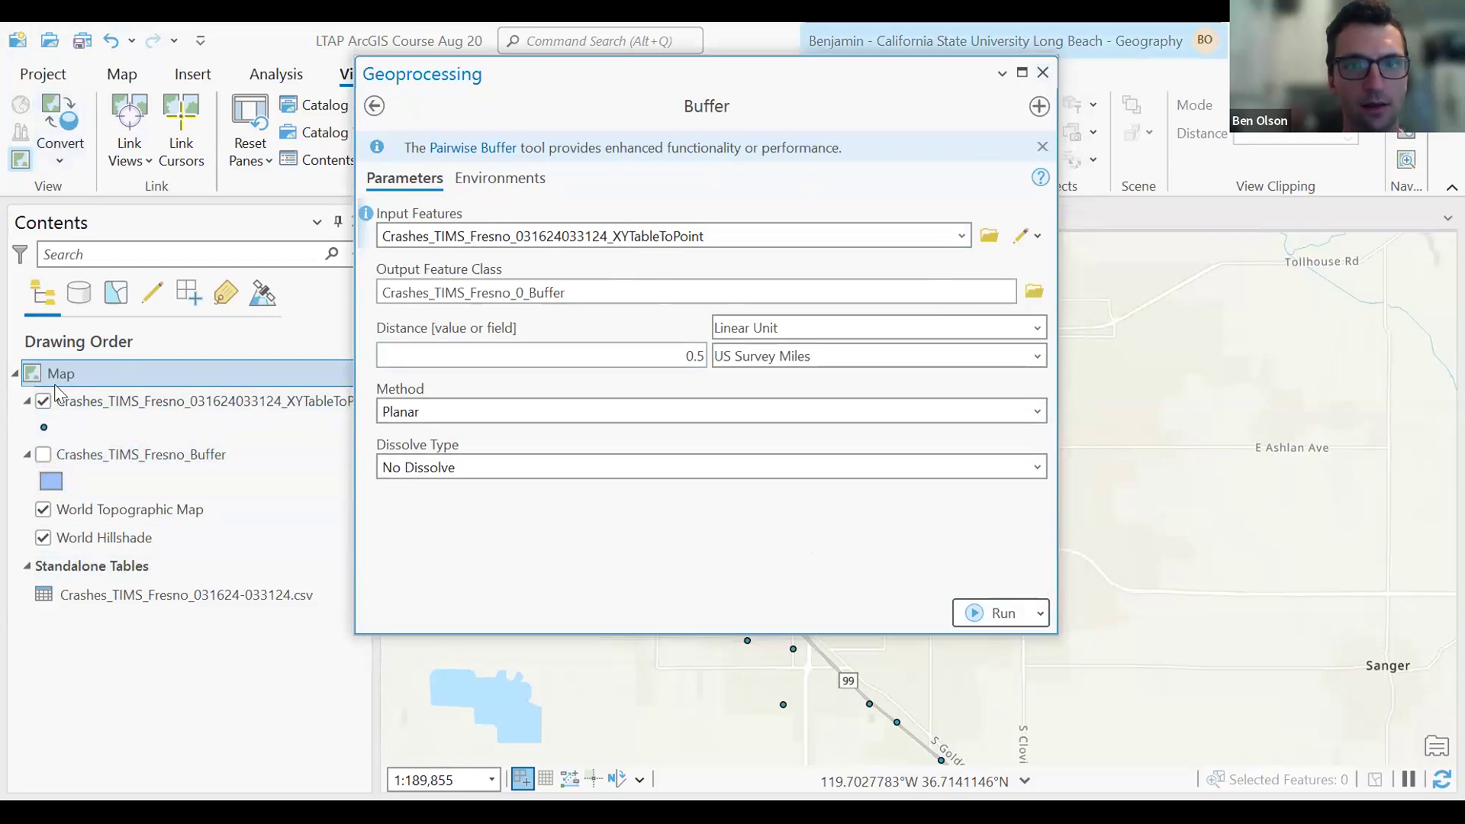
pyautogui.click(43, 453)
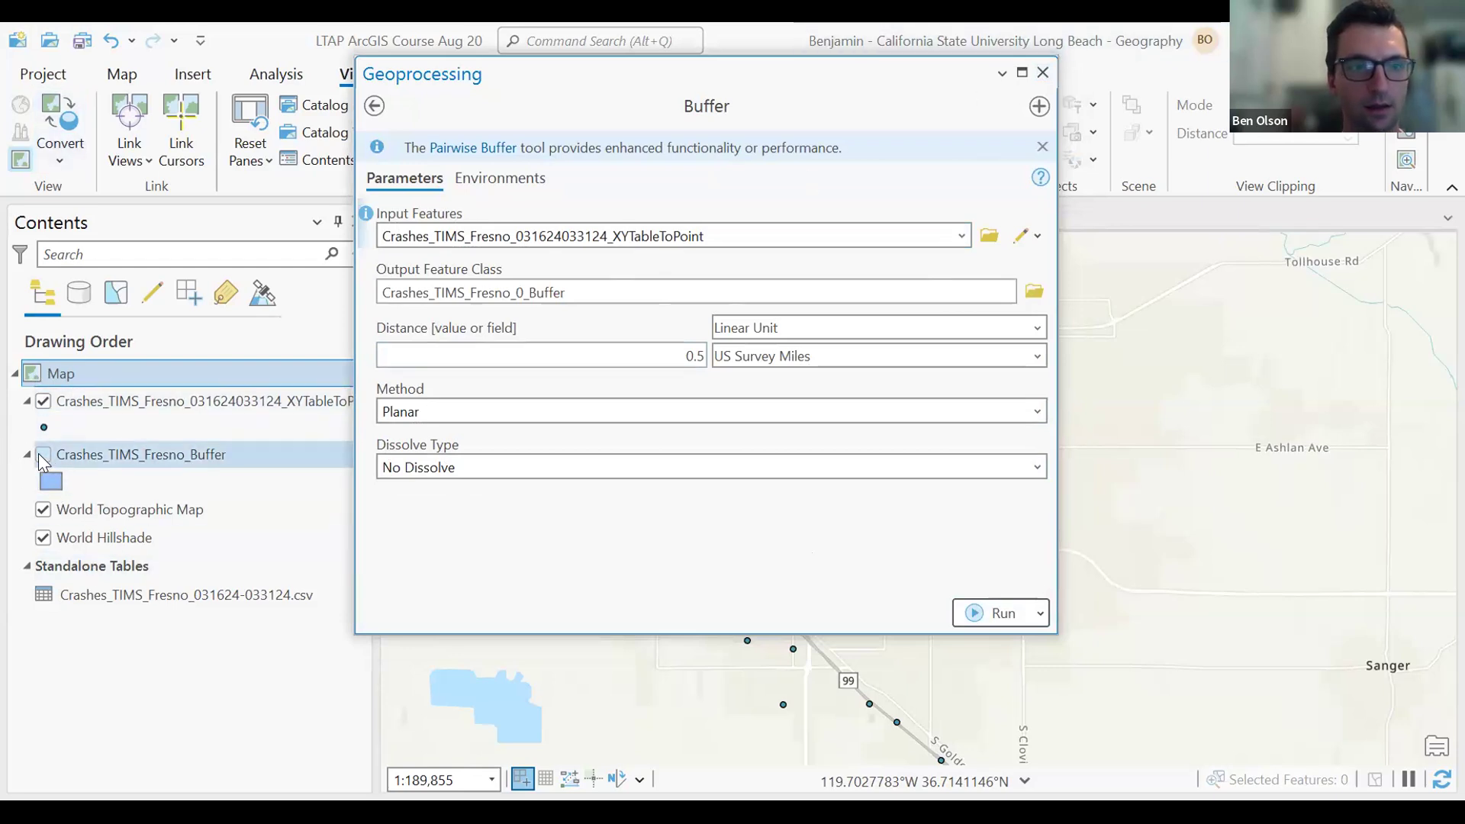
pyautogui.click(1042, 71)
pyautogui.moveTo(945, 367); pyautogui.dragTo(909, 328)
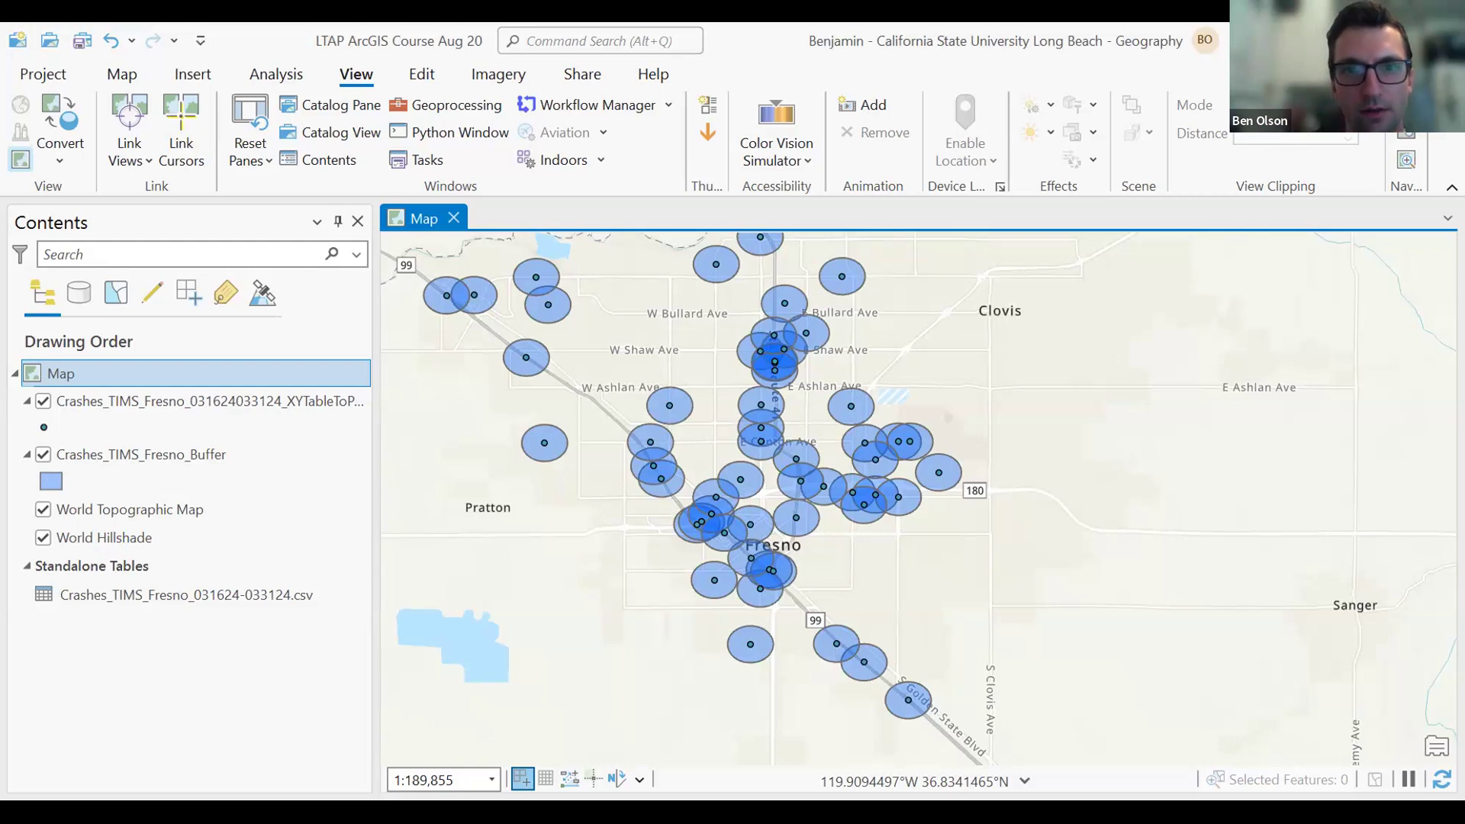
# Search the geoprocessing tools for the XY table tool and open XY Table To Point.
pyautogui.click(444, 113)
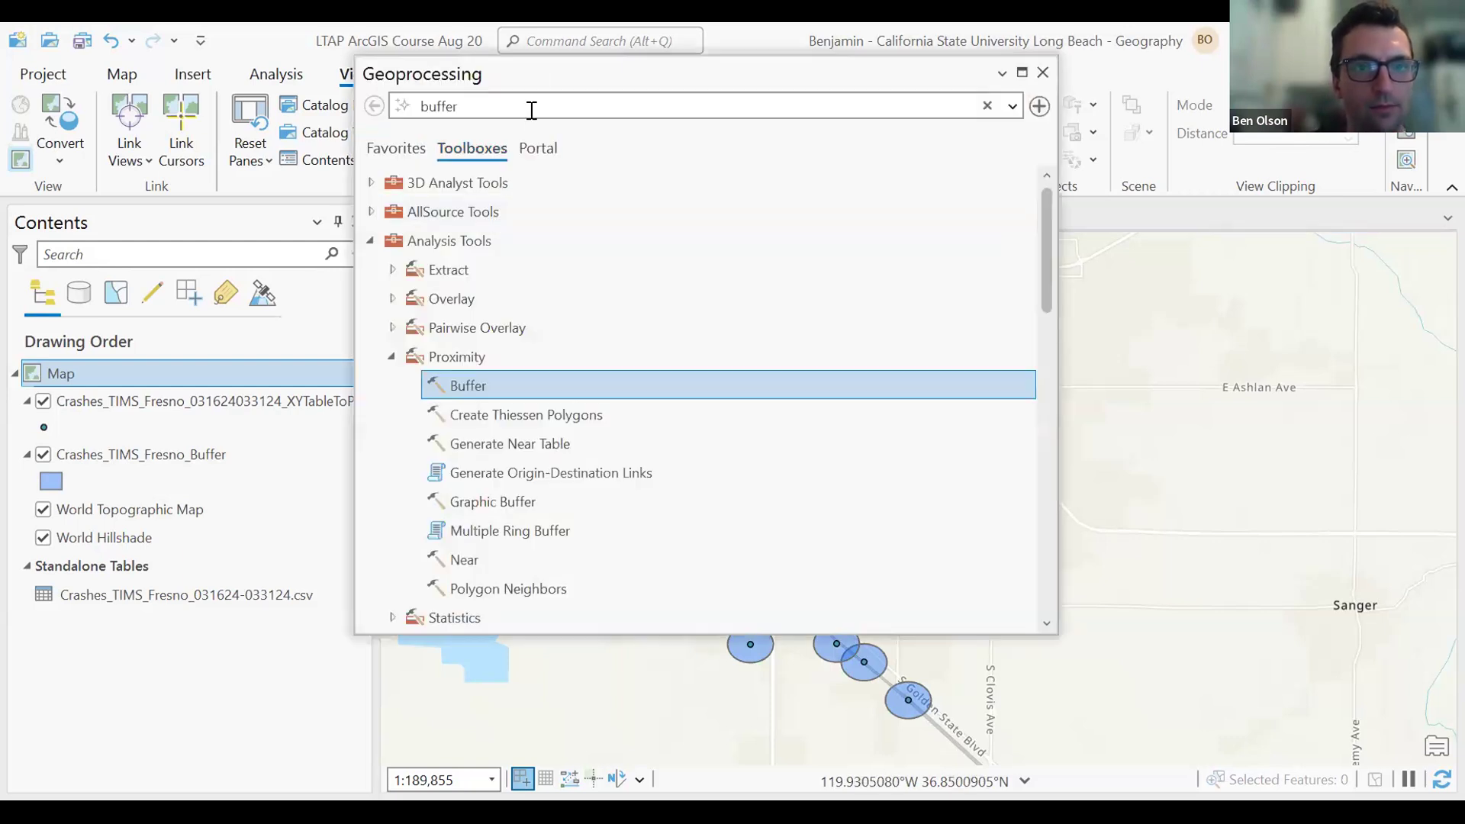
pyautogui.moveTo(505, 111); pyautogui.dragTo(373, 109)
pyautogui.write('xypoint')
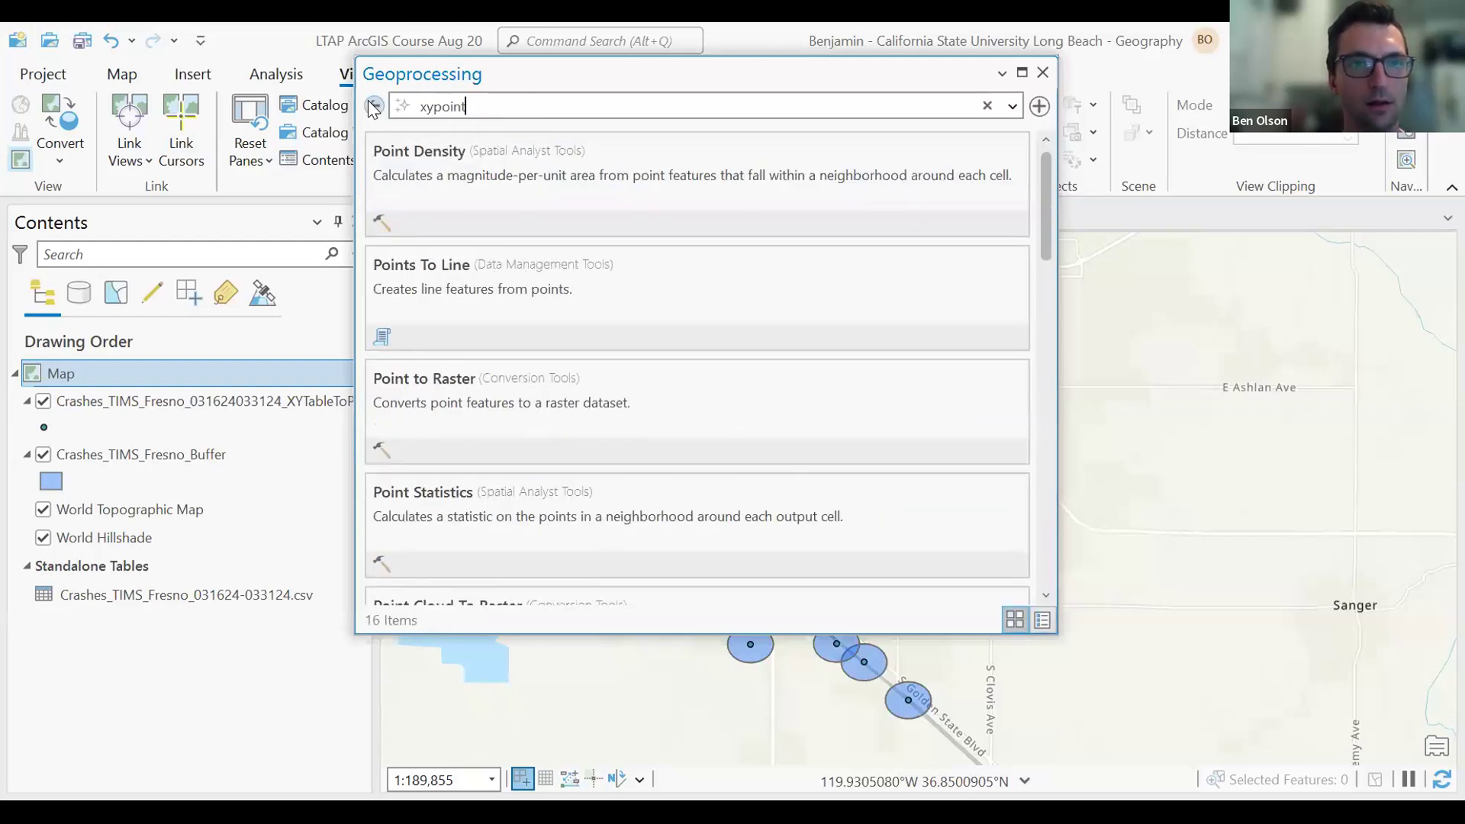
pyautogui.press('BackSpace')
pyautogui.press('BackSpace')
pyautogui.press('BackSpace')
pyautogui.press('BackSpace')
pyautogui.press('BackSpace')
pyautogui.write('table')
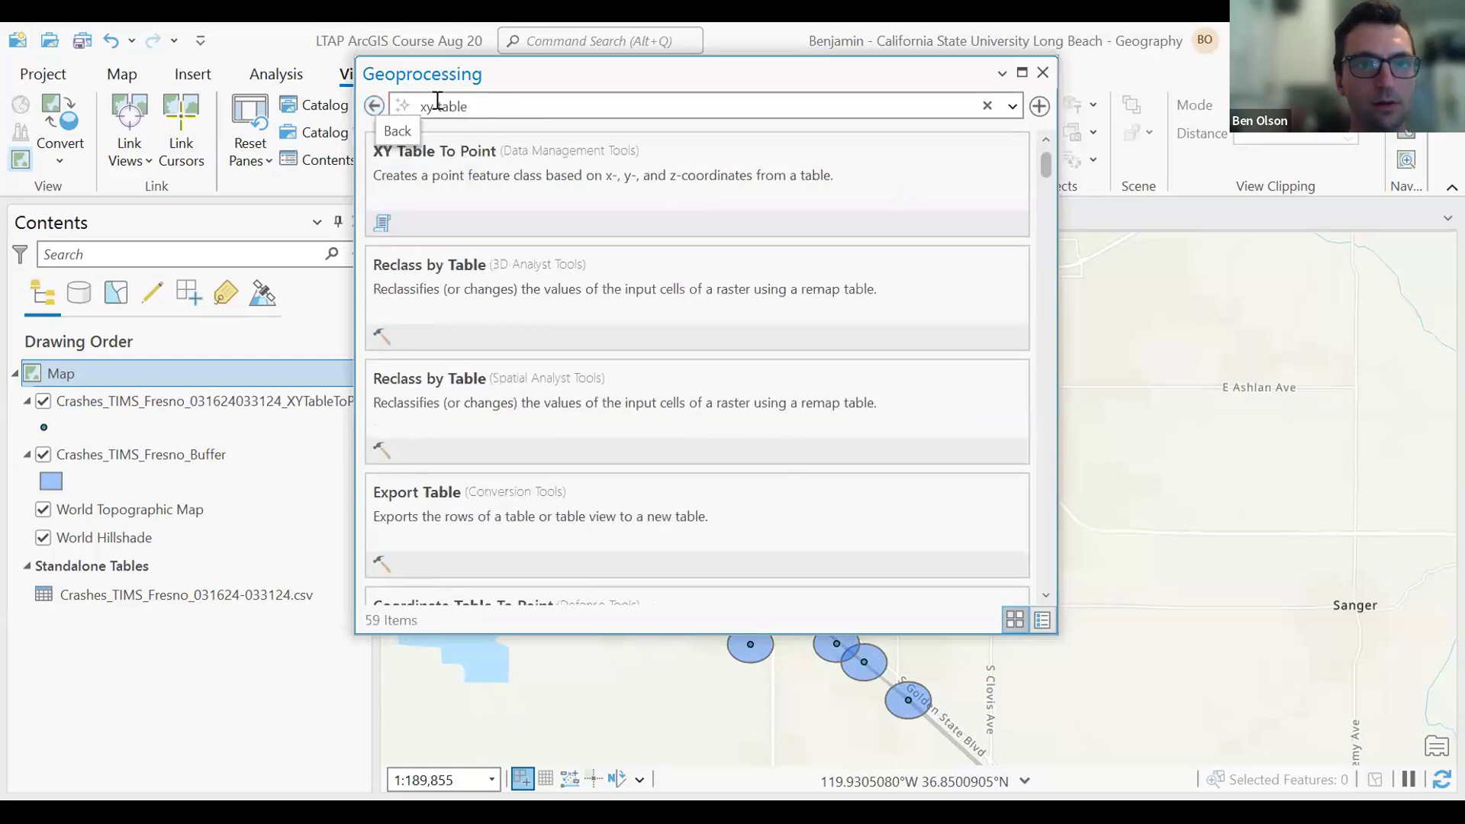
pyautogui.click(423, 168)
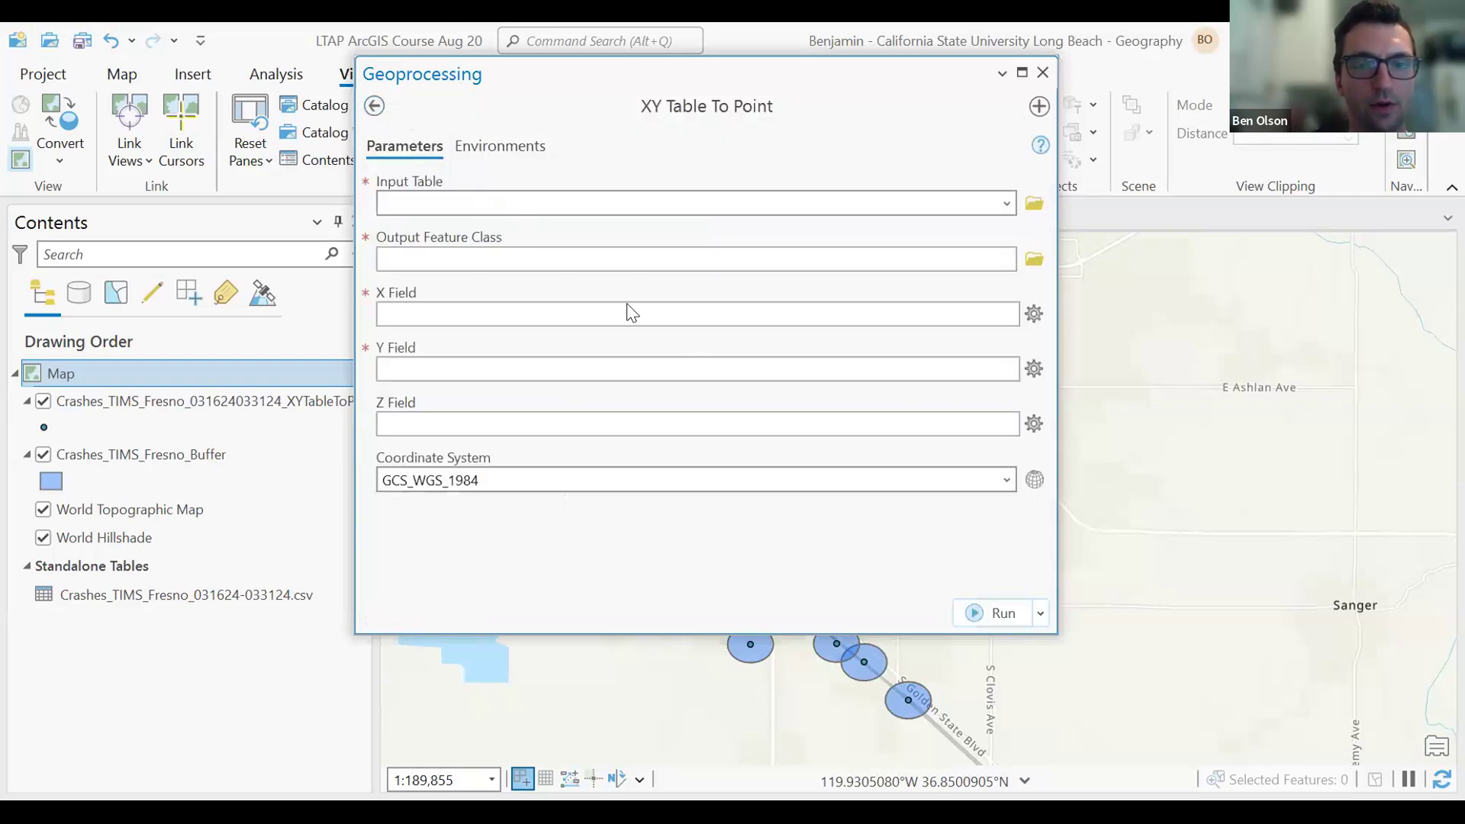
# Set up XY Table To Point with Crashes_TIMS_Fresno_031624-033124.csv, X field POINT_X and Y field POINT_Y, and close it without running.
pyautogui.click(1006, 204)
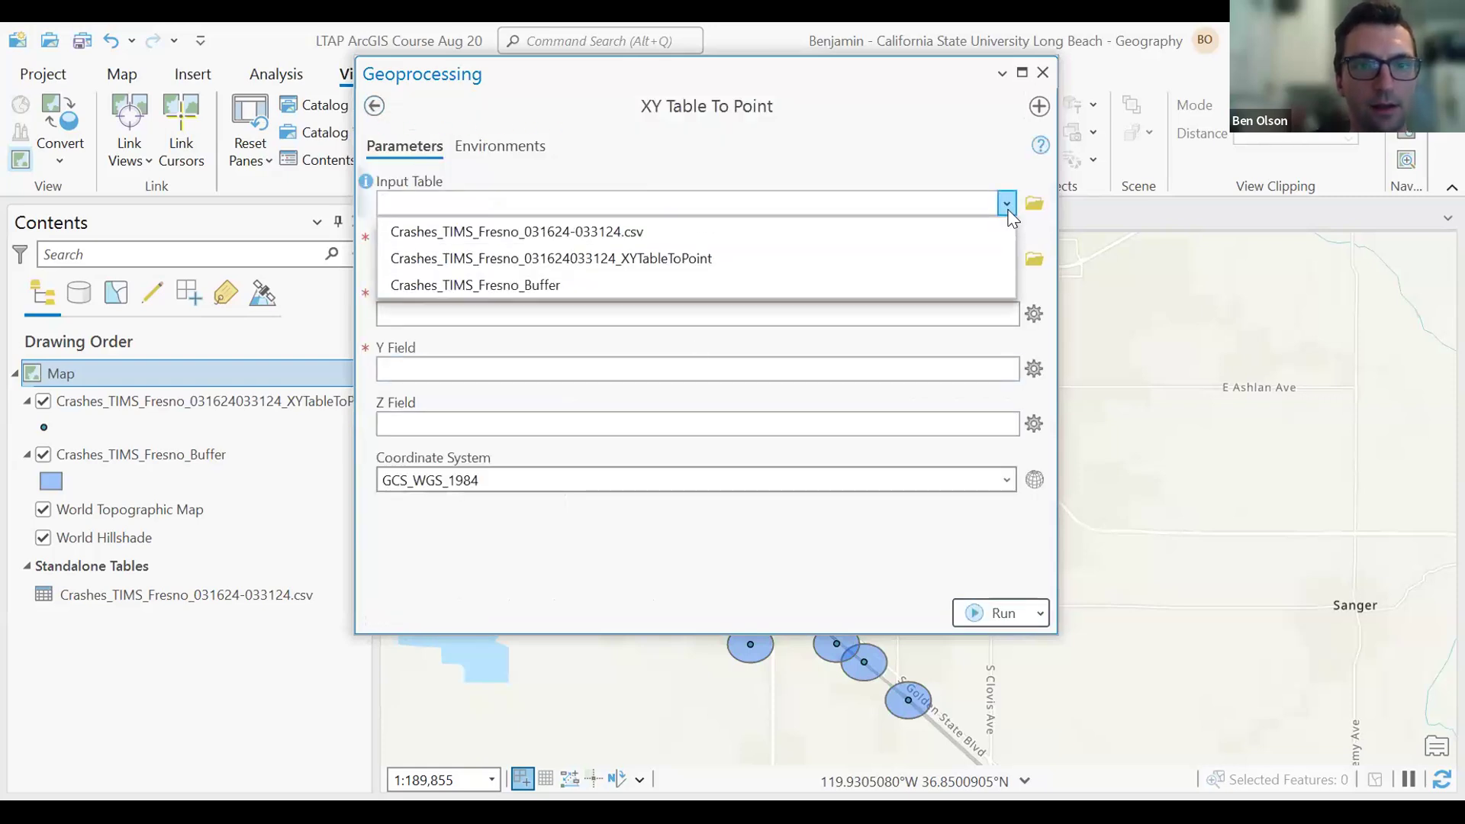
pyautogui.click(497, 236)
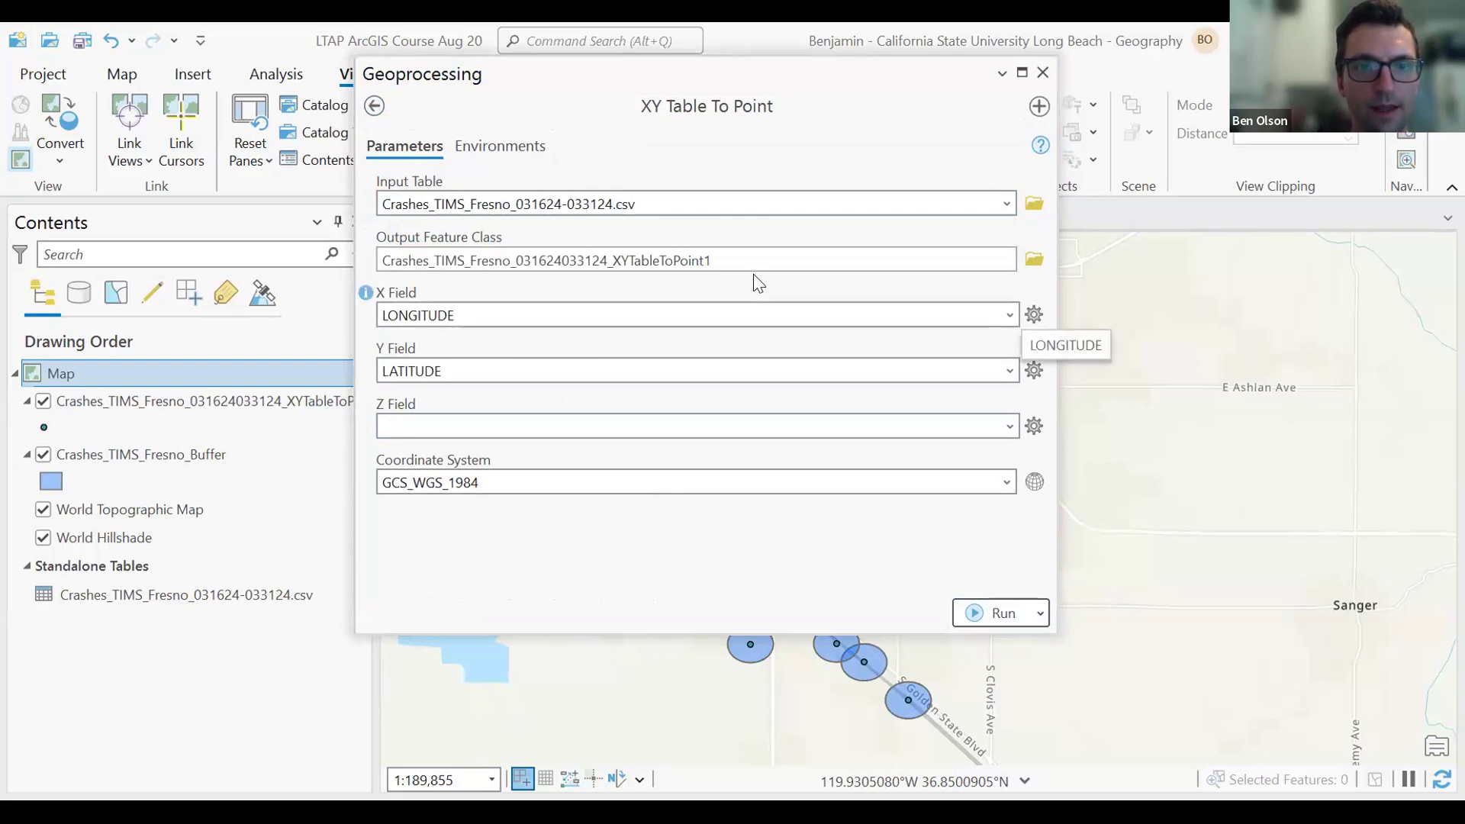
pyautogui.click(1010, 315)
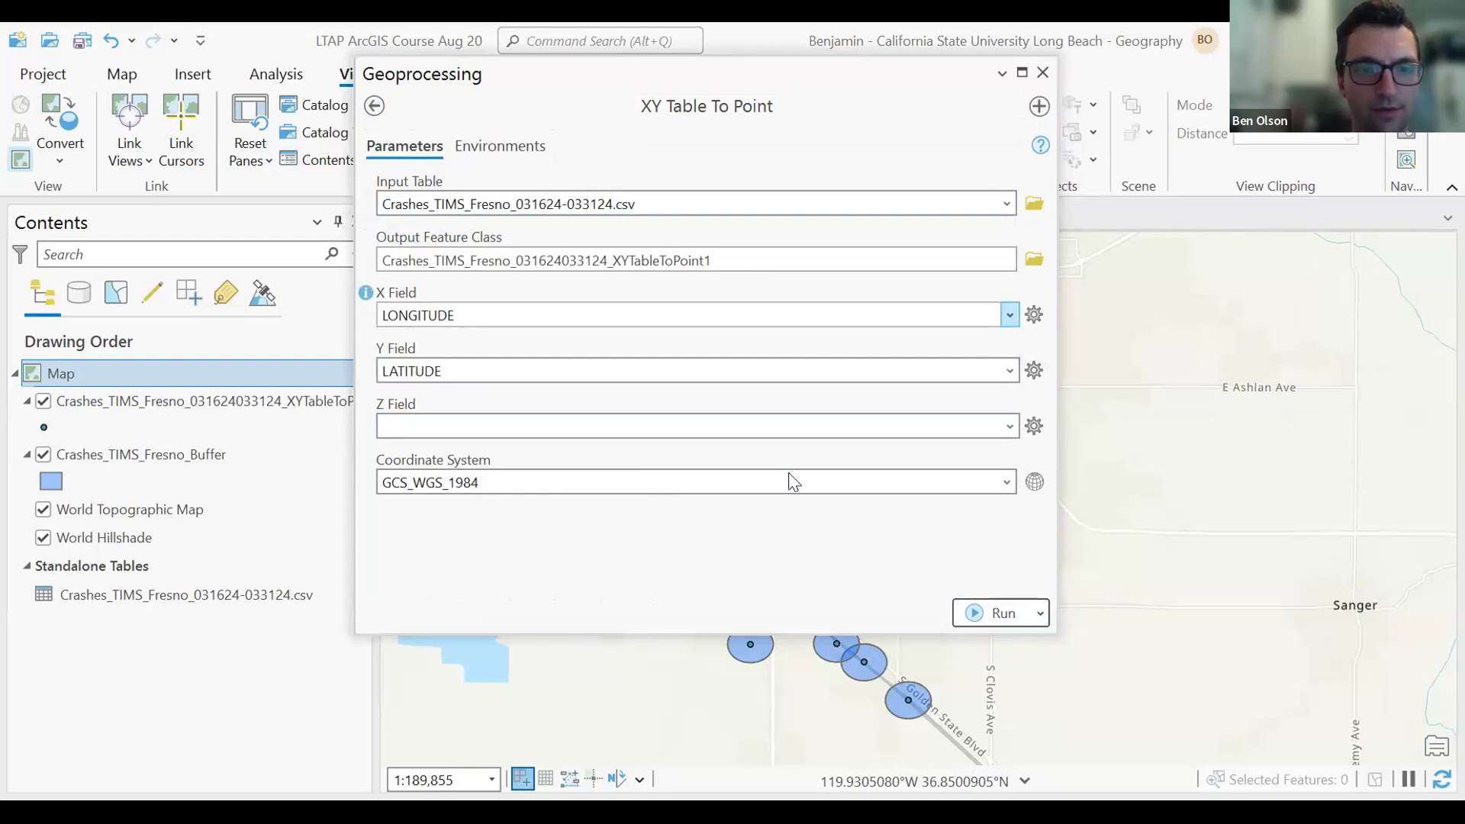
pyautogui.click(448, 559)
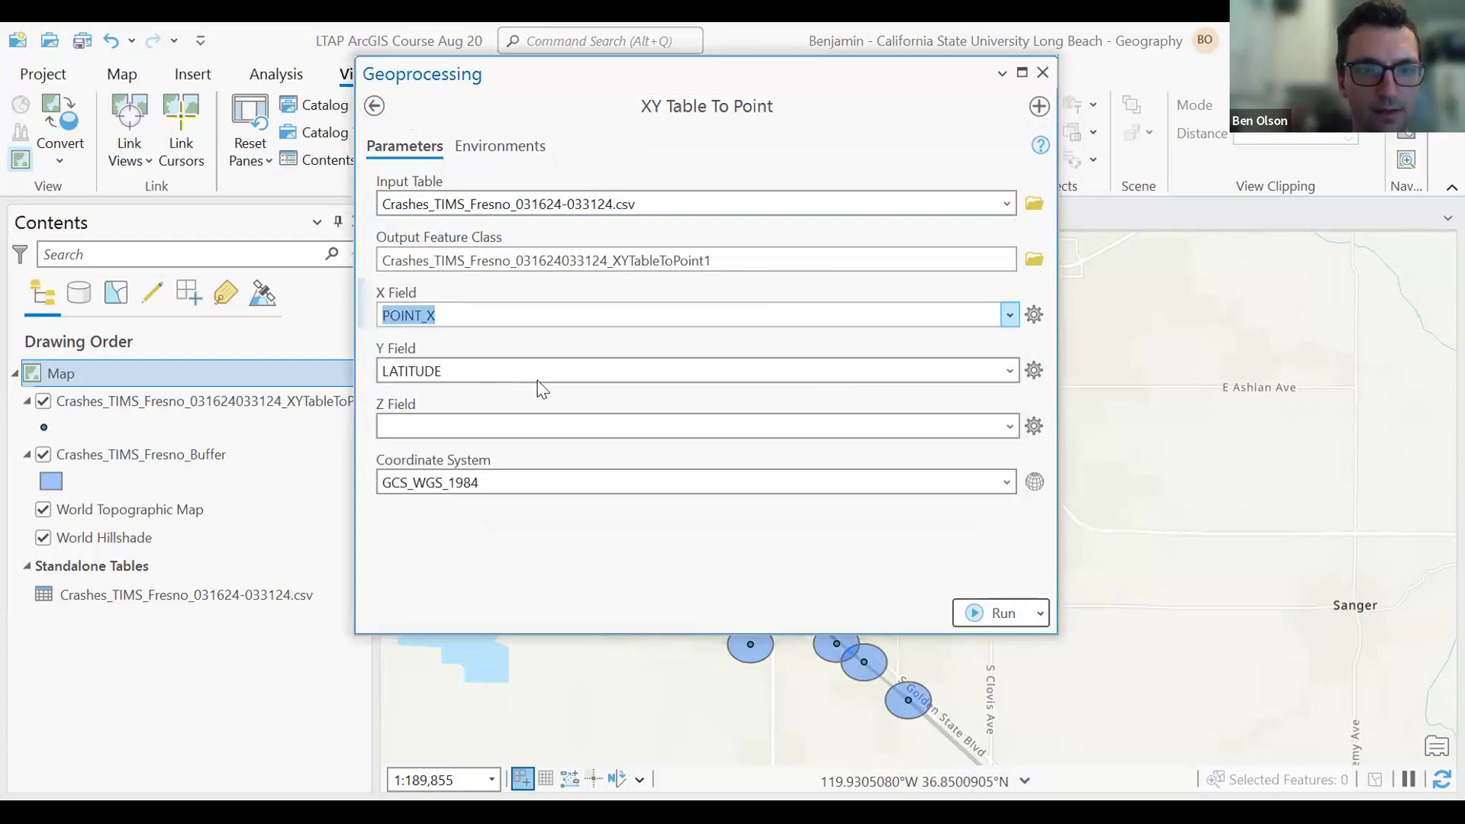
pyautogui.click(1010, 371)
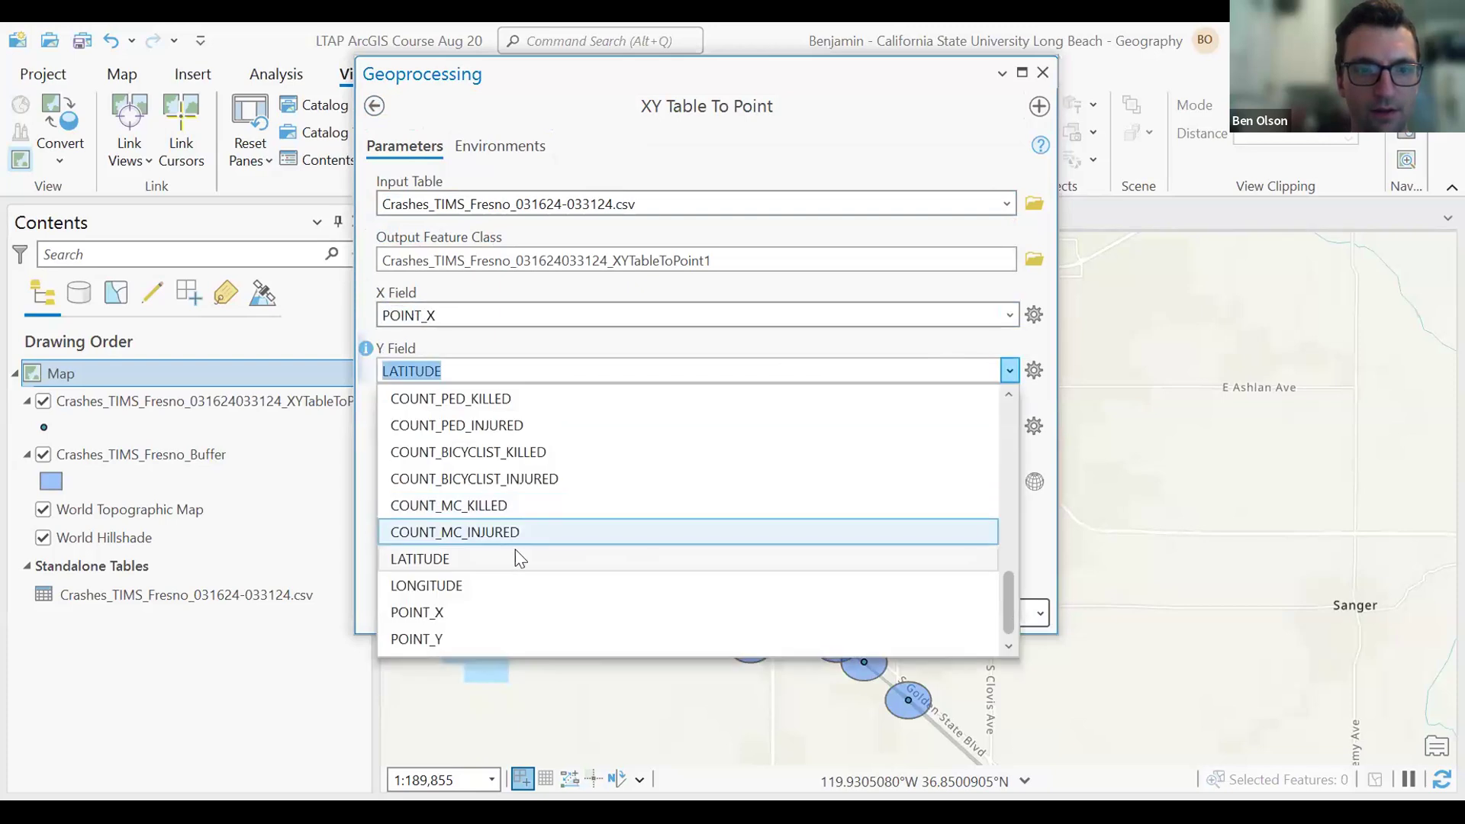
pyautogui.click(430, 639)
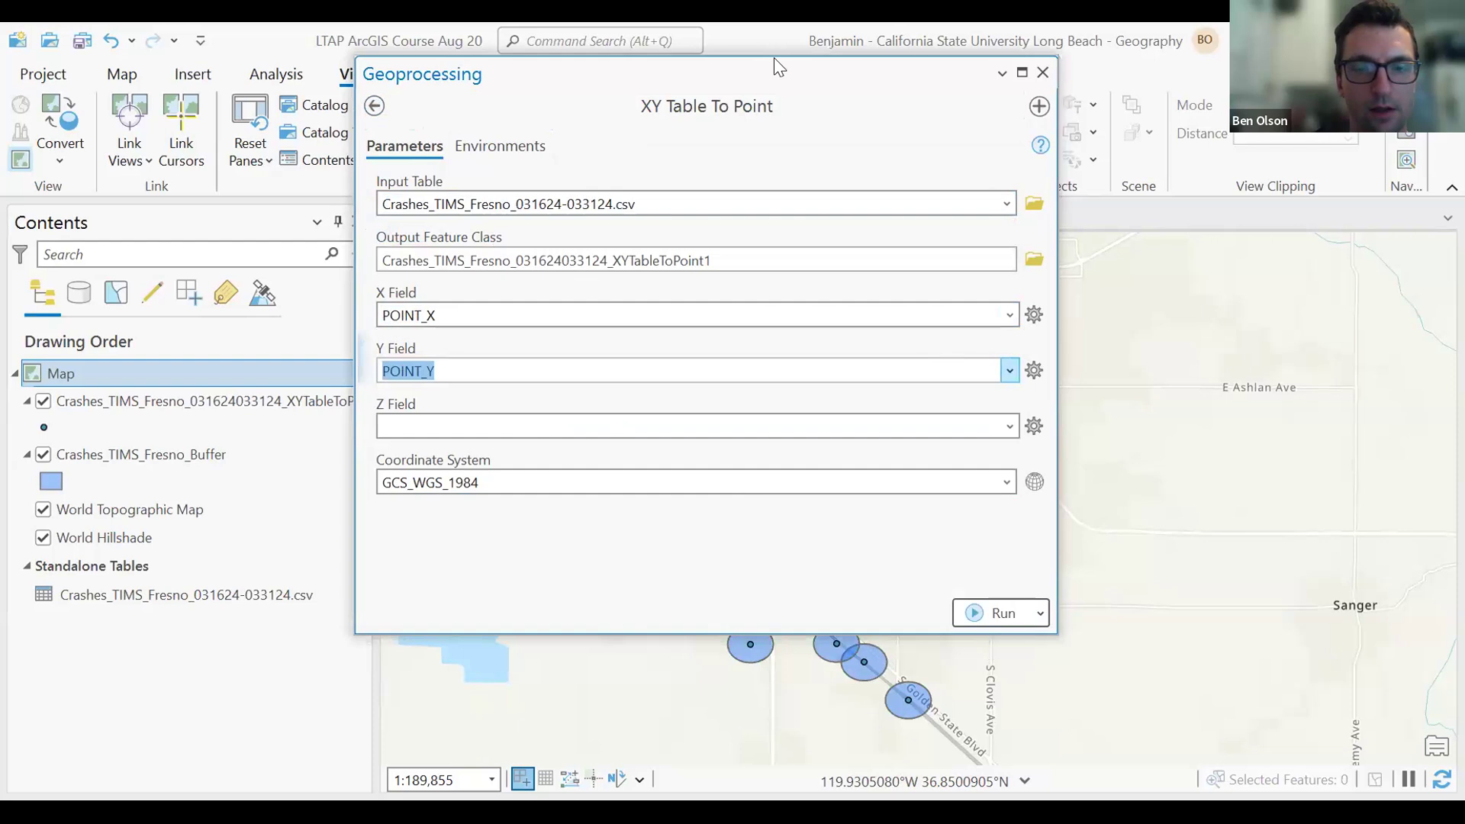
pyautogui.moveTo(773, 57); pyautogui.dragTo(758, 58)
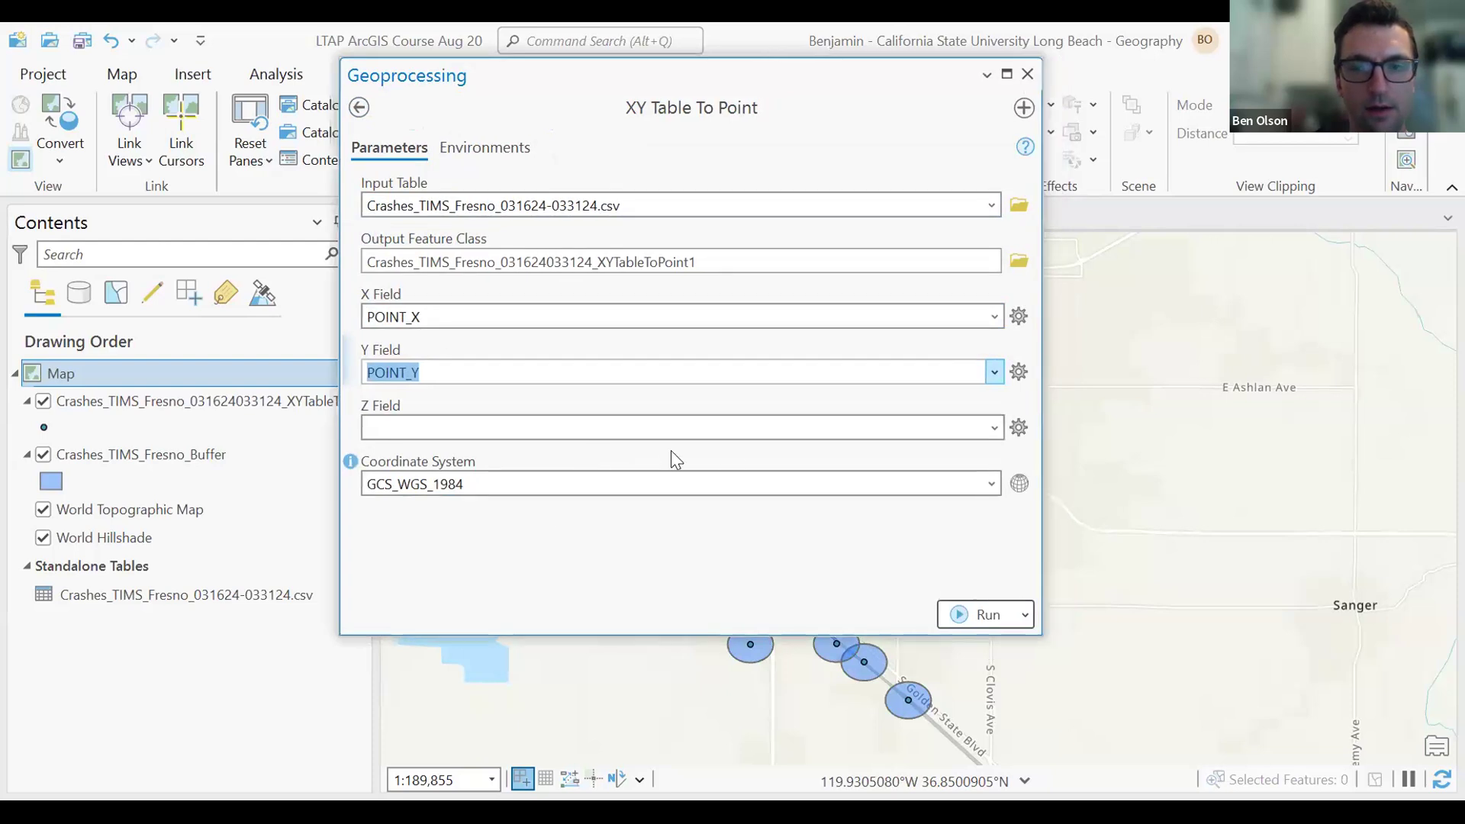
pyautogui.click(732, 524)
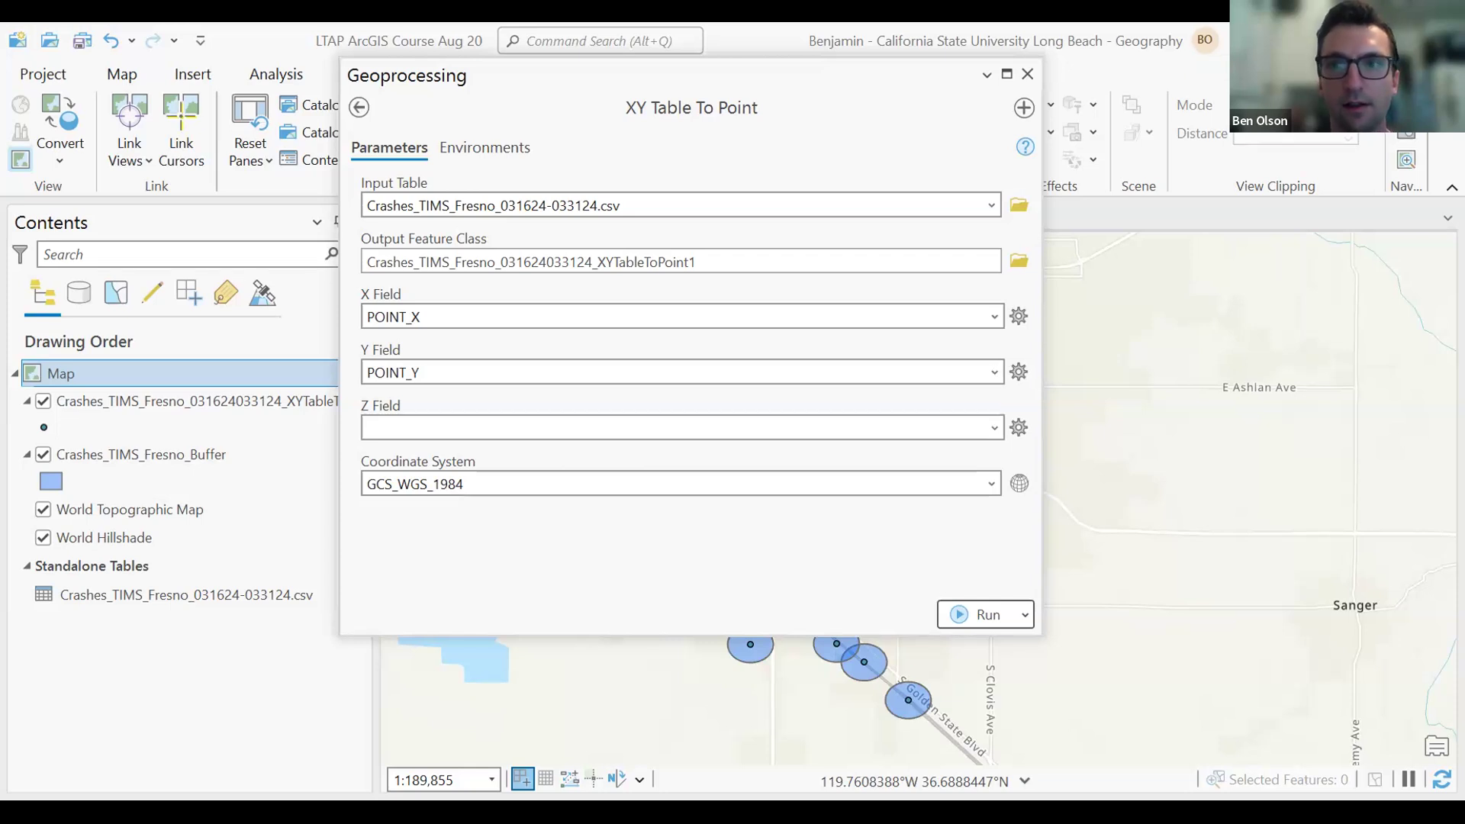
pyautogui.click(1029, 75)
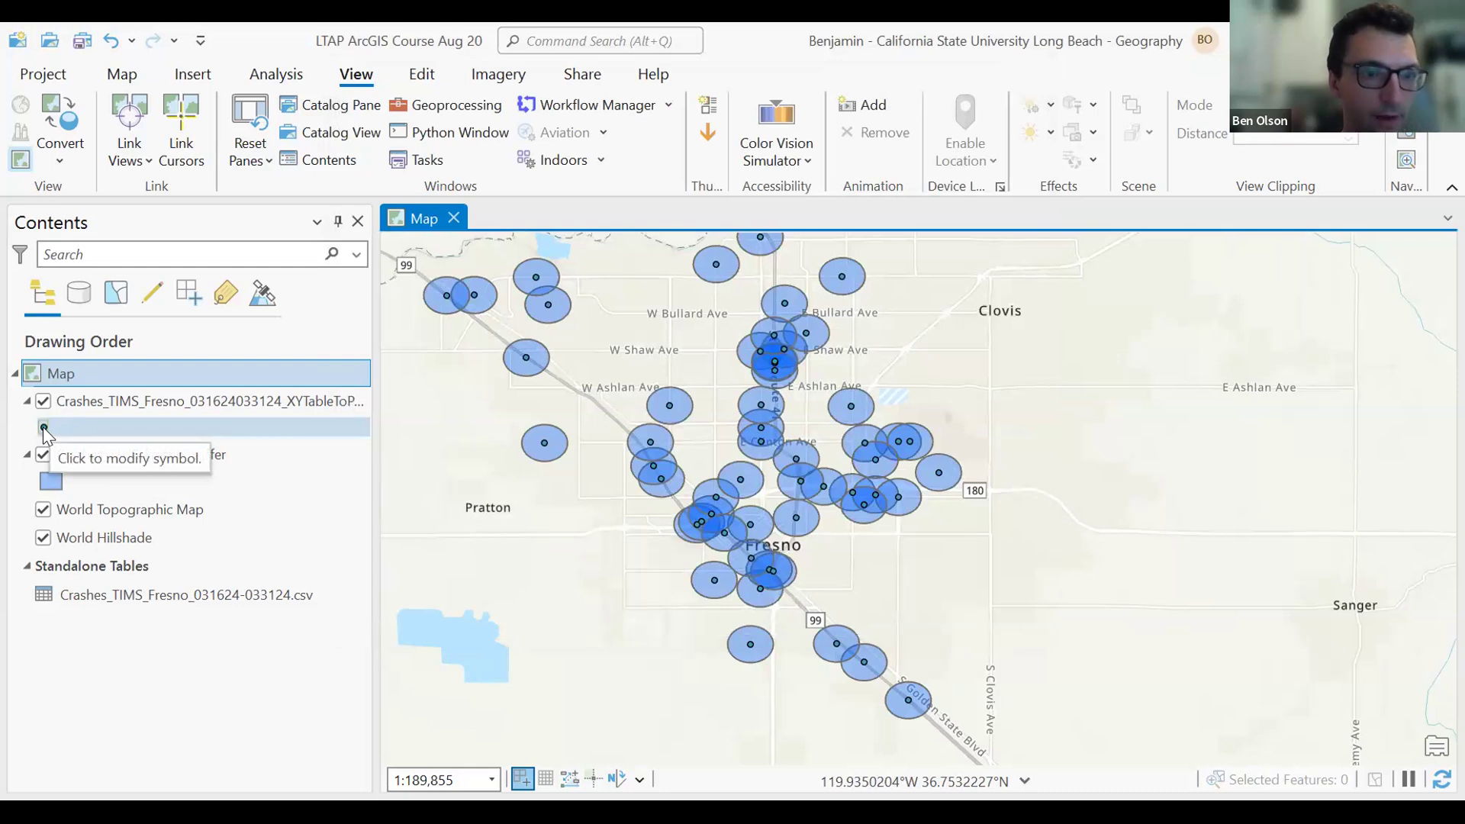
# Change the crash point layer's symbol to Circle 1 from the ArcGIS 2D gallery and close the symbology settings.
pyautogui.click(43, 427)
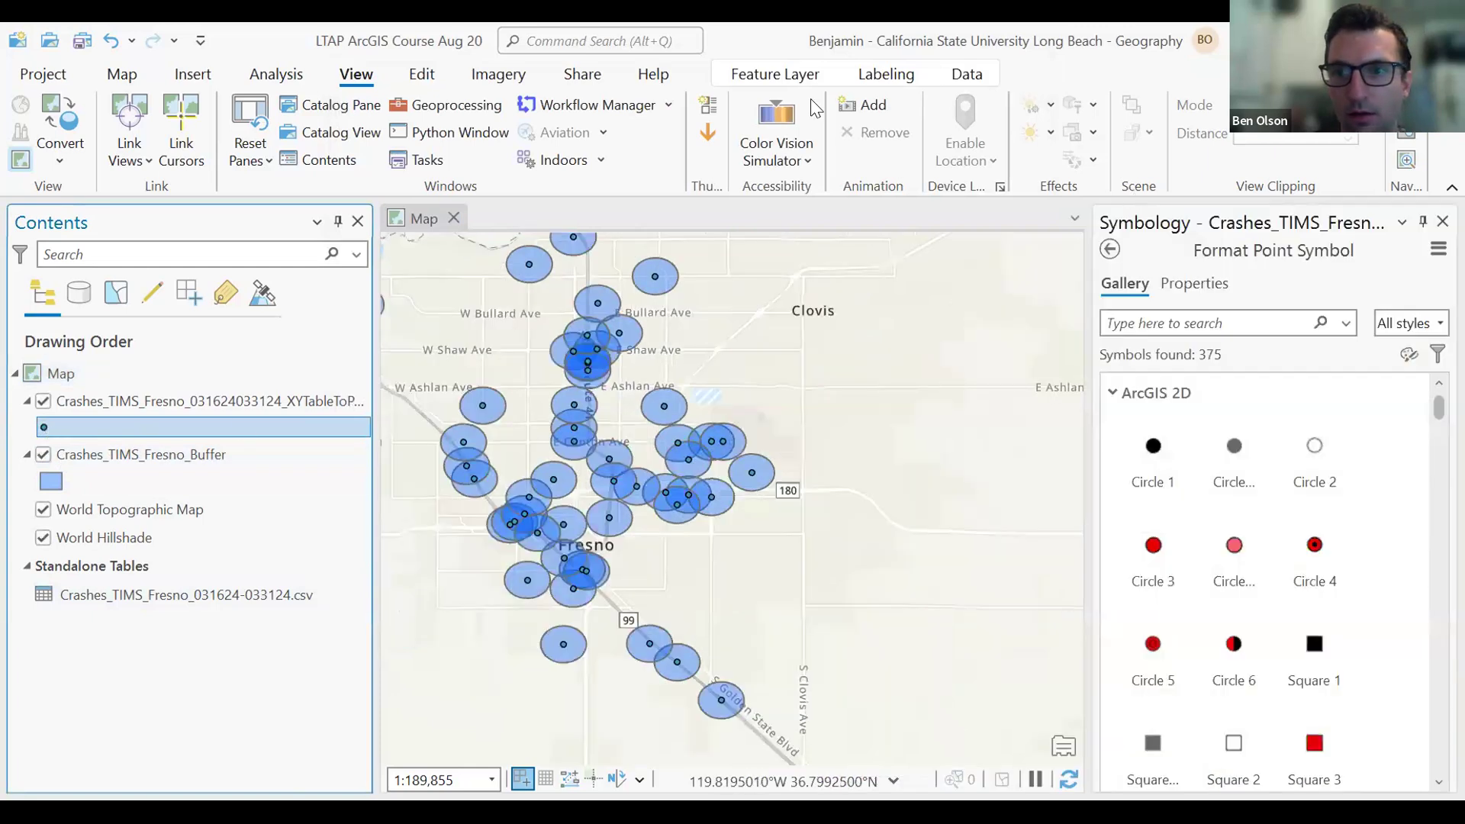
pyautogui.click(1153, 451)
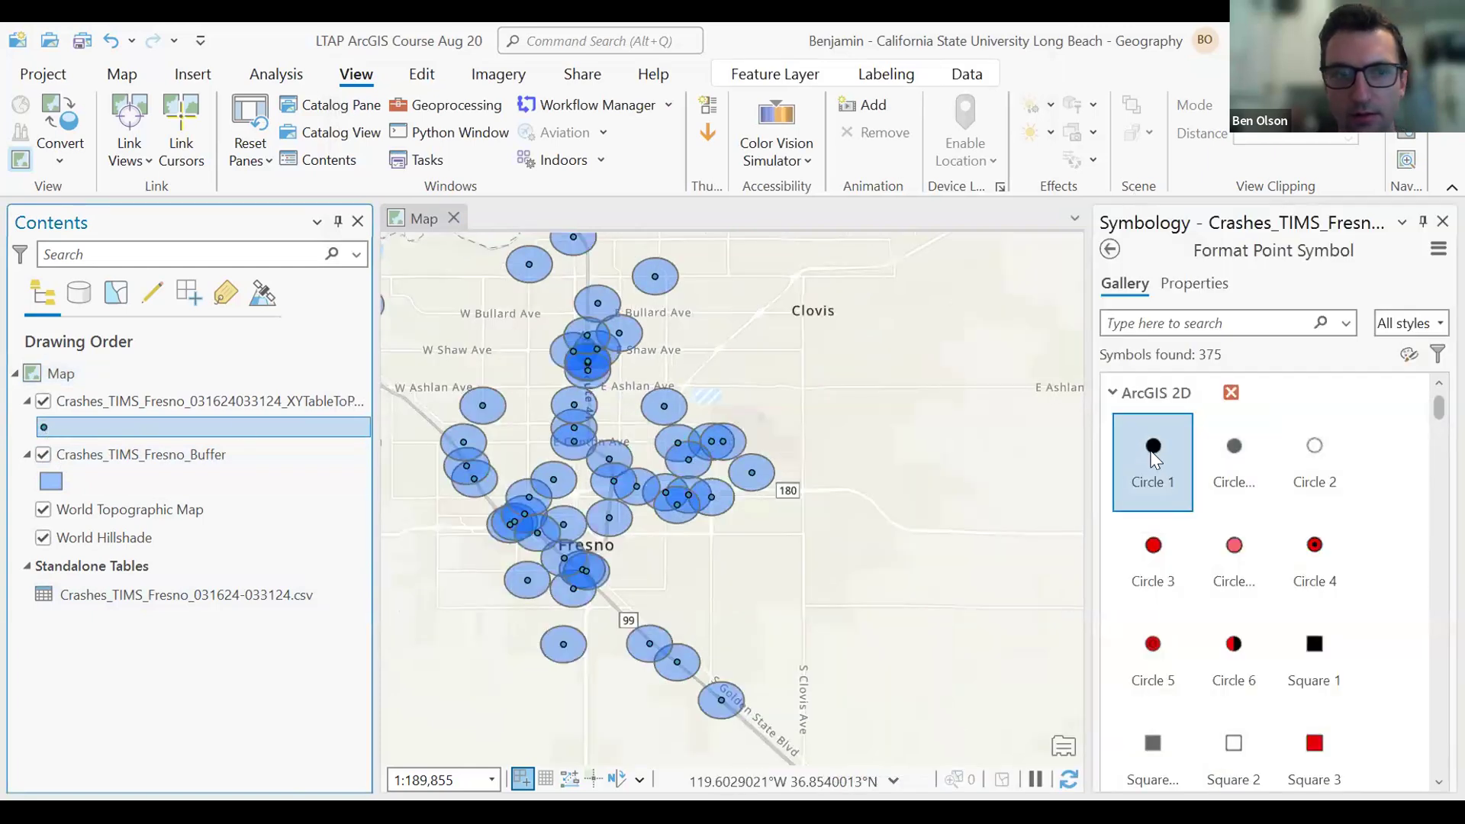
pyautogui.moveTo(1438, 407)
pyautogui.mouseDown()
pyautogui.moveTo(1439, 481)
pyautogui.moveTo(1438, 407)
pyautogui.mouseUp()
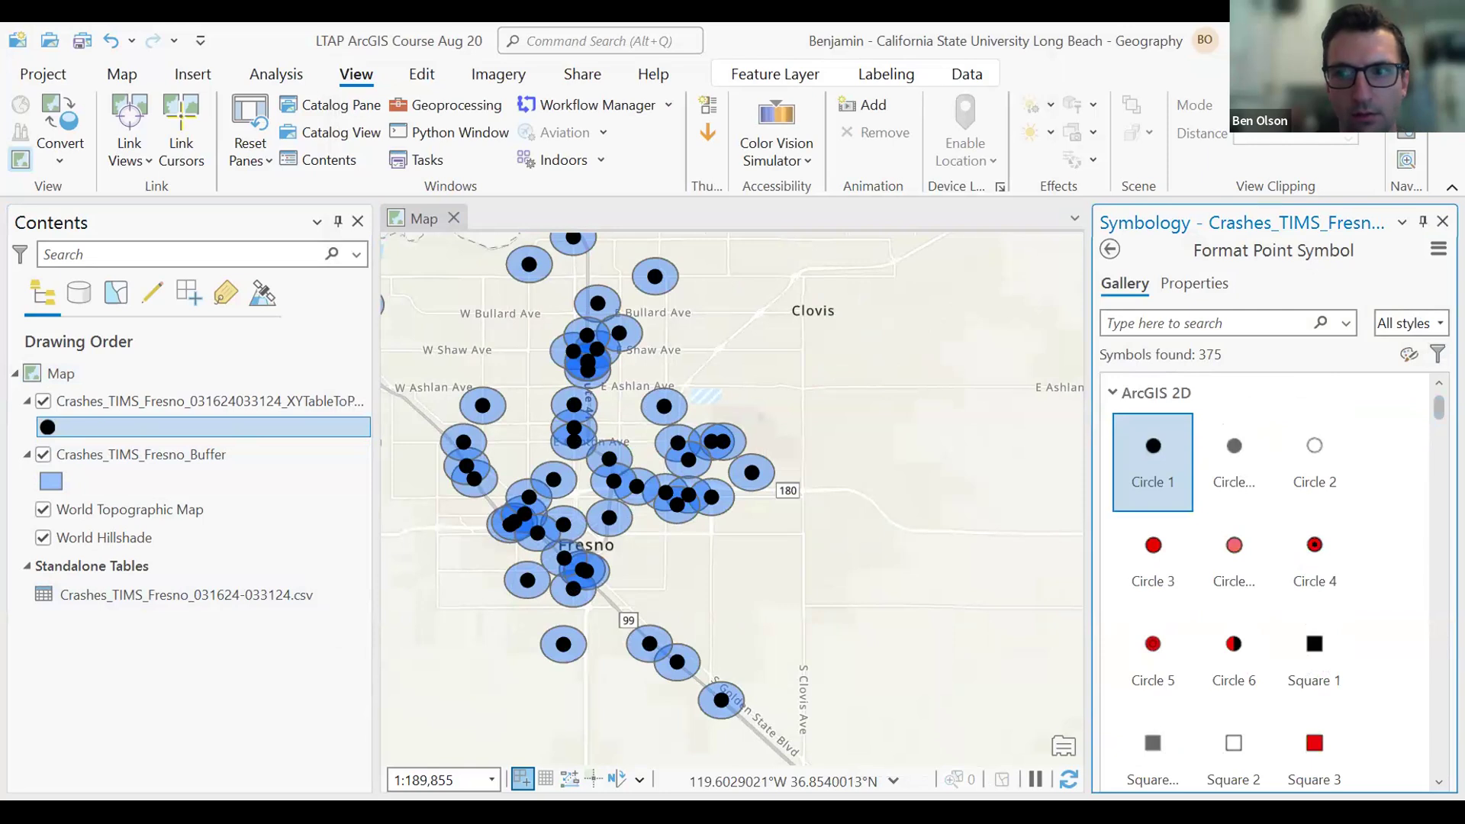
pyautogui.click(1442, 221)
# Move the crash point layer below Crashes_TIMS_Fresno_Buffer in the drawing order.
pyautogui.moveTo(1024, 390); pyautogui.dragTo(1146, 403)
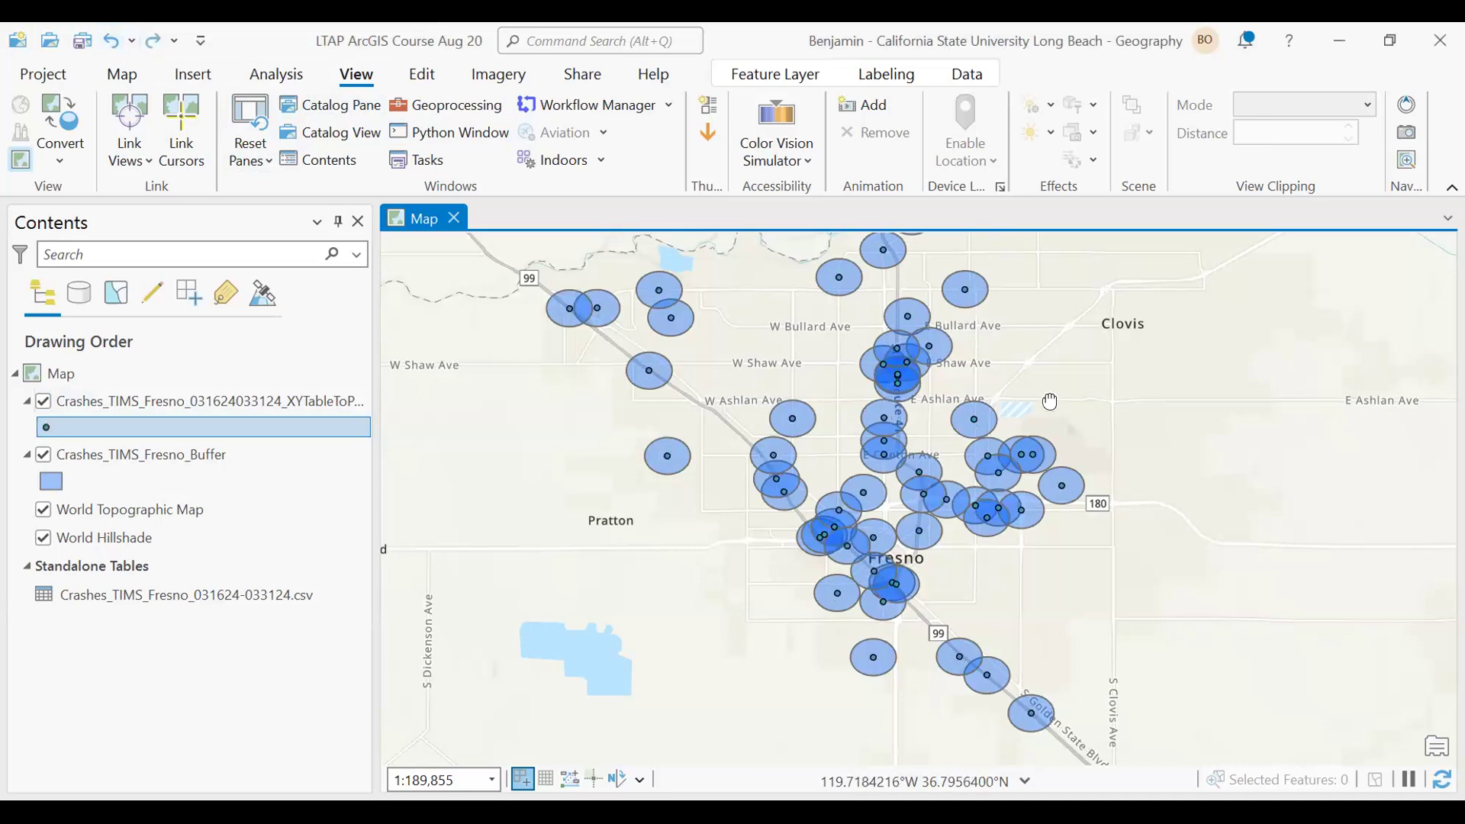
pyautogui.moveTo(1062, 405); pyautogui.dragTo(1019, 403)
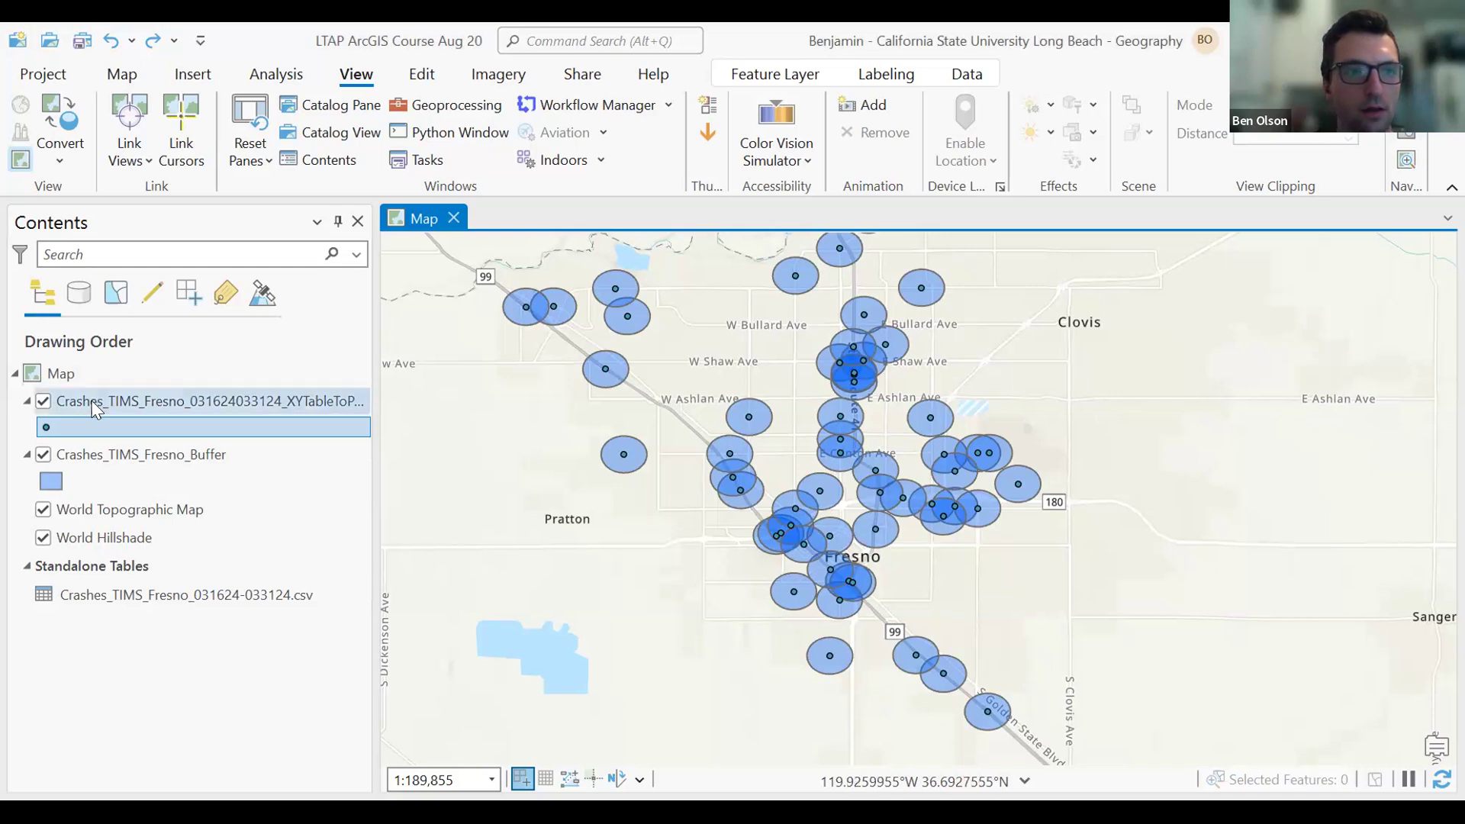
pyautogui.moveTo(90, 400); pyautogui.dragTo(76, 494)
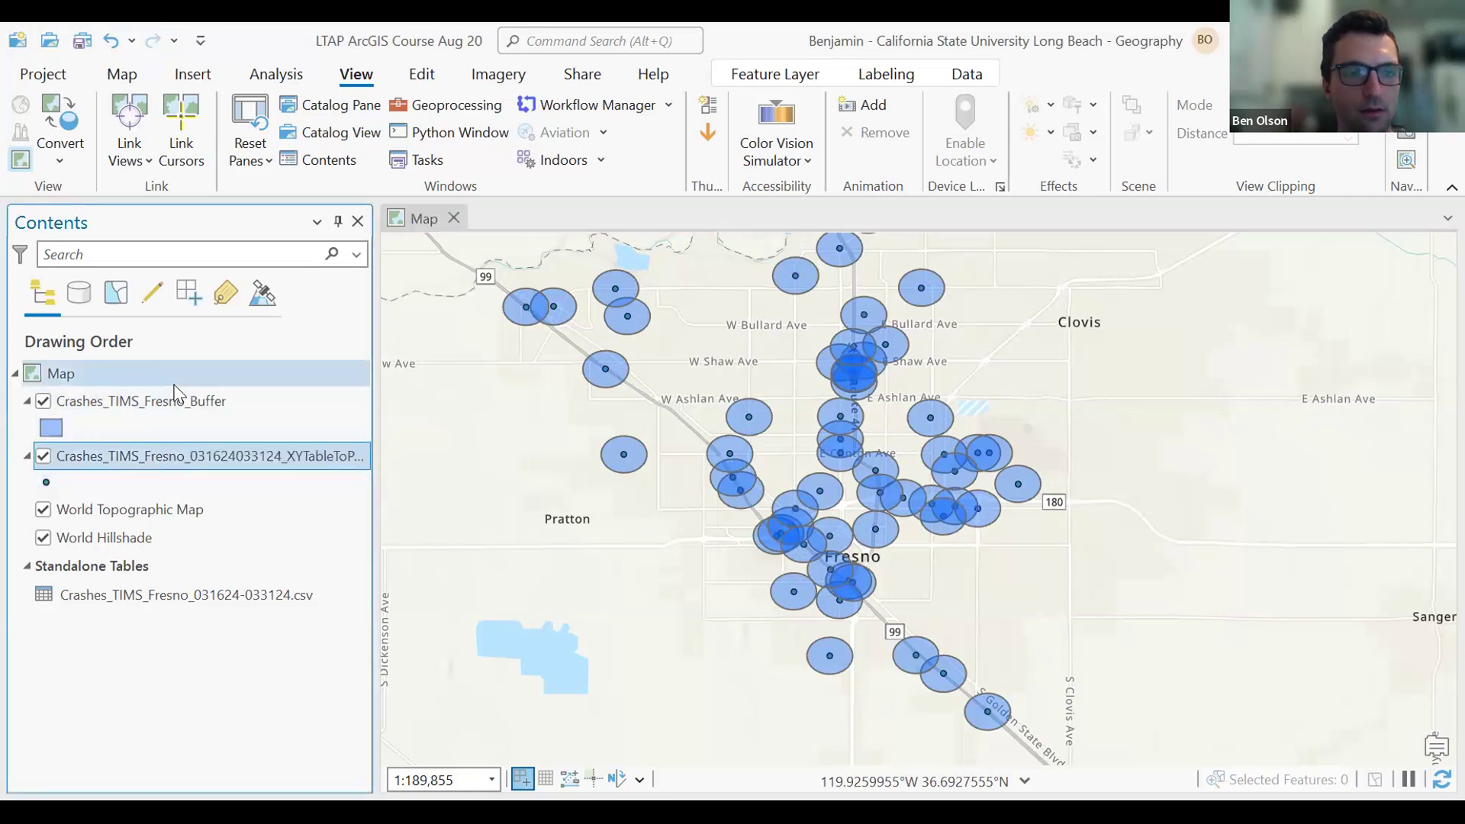
pyautogui.click(106, 459)
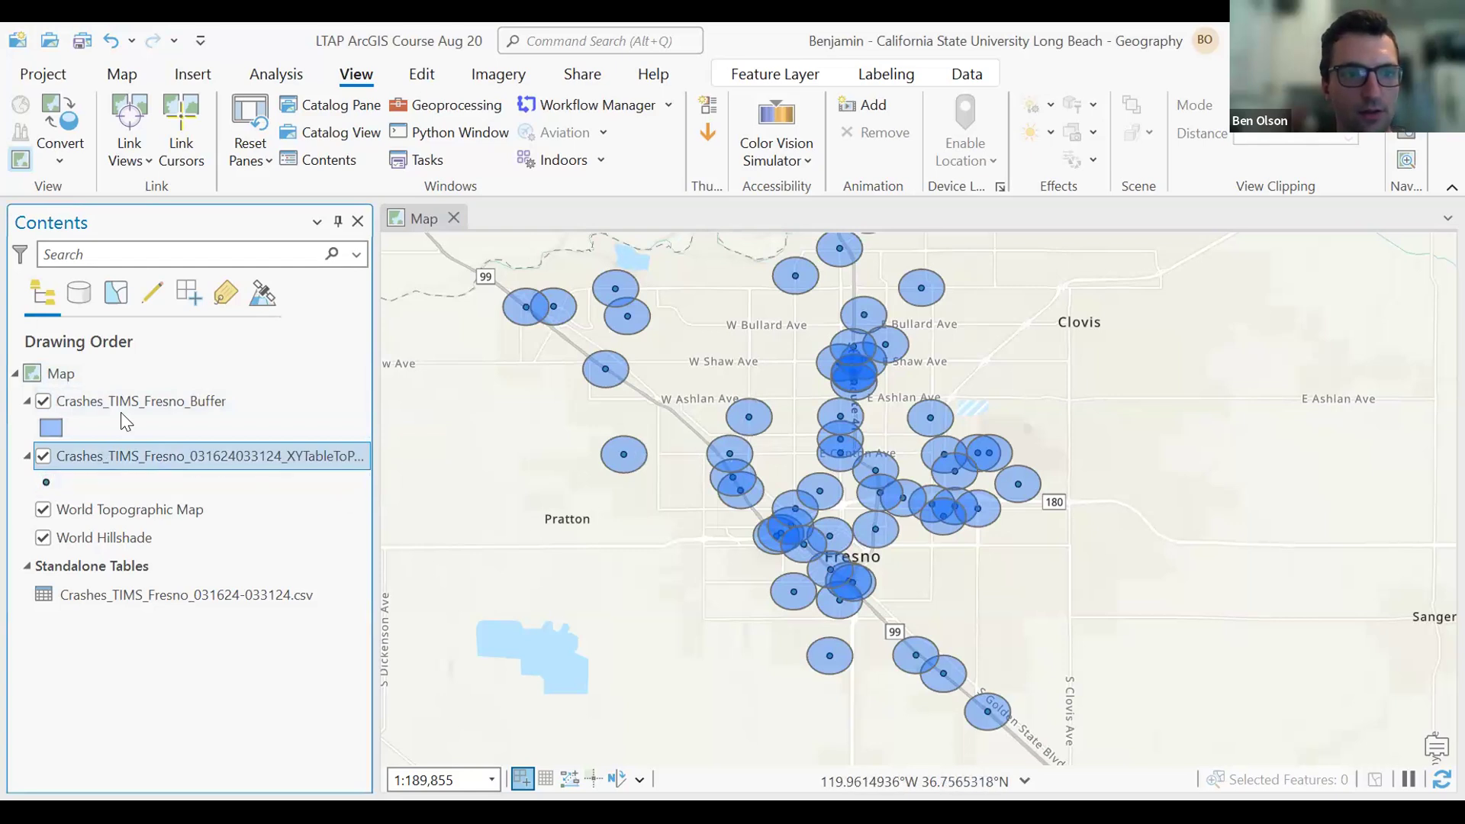
# Open the Crashes_TIMS_Fresno_Buffer symbol and examine its polygon gallery, appearance properties and fill color choices.
pyautogui.click(61, 431)
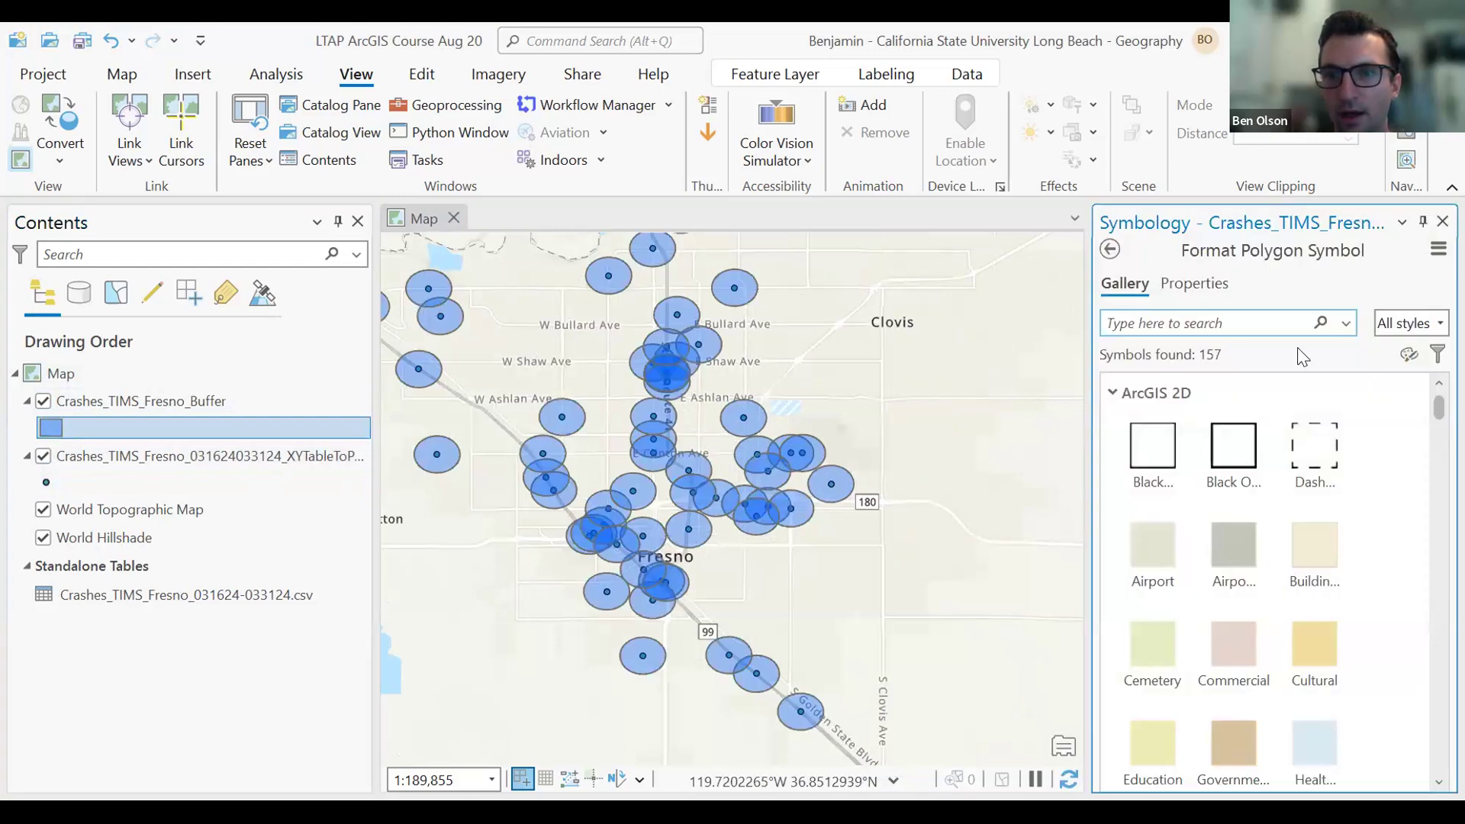
pyautogui.scroll(-3, 1266, 580)
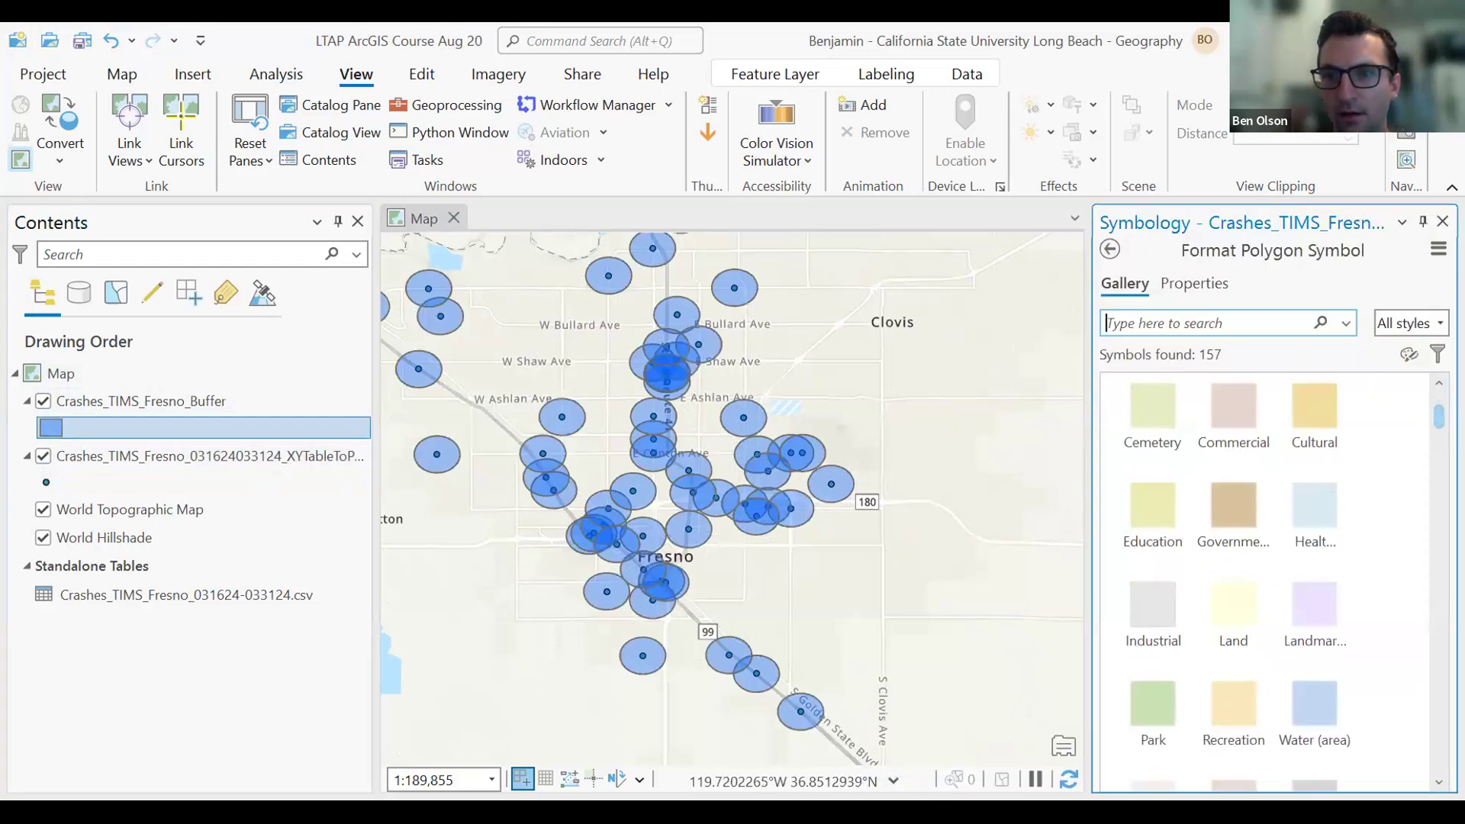
pyautogui.scroll(3, 1266, 580)
pyautogui.click(1195, 284)
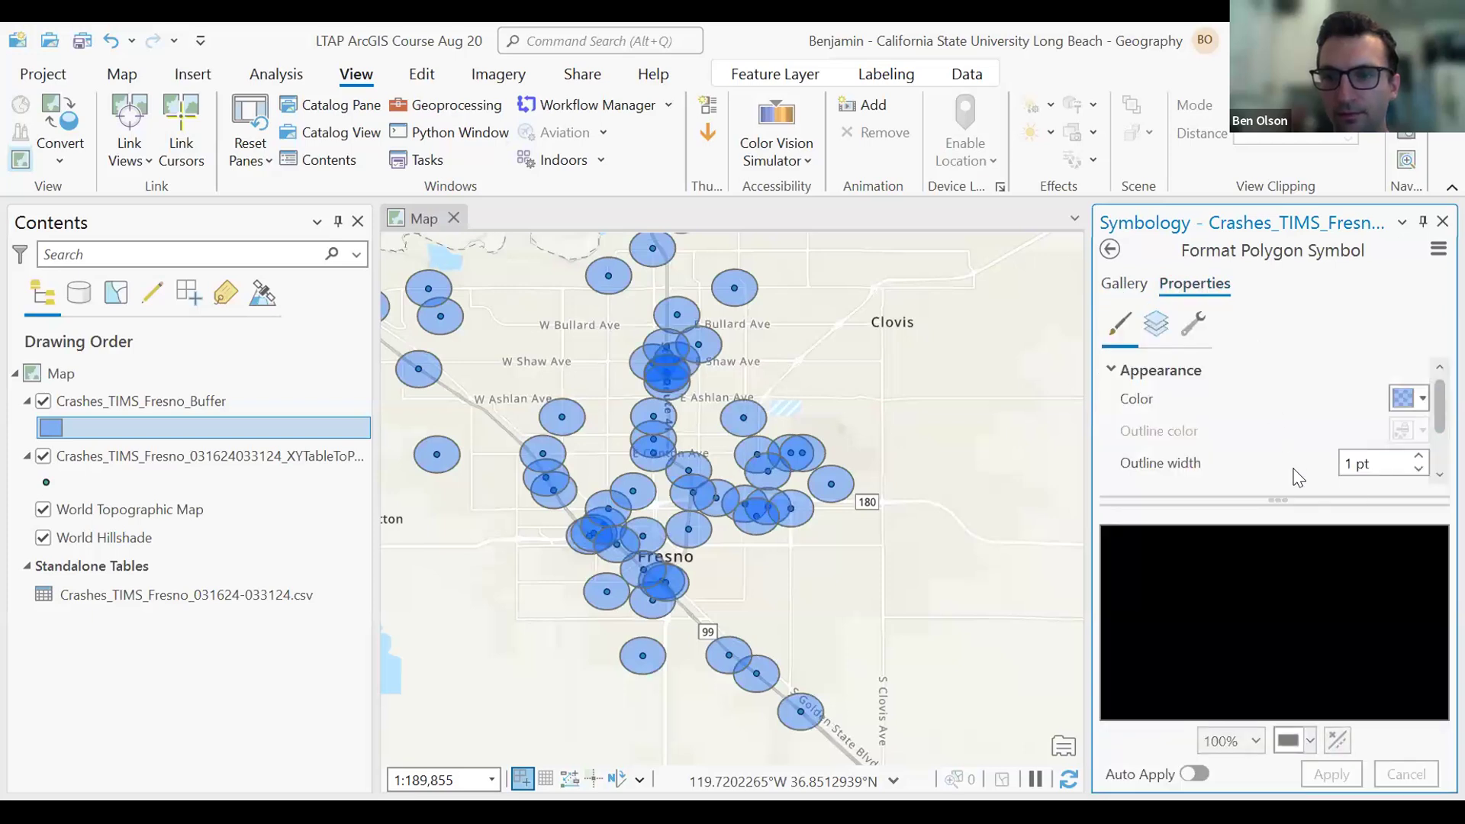
pyautogui.scroll(-2, 1266, 427)
pyautogui.scroll(2, 1404, 397)
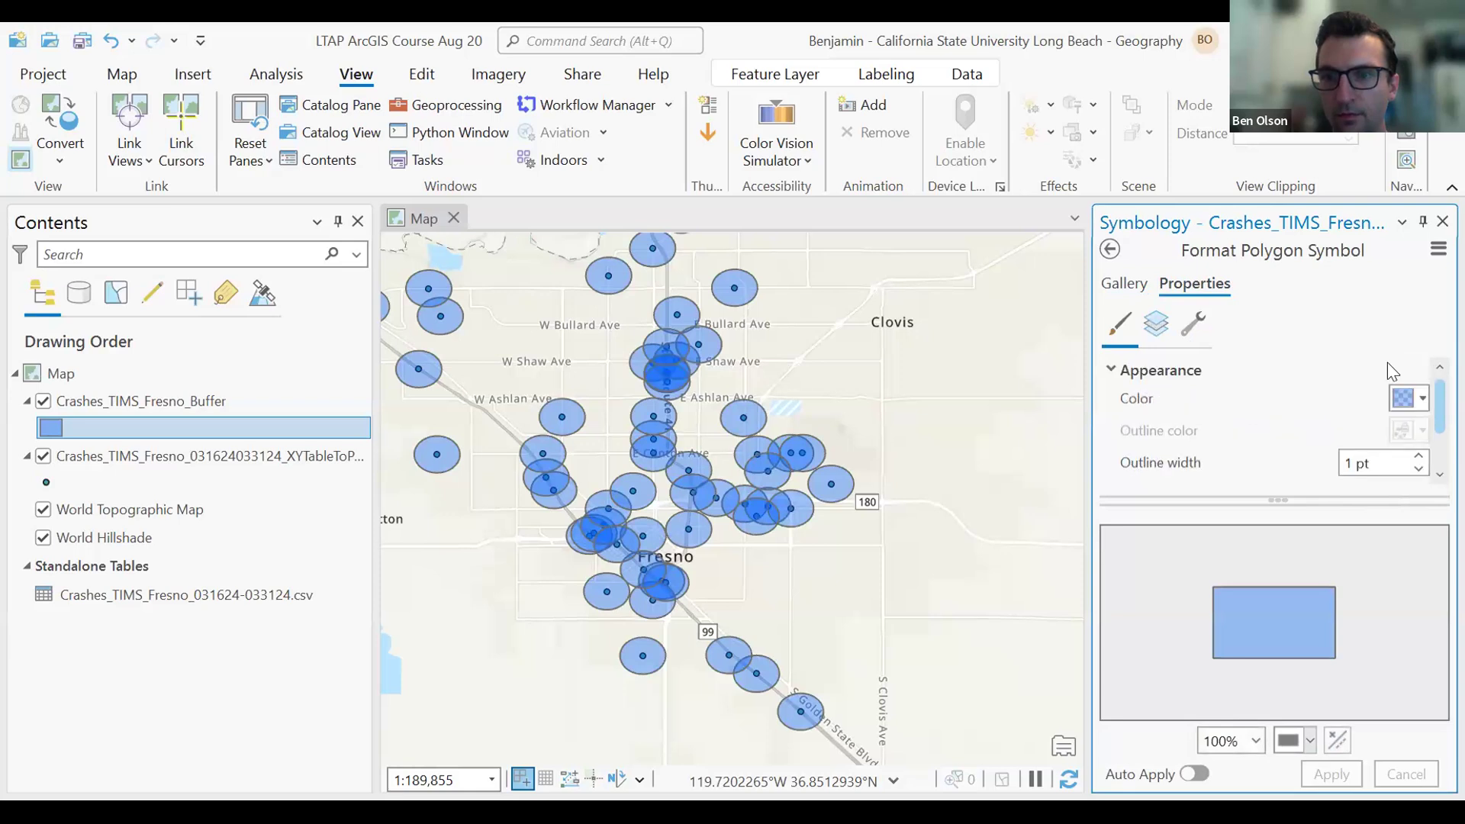
pyautogui.click(1420, 399)
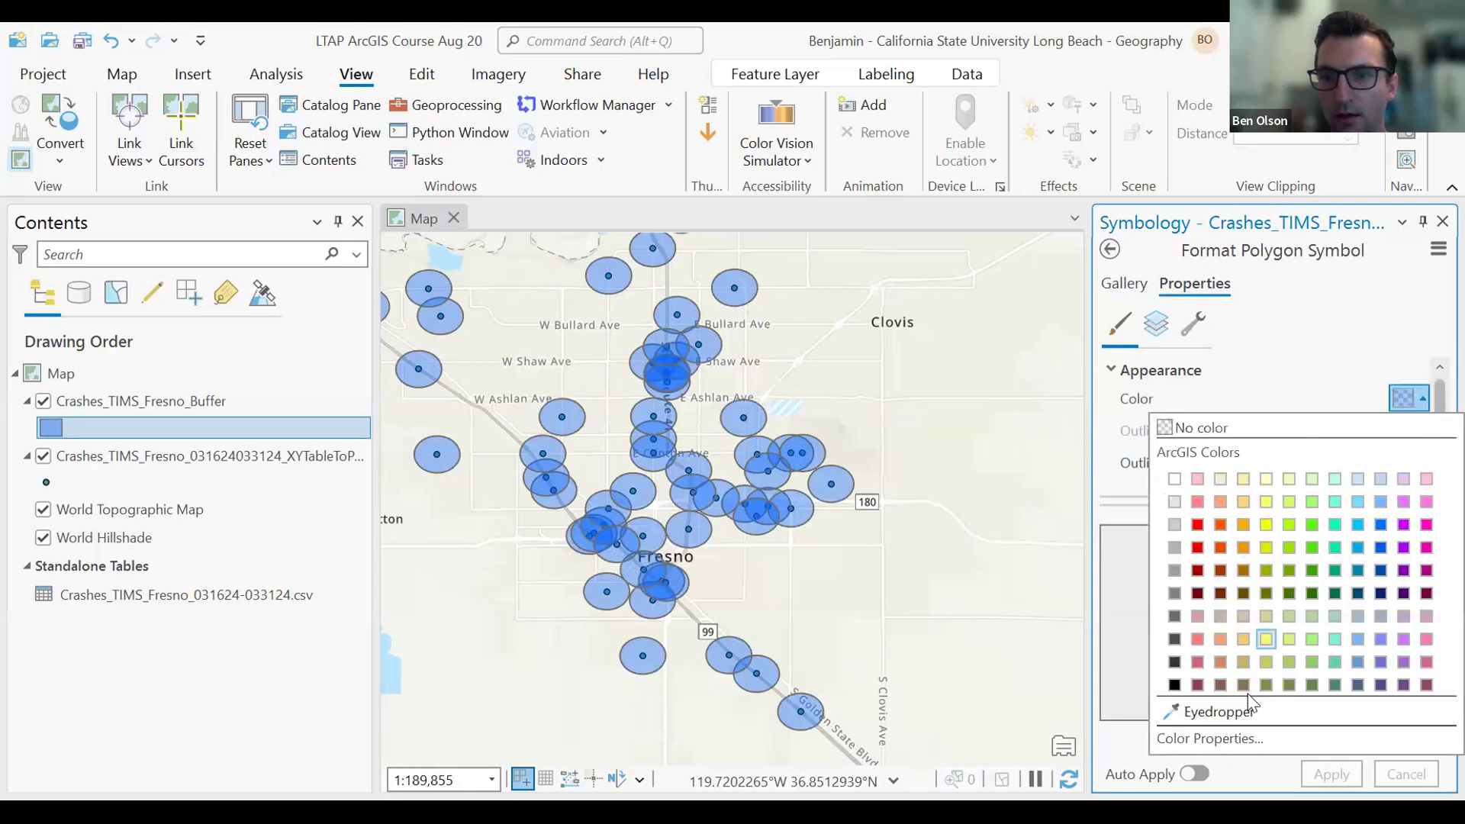
pyautogui.click(1125, 323)
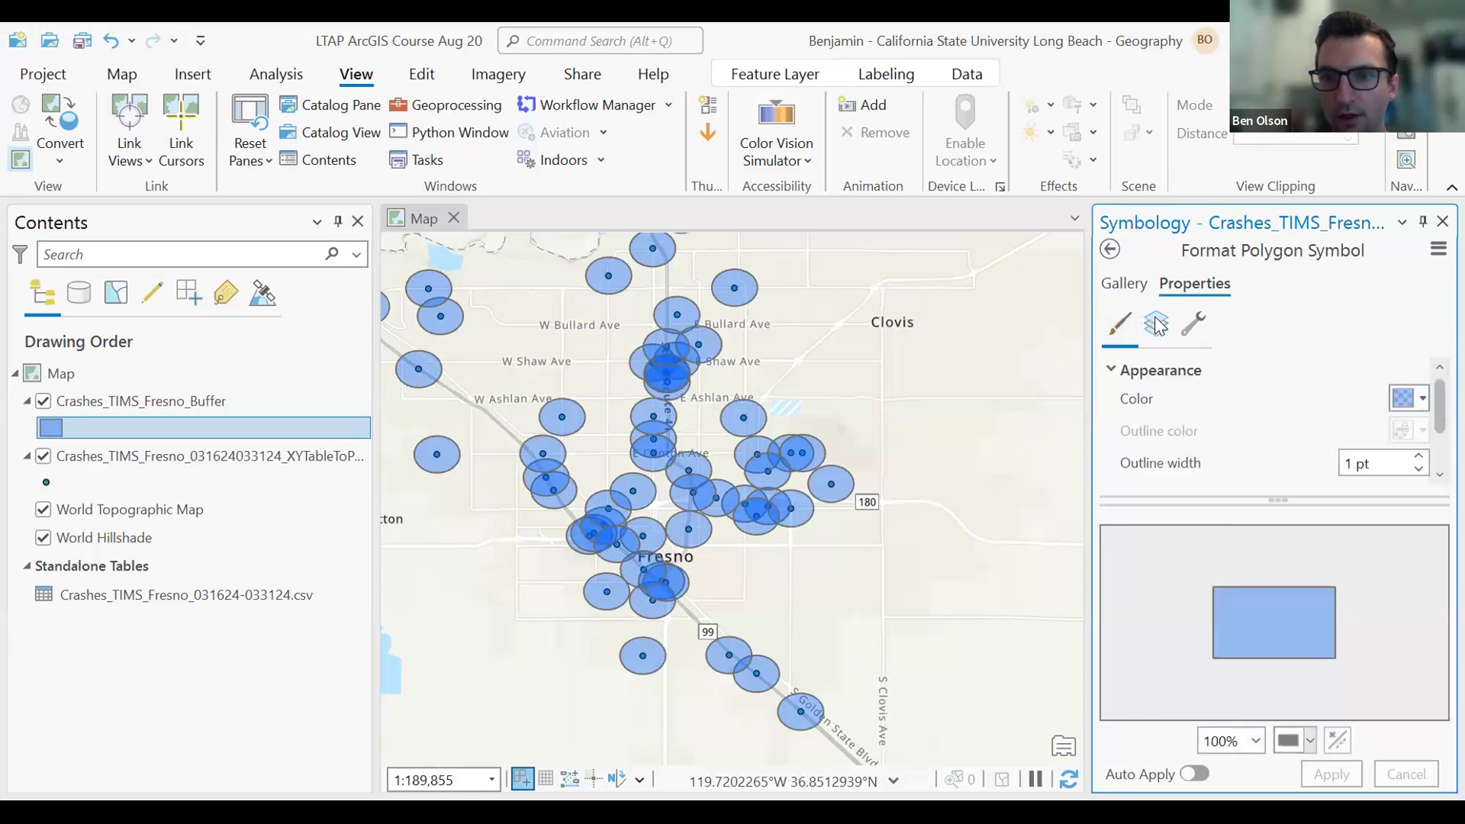
# Examine the buffer symbol's stroke and fill layer settings and its structure effects.
pyautogui.click(1156, 324)
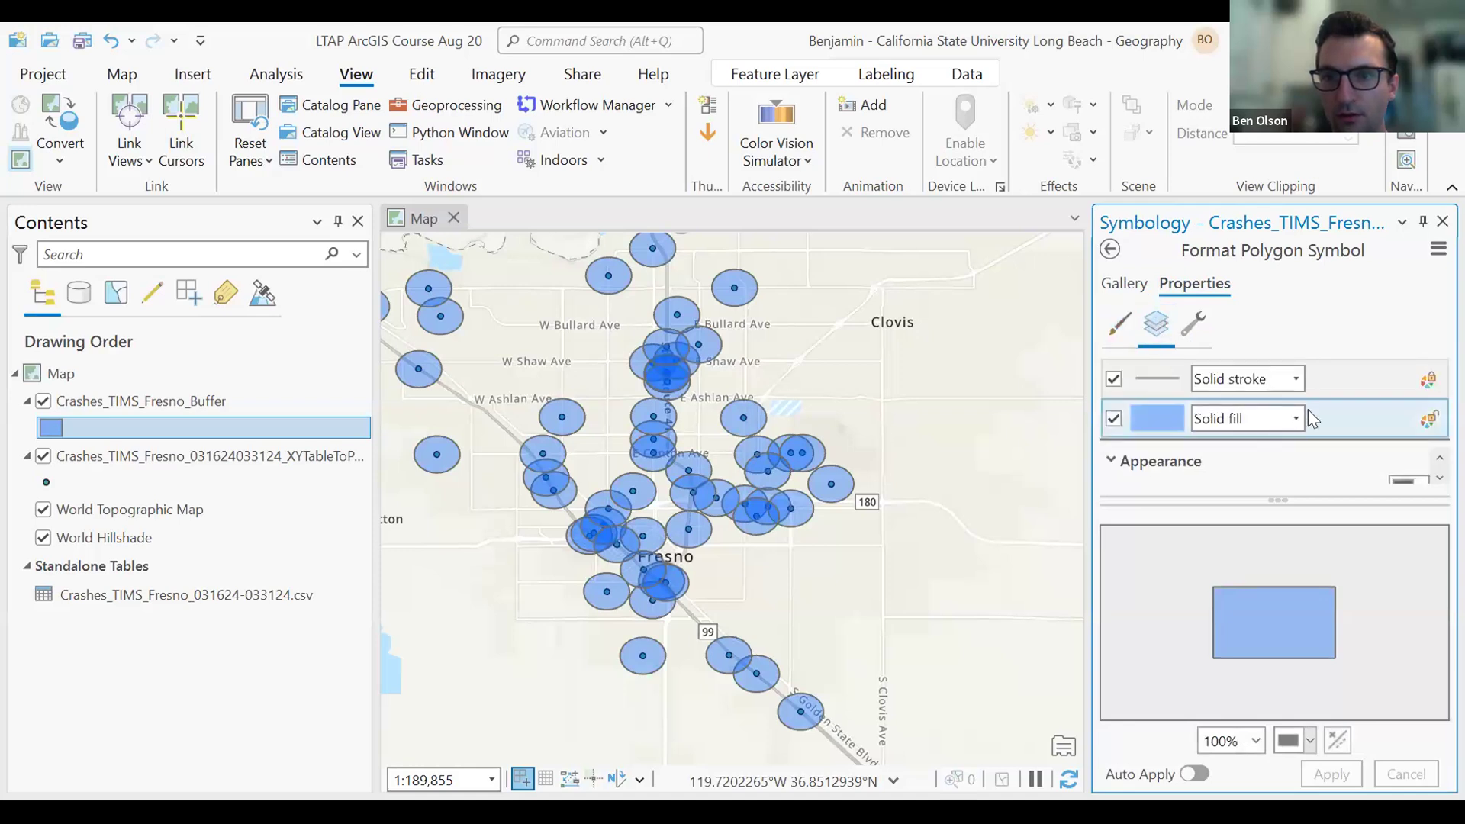
pyautogui.scroll(-2, 1373, 458)
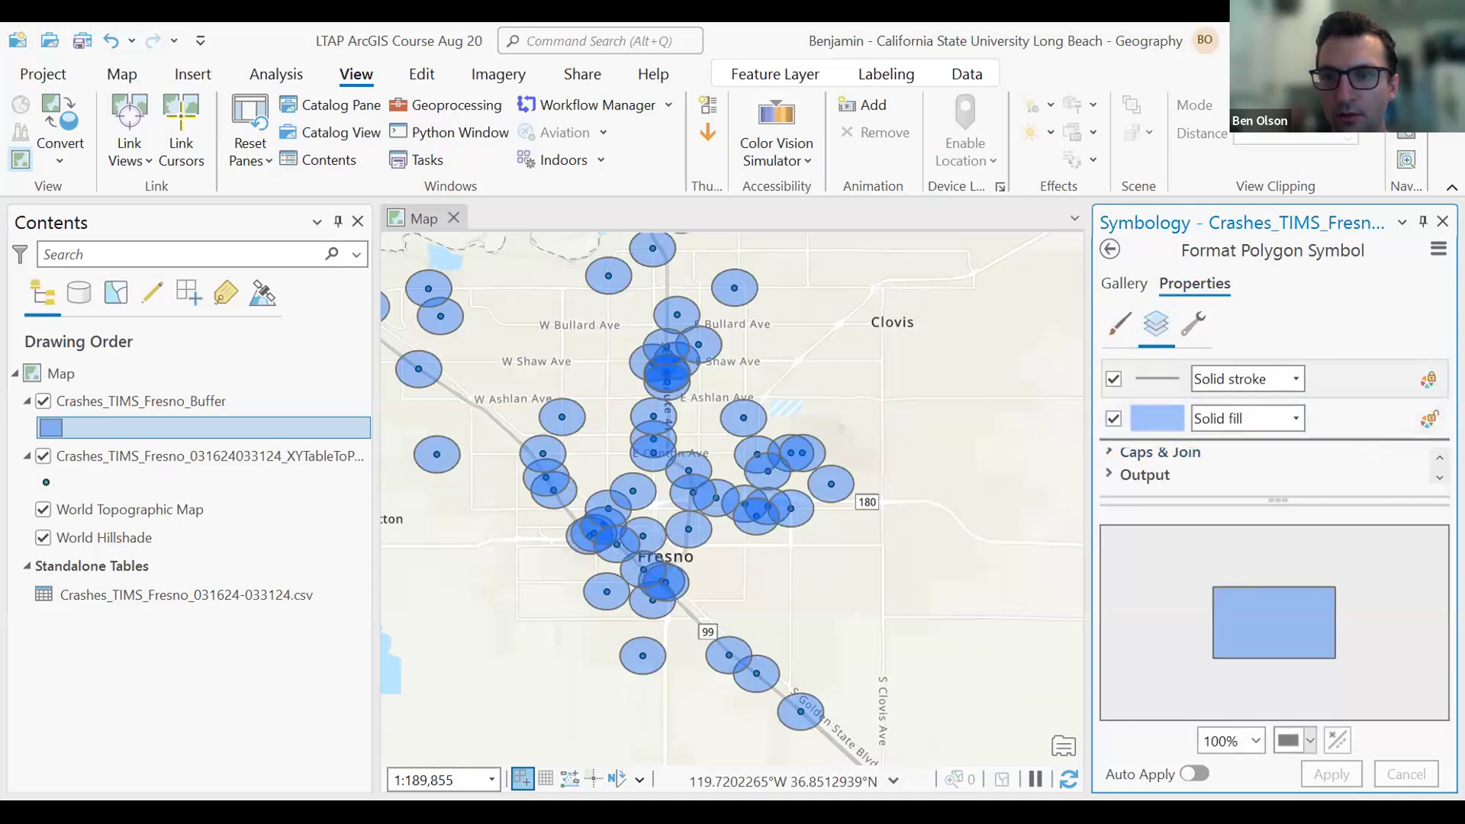
pyautogui.scroll(4, 1266, 466)
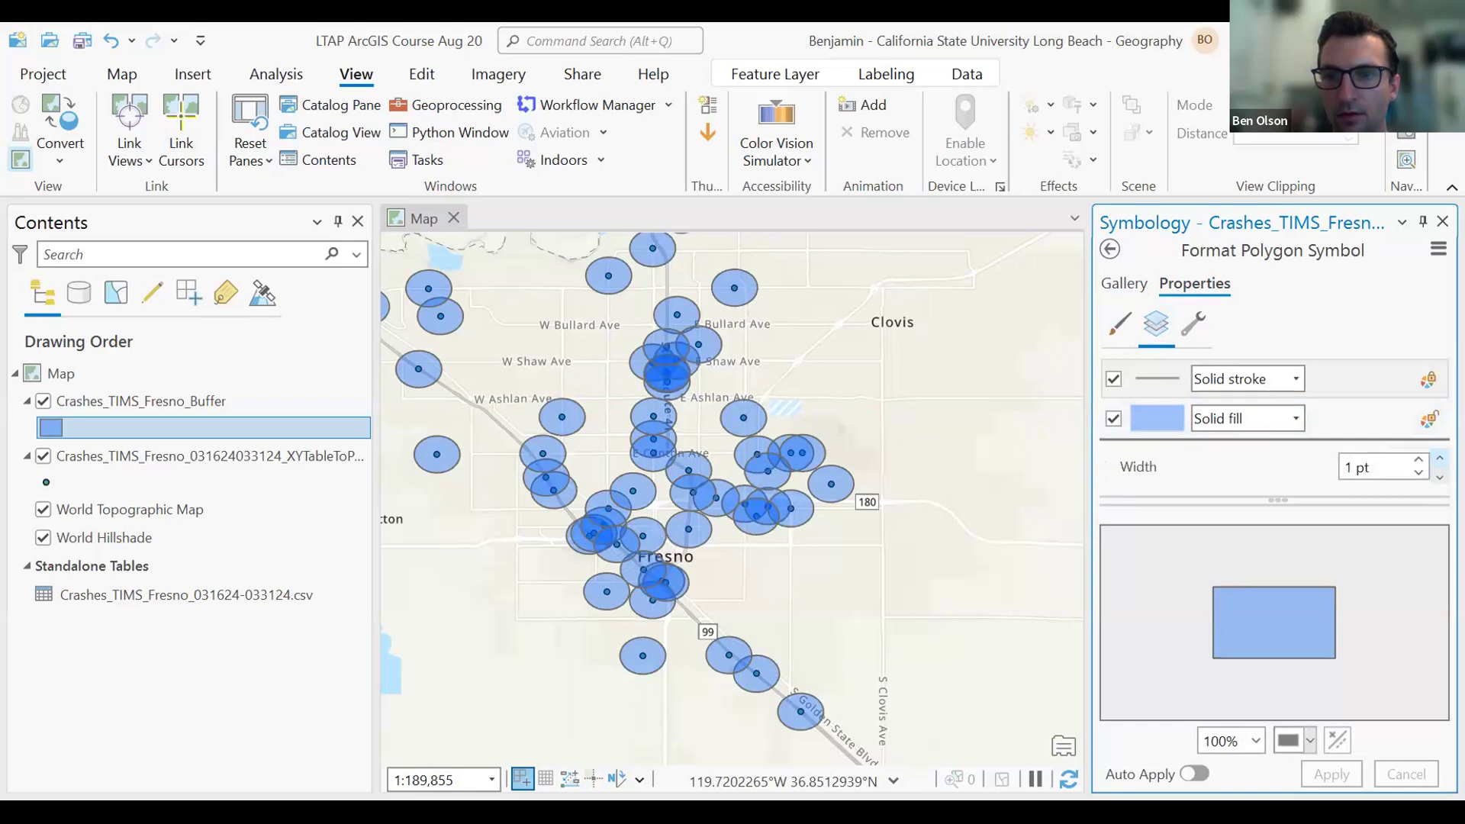
pyautogui.scroll(-2, 1335, 469)
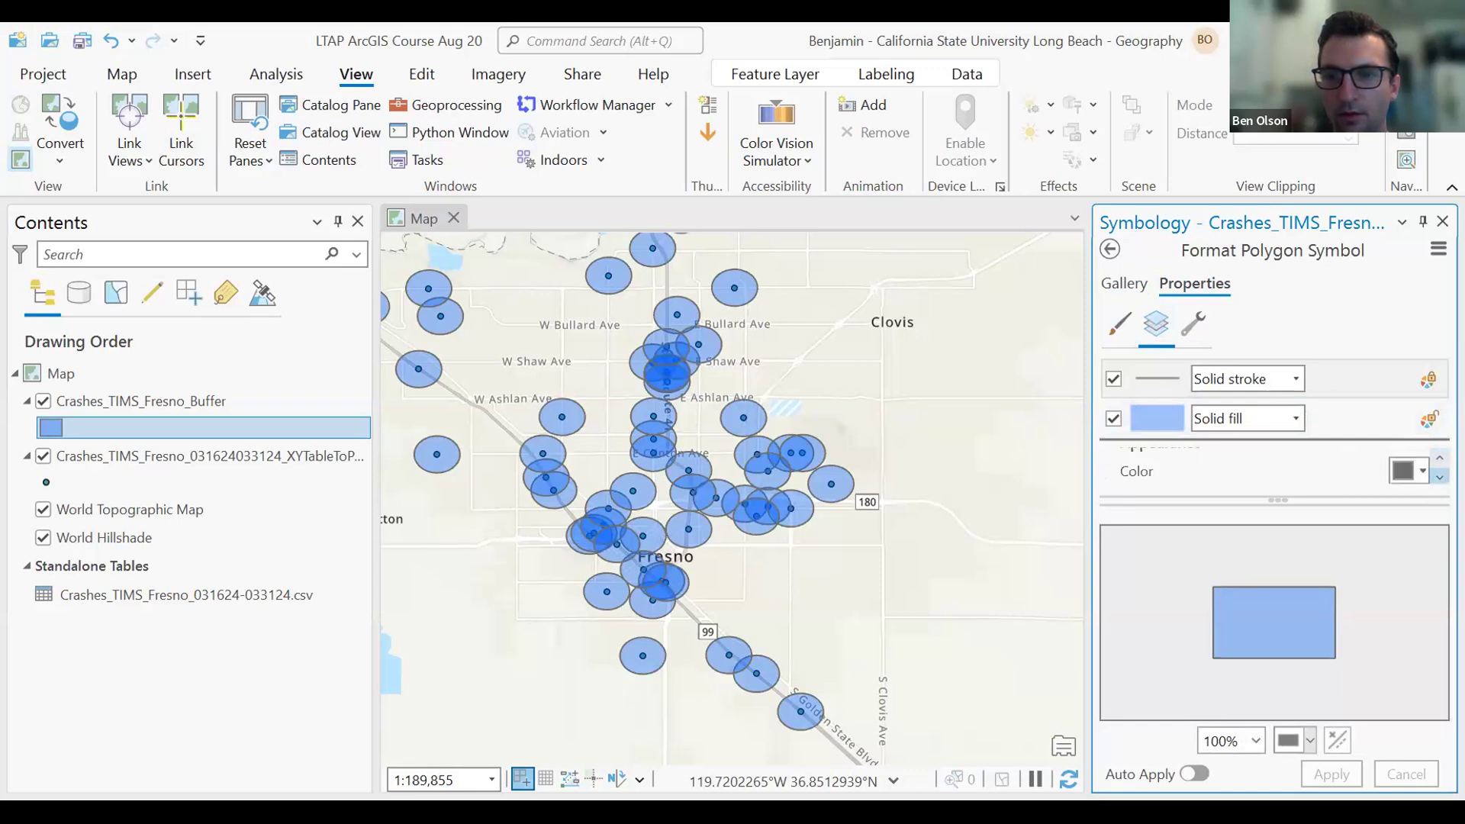
pyautogui.scroll(-4, 1274, 465)
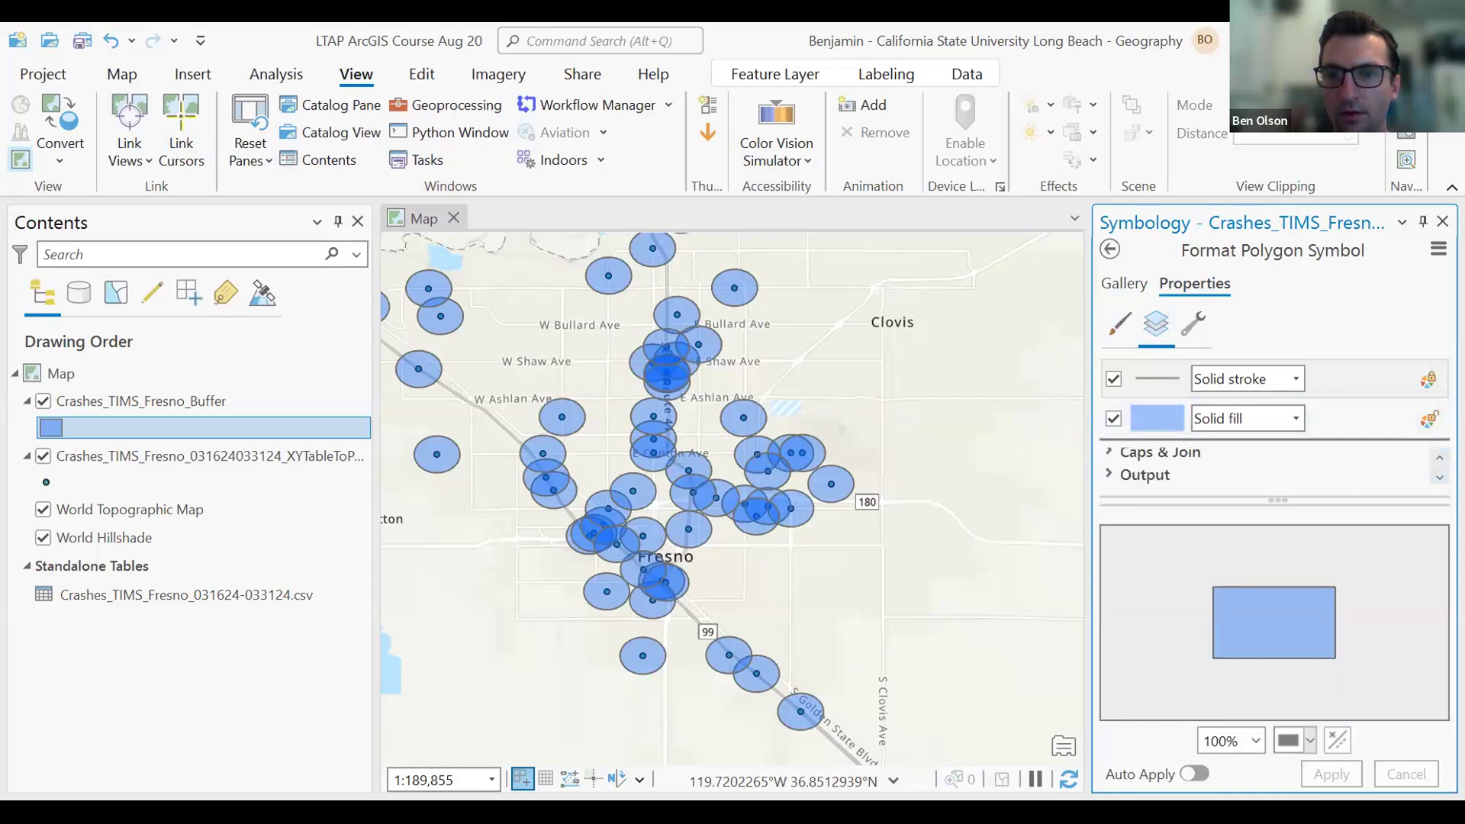
pyautogui.click(1192, 324)
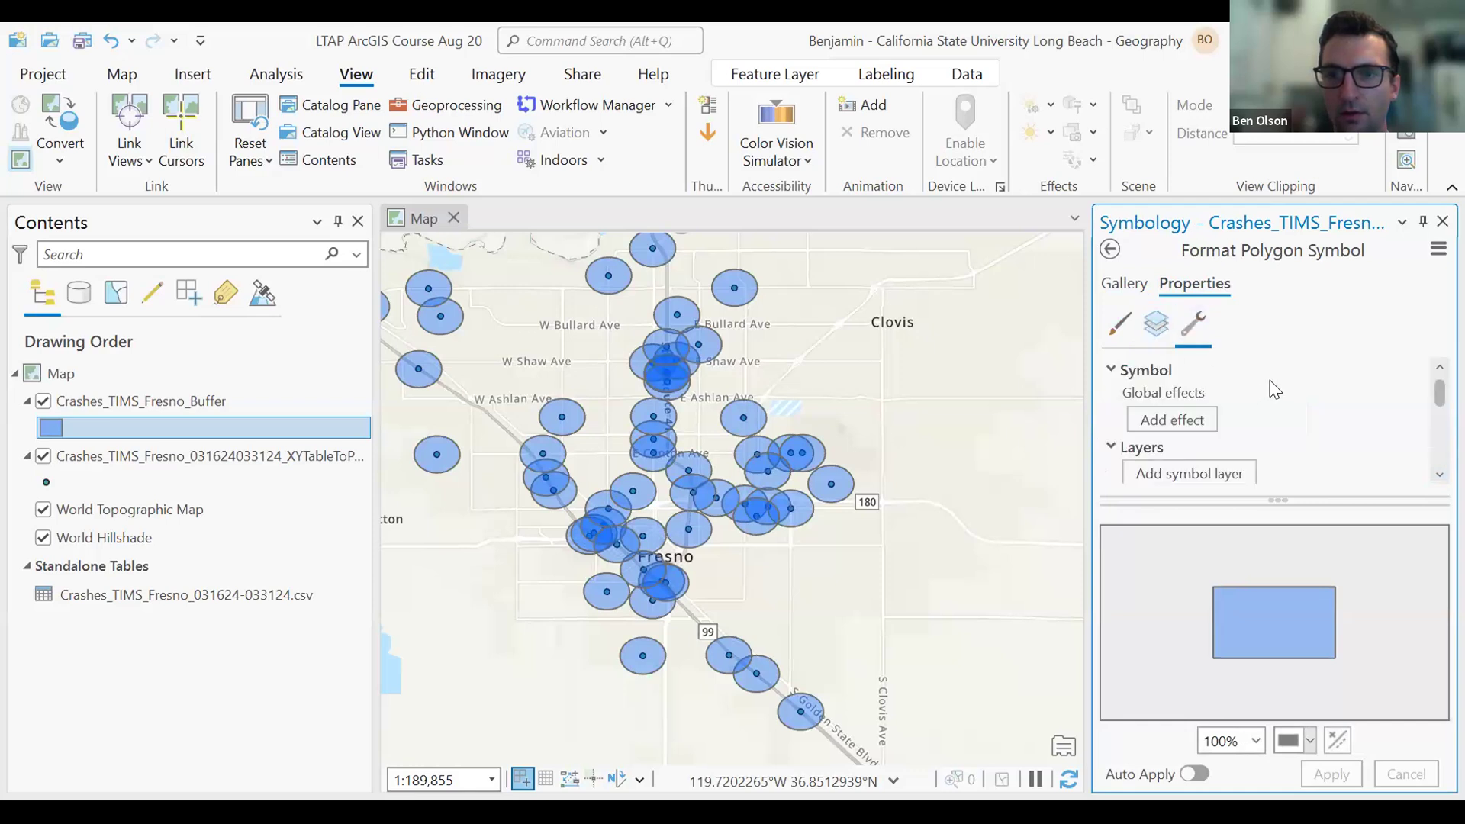
pyautogui.scroll(-3, 1275, 389)
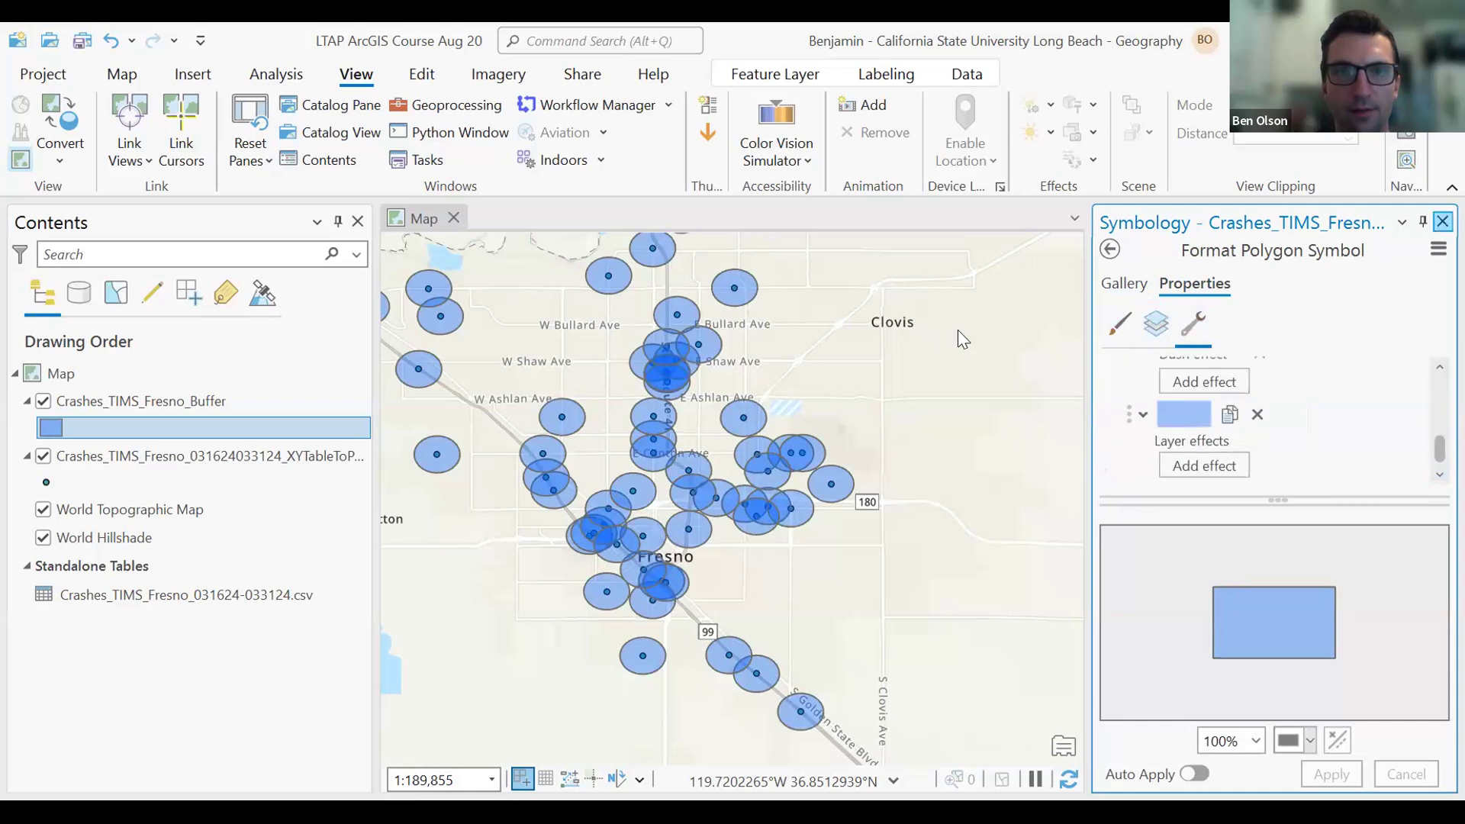
# Move the crash point layer back above Crashes_TIMS_Fresno_Buffer in the drawing order.
pyautogui.moveTo(58, 447); pyautogui.dragTo(92, 397)
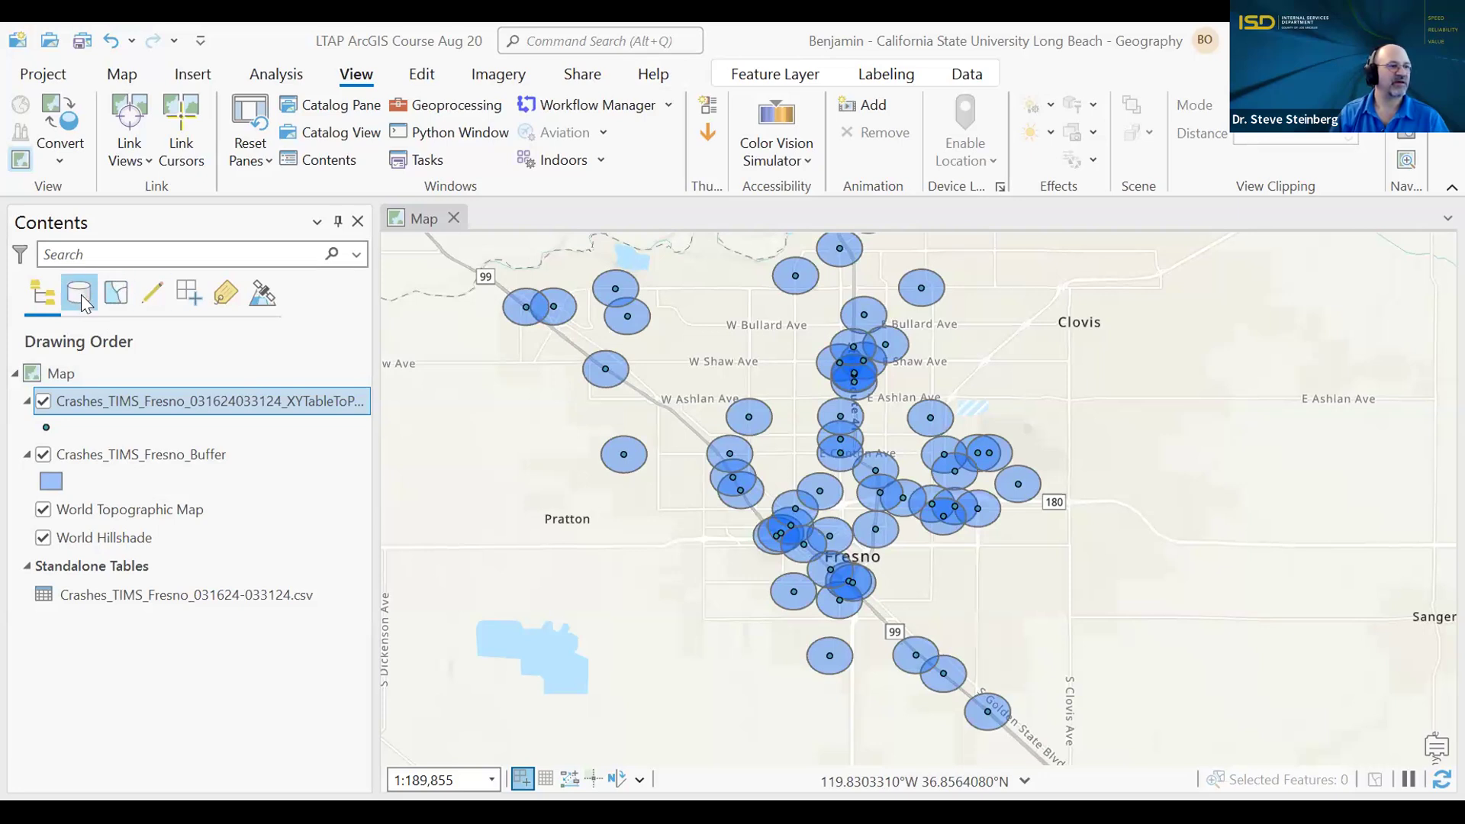
# Review the map contents listed by data source, by selection and by labeling.
pyautogui.click(115, 294)
pyautogui.click(76, 294)
pyautogui.click(199, 289)
pyautogui.click(124, 296)
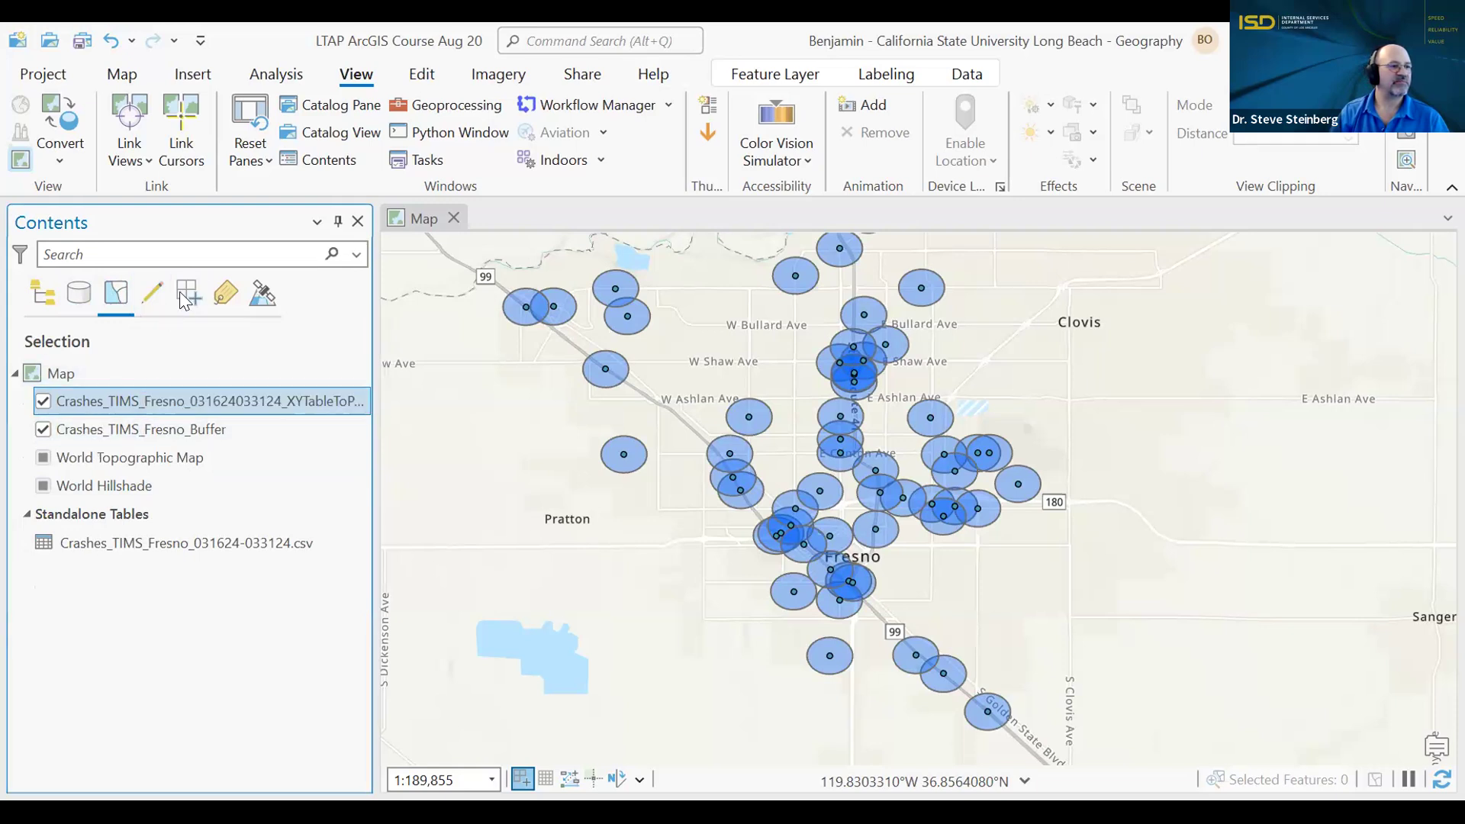
pyautogui.click(217, 290)
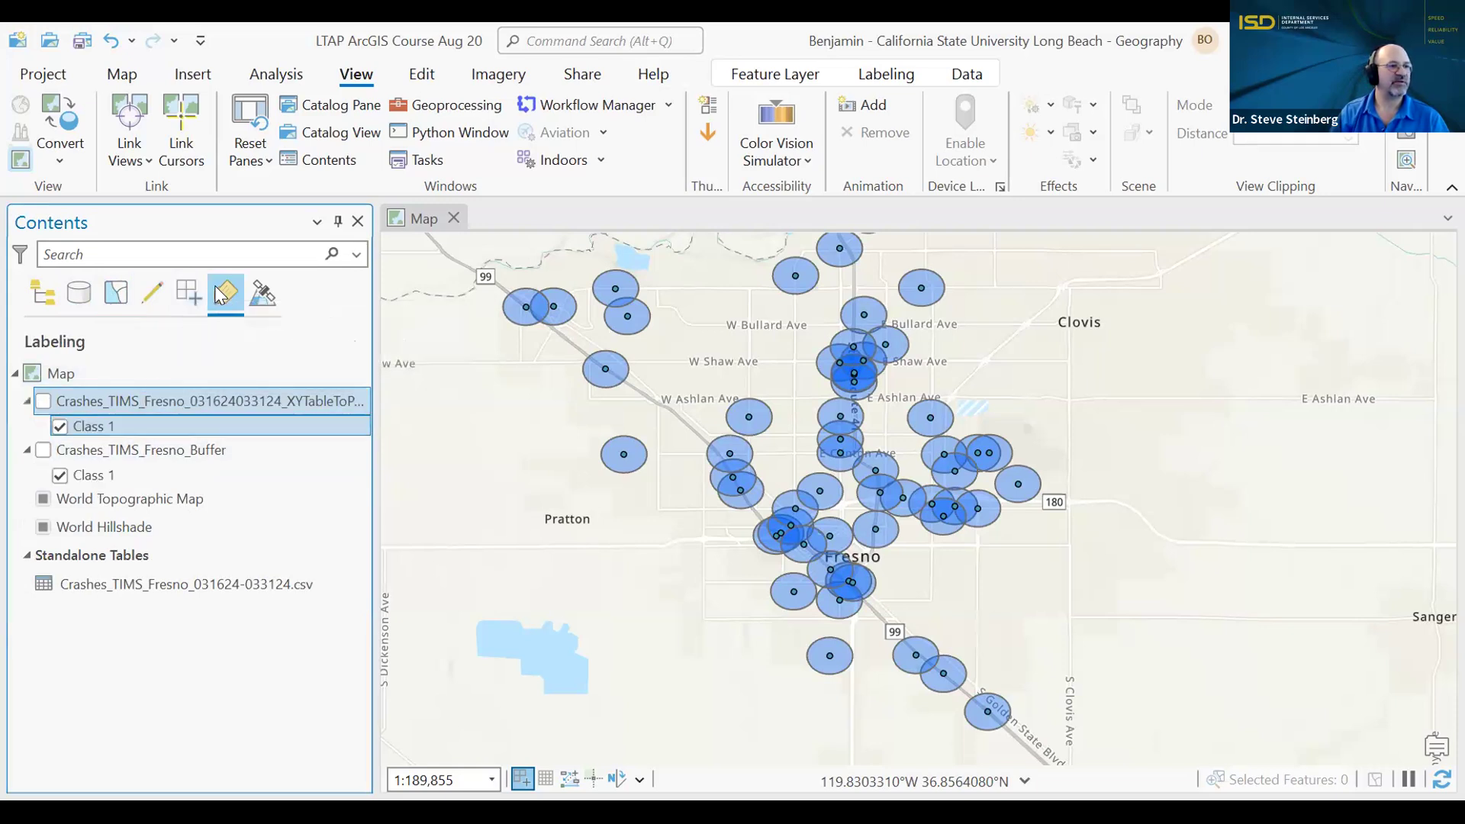
pyautogui.click(115, 432)
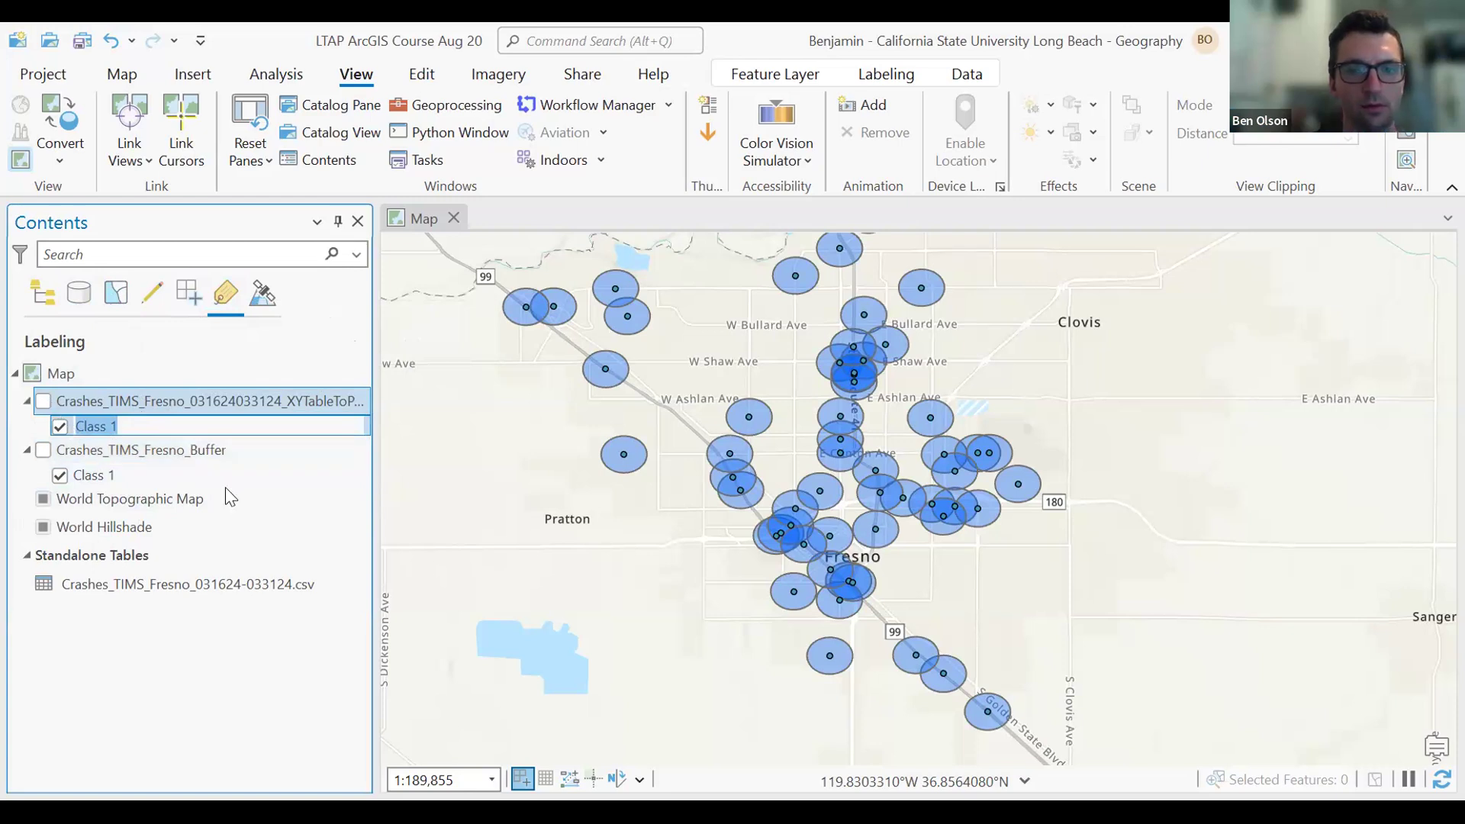
pyautogui.press('Escape')
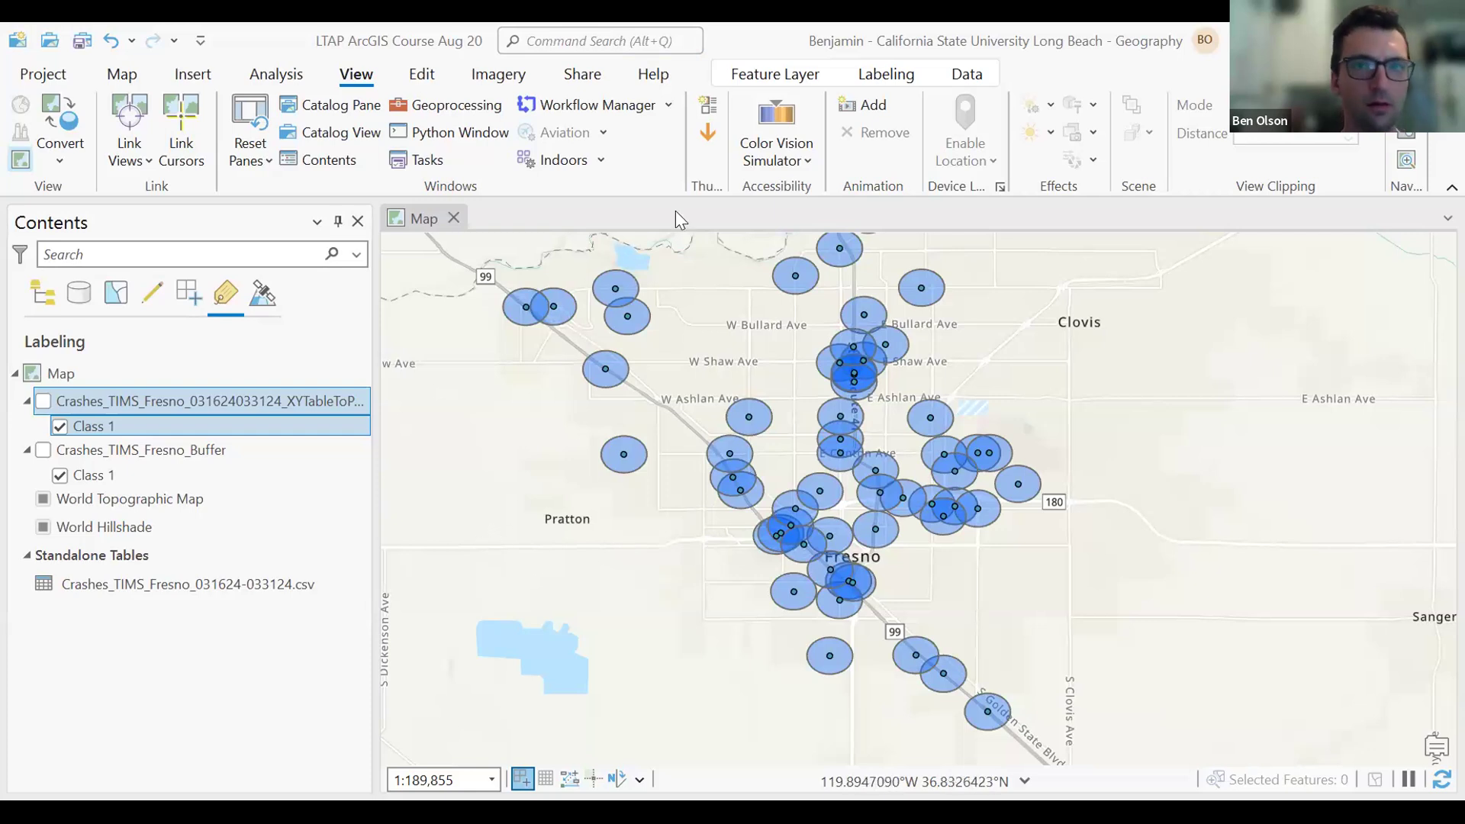
# Show the data tools for the crash point layer and list the map contents by drawing order.
pyautogui.click(967, 76)
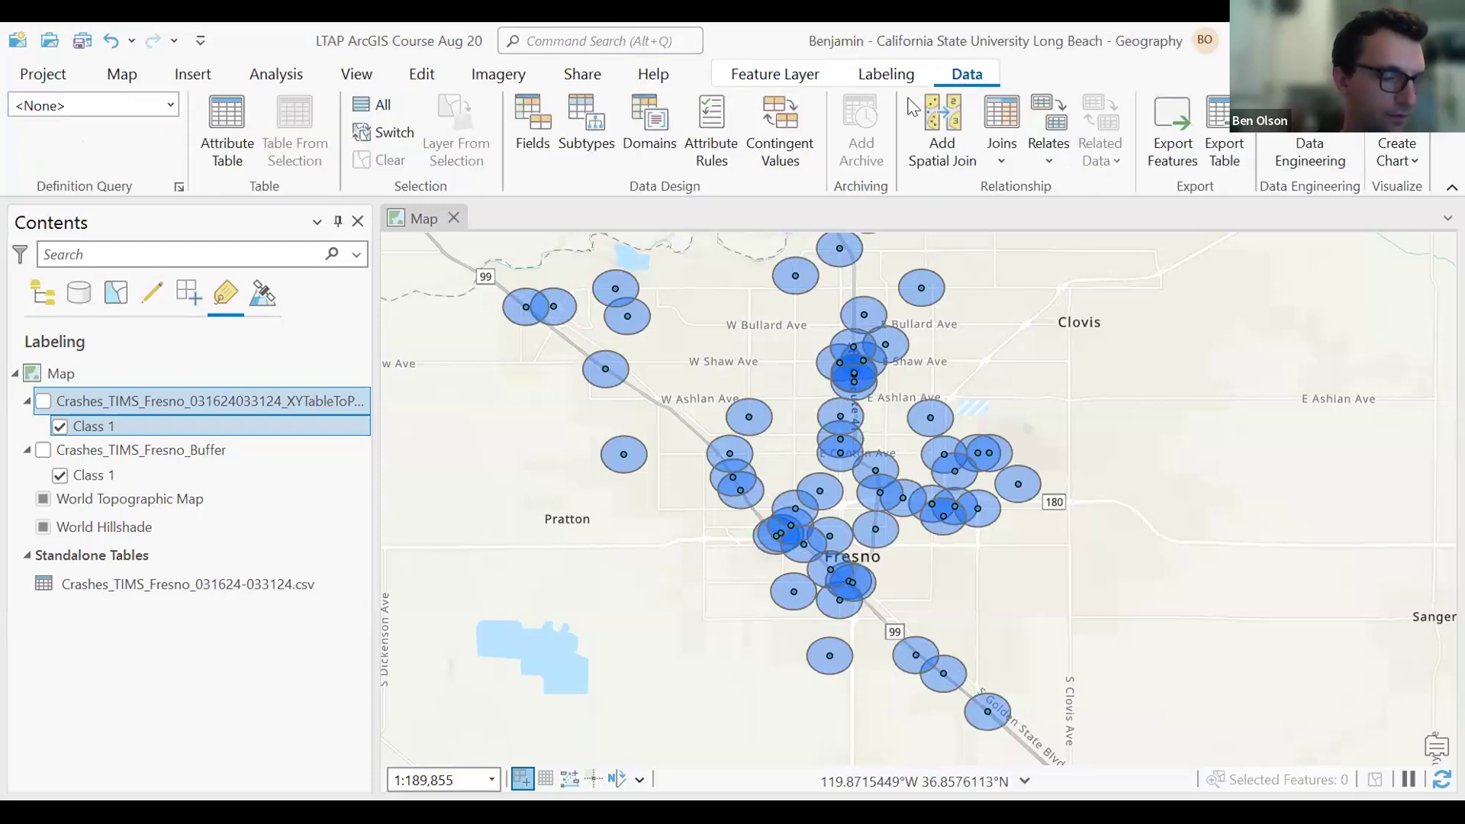
pyautogui.click(122, 396)
pyautogui.click(56, 307)
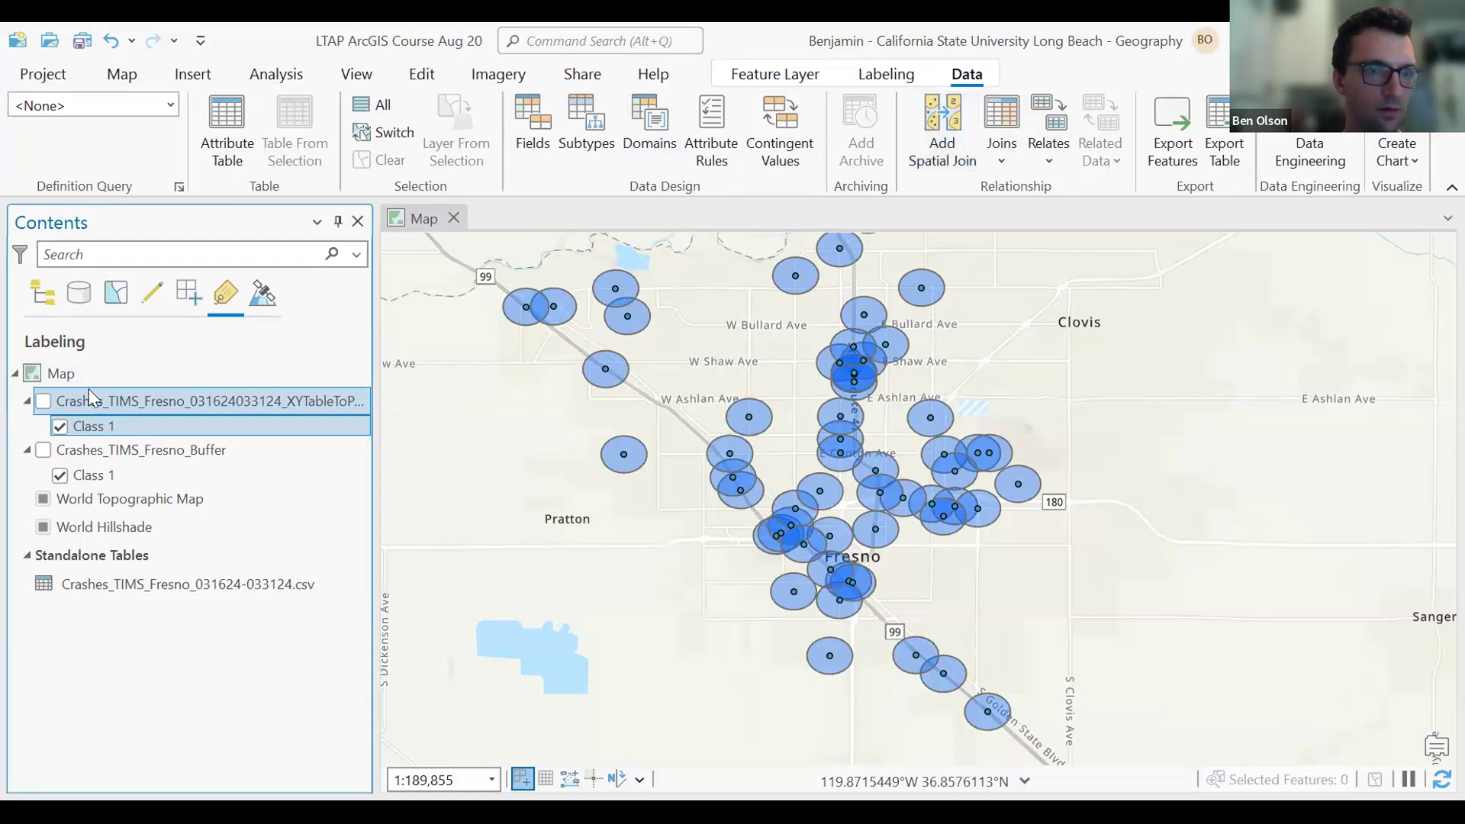
# Examine the available layer options for the crash point layer and Crashes_TIMS_Fresno_Buffer, including joins and relates.
pyautogui.rightClick(128, 394)
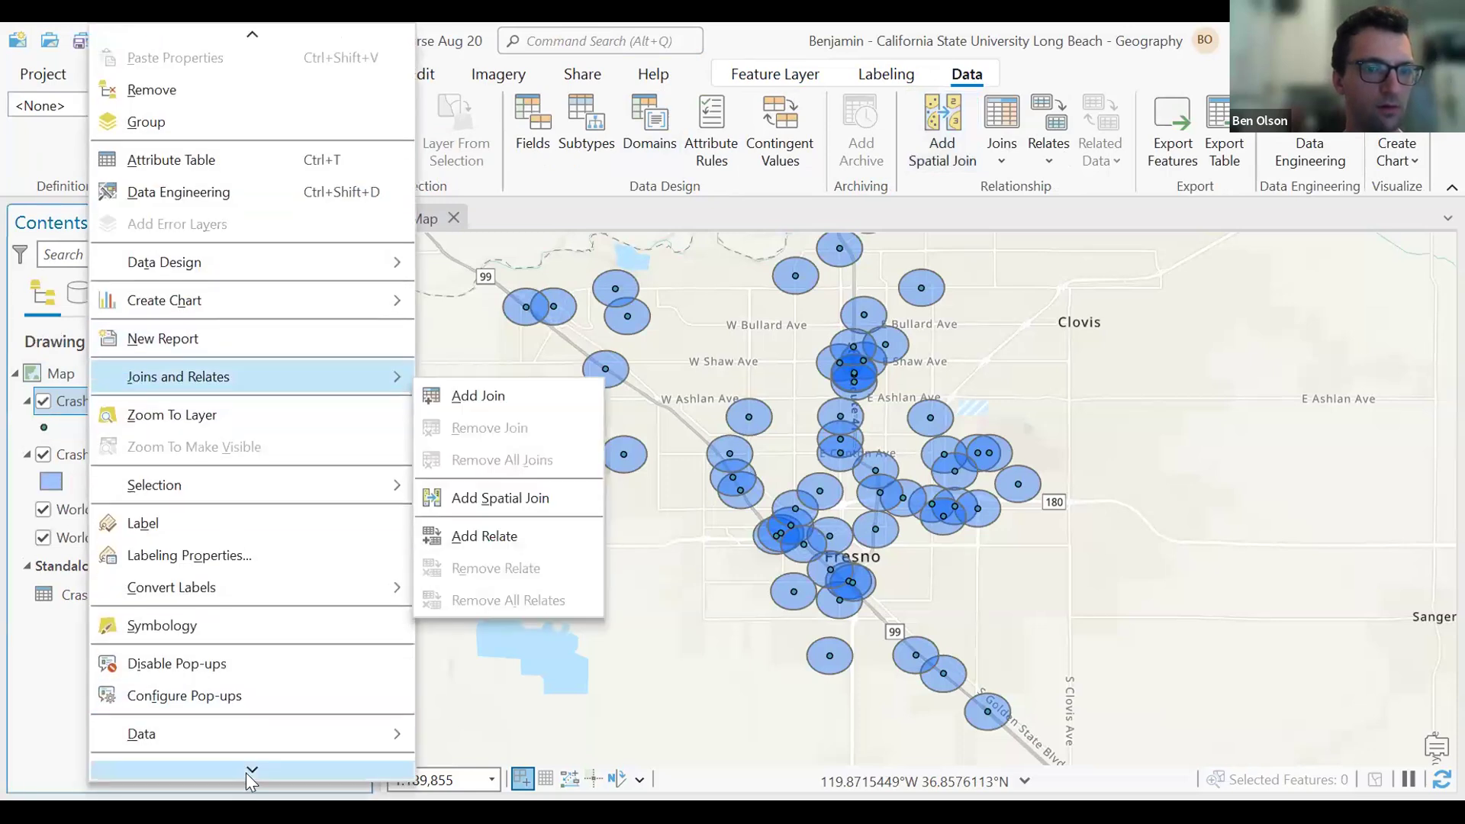
pyautogui.moveTo(250, 767)
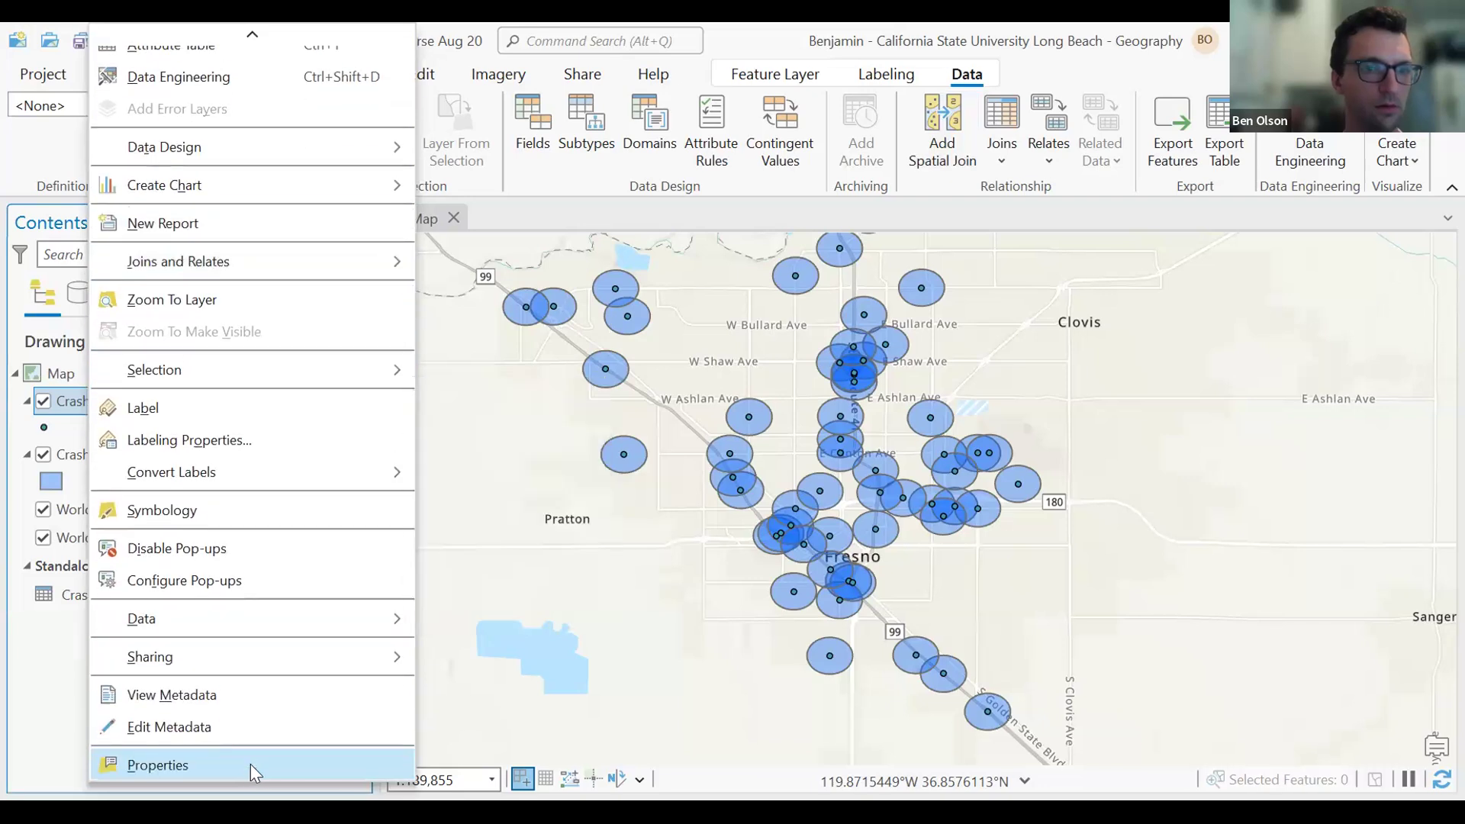
pyautogui.click(59, 403)
pyautogui.rightClick(111, 455)
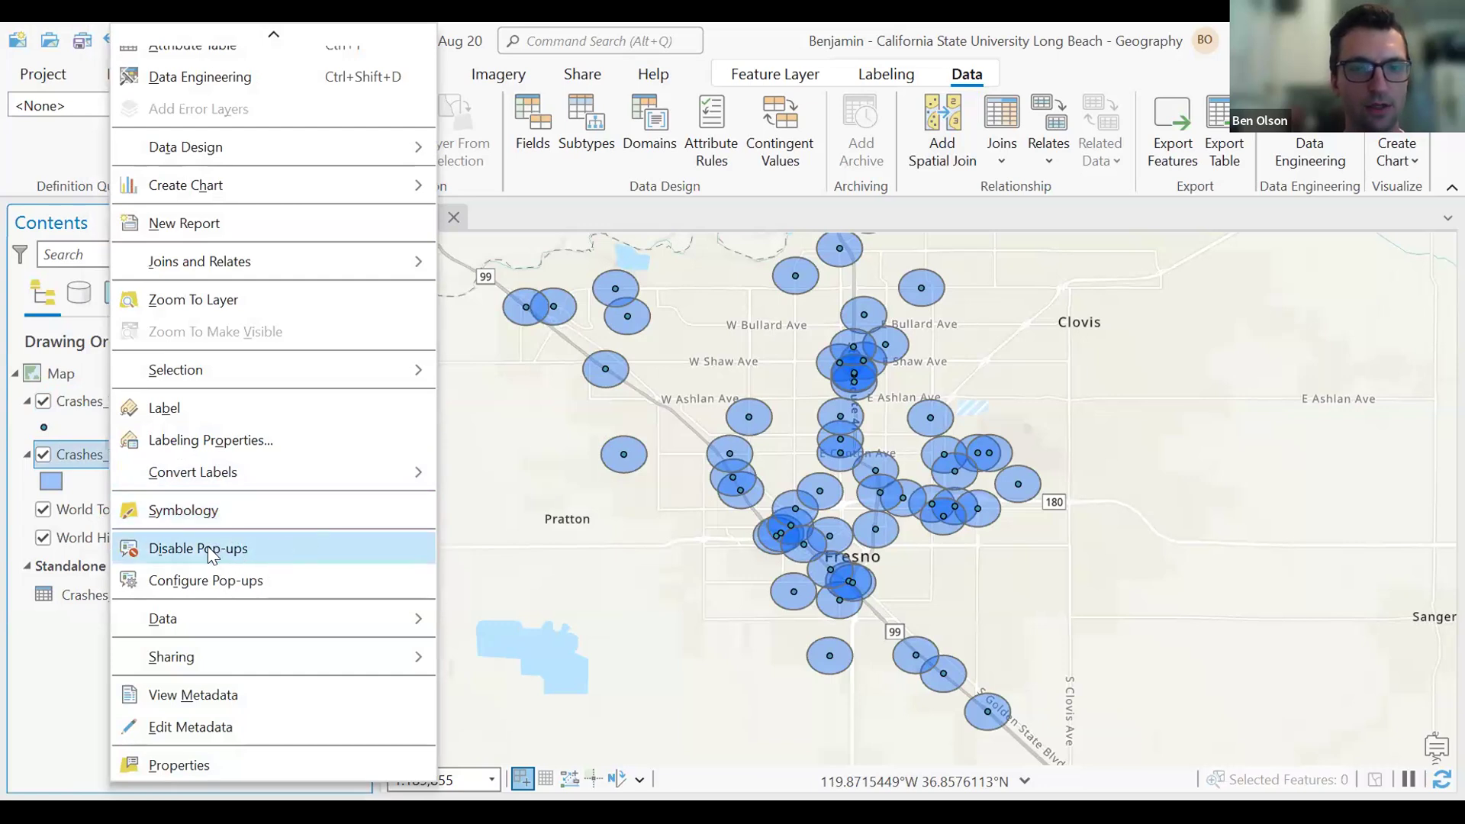
pyautogui.click(667, 521)
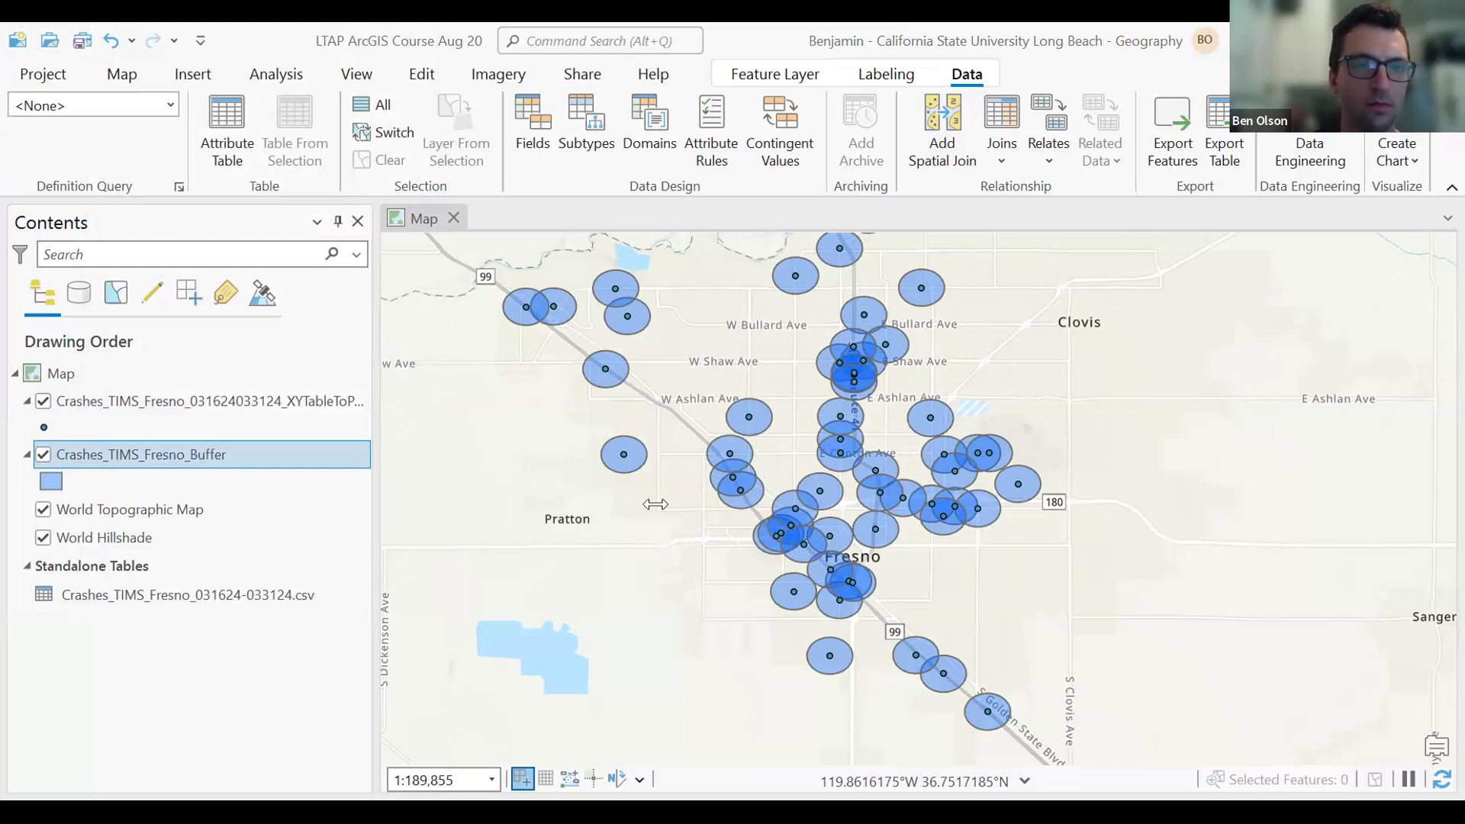
pyautogui.click(120, 406)
pyautogui.rightClick(120, 408)
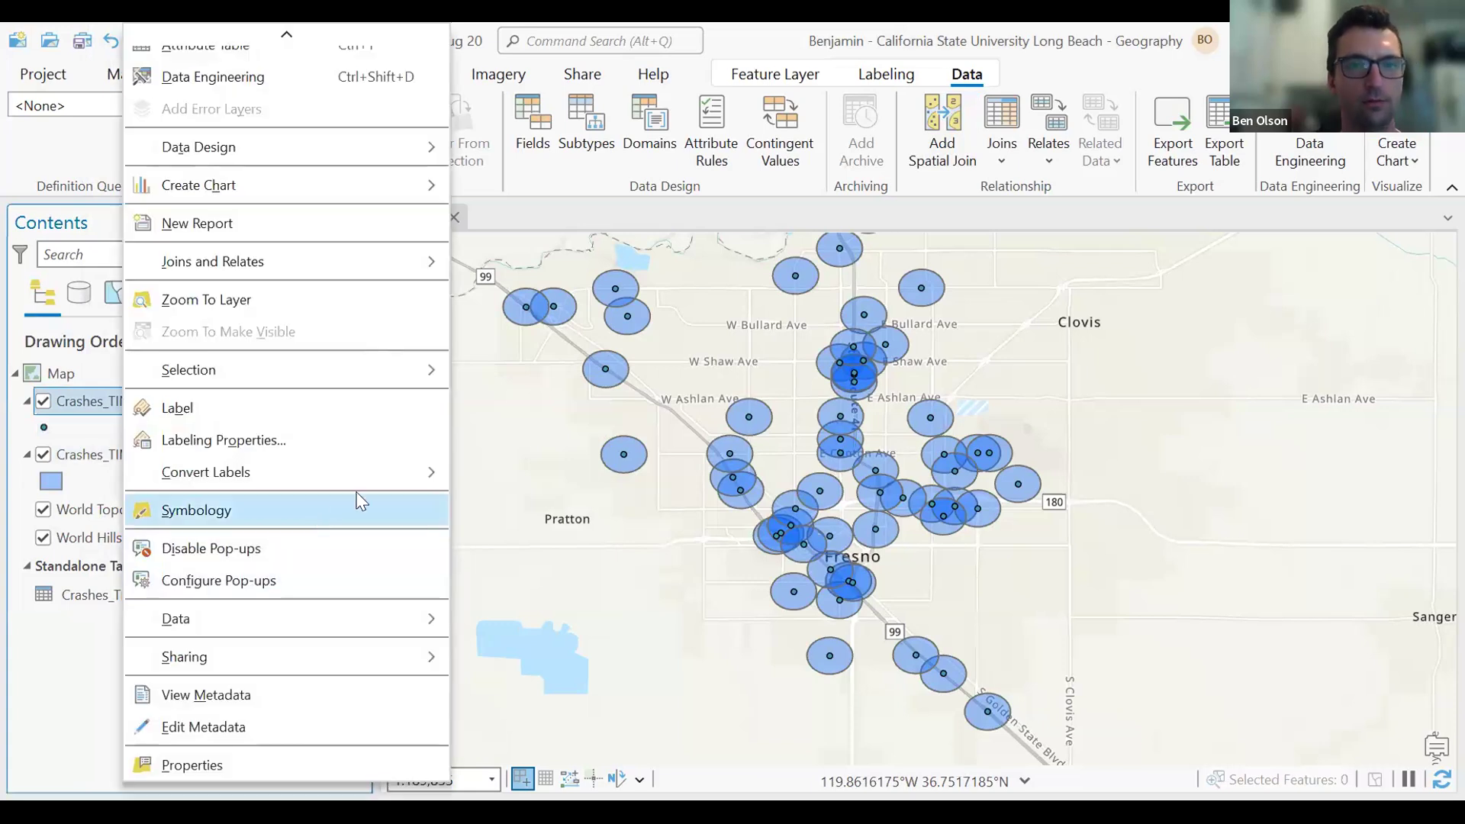
pyautogui.click(628, 36)
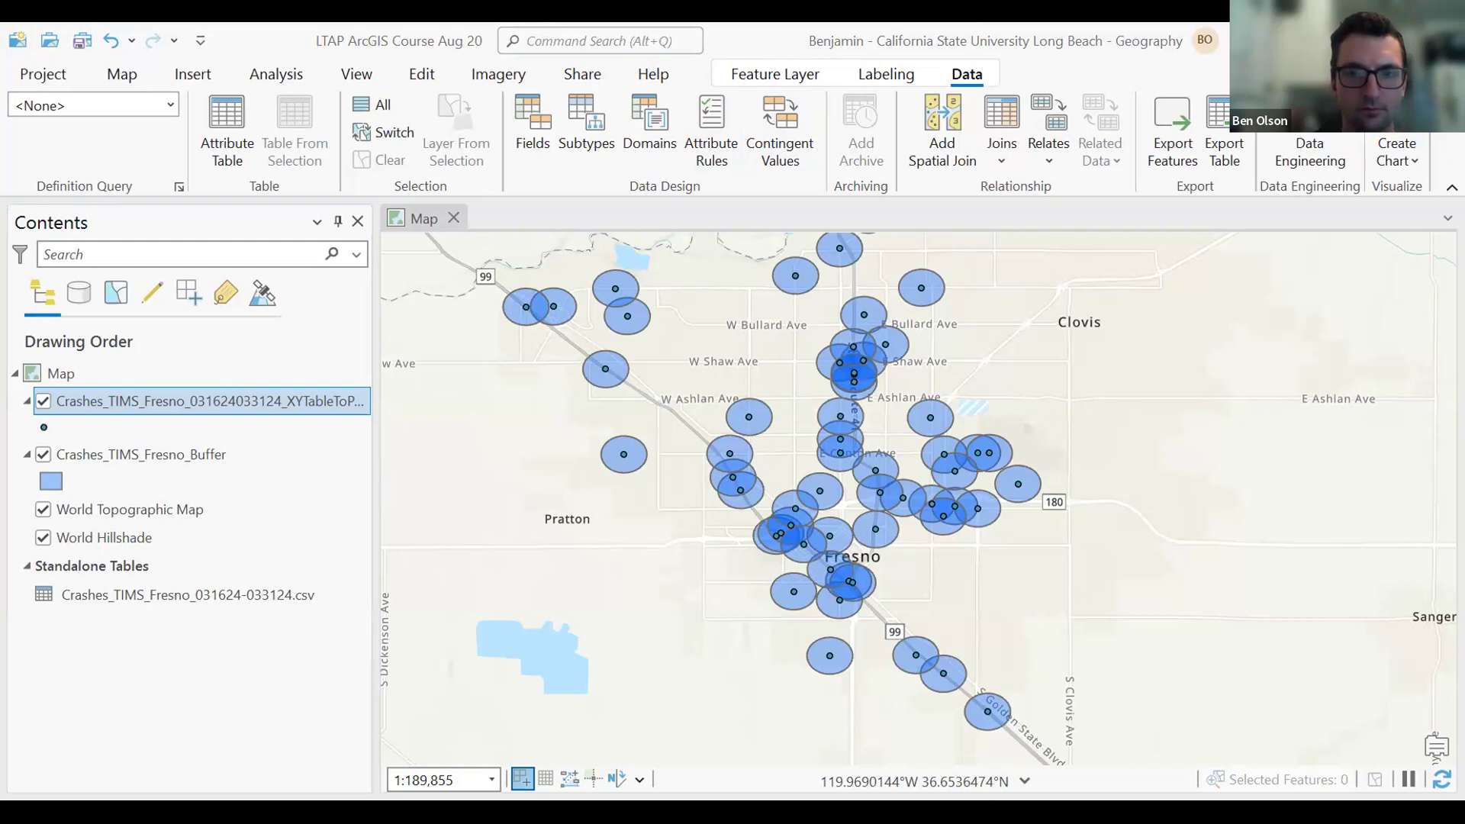
pyautogui.click(210, 401)
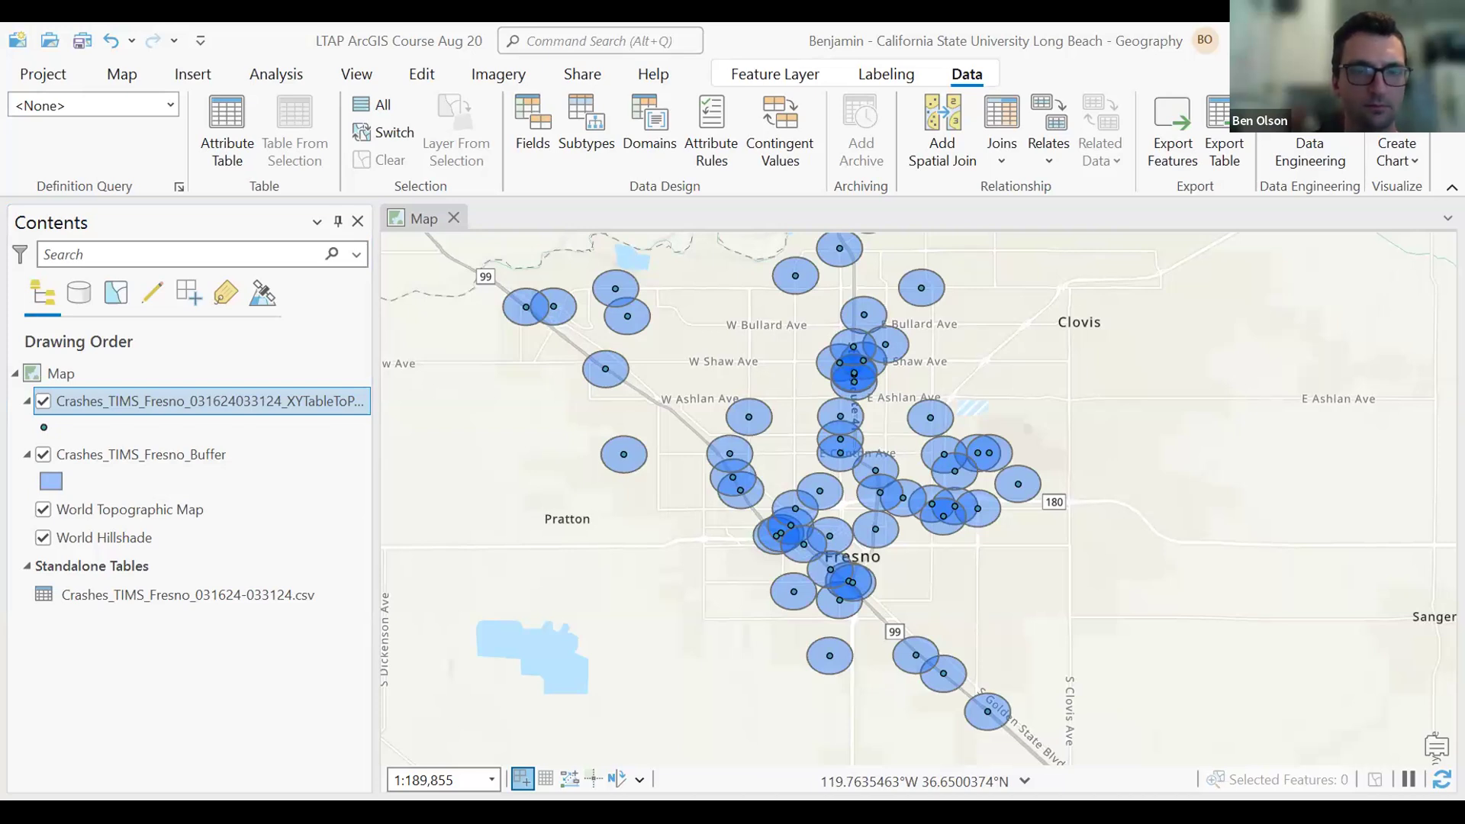
pyautogui.hotkey('alt', 'Tab')
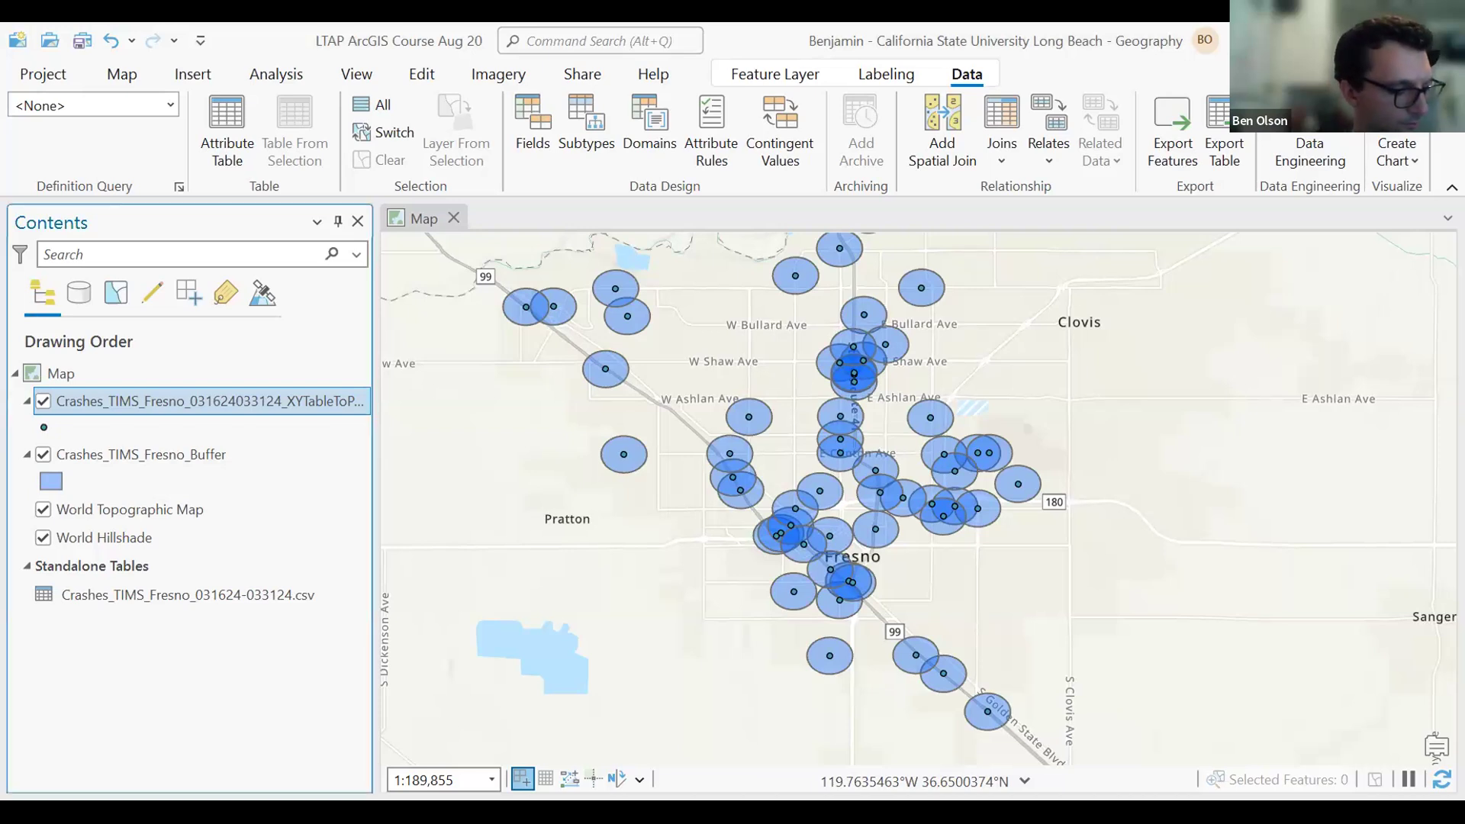
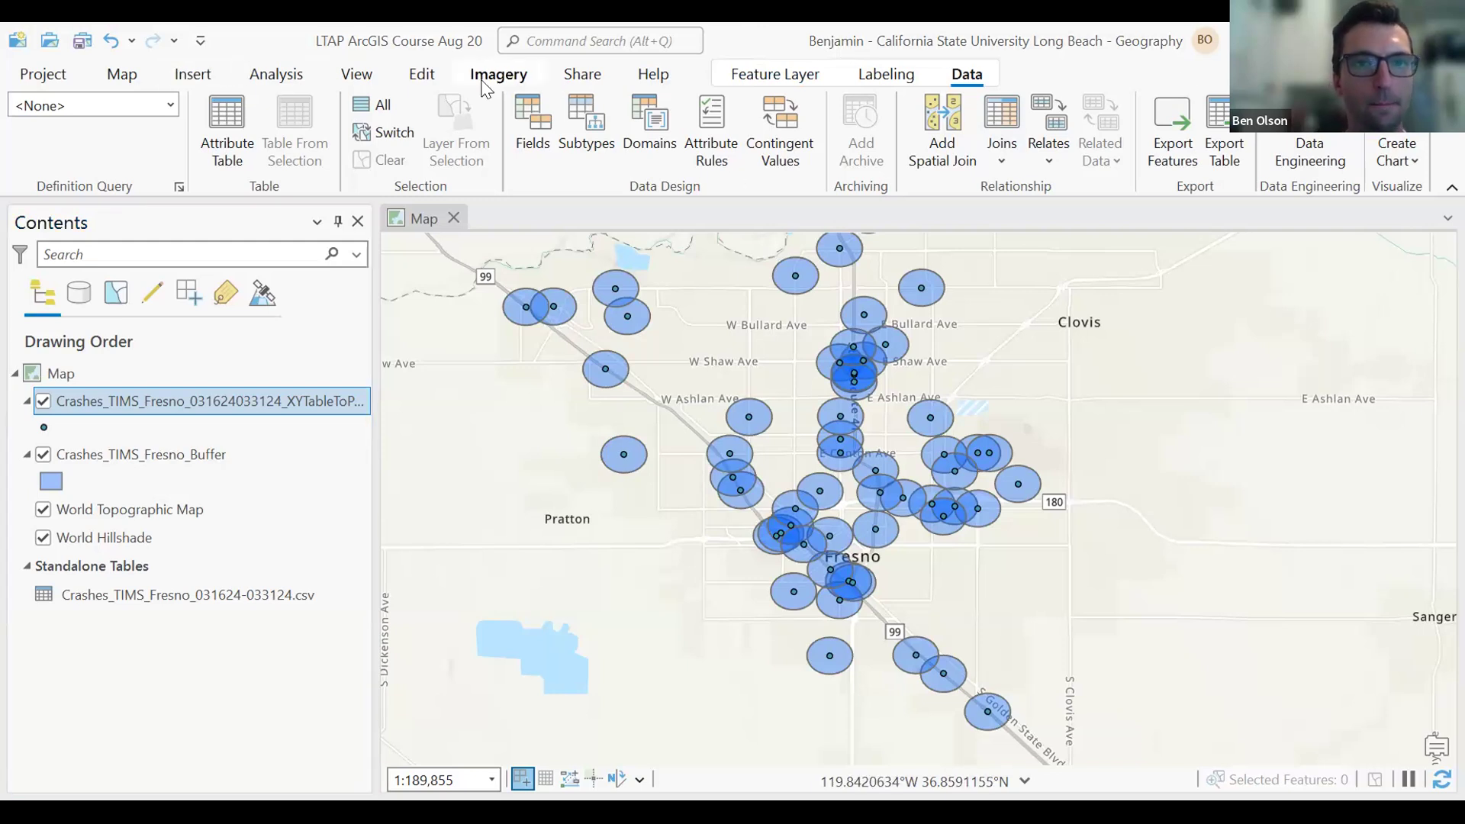
# Start sharing the current map as a web map and look over its sharing settings.
pyautogui.click(586, 76)
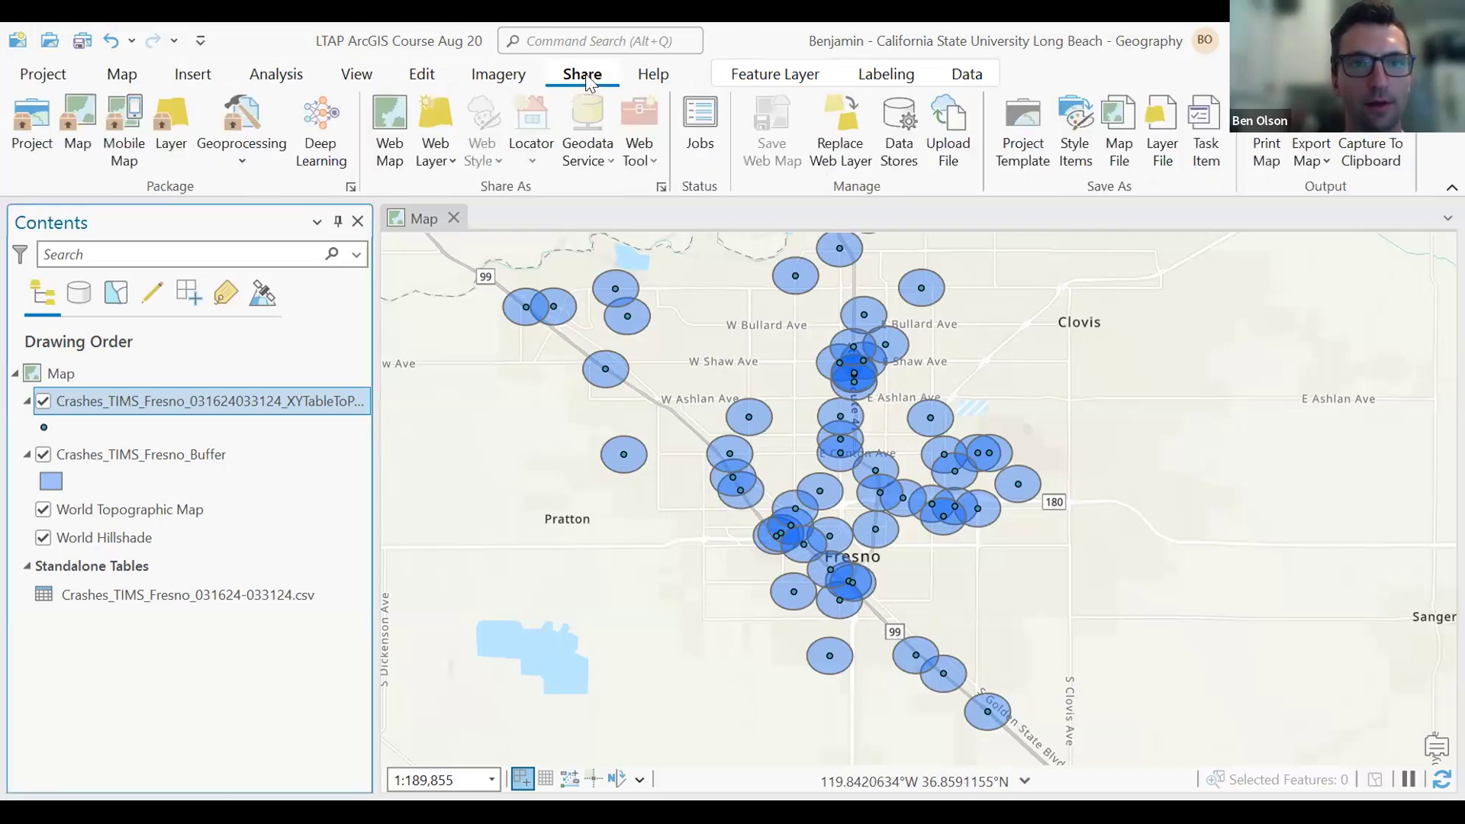
pyautogui.click(391, 127)
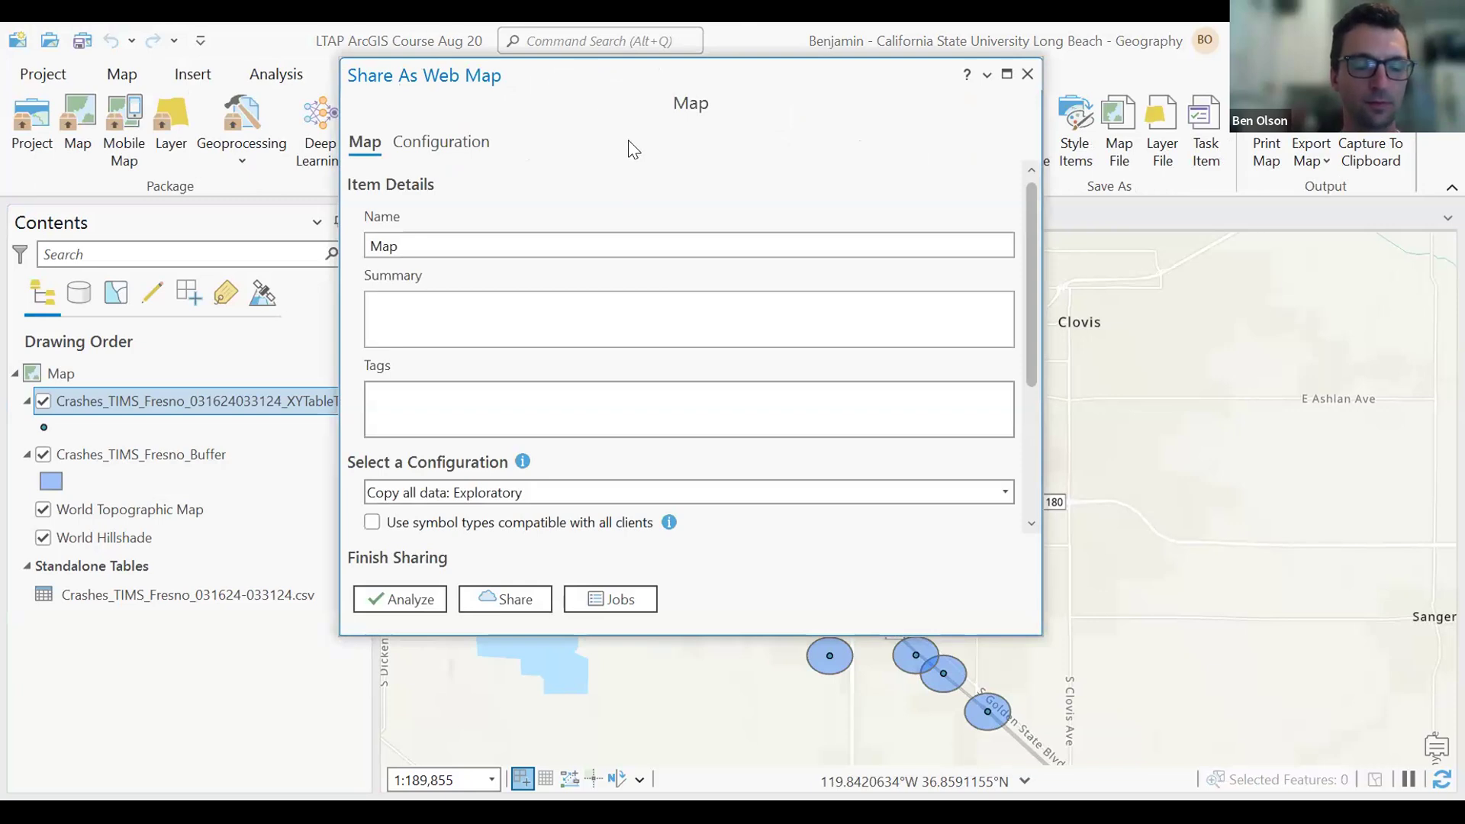
pyautogui.scroll(-2, 1024, 319)
pyautogui.moveTo(1023, 319); pyautogui.dragTo(1022, 157)
# Name the web map "LTAP ArcGIS Pro Aug 20".
pyautogui.click(453, 245)
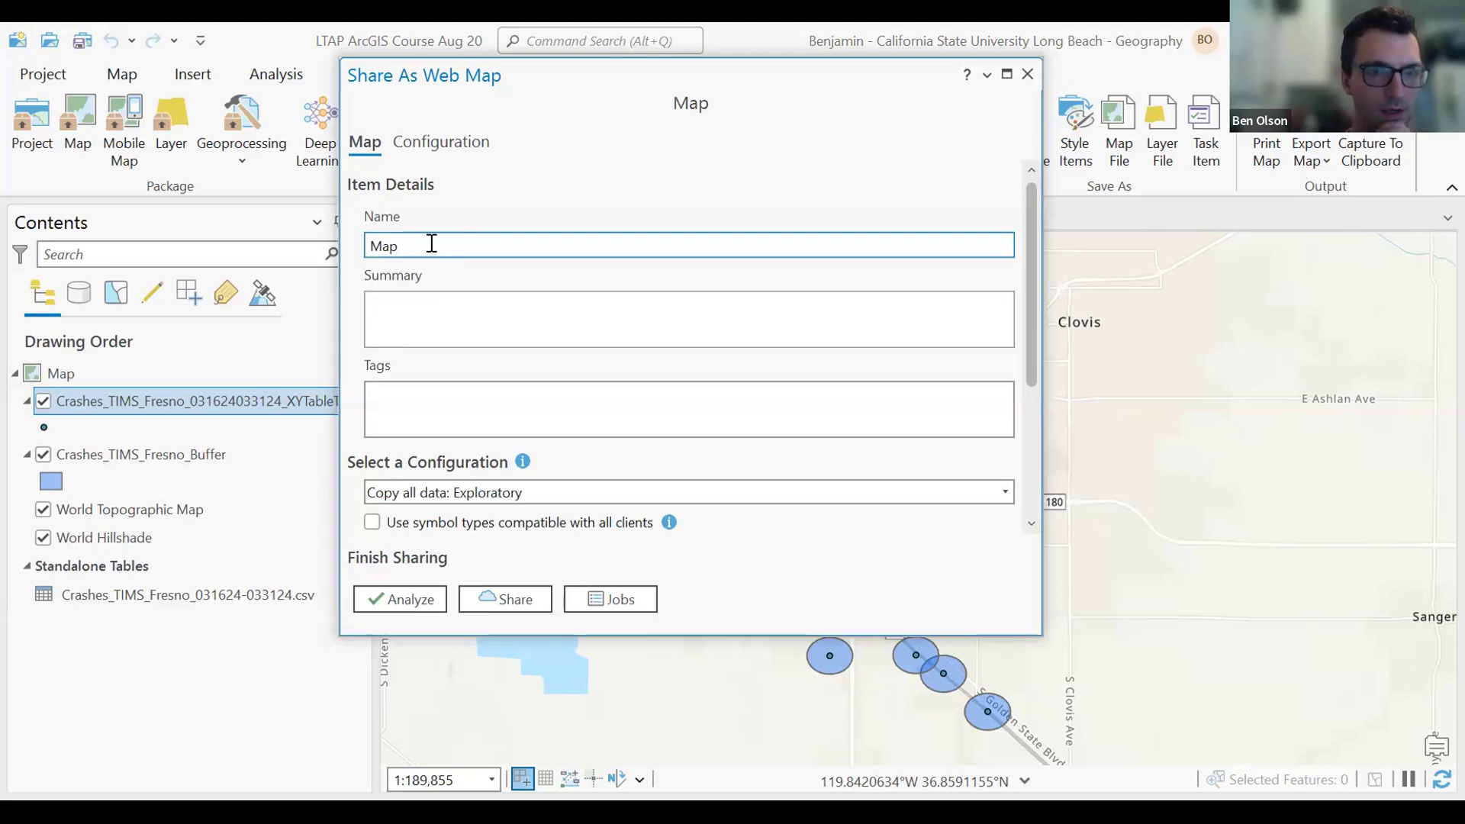
pyautogui.moveTo(429, 243); pyautogui.dragTo(248, 225)
pyautogui.write('Arc')
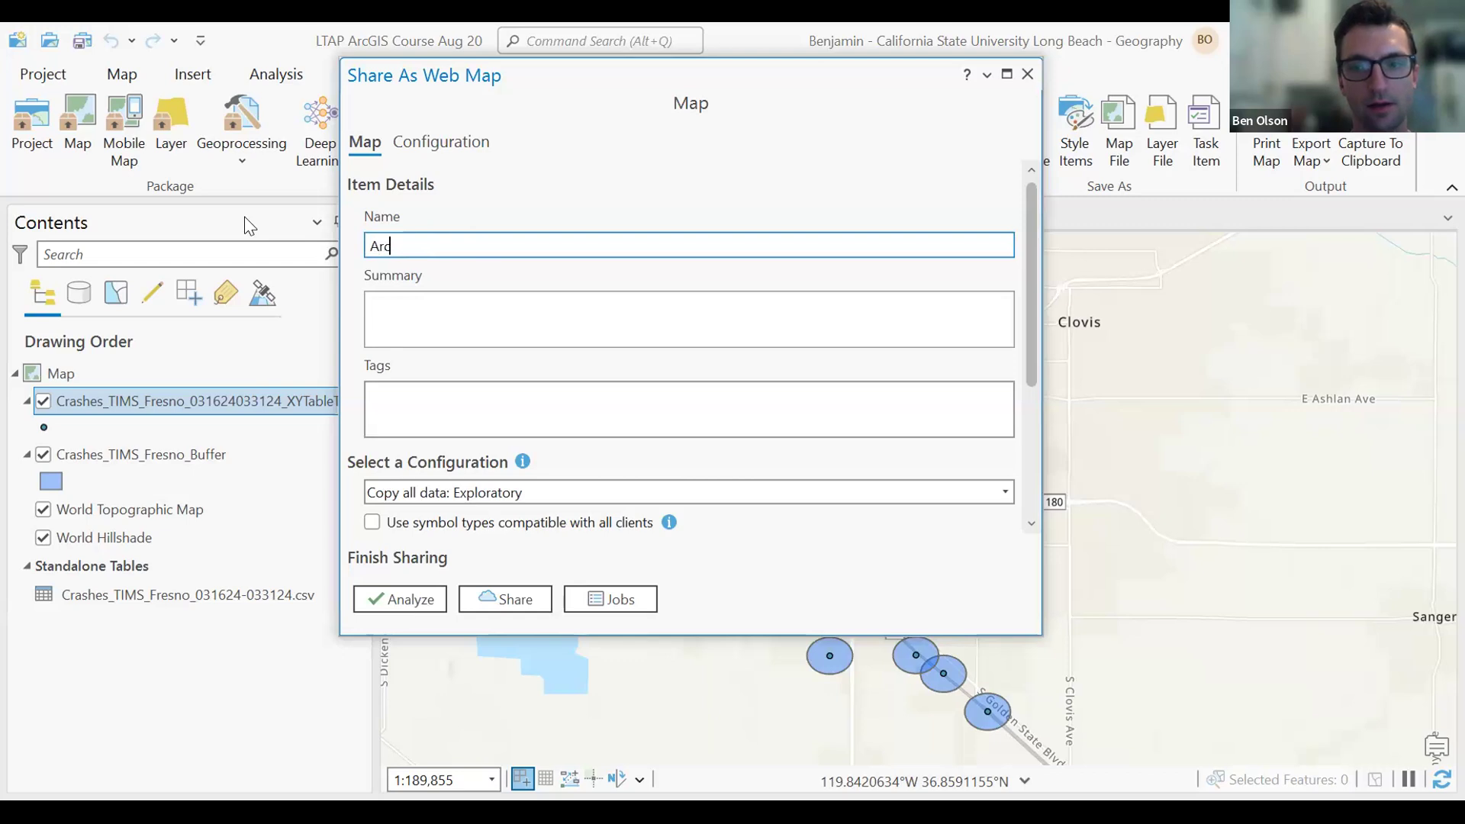
pyautogui.press('BackSpace')
pyautogui.press('BackSpace')
pyautogui.press('BackSpace')
pyautogui.write('LTAP ArcGIS P')
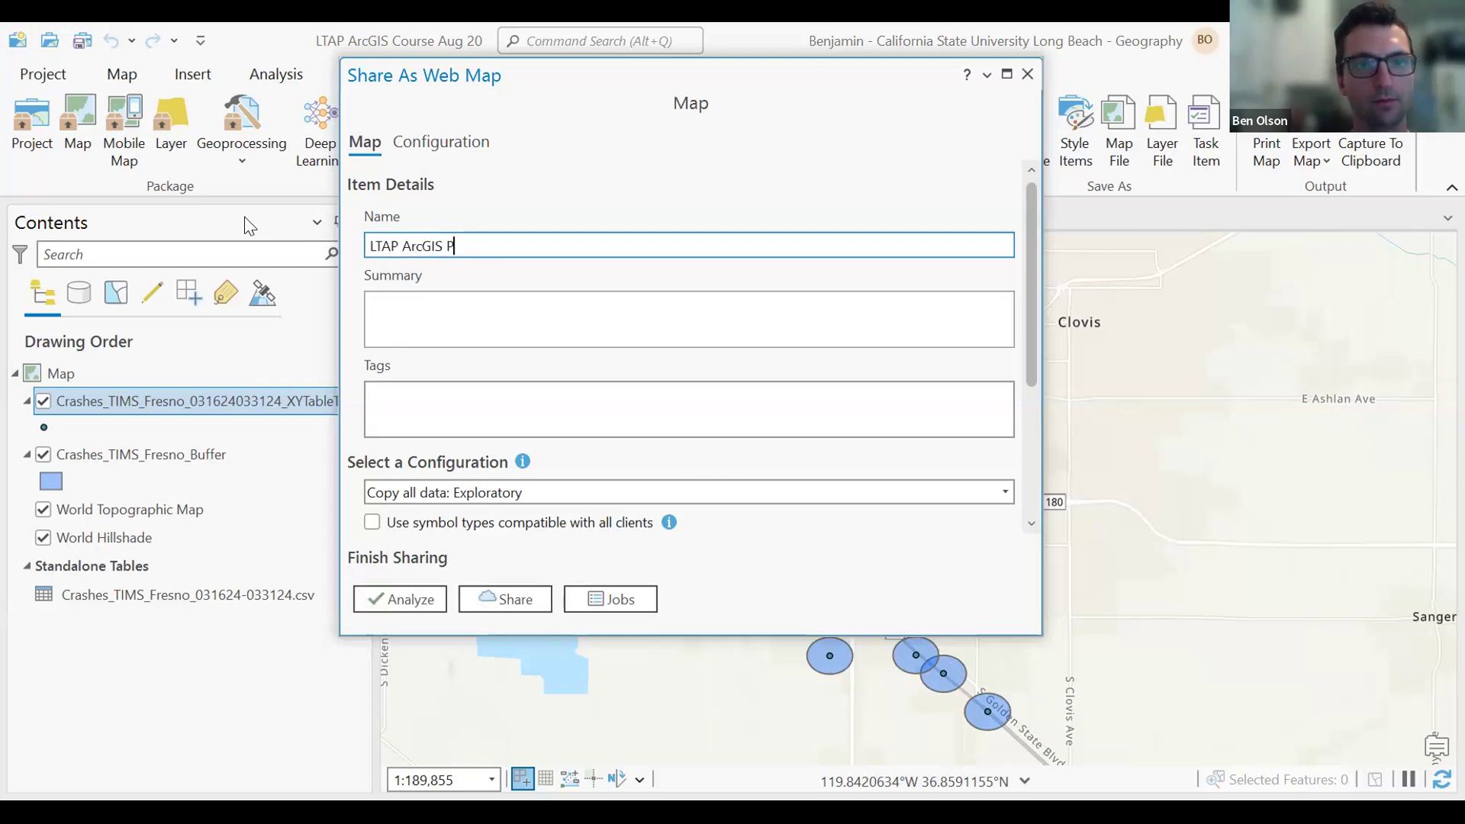
pyautogui.write('ro Aug 2')
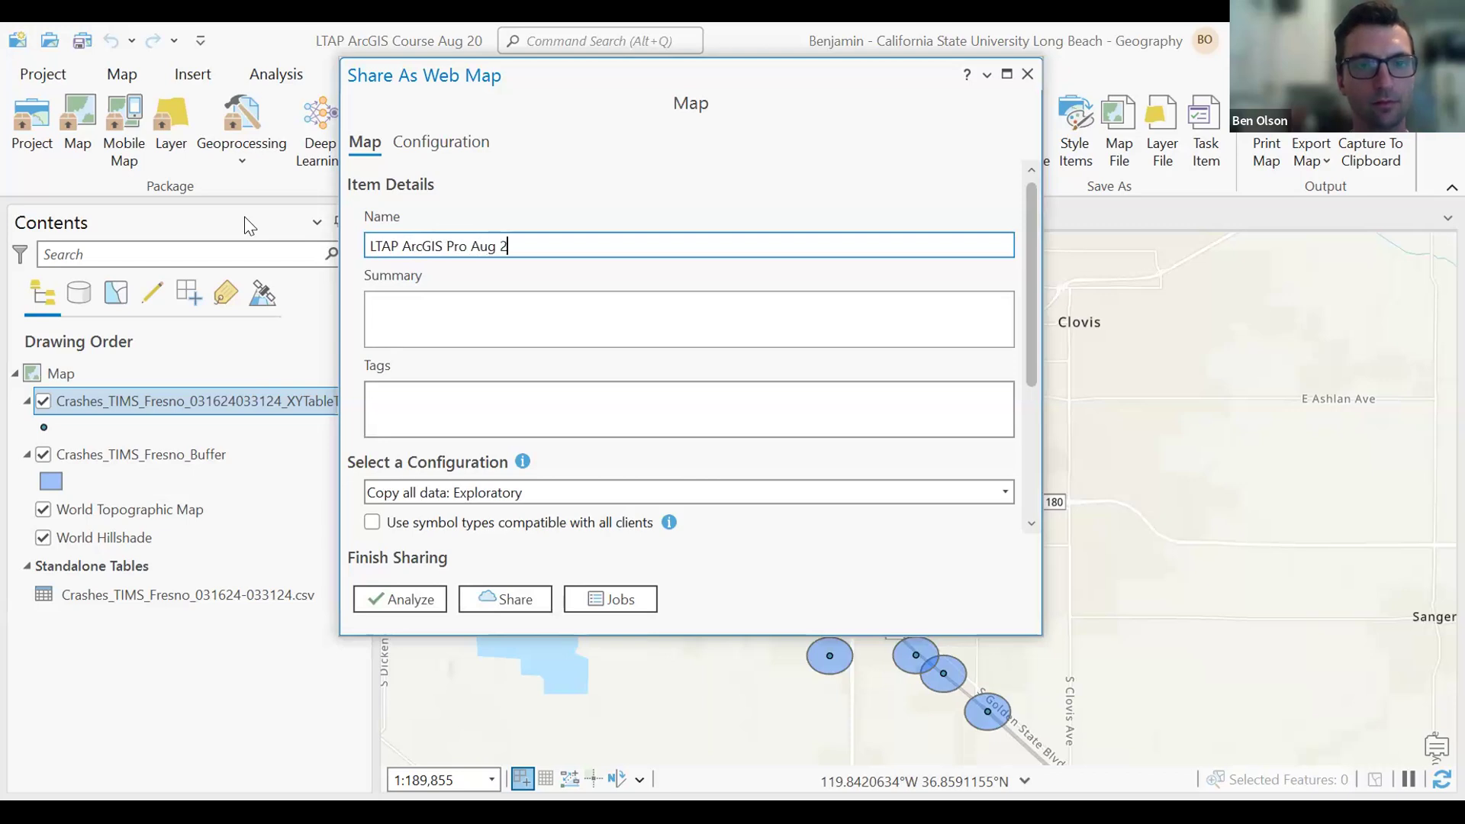
pyautogui.write('0')
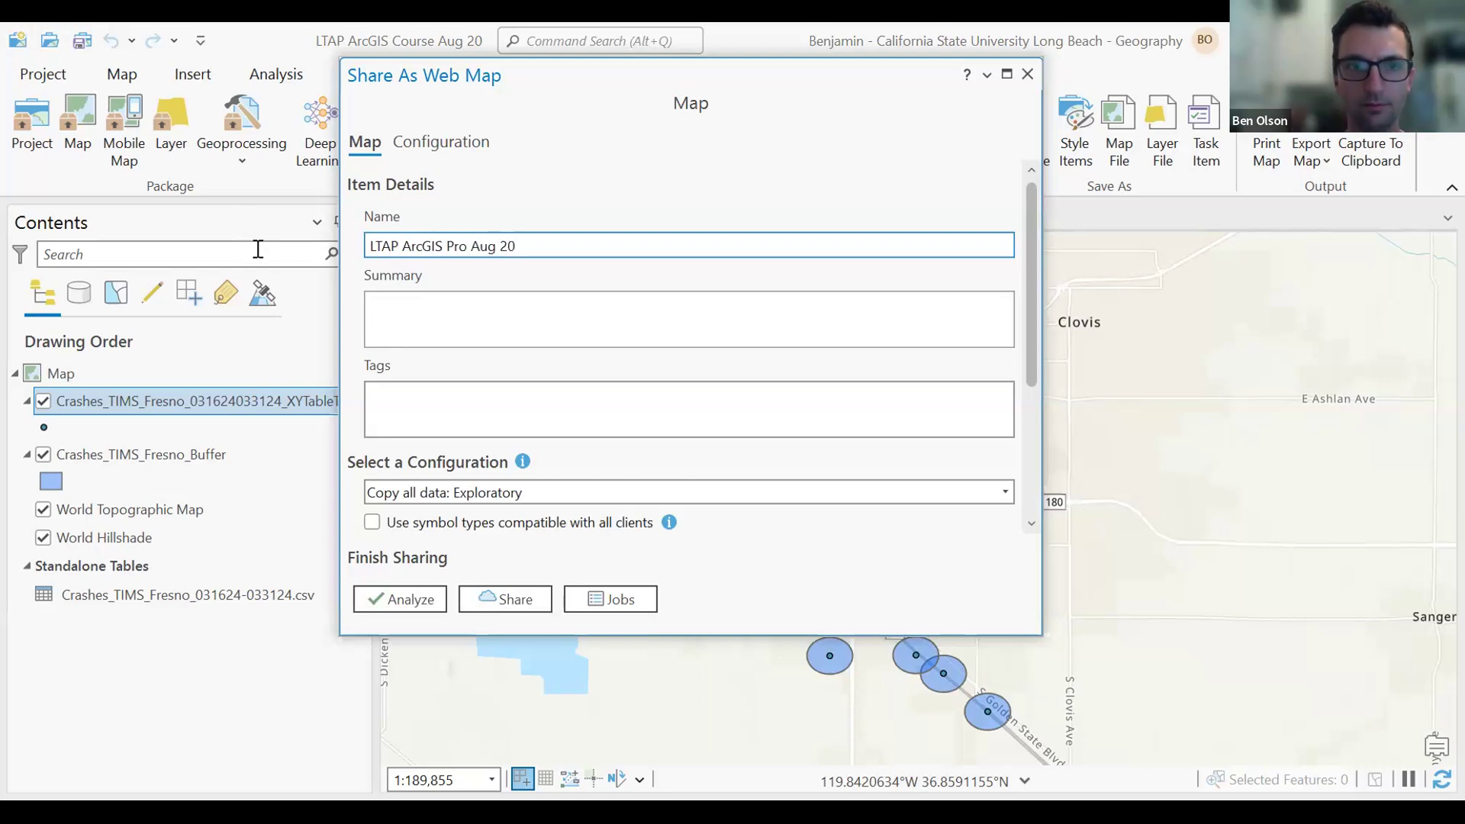
# Review the summary and tags fields in the web map's item details.
pyautogui.click(480, 314)
pyautogui.click(461, 402)
pyautogui.scroll(-1, 531, 364)
pyautogui.click(476, 260)
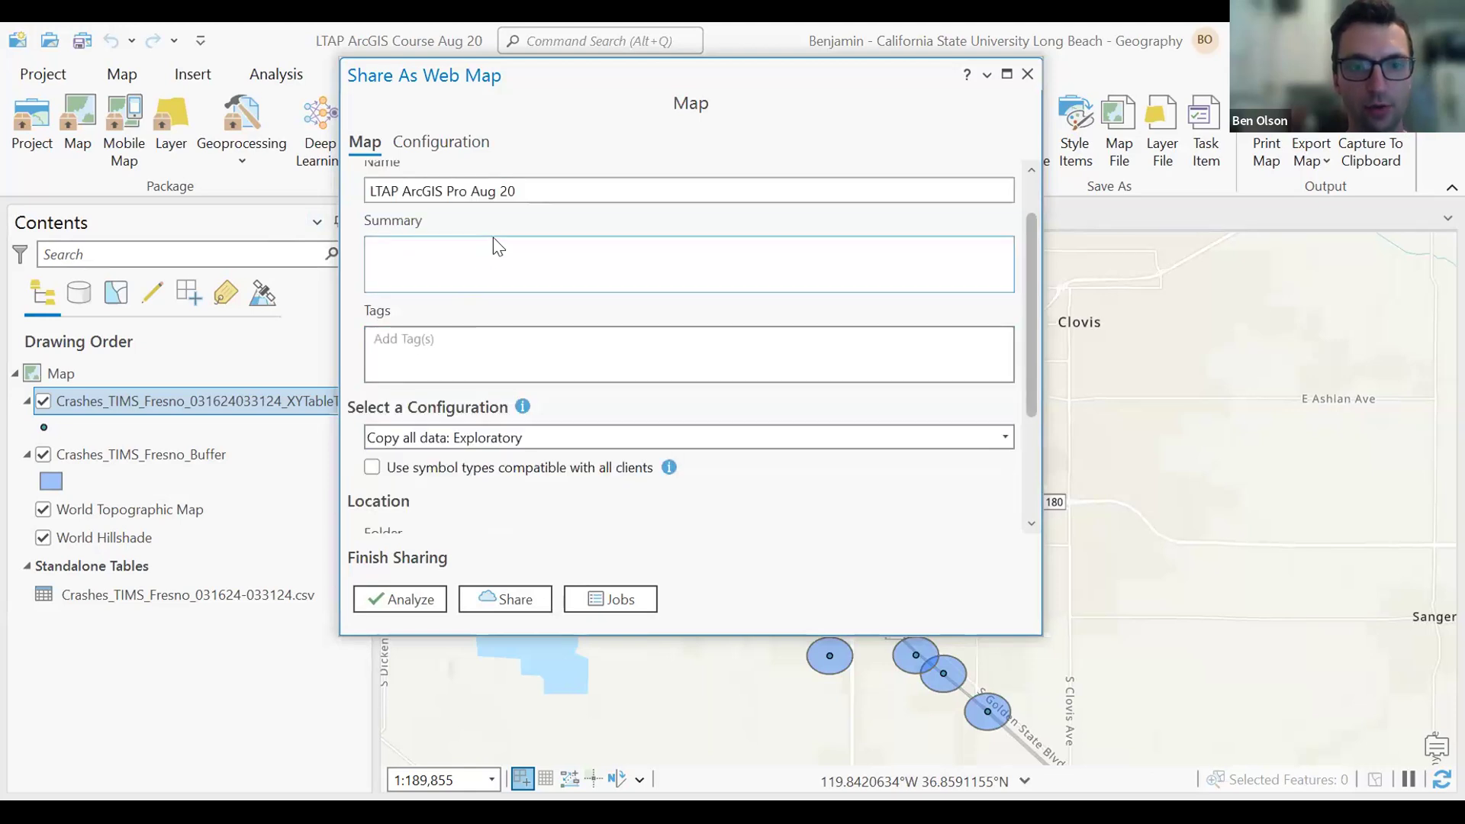
pyautogui.scroll(-1, 521, 329)
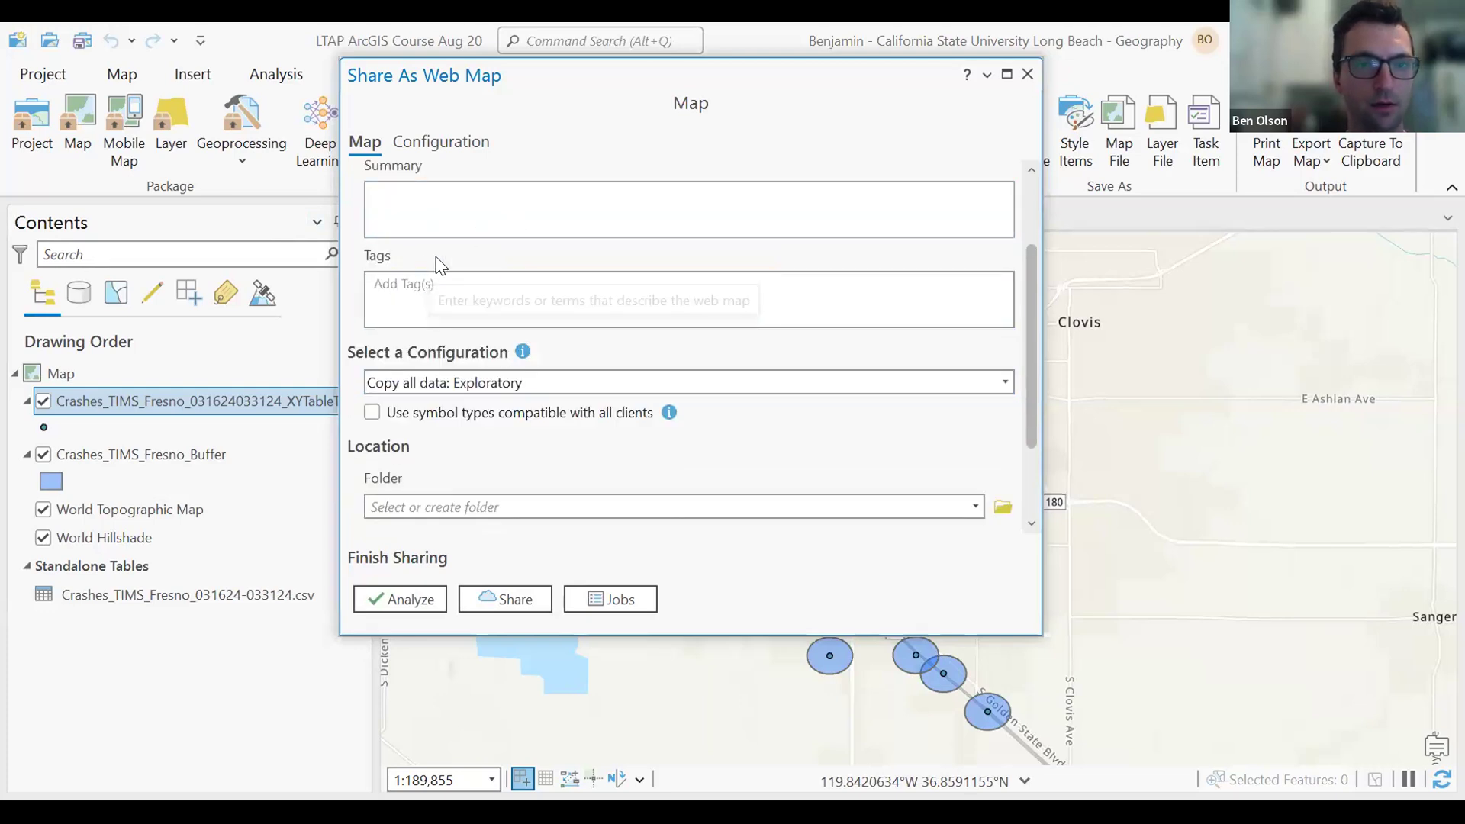
pyautogui.scroll(2, 510, 275)
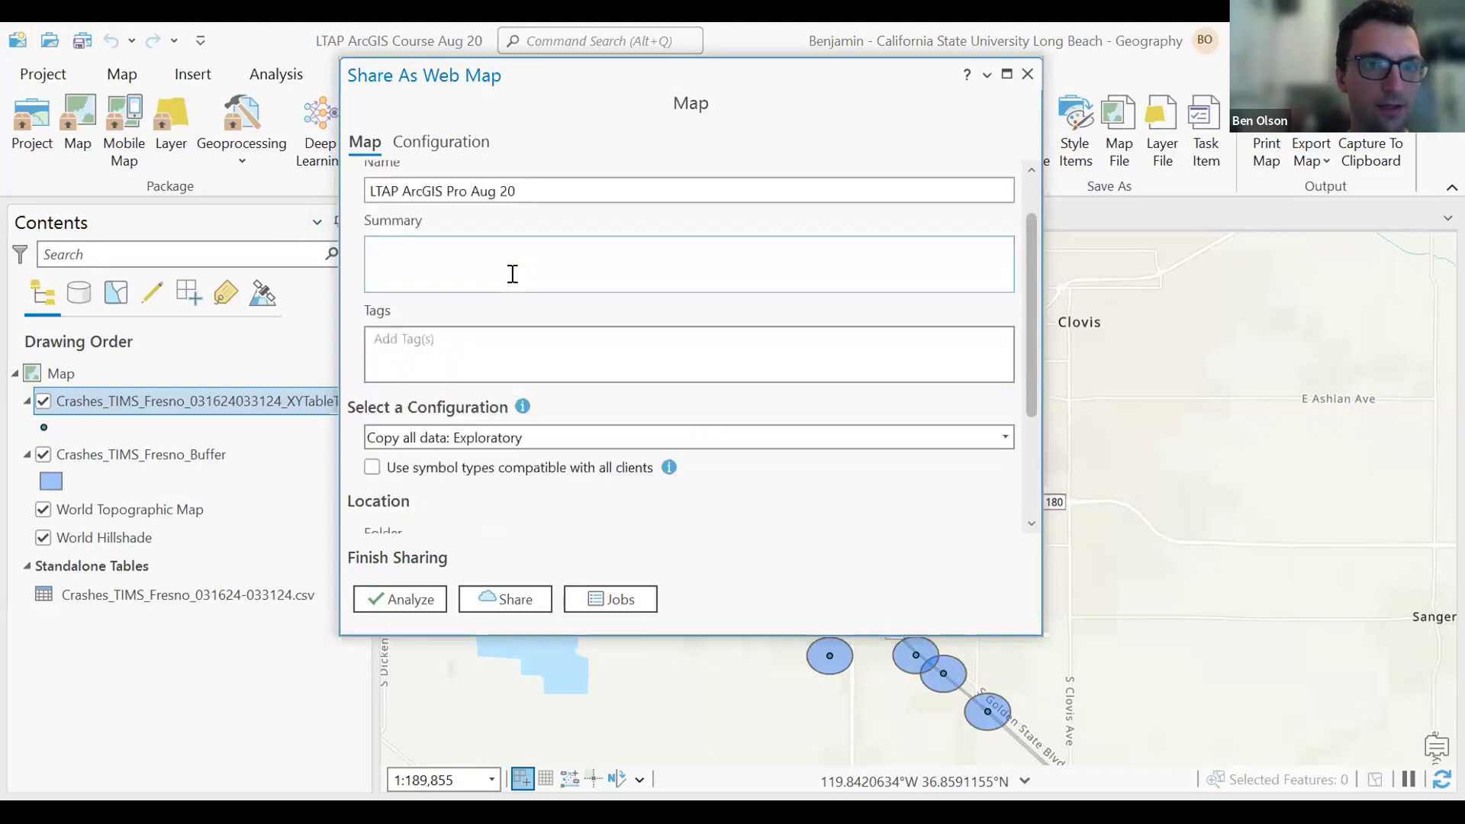
pyautogui.scroll(-1, 496, 343)
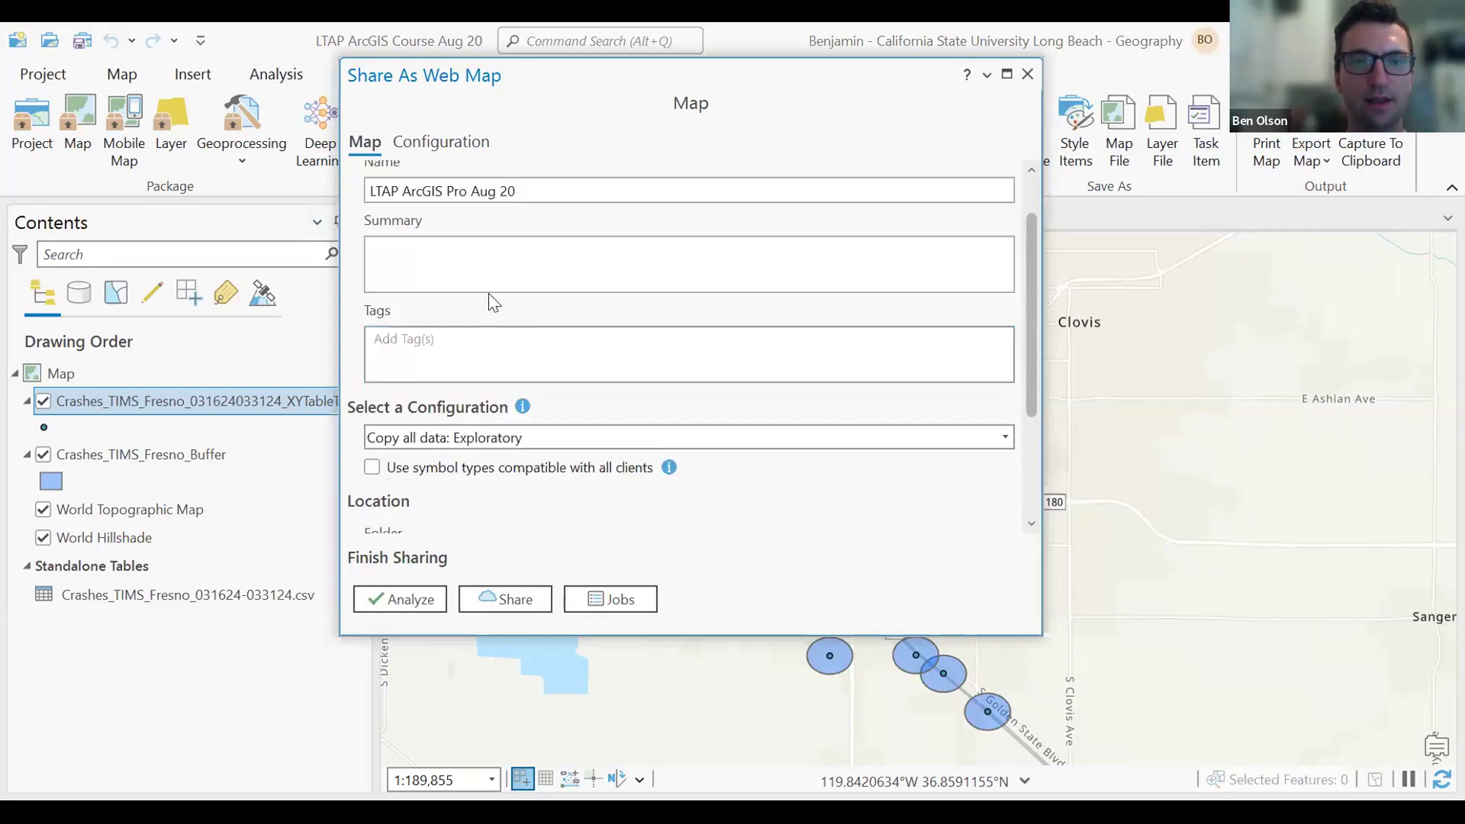
pyautogui.click(399, 280)
pyautogui.click(395, 339)
pyautogui.click(432, 276)
pyautogui.click(412, 319)
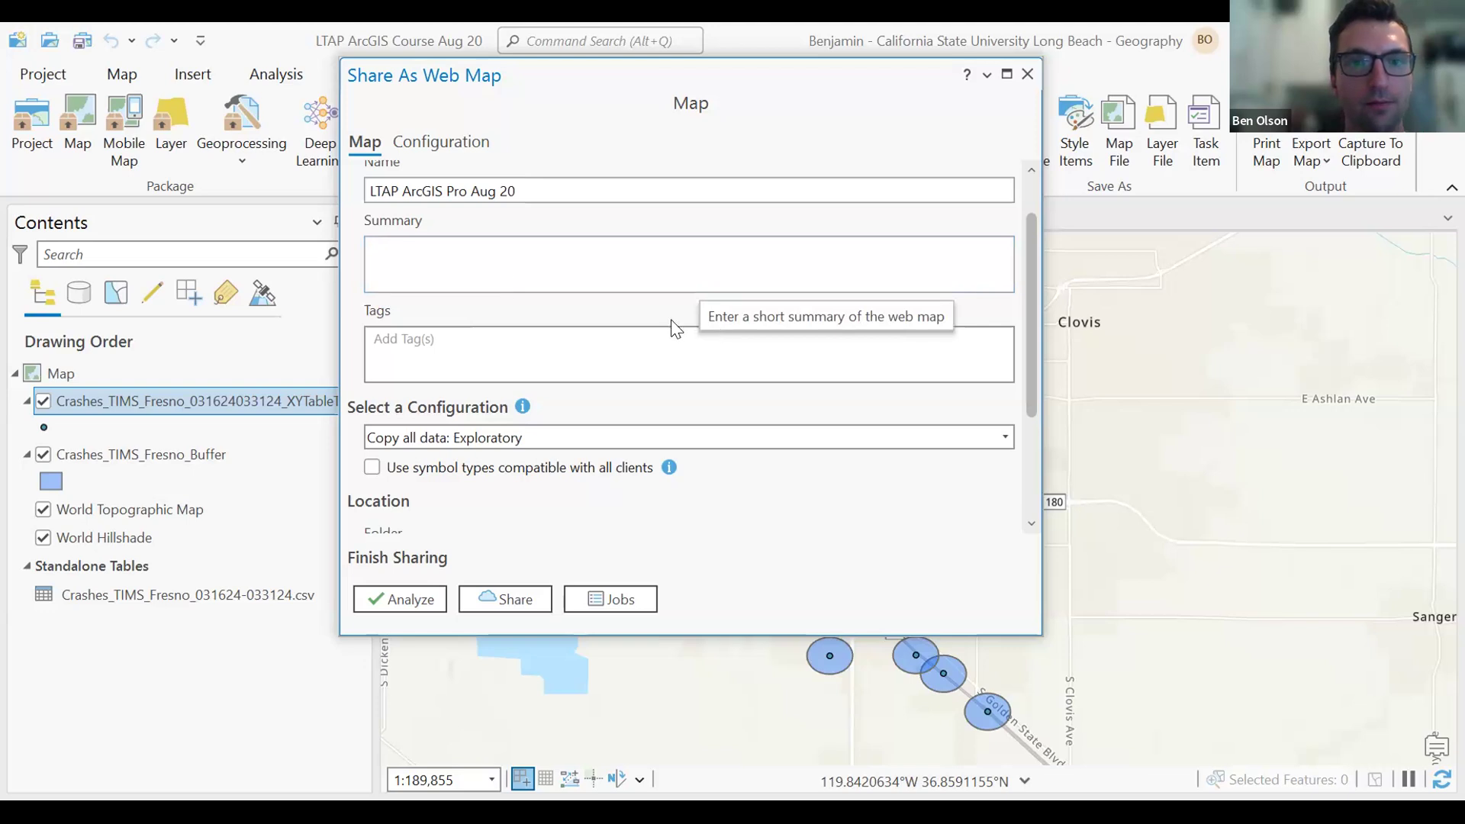
# Set the web map to be shared with Everyone and analyze it for sharing problems.
pyautogui.scroll(-1, 576, 324)
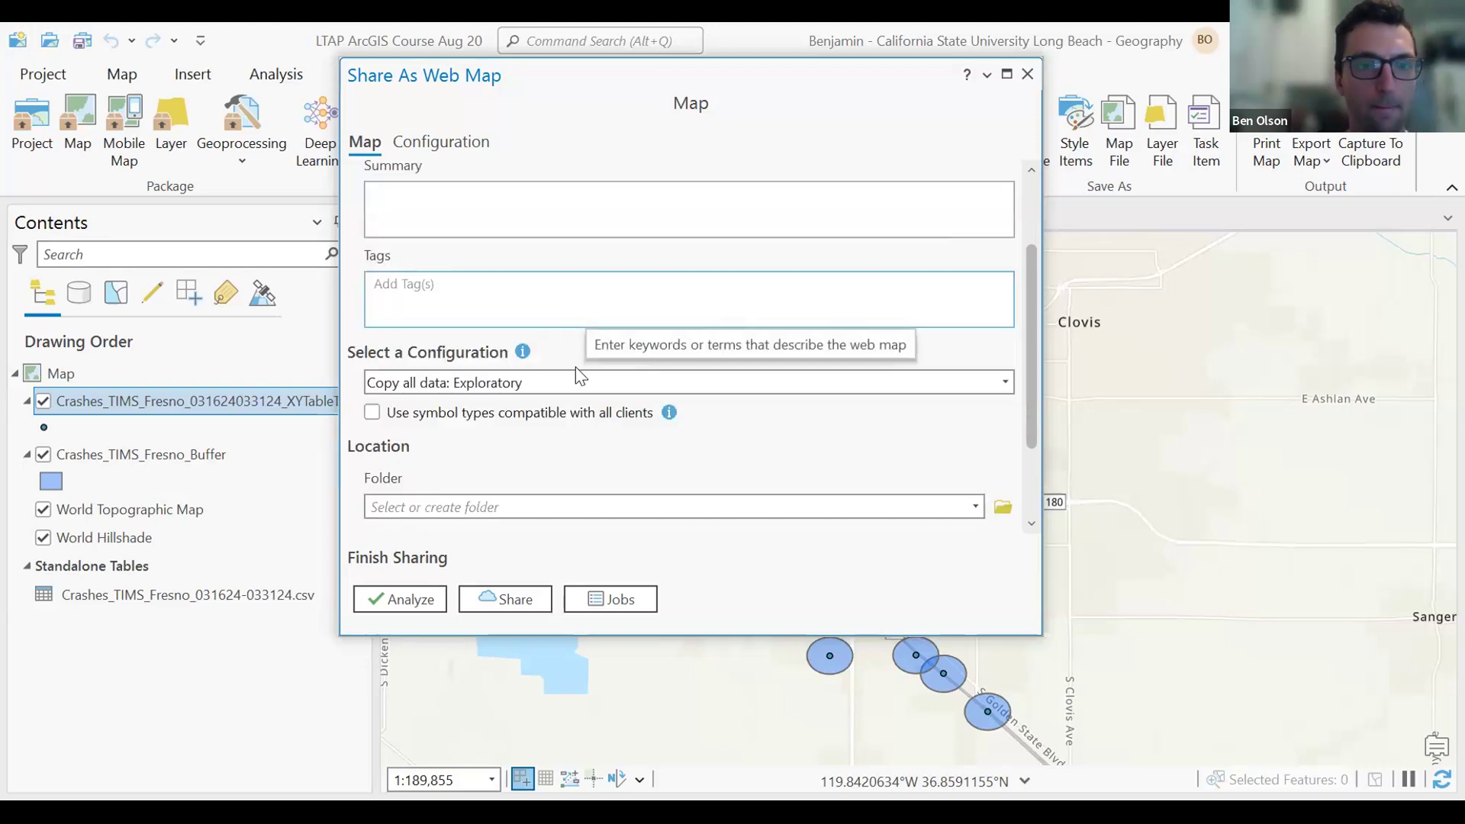
pyautogui.scroll(-1, 636, 330)
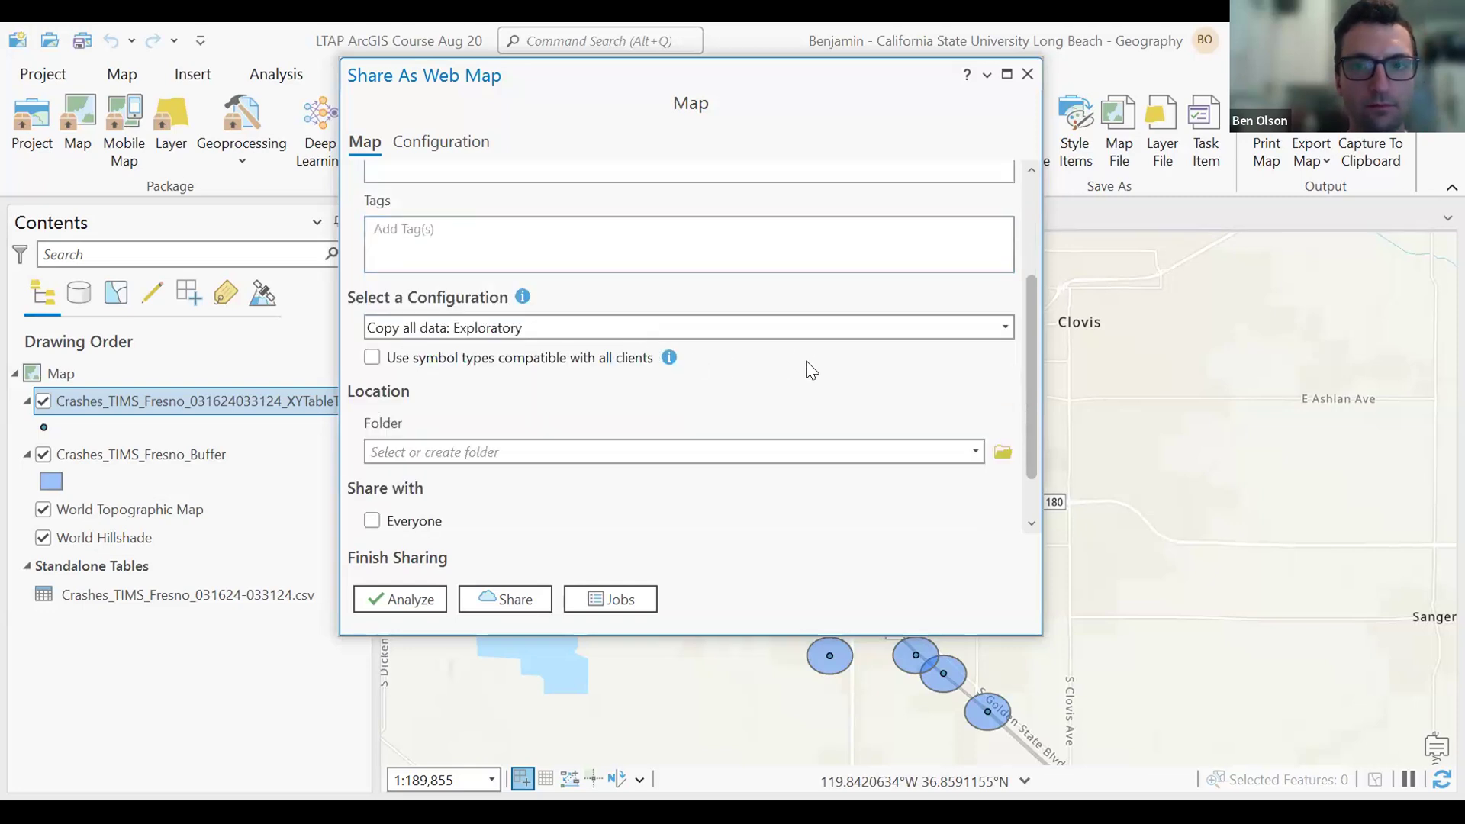
pyautogui.scroll(-1, 801, 366)
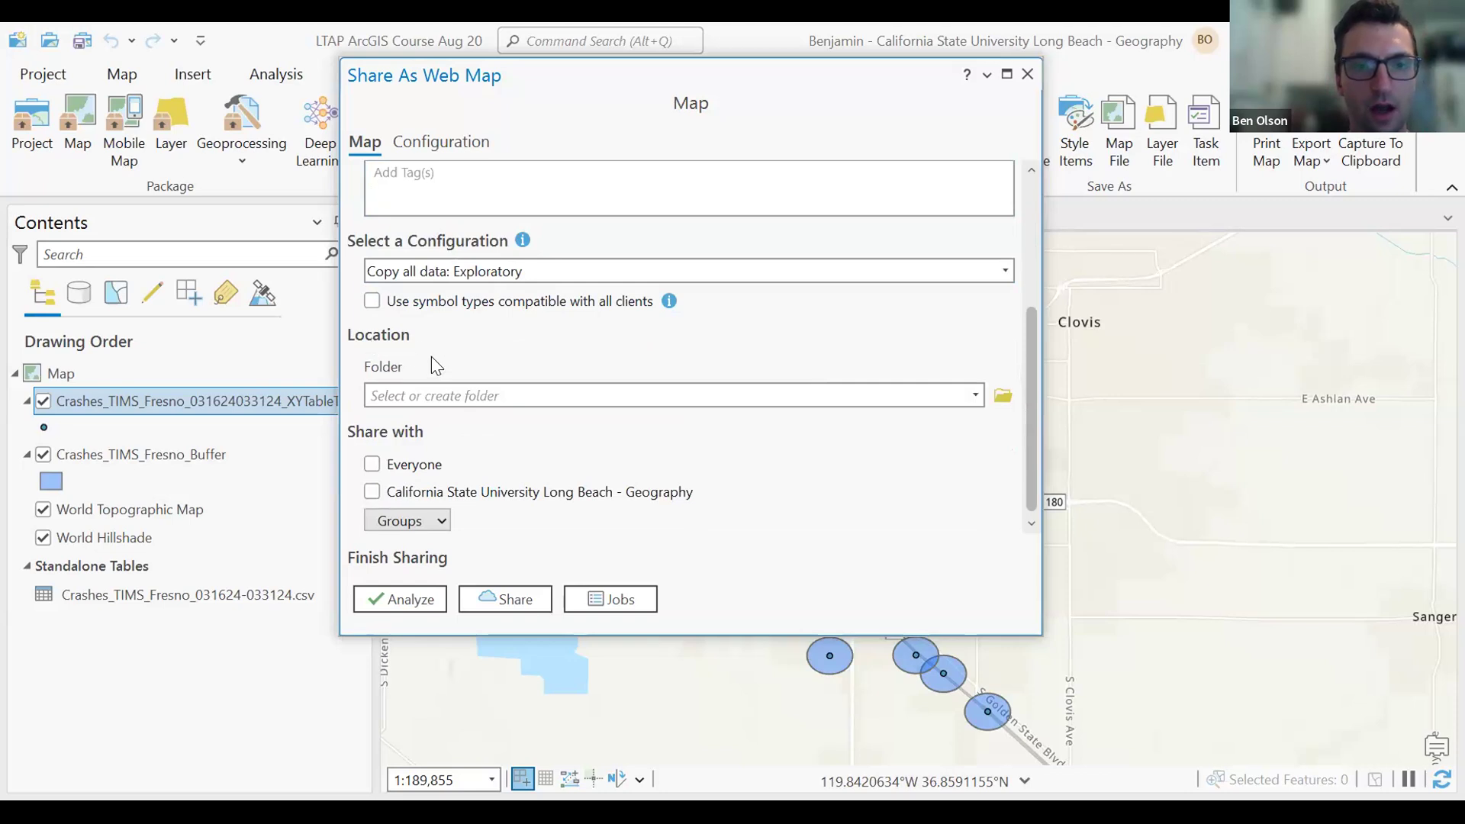
pyautogui.click(372, 466)
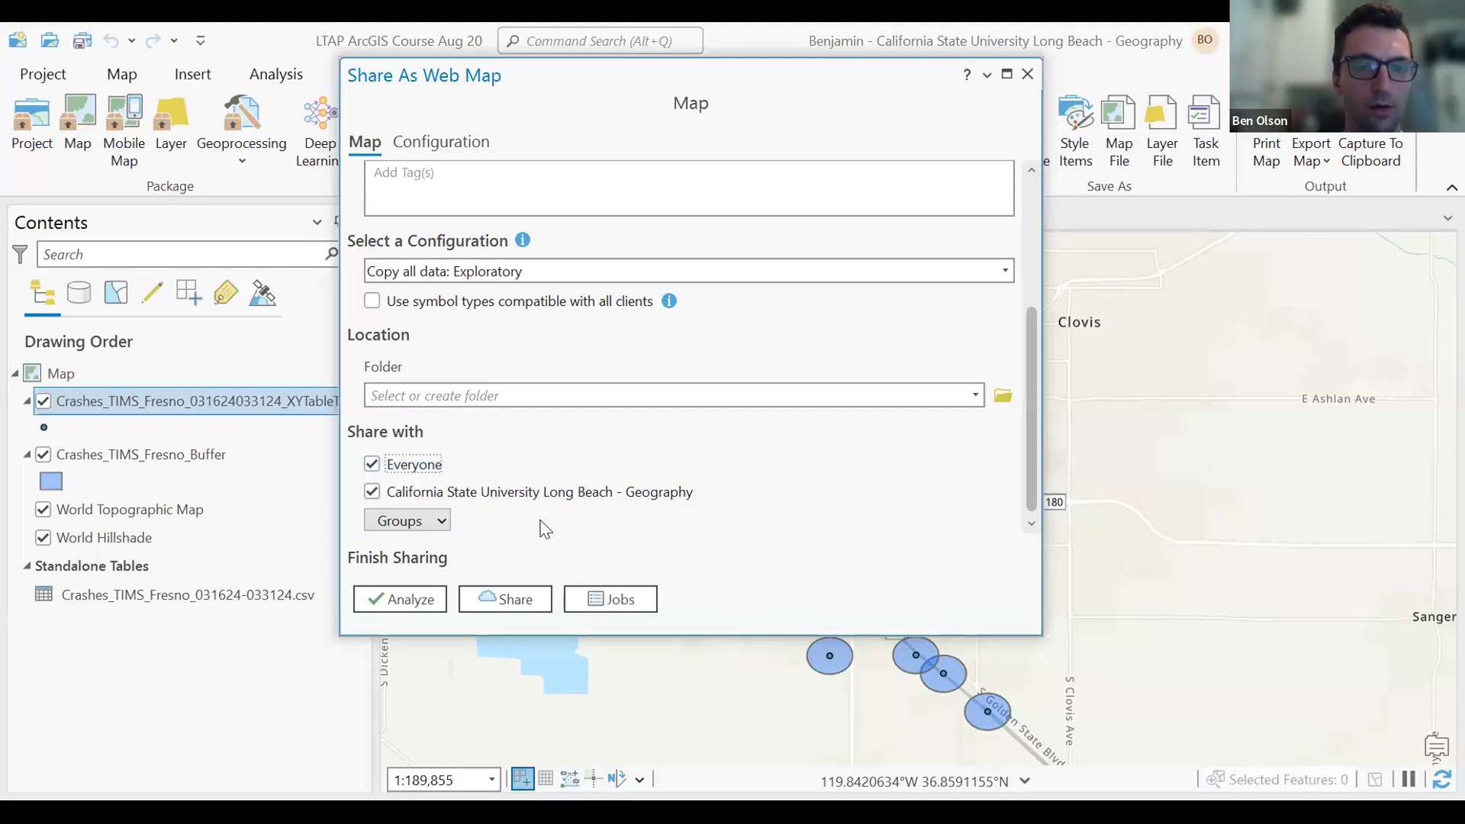
pyautogui.click(388, 601)
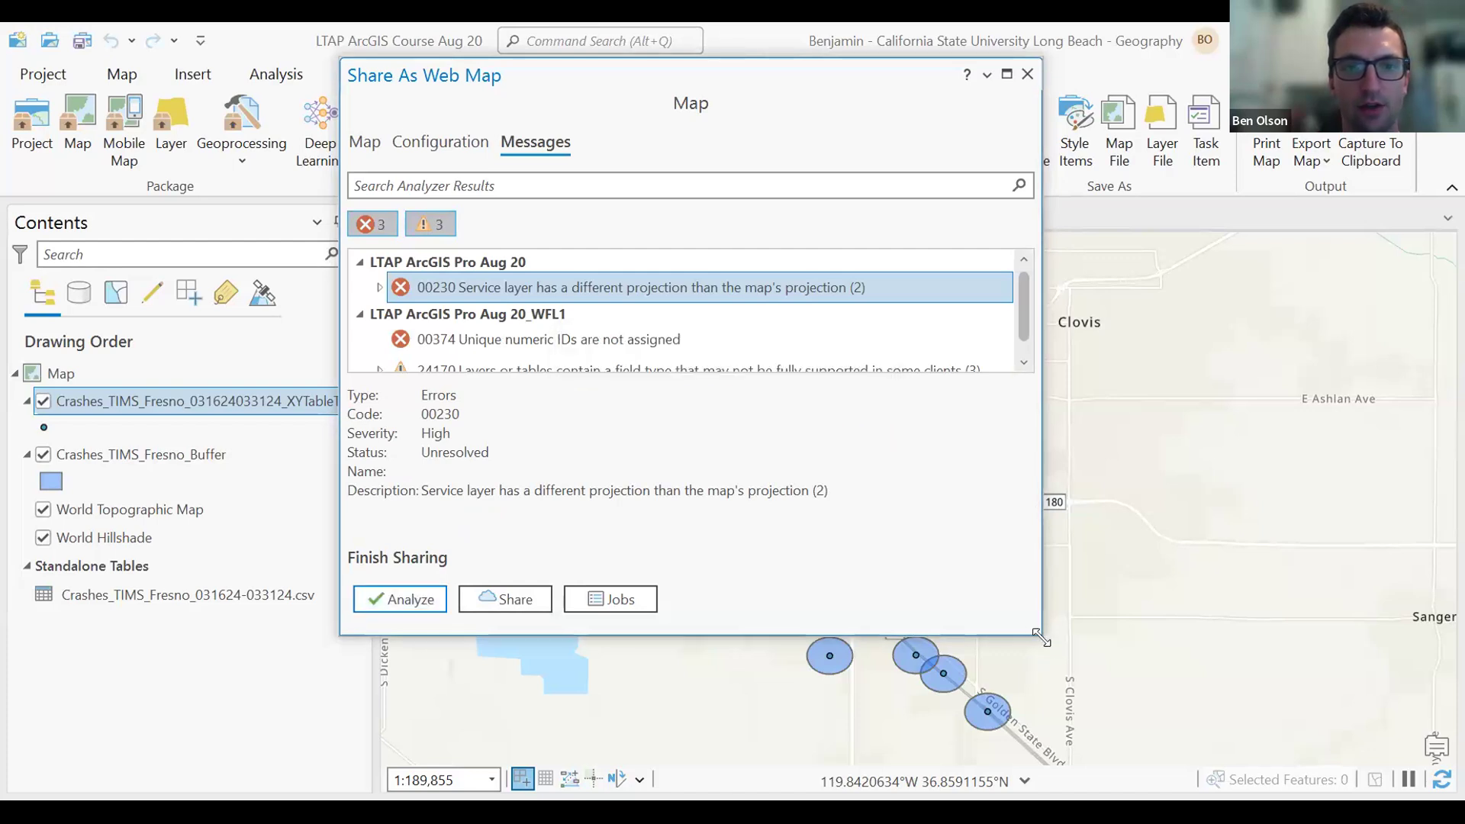
# Enlarge the analyzer results, expand the 00230 projection errors and apply the default fix to the World Topographic Map error.
pyautogui.moveTo(1040, 636); pyautogui.dragTo(1108, 687)
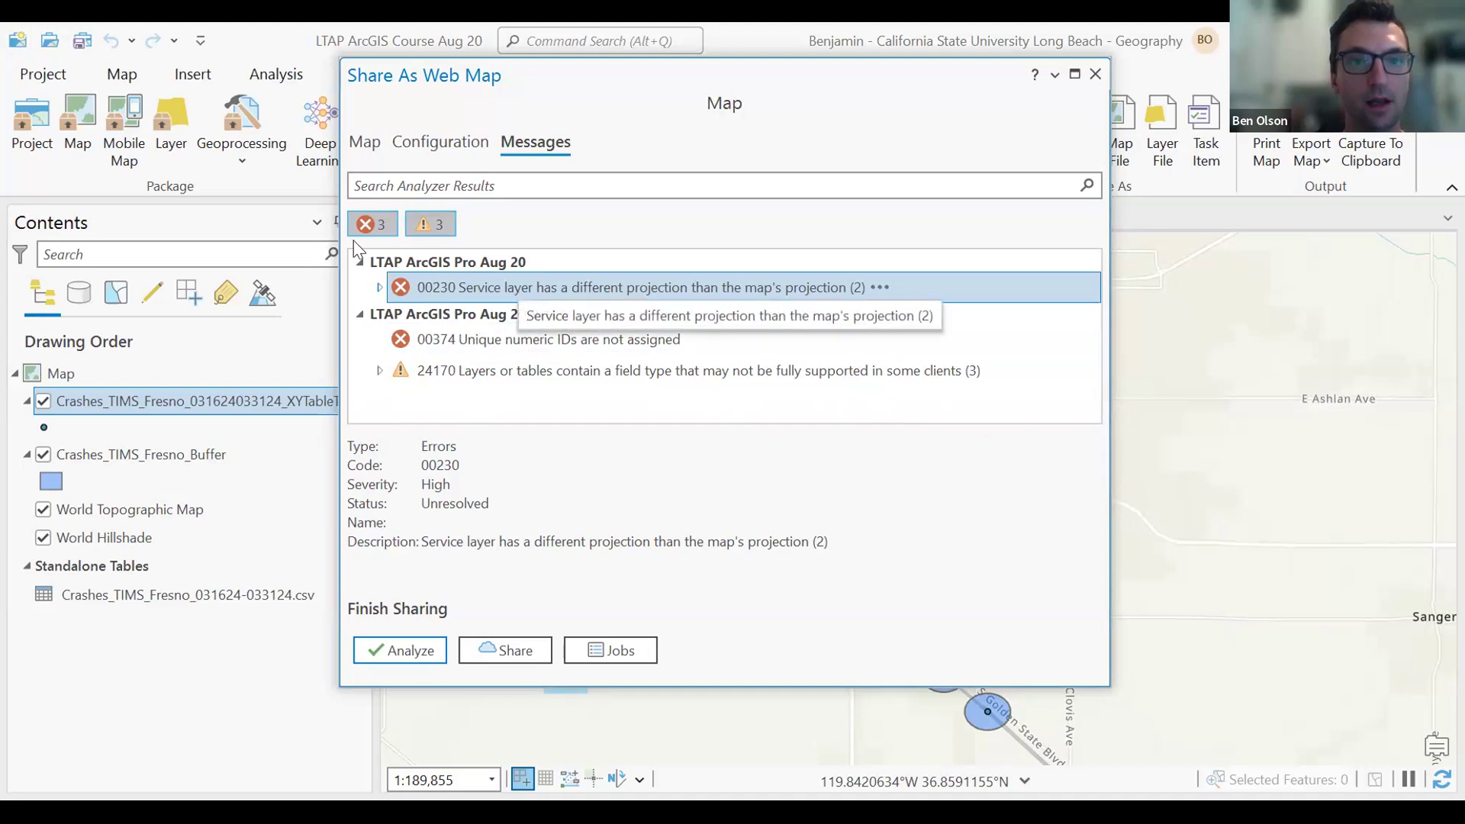
pyautogui.click(379, 287)
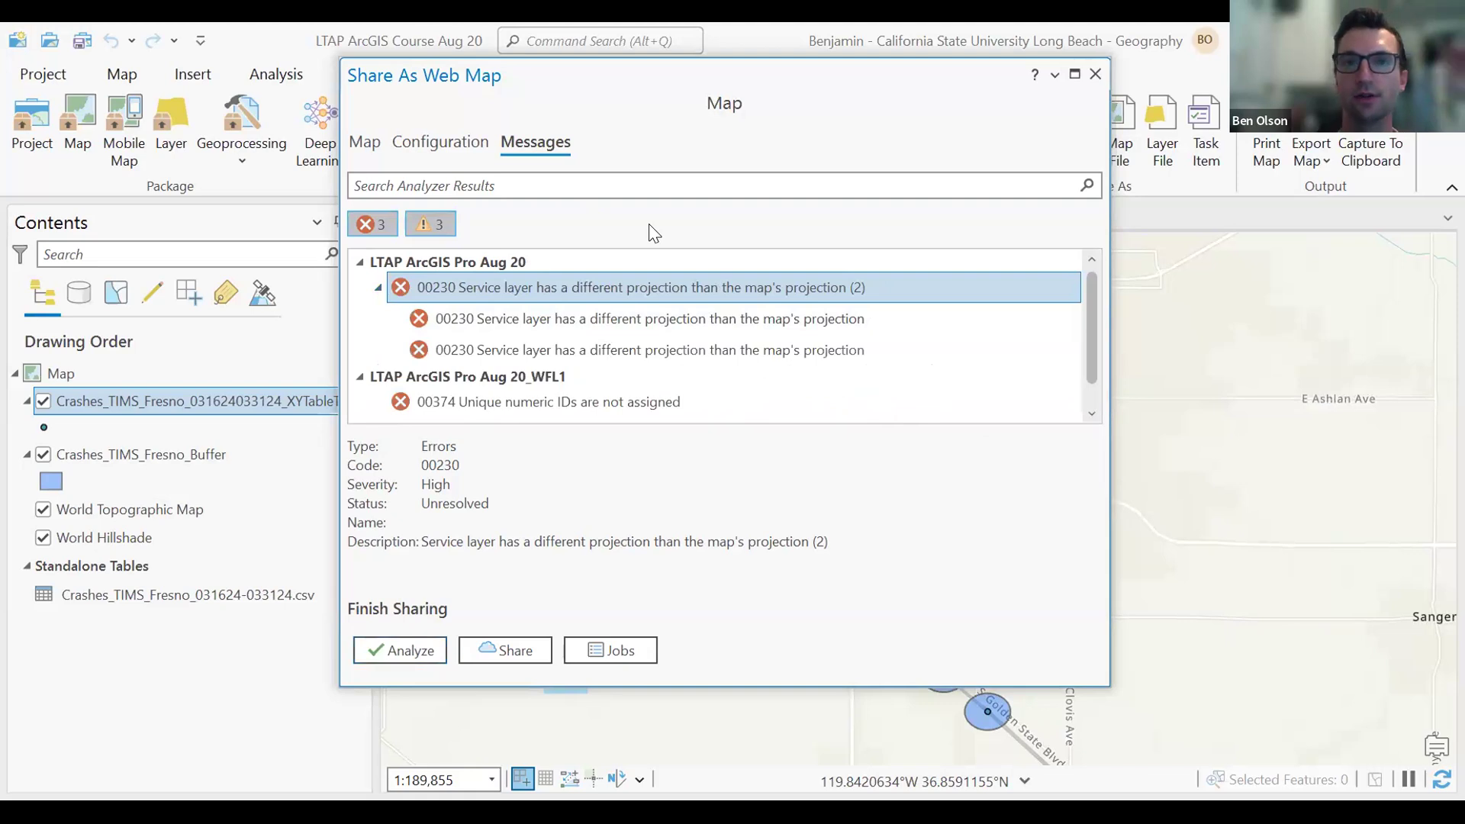
pyautogui.doubleClick(613, 321)
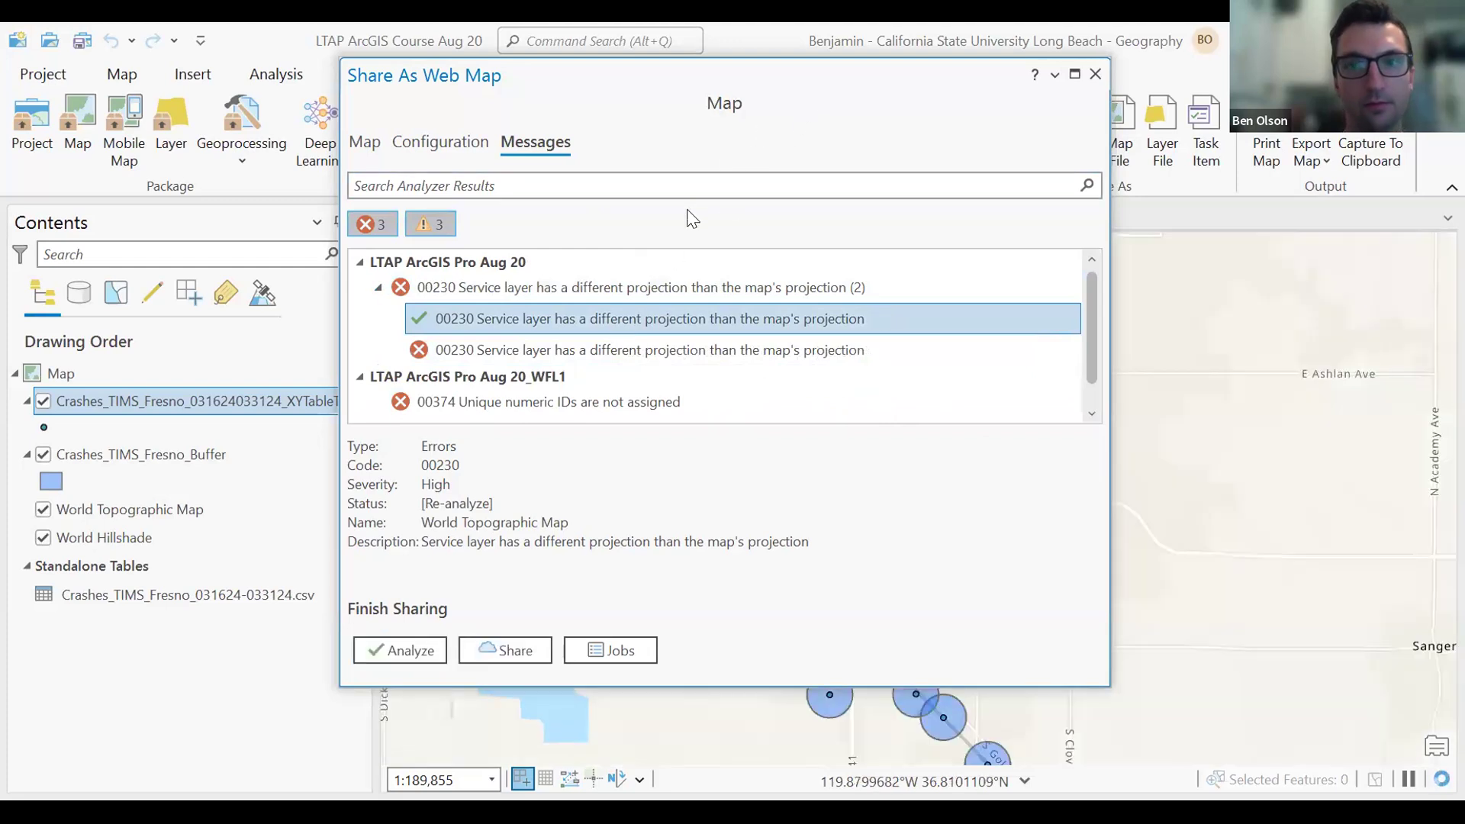
# Examine the fix options for the World Hillshade 00230 projection error and move the sharing window clear of the contents list.
pyautogui.click(563, 350)
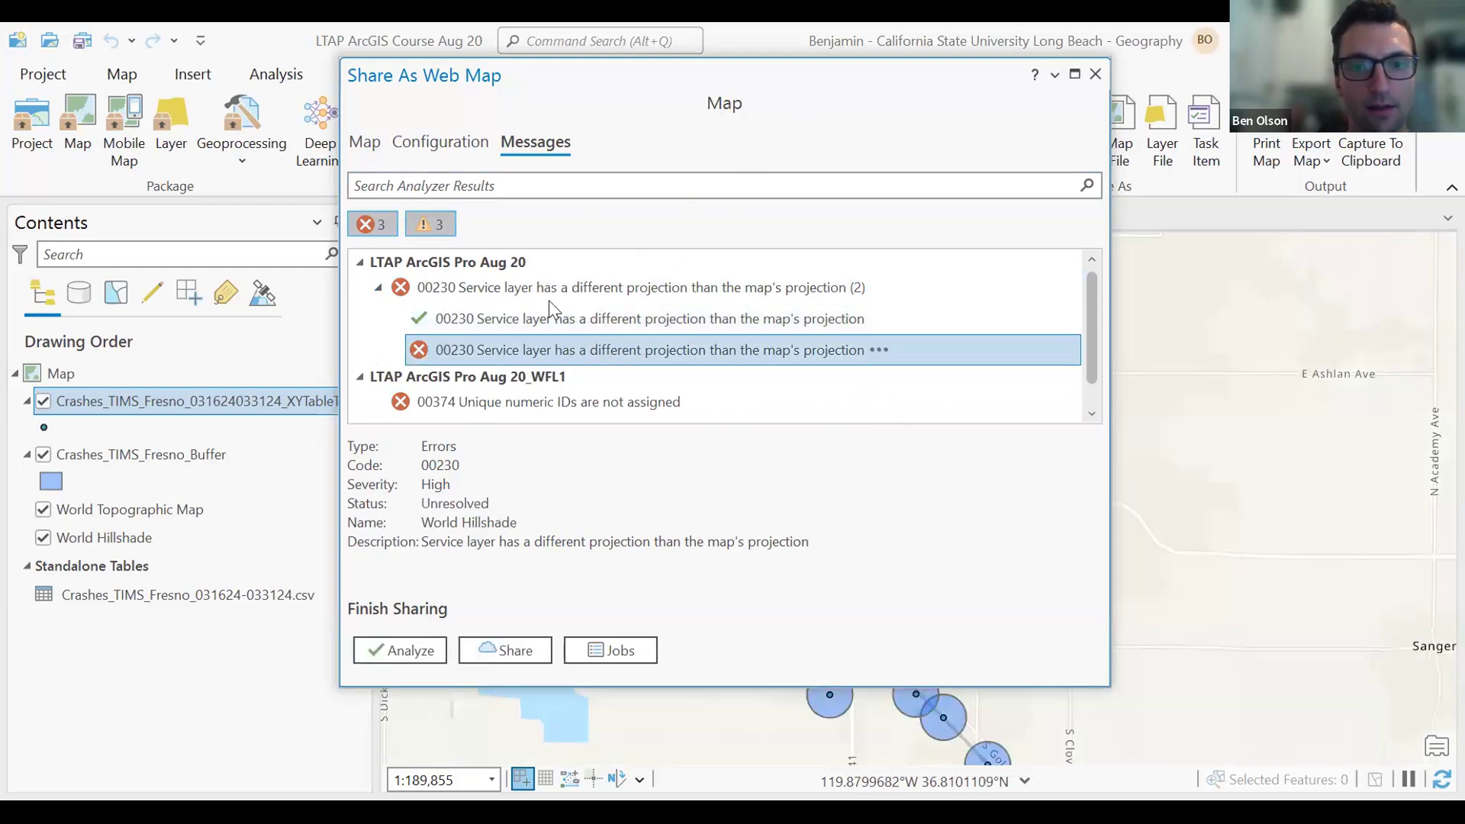
pyautogui.rightClick(563, 350)
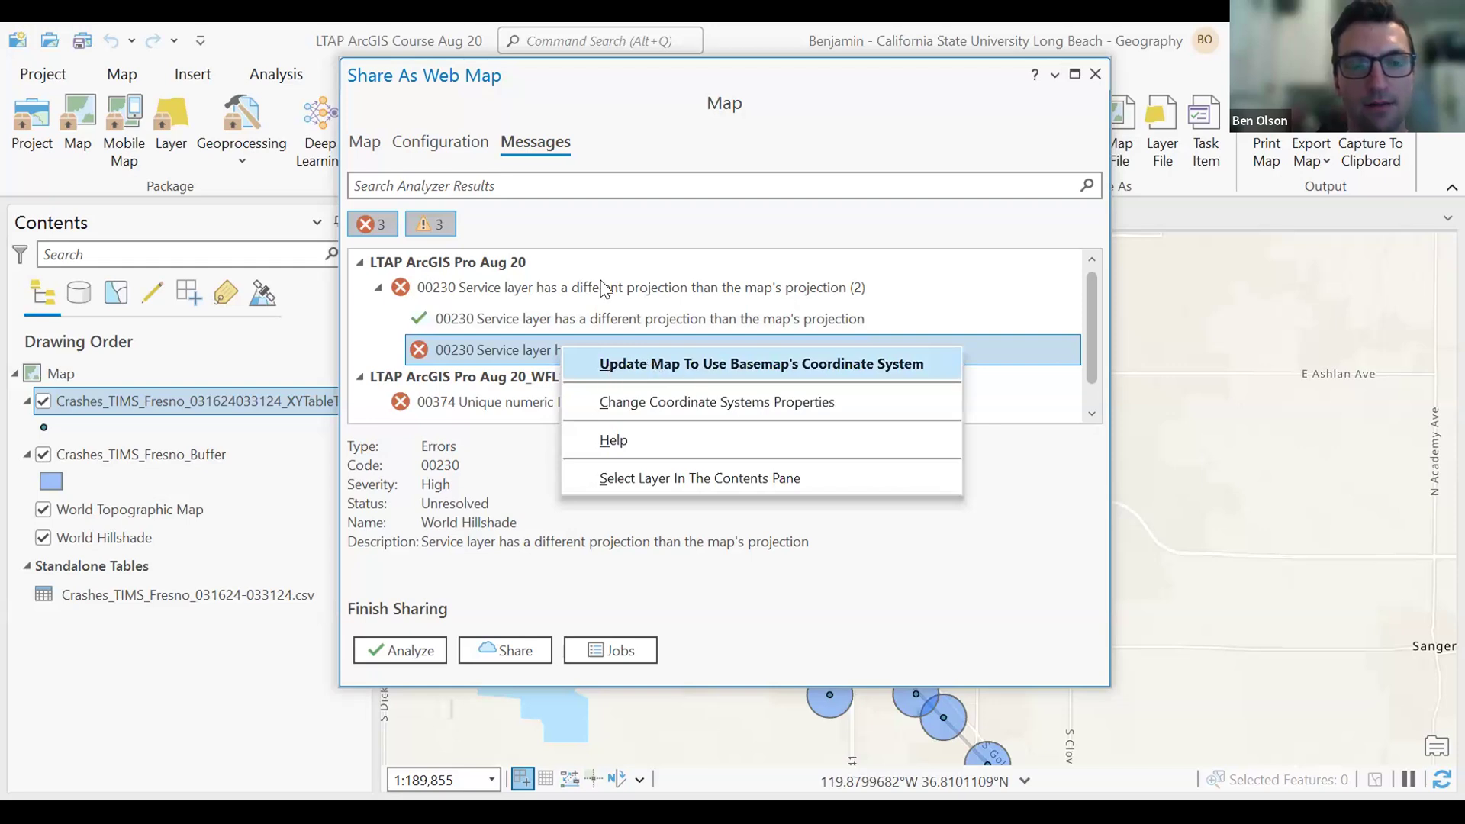
pyautogui.click(785, 71)
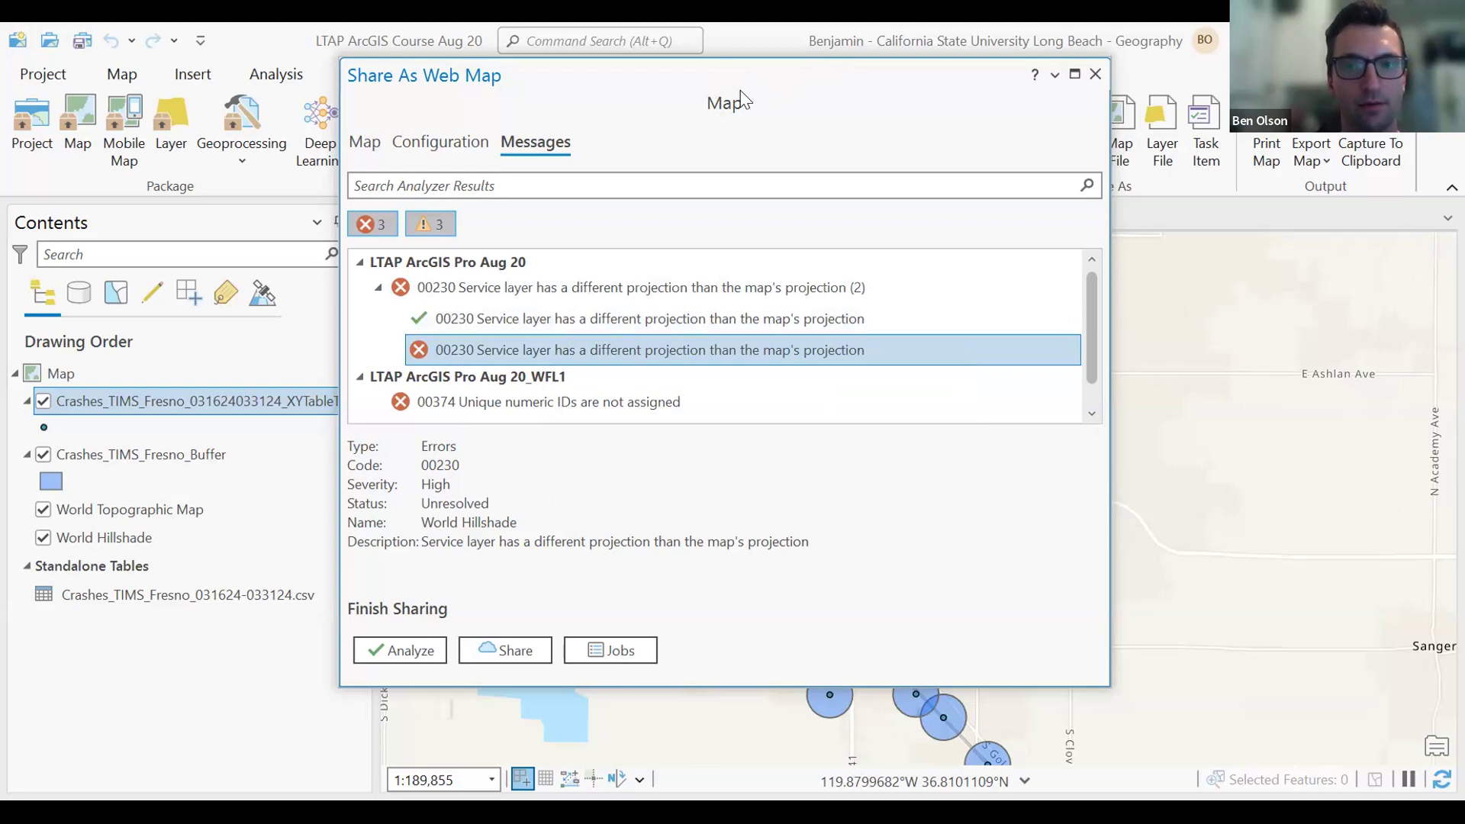
pyautogui.moveTo(740, 98); pyautogui.dragTo(876, 175)
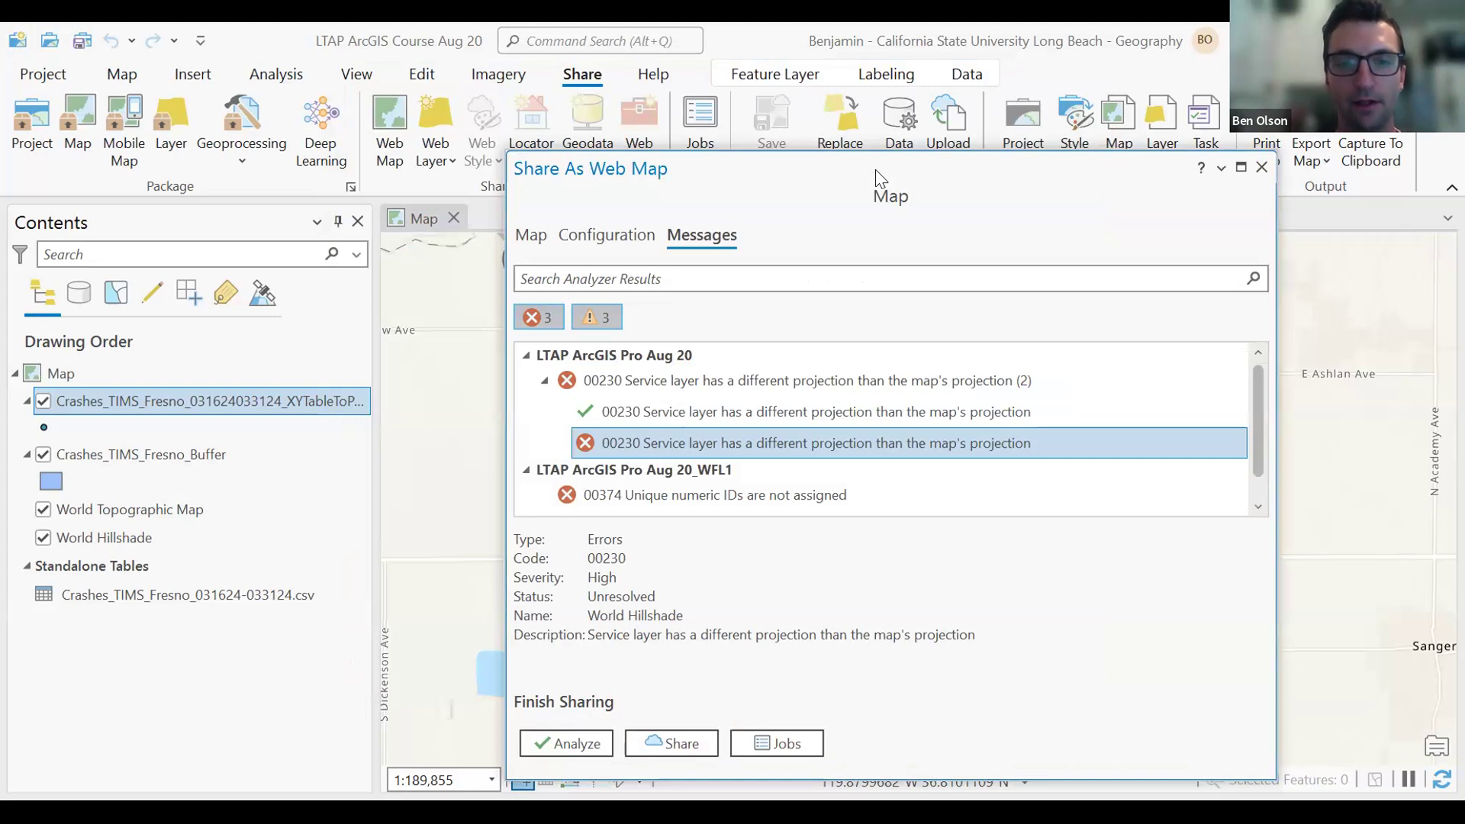
# Resolve the World Hillshade 00230 projection error by updating the map to use the basemap's coordinate system.
pyautogui.moveTo(723, 454)
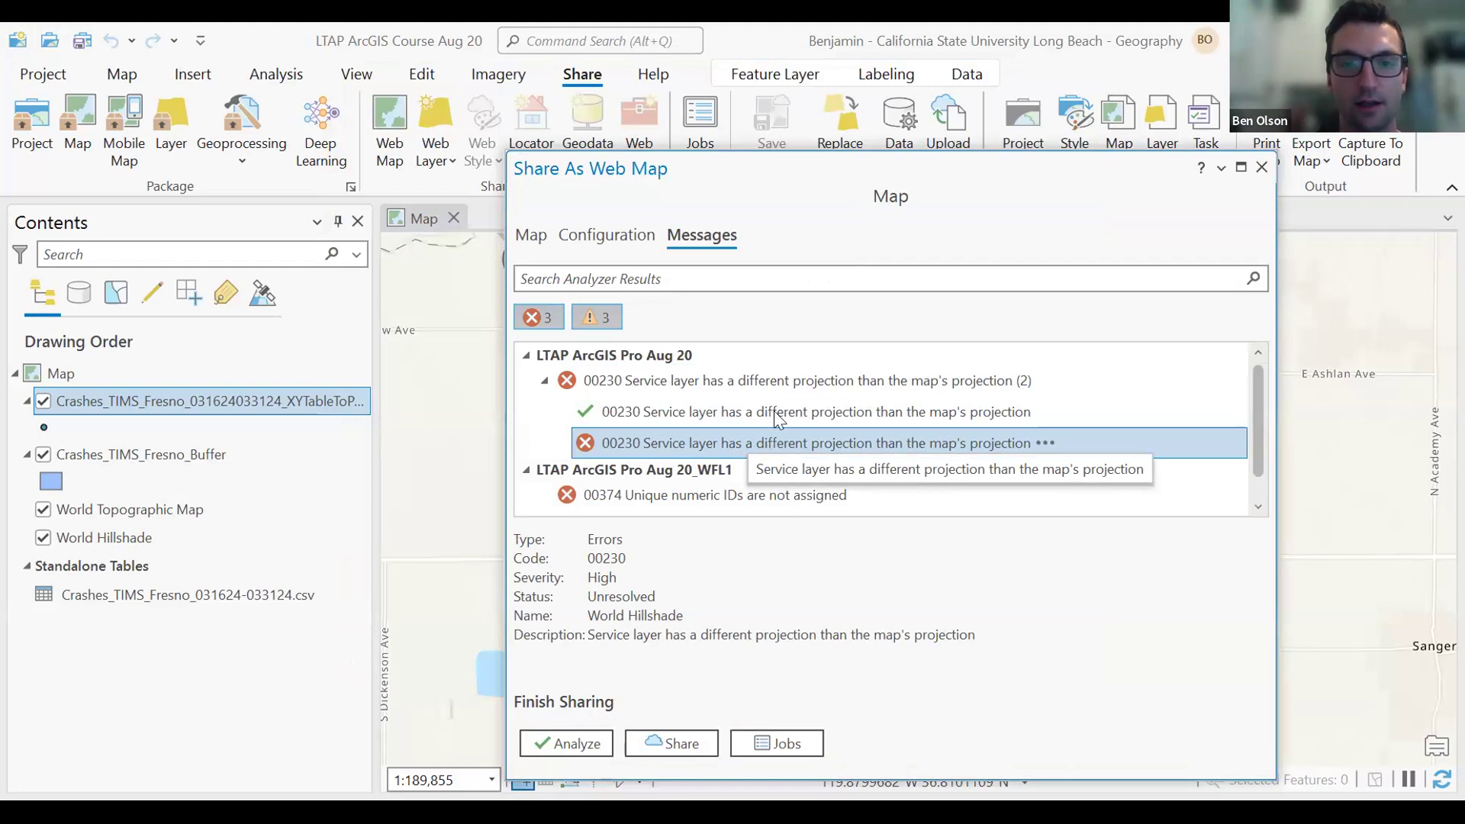
pyautogui.rightClick(716, 443)
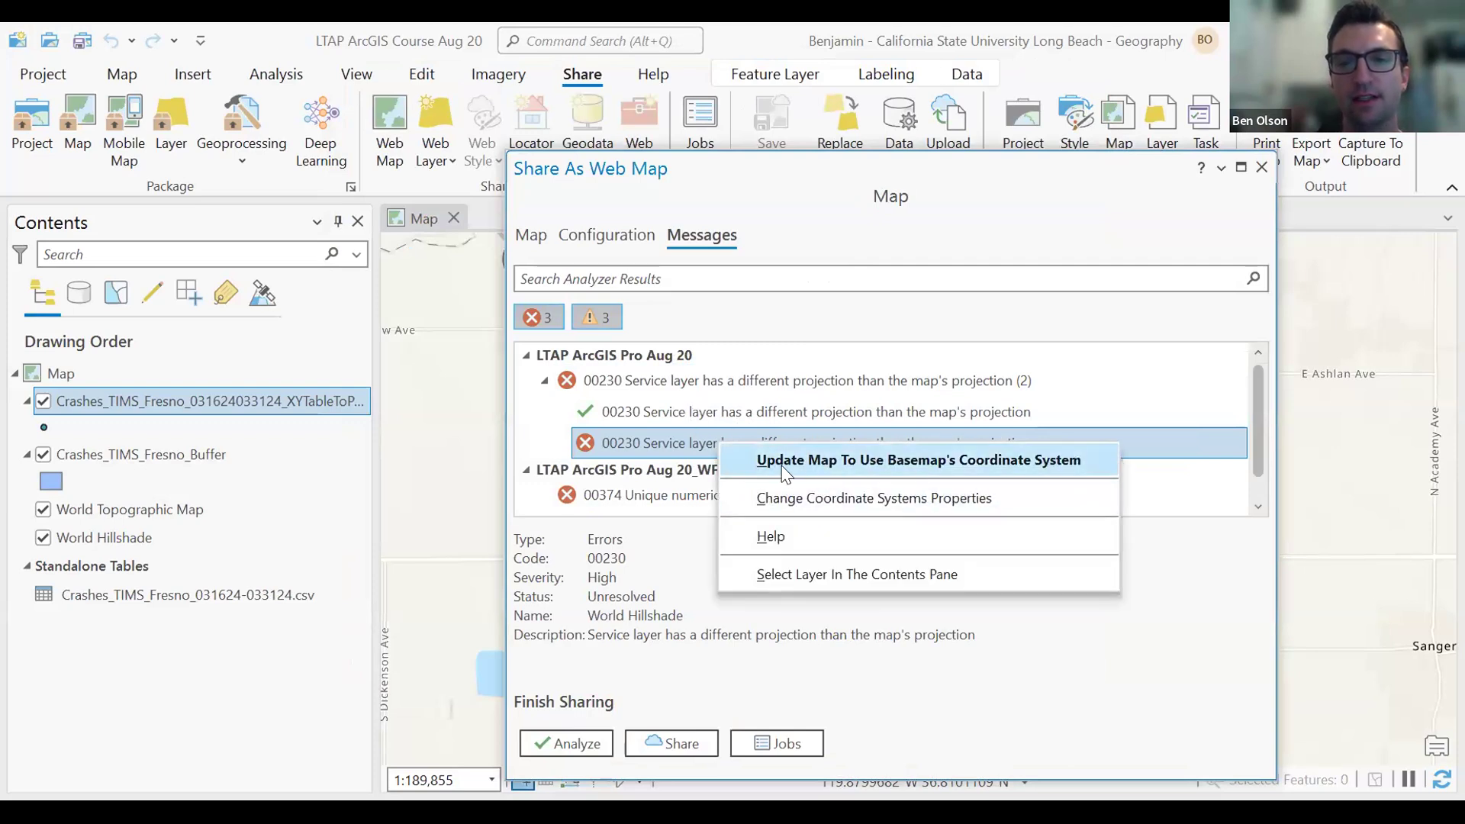
pyautogui.click(1005, 456)
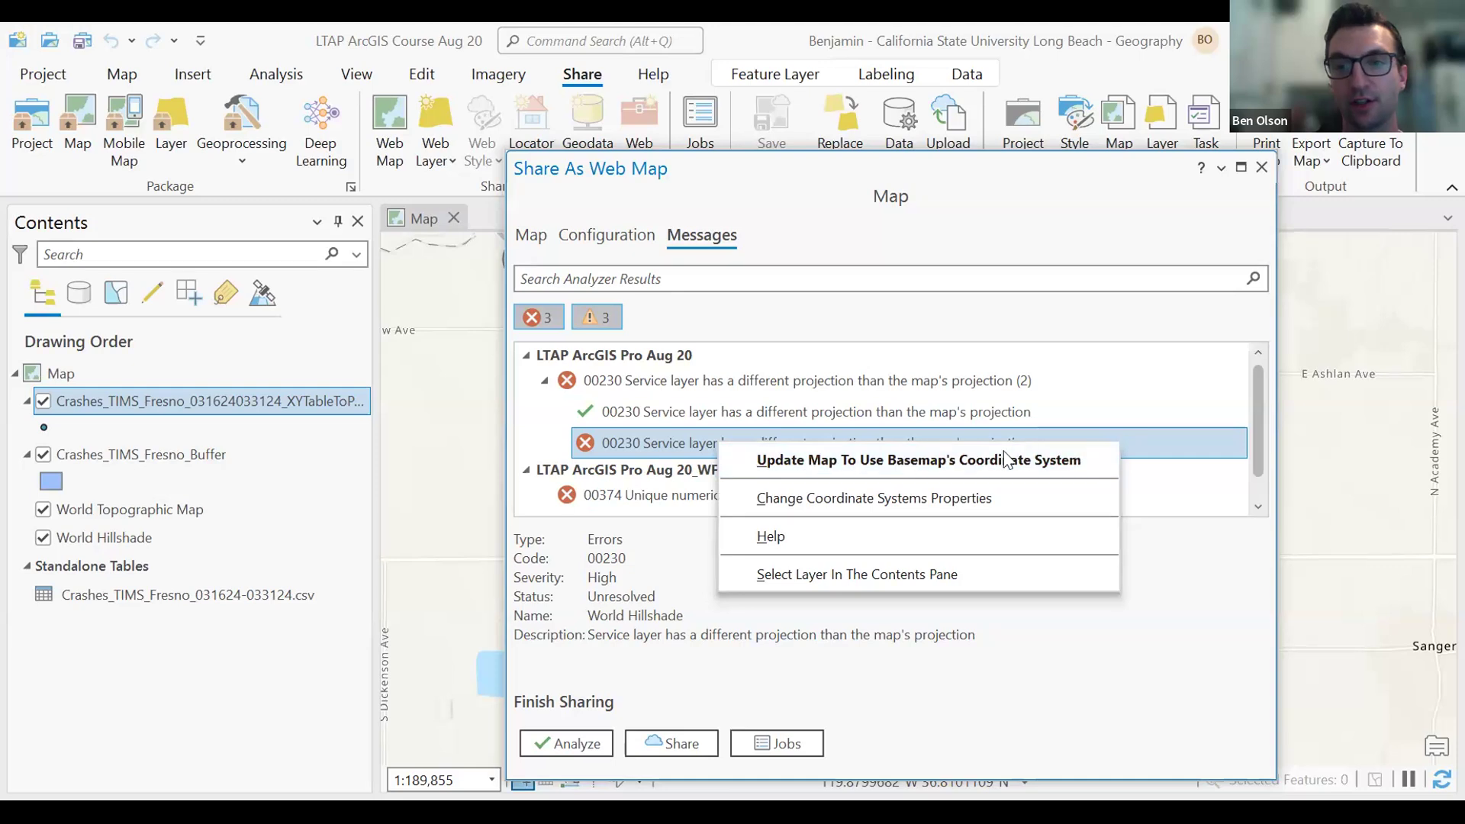
pyautogui.click(900, 471)
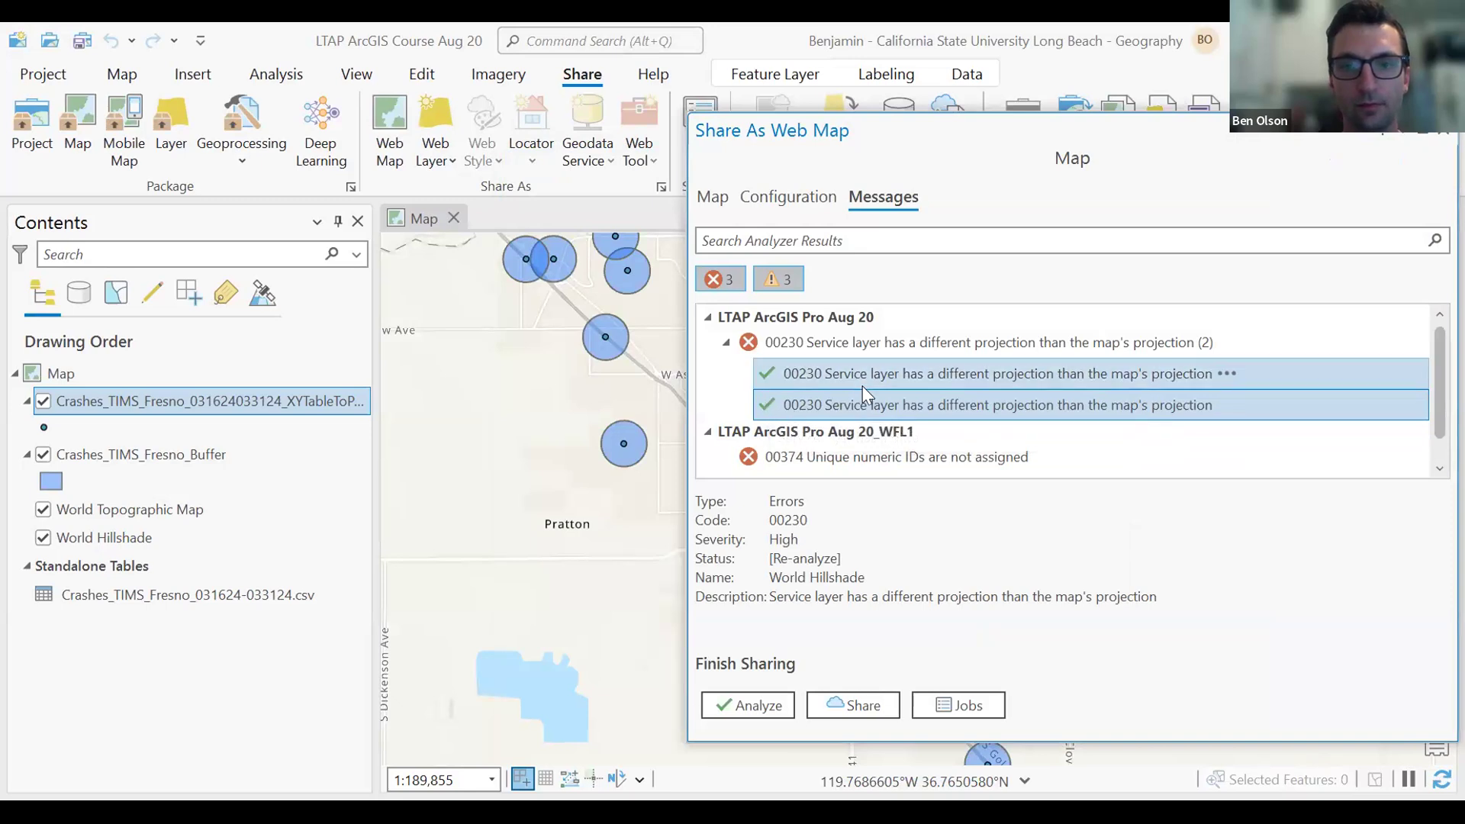
# Resolve the 00374 error by allowing assignment of unique numeric IDs for sharing web layers in the map properties.
pyautogui.scroll(-1, 862, 386)
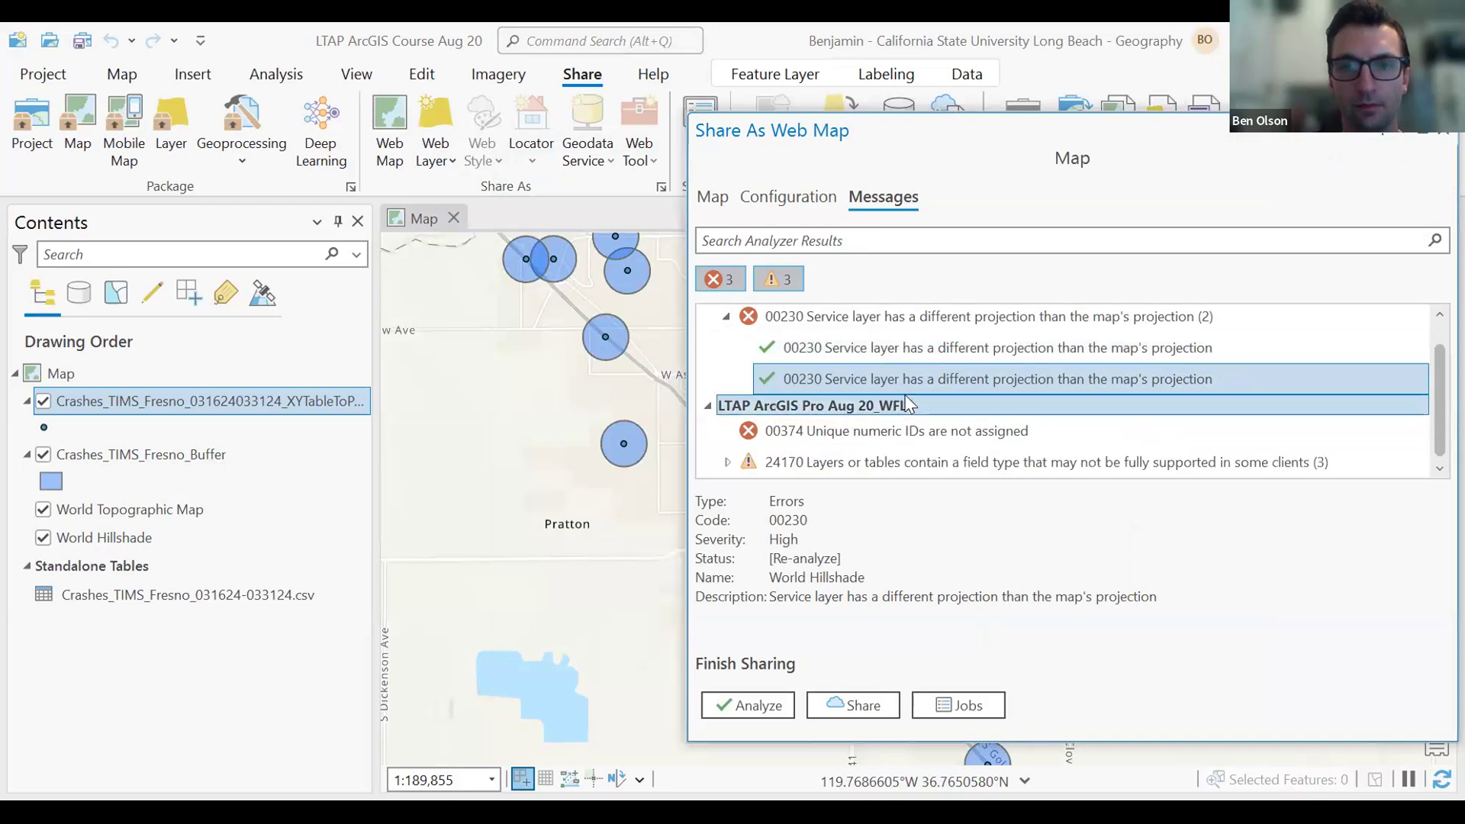
pyautogui.click(748, 433)
pyautogui.rightClick(749, 433)
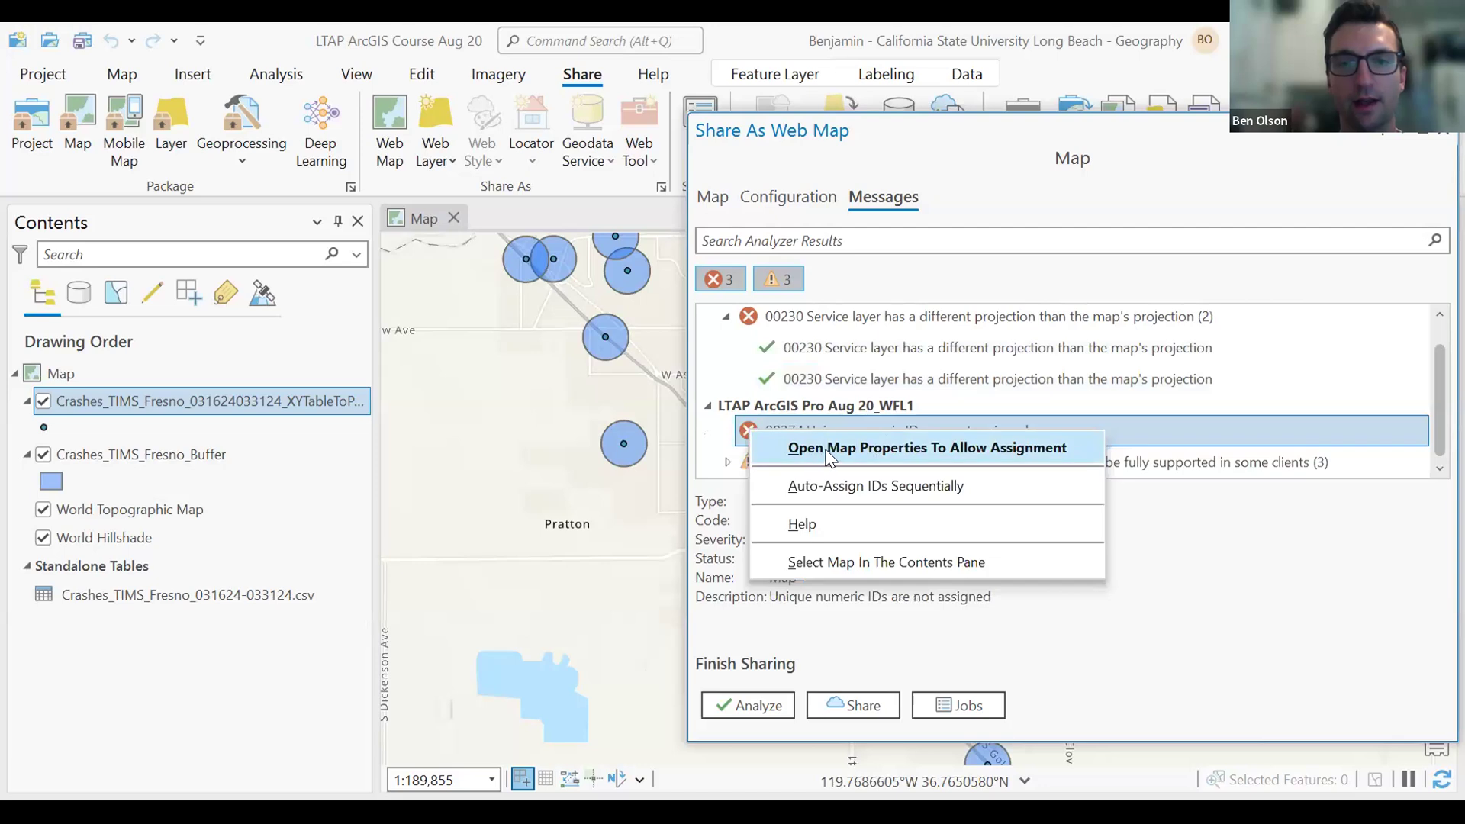
pyautogui.click(897, 445)
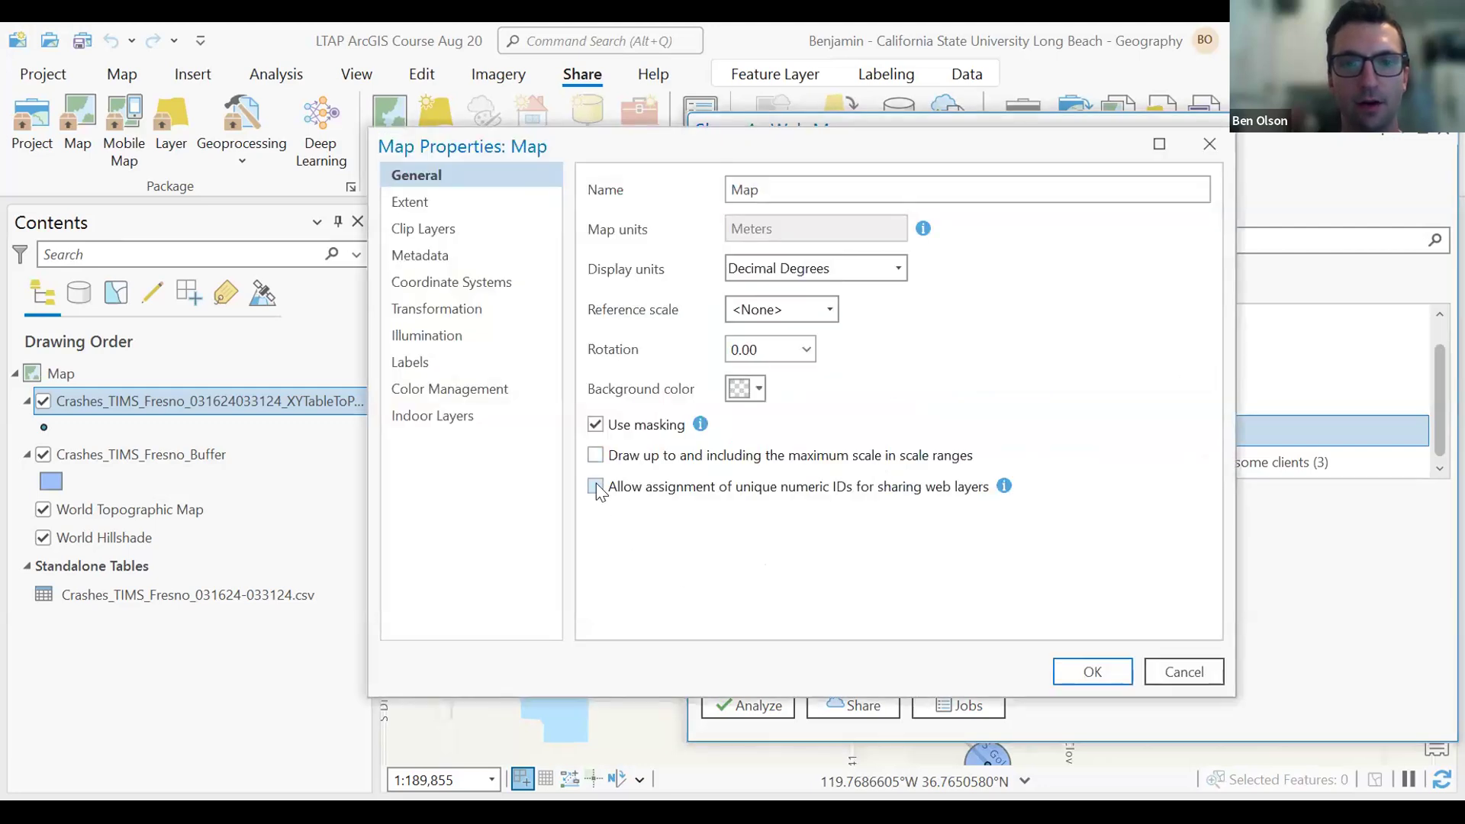
pyautogui.click(595, 487)
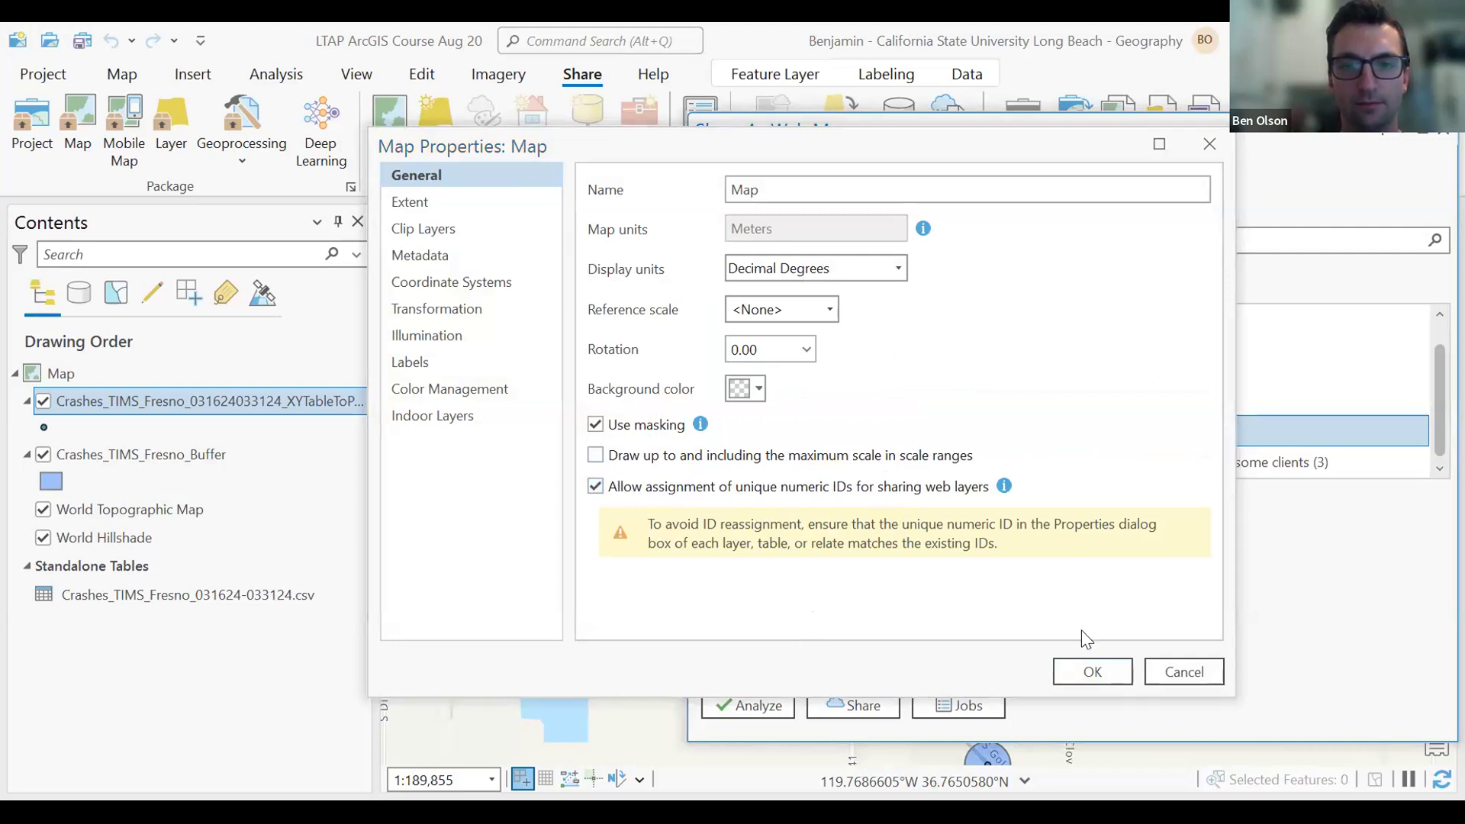
pyautogui.click(1093, 675)
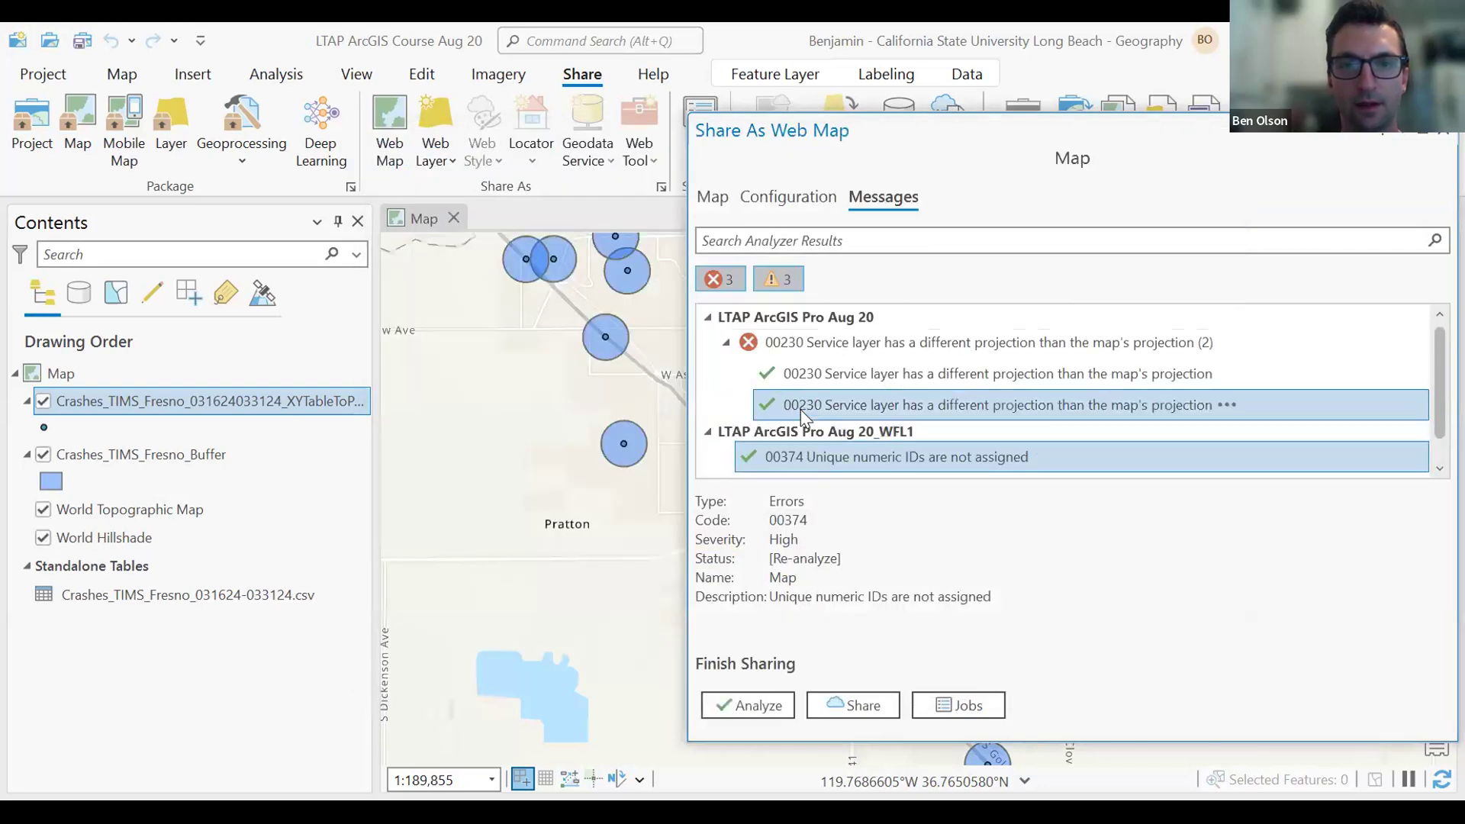
# Analyze the web map for sharing problems again and move the Share As Web Map window off the edge.
pyautogui.scroll(-1, 800, 411)
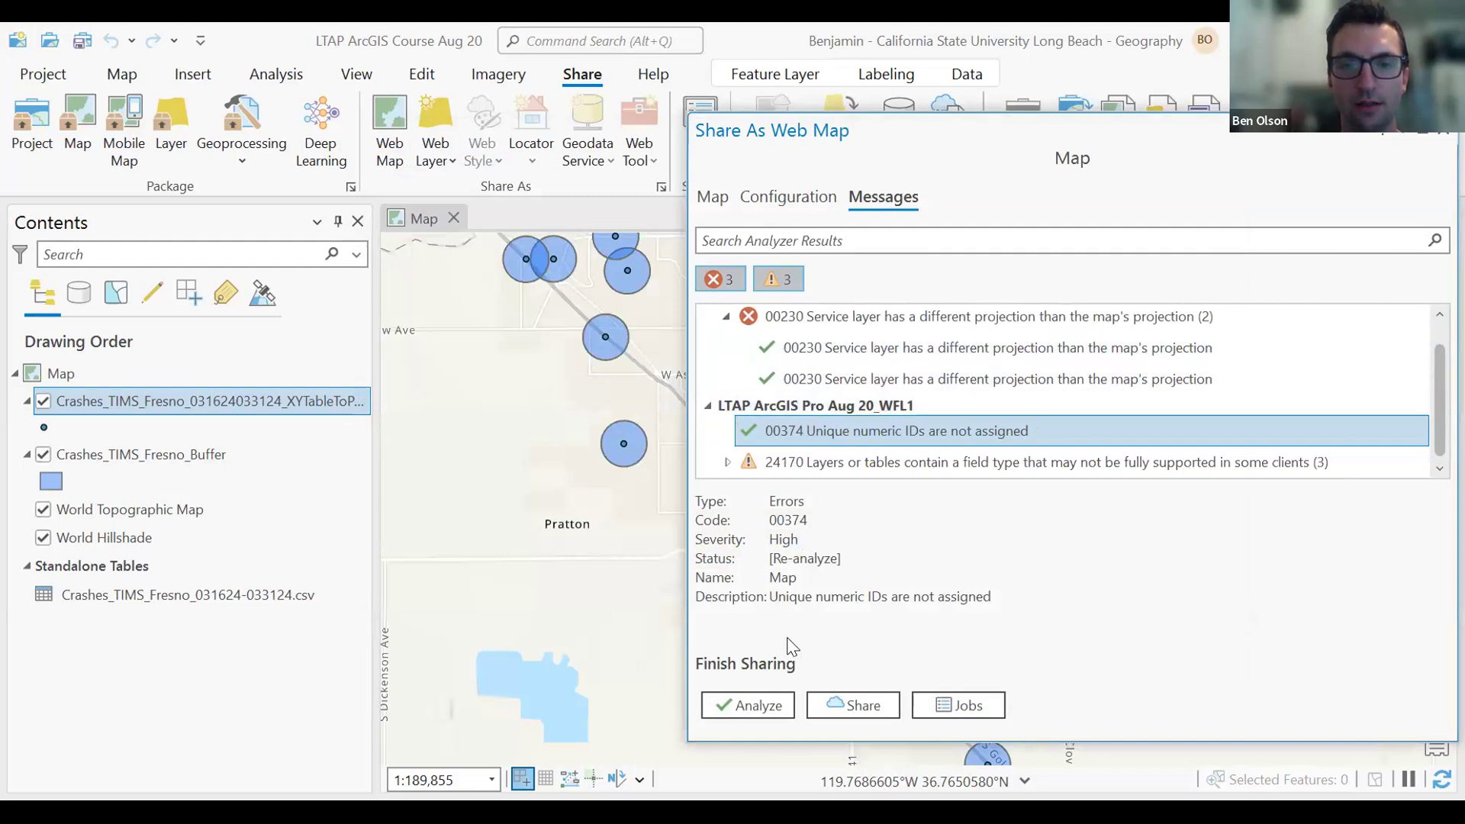
pyautogui.click(767, 700)
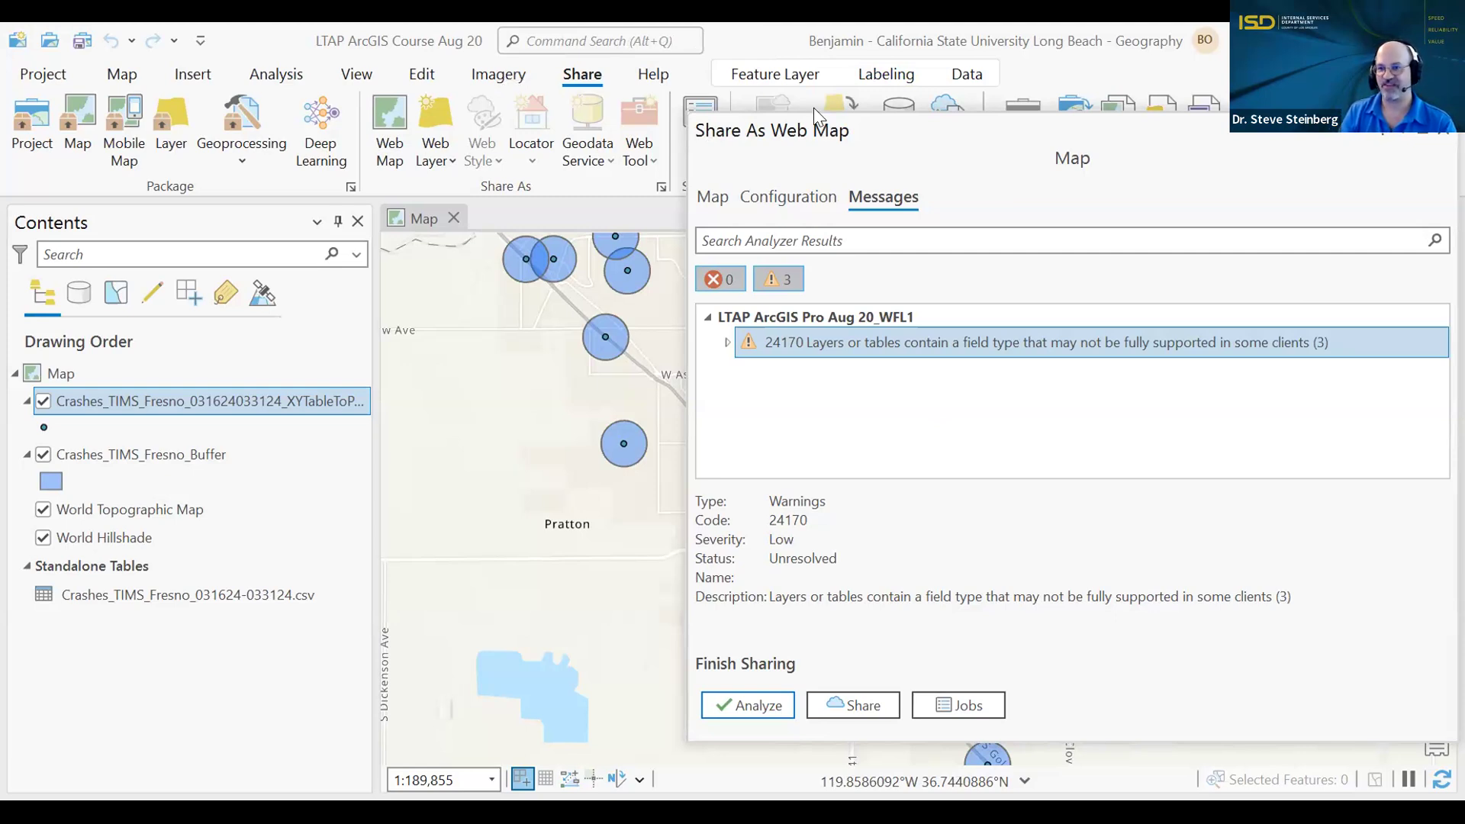
pyautogui.moveTo(814, 121); pyautogui.dragTo(624, 65)
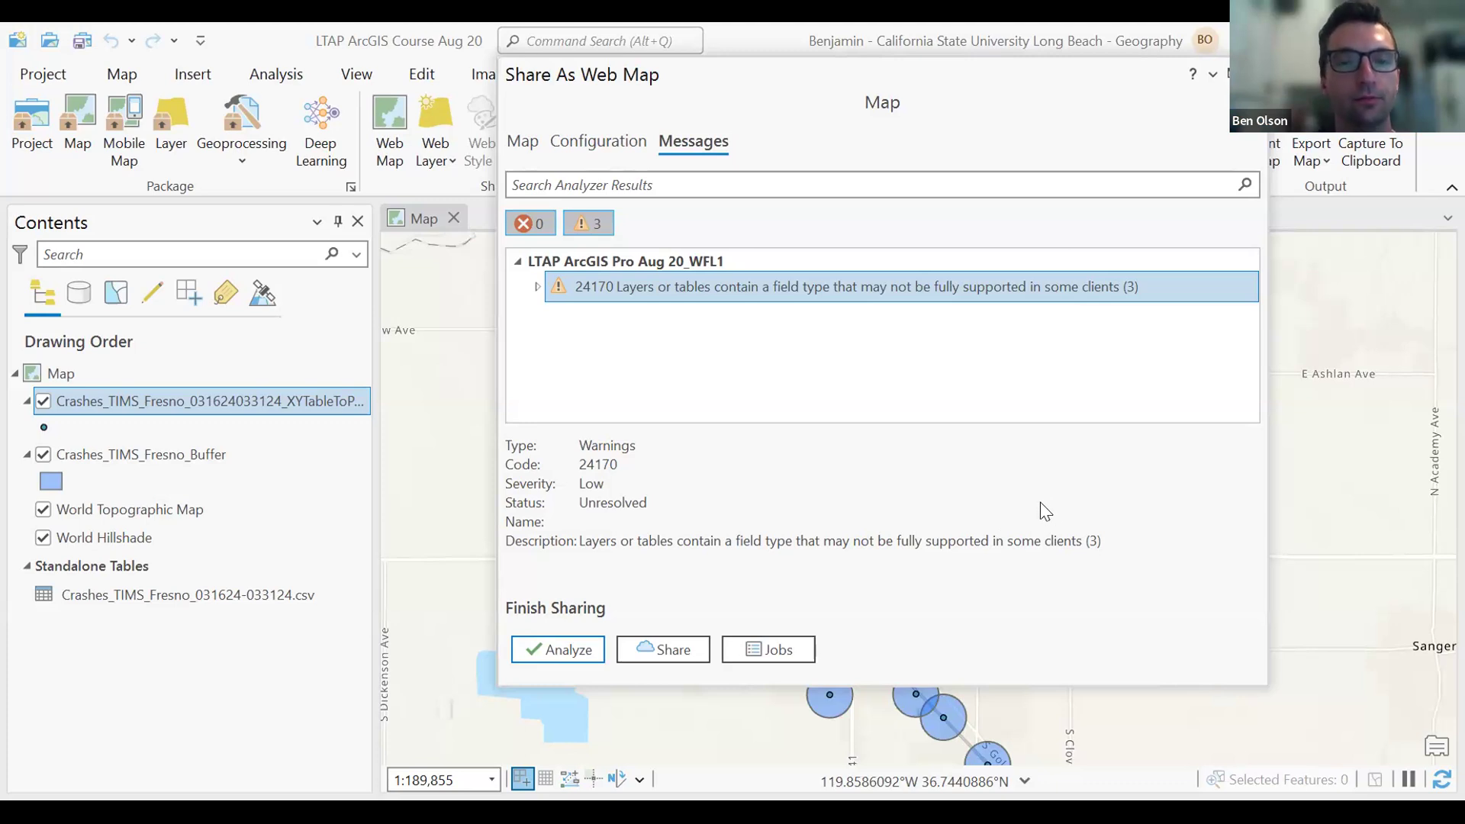
pyautogui.doubleClick(728, 67)
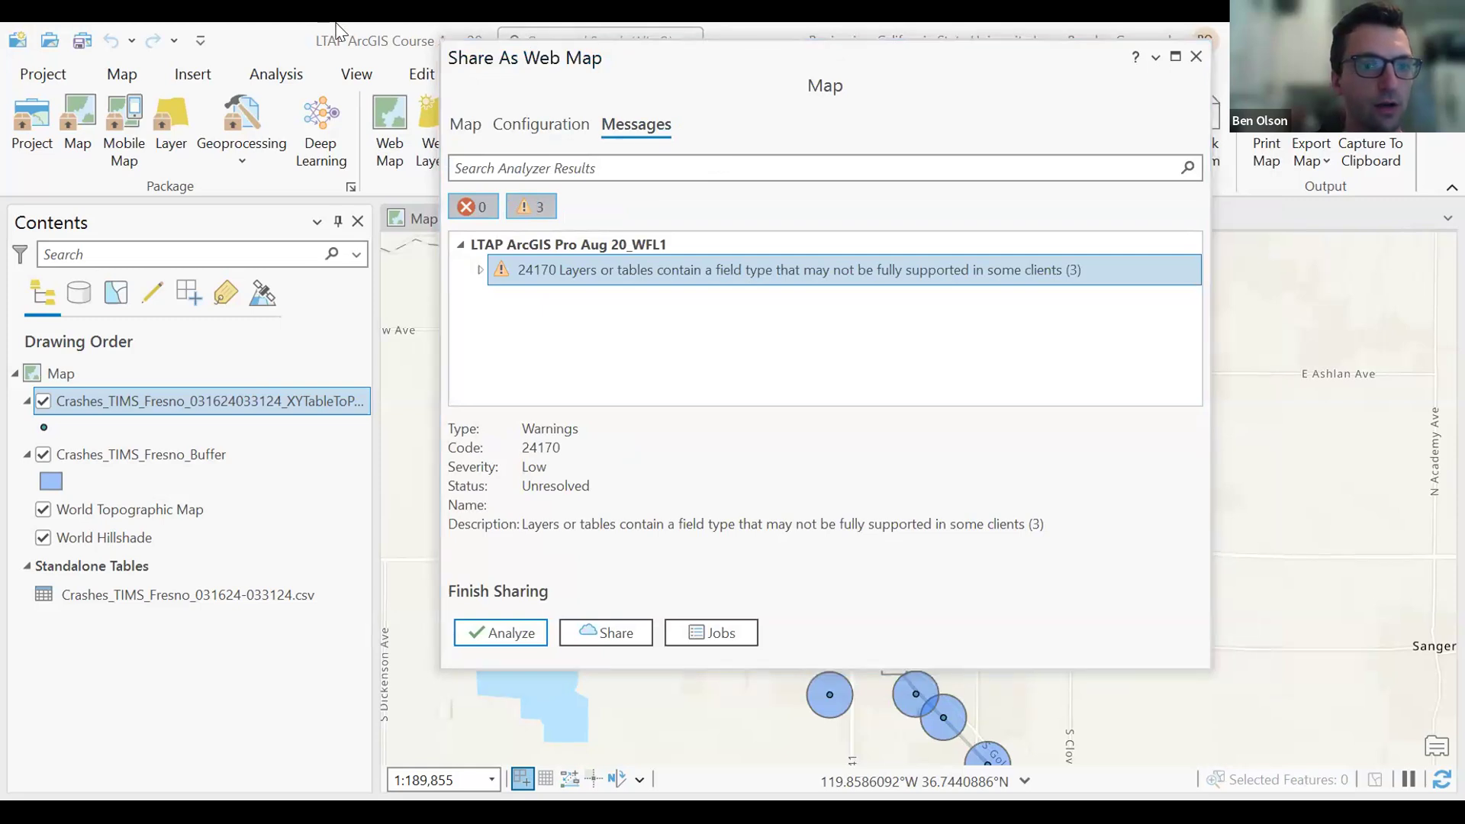
# Check the web map's configuration and analyzer messages, and return to its sharing settings.
pyautogui.click(542, 124)
pyautogui.click(622, 128)
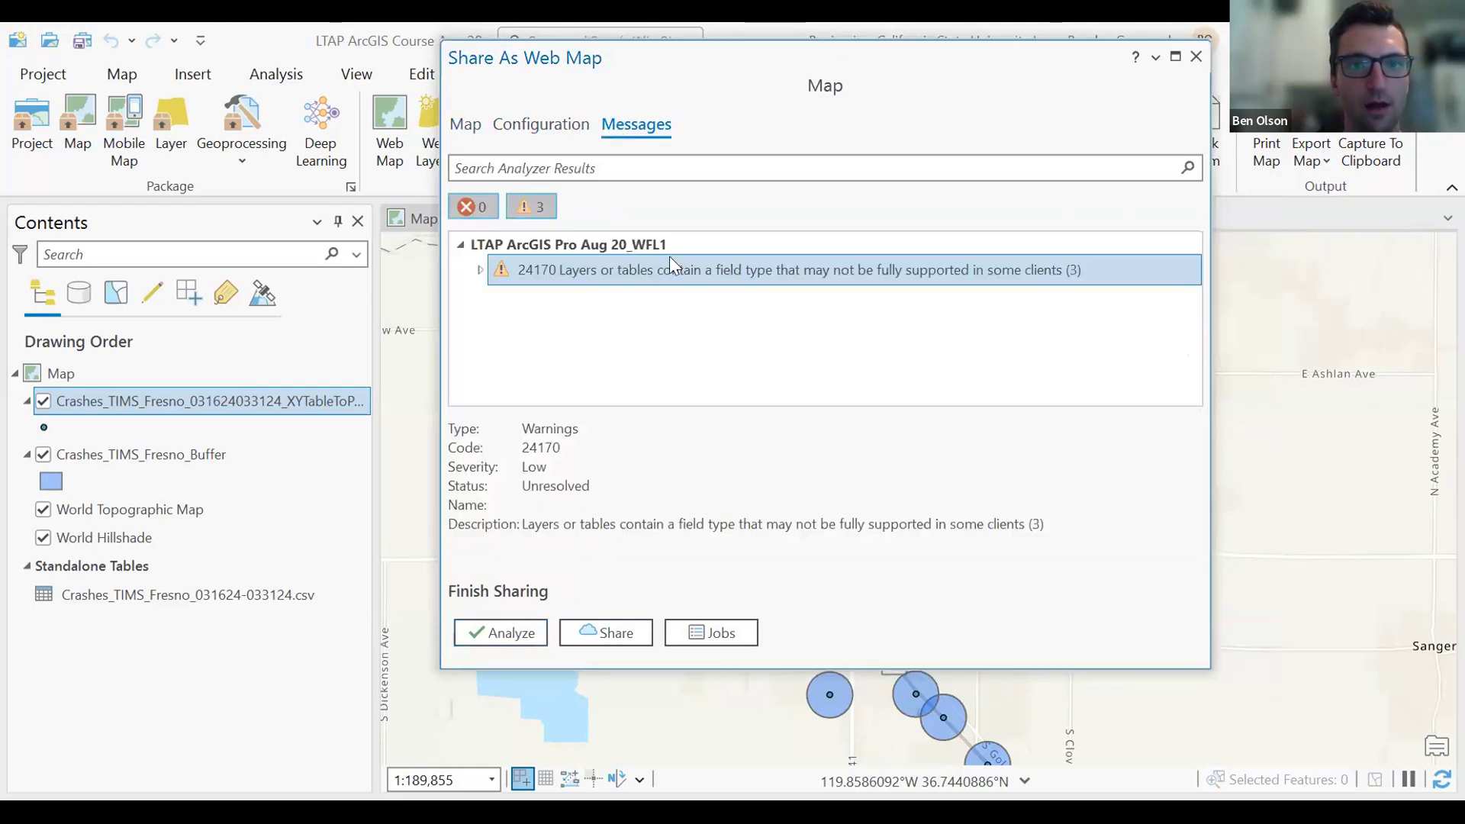
pyautogui.click(452, 126)
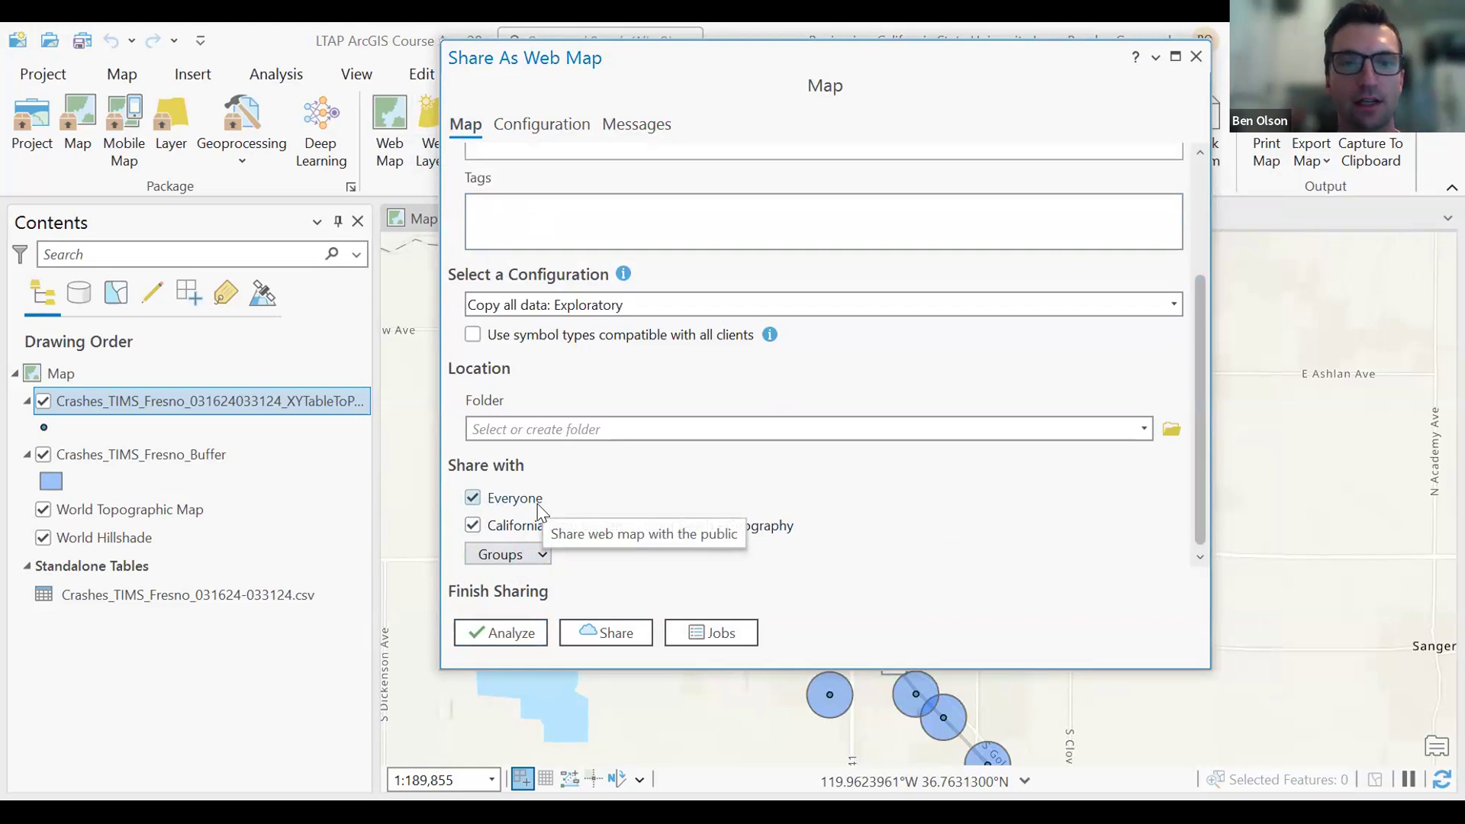
pyautogui.click(1190, 62)
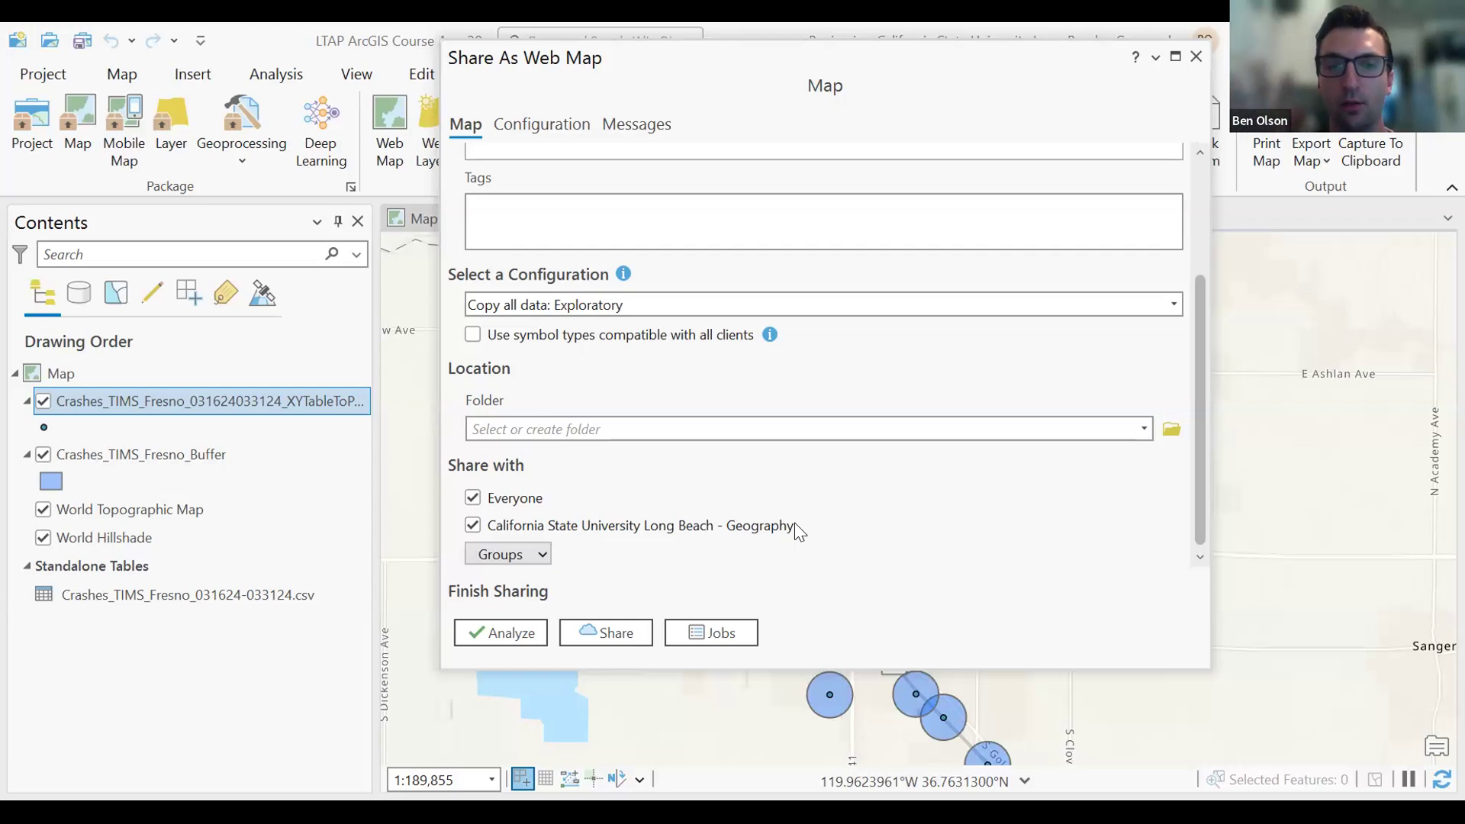
# Stop sharing the web map with Everyone and with California State University Long Beach - Geography.
pyautogui.click(470, 502)
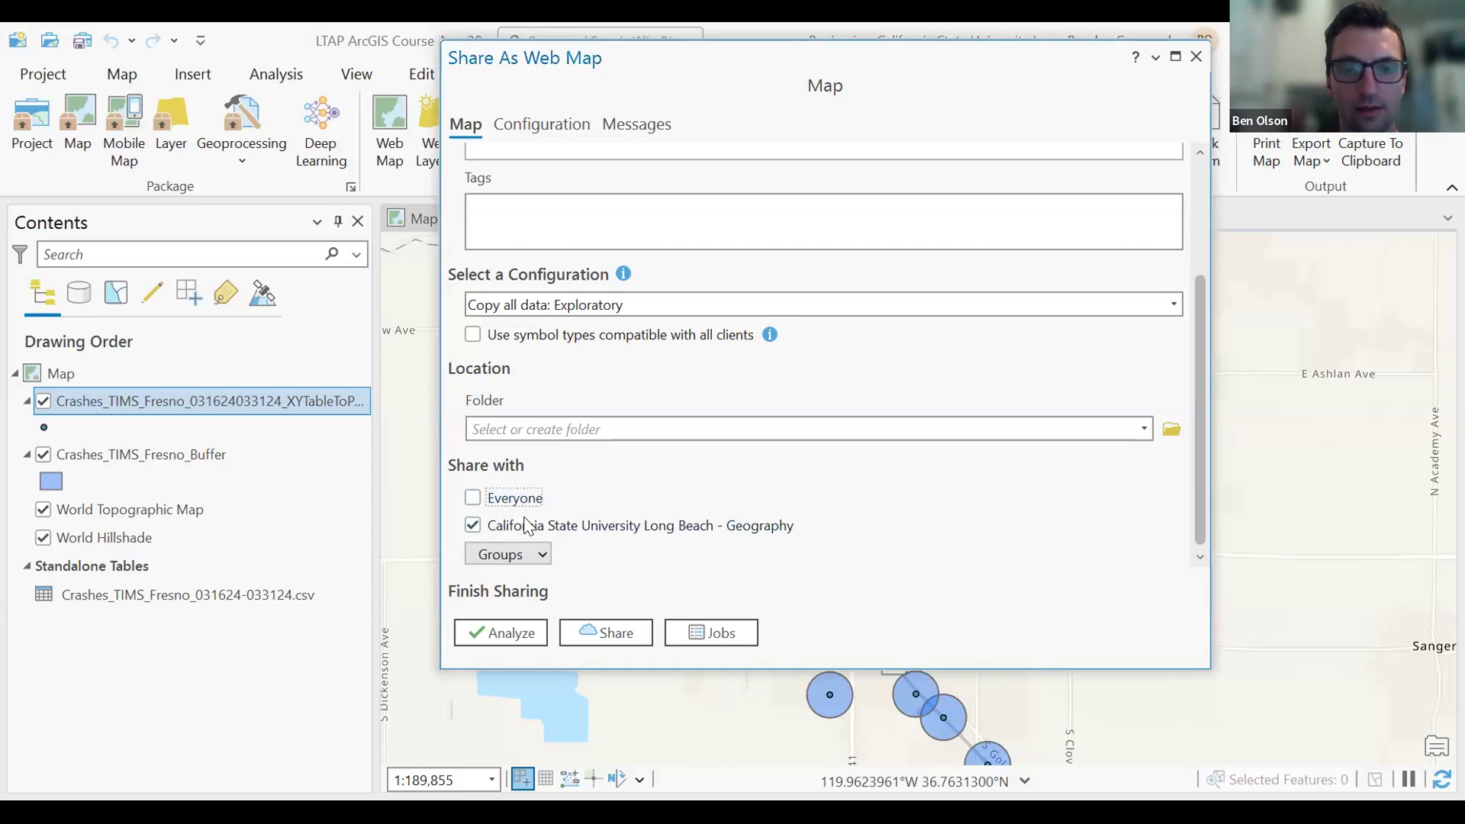
pyautogui.click(476, 526)
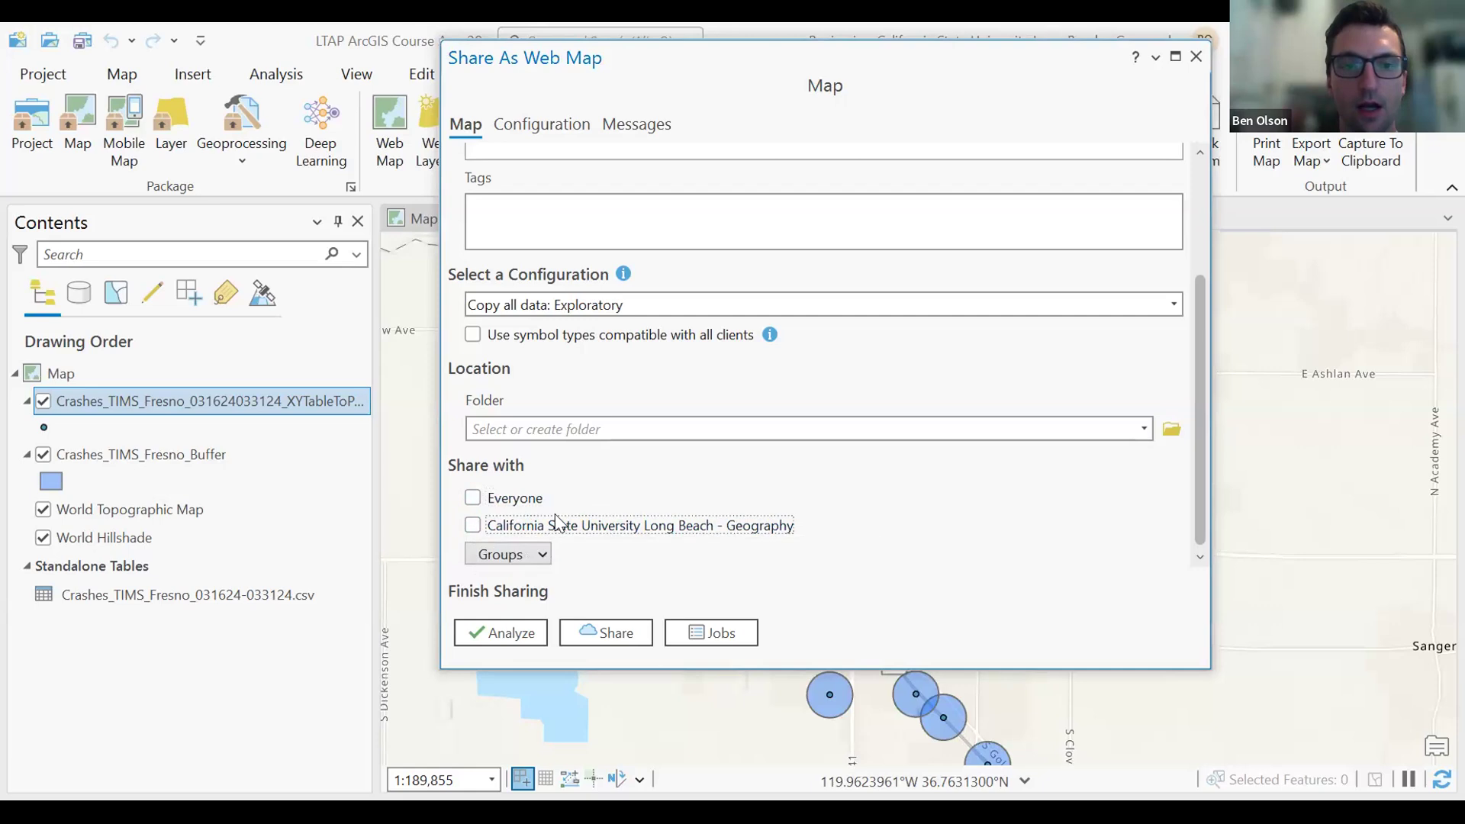
pyautogui.click(477, 498)
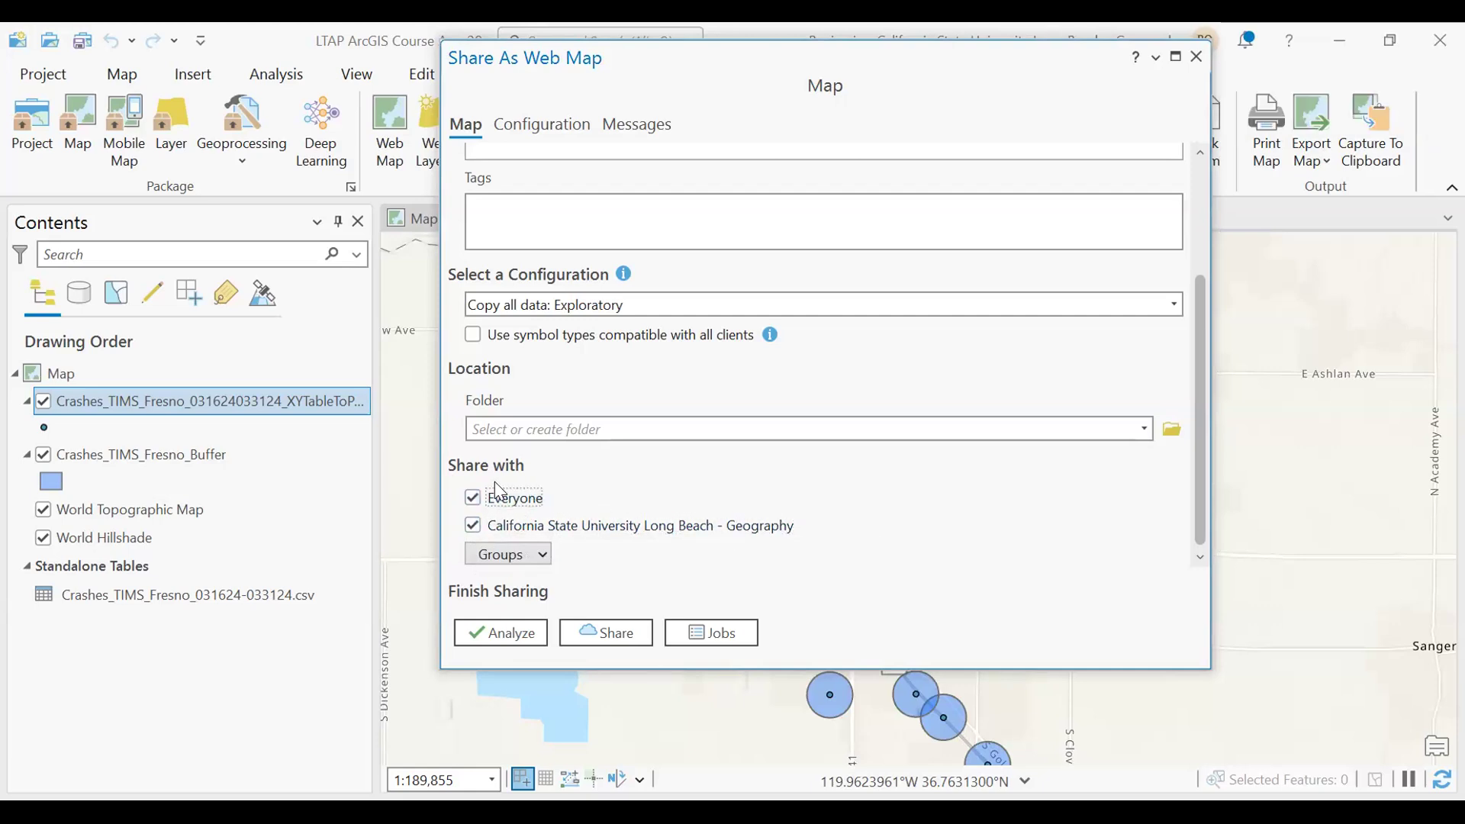
pyautogui.click(474, 498)
pyautogui.click(488, 528)
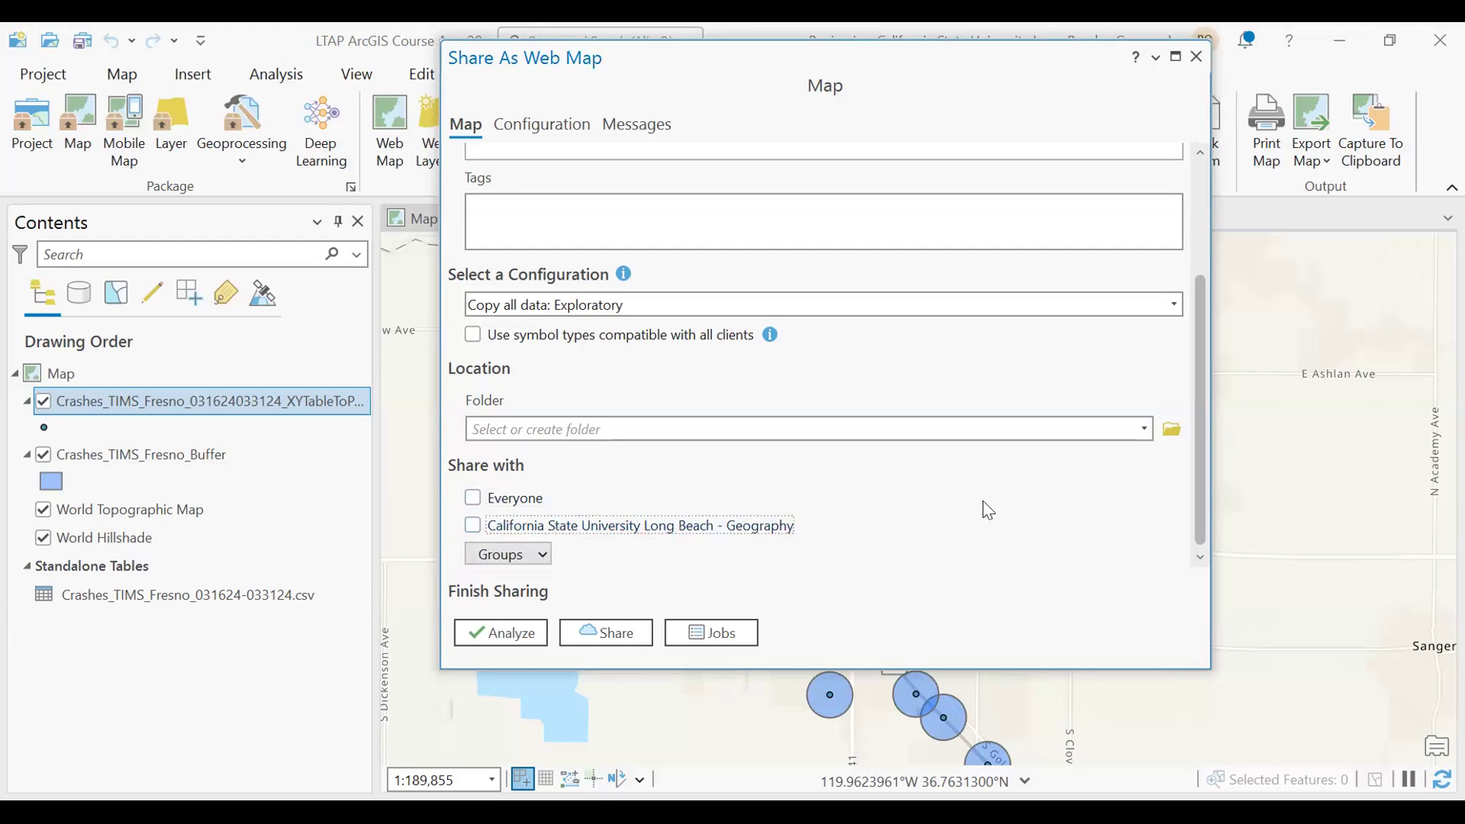
pyautogui.scroll(1, 984, 501)
pyautogui.scroll(-1, 984, 502)
pyautogui.click(891, 504)
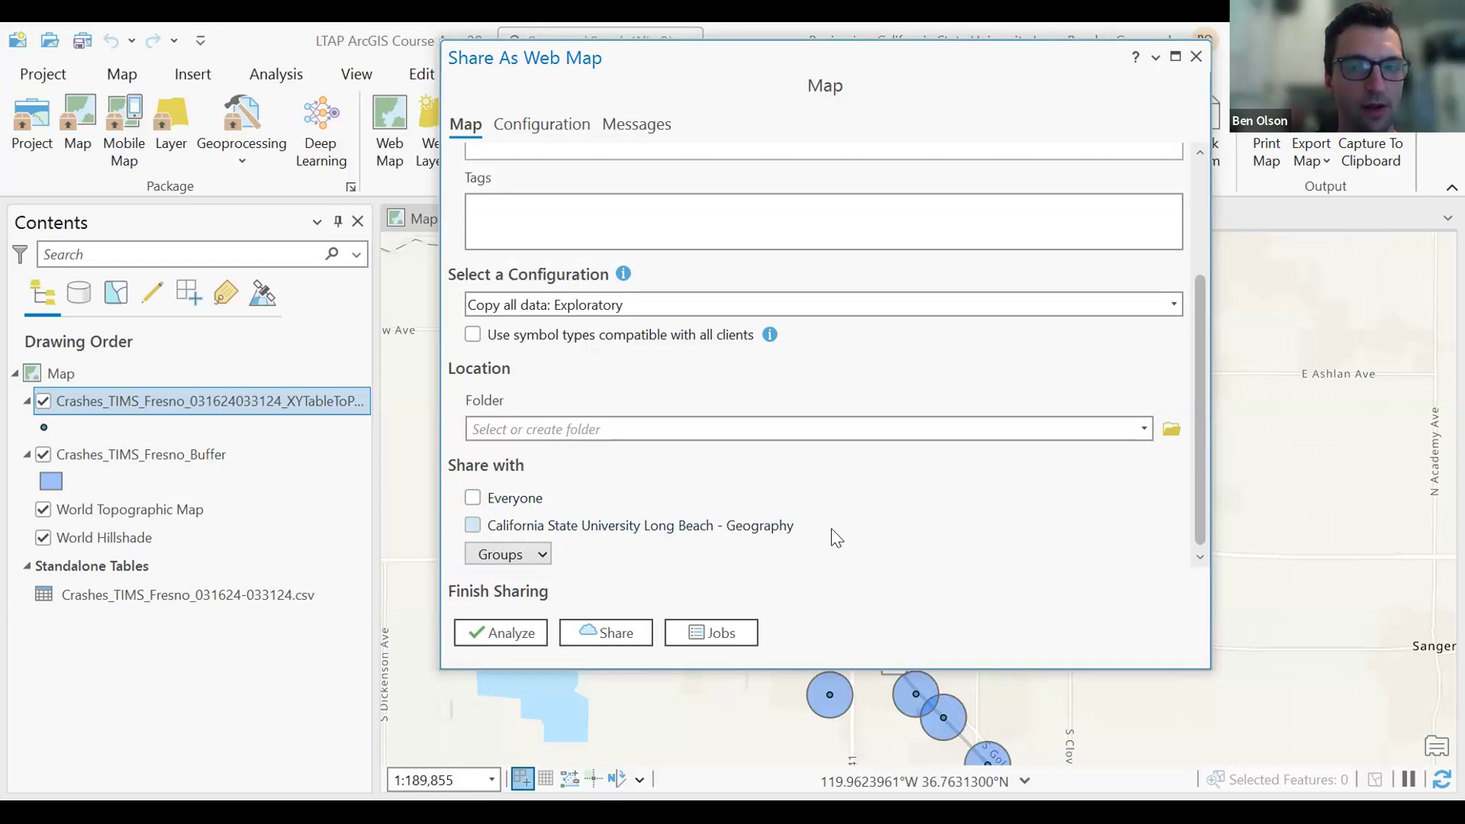
# Review the web map's item details, configuration choice, folder location and sharing options.
pyautogui.scroll(3, 911, 551)
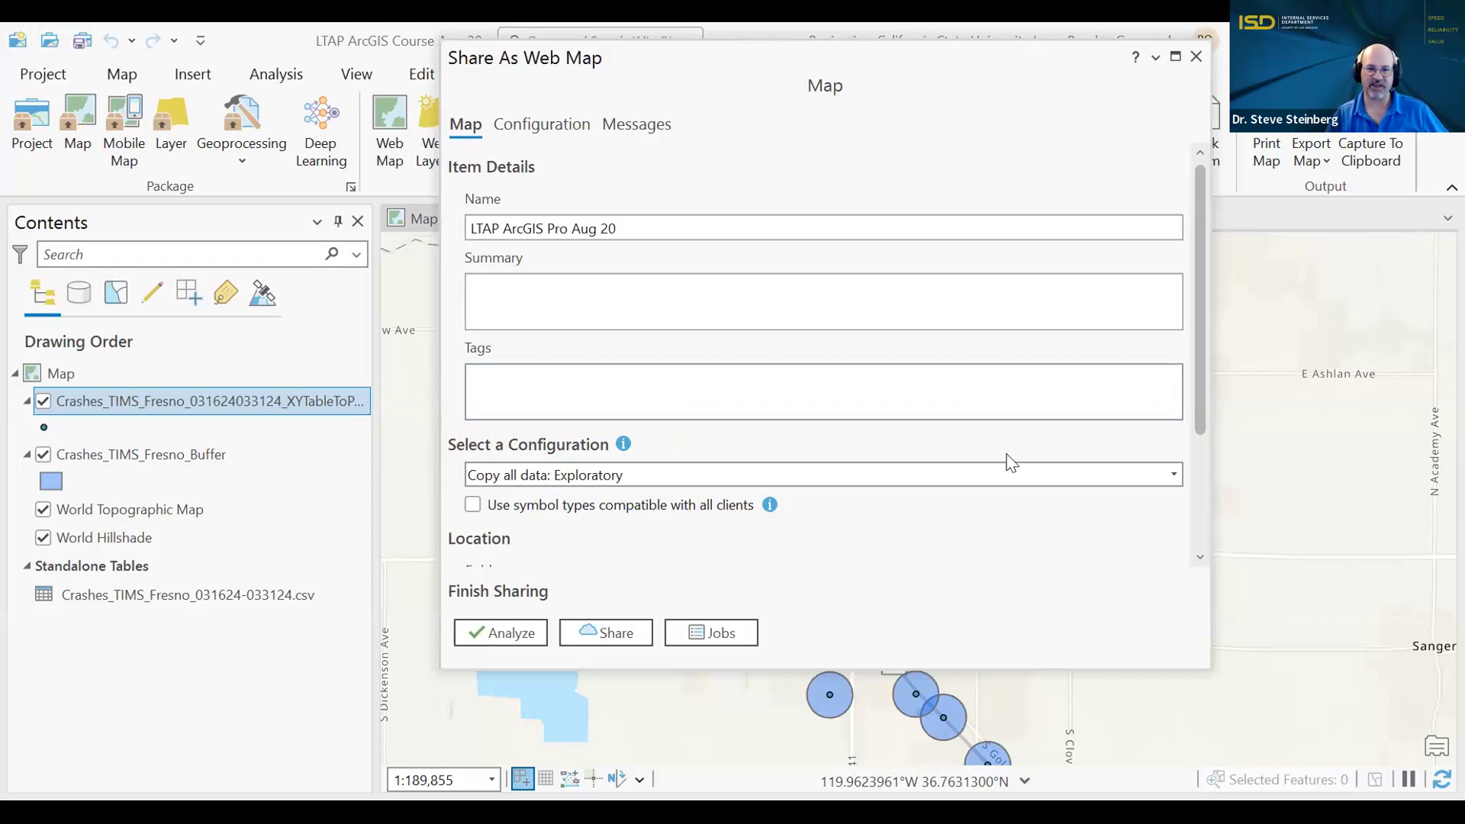
pyautogui.scroll(-3, 680, 428)
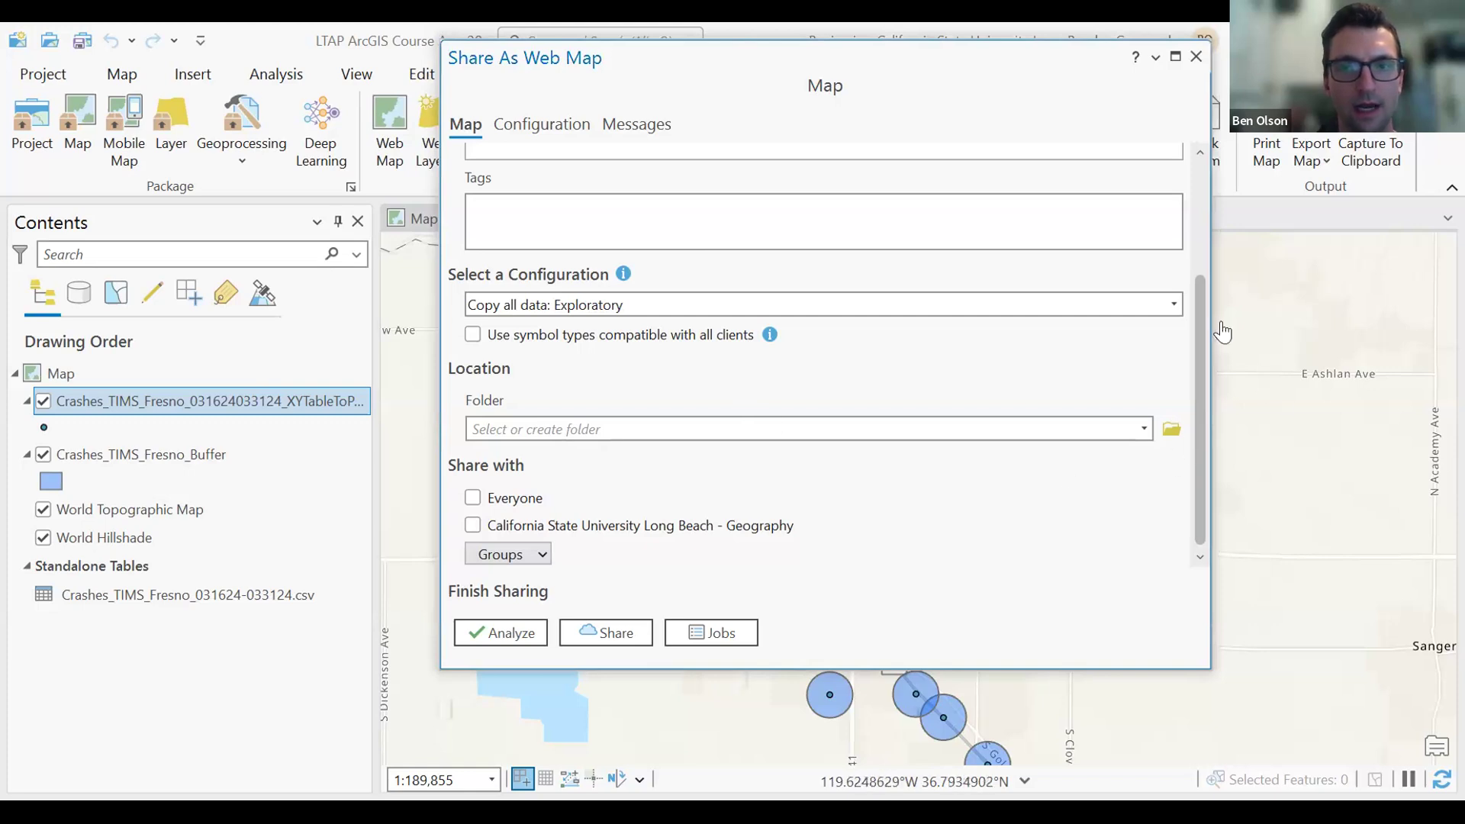
pyautogui.scroll(5, 1187, 240)
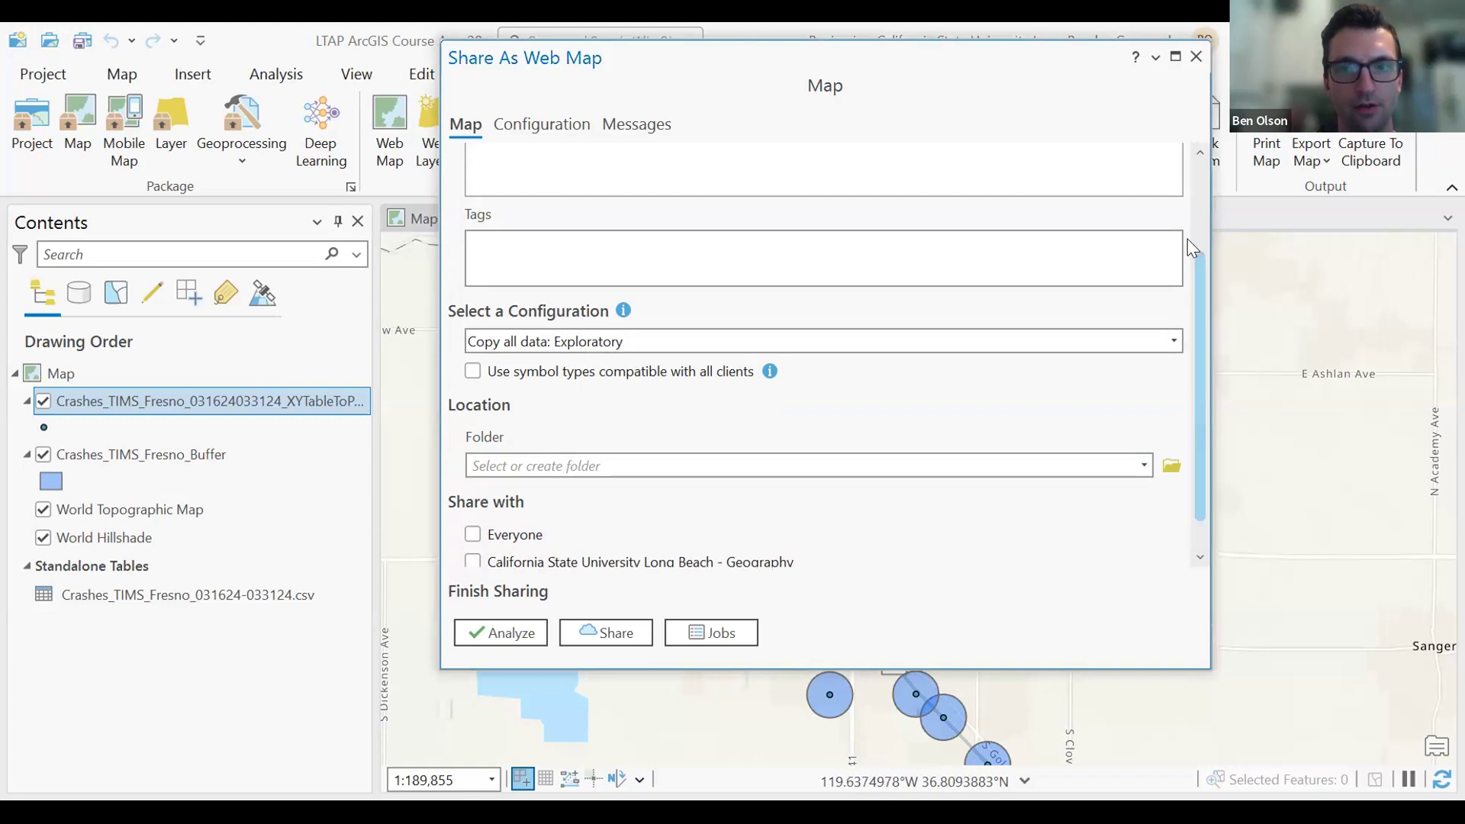
pyautogui.scroll(-5, 1187, 240)
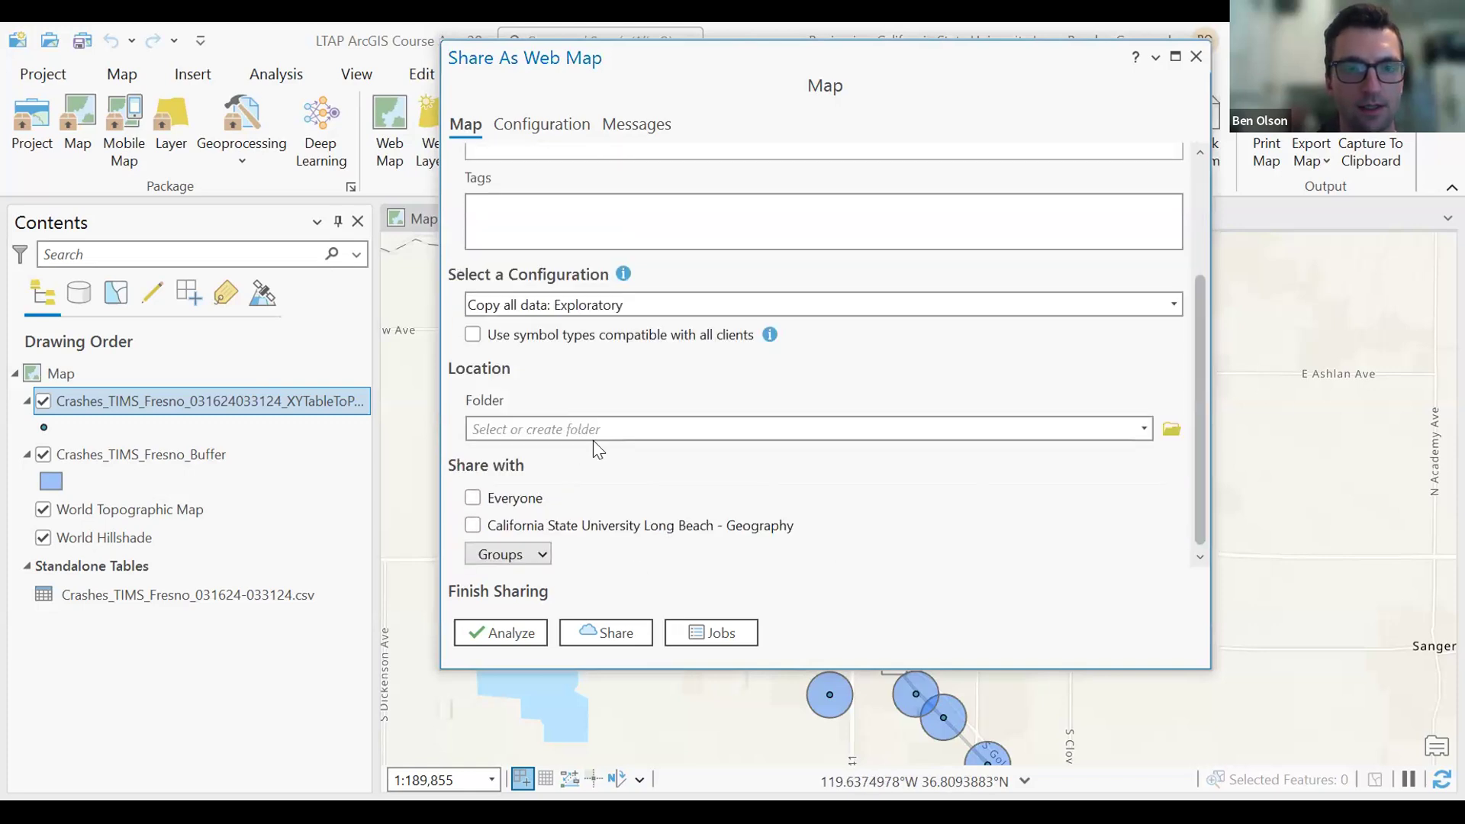
pyautogui.scroll(5, 684, 503)
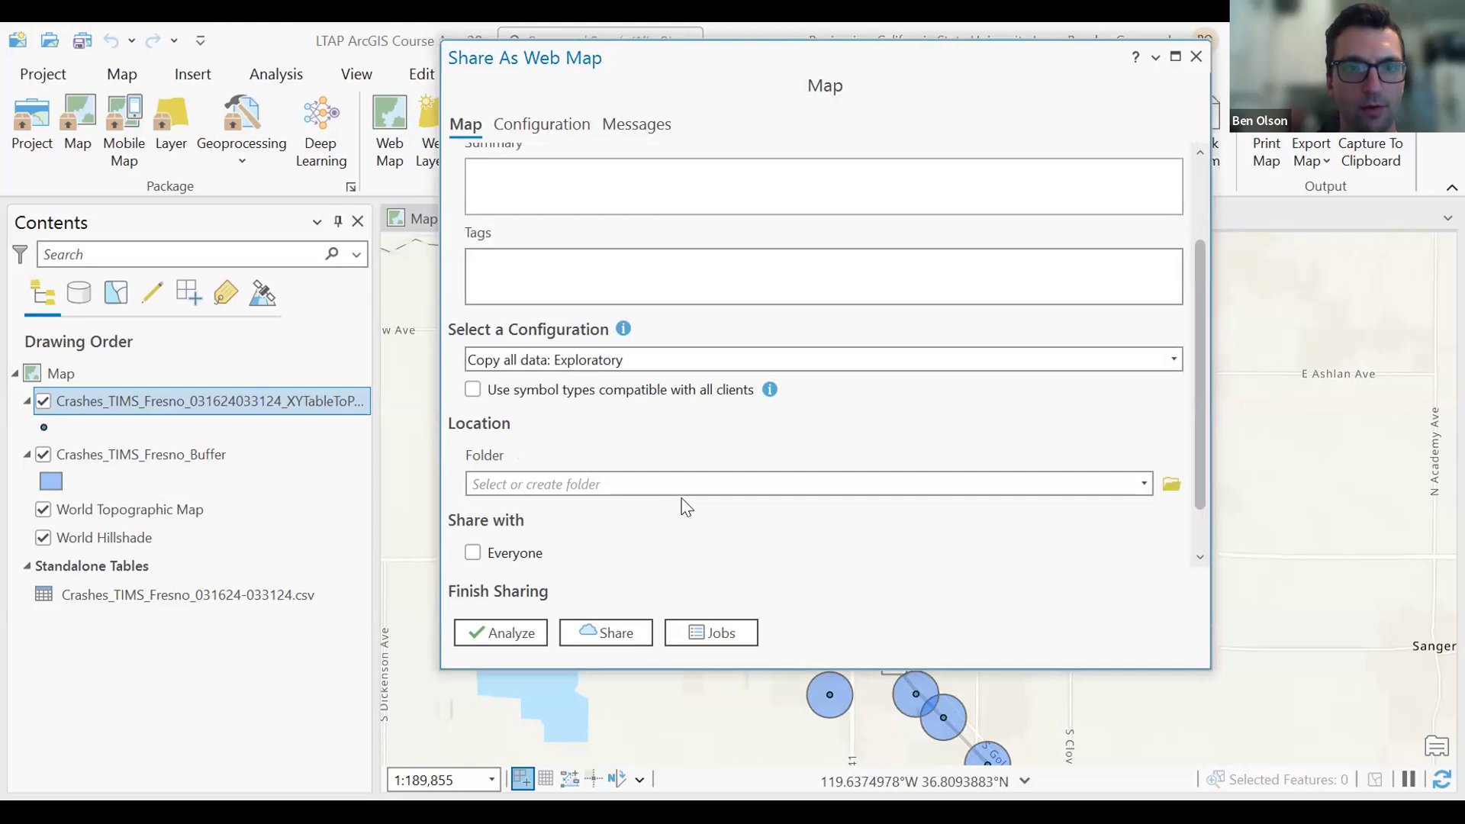
# Check the layers in the web map's configuration and the analyzer messages, and share the map, accepting the field-type warning.
pyautogui.click(548, 126)
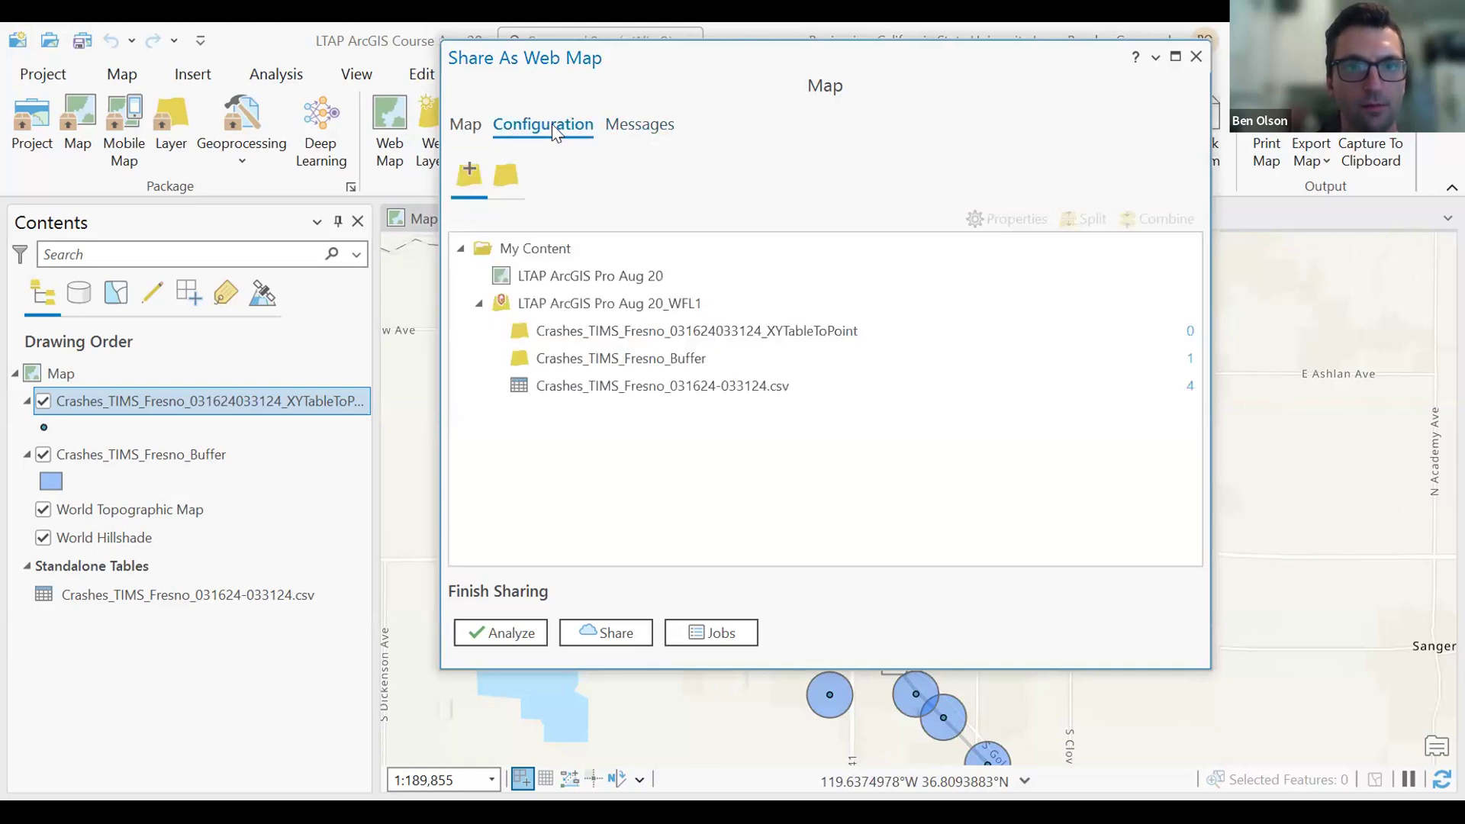
pyautogui.click(649, 122)
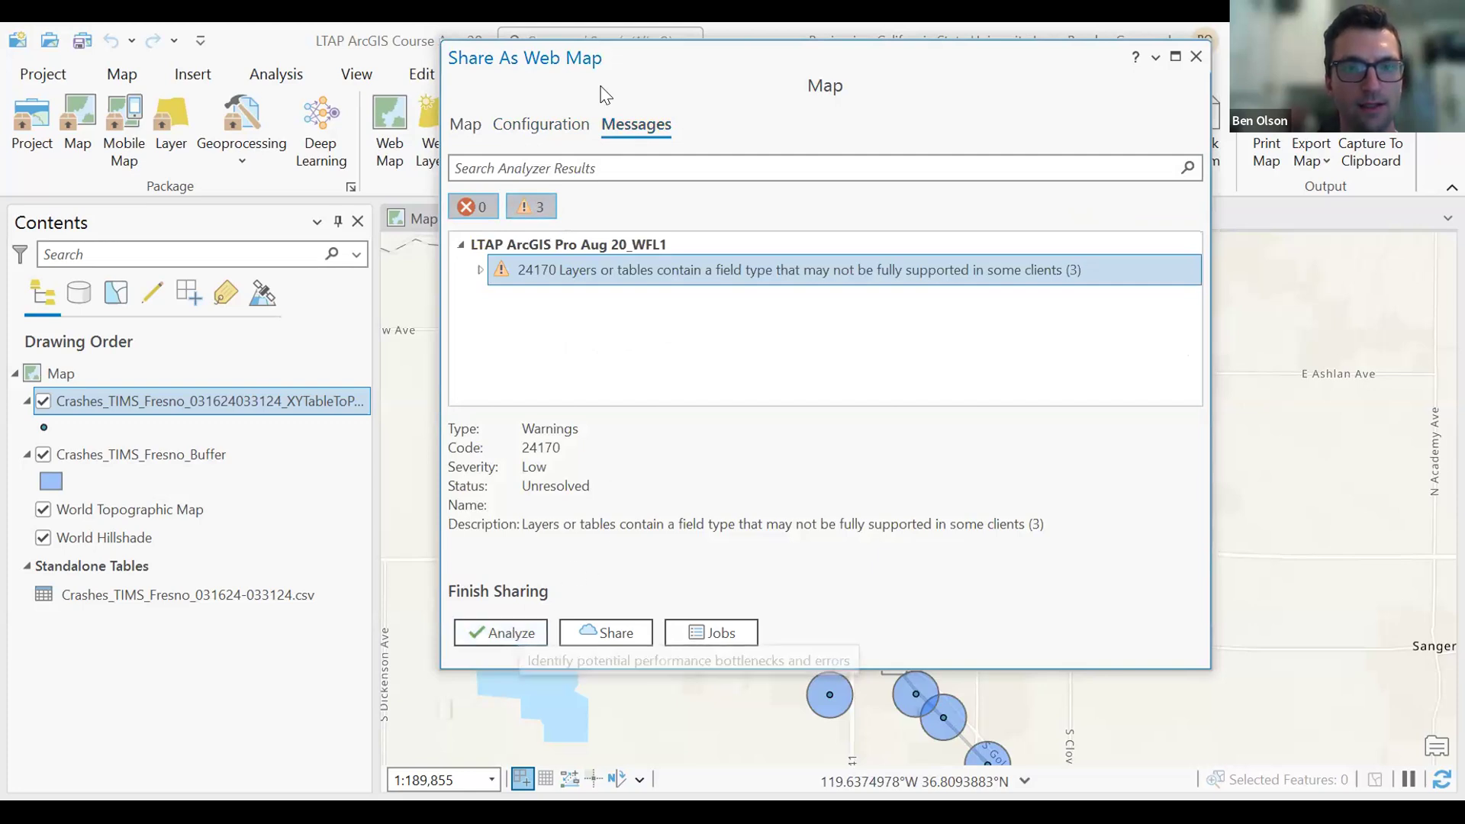
pyautogui.click(609, 632)
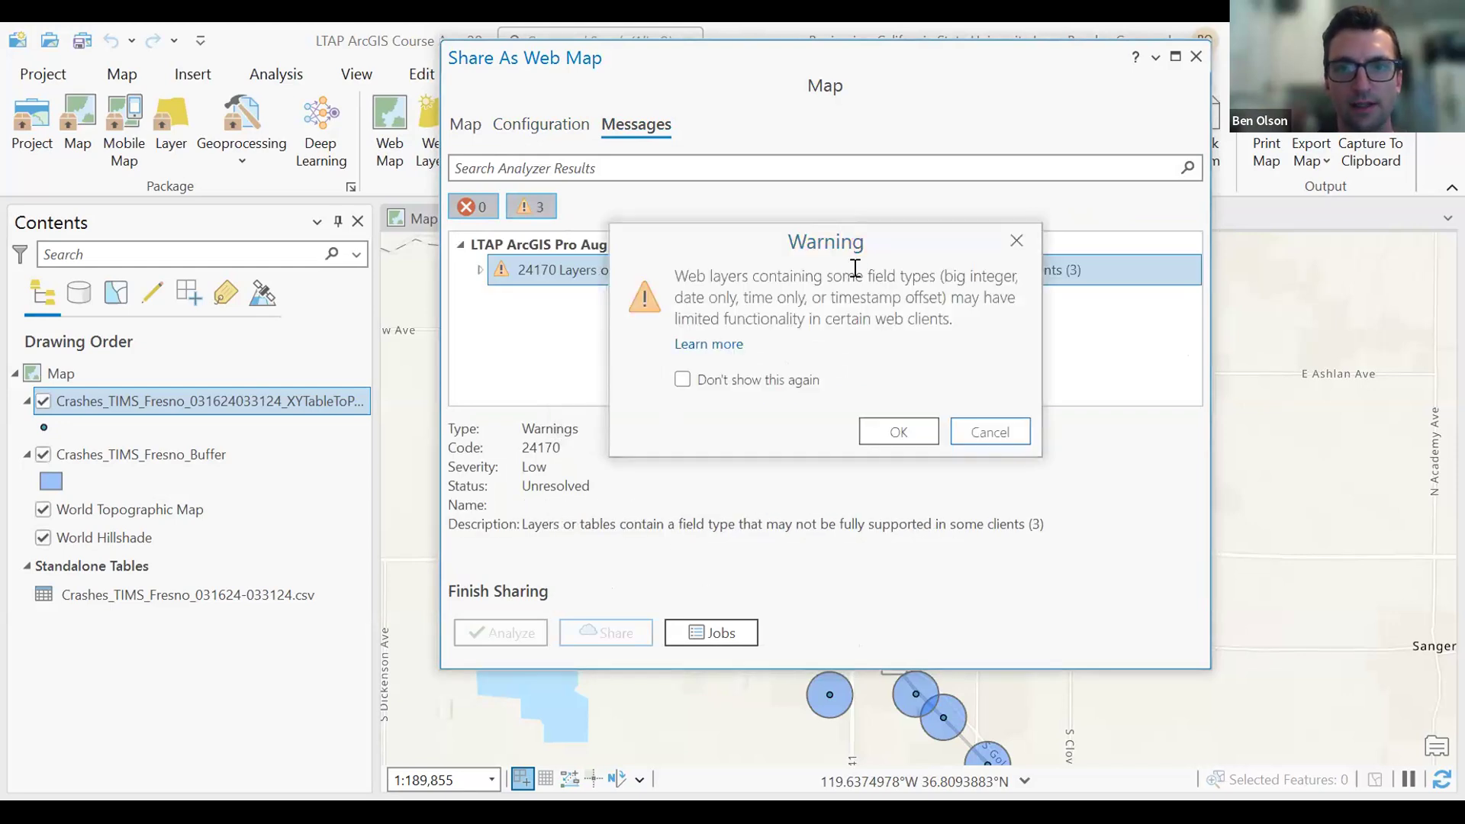
pyautogui.click(920, 437)
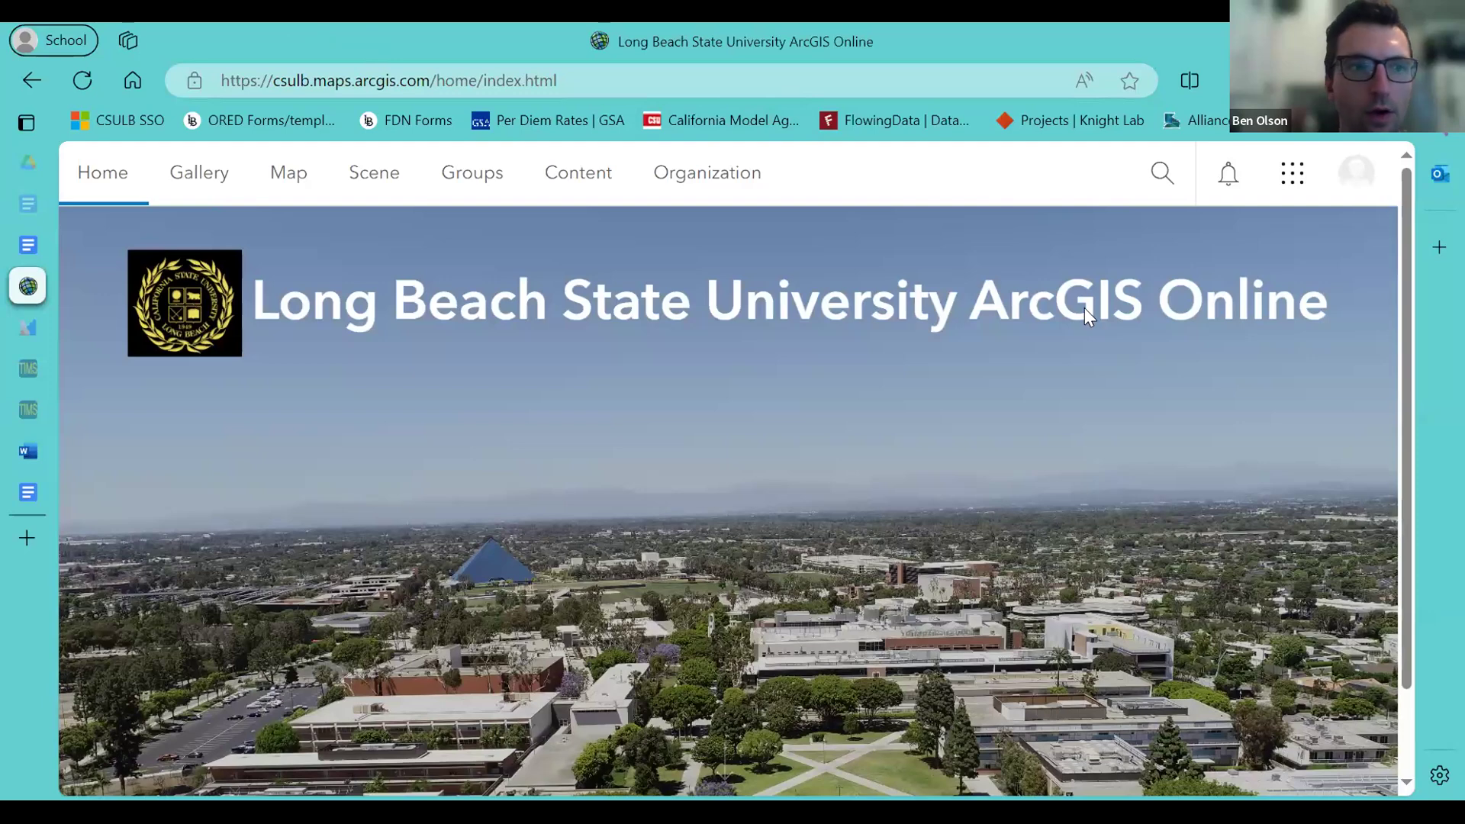
# Switch to a new browser tab, search the web for "arcgis online" and open the ArcGIS Online account login page.
pyautogui.click(26, 534)
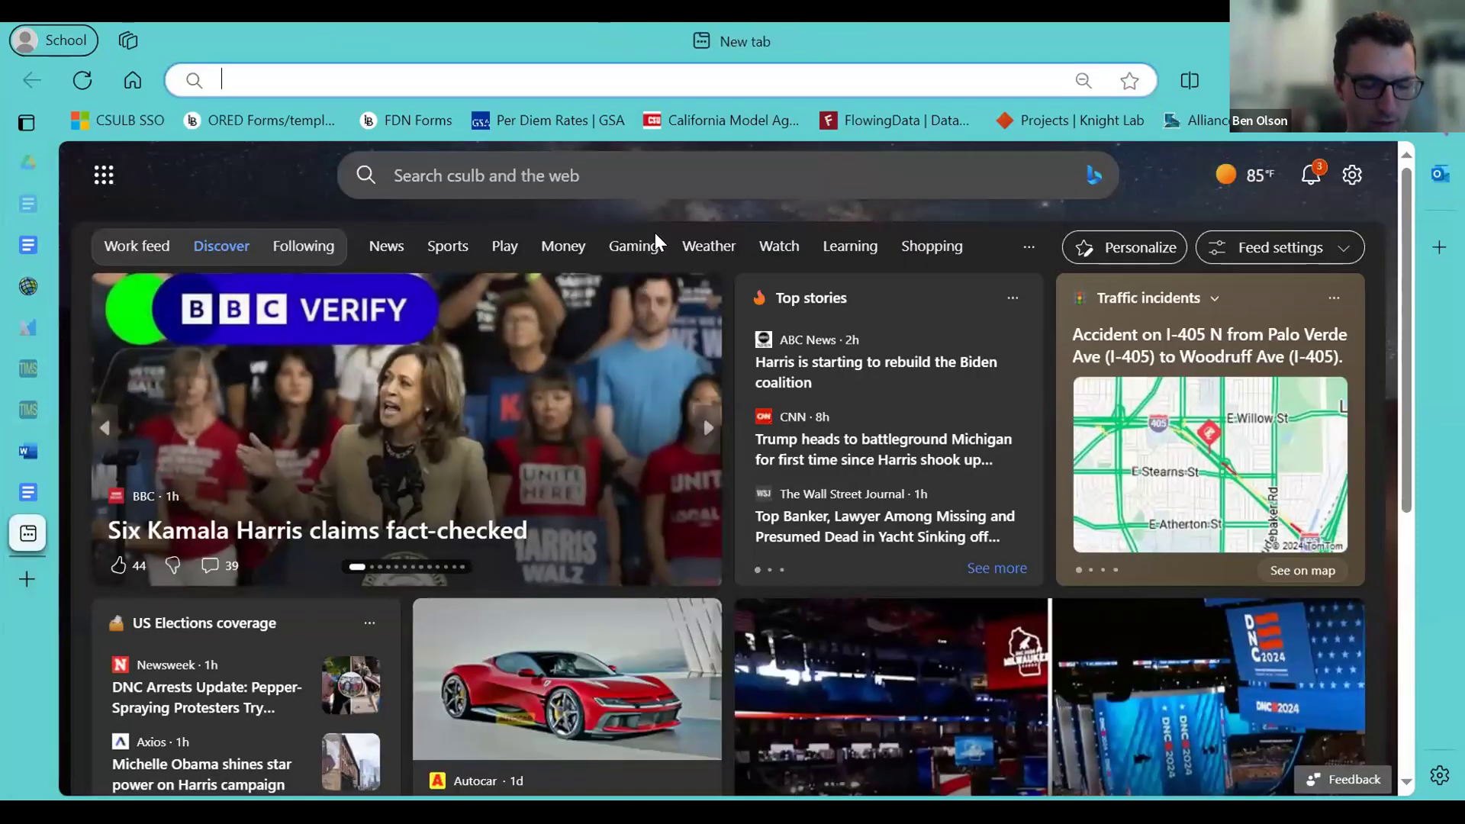
pyautogui.write('arcgis online')
pyautogui.press('Return')
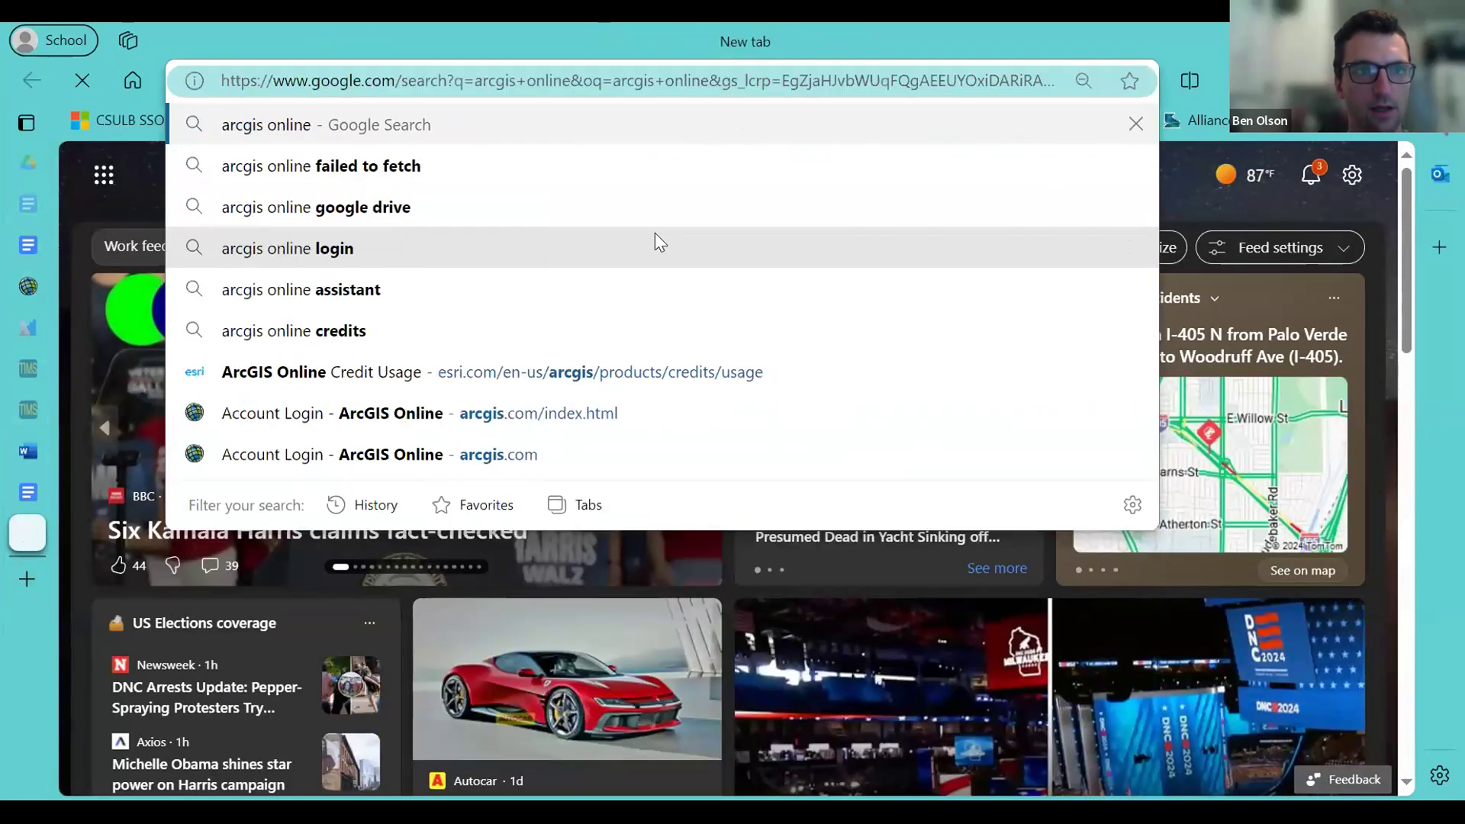
pyautogui.scroll(-3, 466, 302)
pyautogui.scroll(3, 475, 325)
pyautogui.click(235, 391)
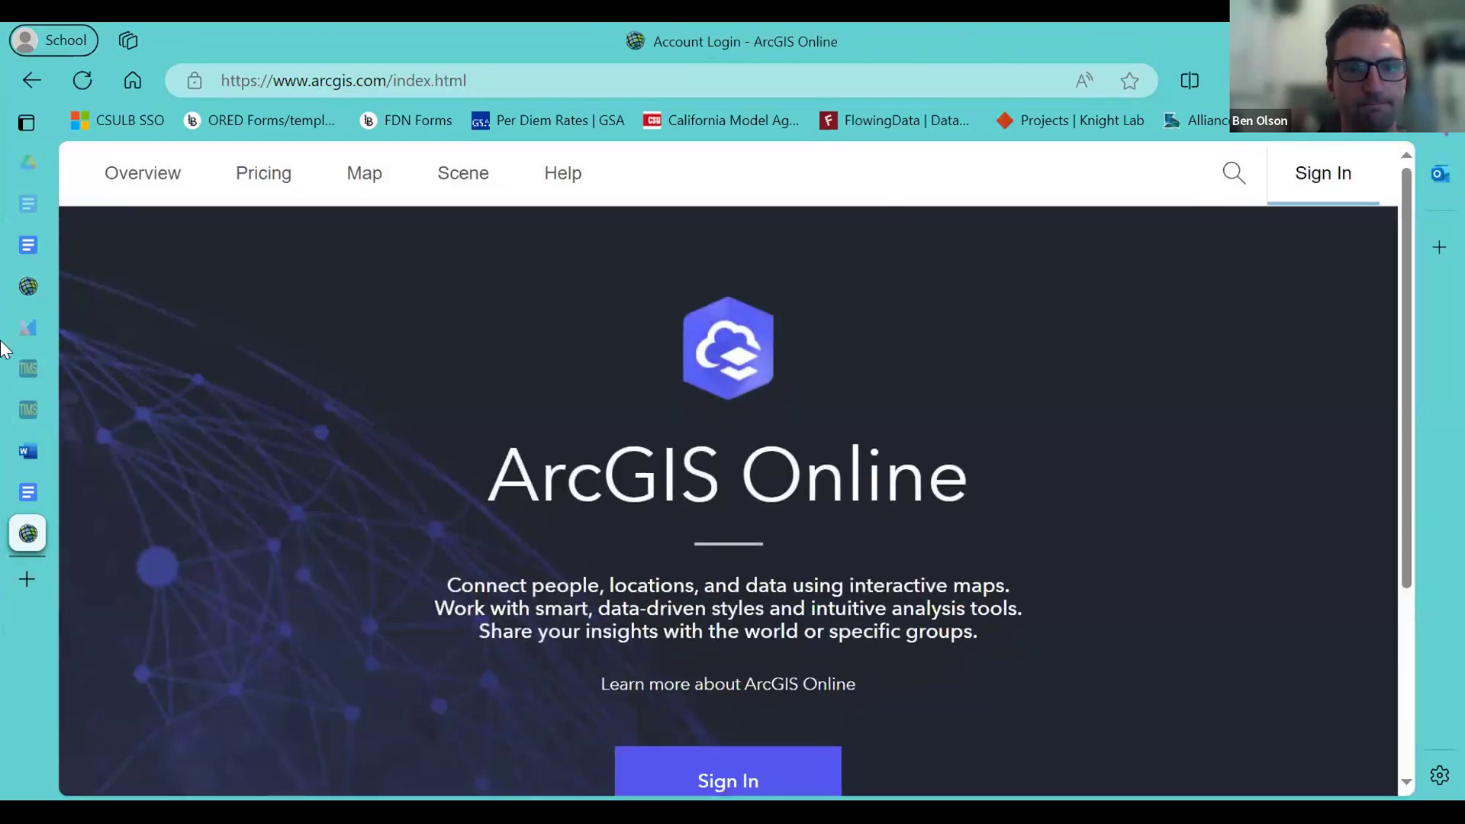
# Close the ArcGIS Online login tab and return to the Long Beach State University ArcGIS Online home page.
pyautogui.moveTo(27, 351)
pyautogui.click(264, 532)
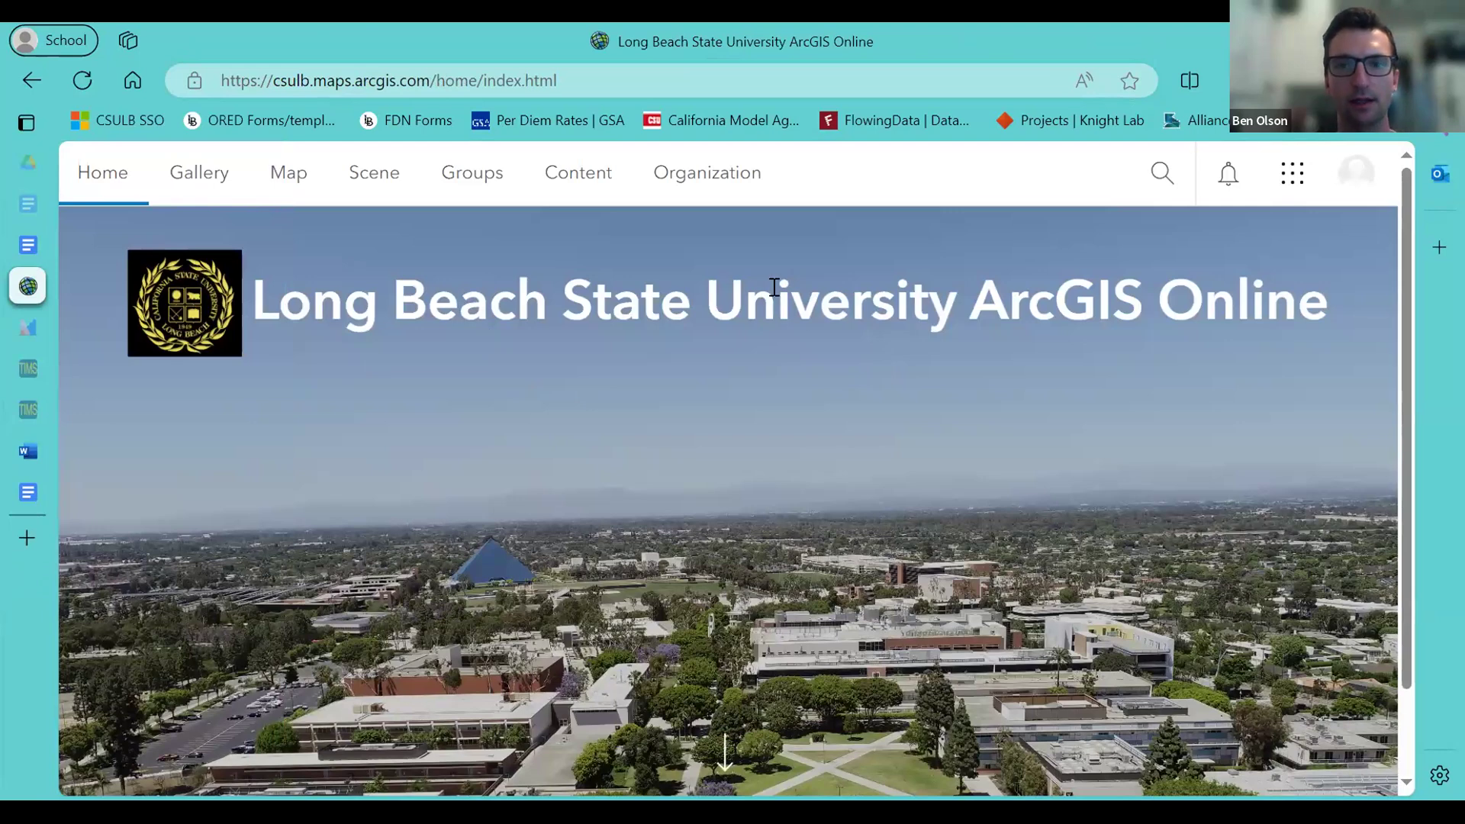
pyautogui.scroll(-2, 830, 358)
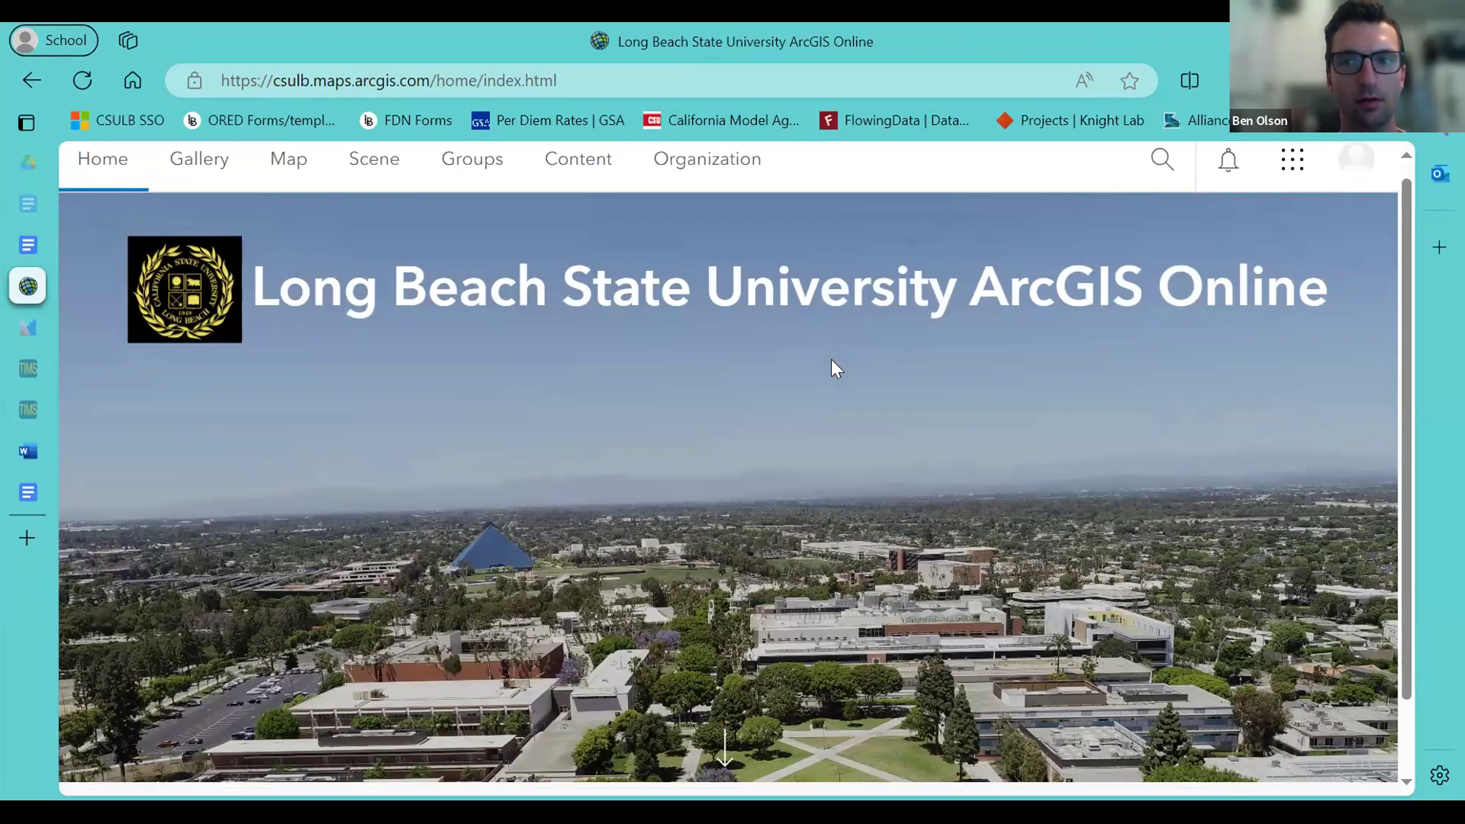
# Open the LTAP ArcGIS Pro Aug 20 web map from My content in Map Viewer and inspect the crash points and buffers around Fresno.
pyautogui.scroll(2, 831, 358)
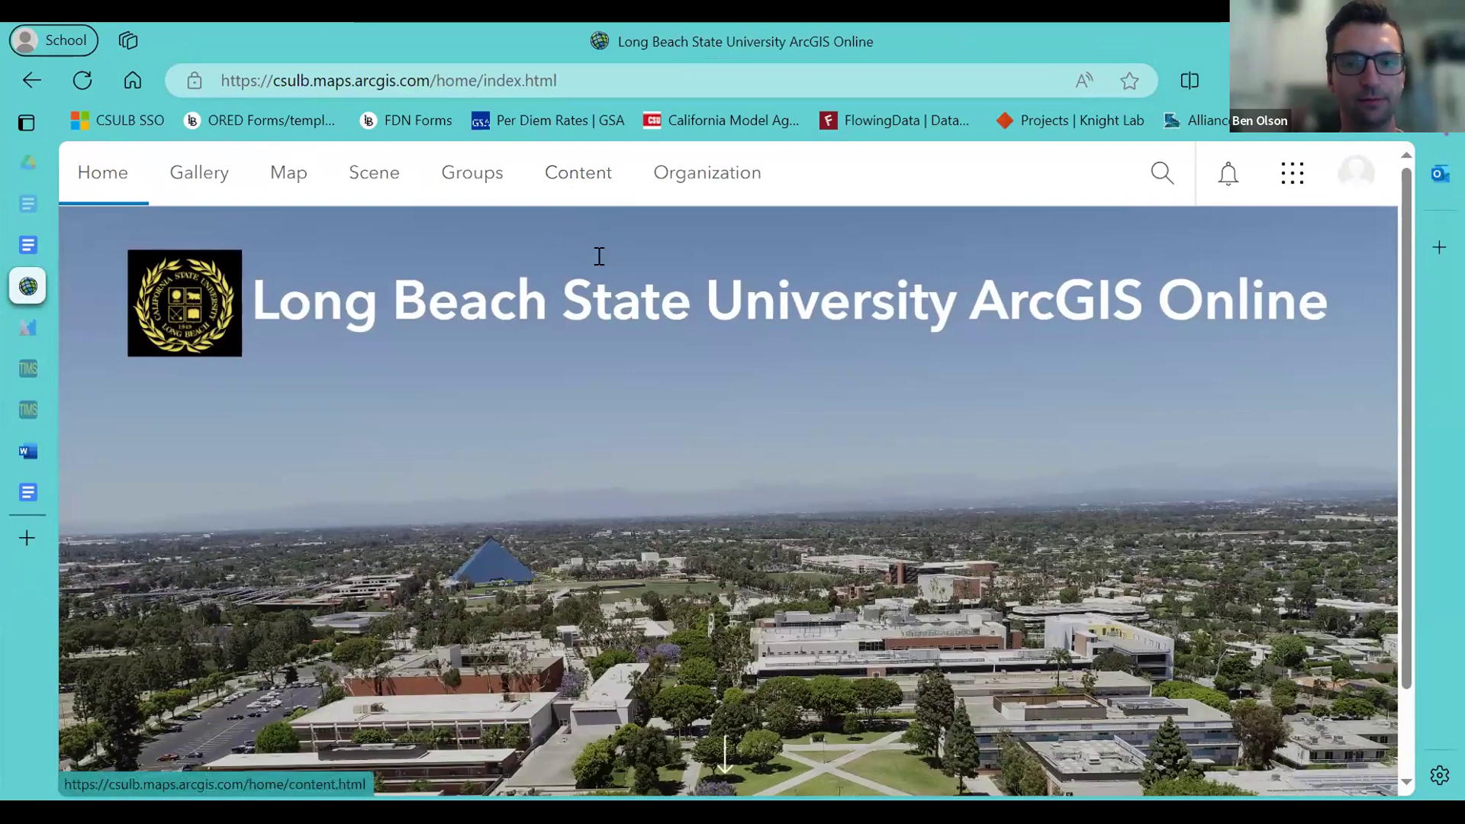
pyautogui.click(597, 193)
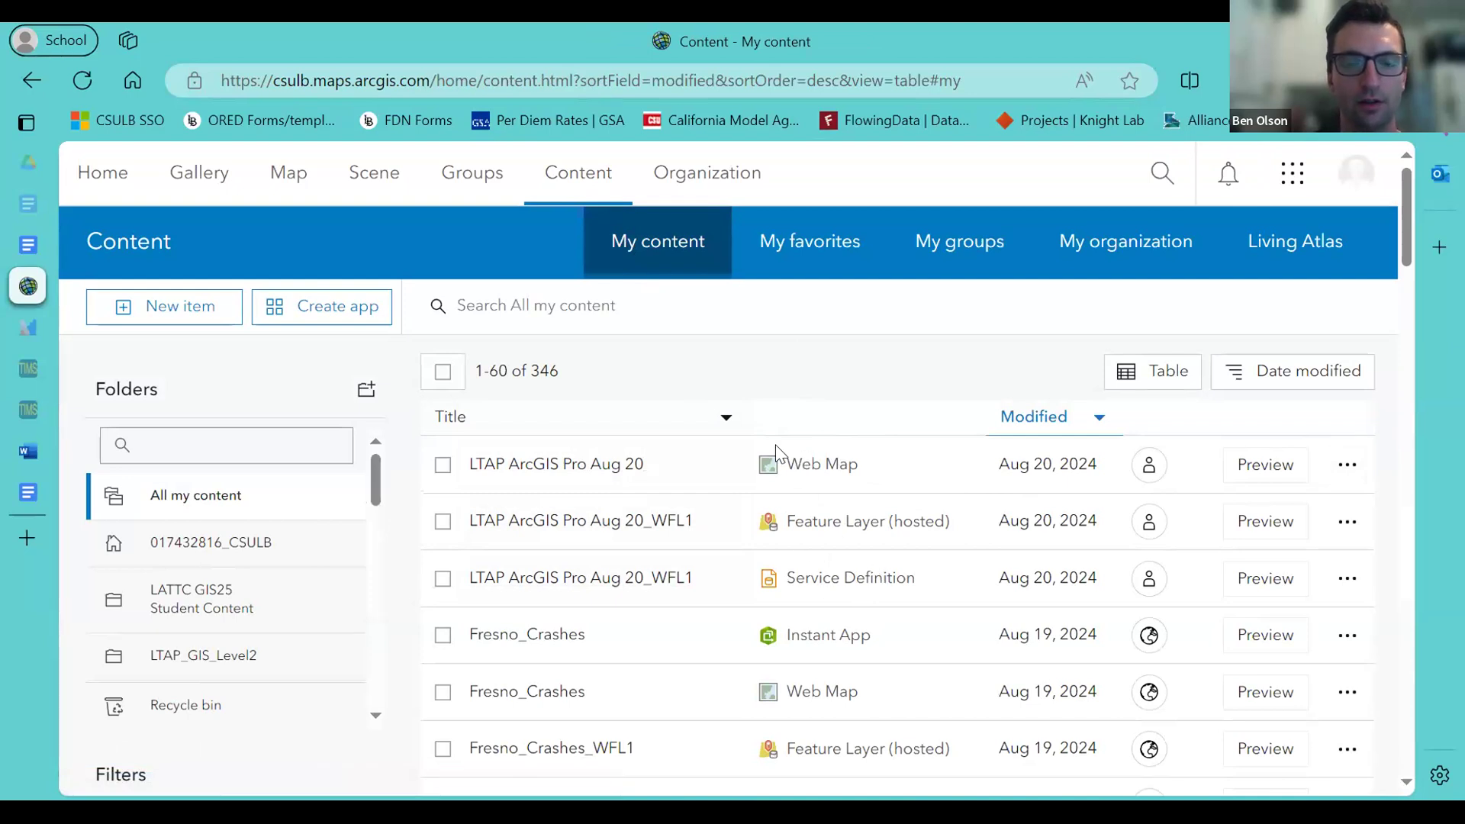
pyautogui.click(565, 467)
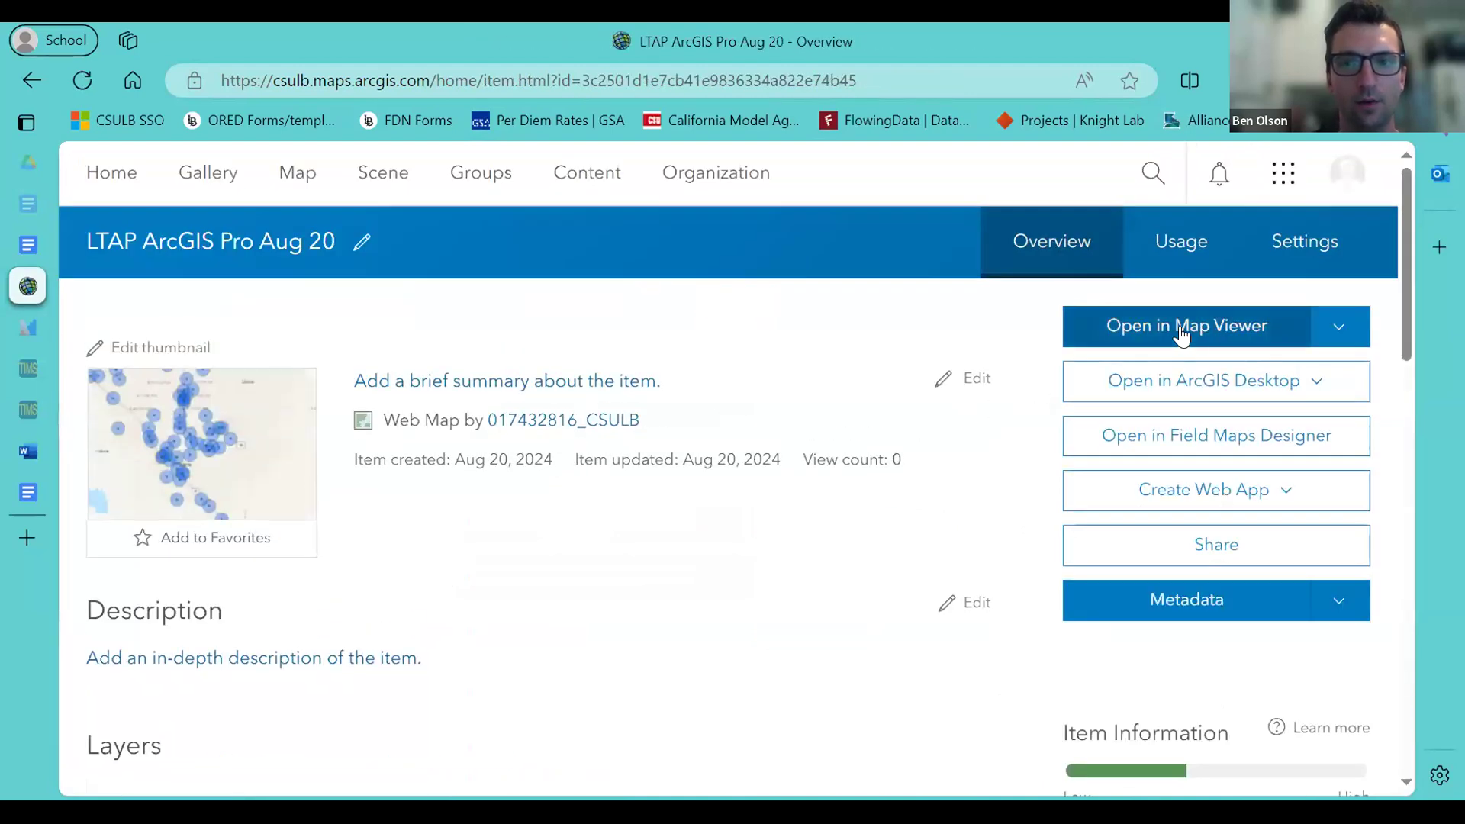
pyautogui.click(1209, 328)
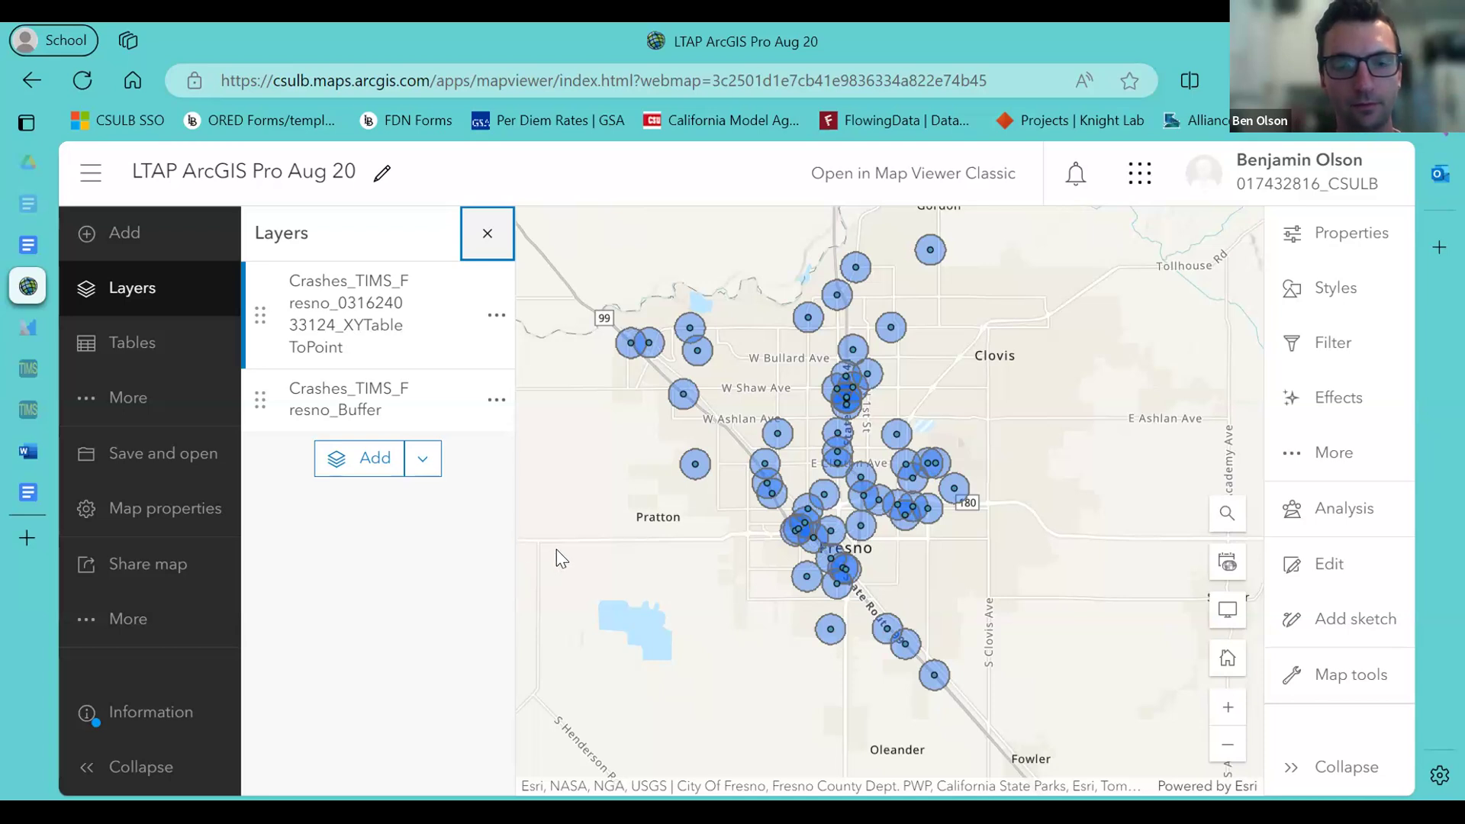
pyautogui.moveTo(911, 560); pyautogui.dragTo(883, 550)
pyautogui.scroll(1, 805, 471)
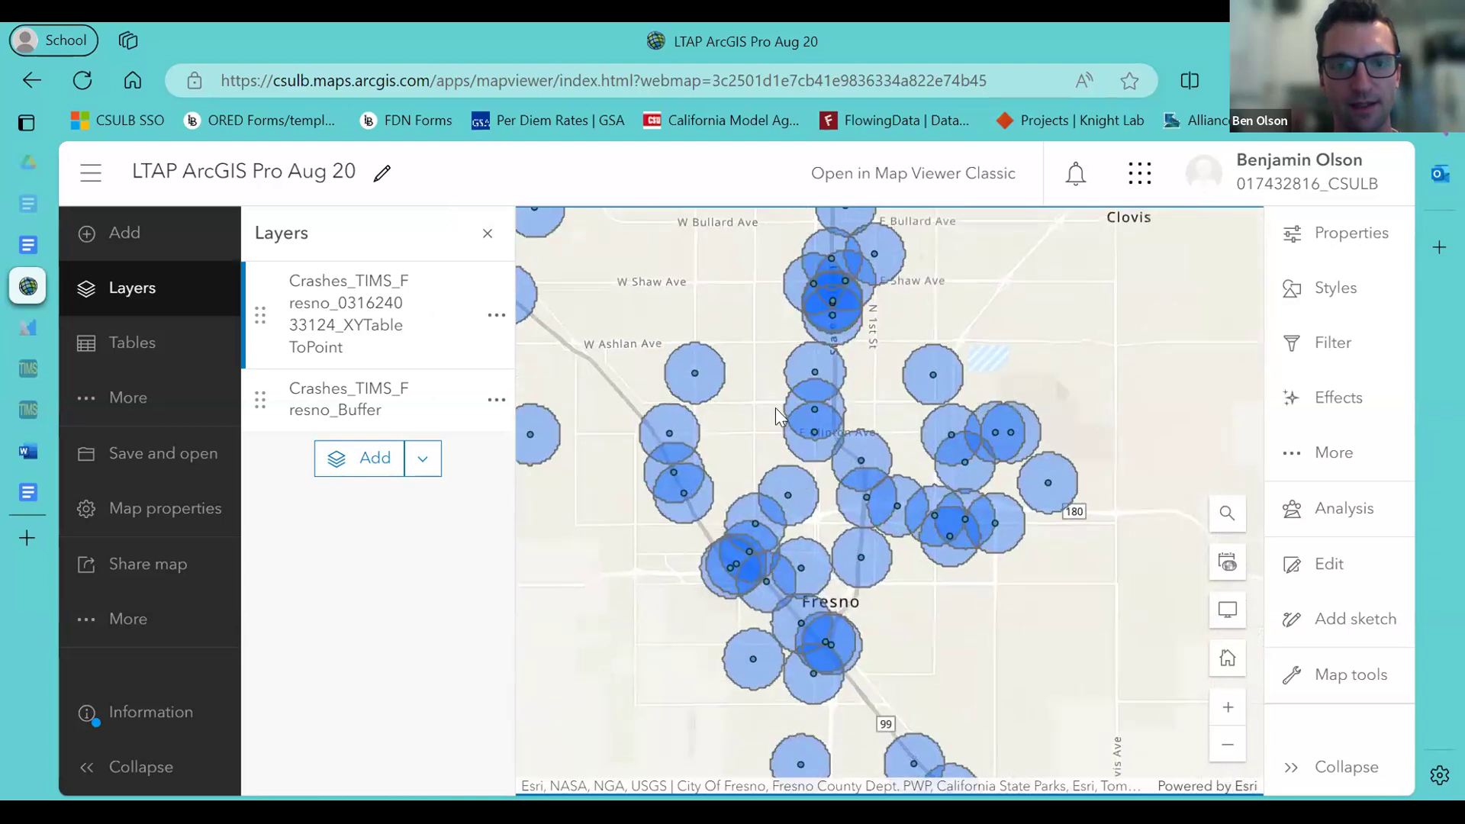
pyautogui.scroll(-1, 765, 403)
pyautogui.moveTo(758, 415); pyautogui.dragTo(795, 459)
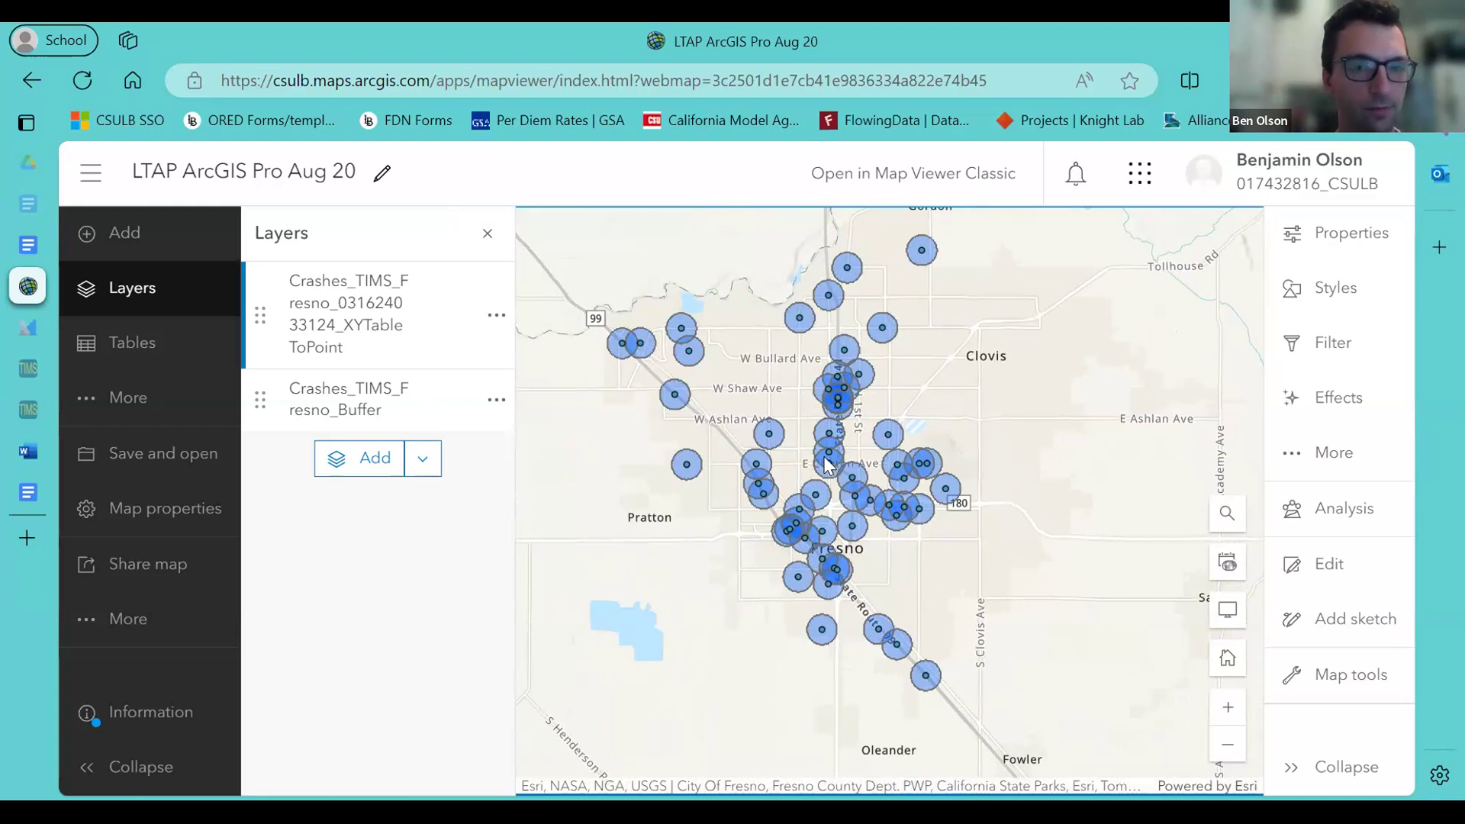
# Close the layer list and save the web map.
pyautogui.click(487, 233)
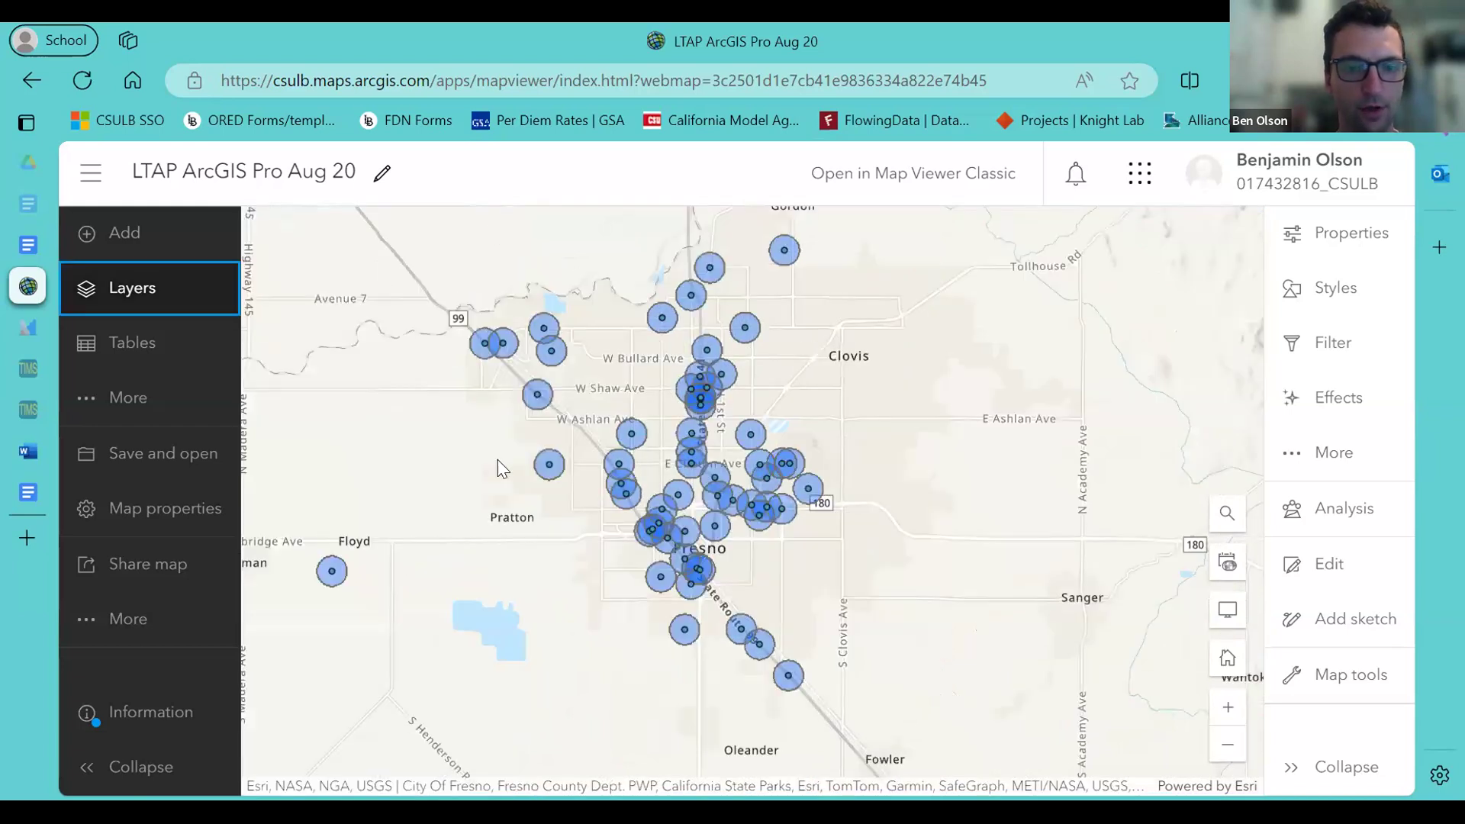
pyautogui.click(124, 618)
pyautogui.click(129, 602)
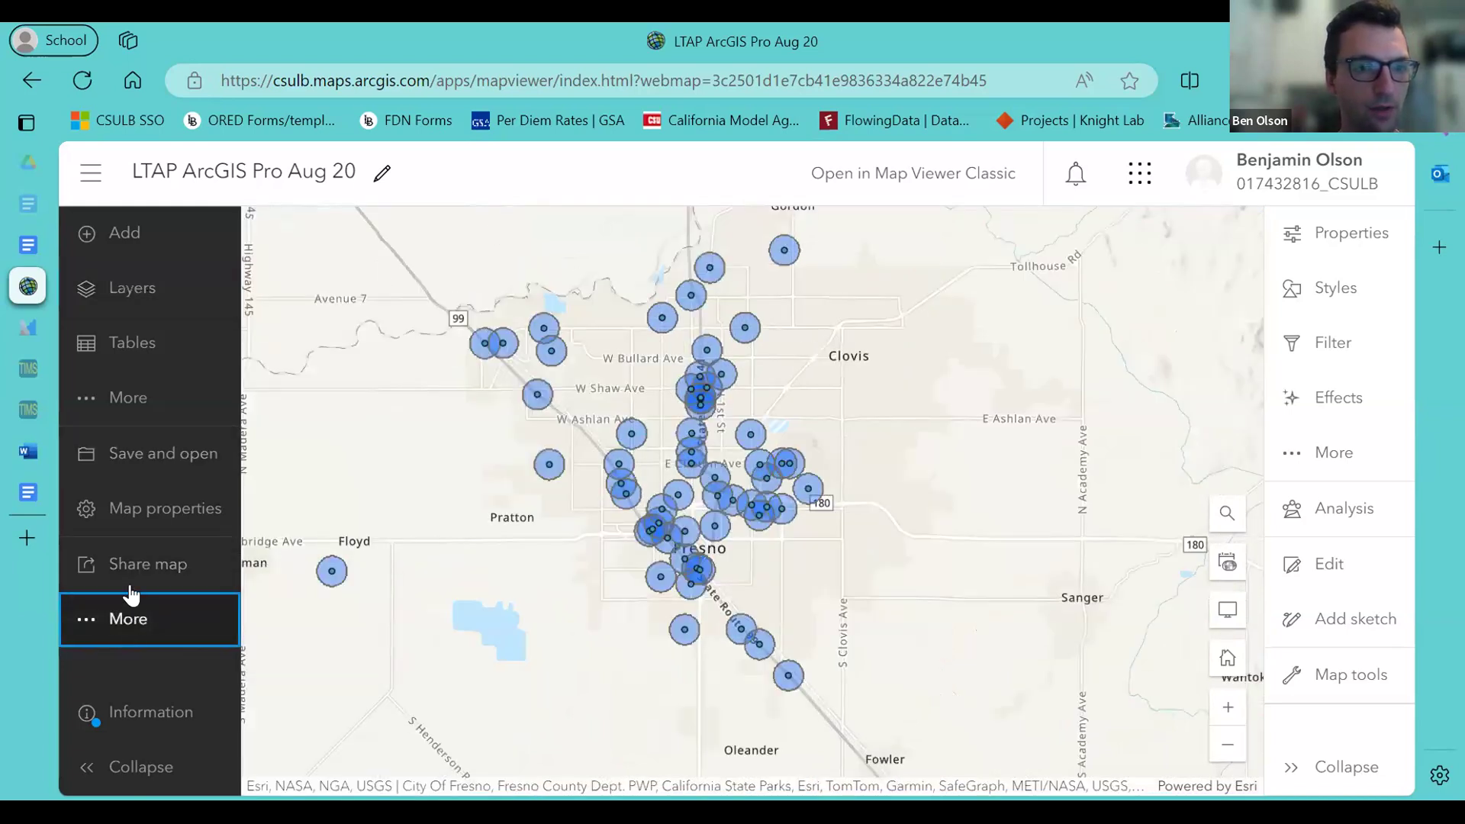
pyautogui.click(137, 458)
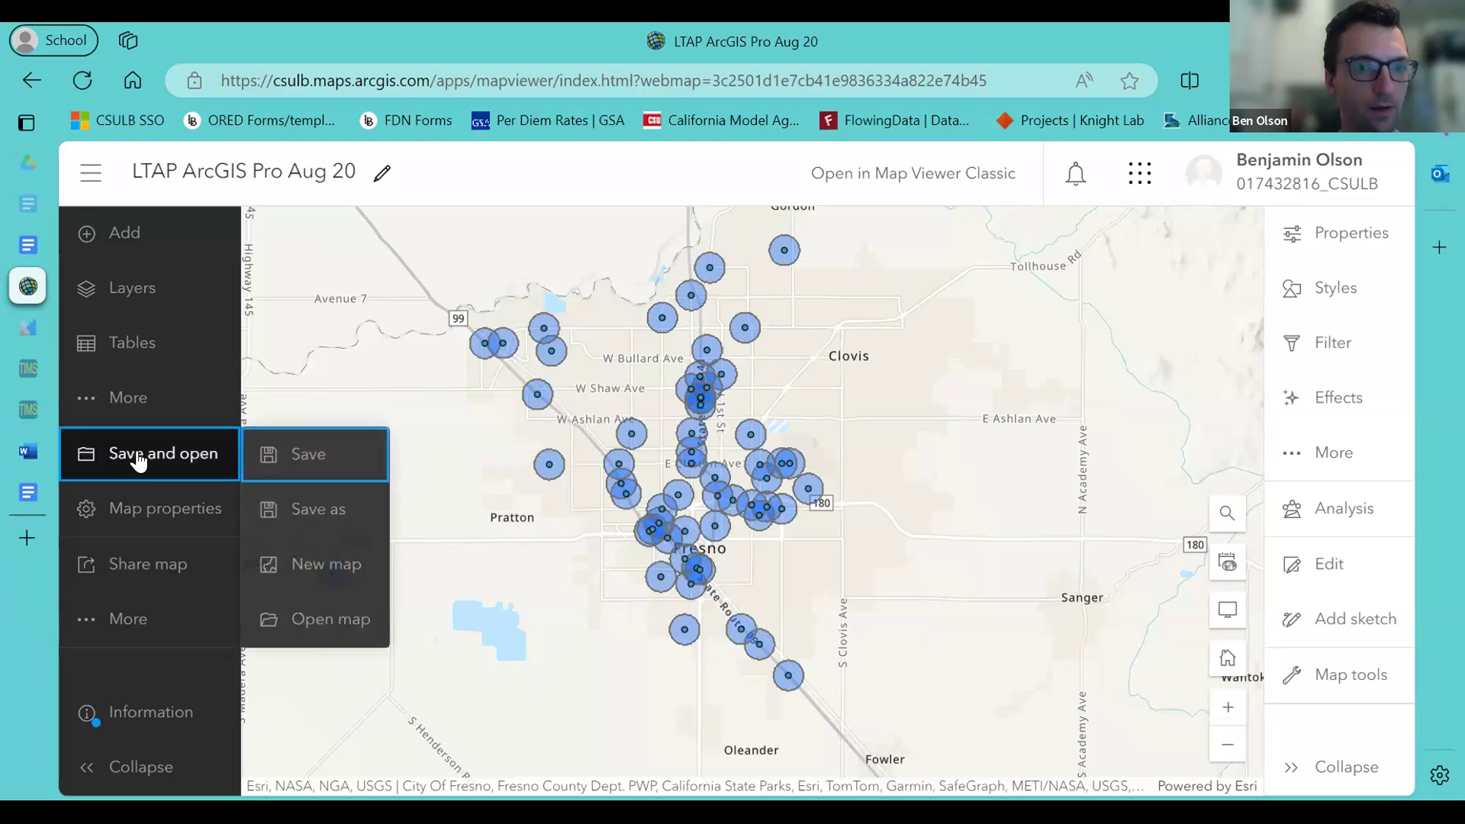
pyautogui.click(345, 456)
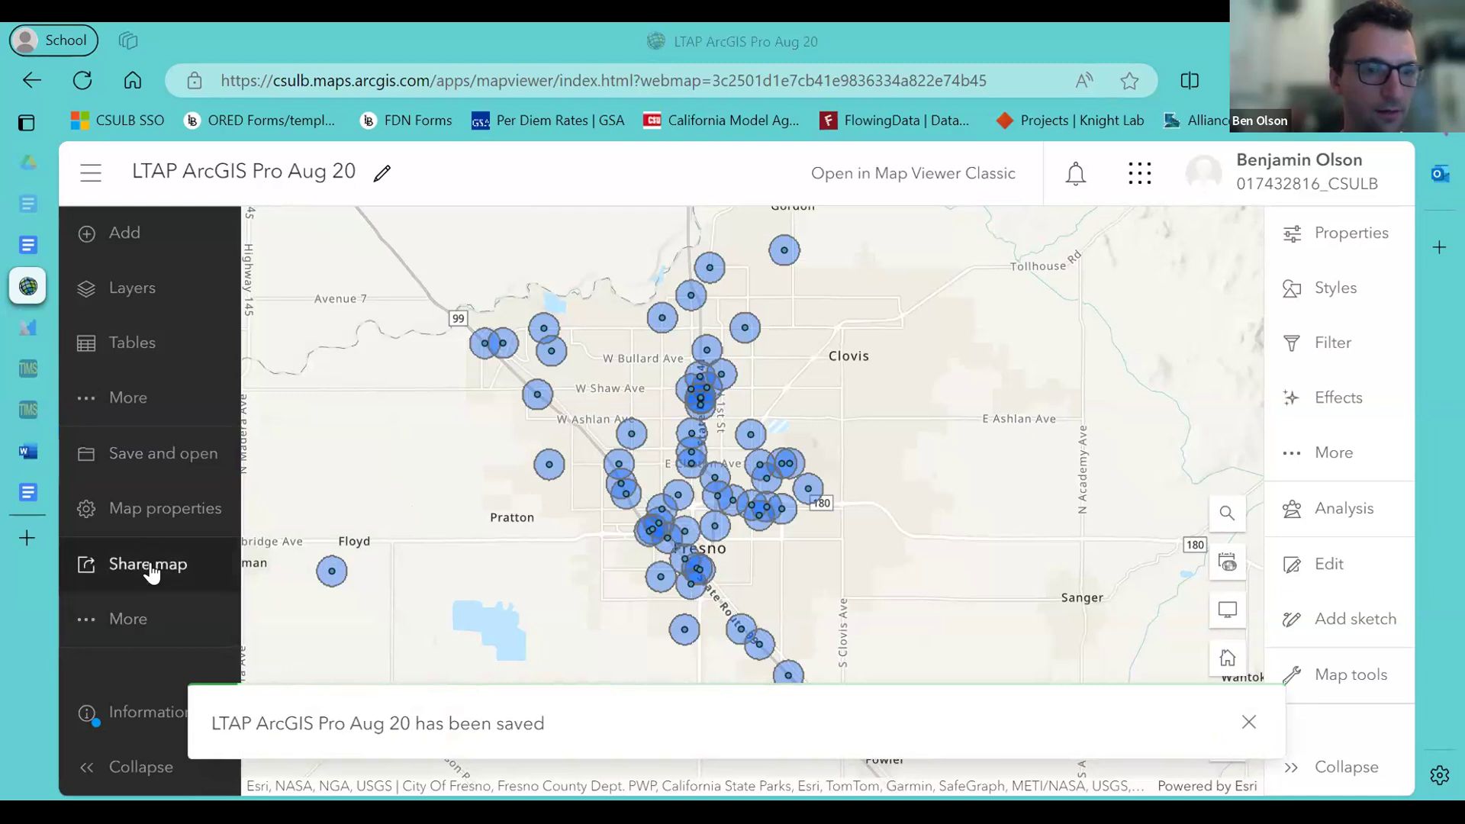
# Start creating an app from the web map with Instant Apps.
pyautogui.click(143, 630)
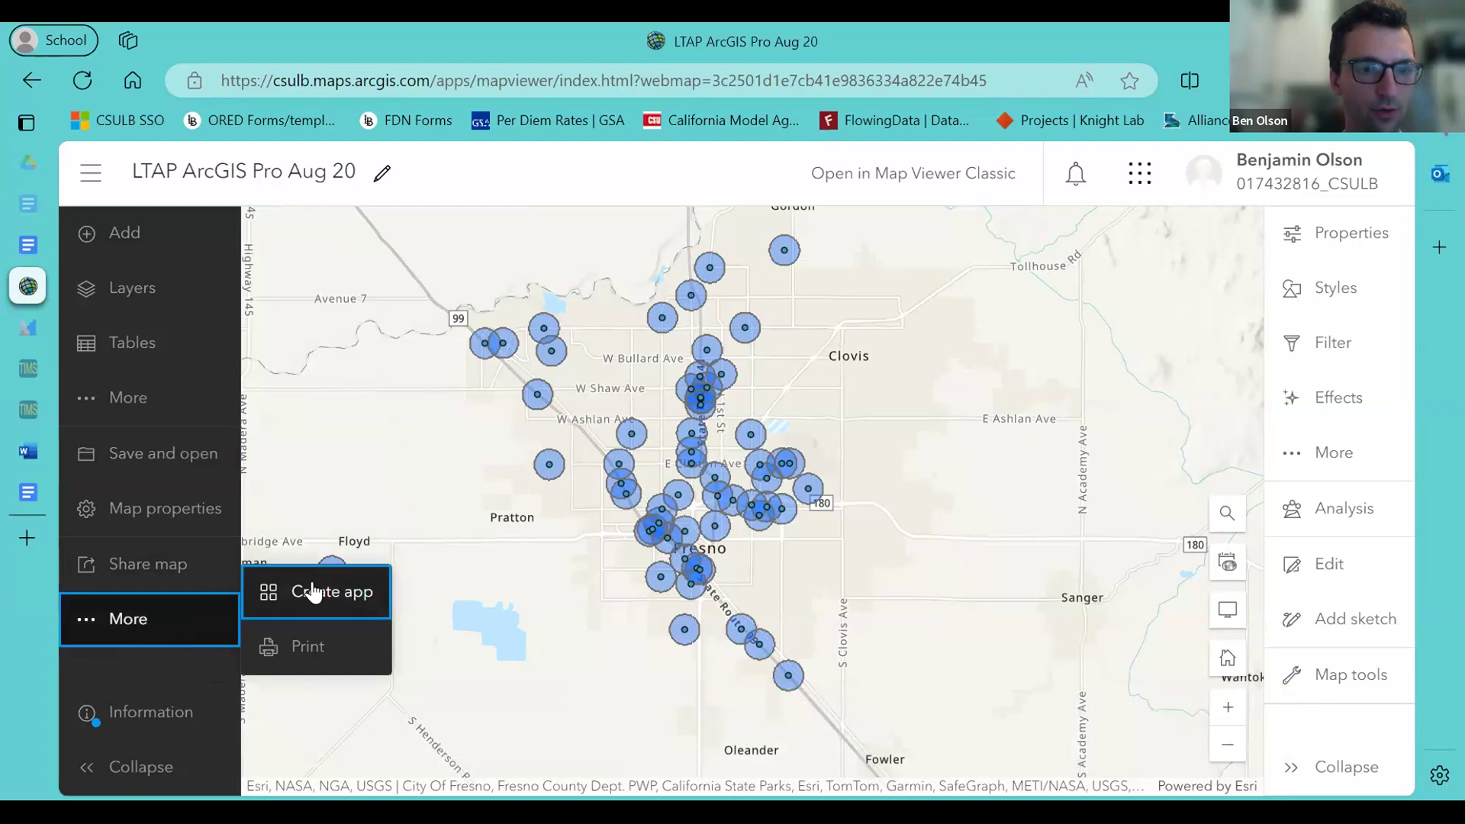
pyautogui.click(119, 671)
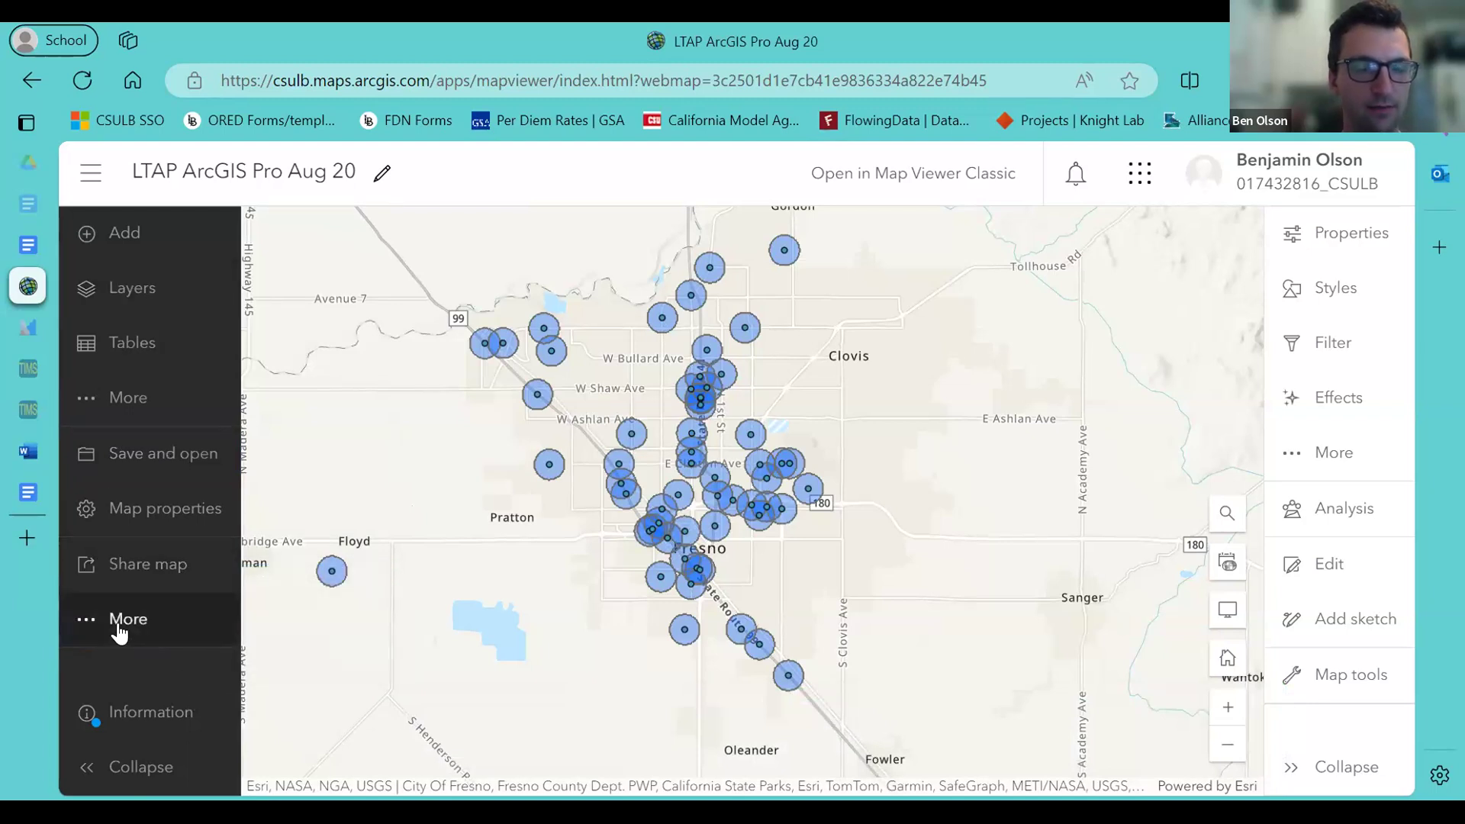
pyautogui.click(119, 630)
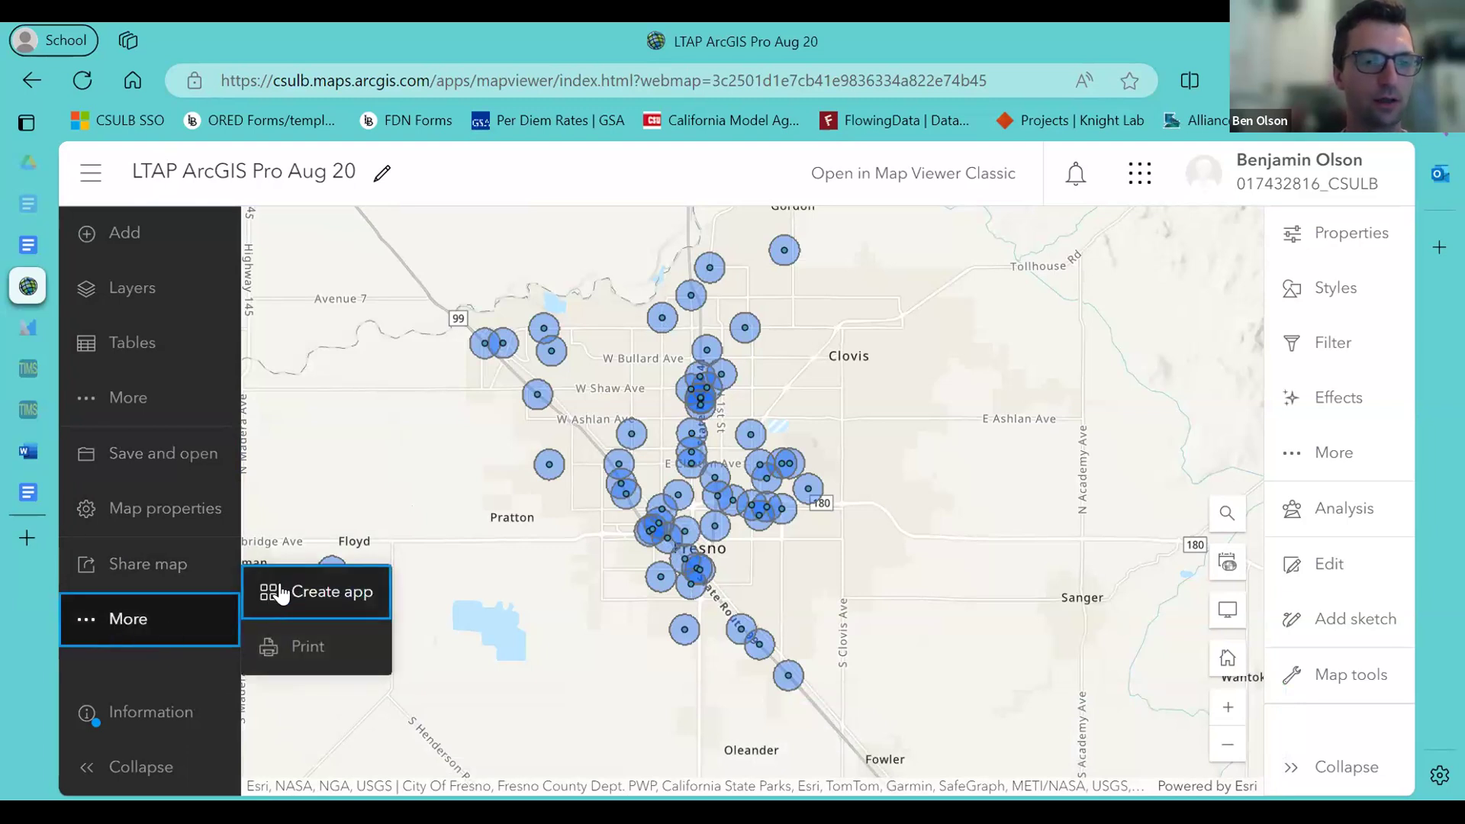
pyautogui.click(319, 591)
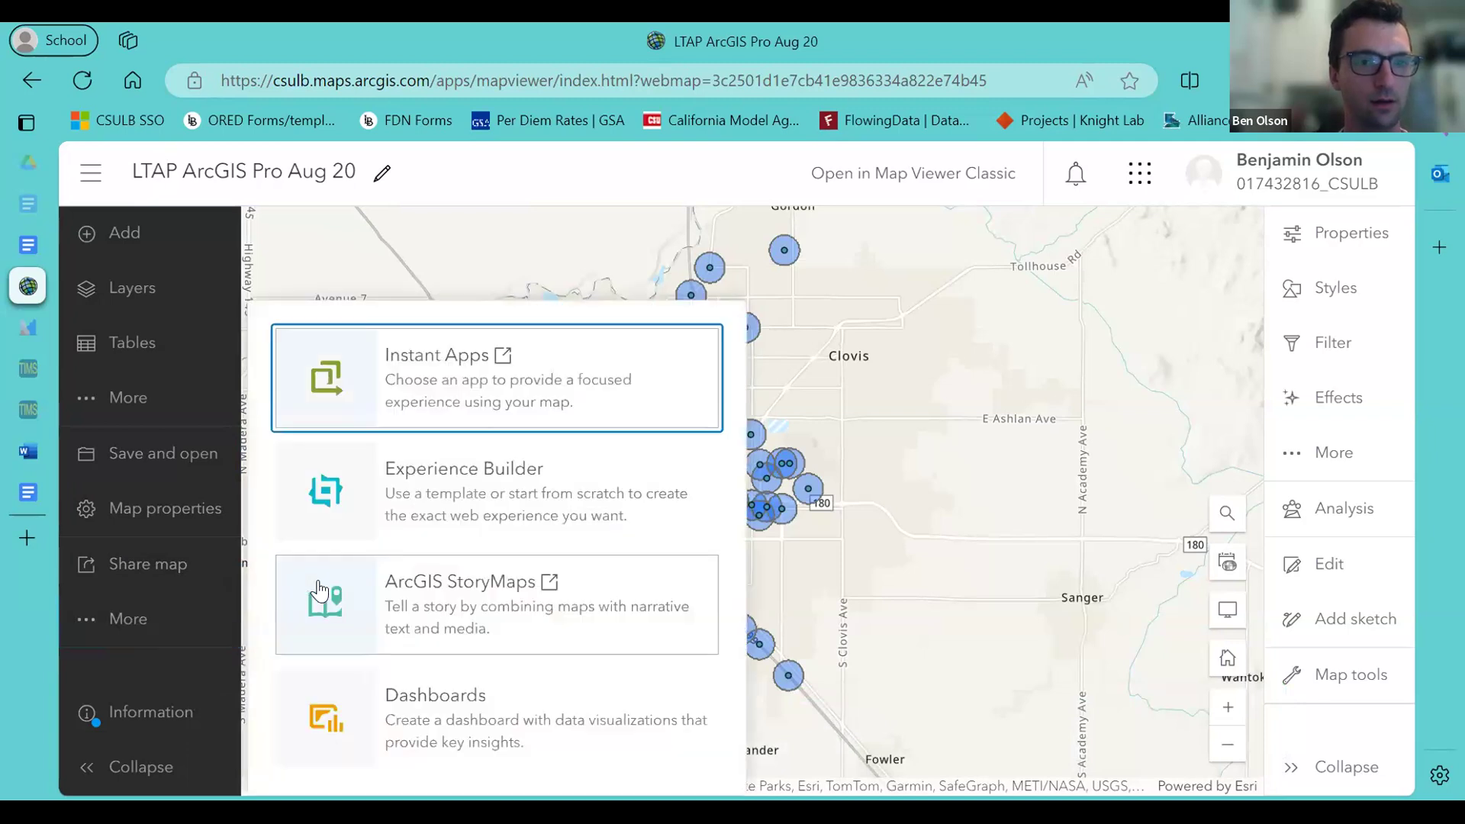
pyautogui.click(450, 369)
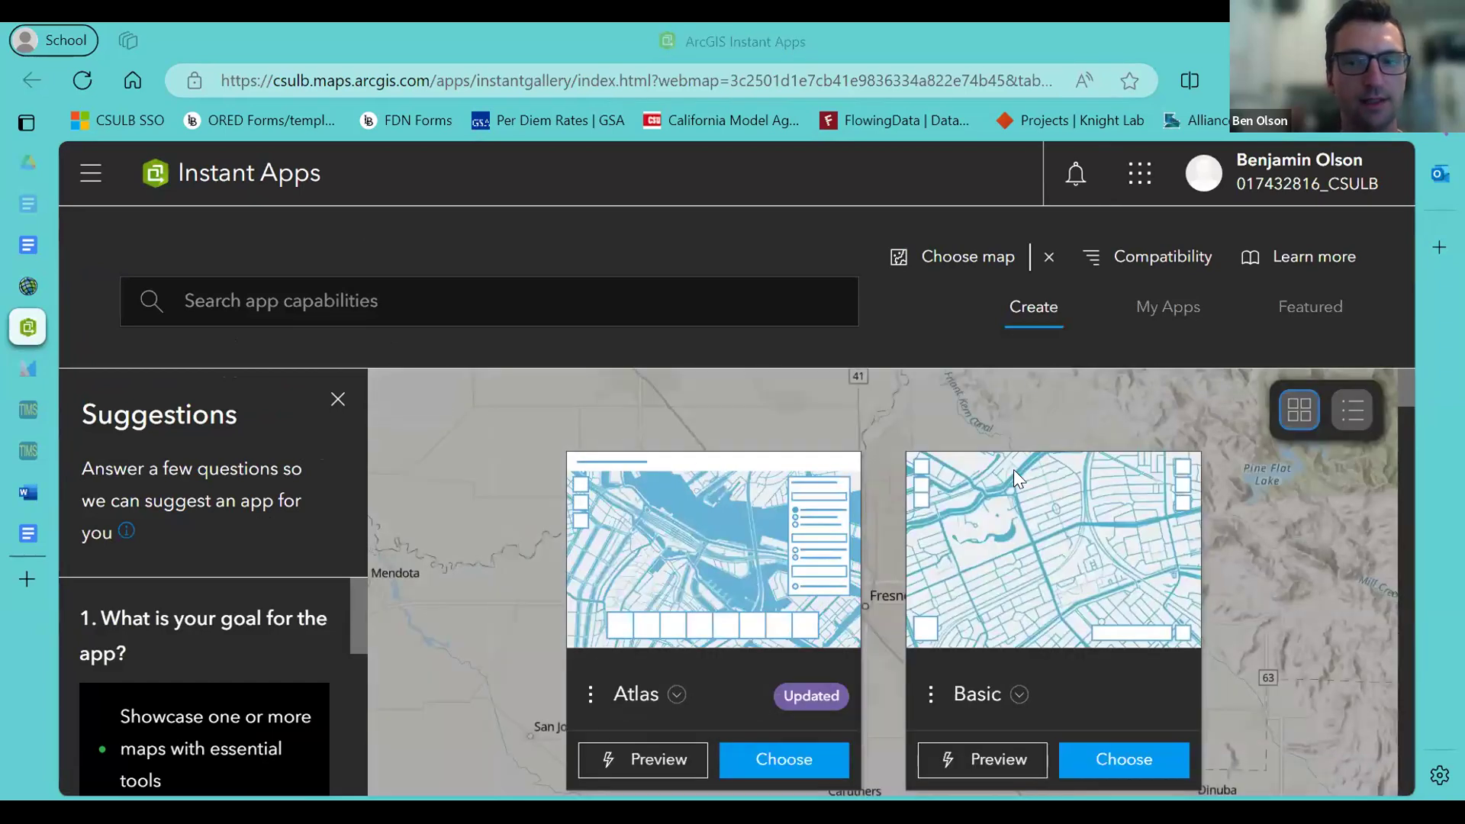
# Browse the Instant Apps templates and choose the Basic template for the map.
pyautogui.scroll(-10, 1013, 469)
pyautogui.scroll(8, 1041, 544)
pyautogui.scroll(-8, 1041, 545)
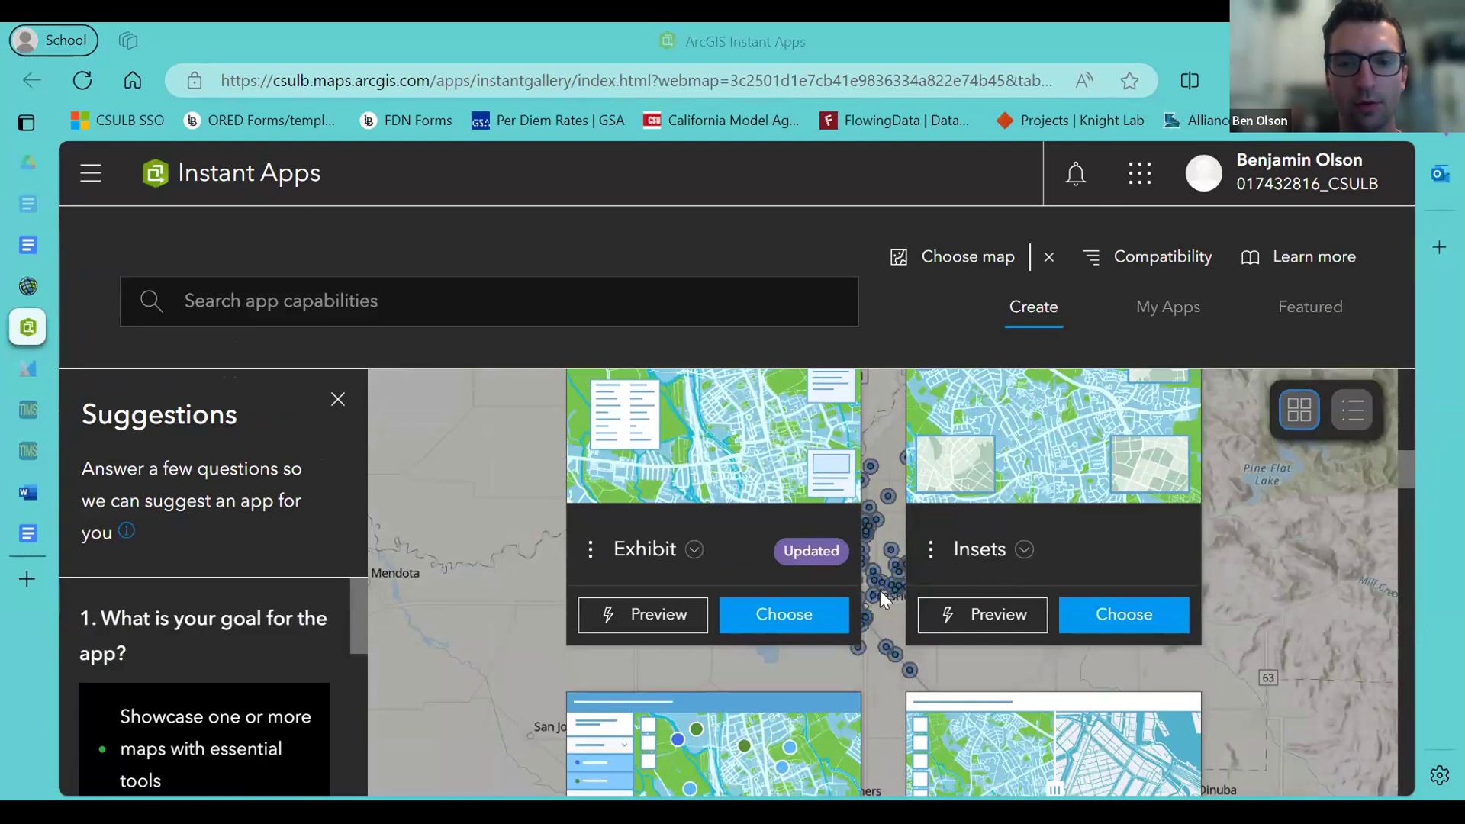
pyautogui.scroll(-4, 880, 591)
pyautogui.scroll(10, 880, 591)
pyautogui.scroll(3, 880, 590)
pyautogui.scroll(-1, 881, 591)
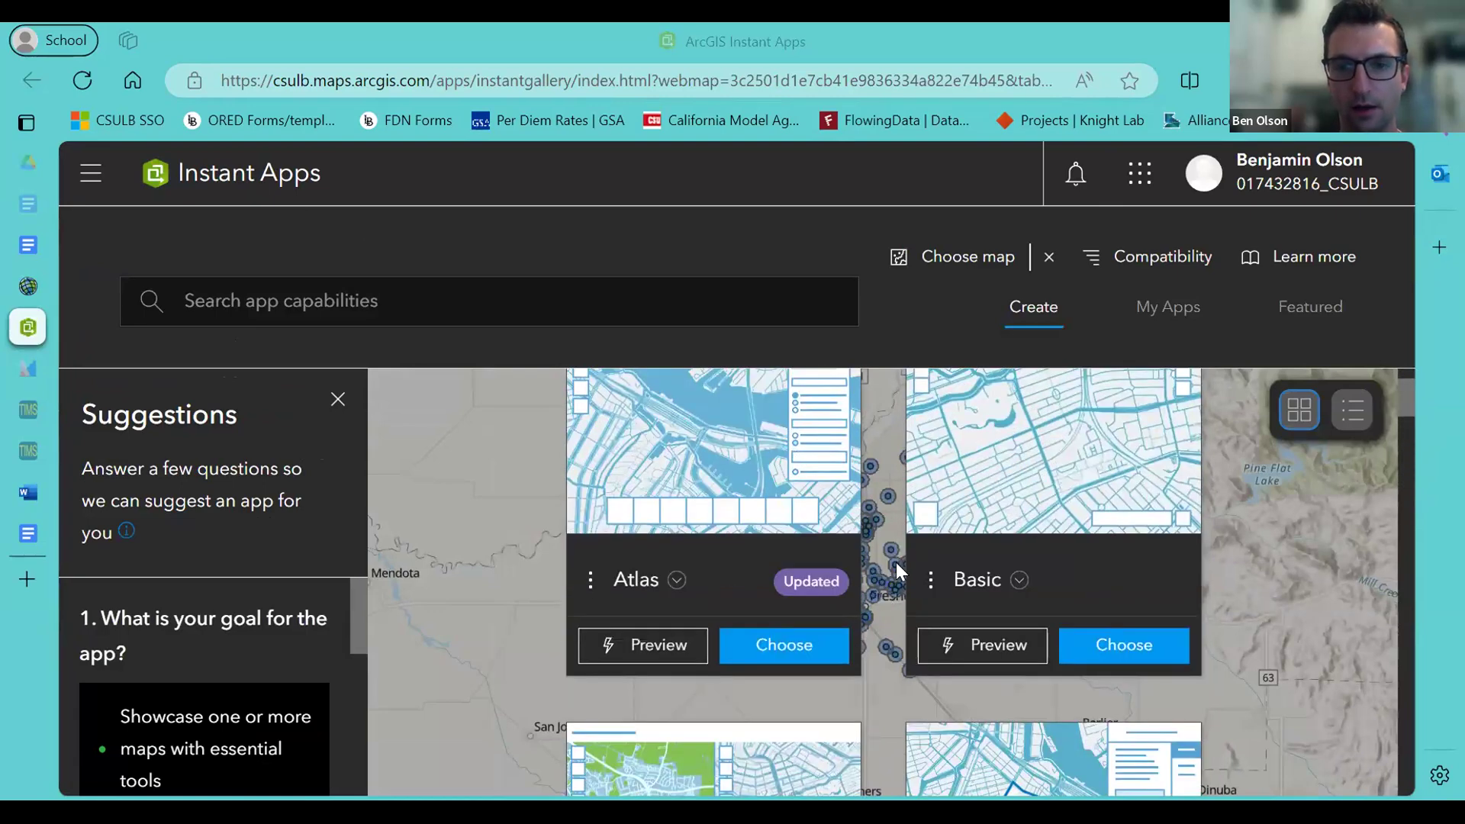
pyautogui.click(1109, 654)
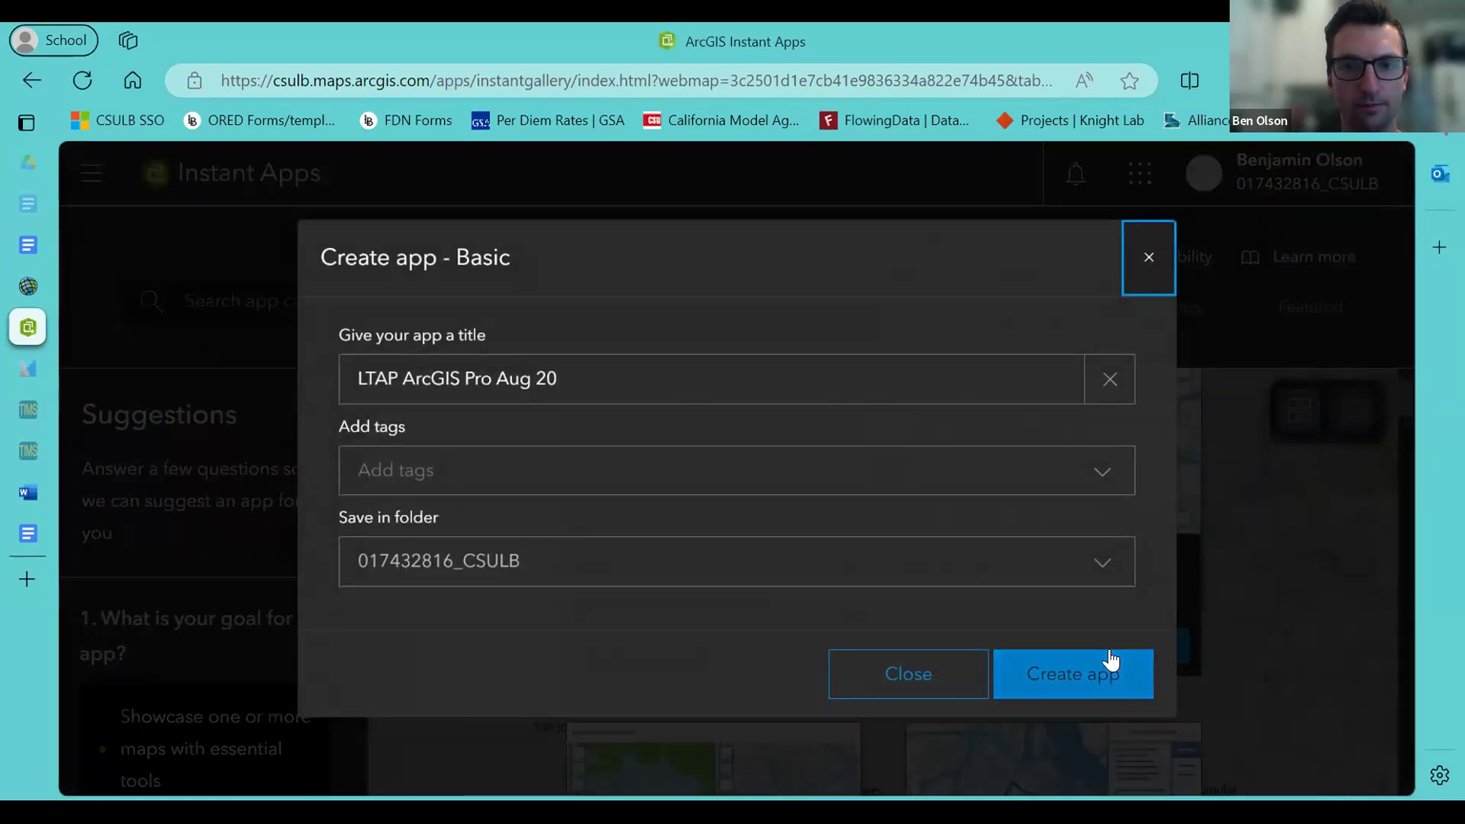
# Create the Basic app with the title LTAP ArcGIS Pro Aug 20, no tags and the default folder.
pyautogui.click(607, 389)
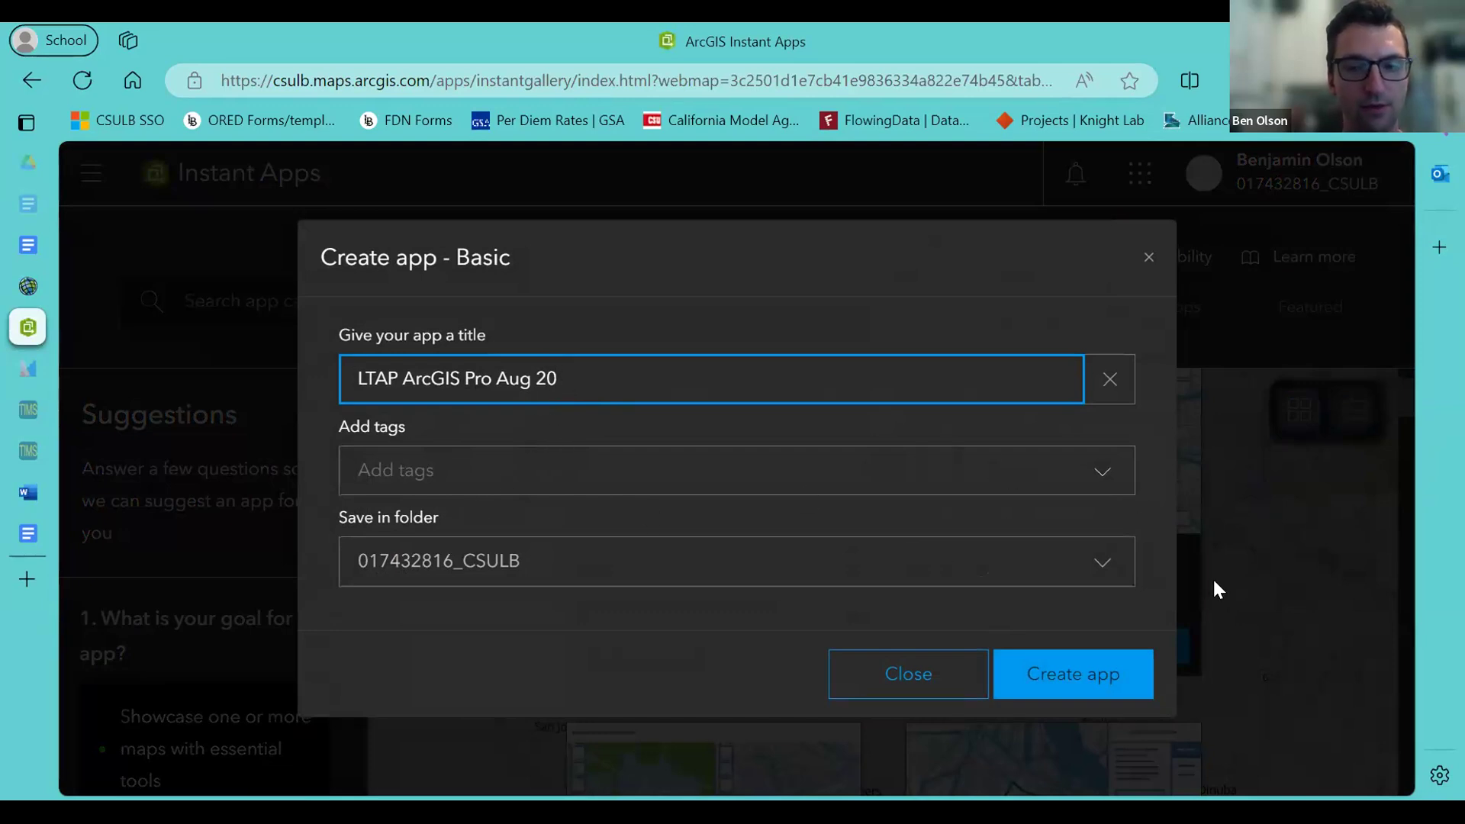
pyautogui.click(1103, 580)
pyautogui.click(412, 576)
pyautogui.click(438, 601)
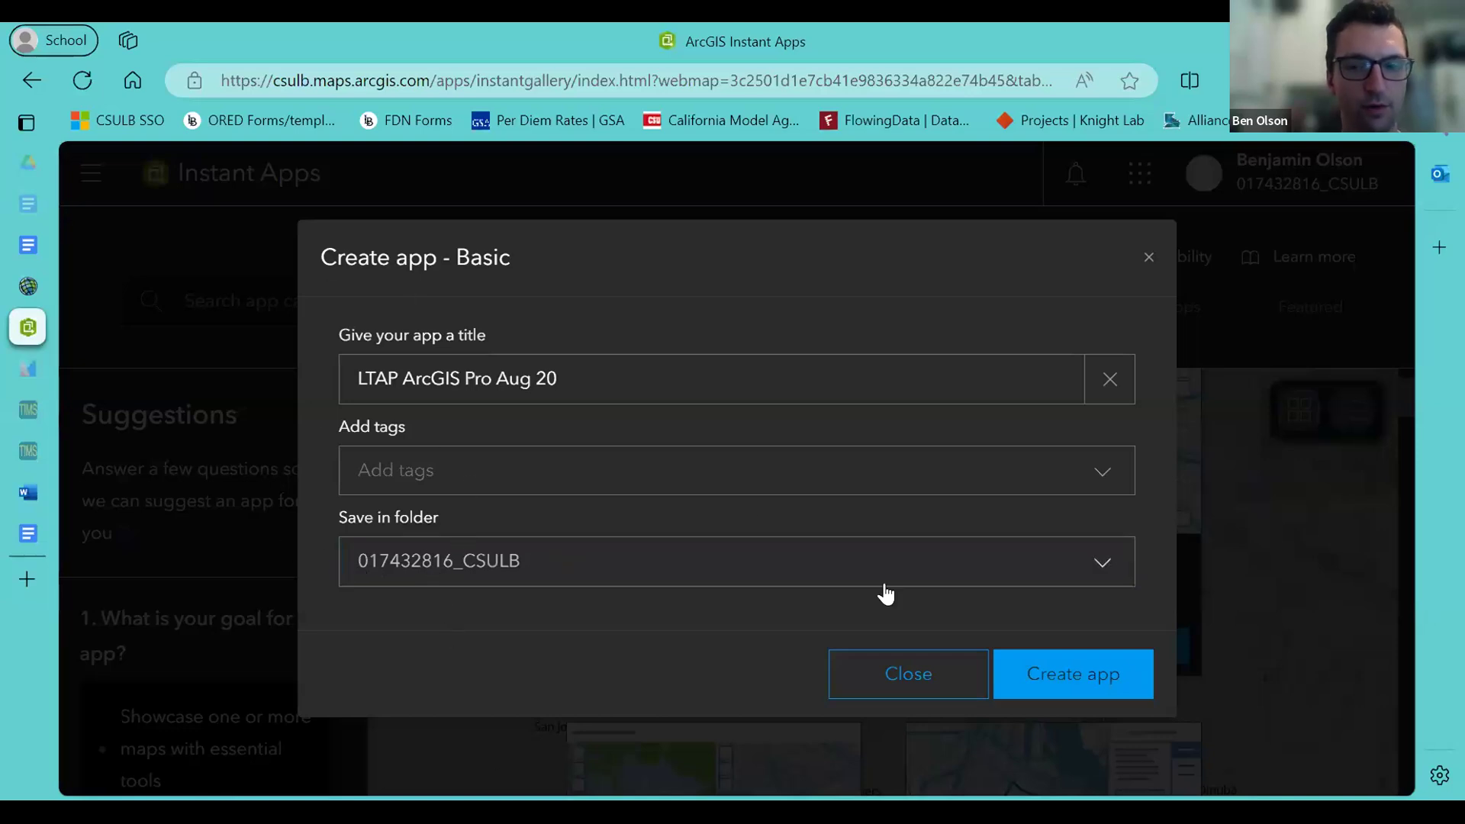
pyautogui.click(1084, 676)
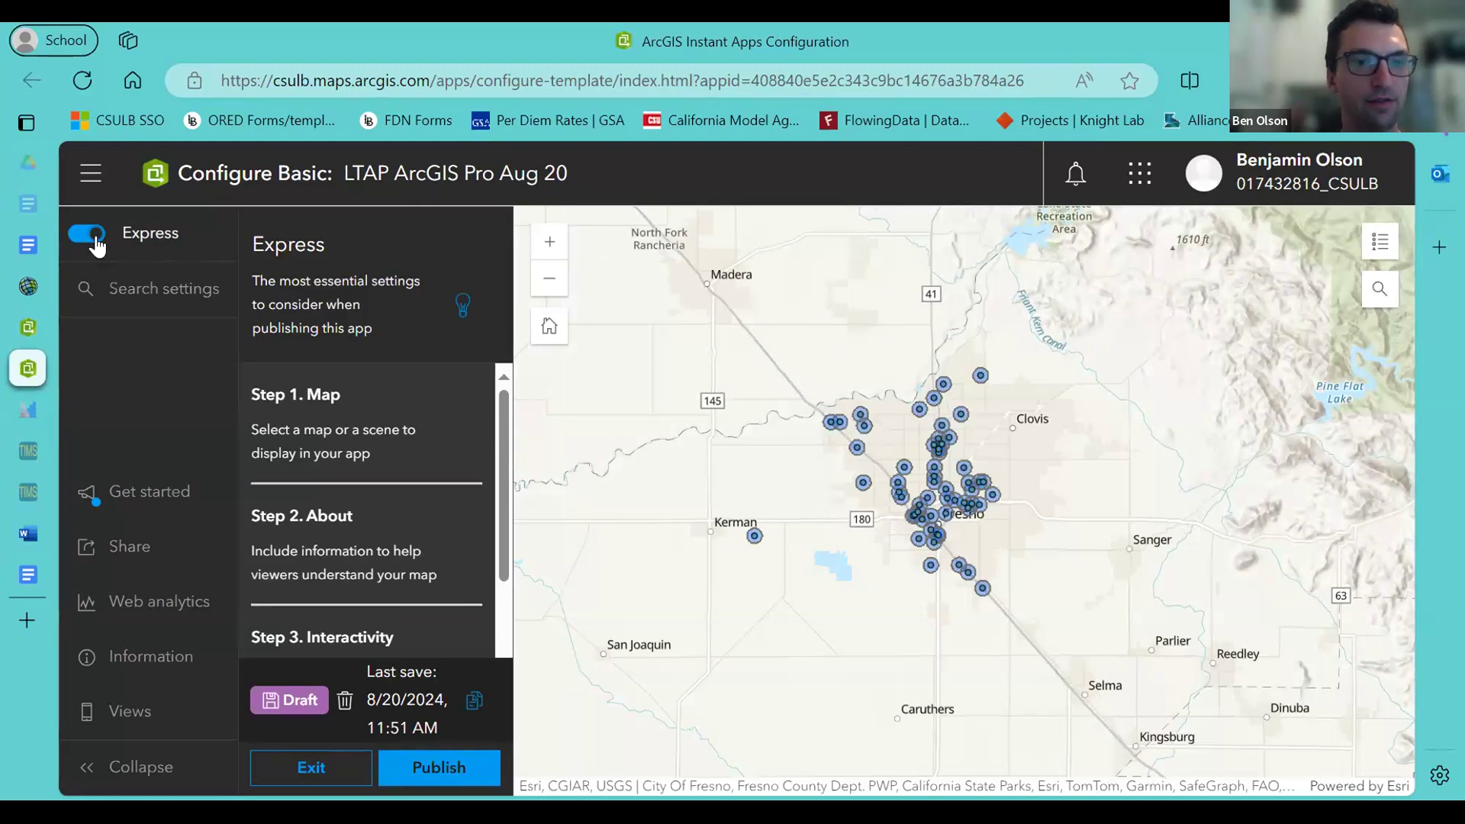
pyautogui.click(90, 234)
pyautogui.click(1000, 368)
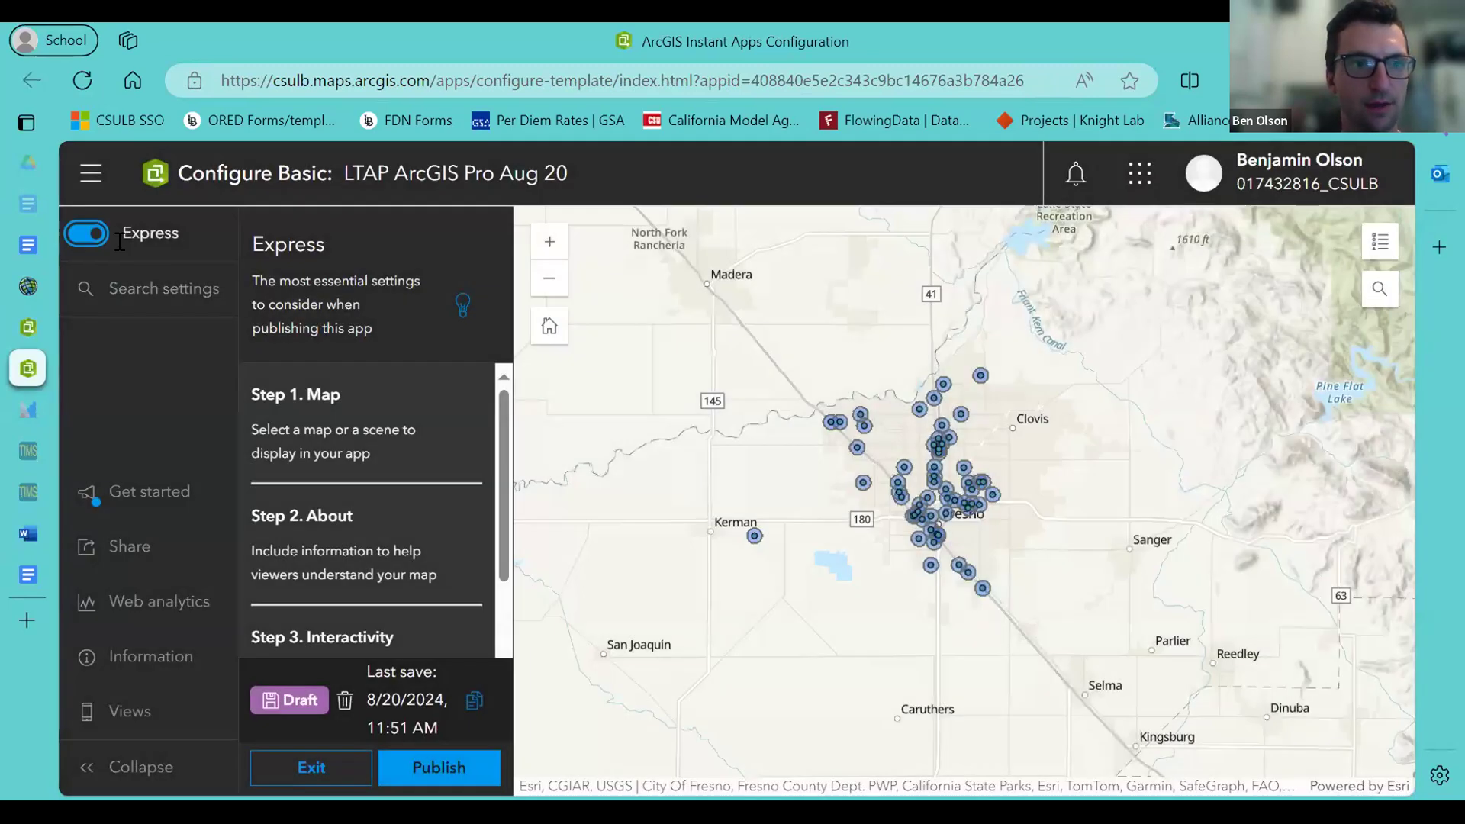
pyautogui.moveTo(500, 392); pyautogui.dragTo(481, 363)
pyautogui.click(172, 245)
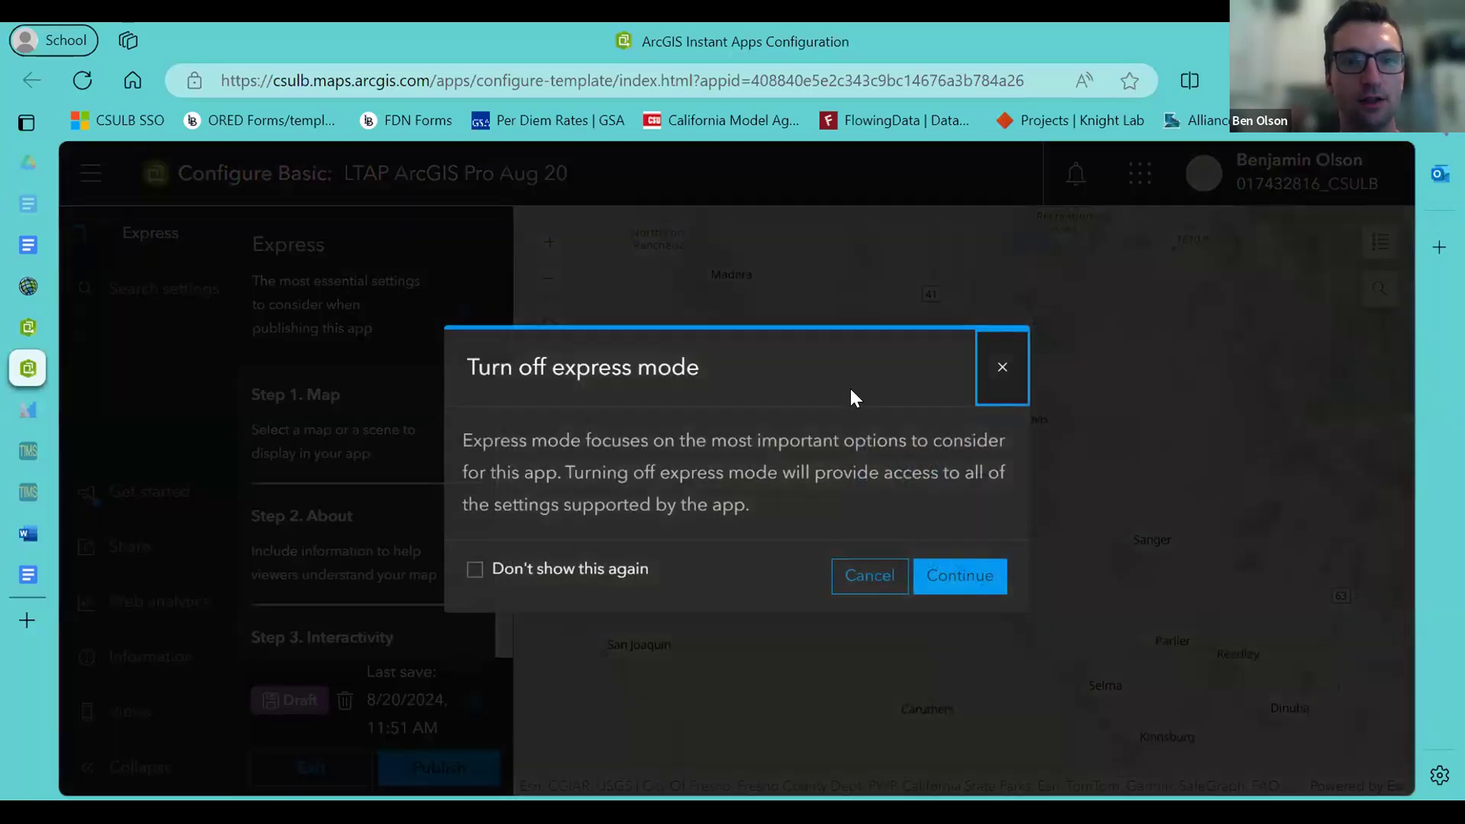
pyautogui.click(987, 375)
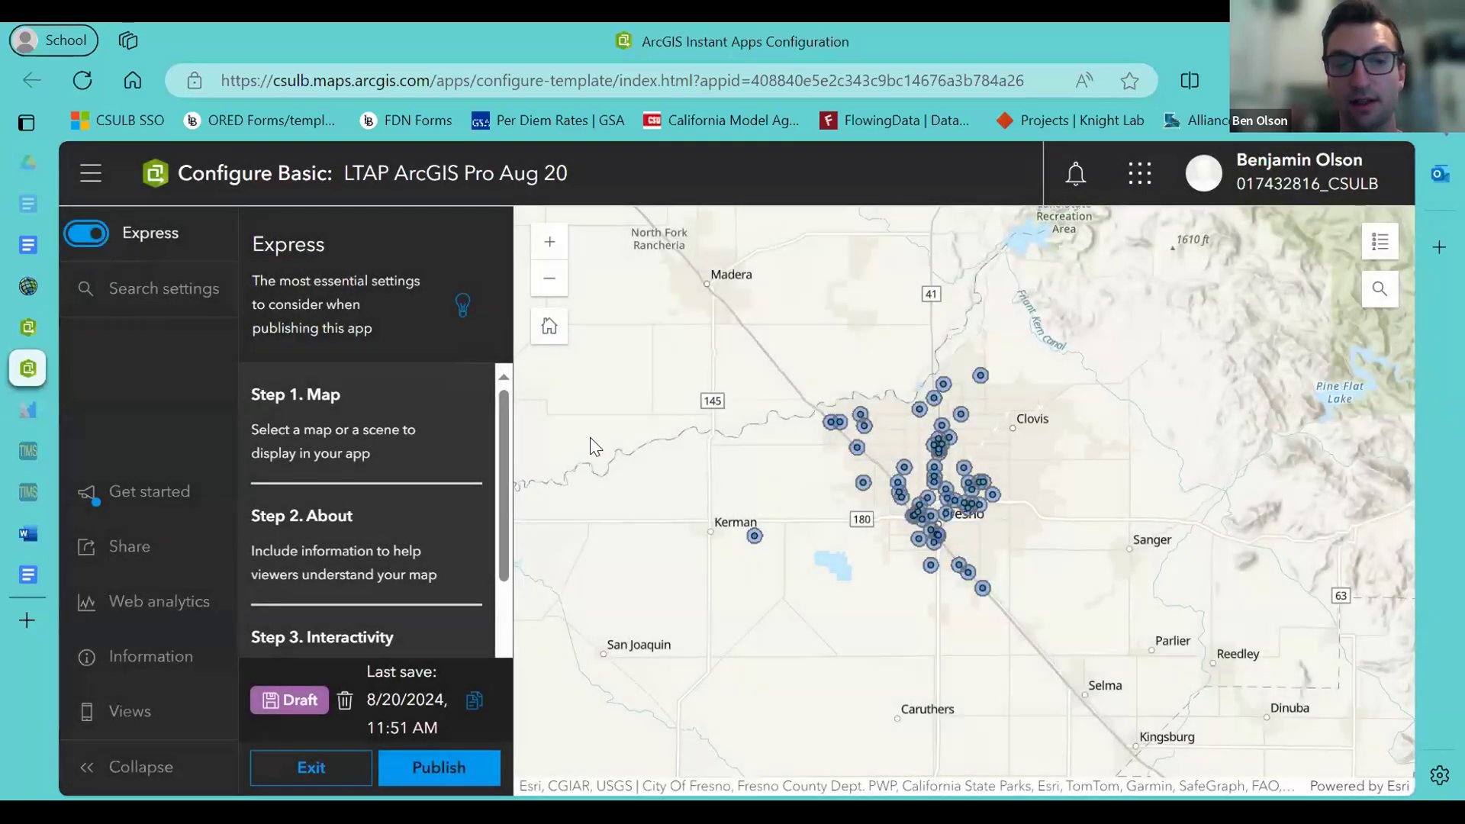
# Review the express configuration steps from Map to Theme & Layout, and publish the app.
pyautogui.scroll(-3, 454, 575)
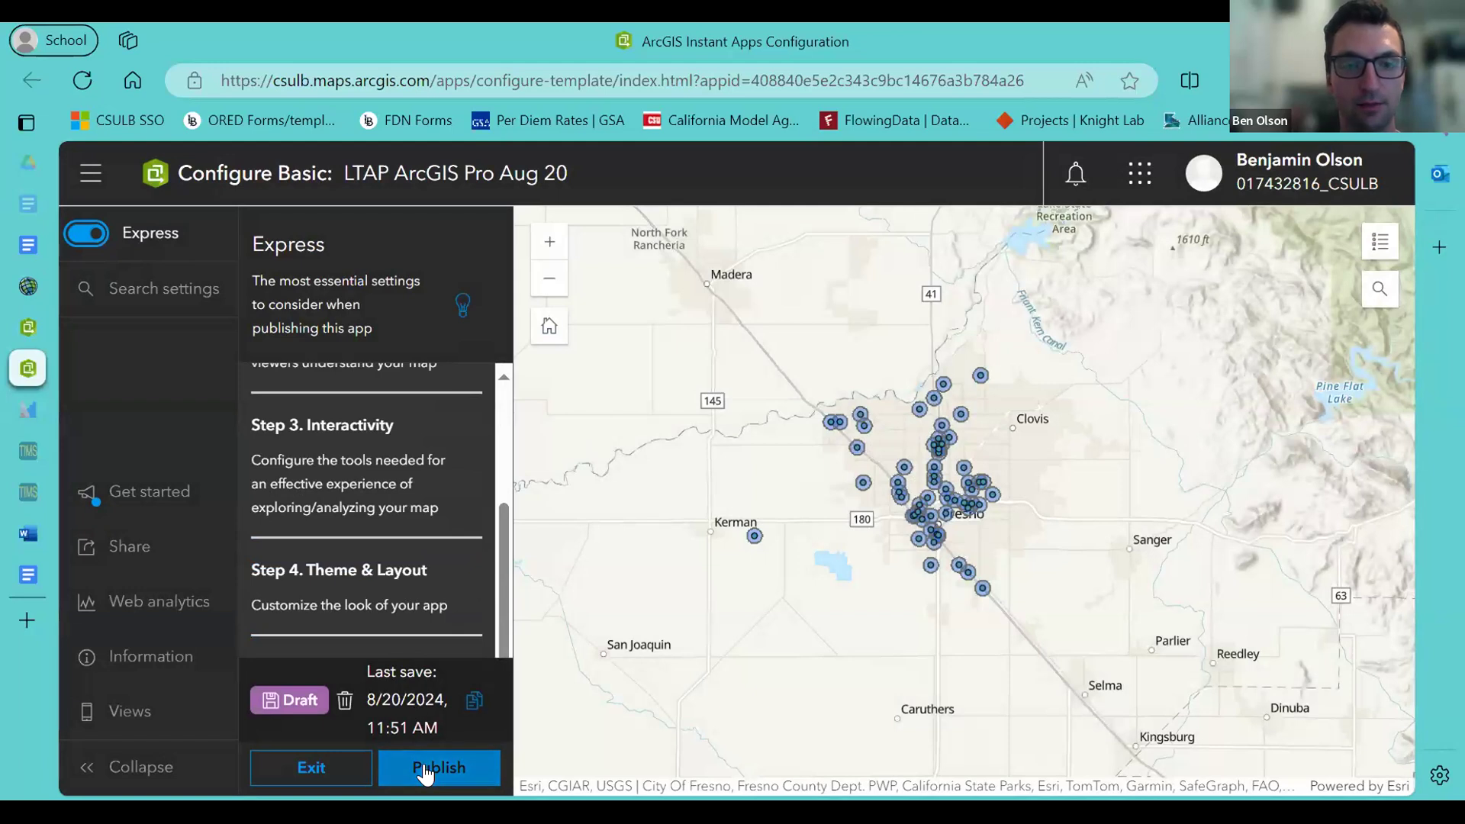
pyautogui.scroll(3, 415, 468)
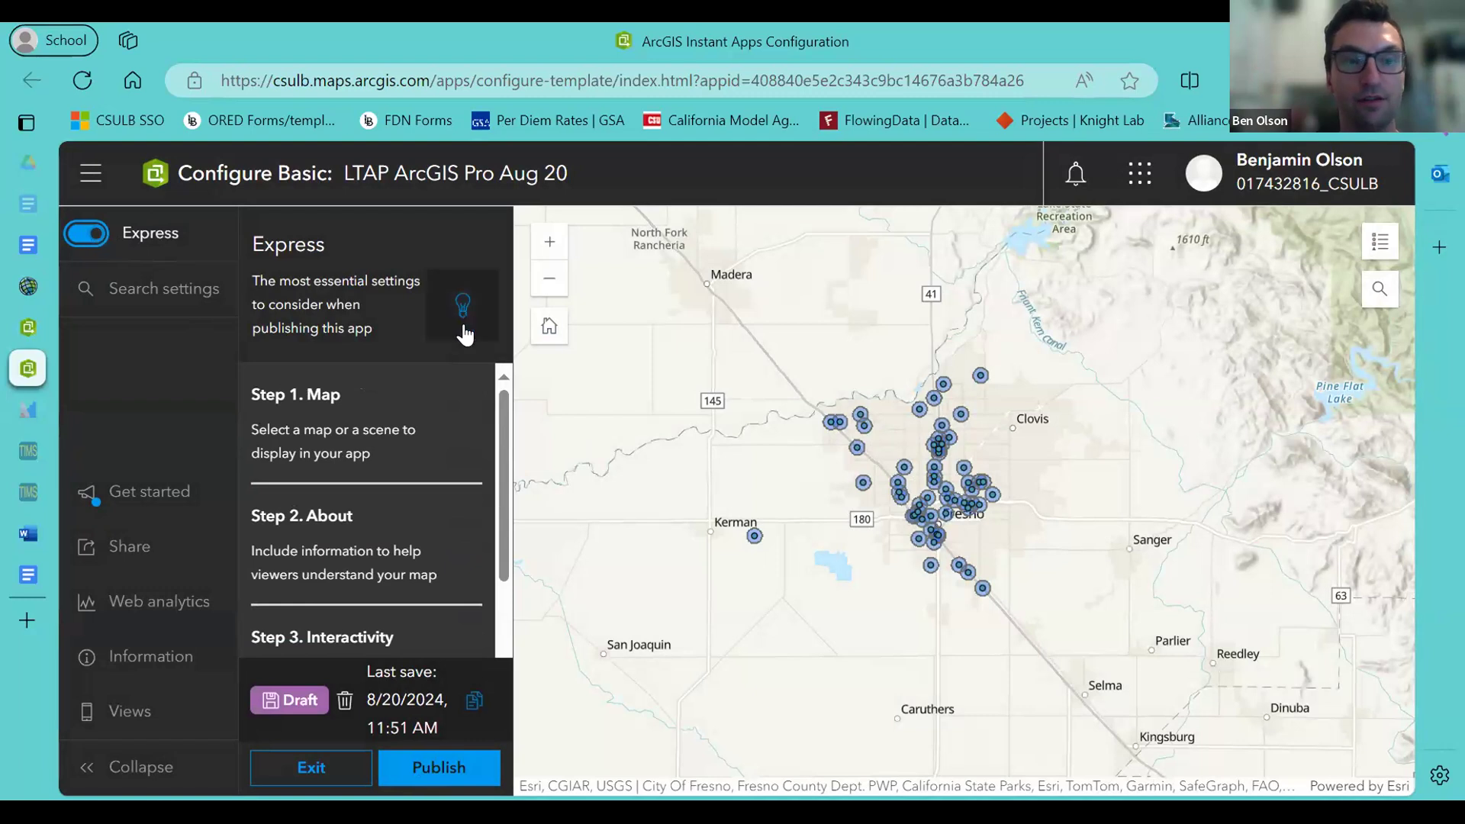
pyautogui.scroll(-2, 396, 398)
pyautogui.scroll(2, 396, 398)
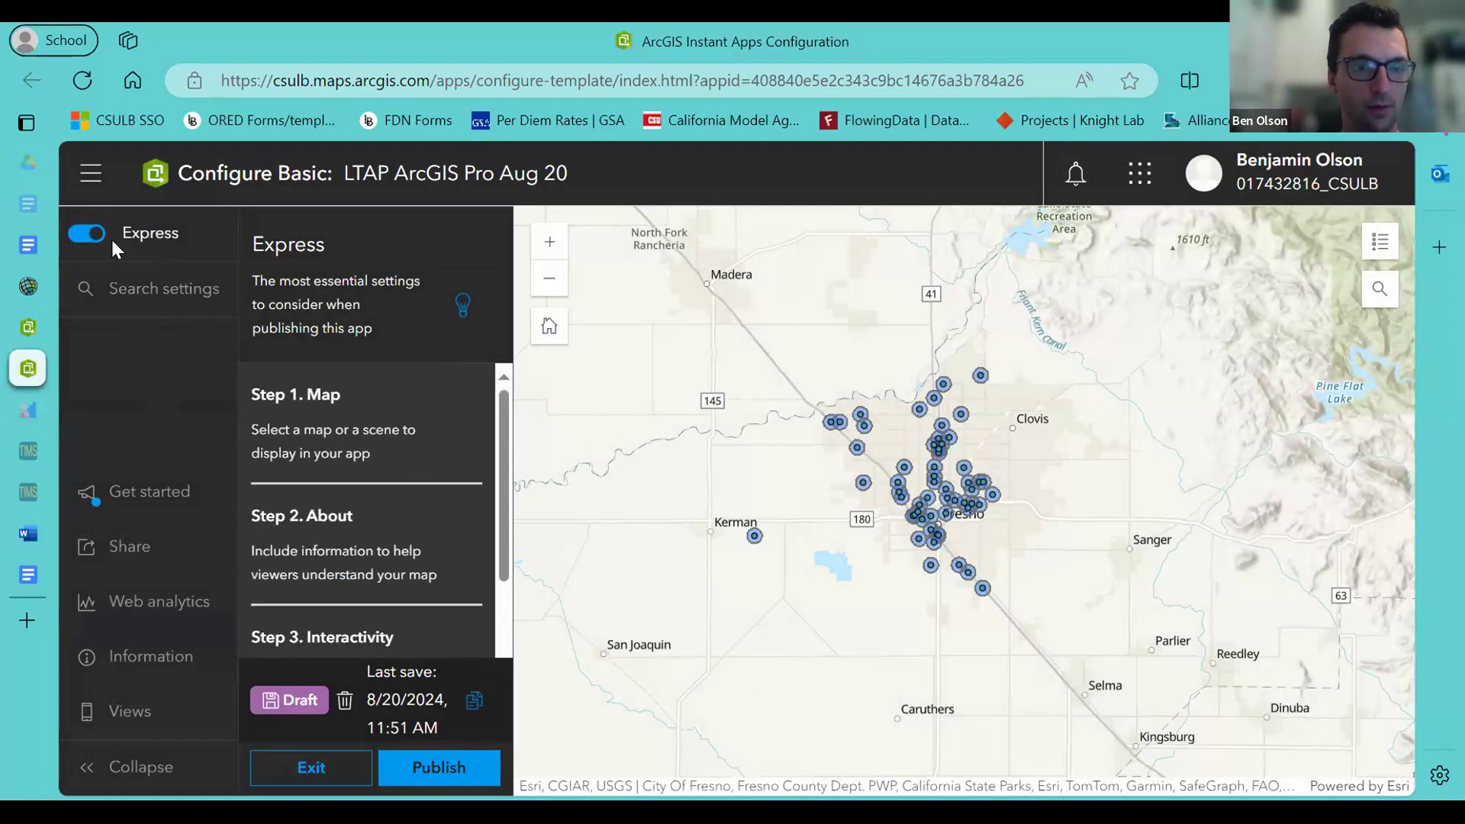
pyautogui.click(440, 776)
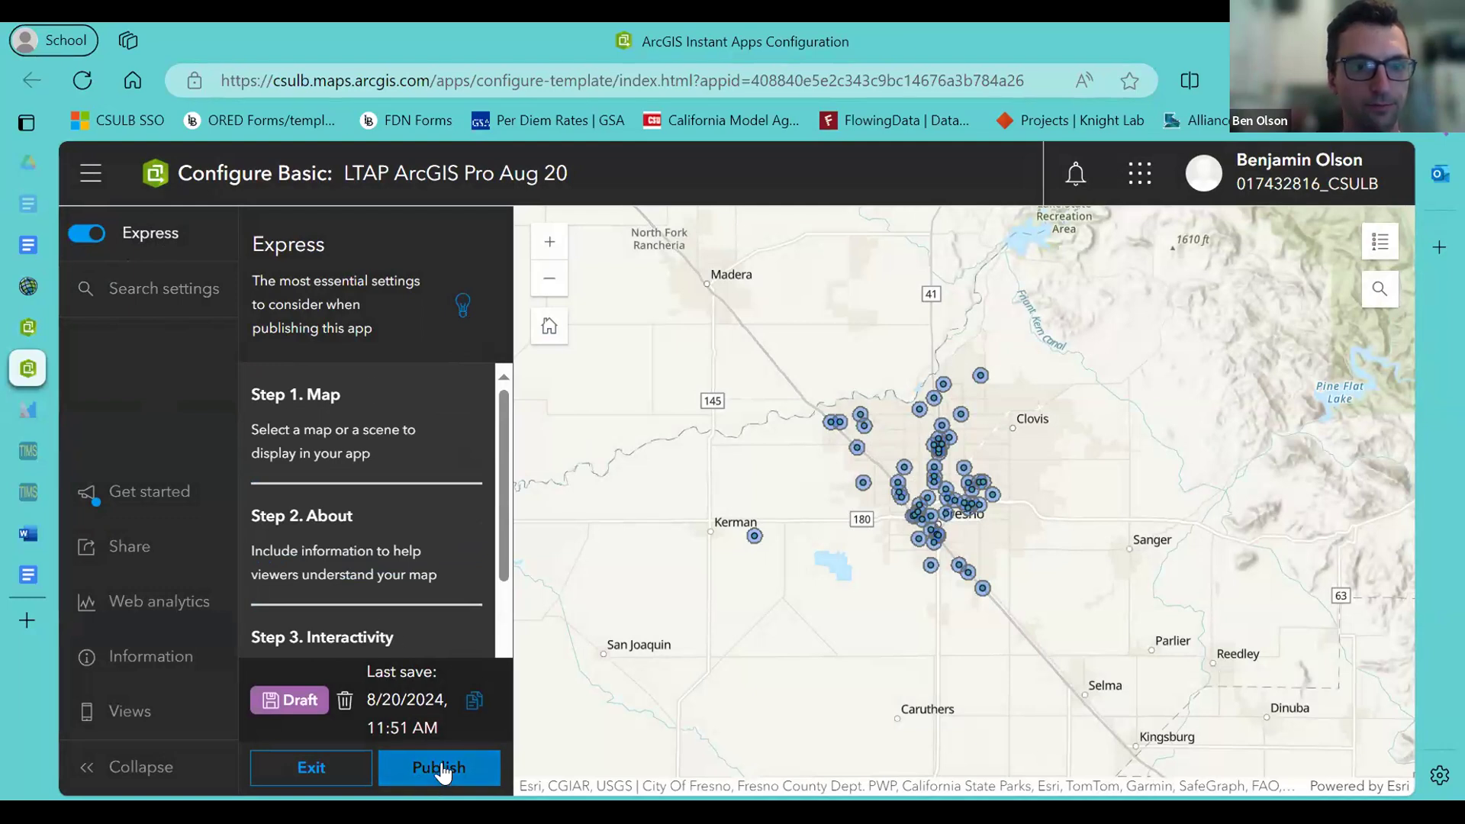
pyautogui.click(442, 773)
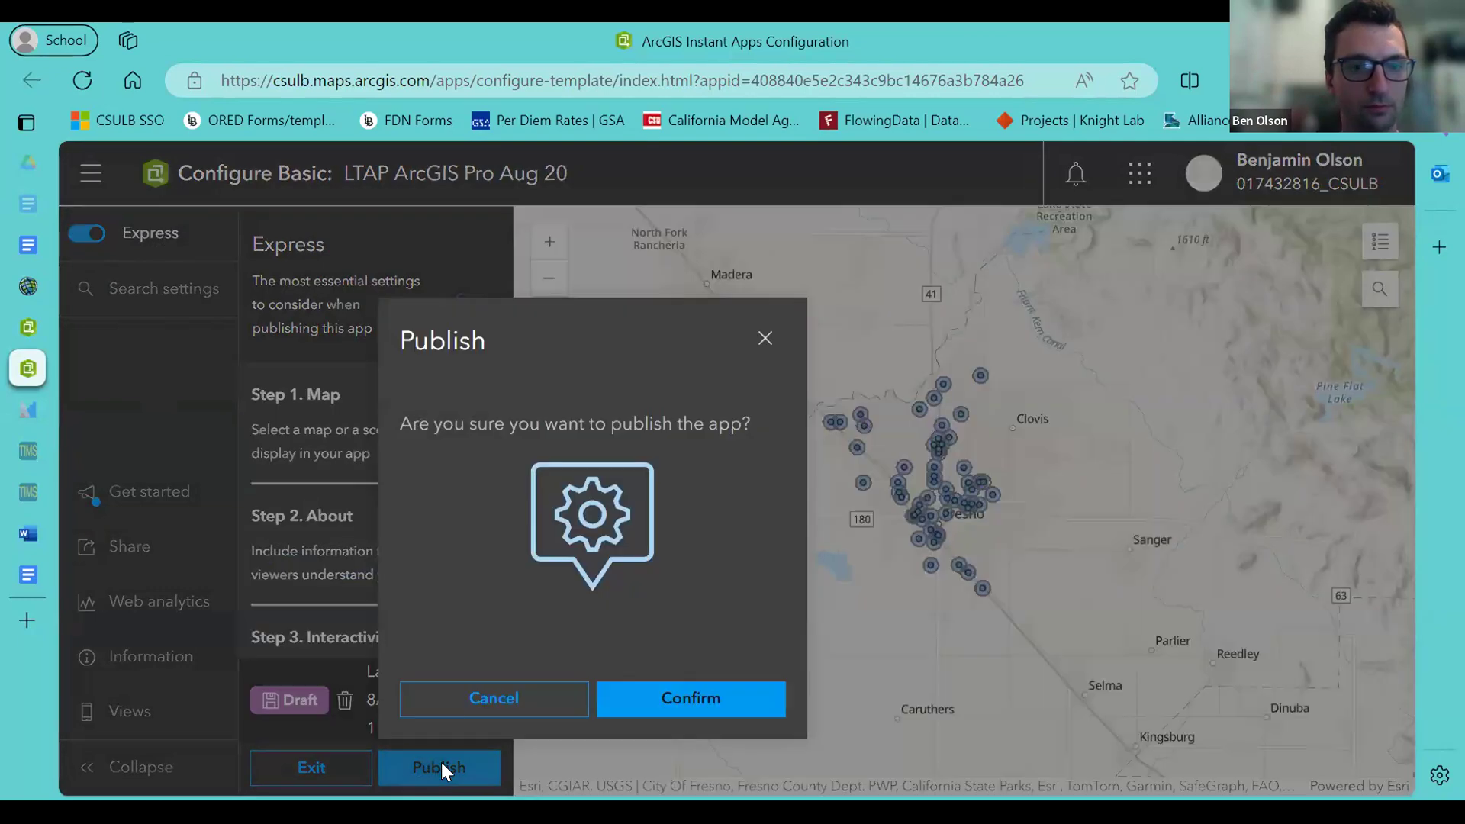
pyautogui.click(697, 706)
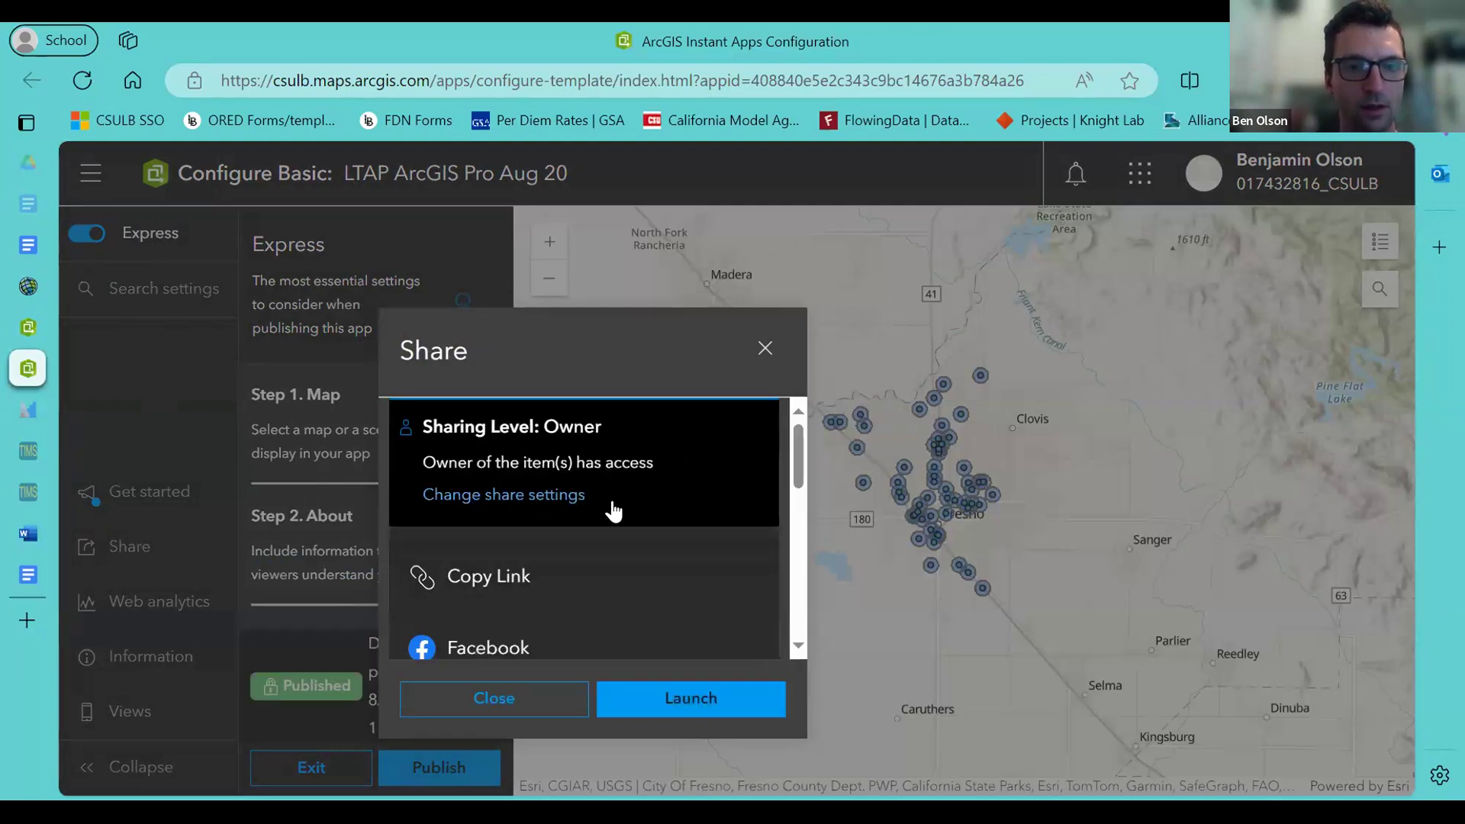
# Review the published app's sharing options, from the sharing level to the embed code.
pyautogui.scroll(-1, 661, 515)
pyautogui.scroll(1, 660, 516)
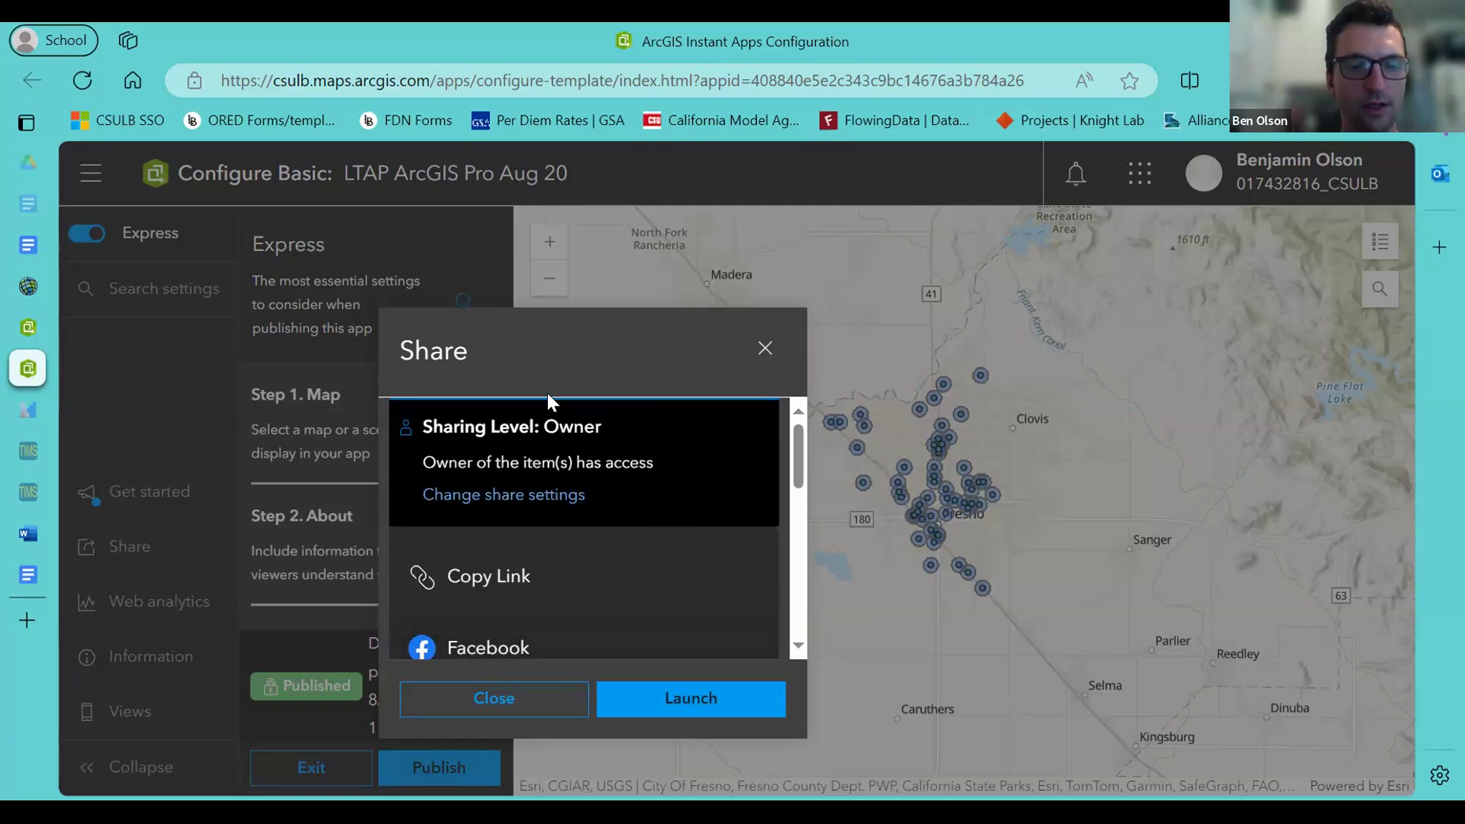
pyautogui.scroll(-3, 612, 524)
pyautogui.scroll(-5, 611, 524)
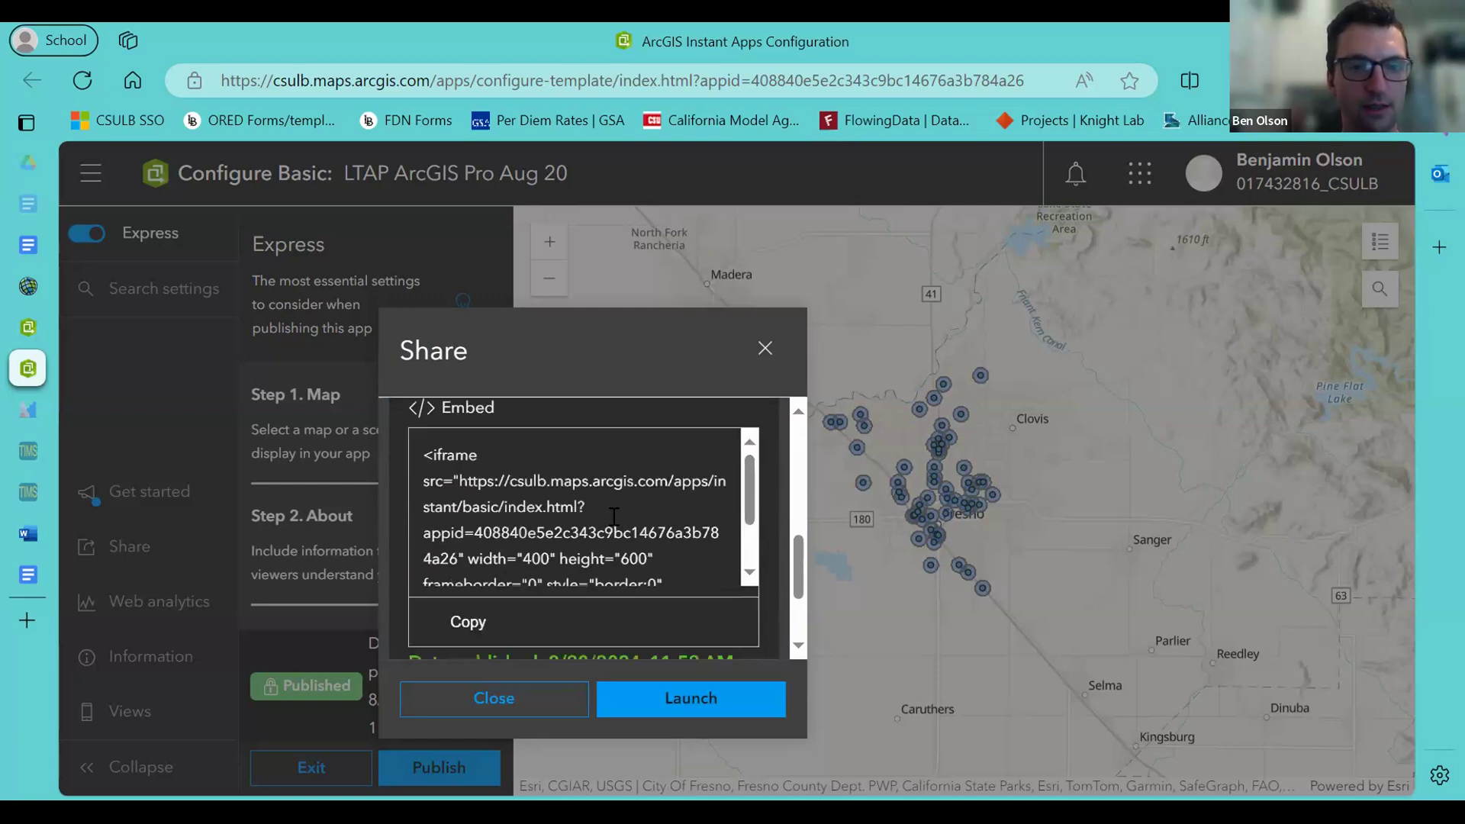
pyautogui.scroll(8, 672, 552)
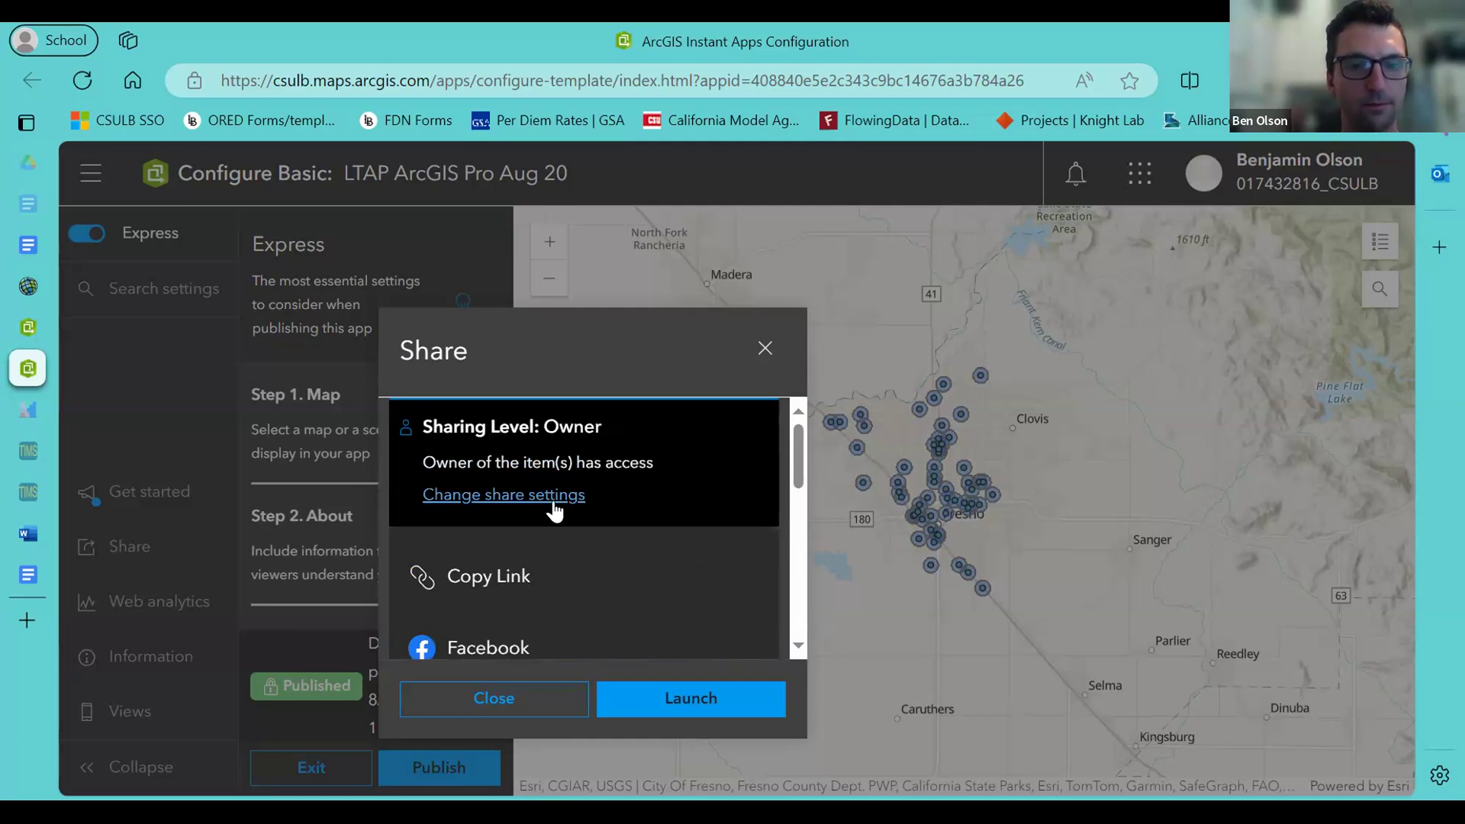
pyautogui.scroll(-2, 556, 509)
pyautogui.moveTo(798, 475); pyautogui.dragTo(786, 435)
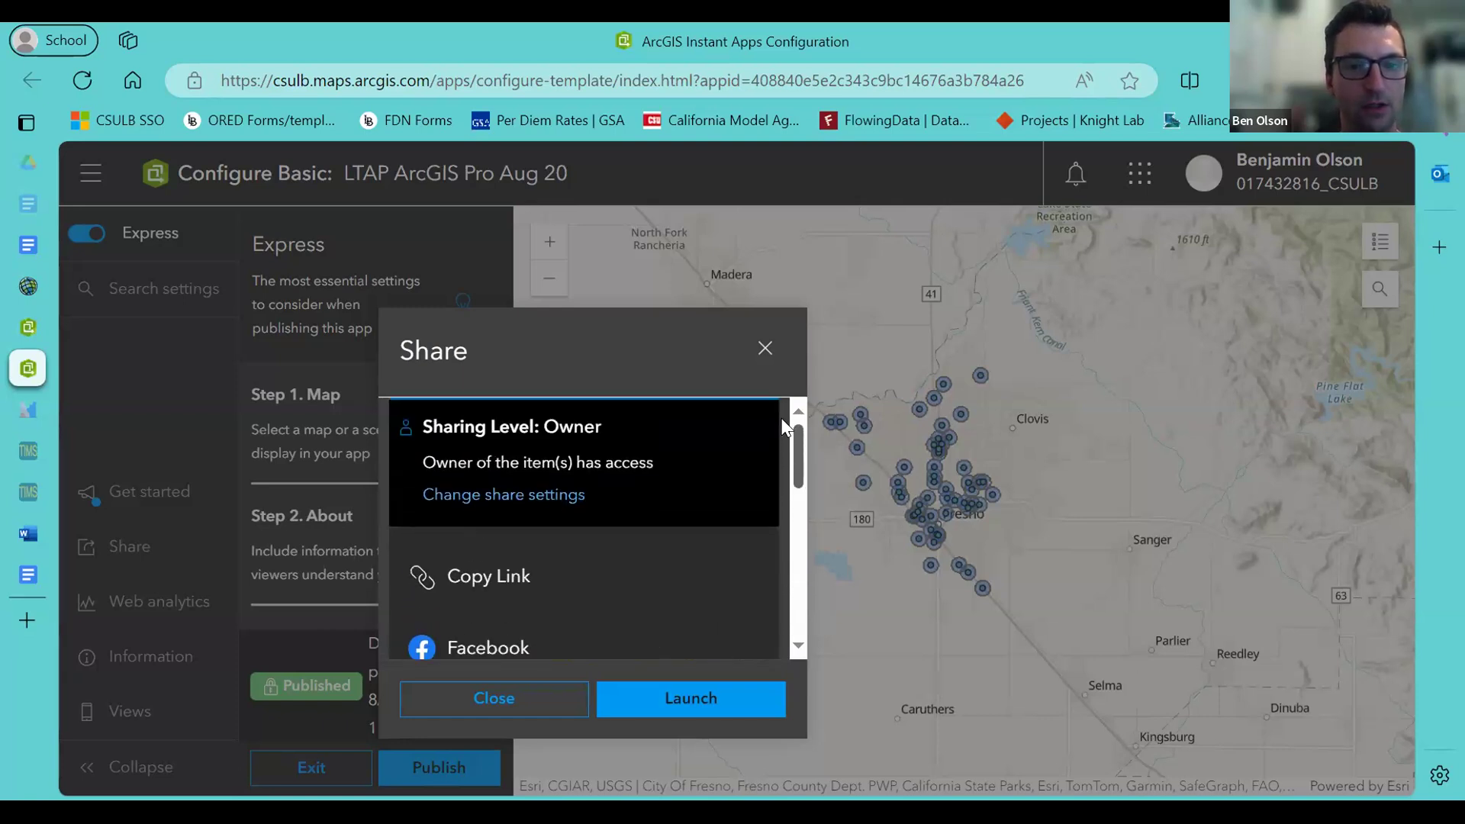
# Review the app's sharing levels and group sharing settings, and close them without changing anything.
pyautogui.click(491, 497)
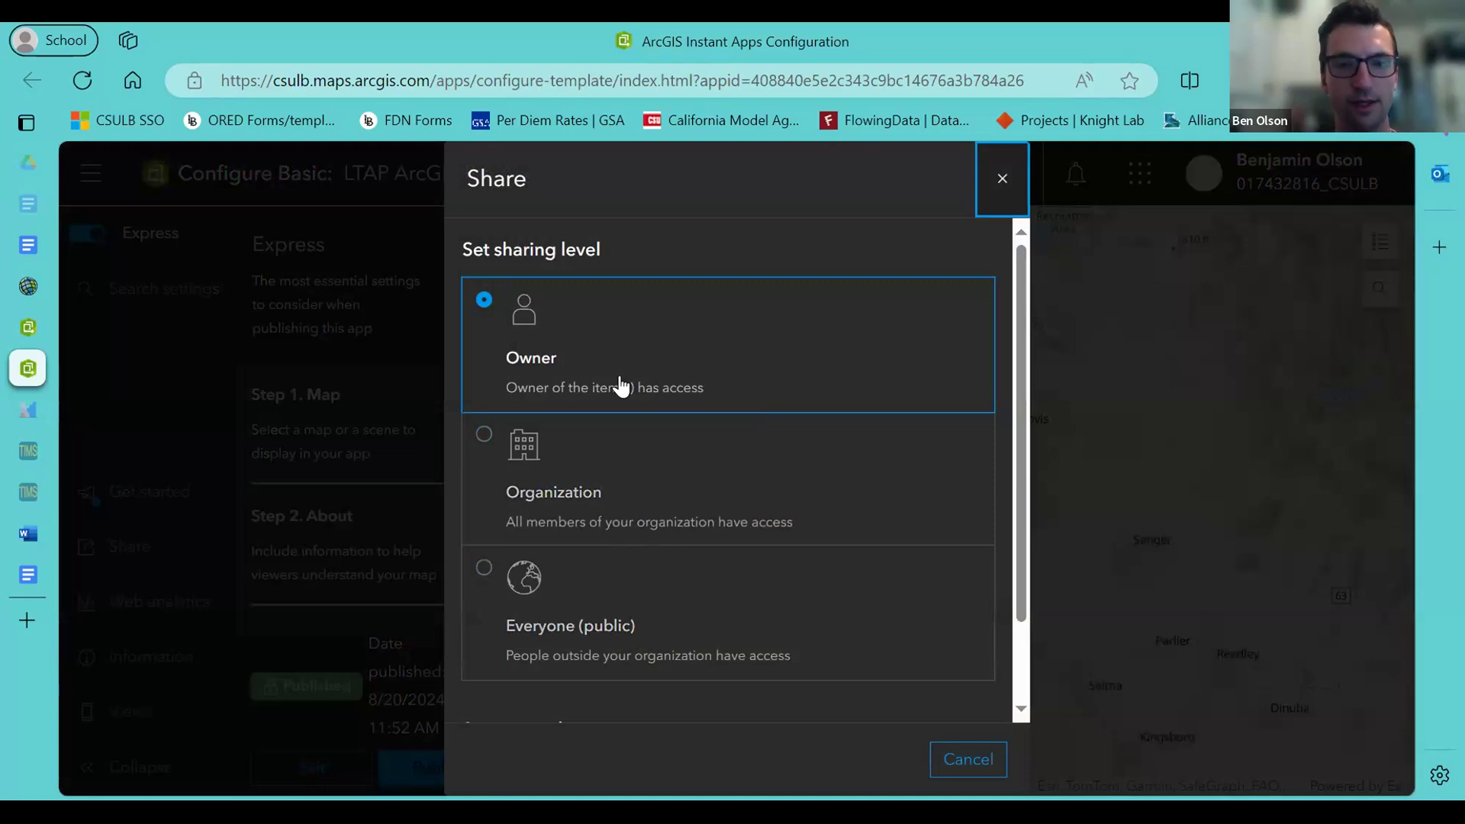
pyautogui.scroll(-3, 786, 591)
pyautogui.scroll(3, 794, 585)
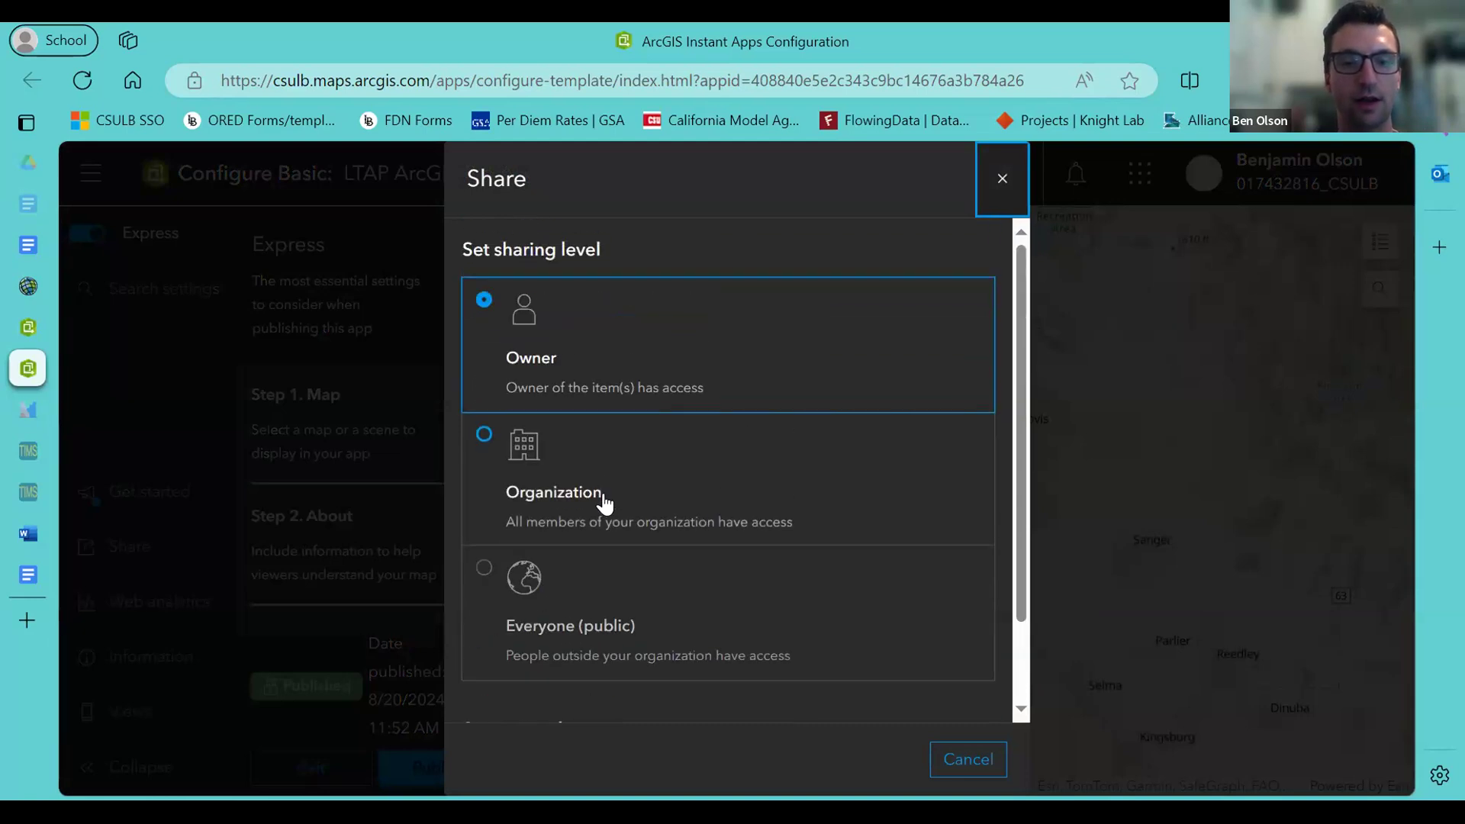
pyautogui.scroll(-2, 605, 490)
pyautogui.scroll(2, 663, 517)
pyautogui.scroll(-2, 661, 516)
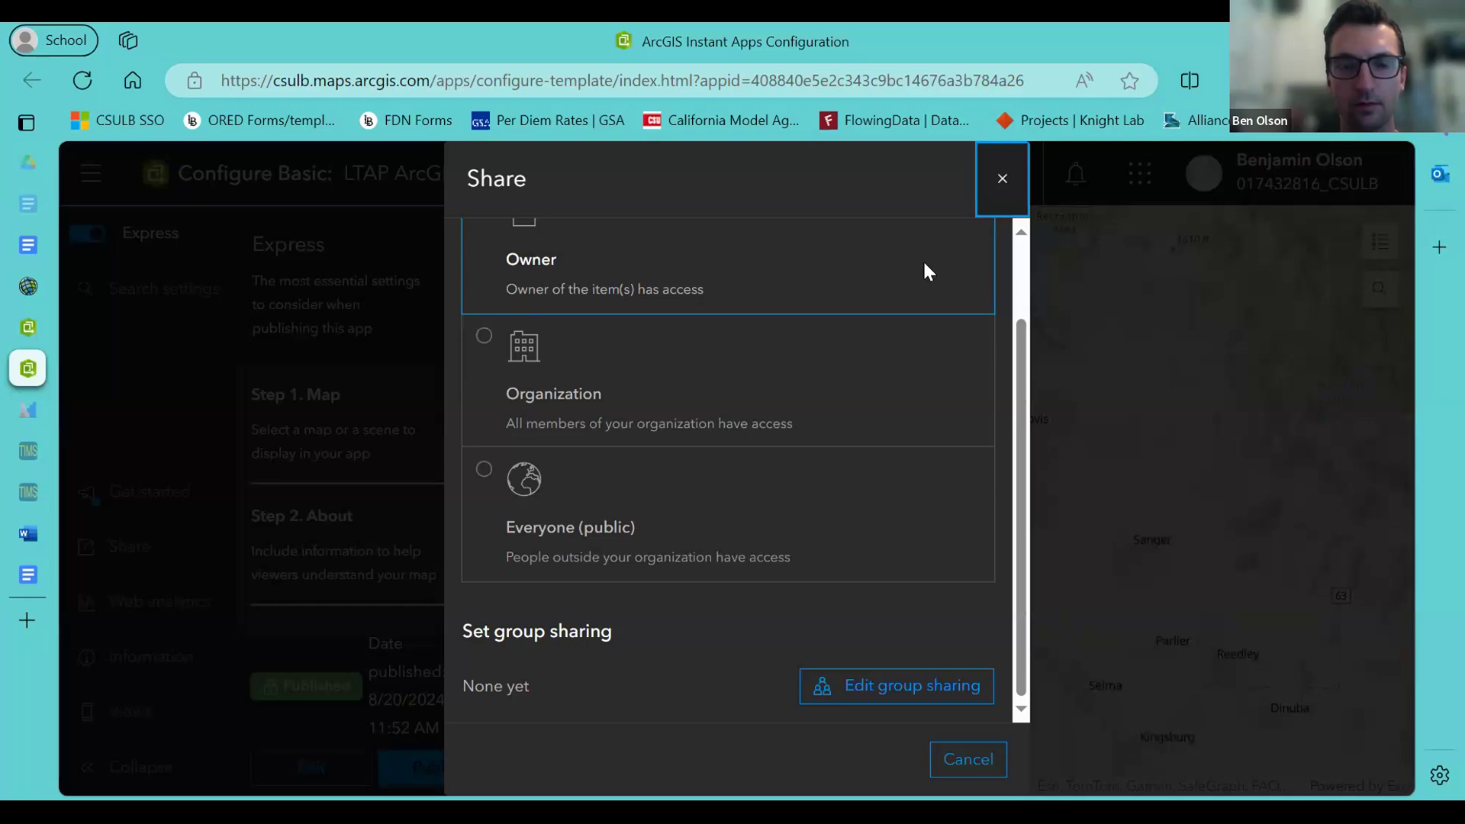
pyautogui.click(1002, 180)
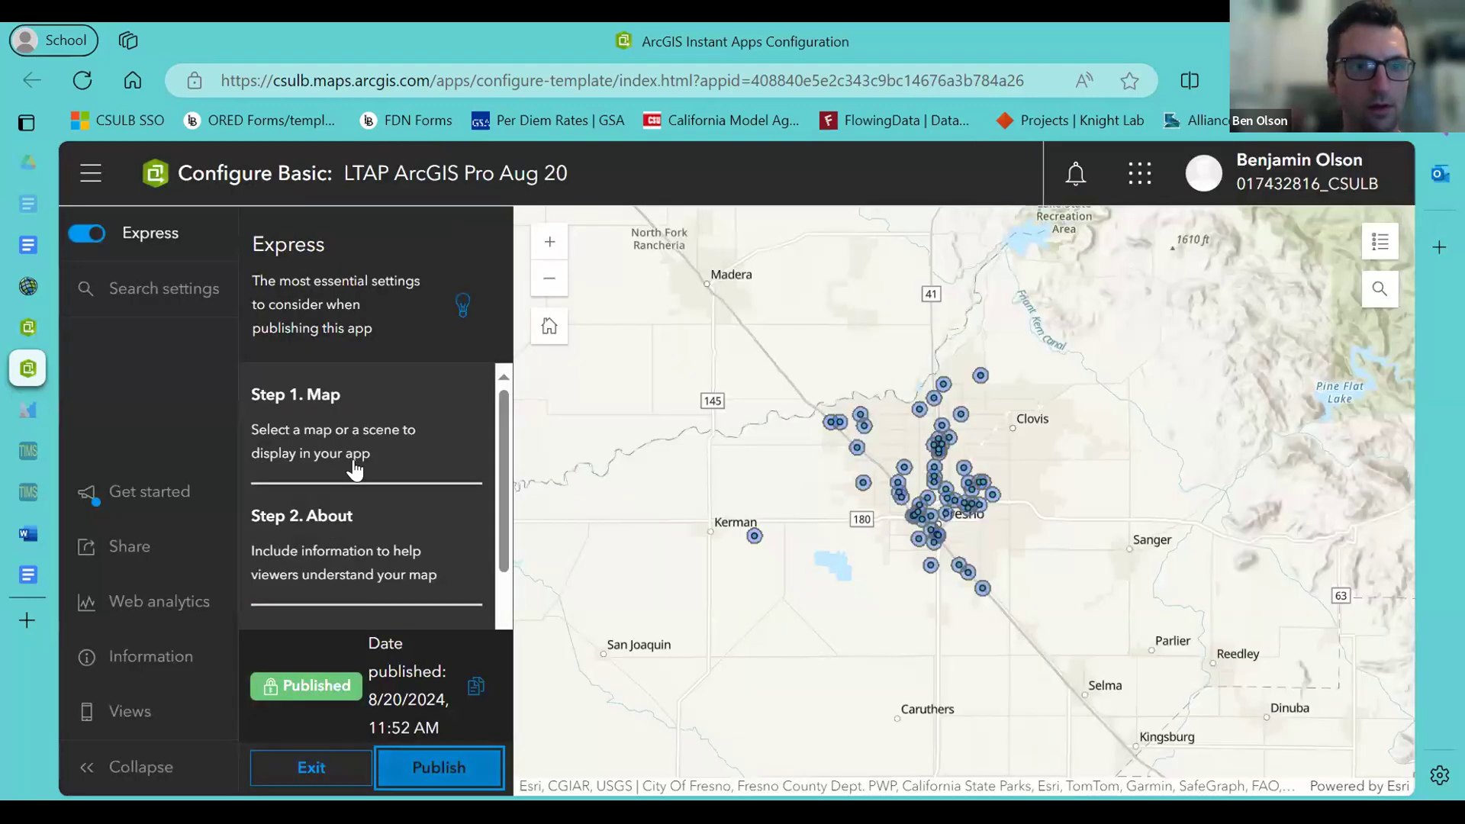
# Reopen the published app's sharing options and copy the app link.
pyautogui.moveTo(500, 409); pyautogui.dragTo(495, 541)
pyautogui.click(476, 685)
pyautogui.click(728, 487)
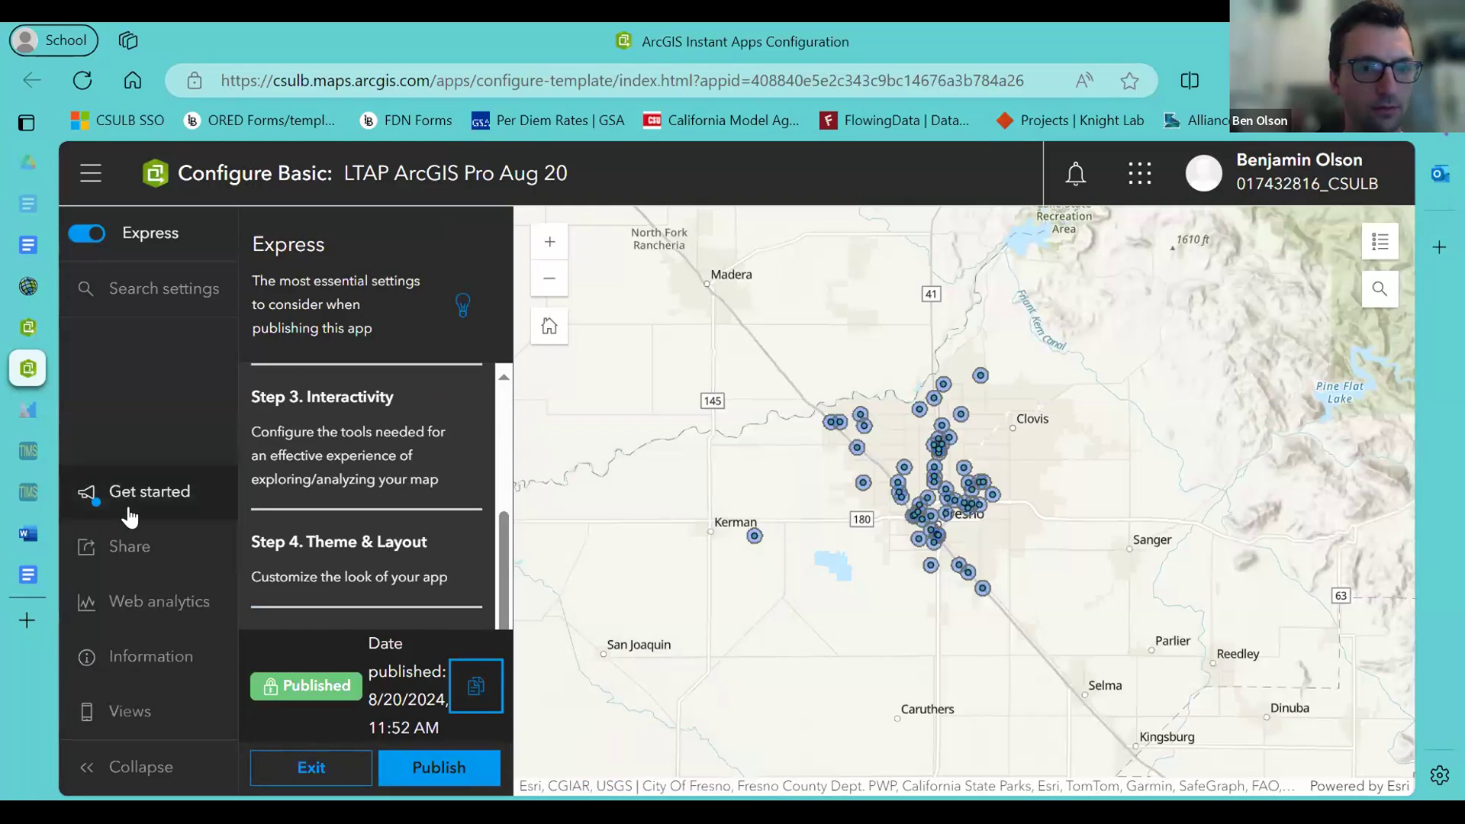
pyautogui.click(138, 561)
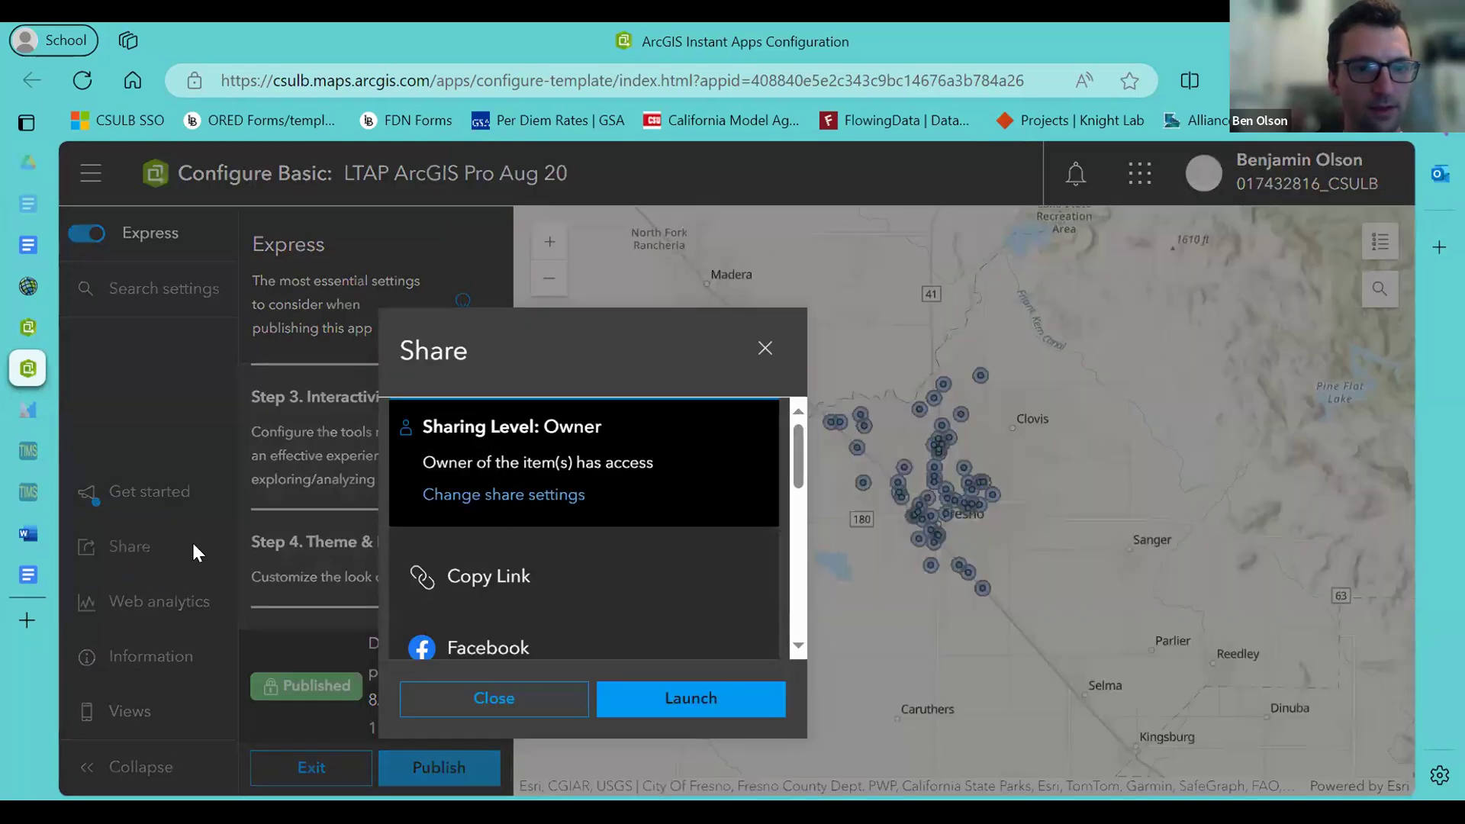
pyautogui.scroll(-2, 595, 549)
pyautogui.click(538, 473)
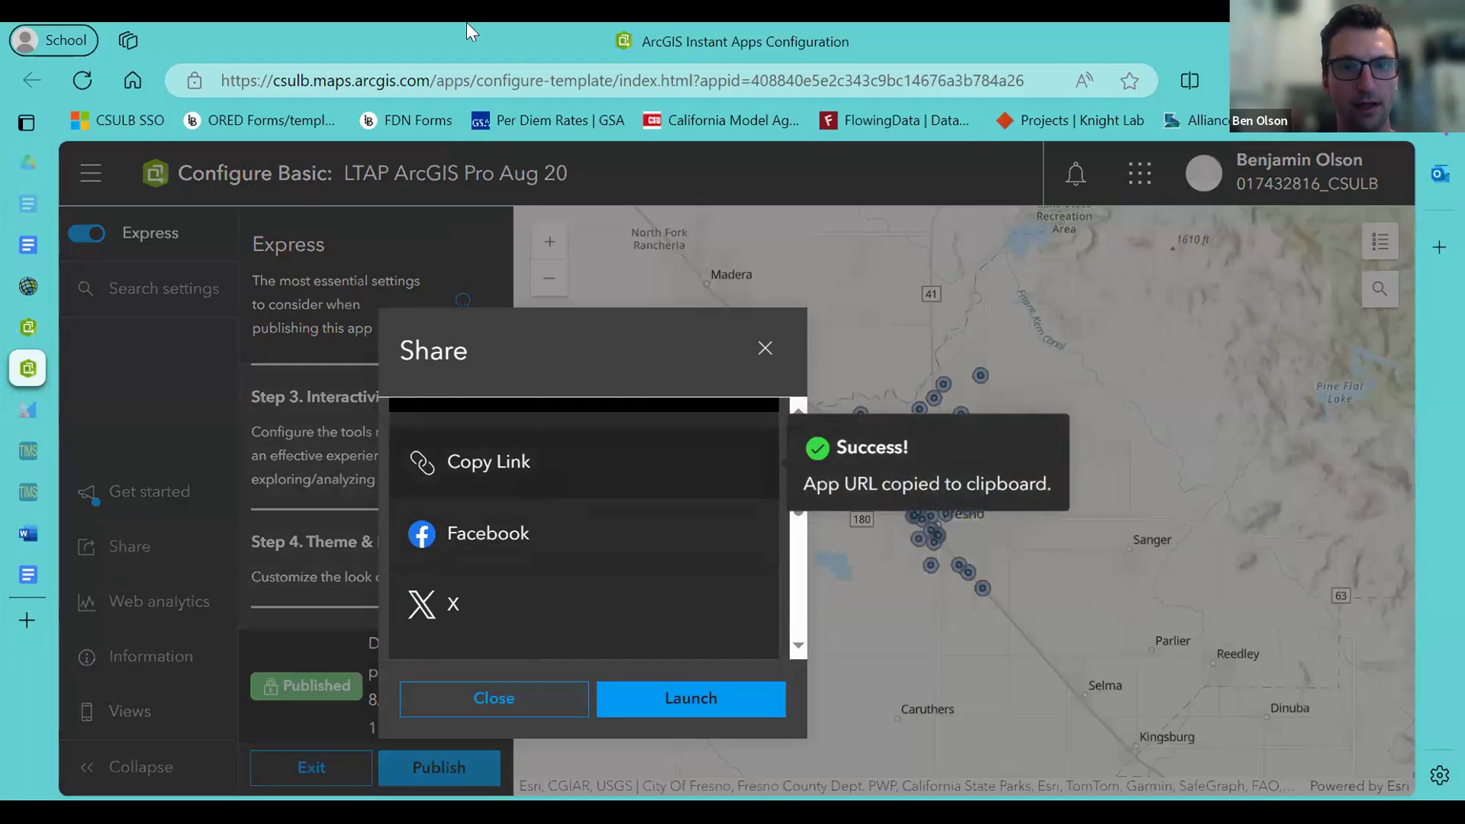
# Open the copied app link in a new browser tab.
pyautogui.click(26, 618)
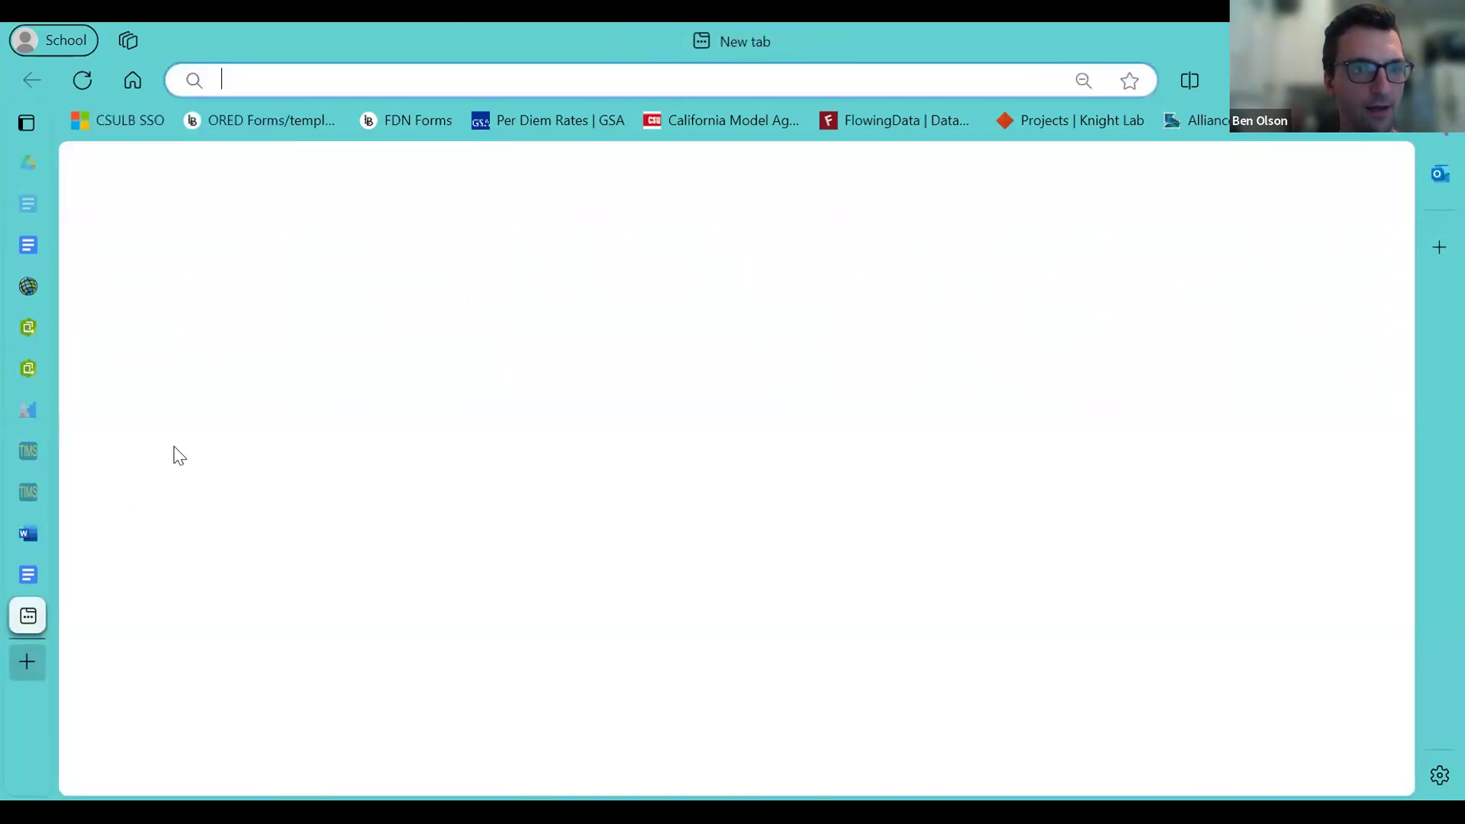
pyautogui.hotkey('ctrl', 'v')
pyautogui.press('Return')
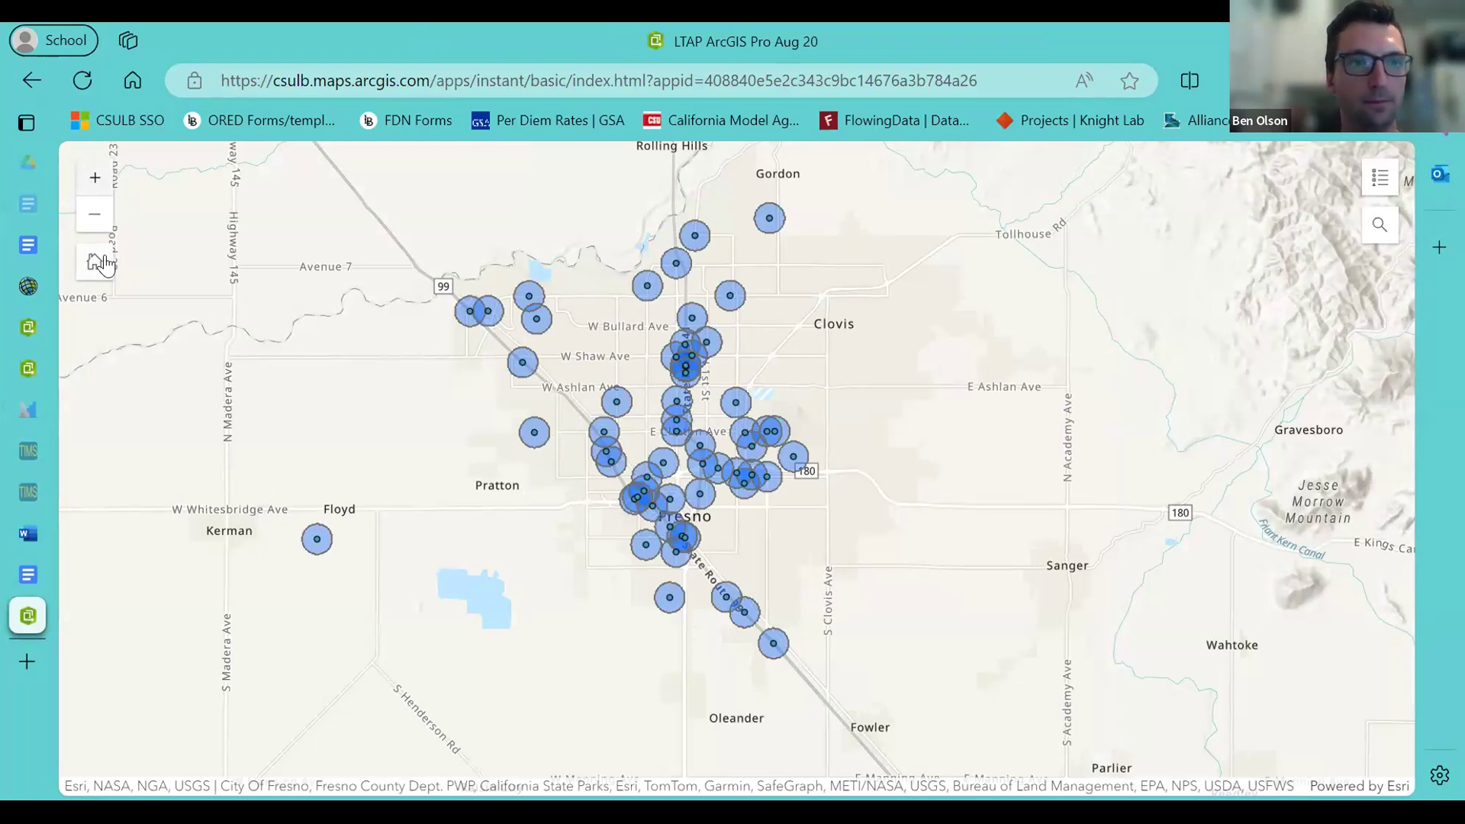
# Try out panning and zooming in the published app's map, and return it to the home extent.
pyautogui.moveTo(150, 278); pyautogui.dragTo(833, 456)
pyautogui.moveTo(471, 252); pyautogui.dragTo(522, 442)
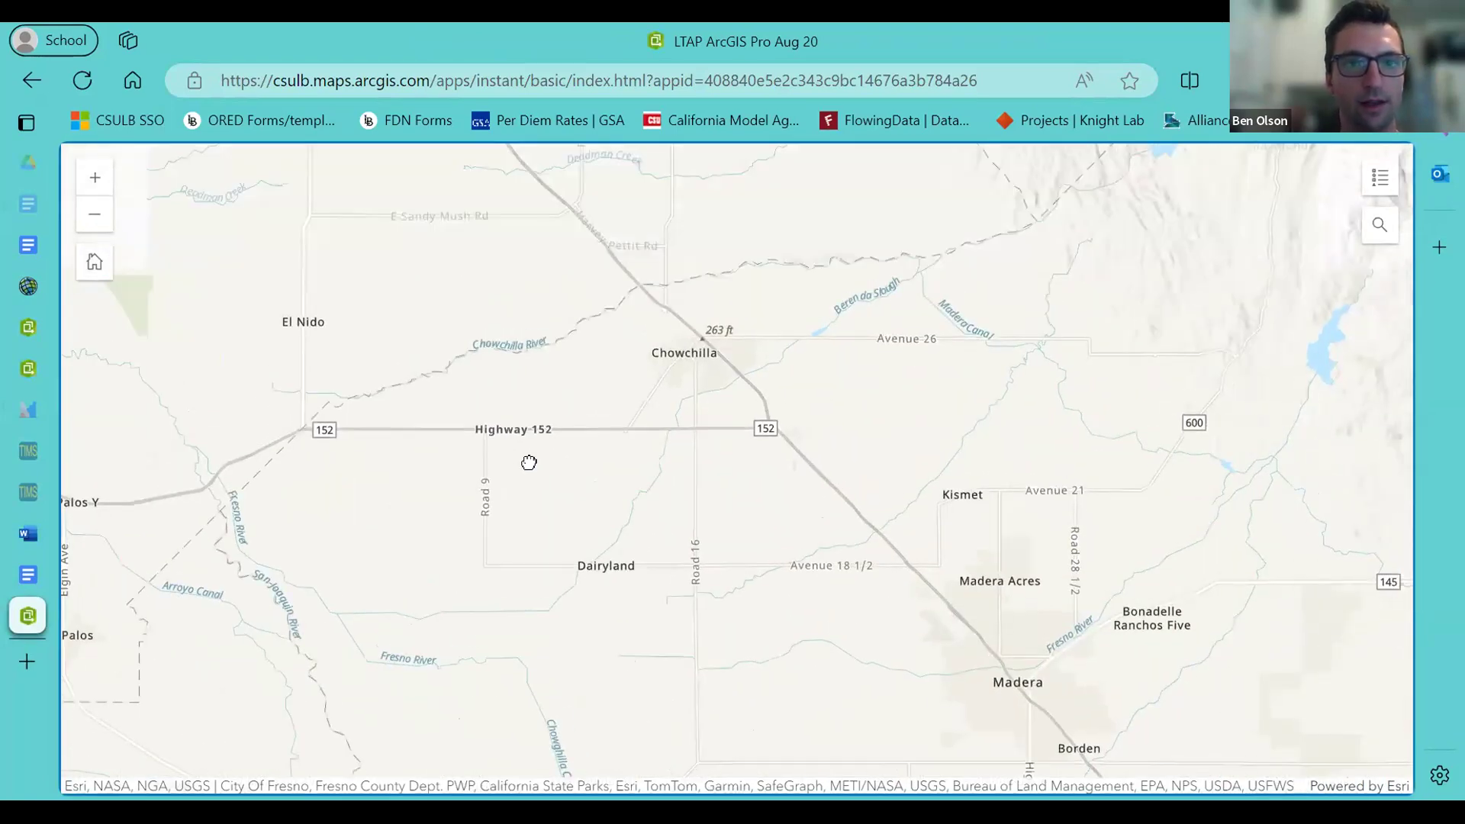
pyautogui.click(91, 219)
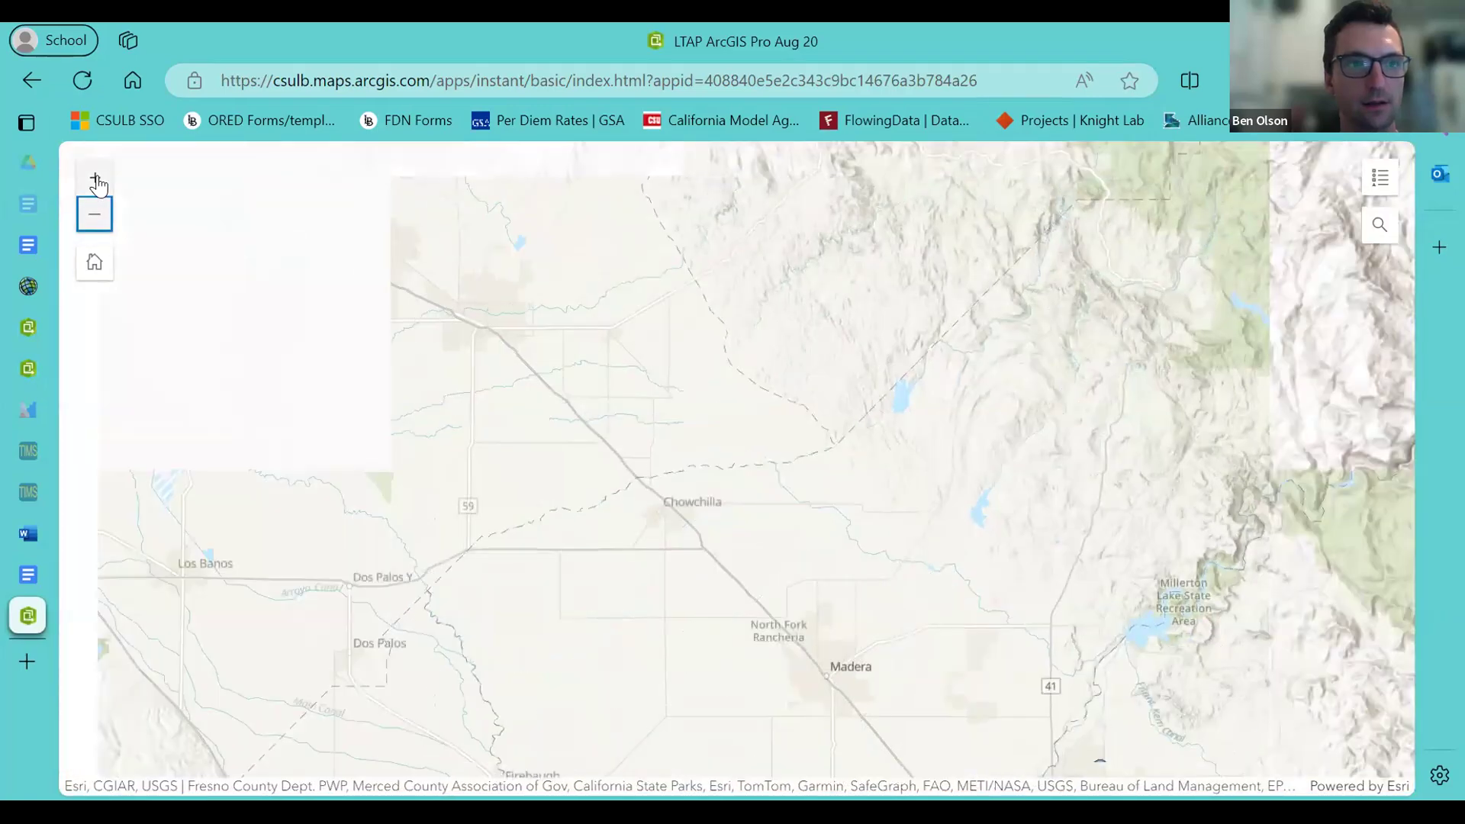
pyautogui.click(95, 177)
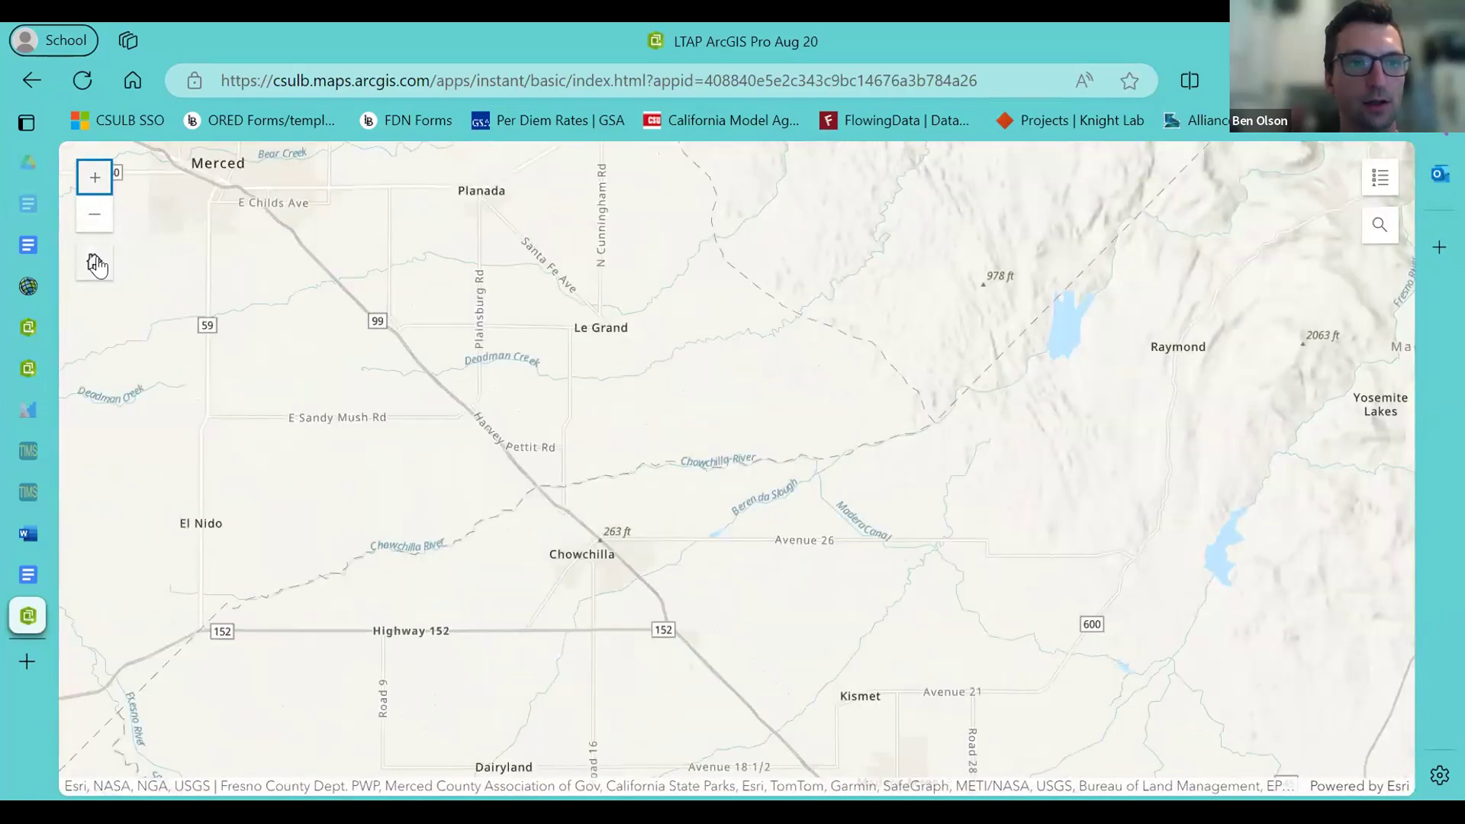
pyautogui.click(96, 265)
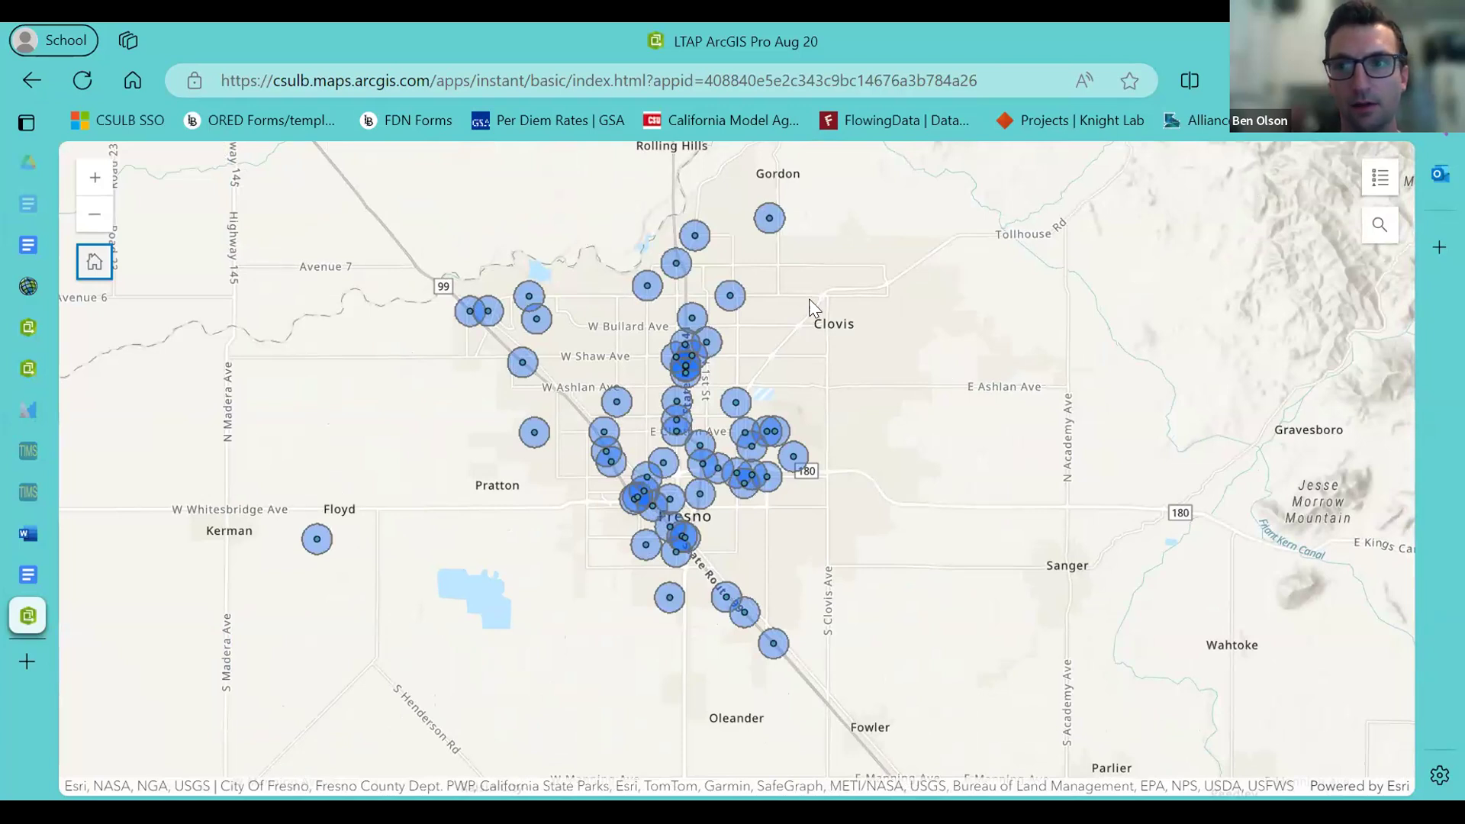
# Show the published app's legend and its address search, and close the search.
pyautogui.click(1387, 187)
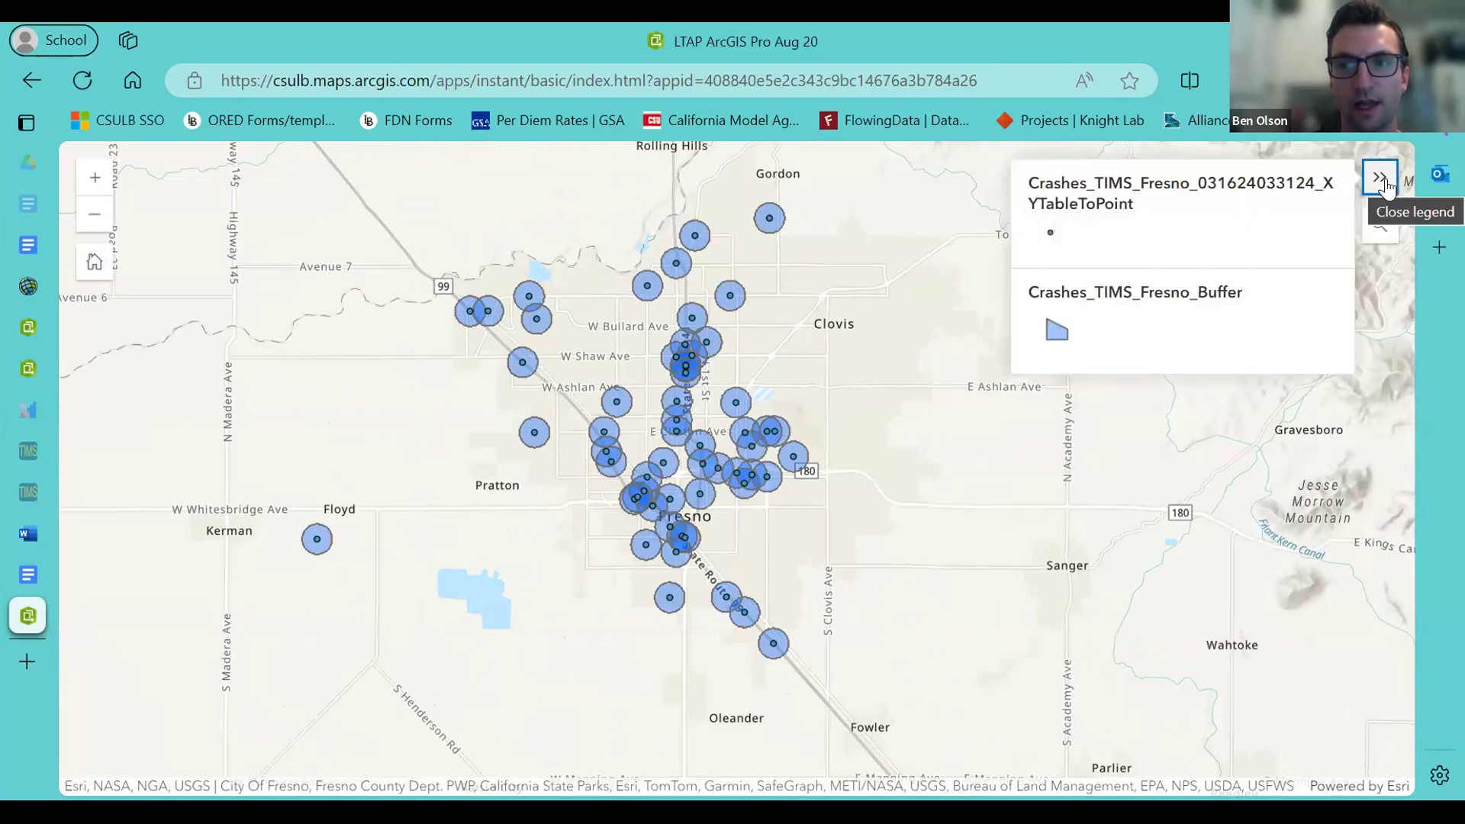
pyautogui.click(1377, 225)
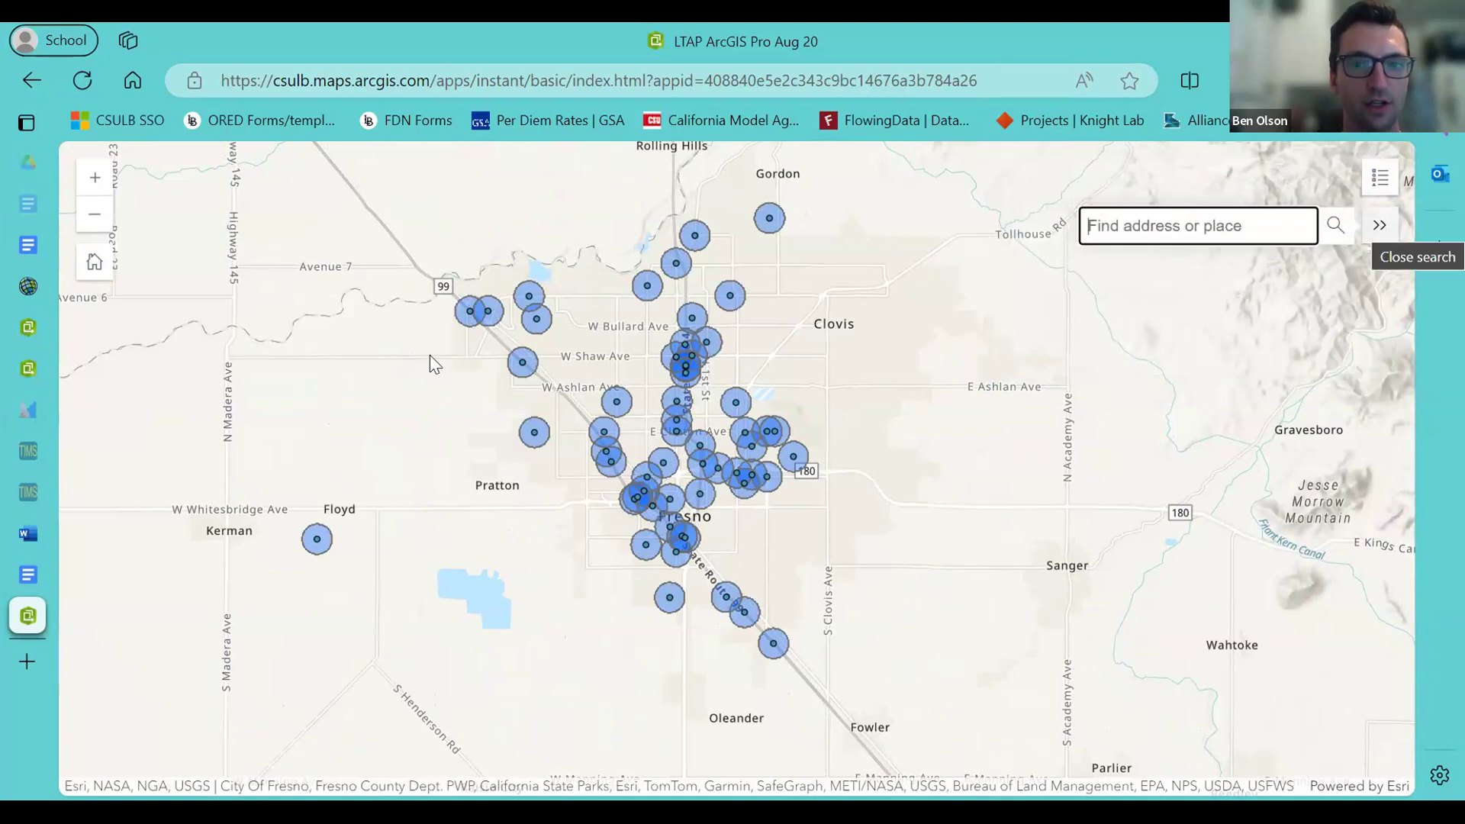
pyautogui.press('Escape')
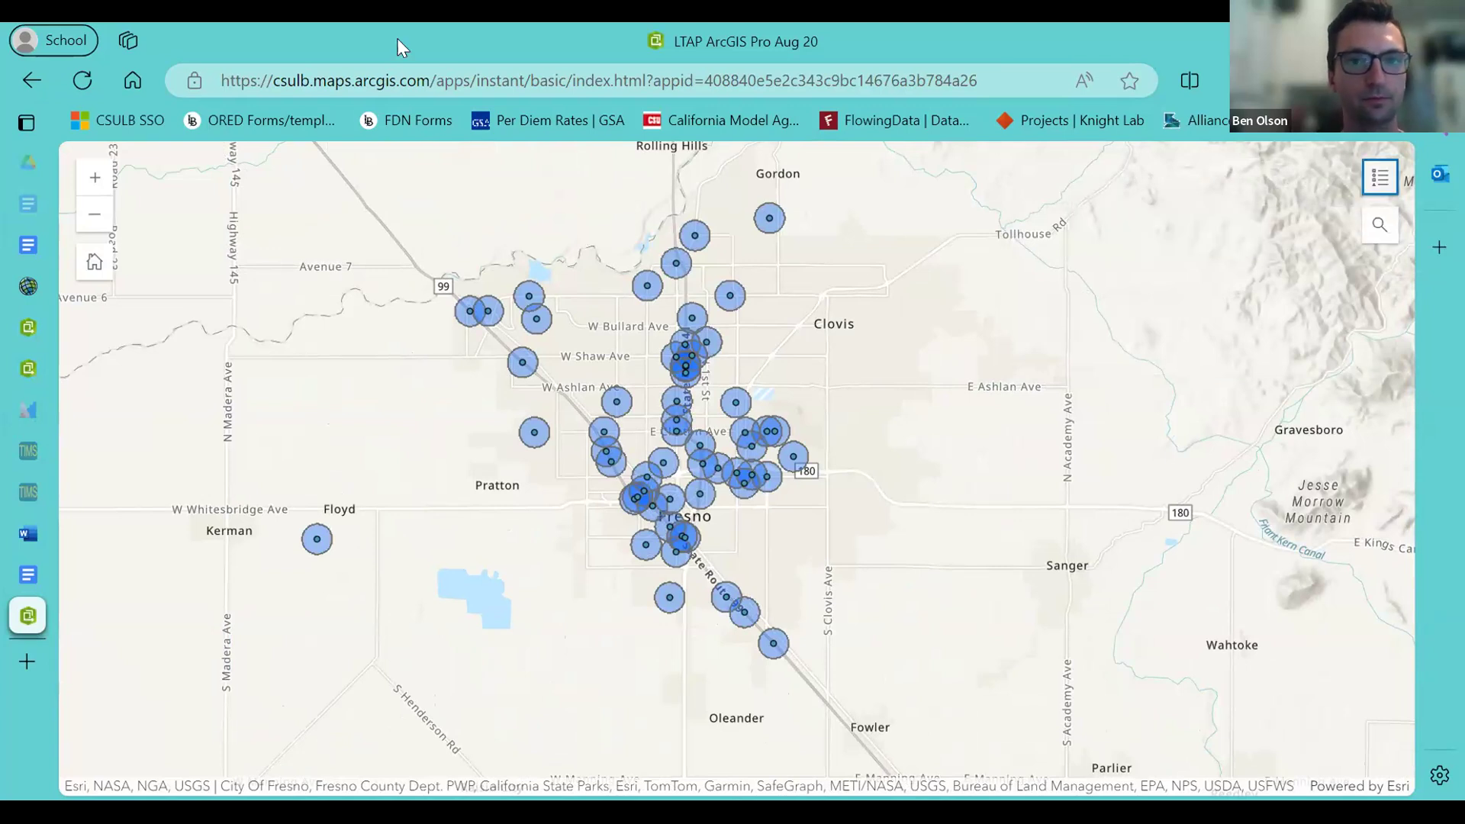
pyautogui.moveTo(1095, 425); pyautogui.dragTo(1111, 485)
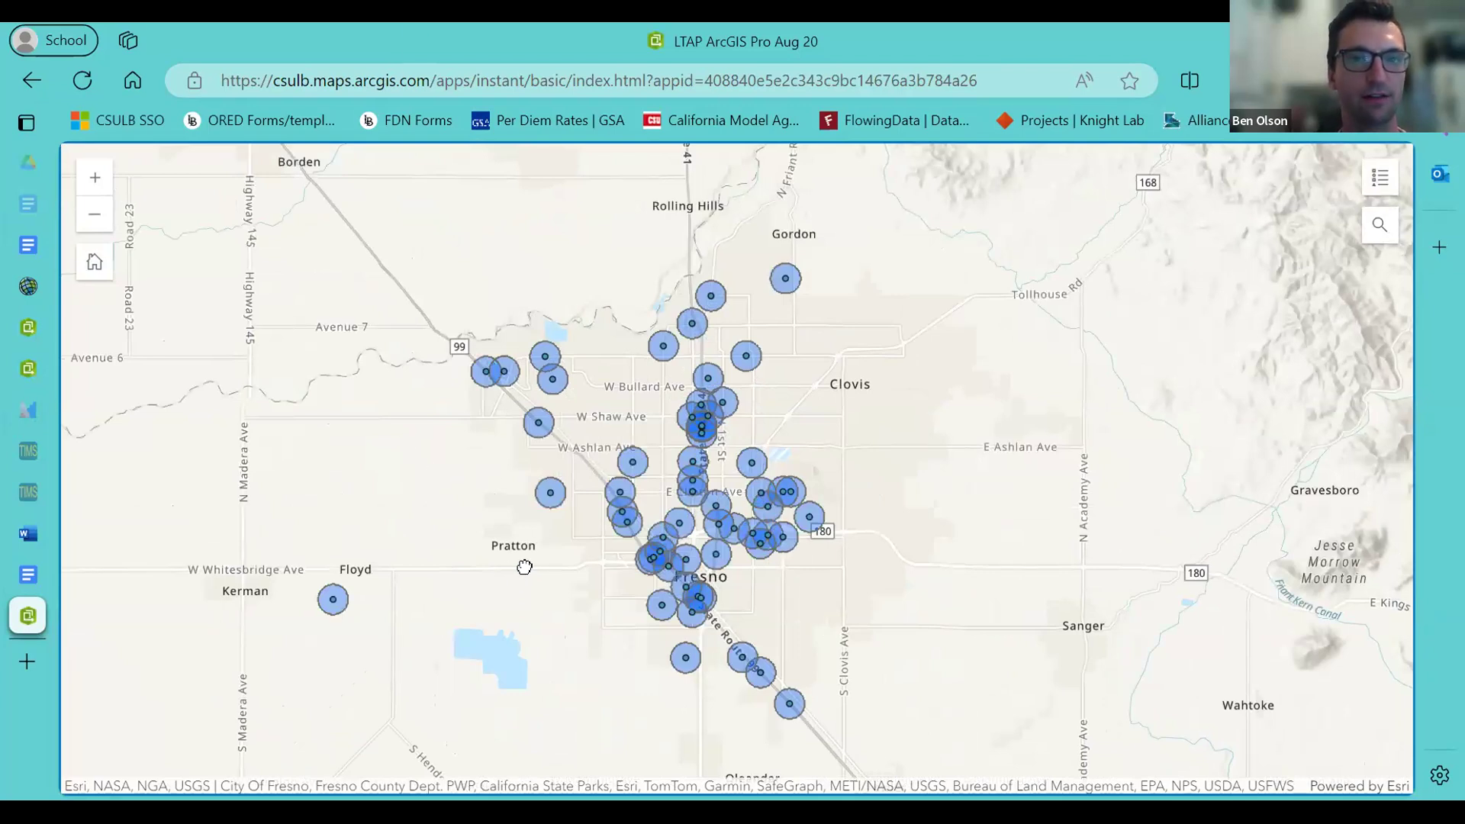
pyautogui.scroll(-2, 524, 564)
pyautogui.scroll(1, 524, 565)
pyautogui.moveTo(455, 507); pyautogui.dragTo(478, 501)
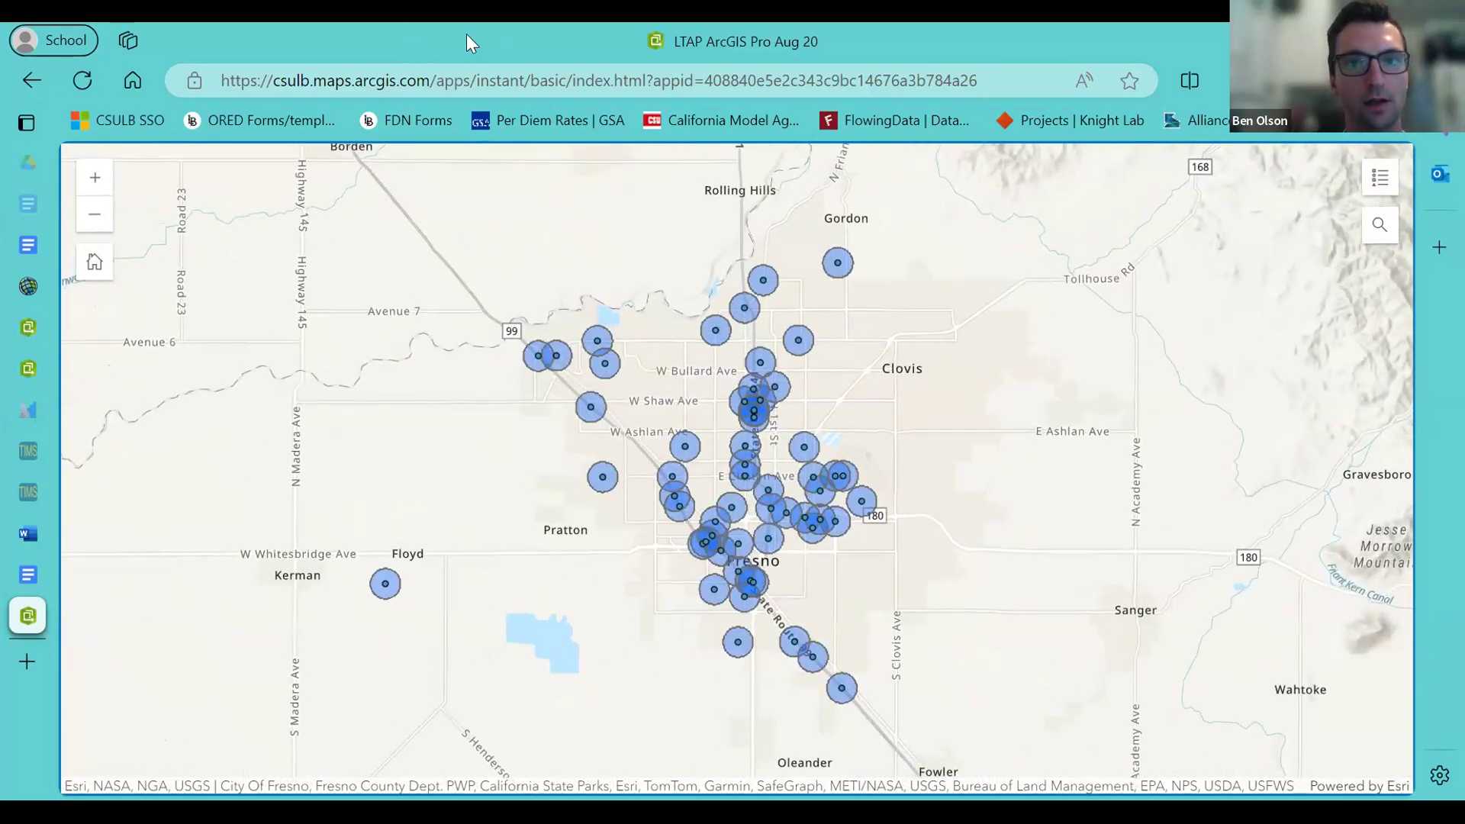
pyautogui.click(568, 21)
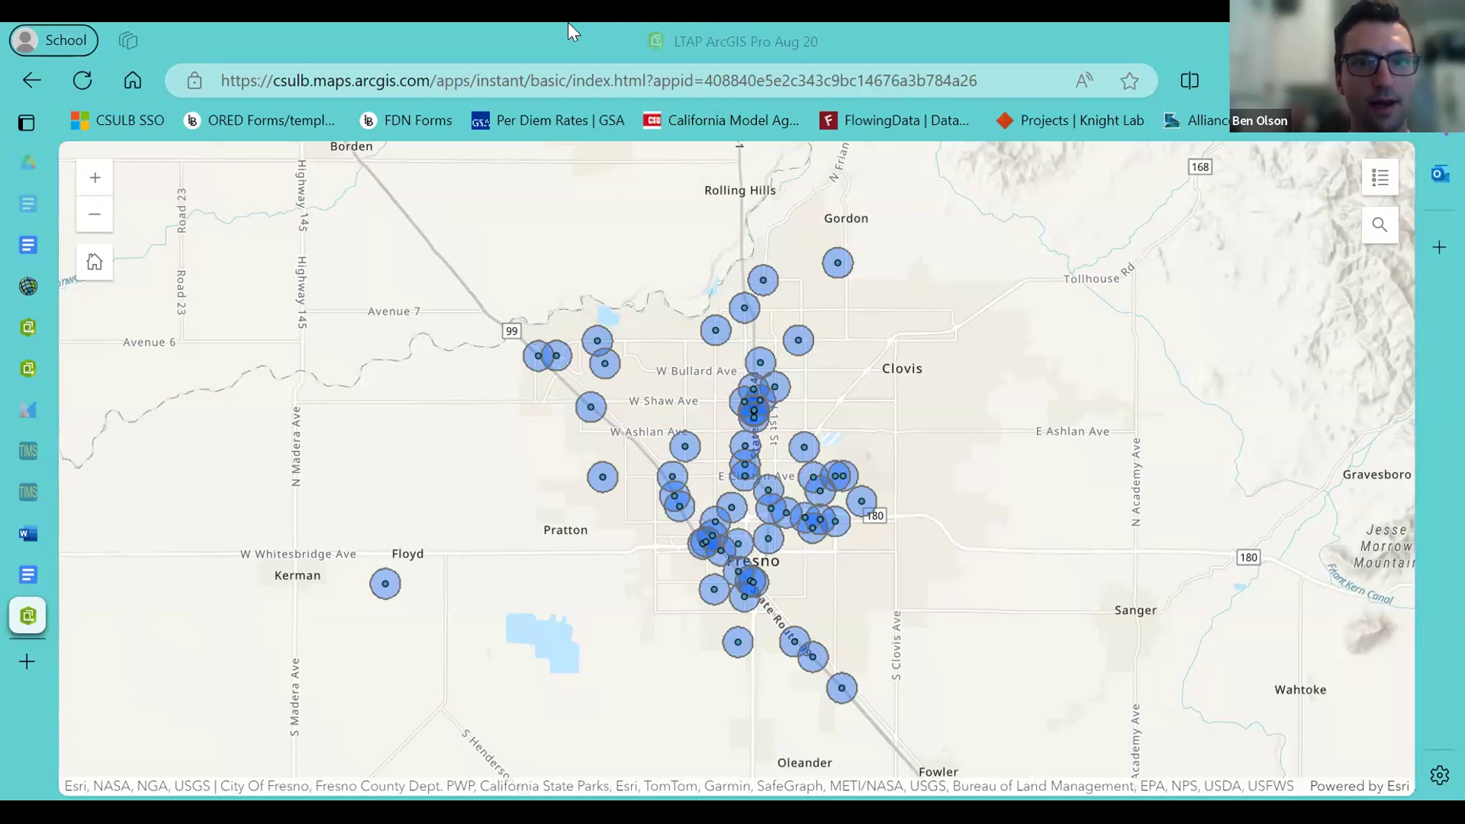
pyautogui.hotkey('ctrl', 'shift', 'n')
pyautogui.hotkey('ctrl', 'v')
pyautogui.press('Return')
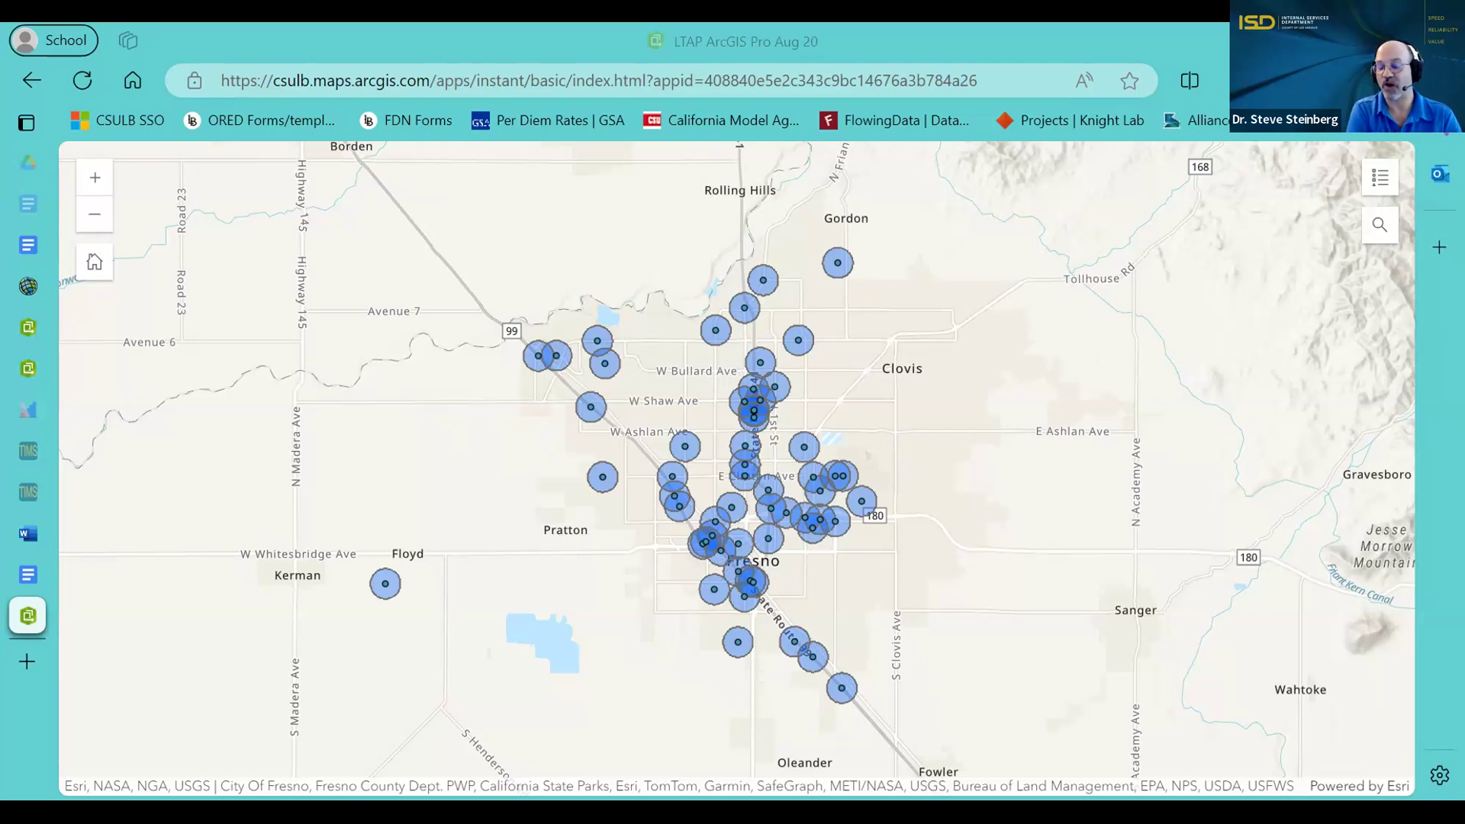
pyautogui.hotkey('alt', 'Tab')
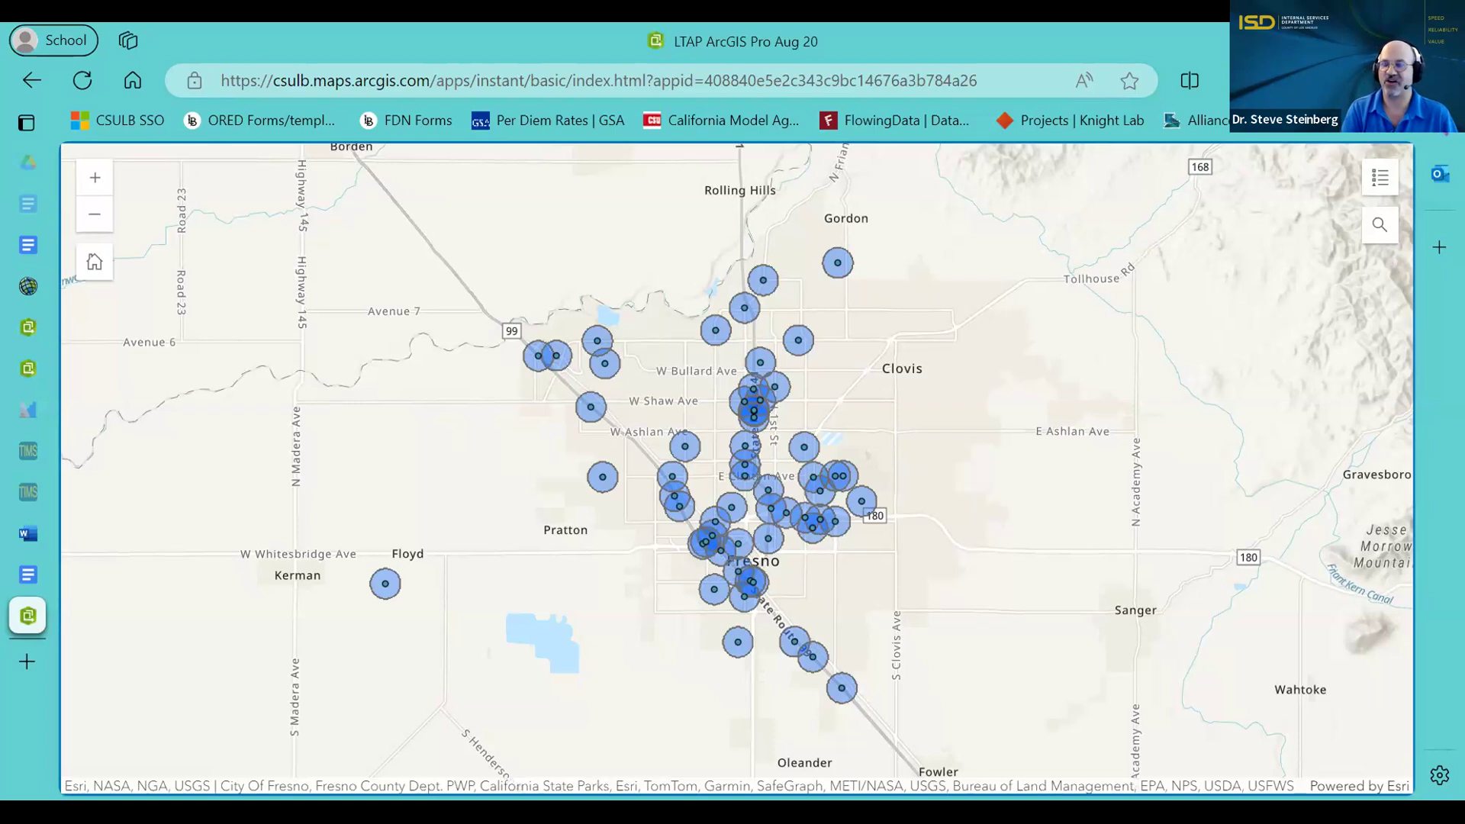
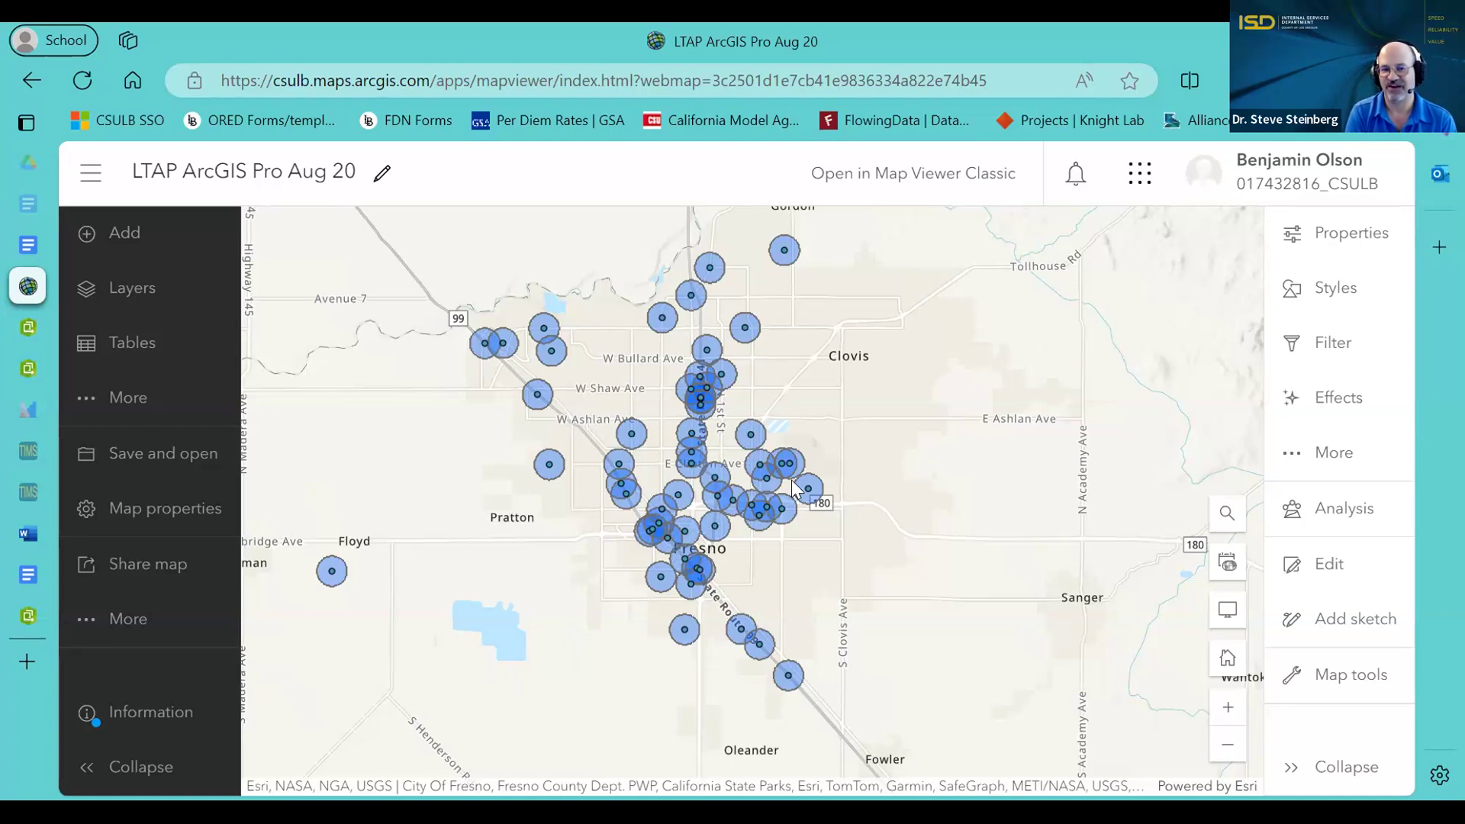
# Show the LTAP ArcGIS Pro Aug 20 app configuration with its sharing options again, and return to the published app.
pyautogui.moveTo(20, 356)
pyautogui.click(45, 329)
pyautogui.click(29, 361)
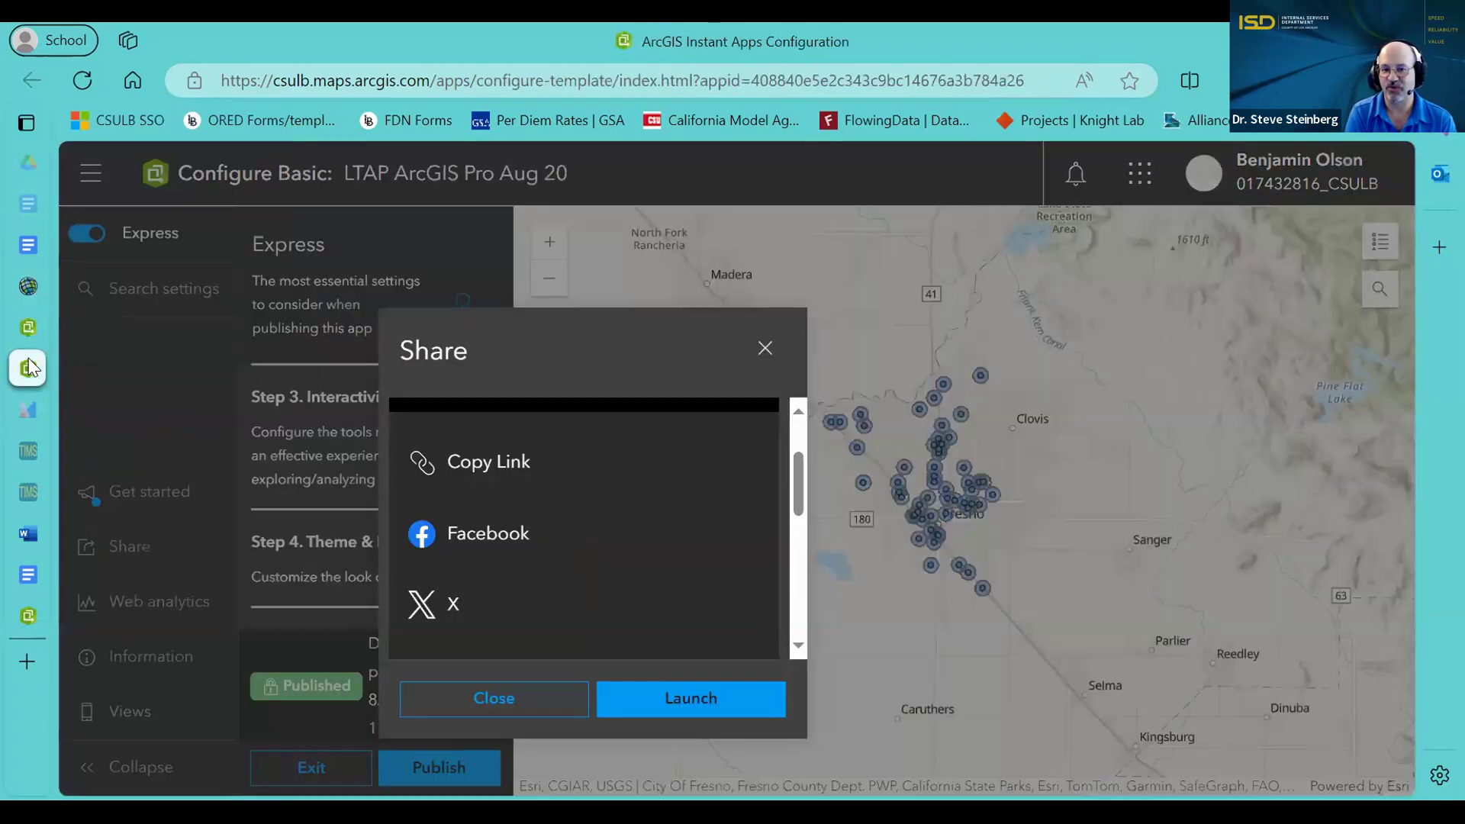
pyautogui.click(38, 616)
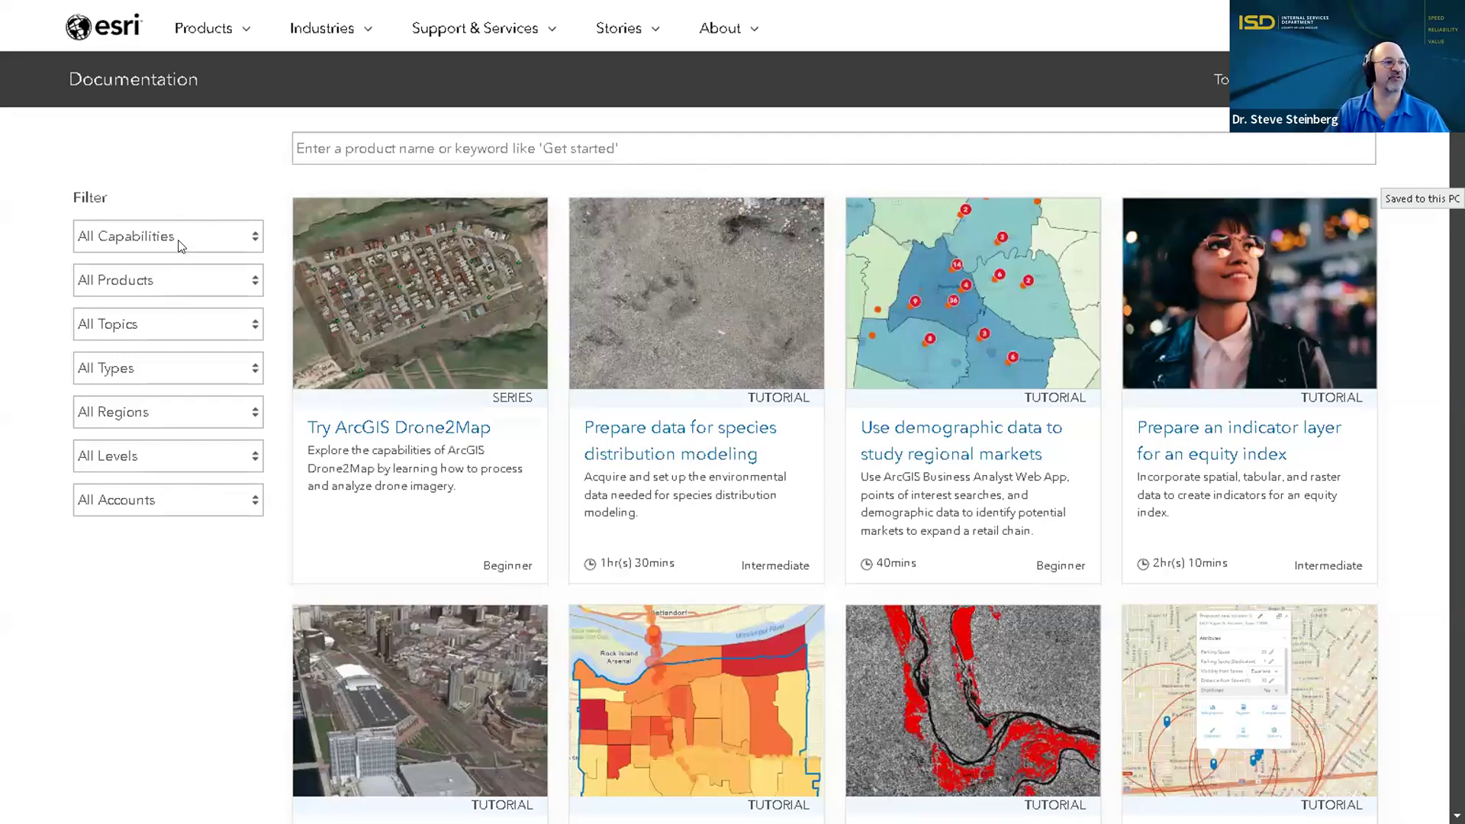
# Filter Esri's tutorial gallery by the product ArcGIS Pro and the topic Transportation, and browse the matching tutorials.
pyautogui.click(186, 278)
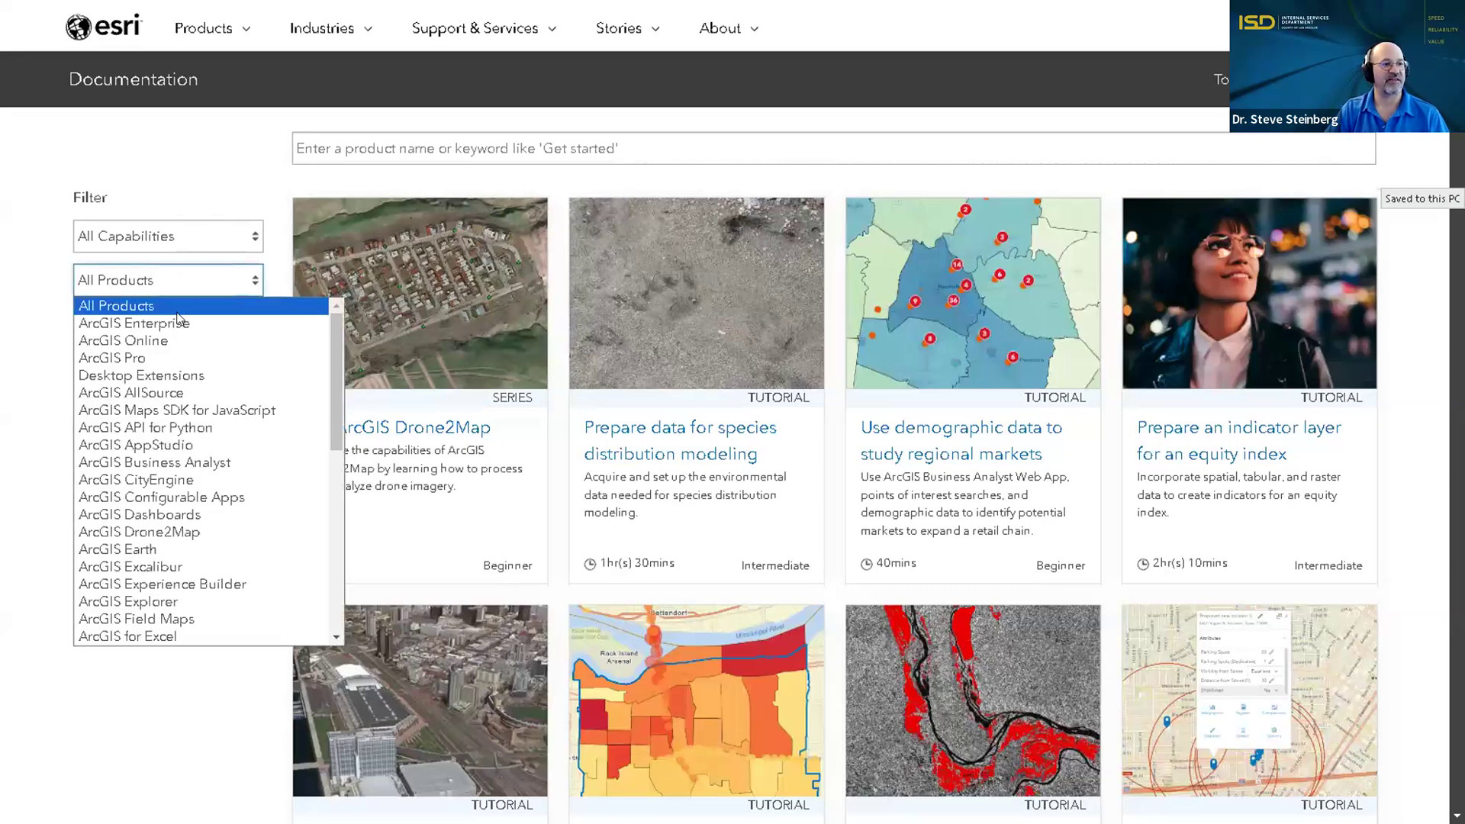
pyautogui.click(180, 358)
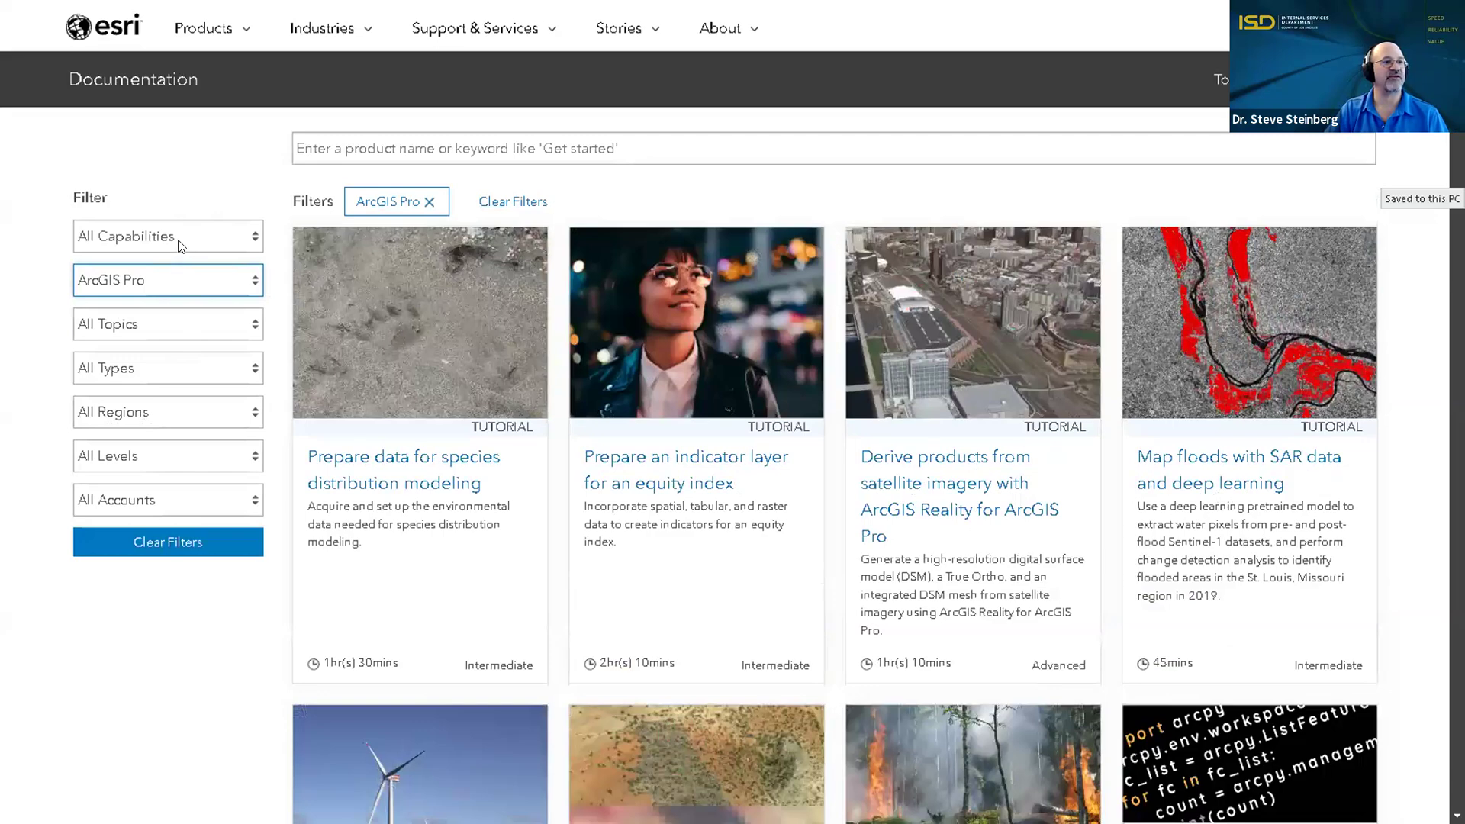
pyautogui.click(158, 324)
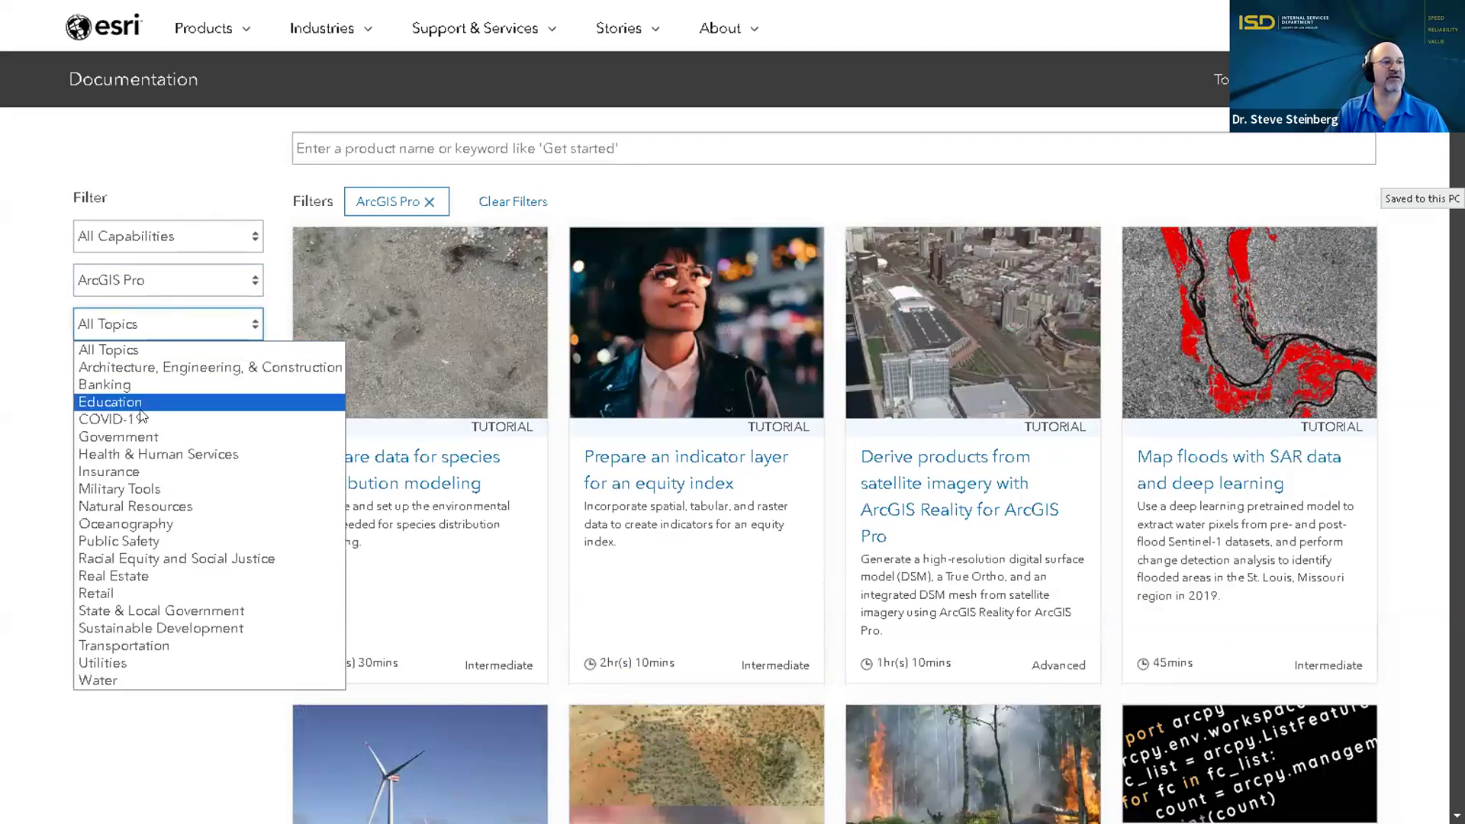
pyautogui.click(168, 646)
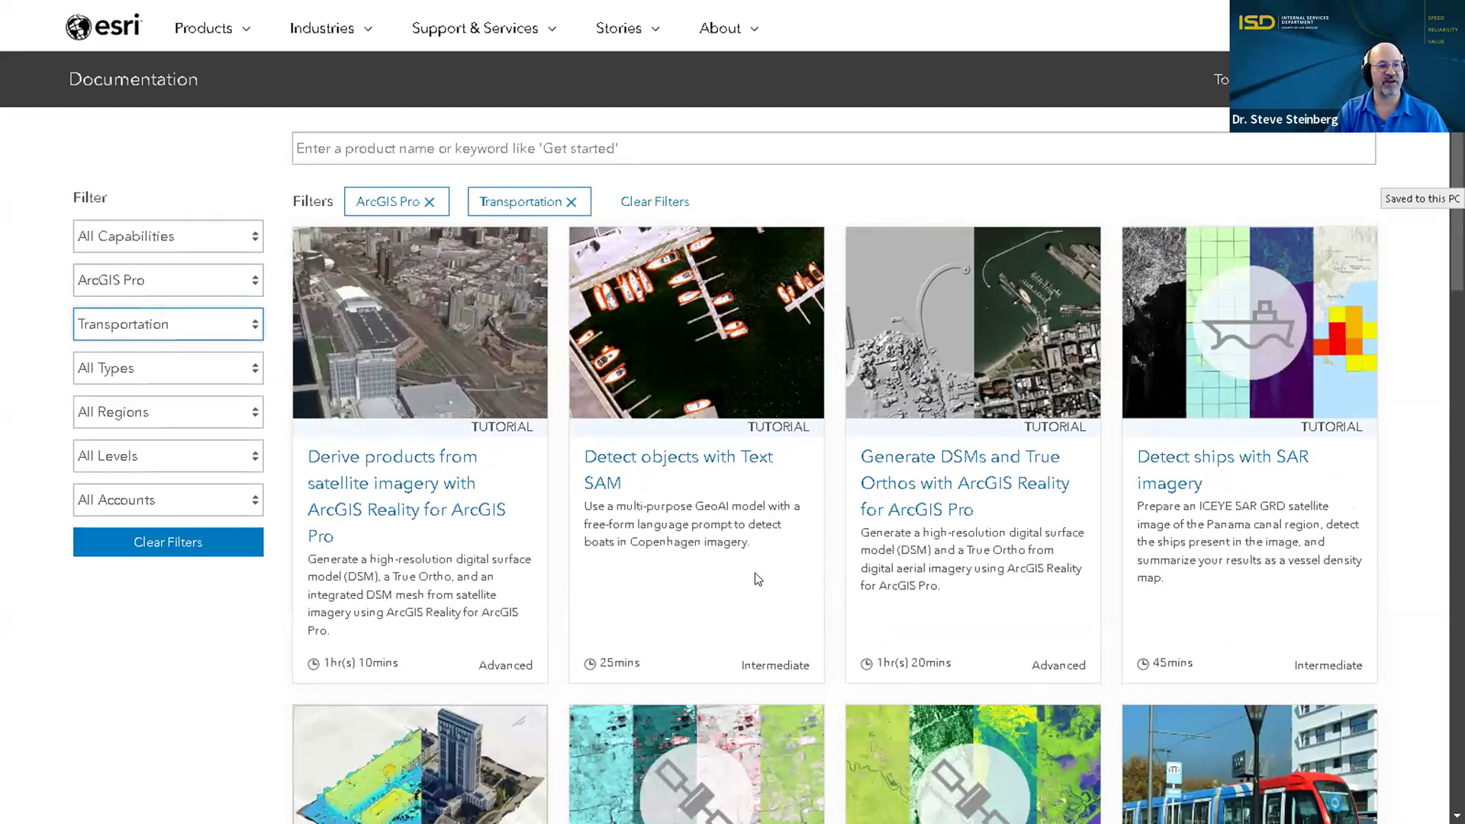
pyautogui.scroll(-1, 755, 578)
pyautogui.scroll(-6, 690, 549)
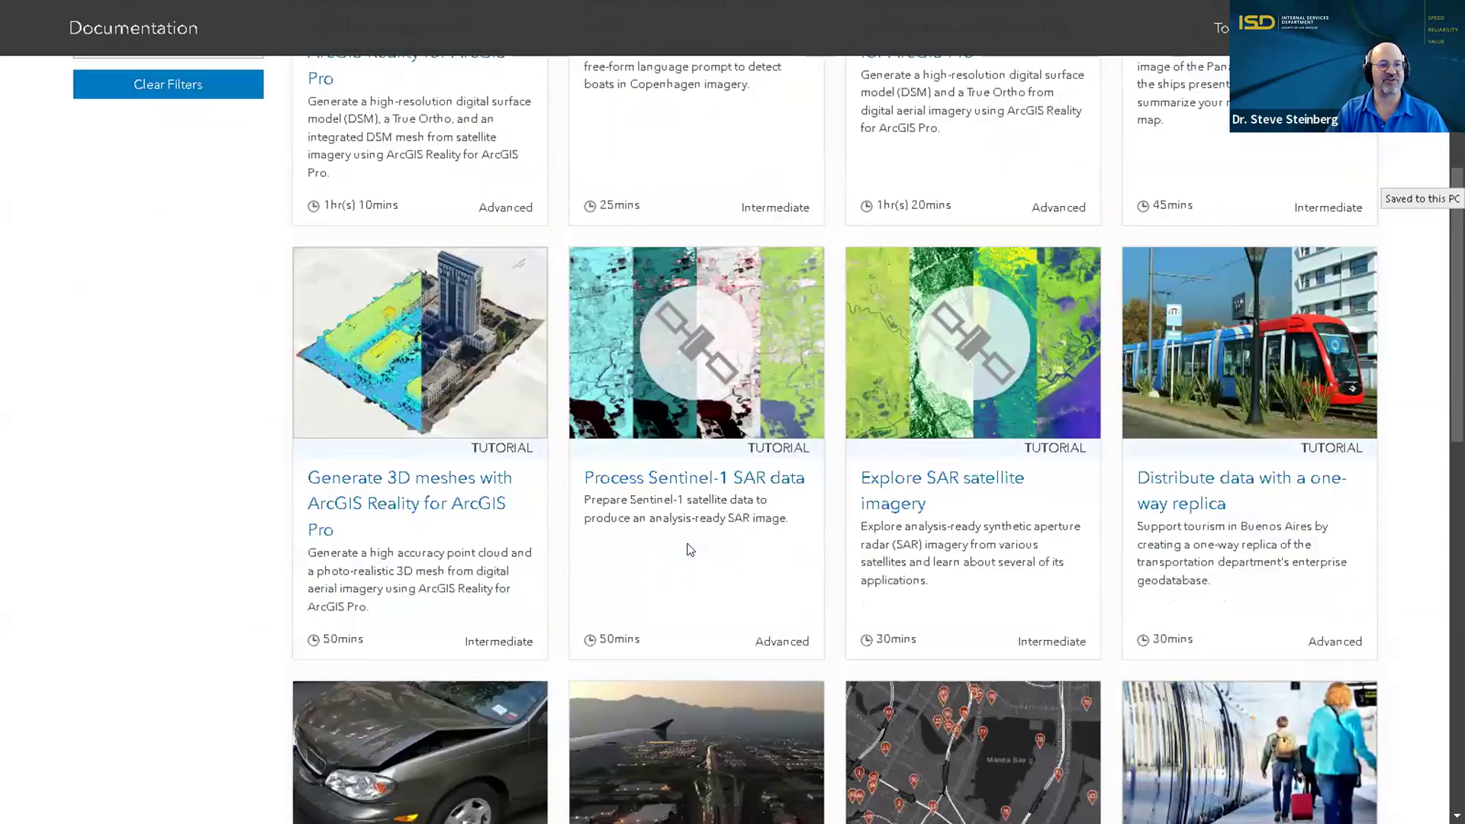
pyautogui.scroll(-5, 685, 550)
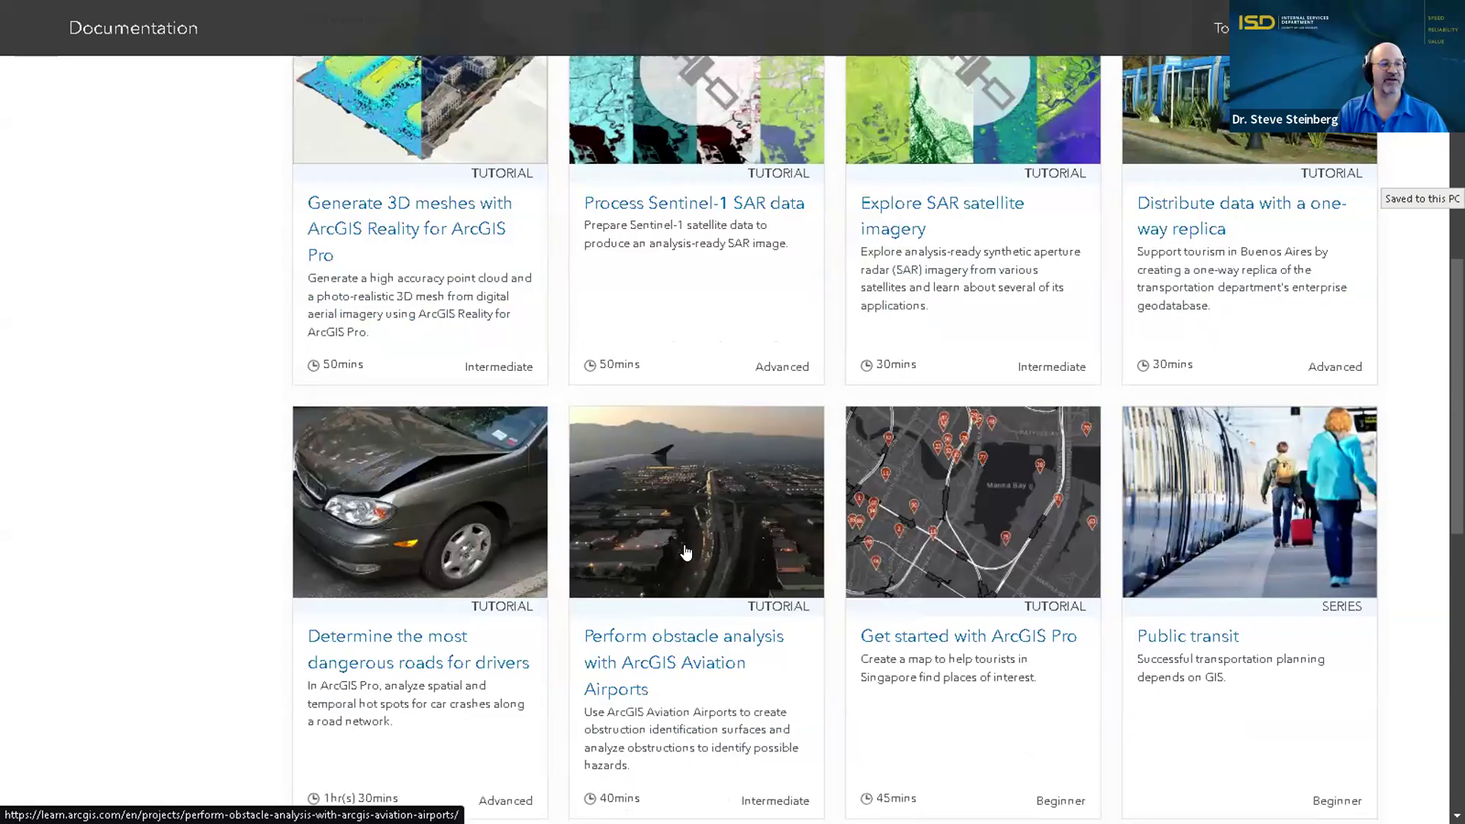
pyautogui.scroll(-1, 686, 550)
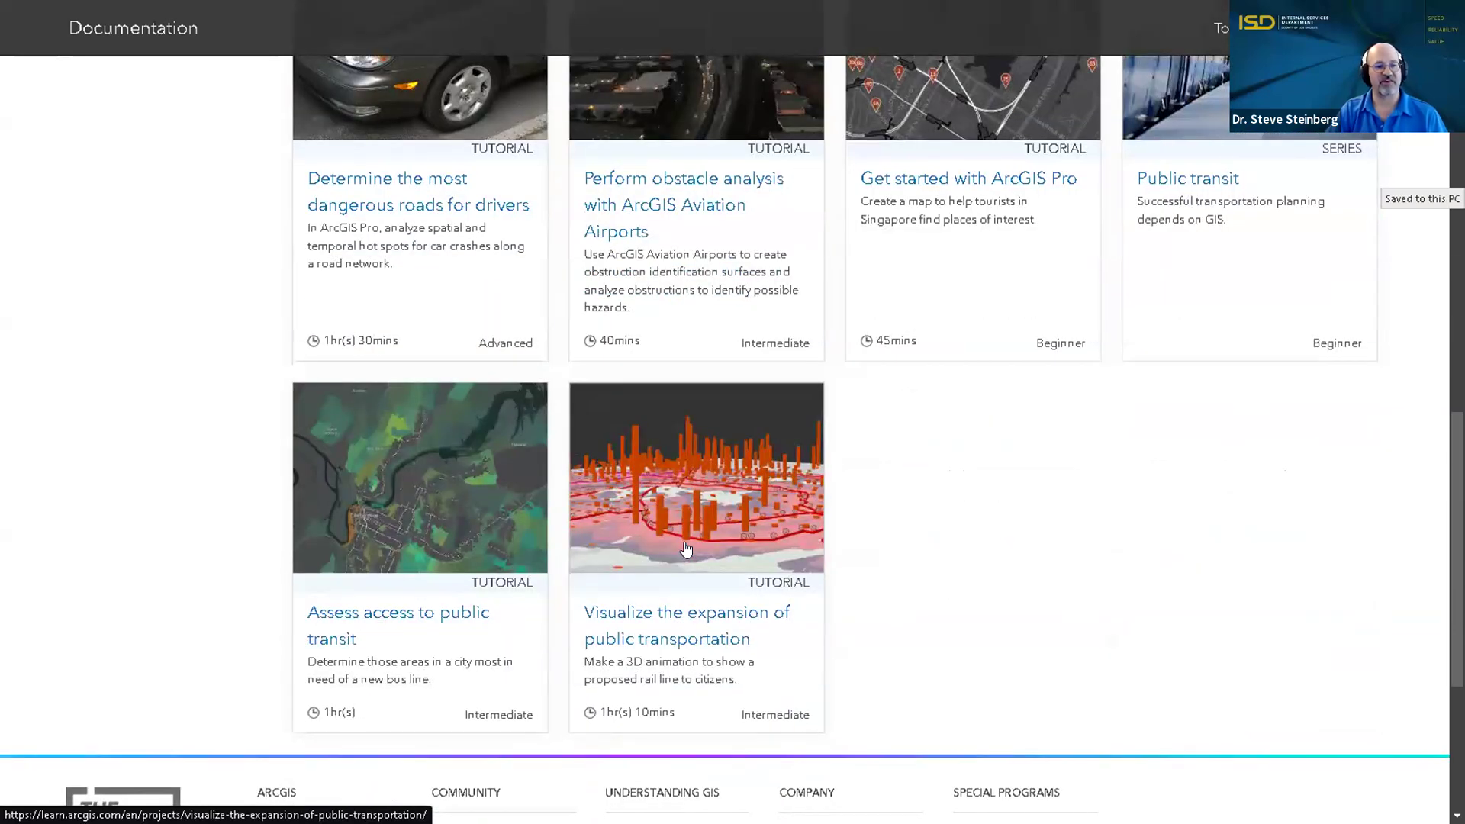
# Change the gallery's topic filter to State & Local Government and browse the matching ArcGIS Pro tutorials.
pyautogui.scroll(8, 686, 550)
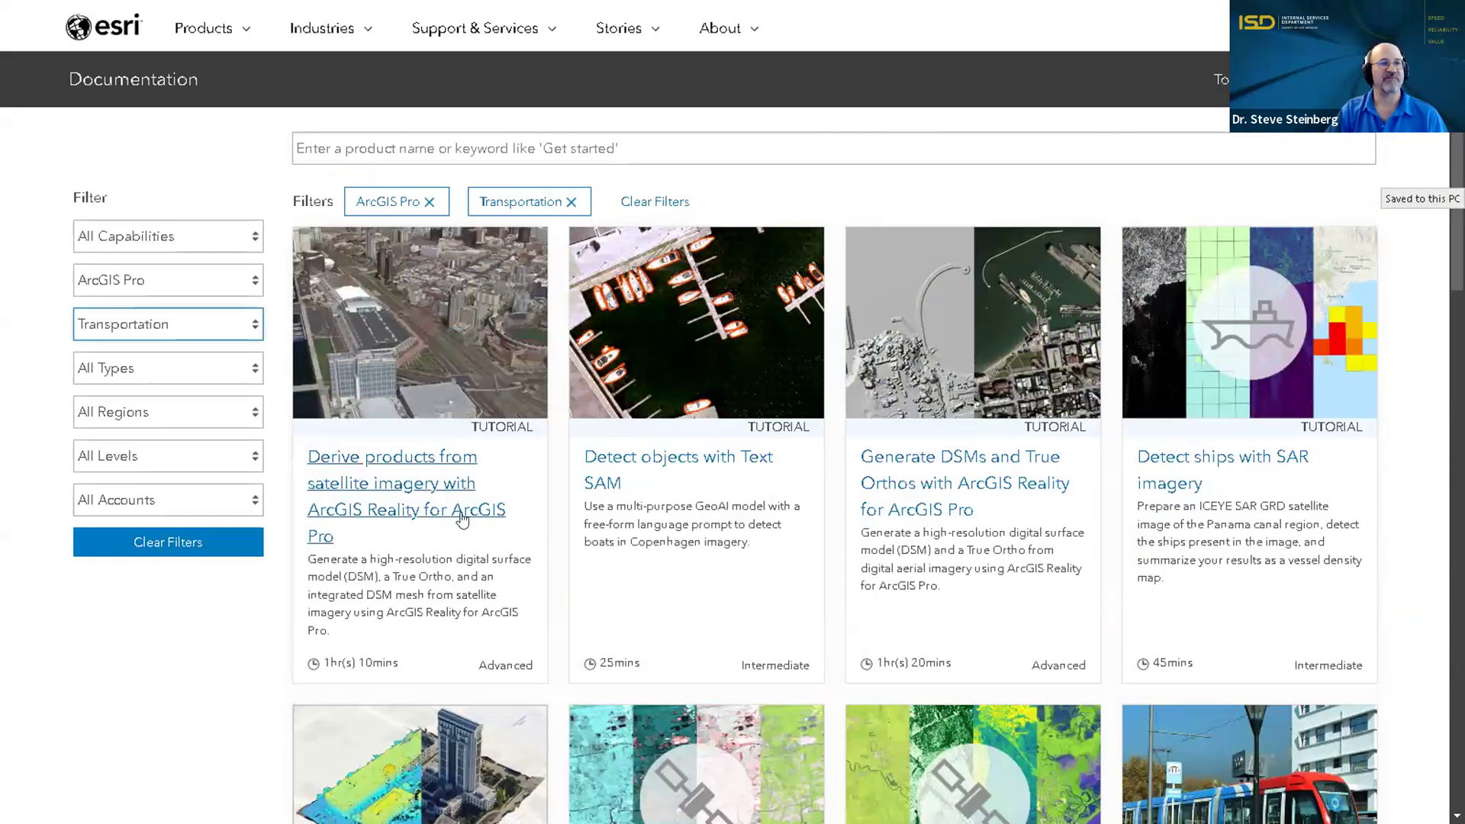
pyautogui.click(182, 326)
pyautogui.click(160, 609)
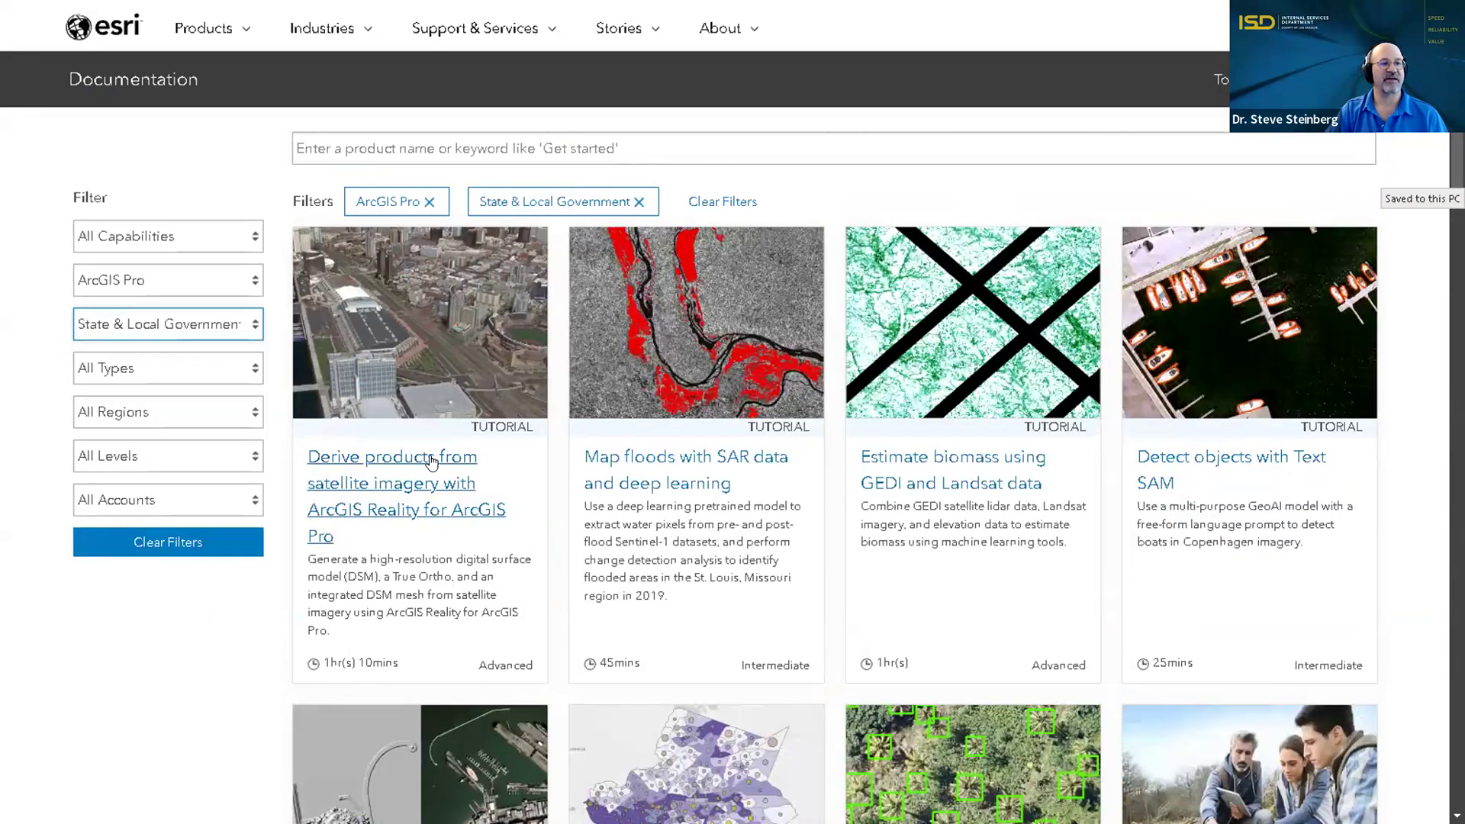
pyautogui.scroll(-5, 481, 524)
pyautogui.scroll(-4, 481, 525)
pyautogui.scroll(9, 481, 525)
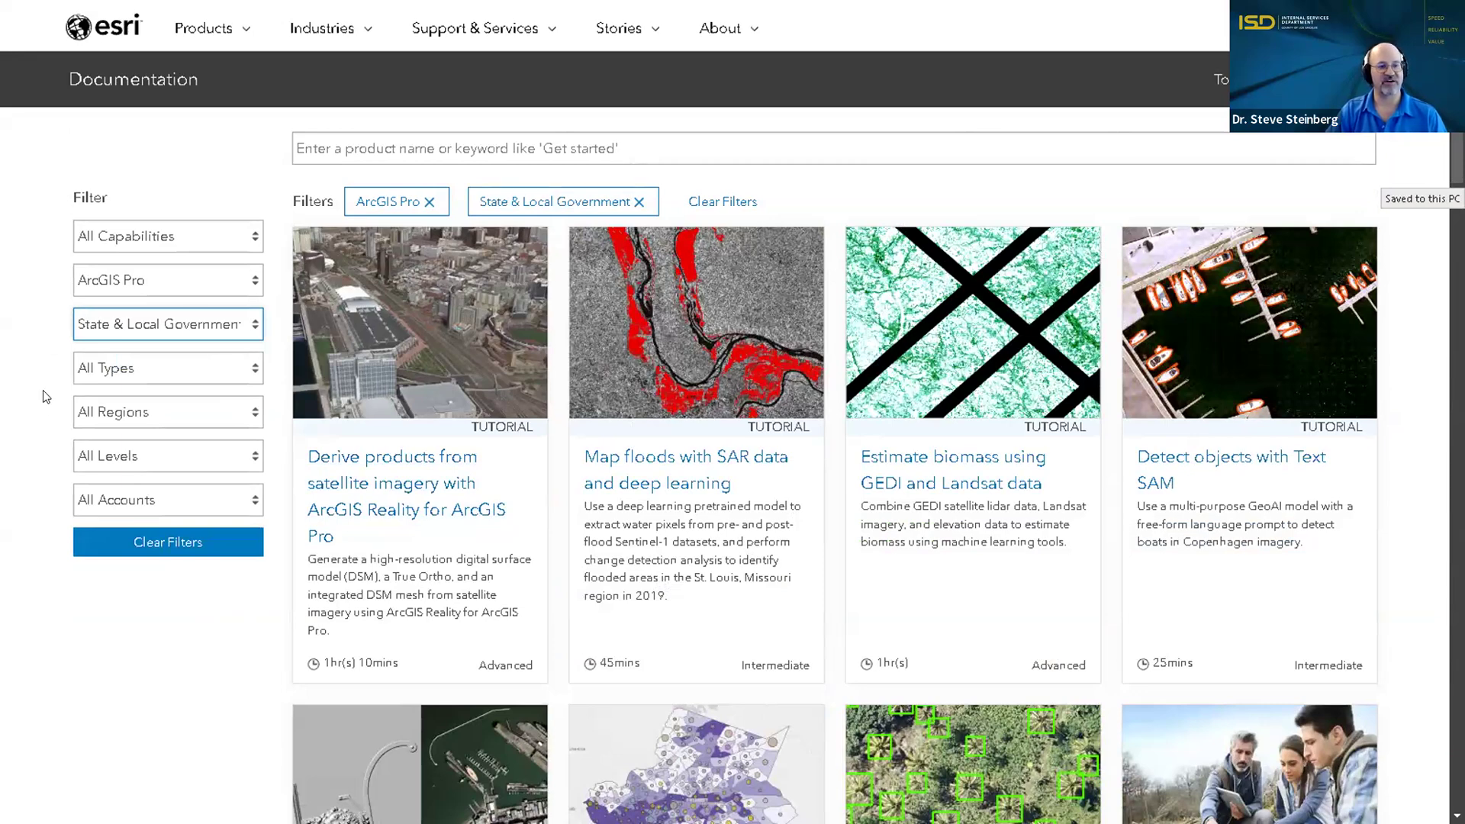
# Change the gallery's product filter to ArcGIS Online and browse the matching State & Local Government tutorials.
pyautogui.click(142, 287)
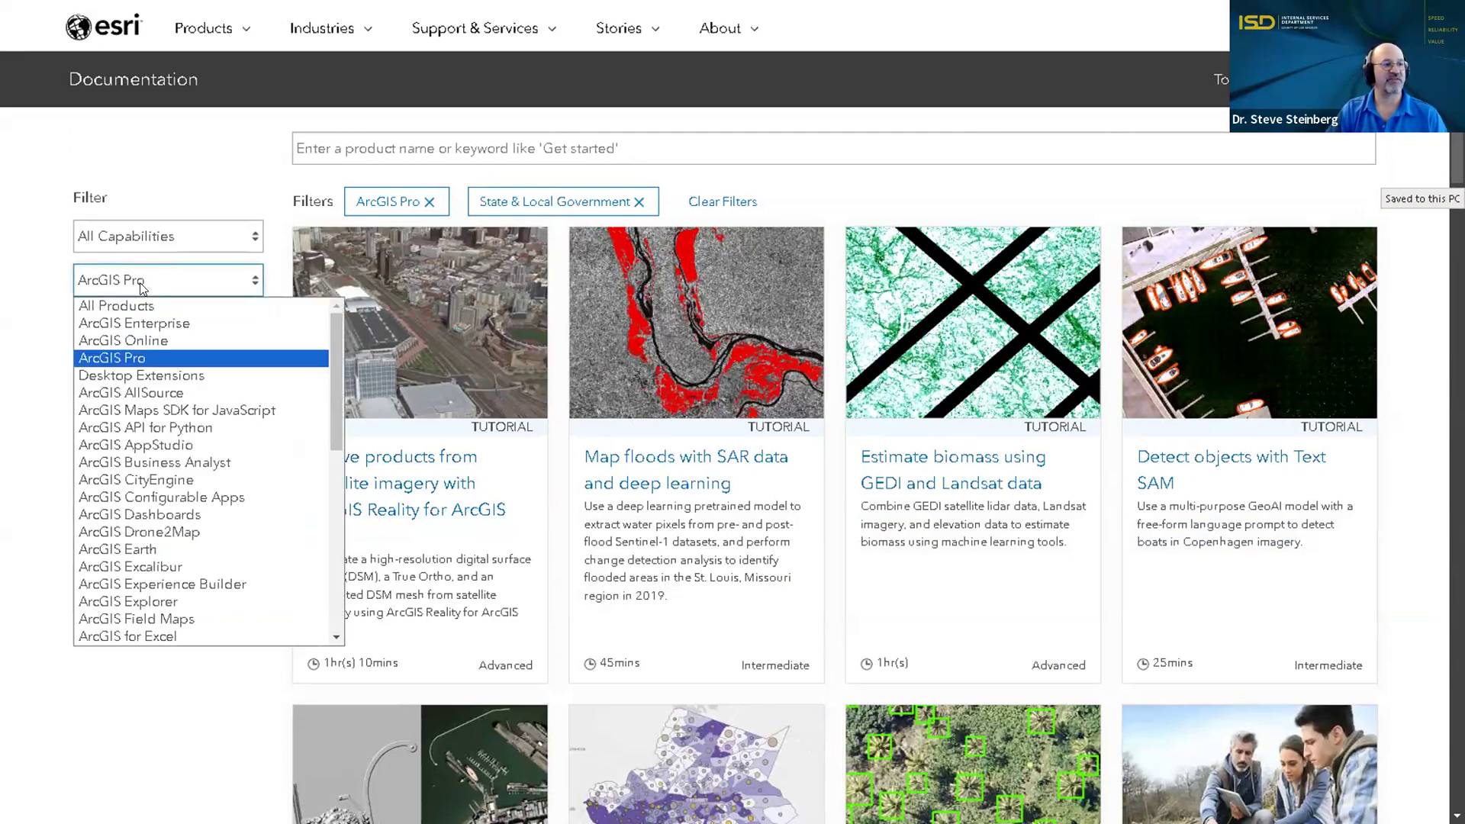
pyautogui.click(138, 342)
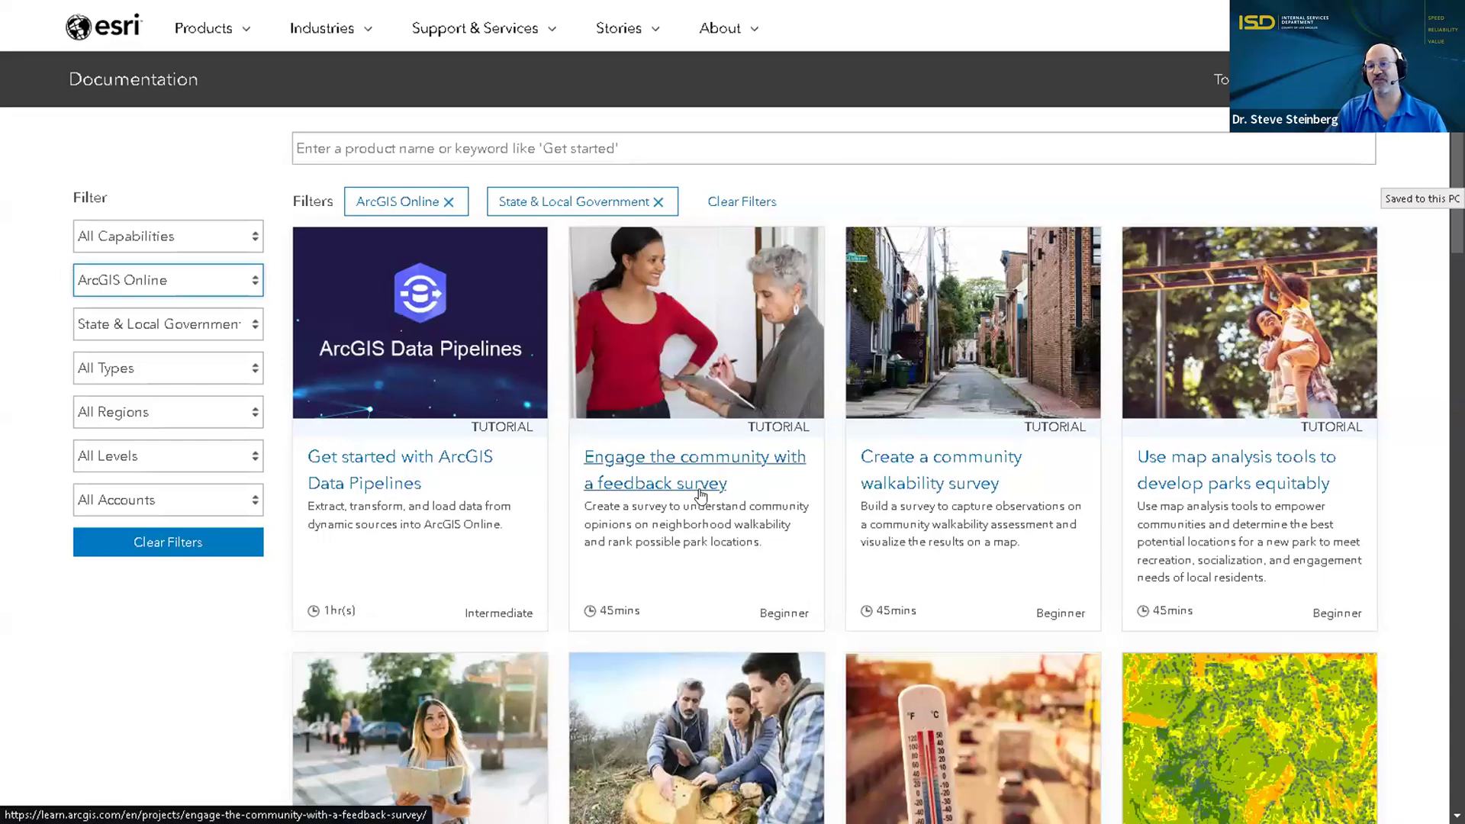
pyautogui.scroll(-5, 700, 495)
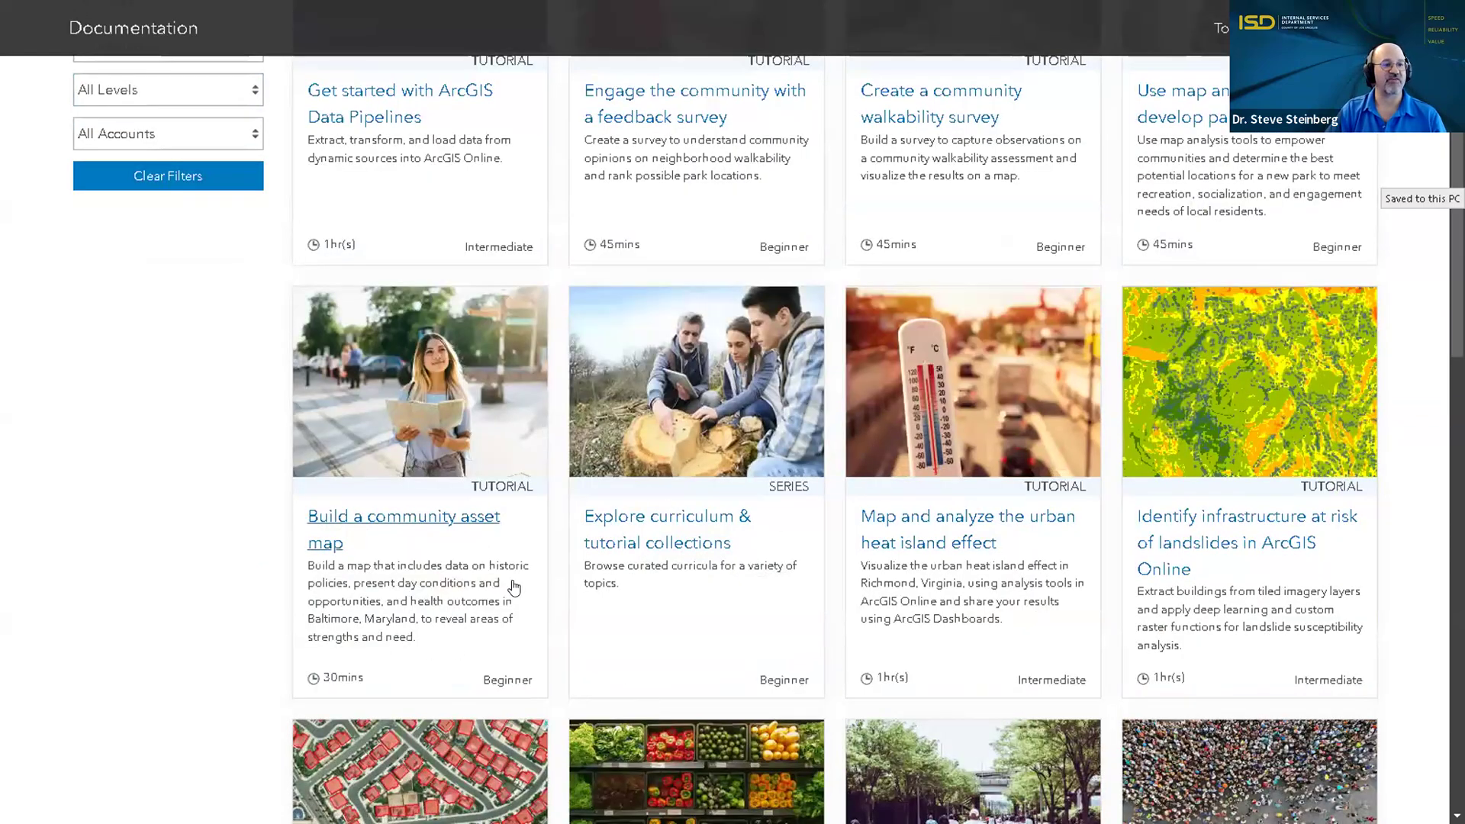
pyautogui.scroll(-5, 244, 638)
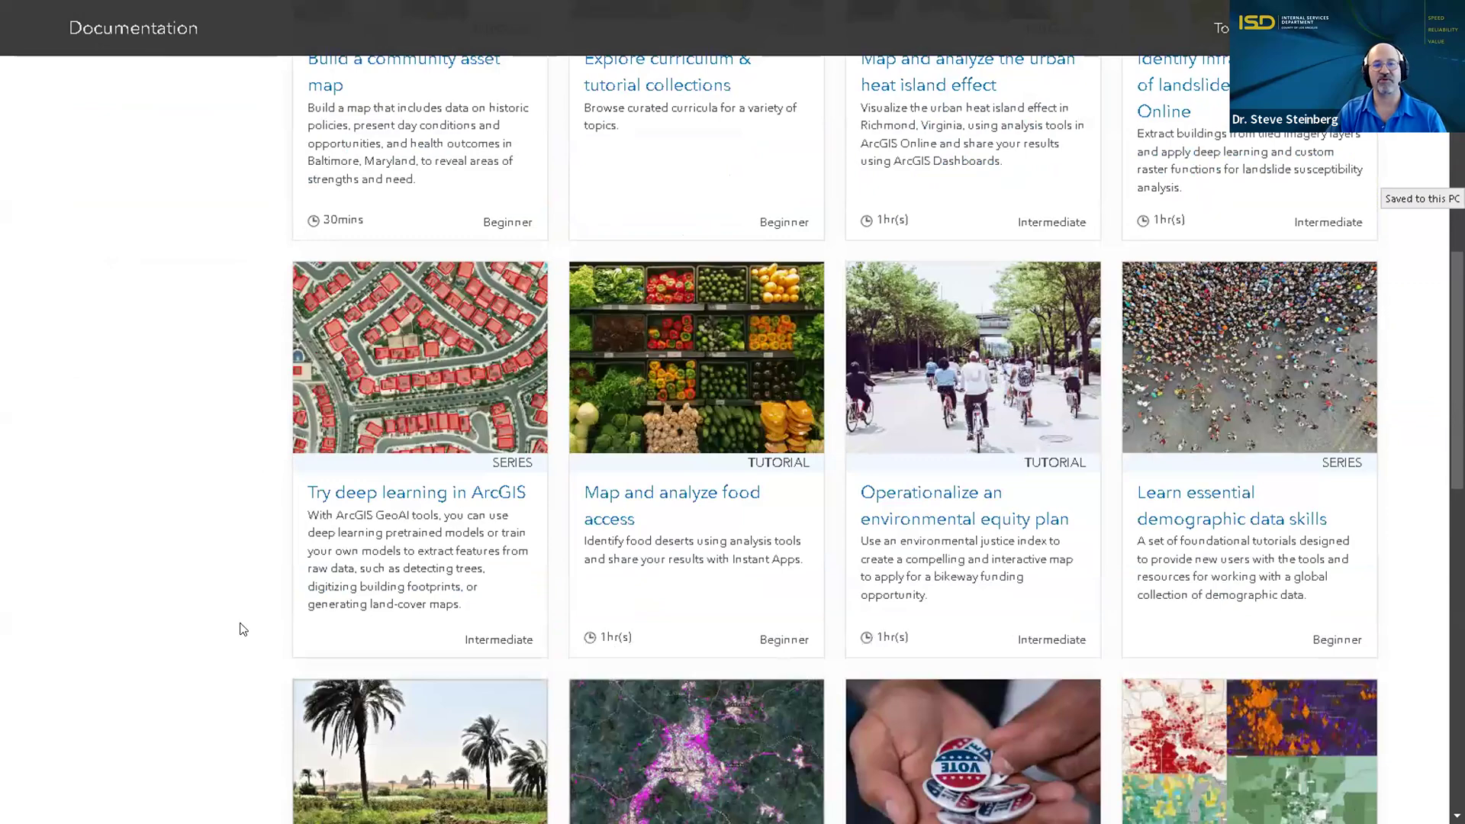
pyautogui.scroll(-5, 245, 638)
pyautogui.scroll(-4, 243, 652)
pyautogui.scroll(17, 243, 653)
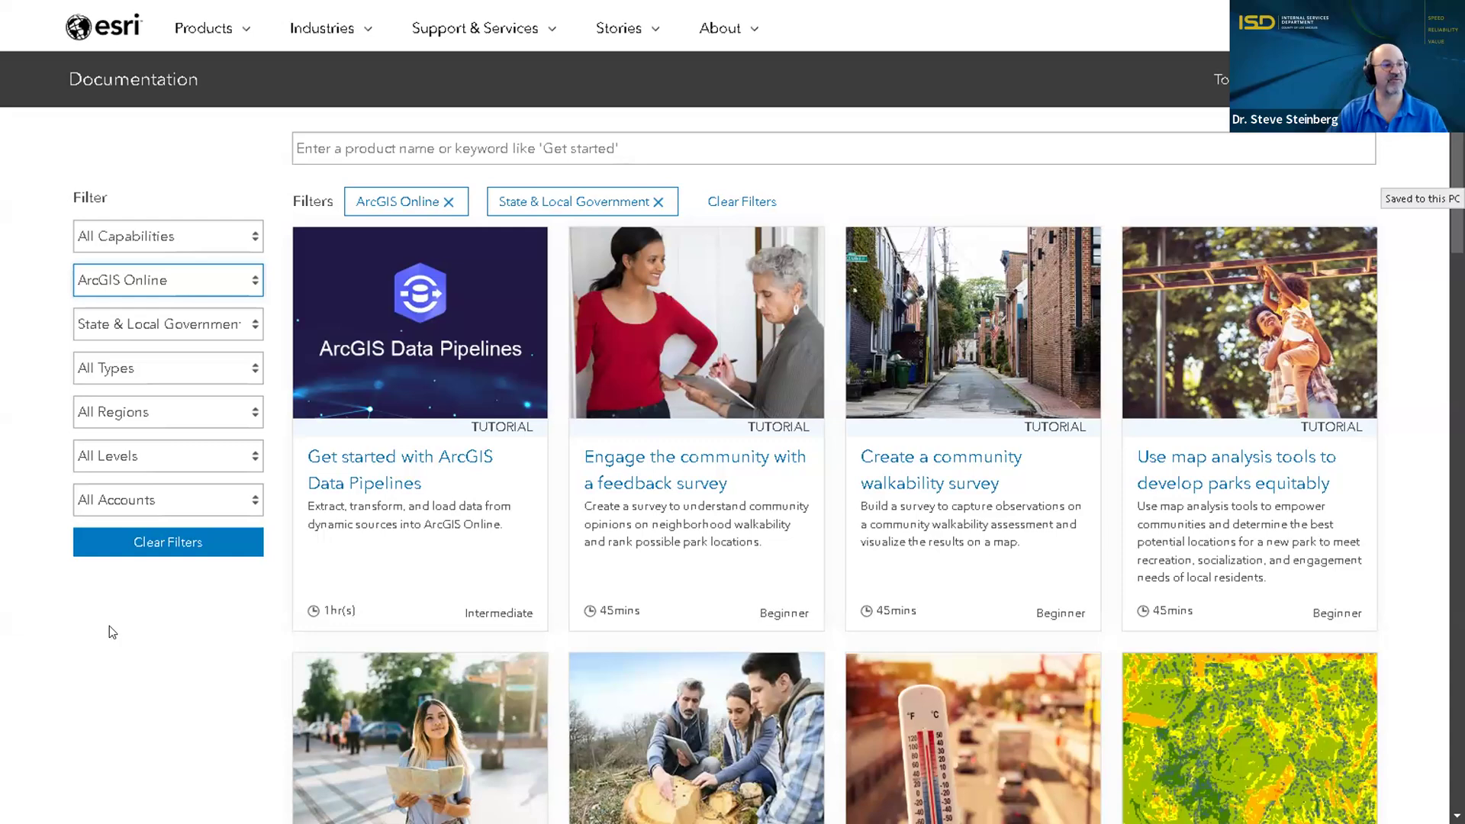
# Show the available capability and level filter options without changing either filter.
pyautogui.click(179, 242)
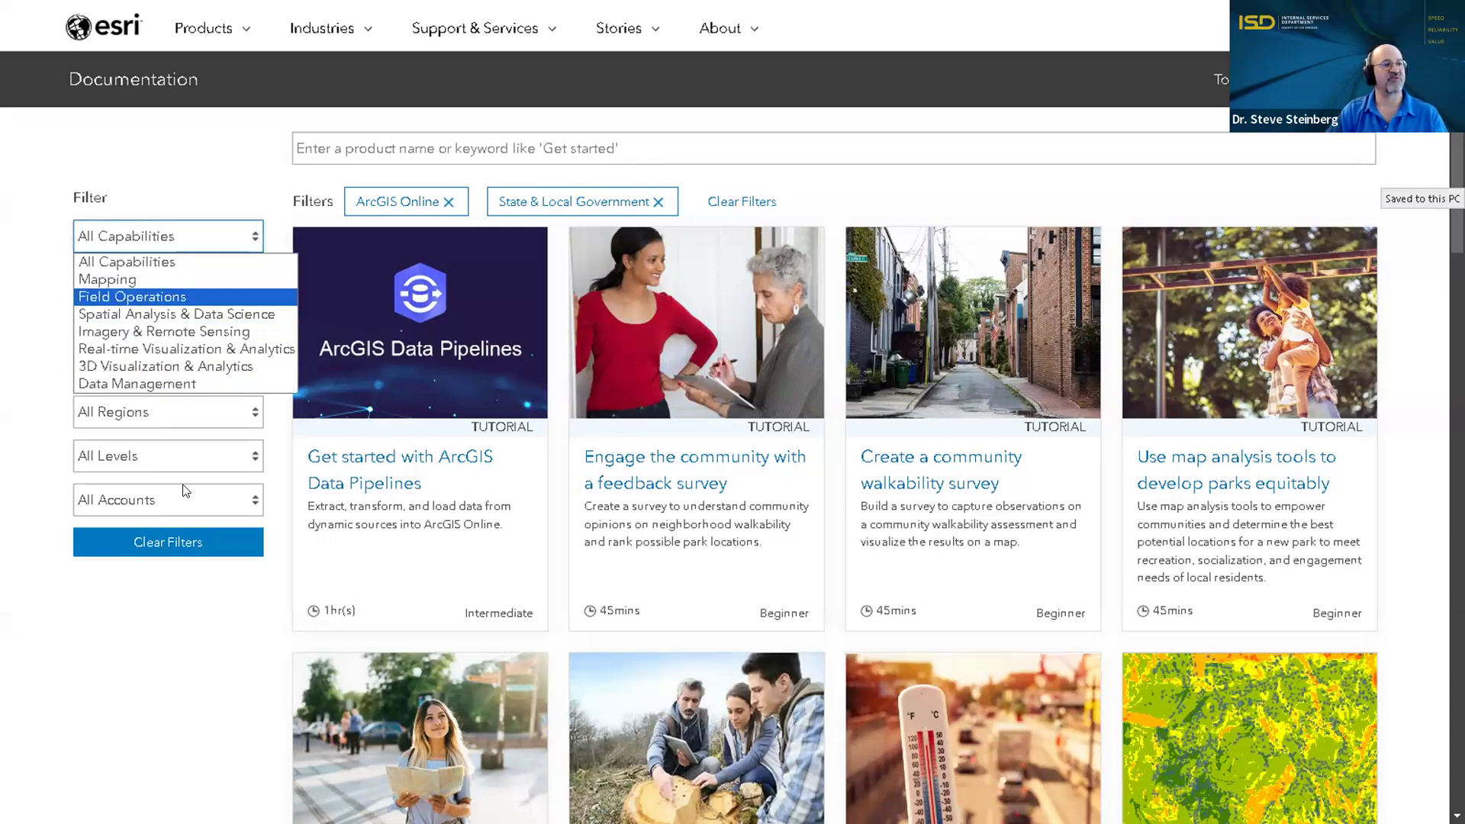
pyautogui.click(182, 624)
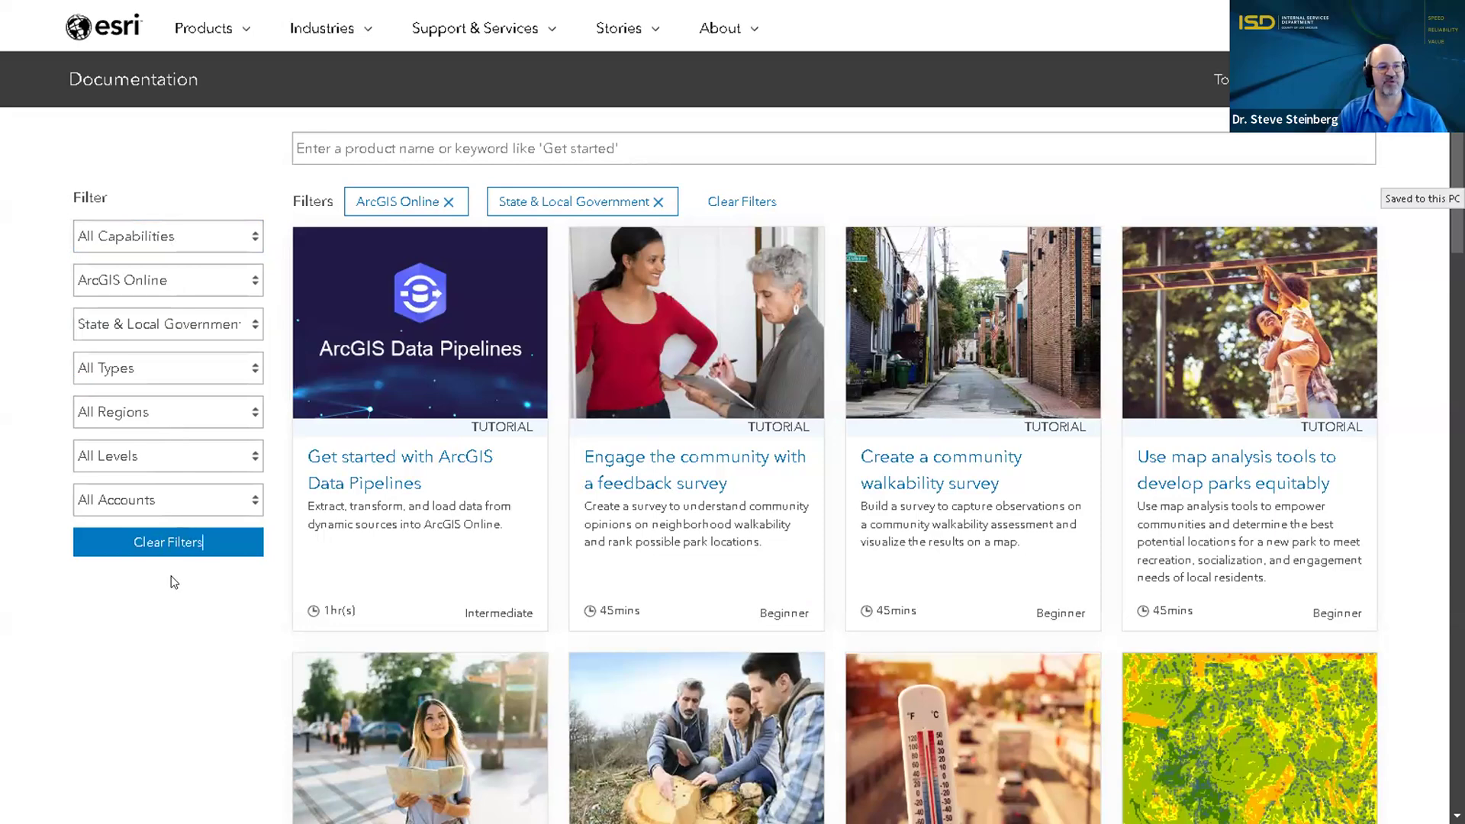
pyautogui.click(147, 455)
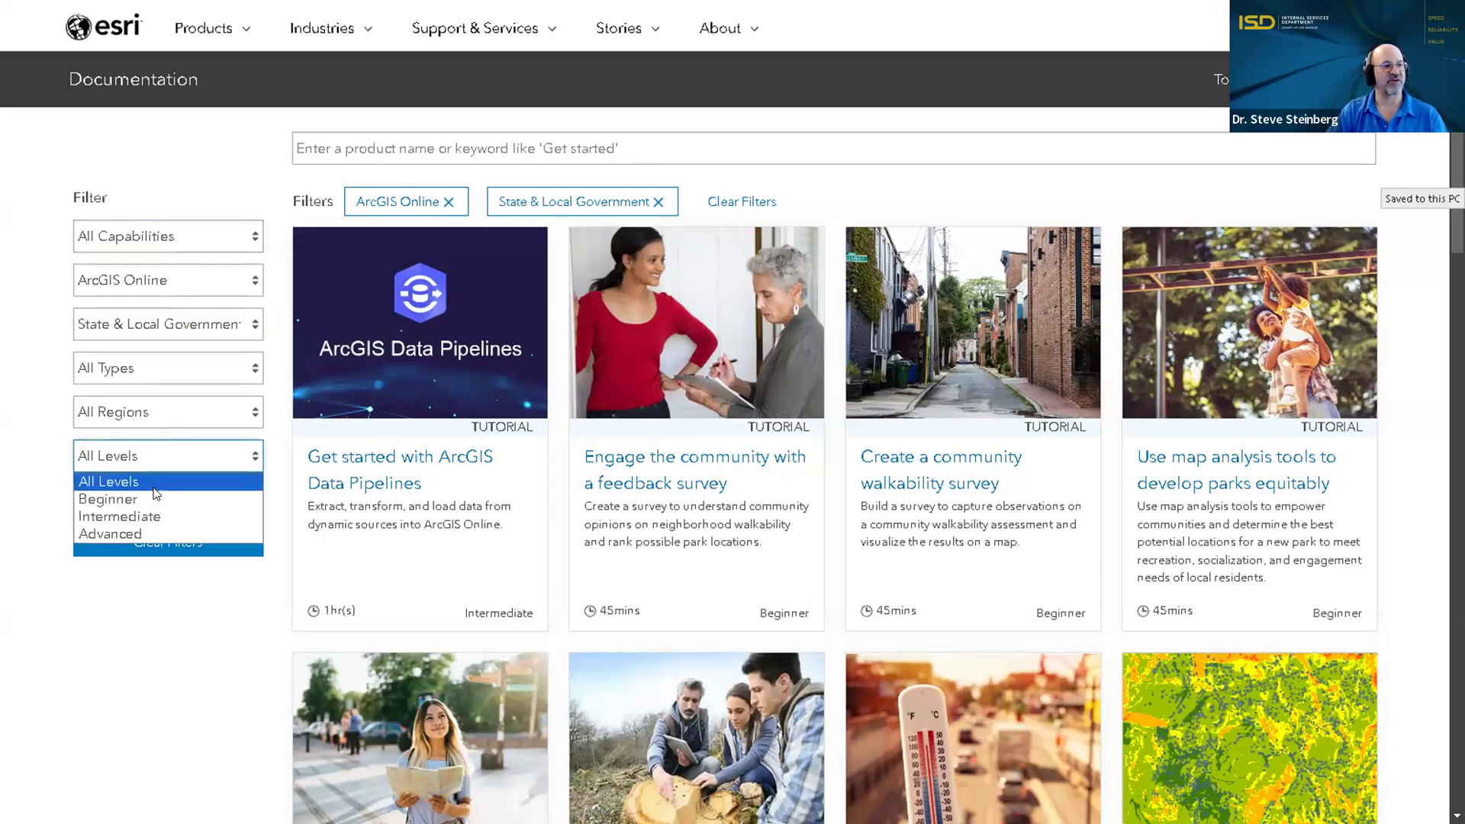
pyautogui.click(169, 602)
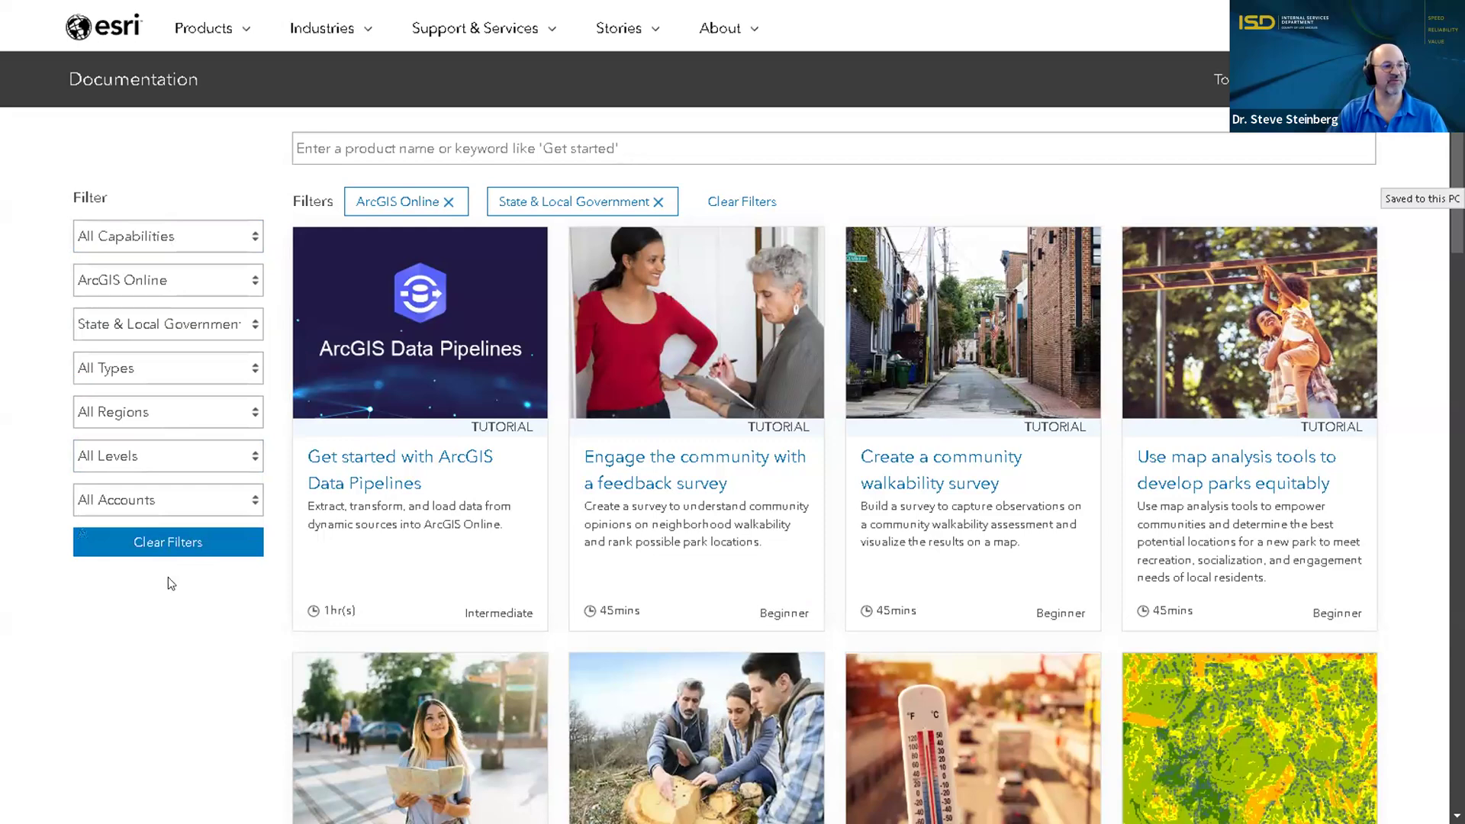